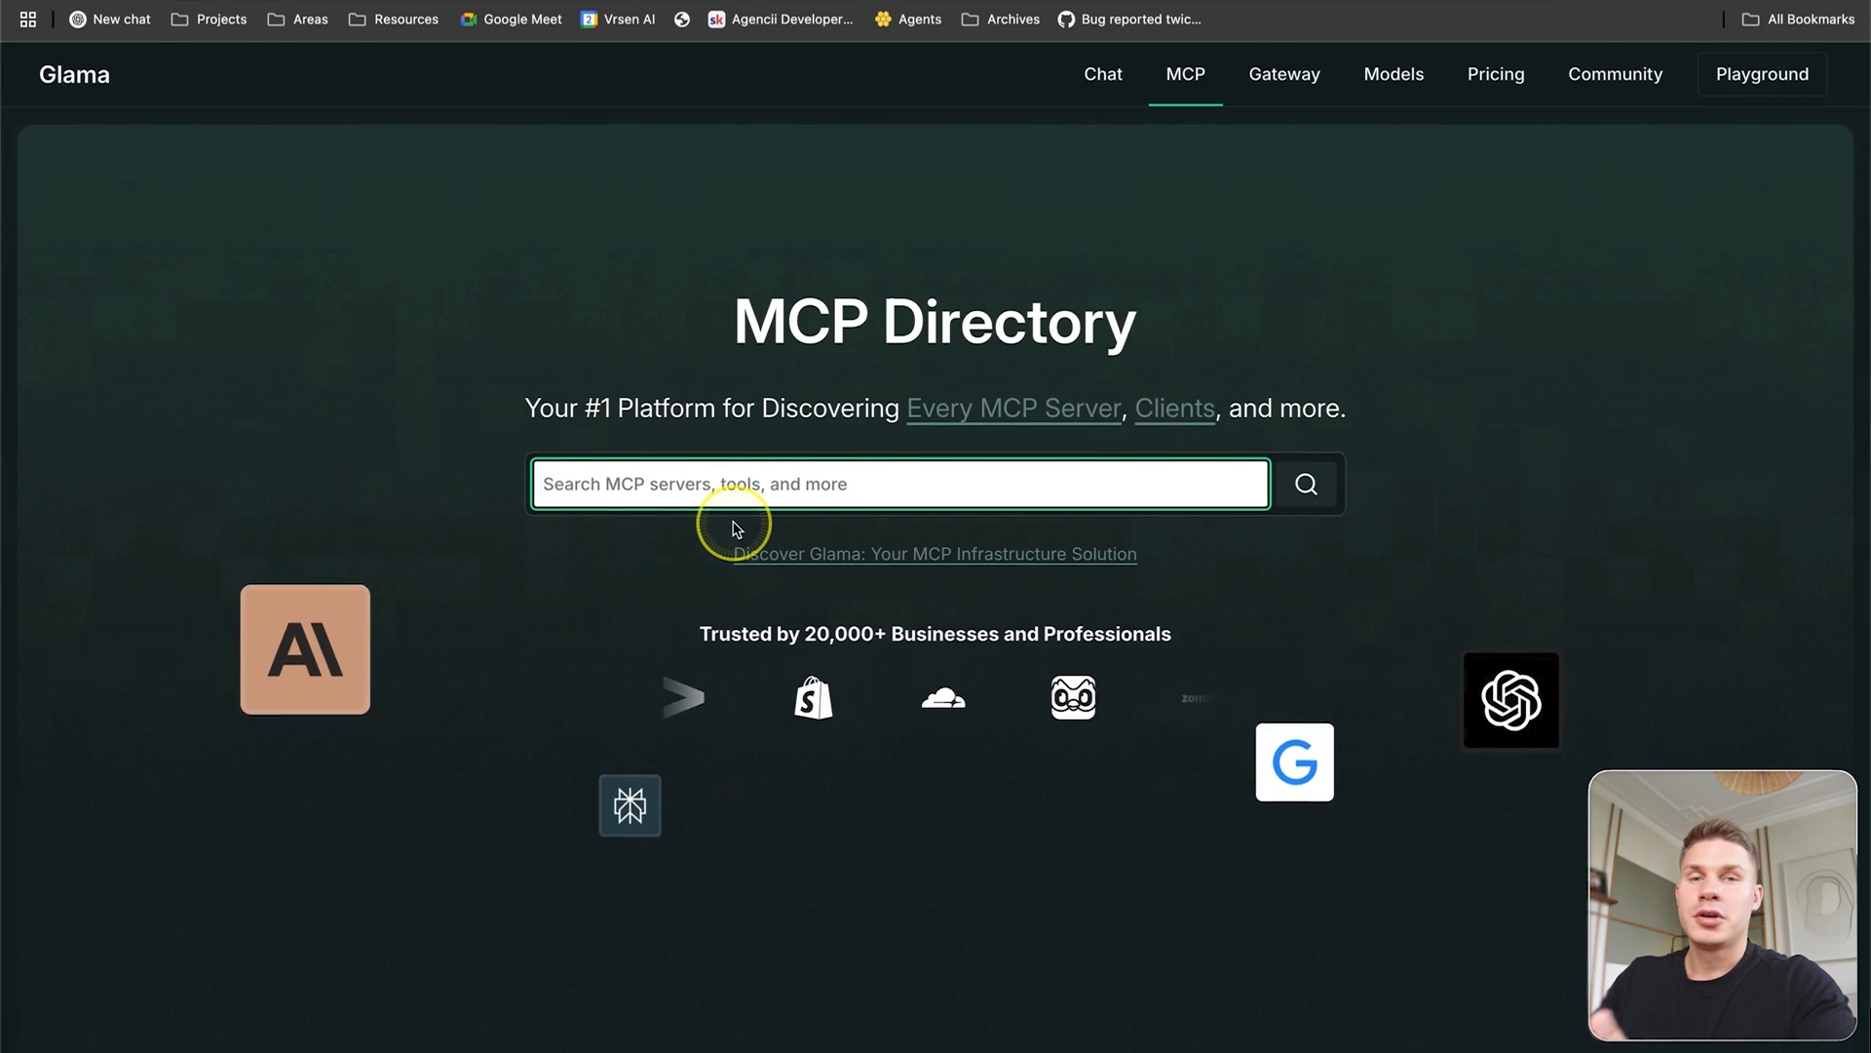
Search the MCP directory for "readwise reader" and open the Reader MCP Server page by xinthink.
text(readwise reader)
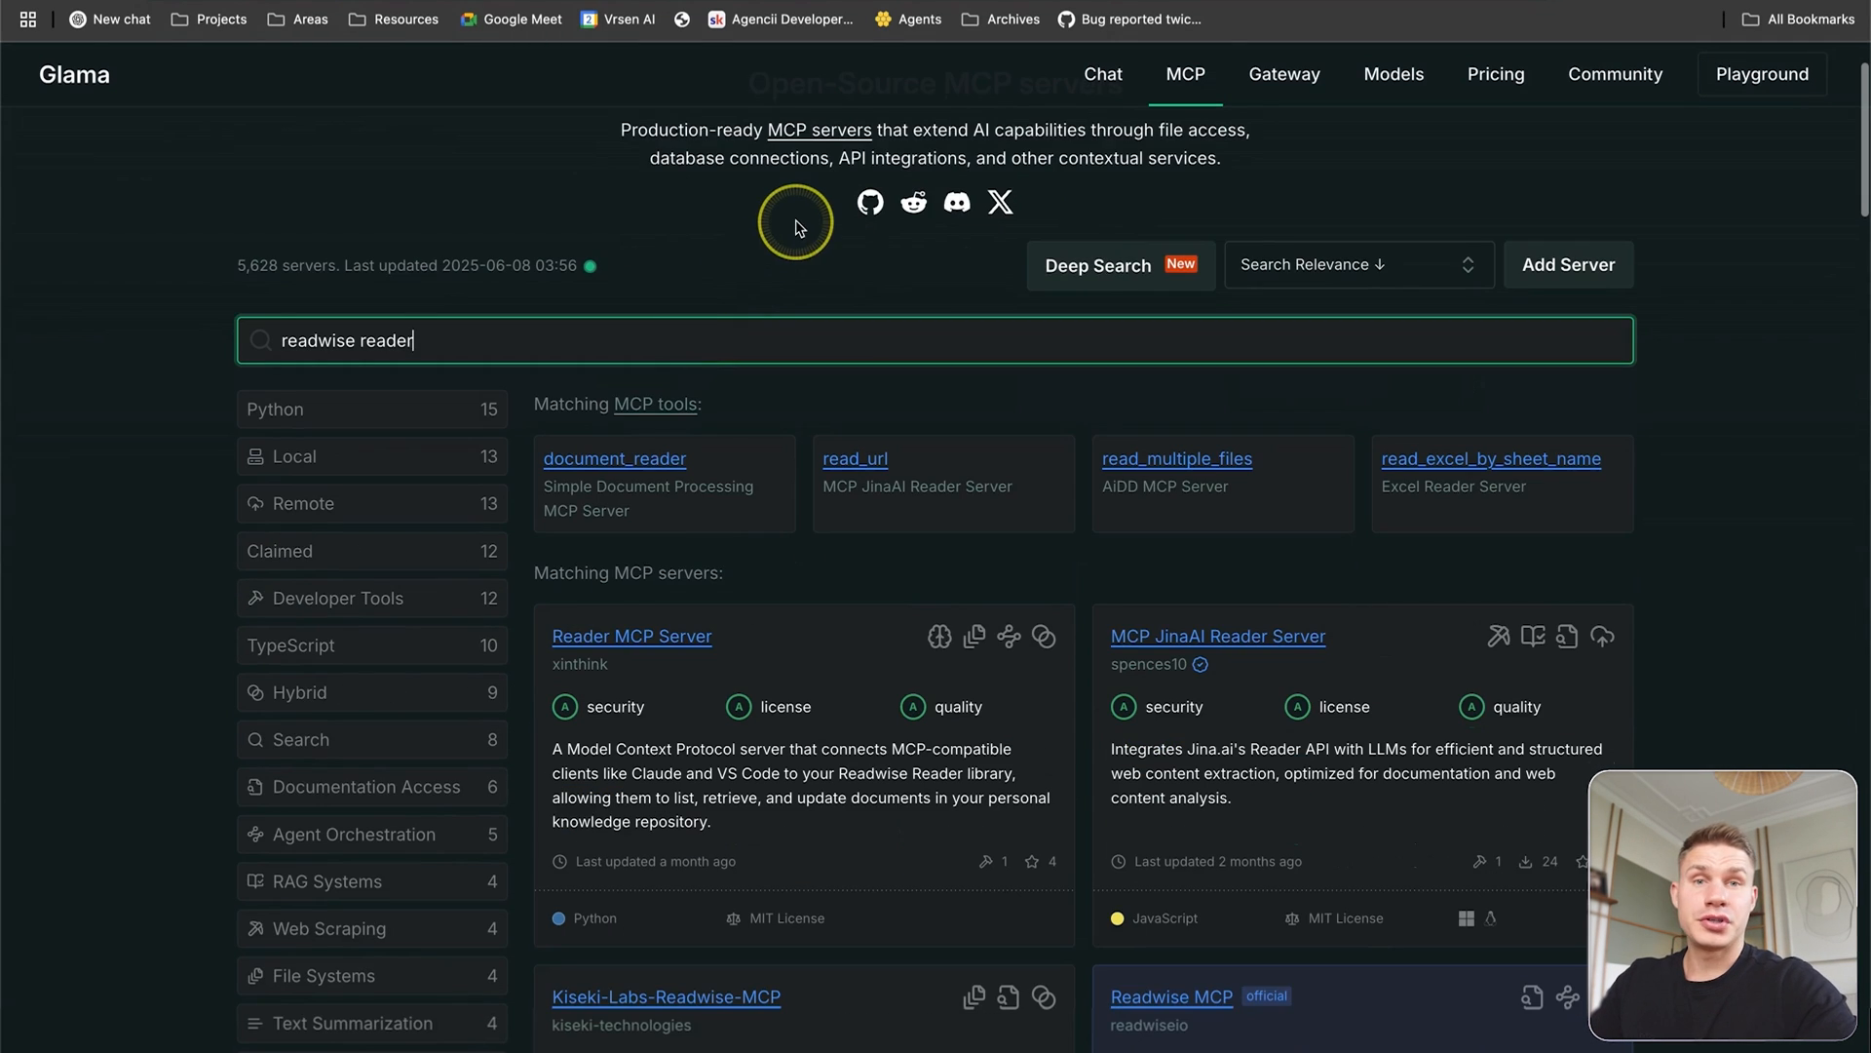
scroll(796, 223, down, 1)
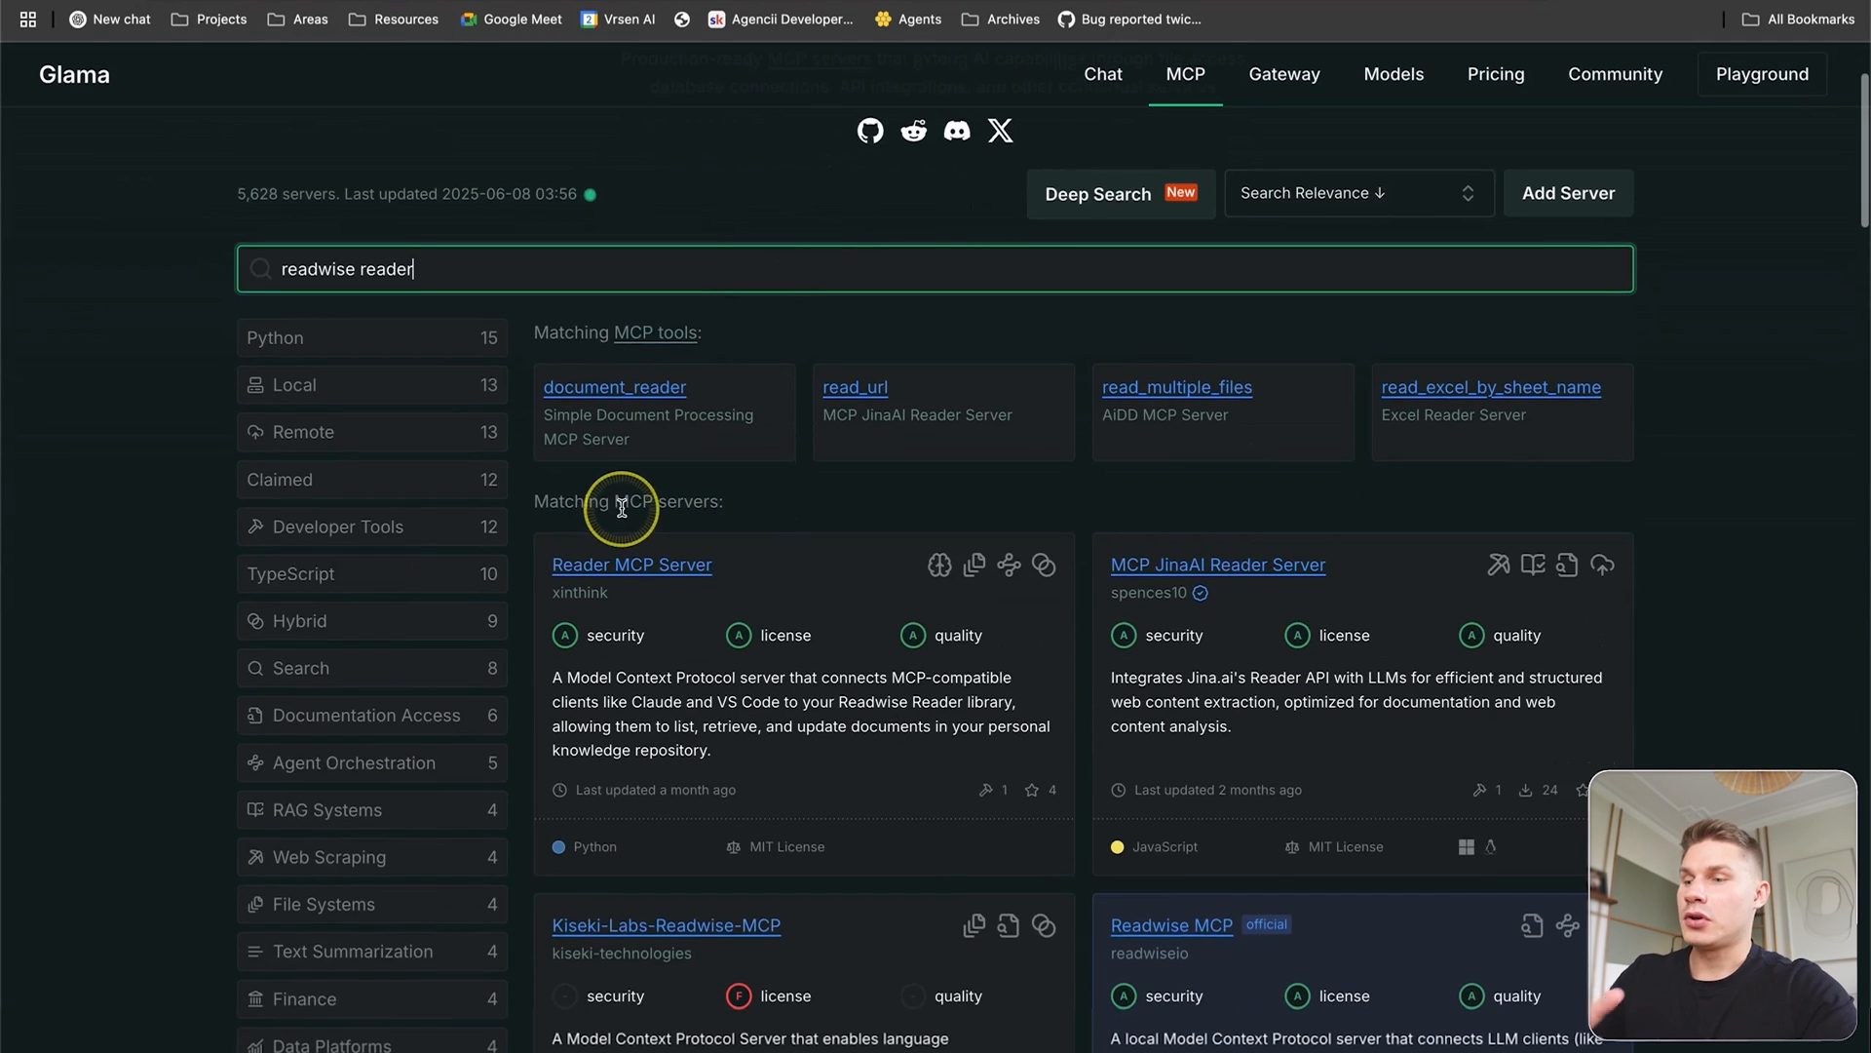
click(621, 569)
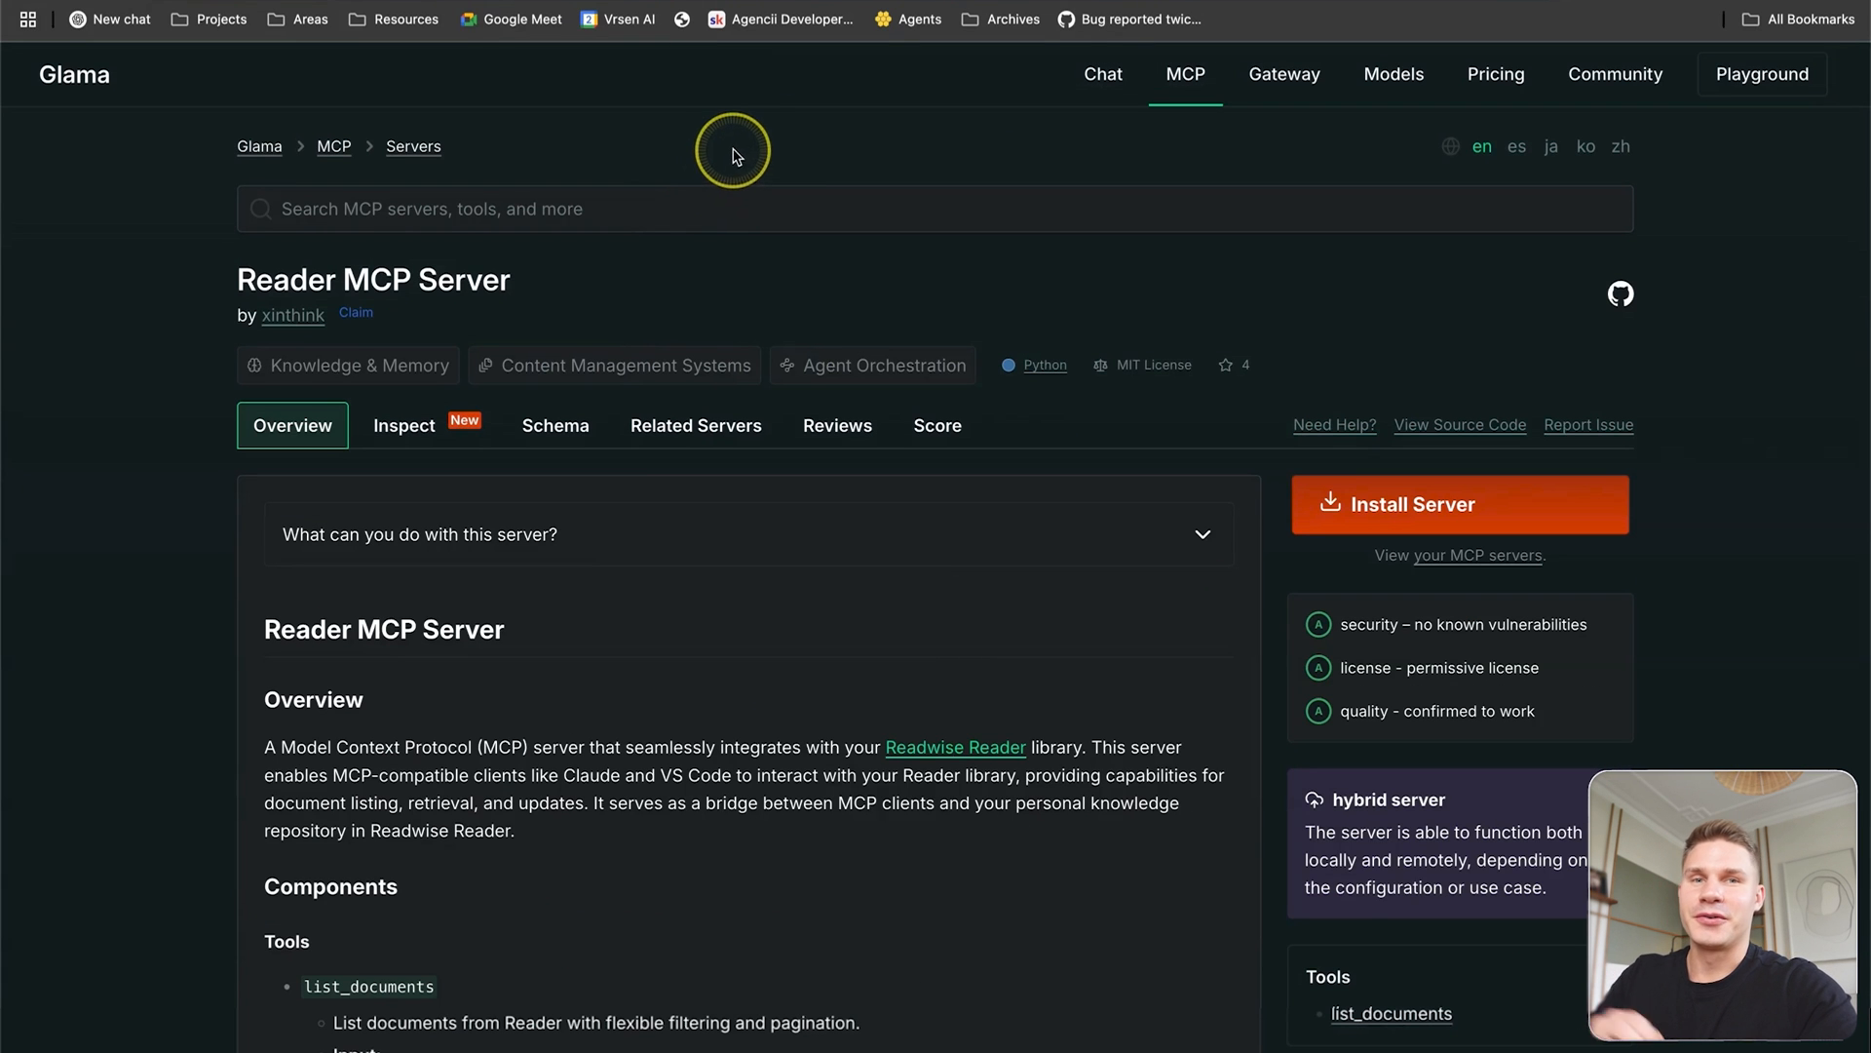
Examine the Reader MCP Server's overview, its list_documents tool with inputs, and the usage section at a larger page zoom.
scroll(738, 186, down, 1)
scroll(738, 186, down, 2)
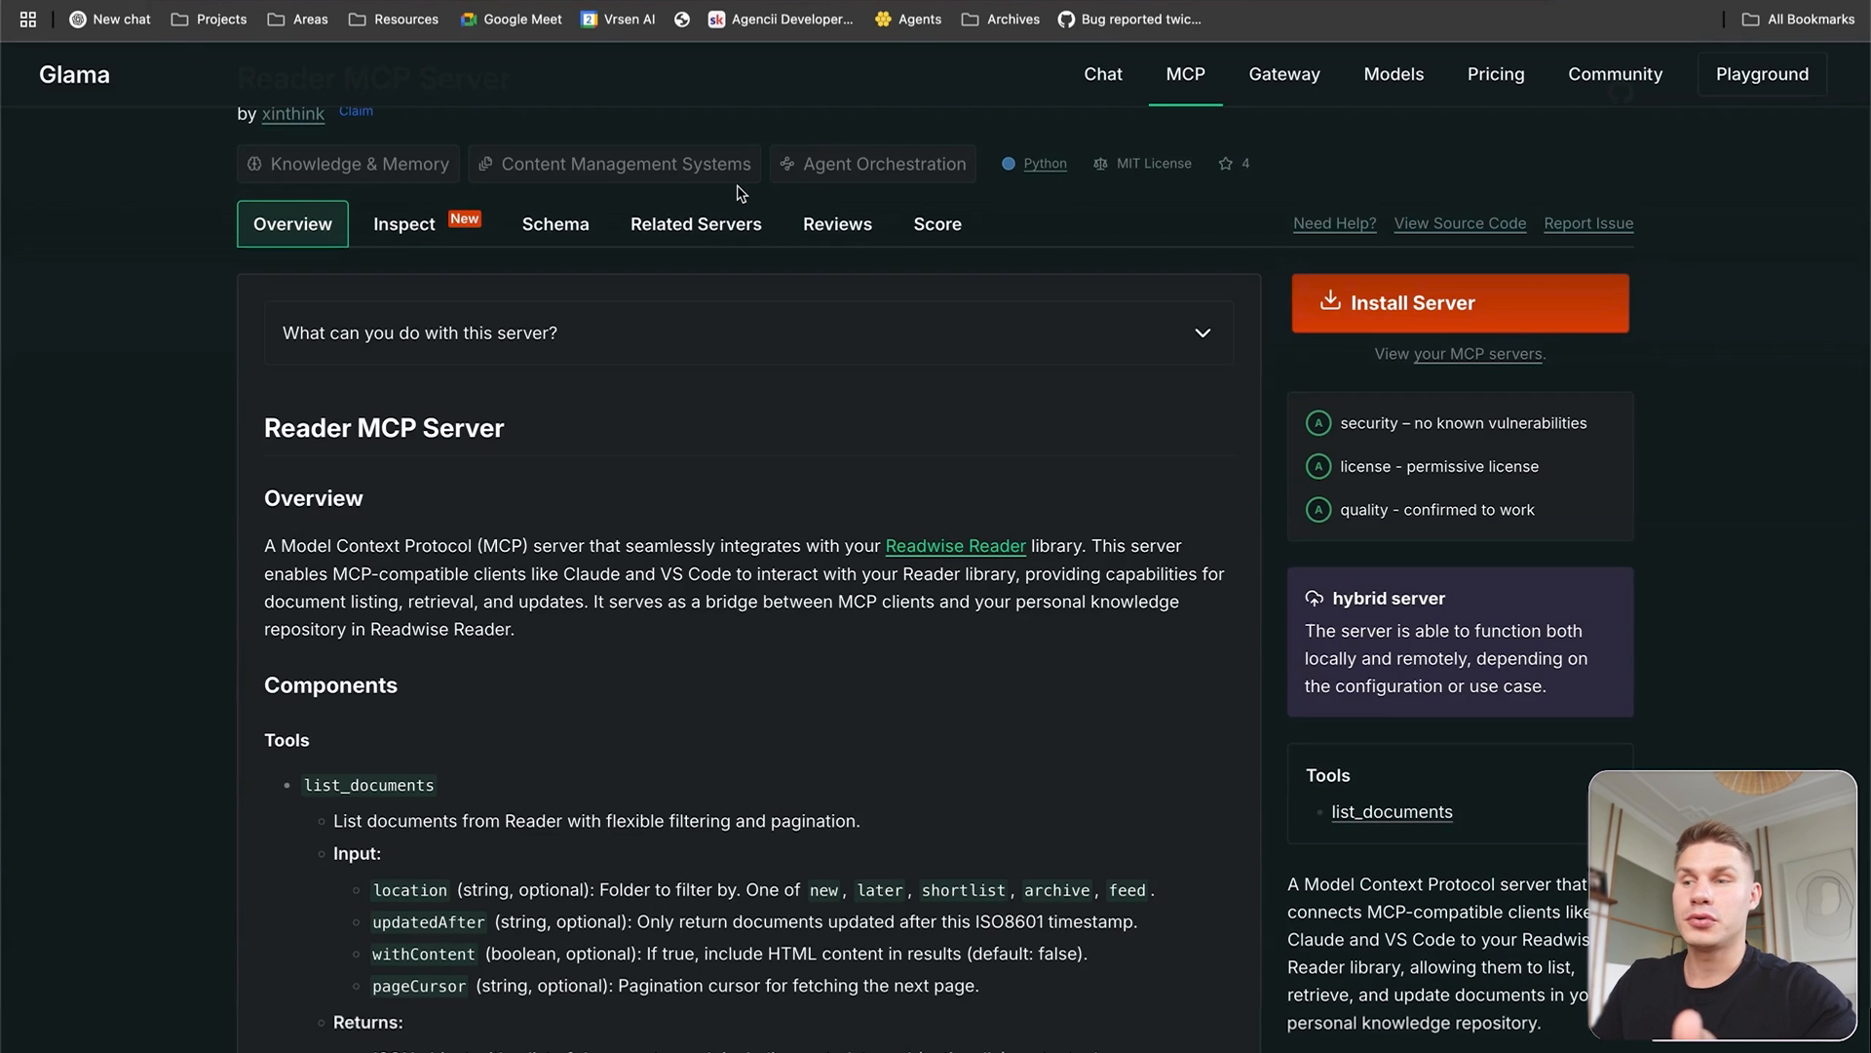
scroll(729, 407, down, 3)
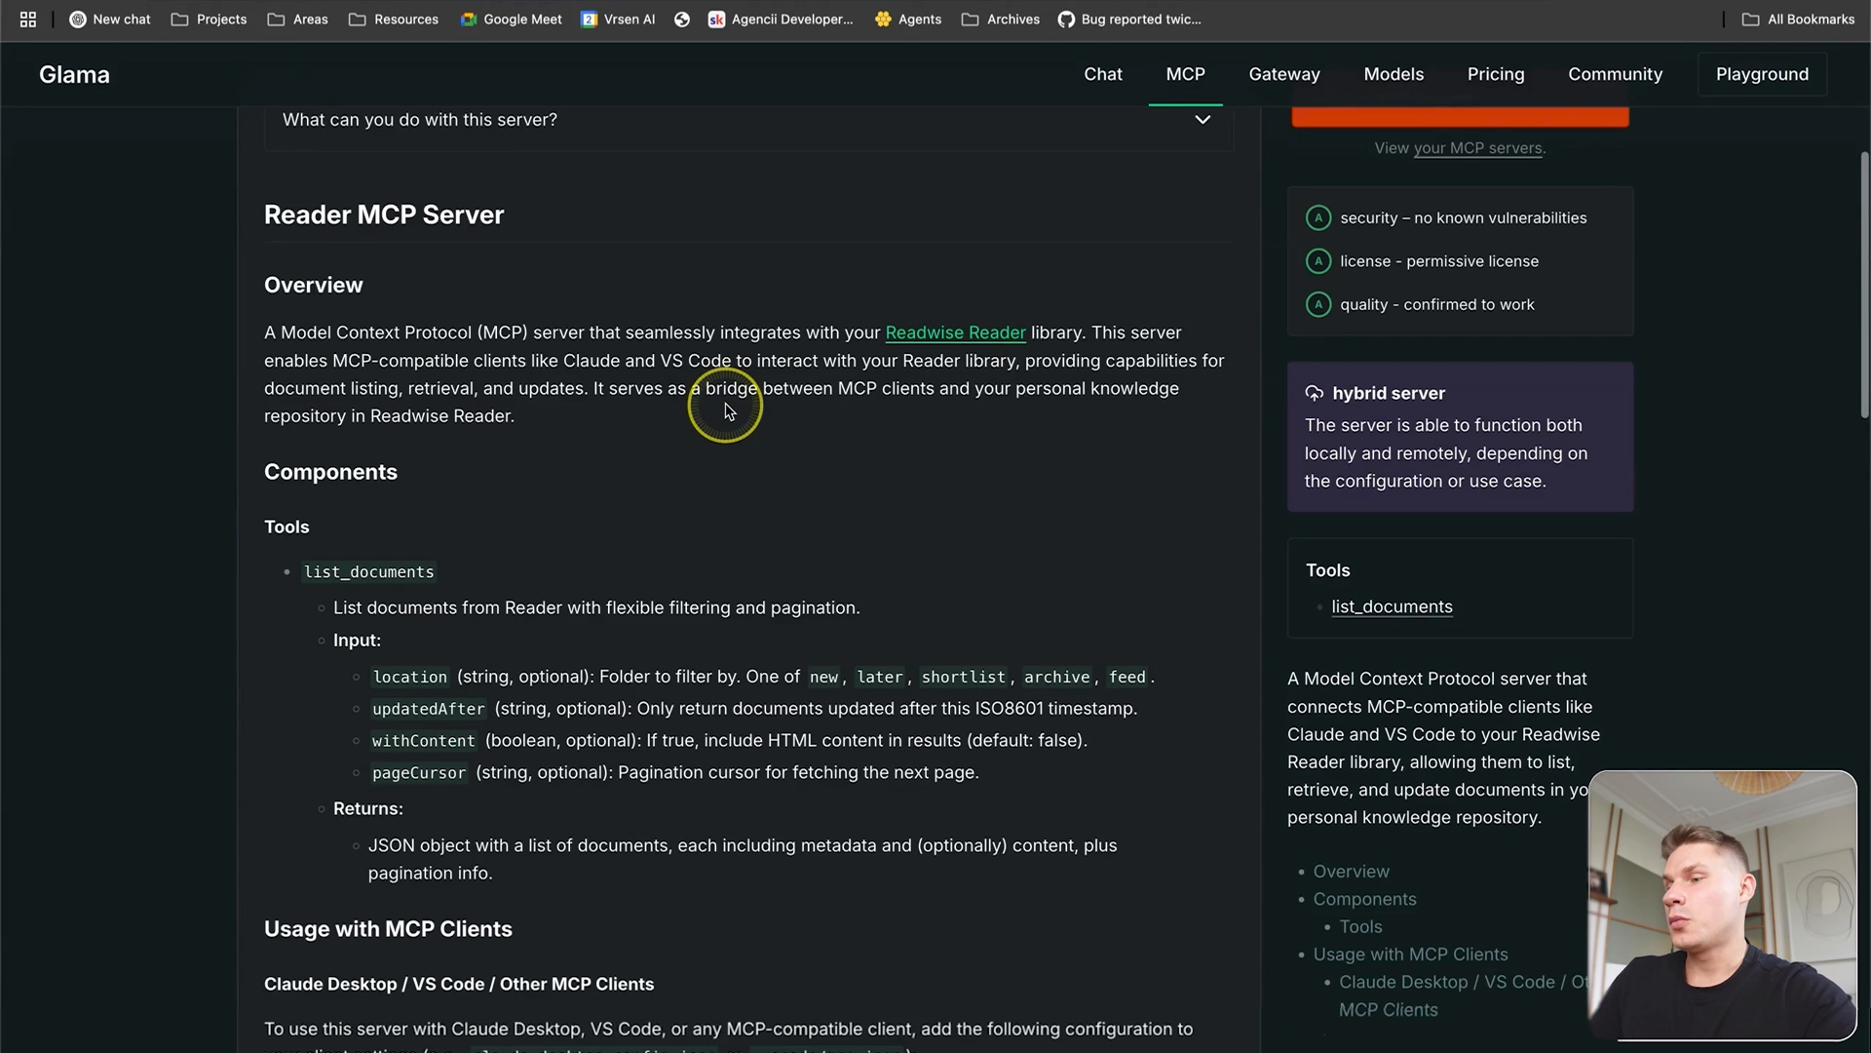
key(super+plus)
key(super+plus)
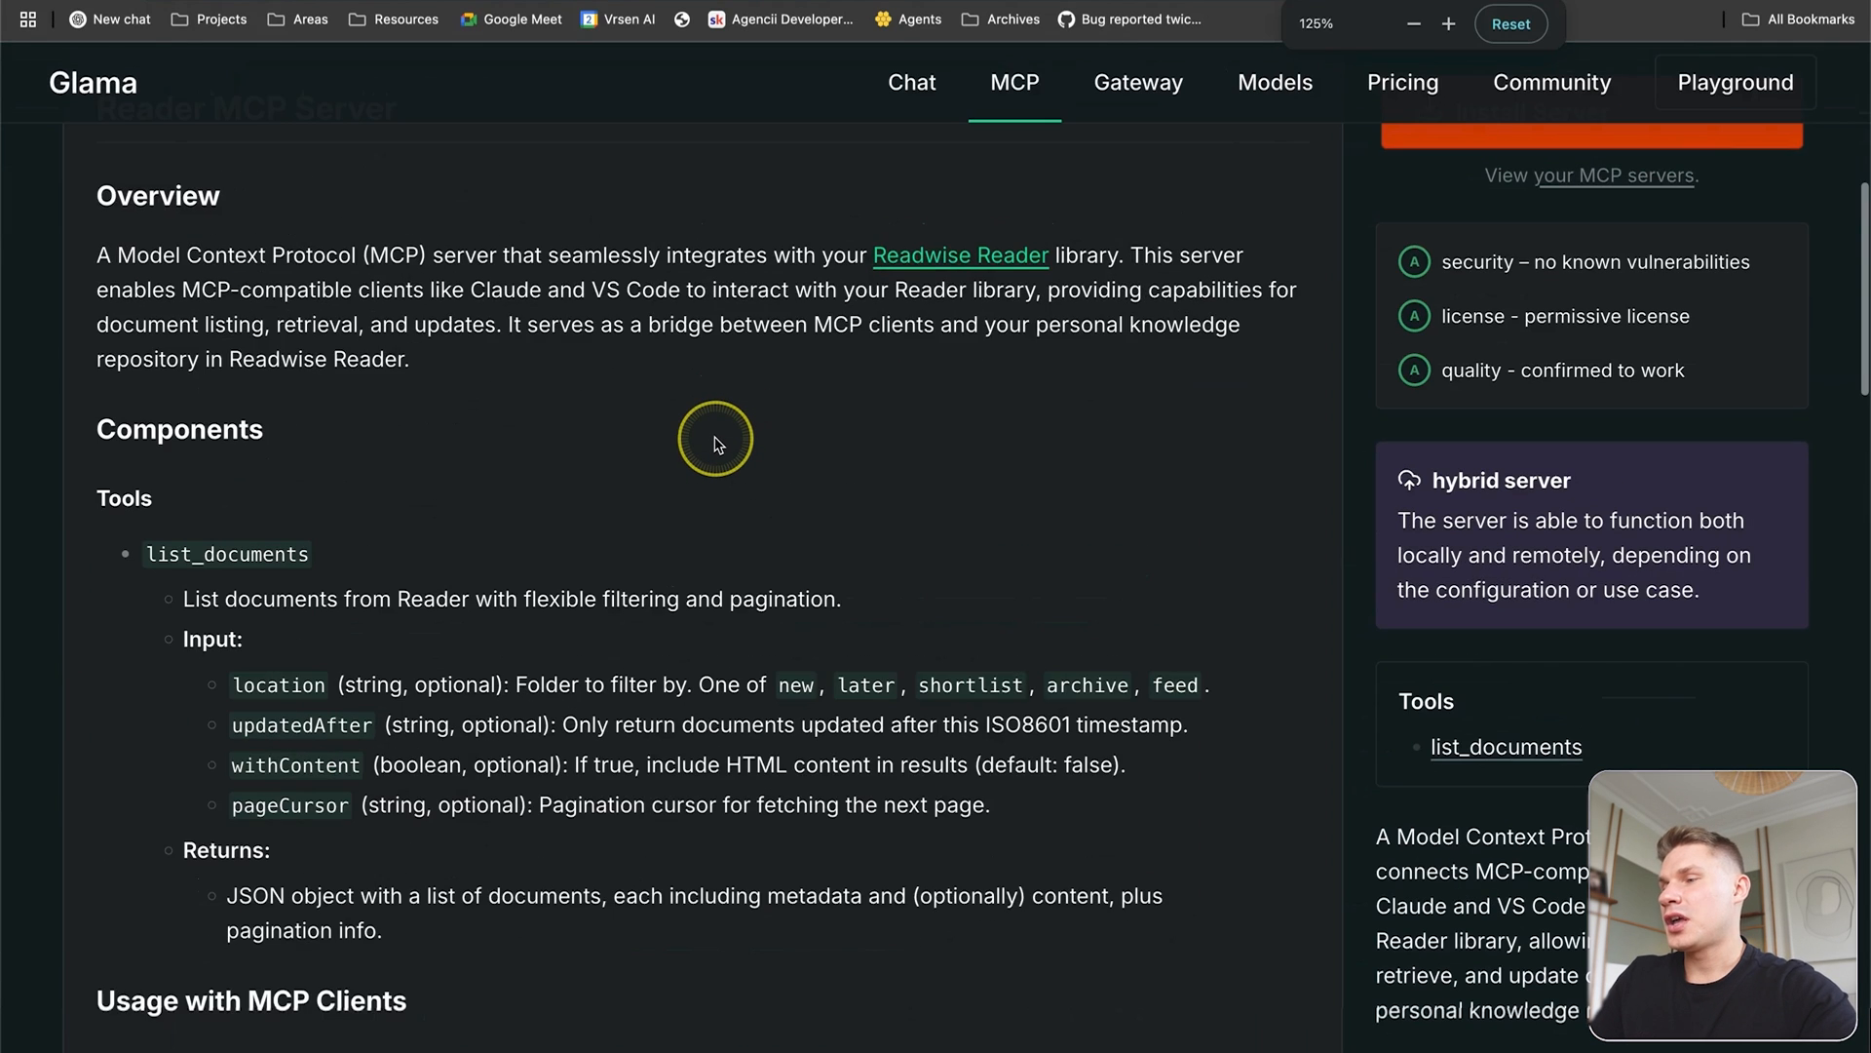
scroll(714, 441, up, 1)
scroll(710, 439, down, 2)
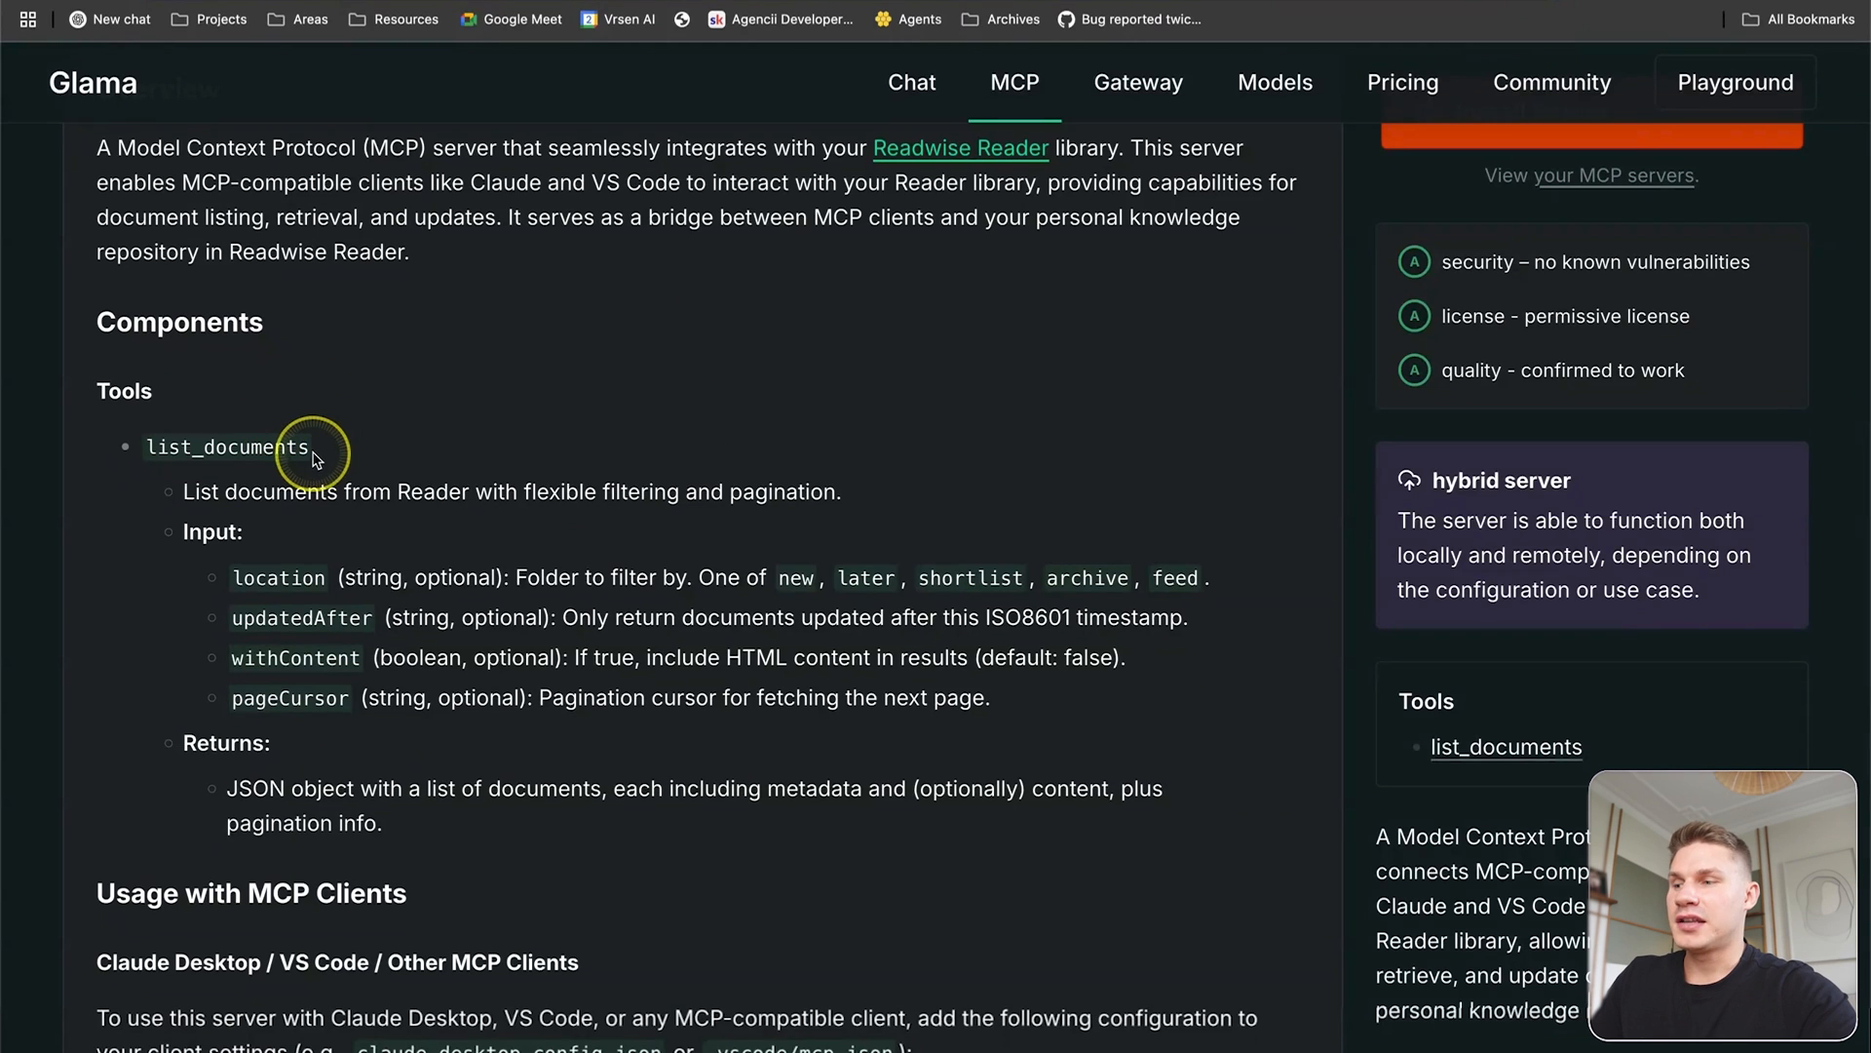
drag(148, 447, 297, 456)
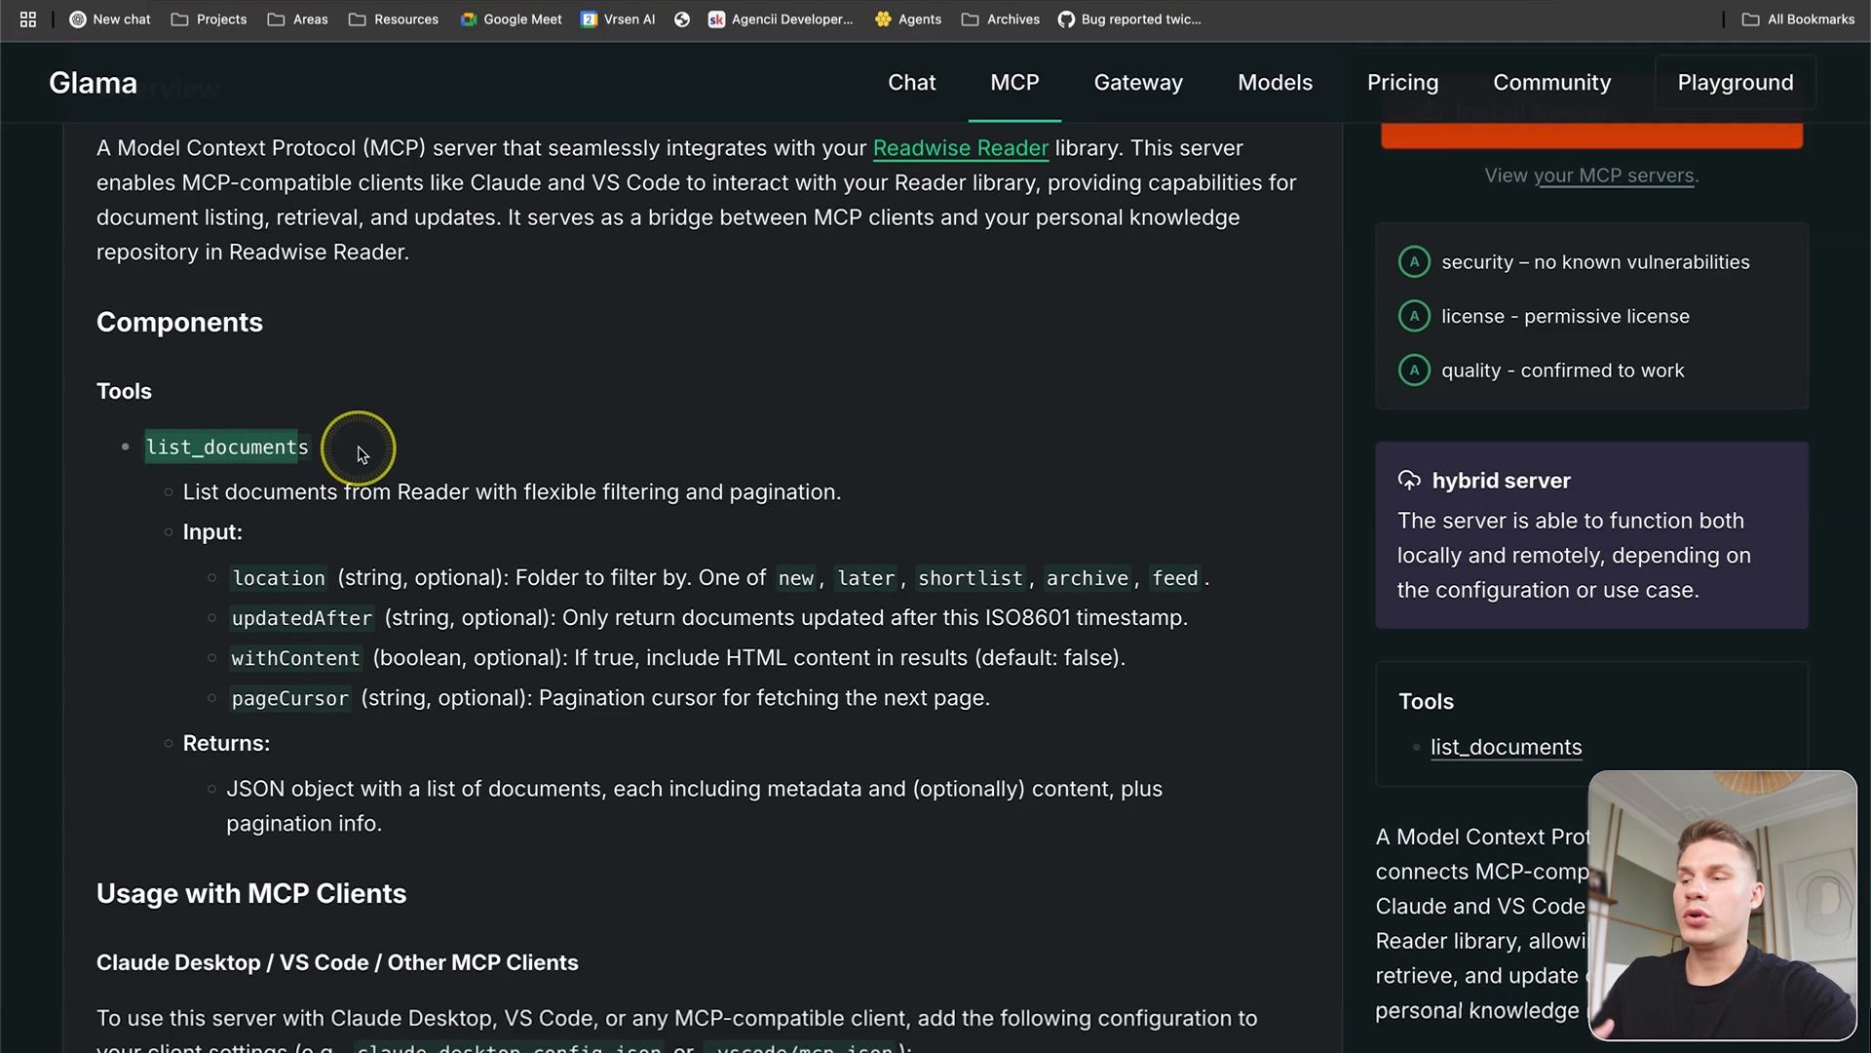
scroll(355, 444, down, 1)
scroll(360, 450, down, 2)
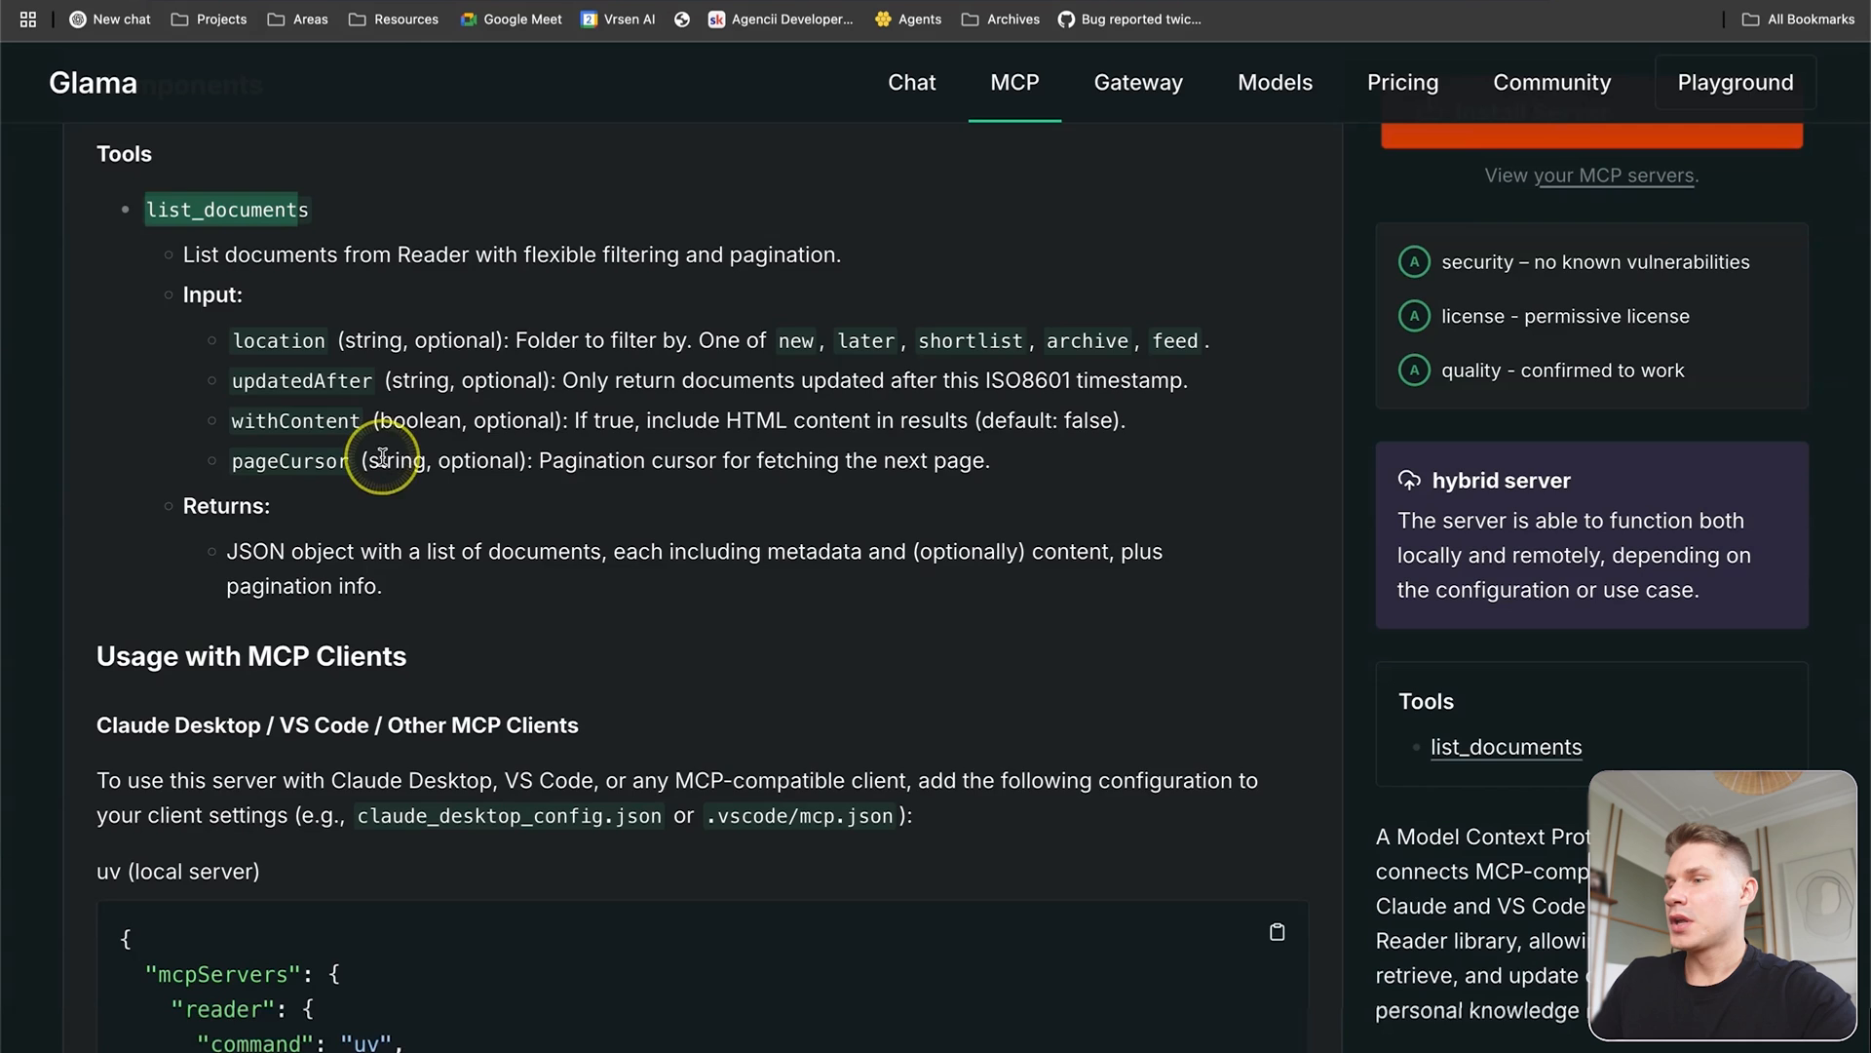
scroll(386, 462, up, 4)
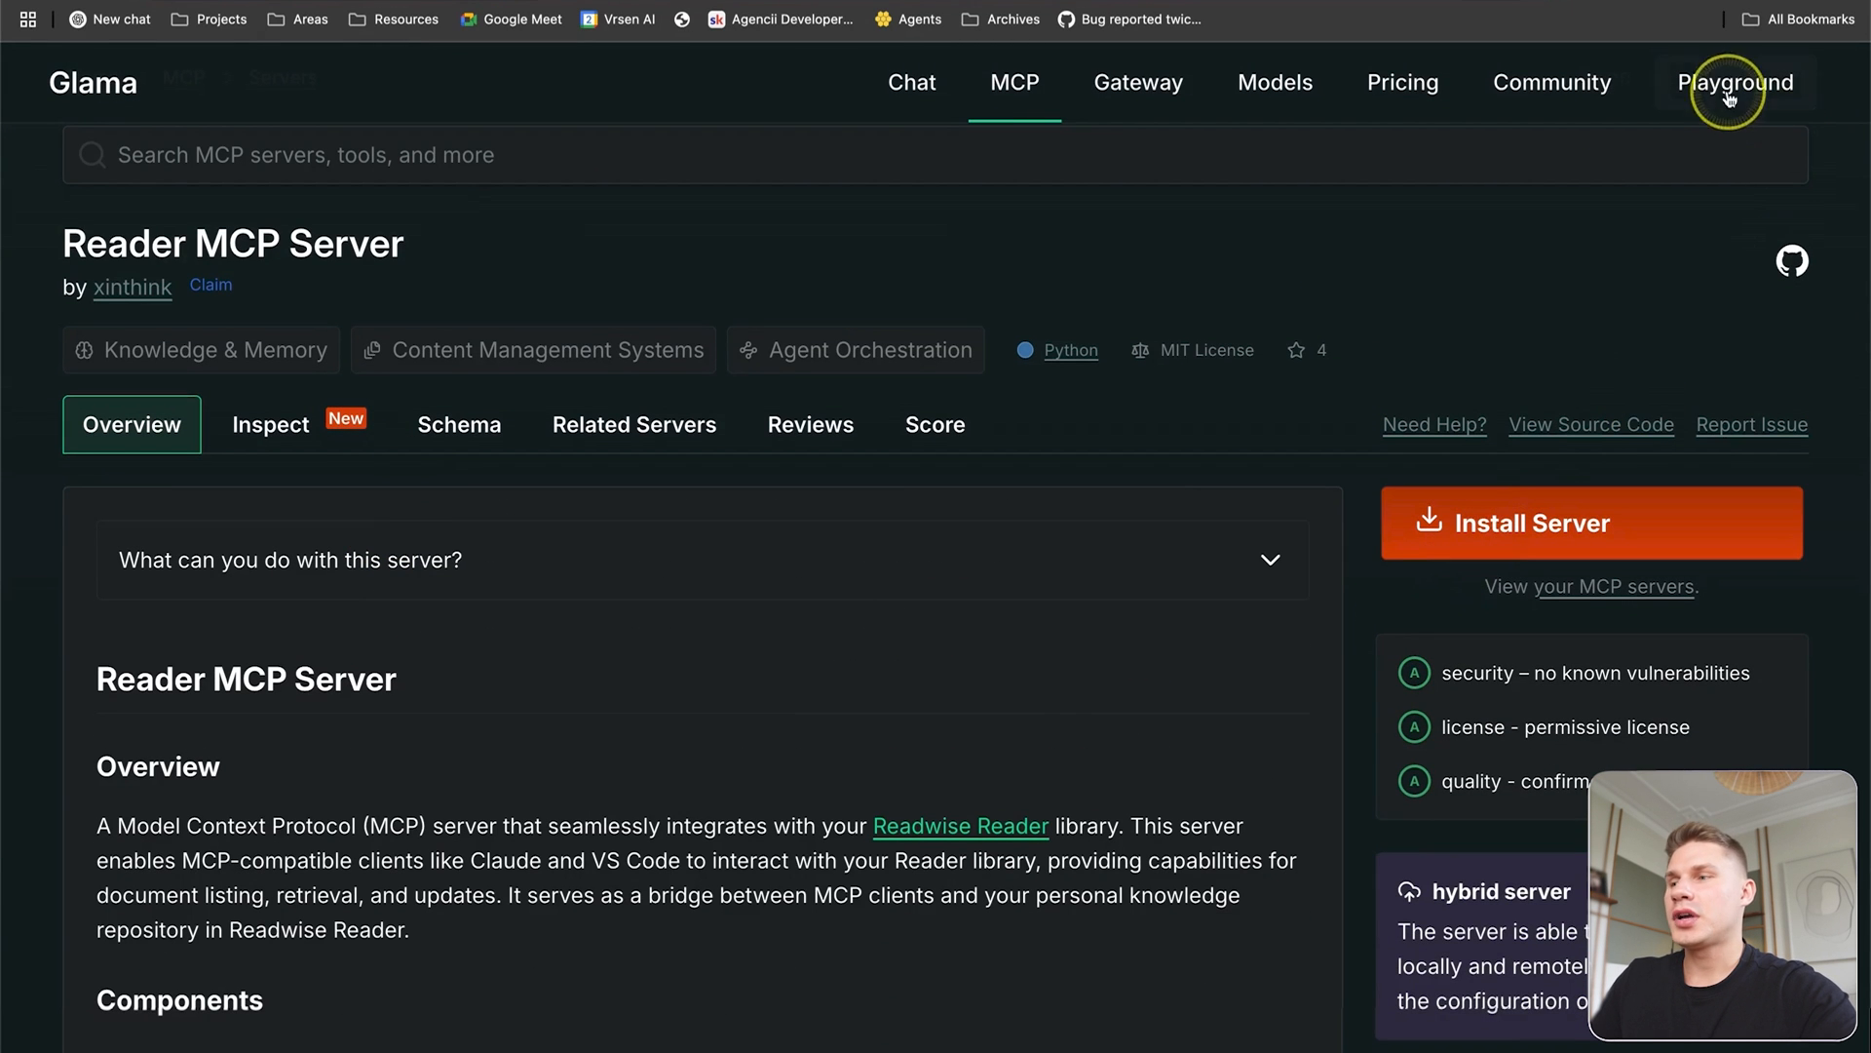
scroll(1669, 286, up, 1)
scroll(1559, 439, down, 1)
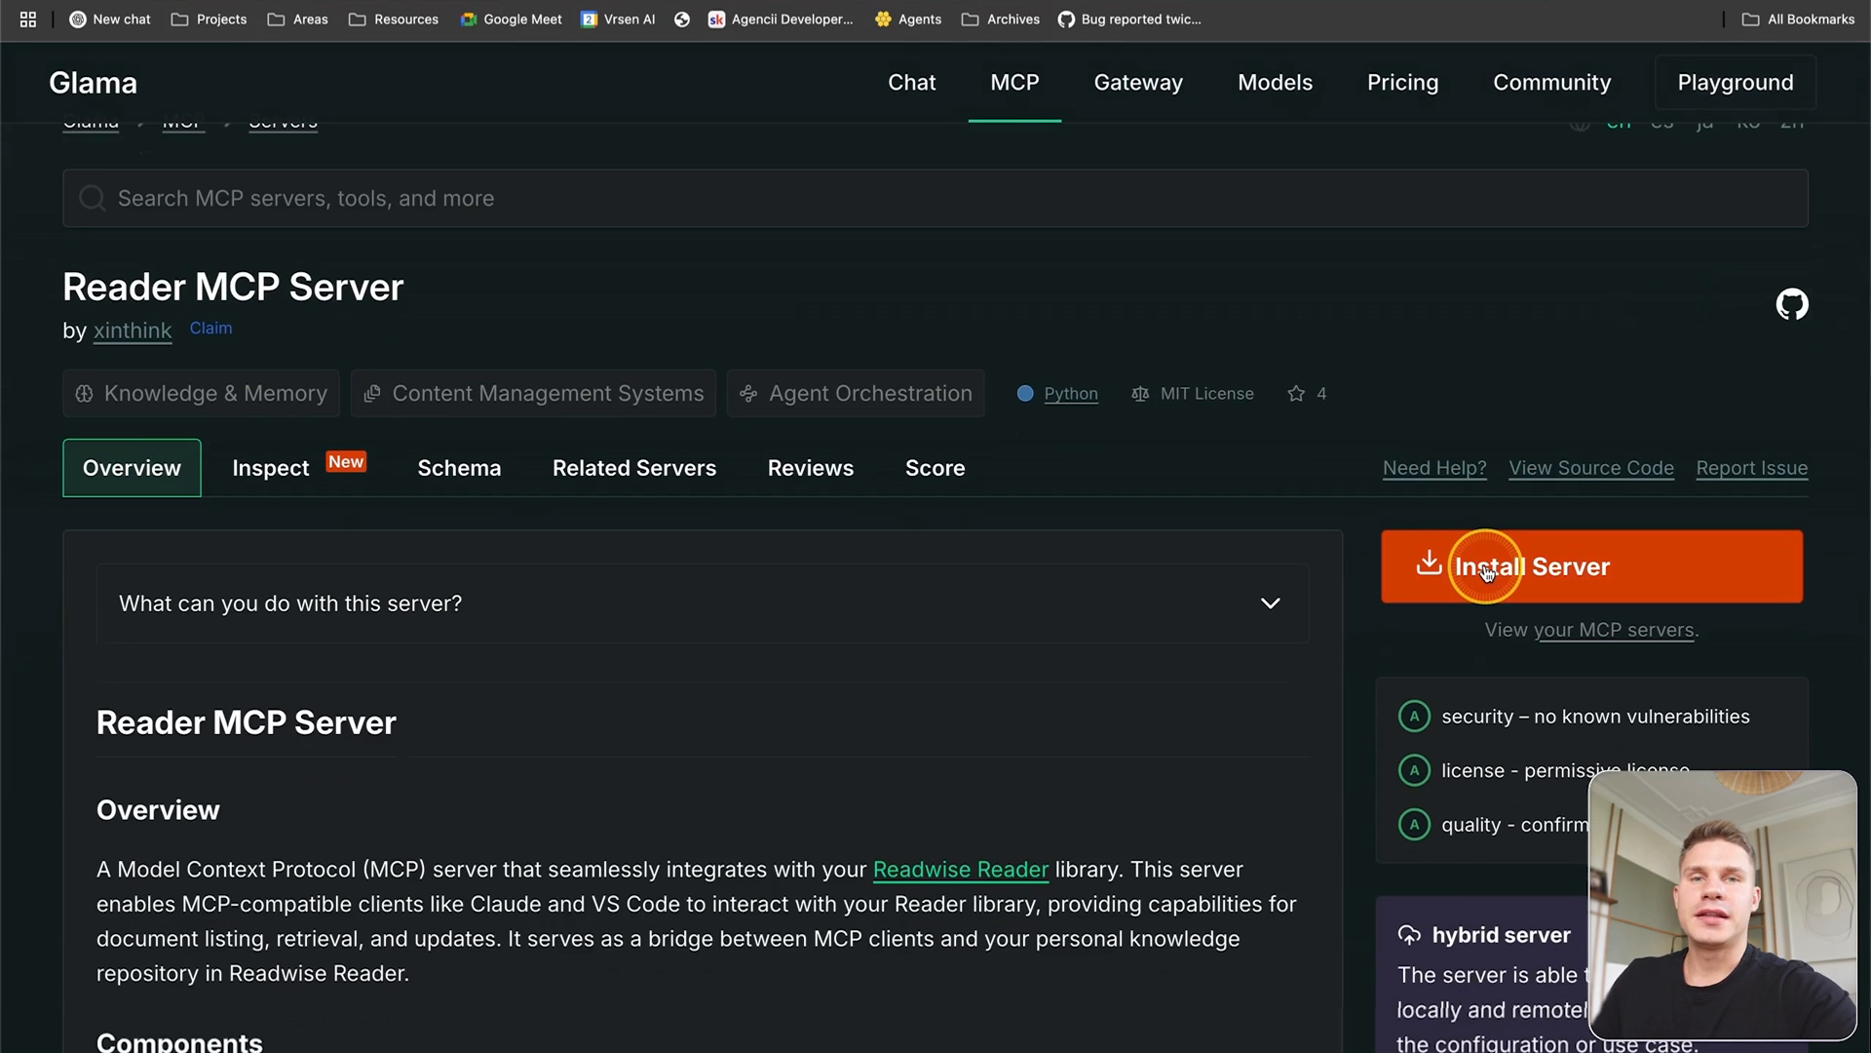
Install the Reader MCP server to the workspace, supplying the access token as the ACCESS_TOKEN value.
click(1486, 572)
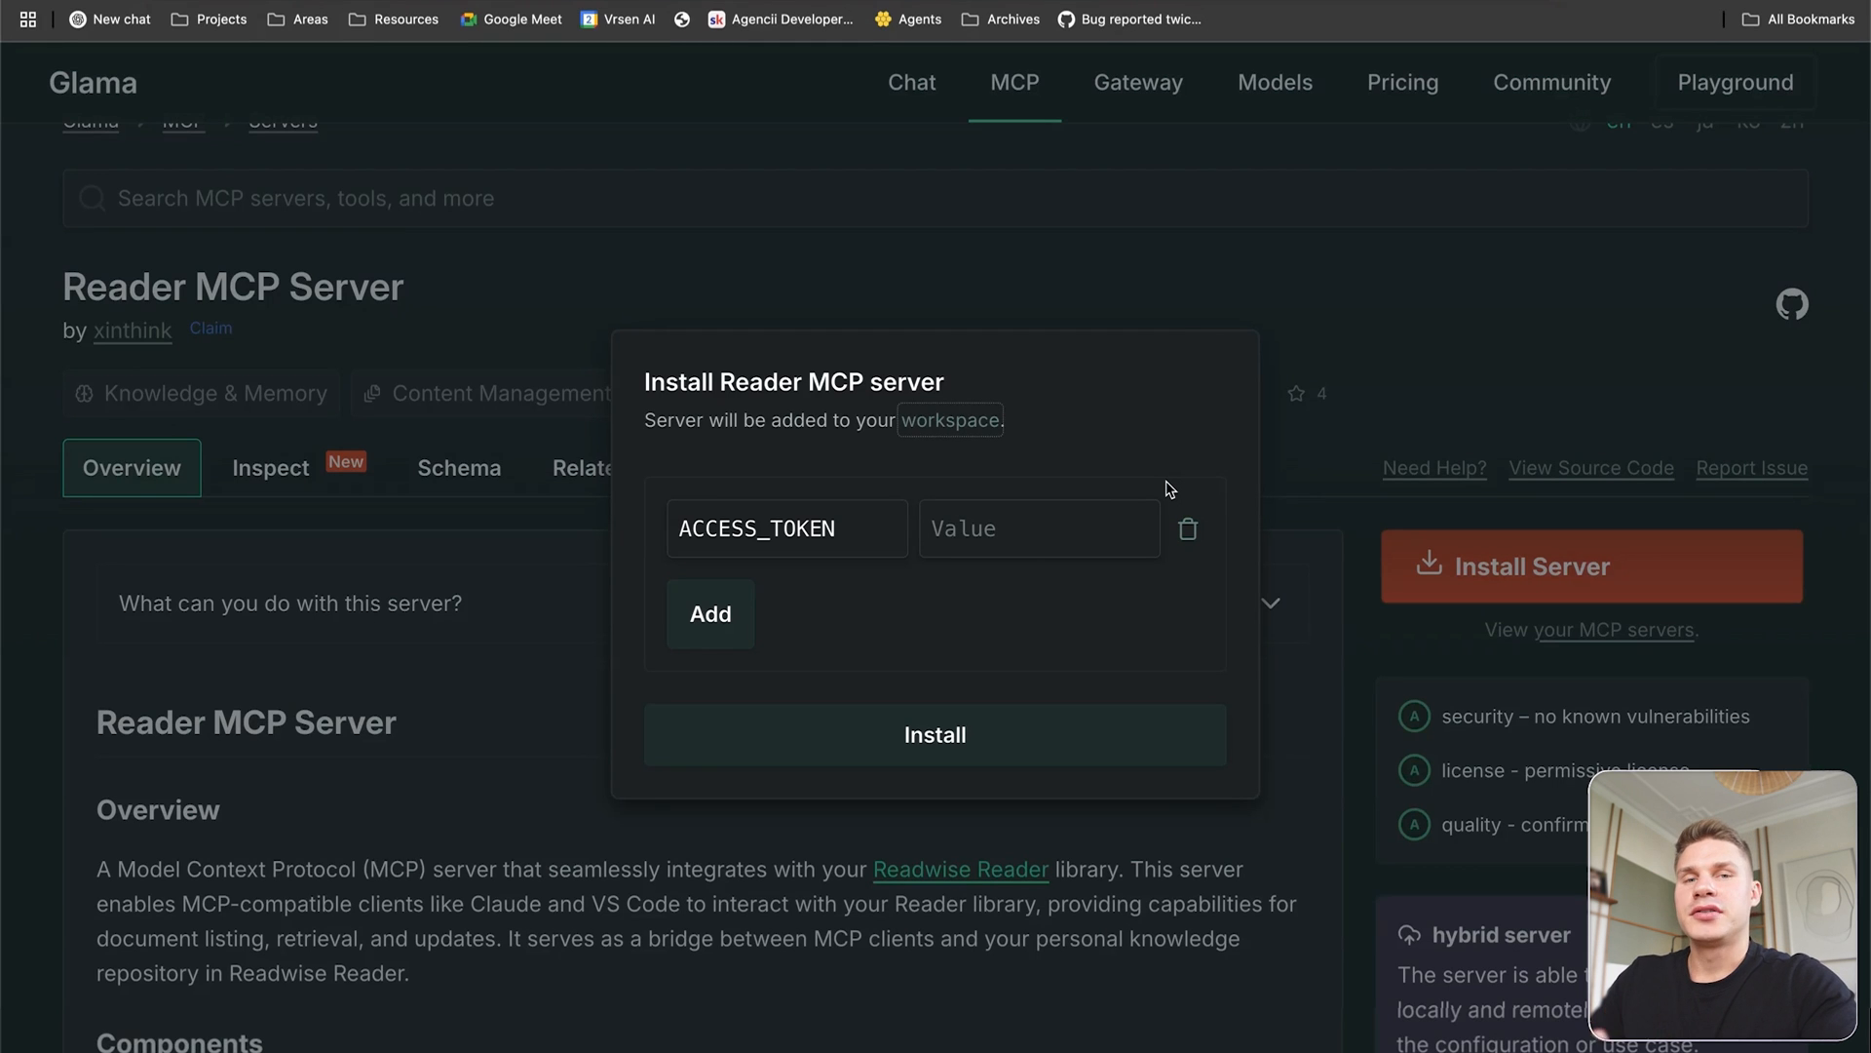
click(1002, 535)
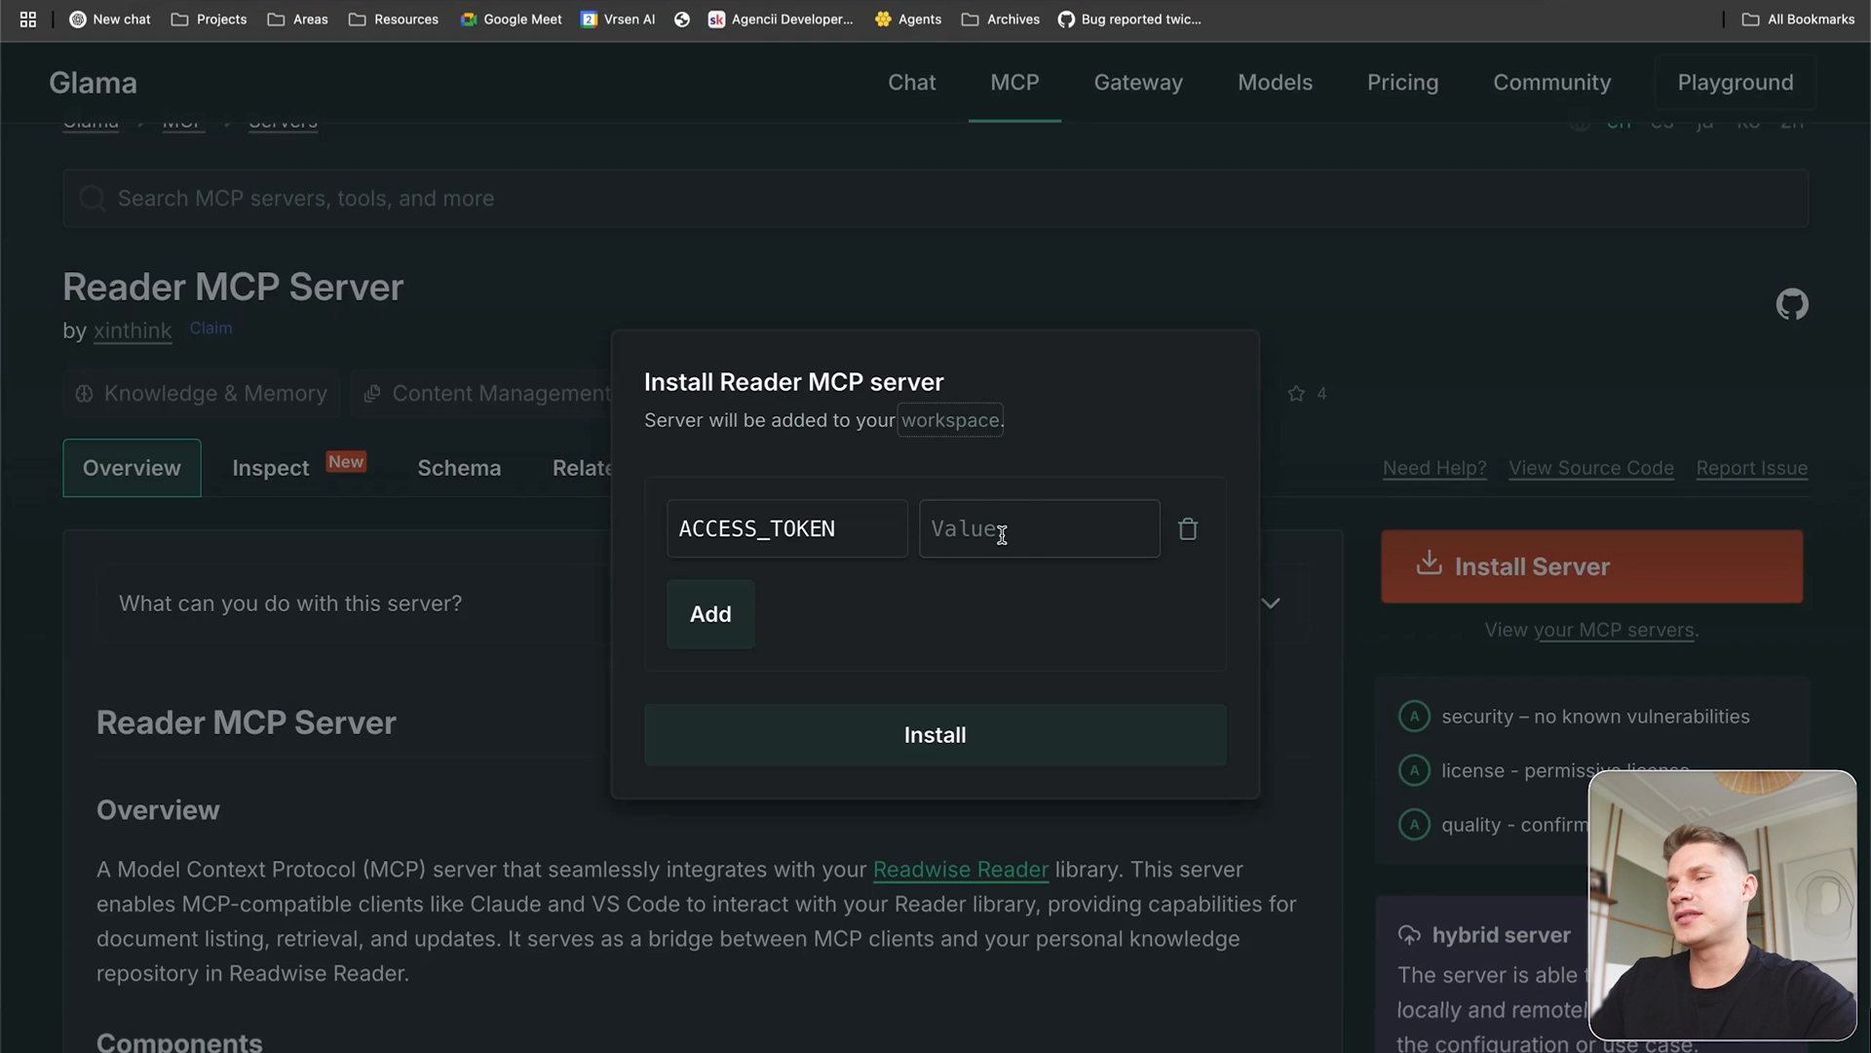
click(1002, 533)
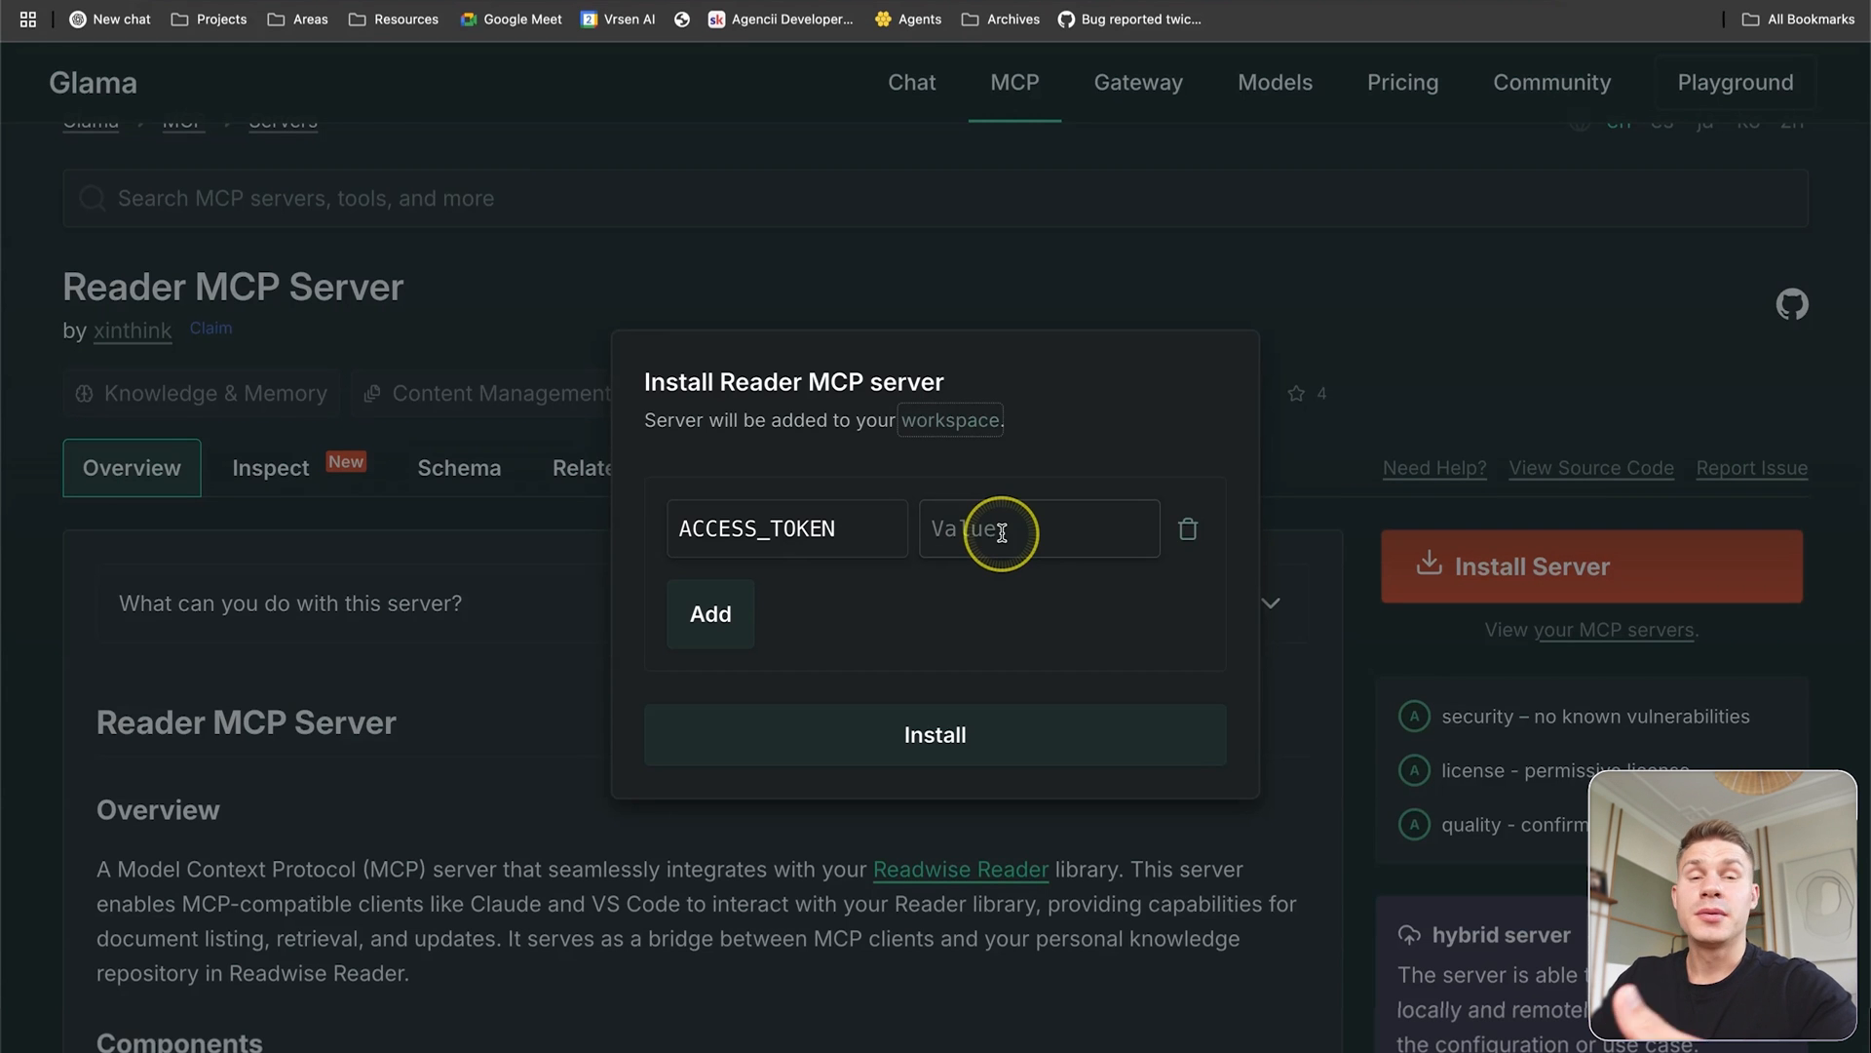
key(ctrl+Up)
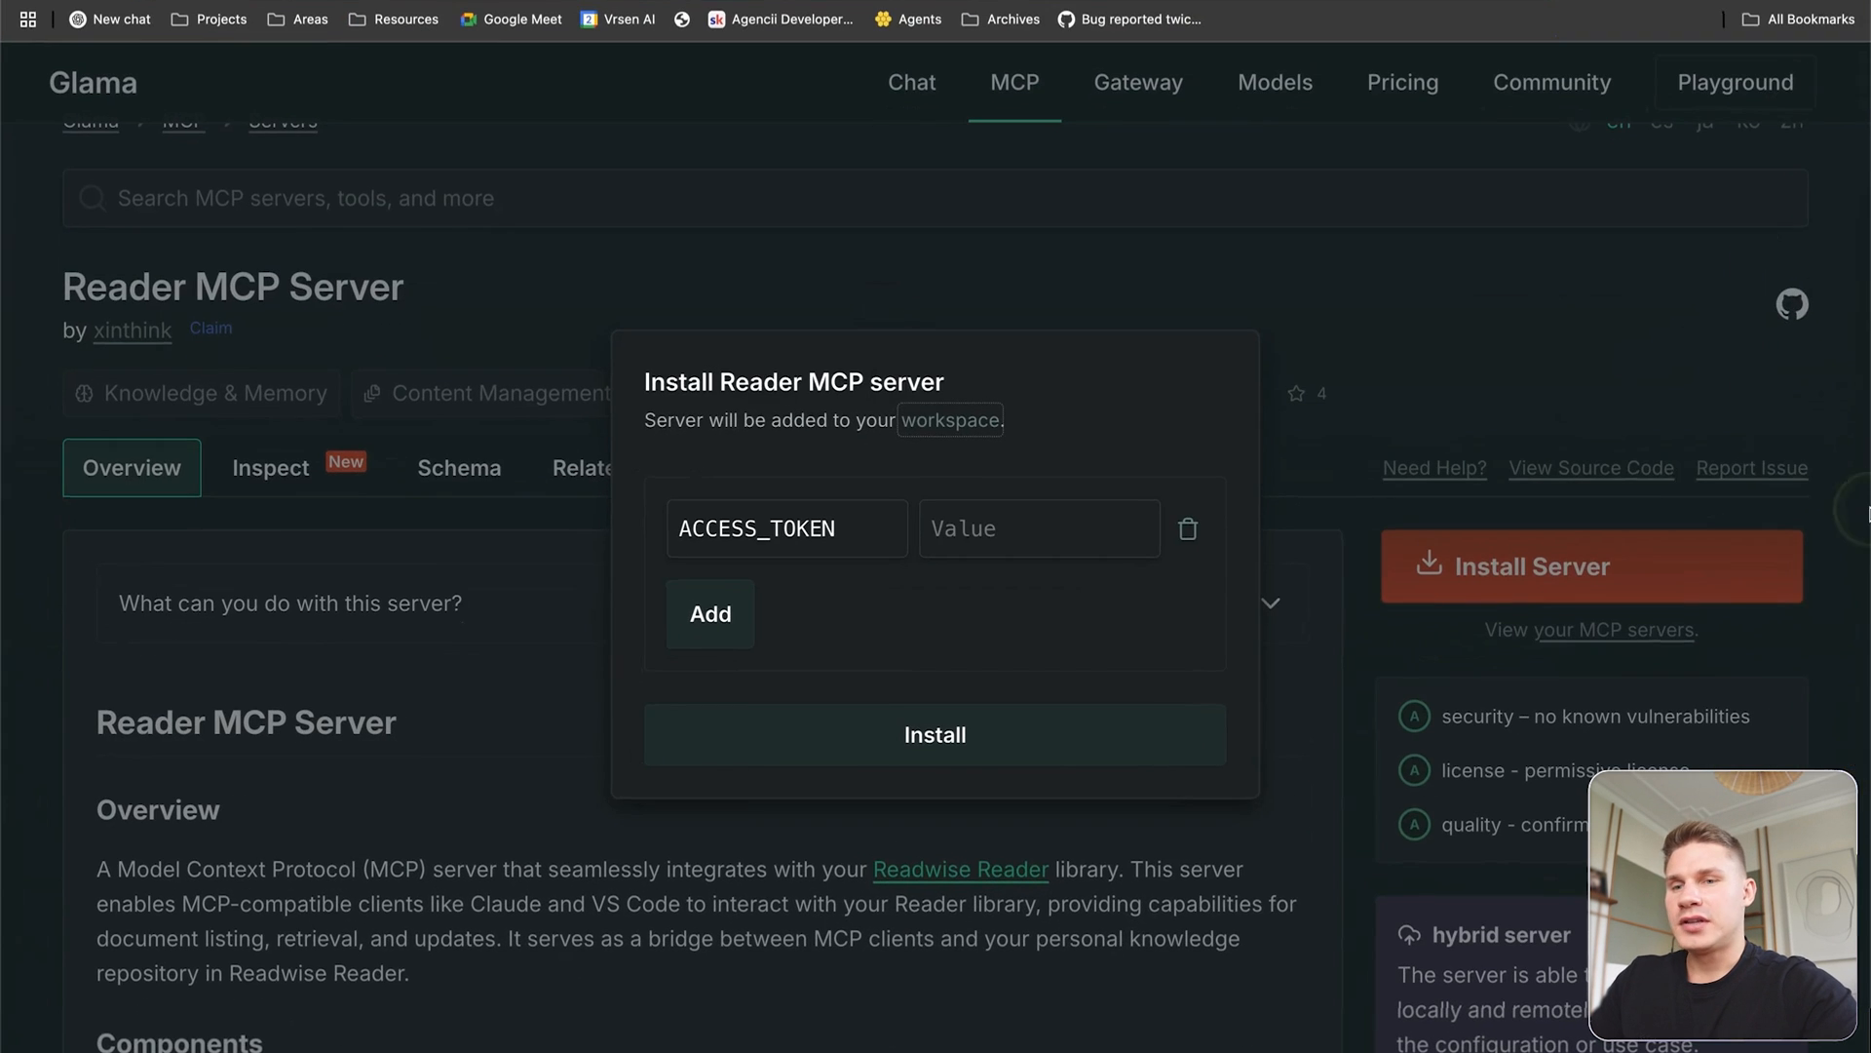
click(966, 756)
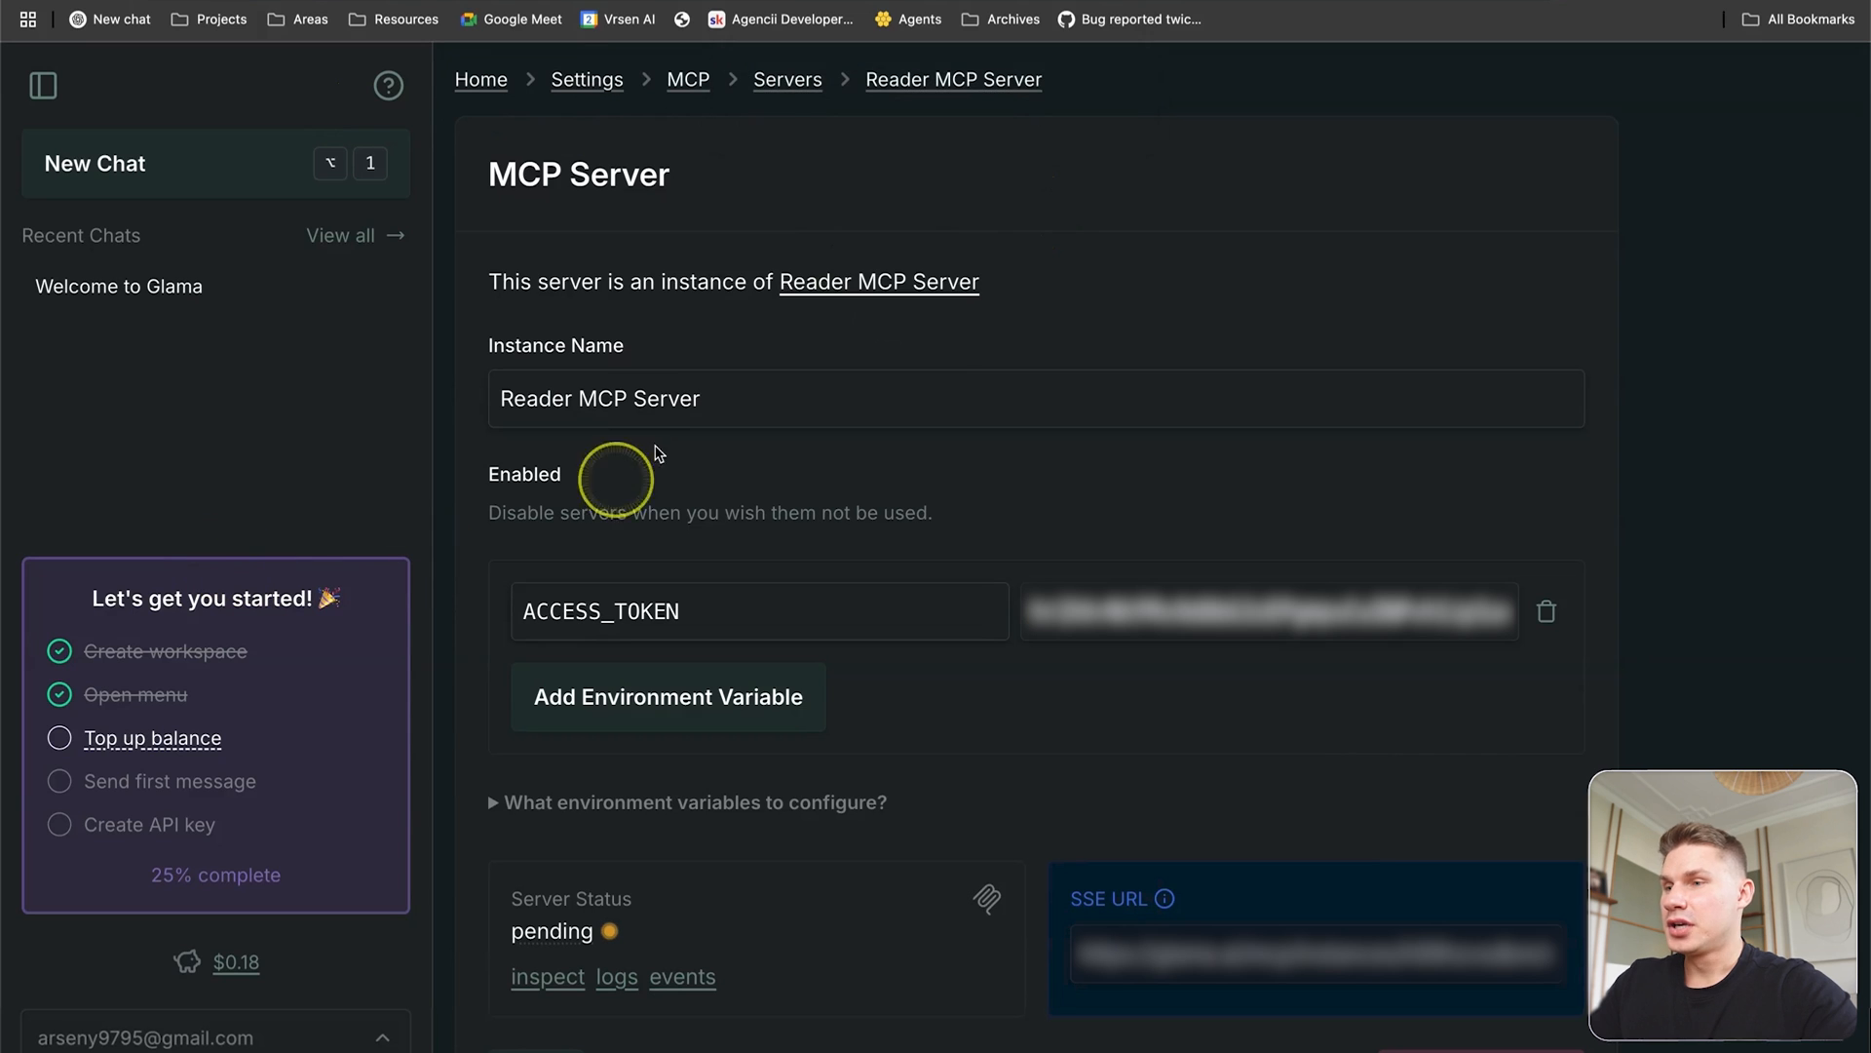
scroll(865, 493, down, 2)
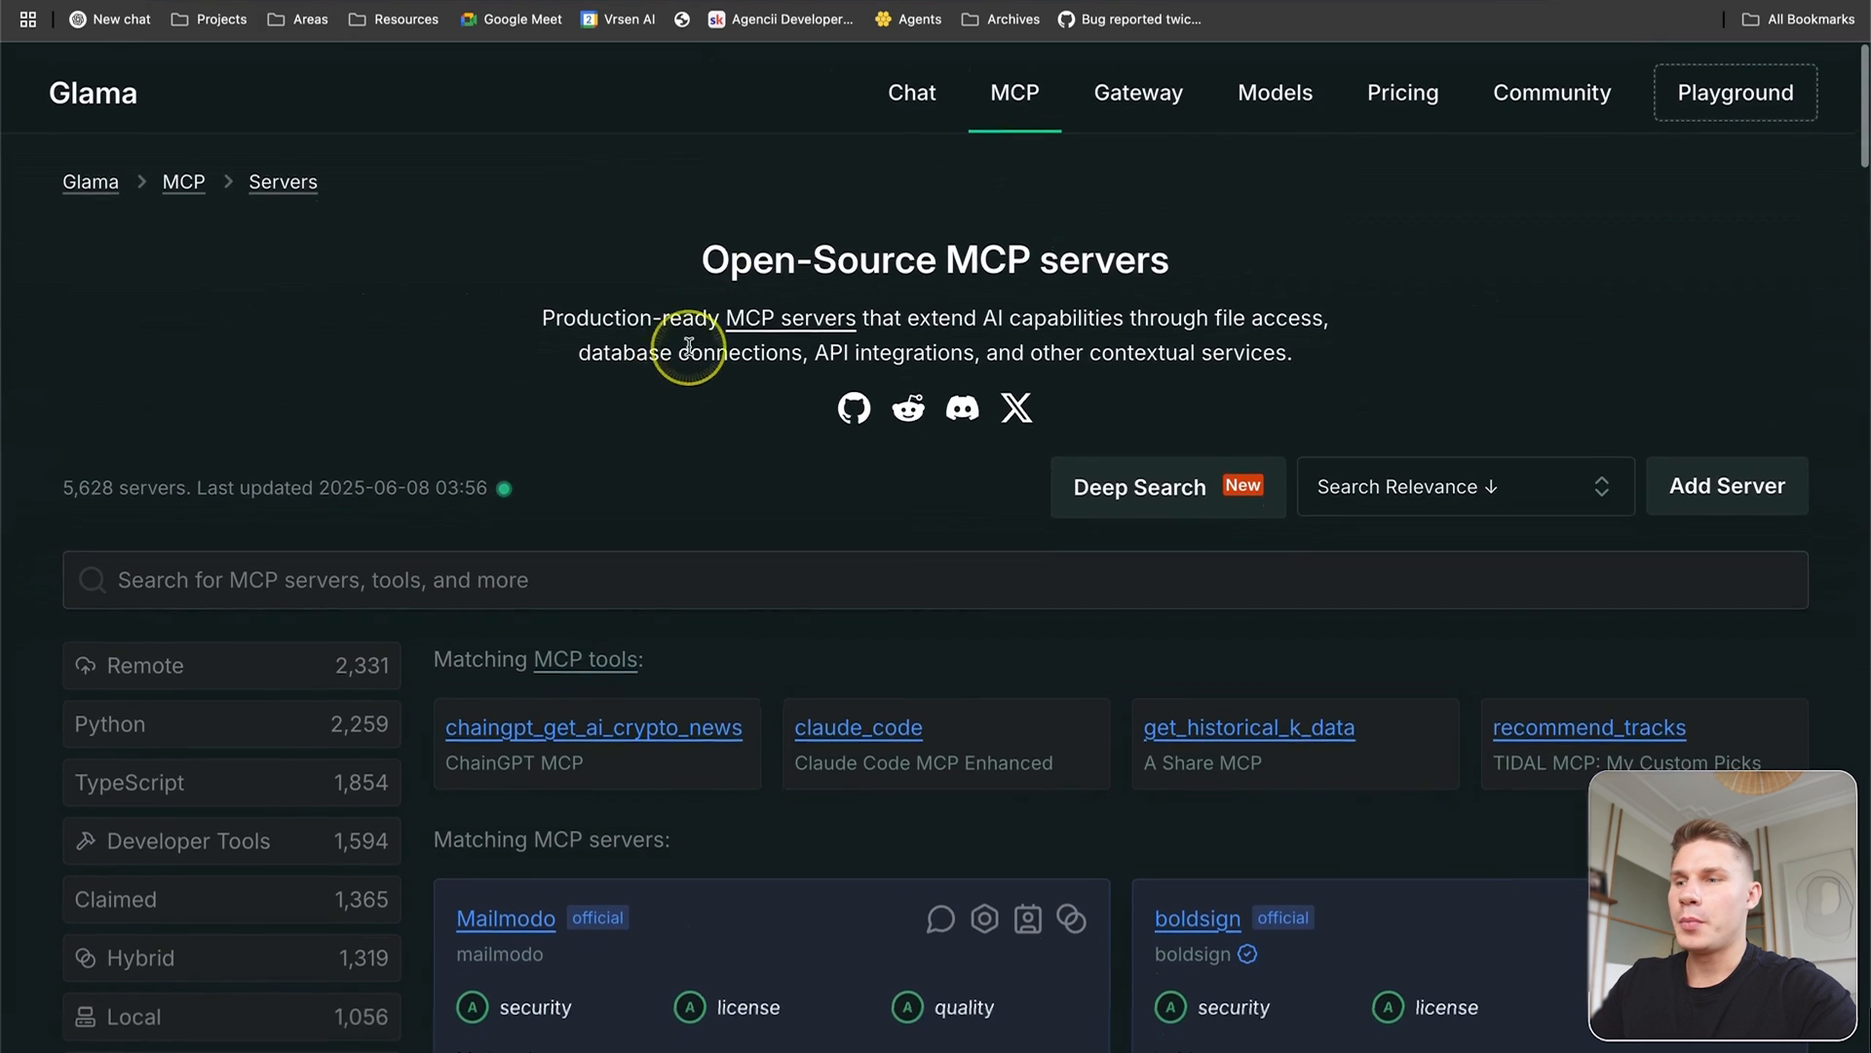
Search the open-source MCP servers for "mem0" and open the mem0 Memory System server by pinkpixel-dev.
scroll(639, 477, down, 1)
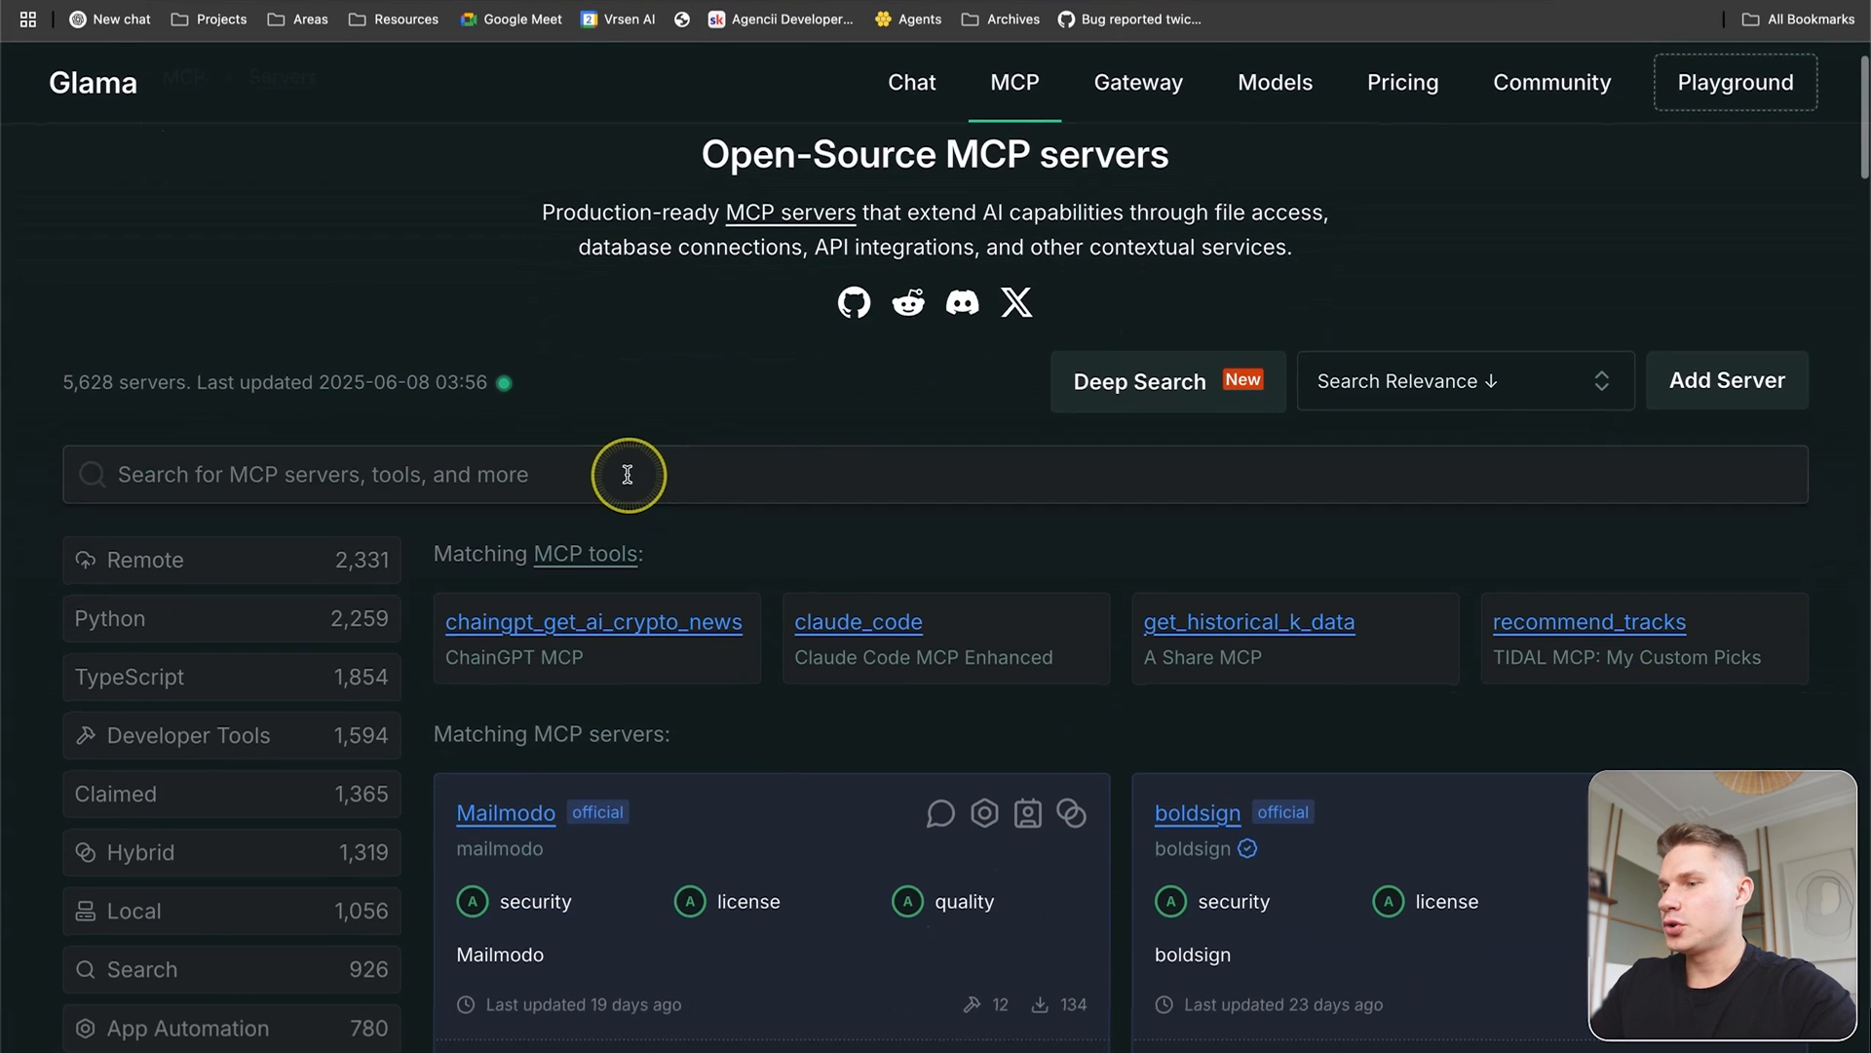
click(627, 473)
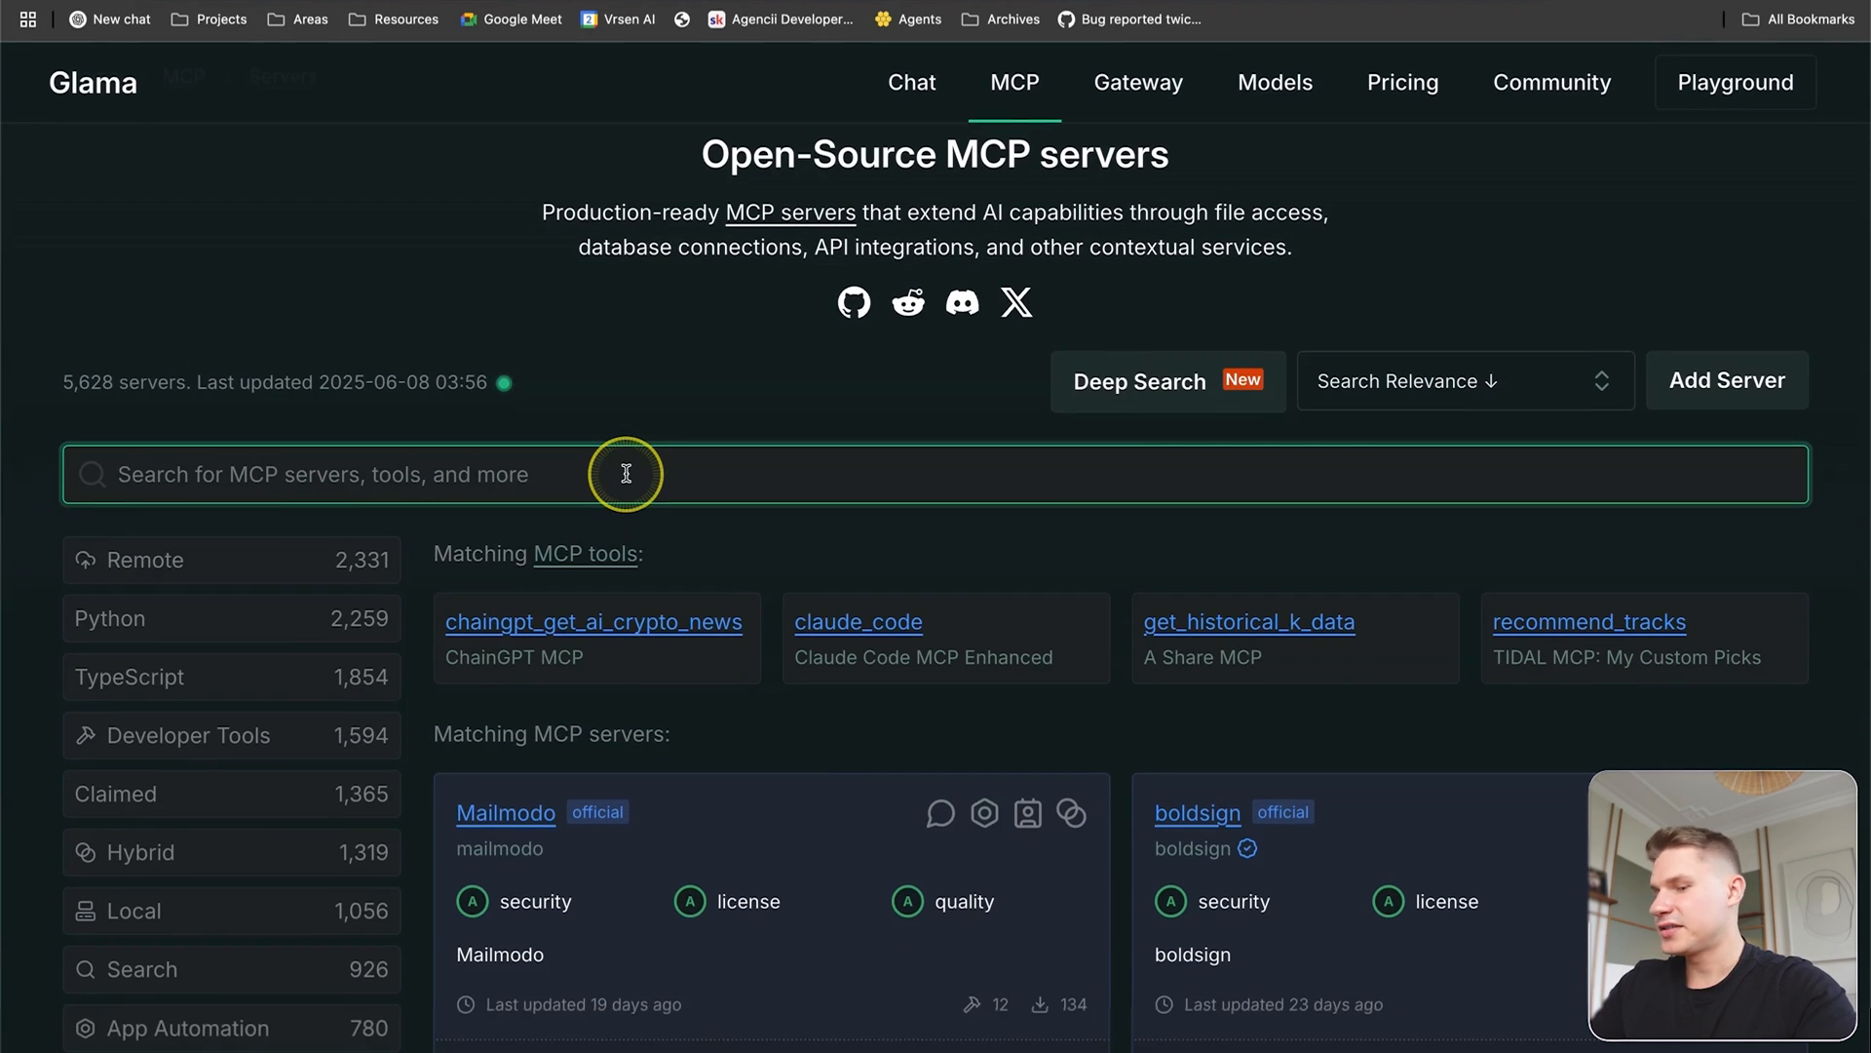
text(mem)
text(0)
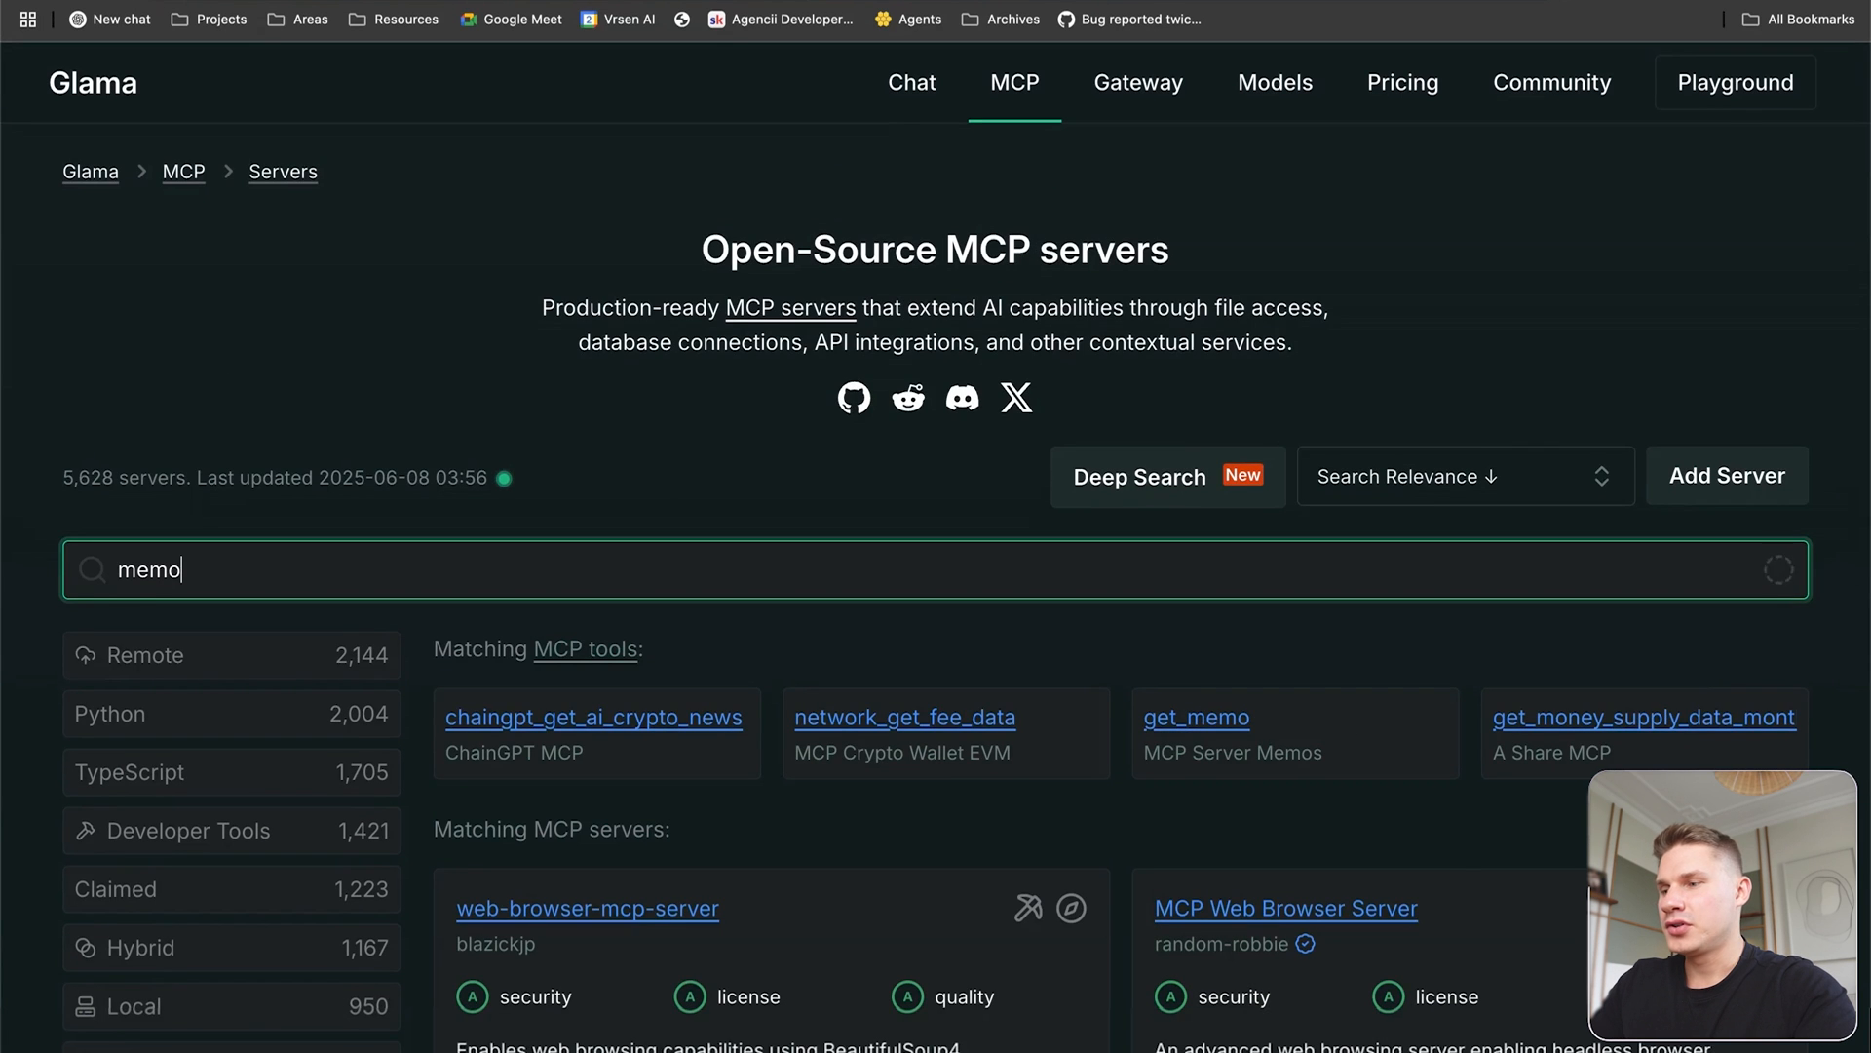
scroll(850, 364, down, 6)
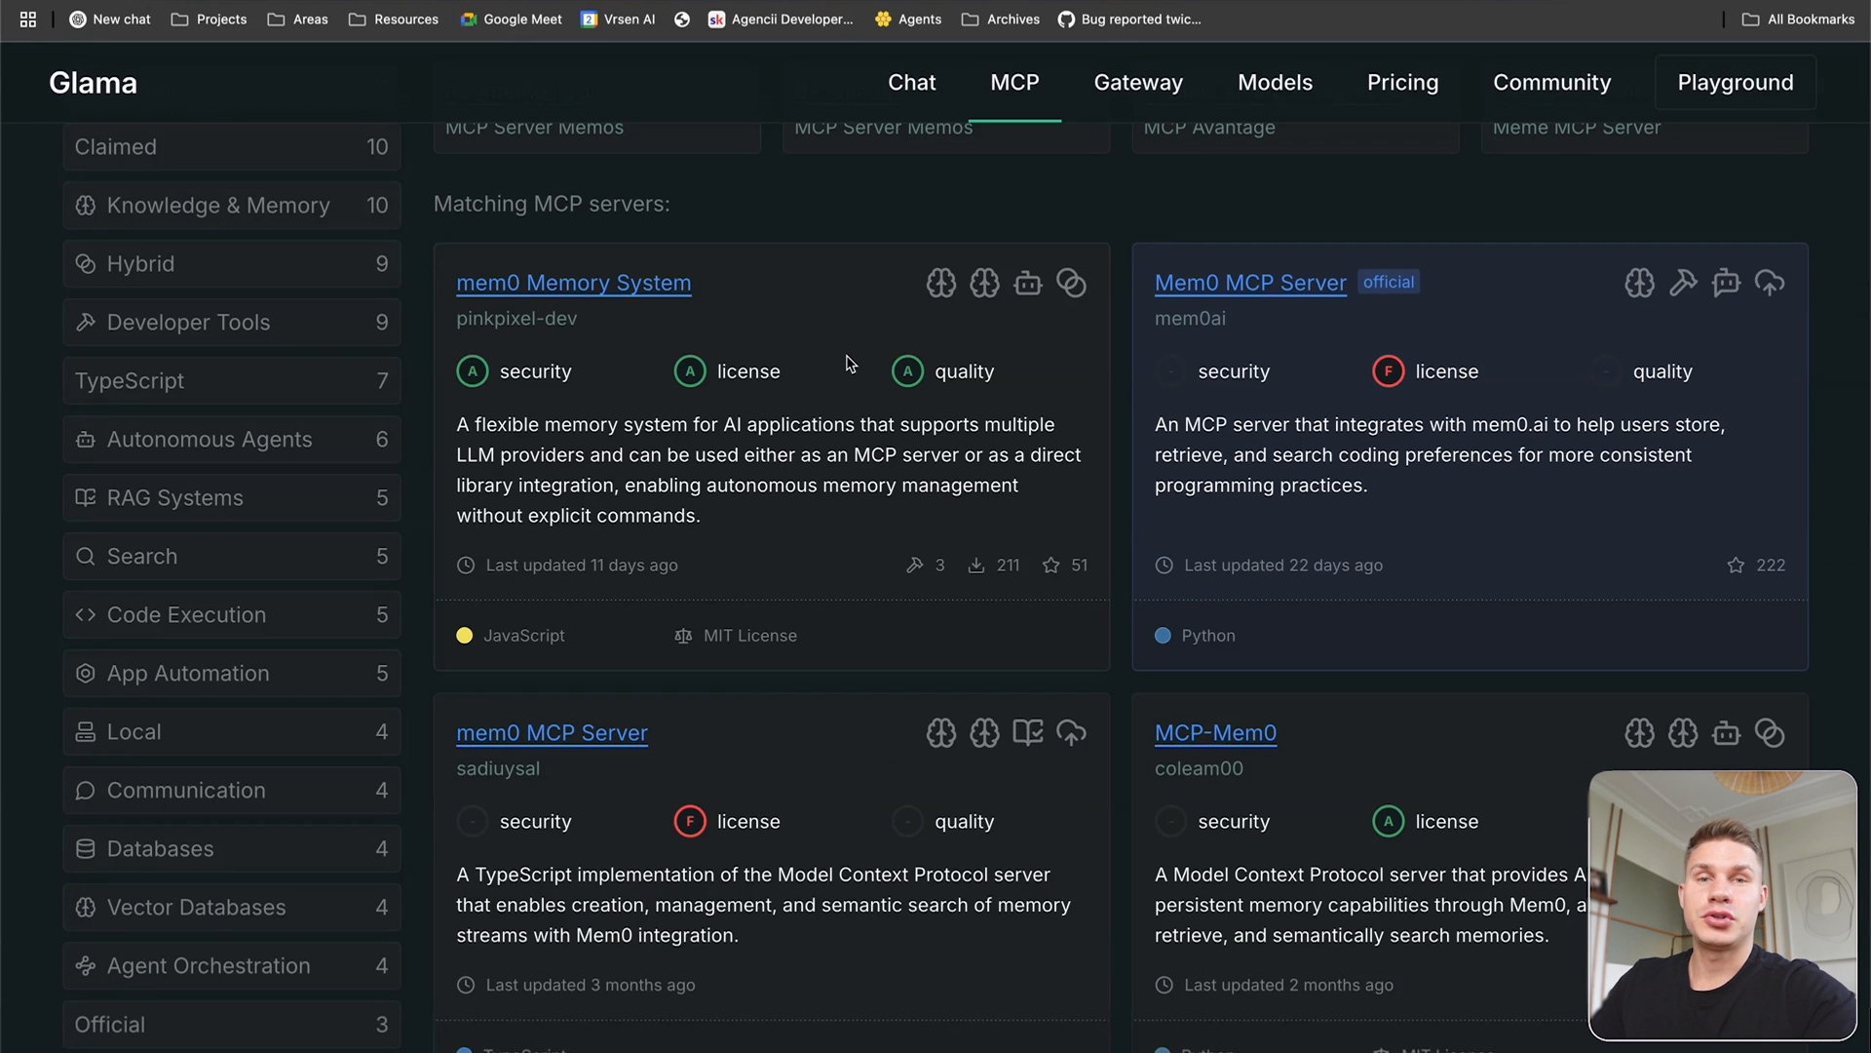
scroll(850, 364, down, 1)
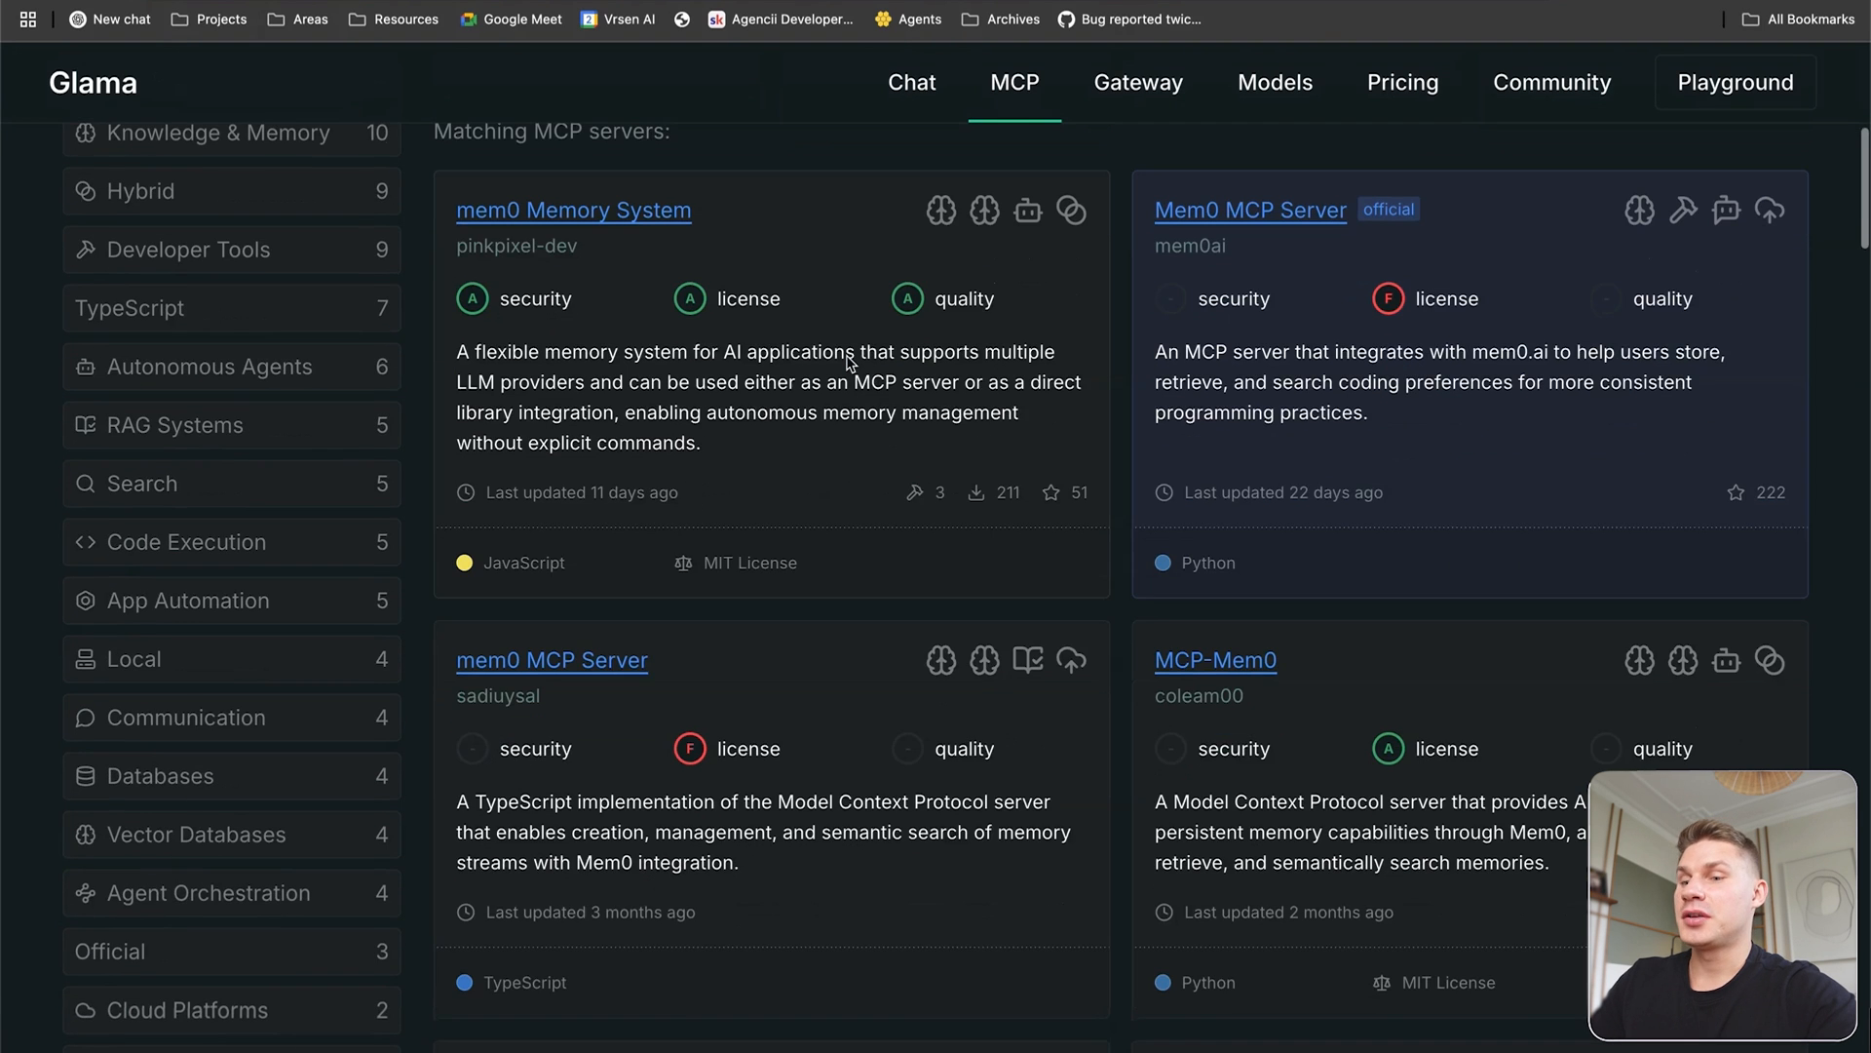
scroll(936, 720, down, 1)
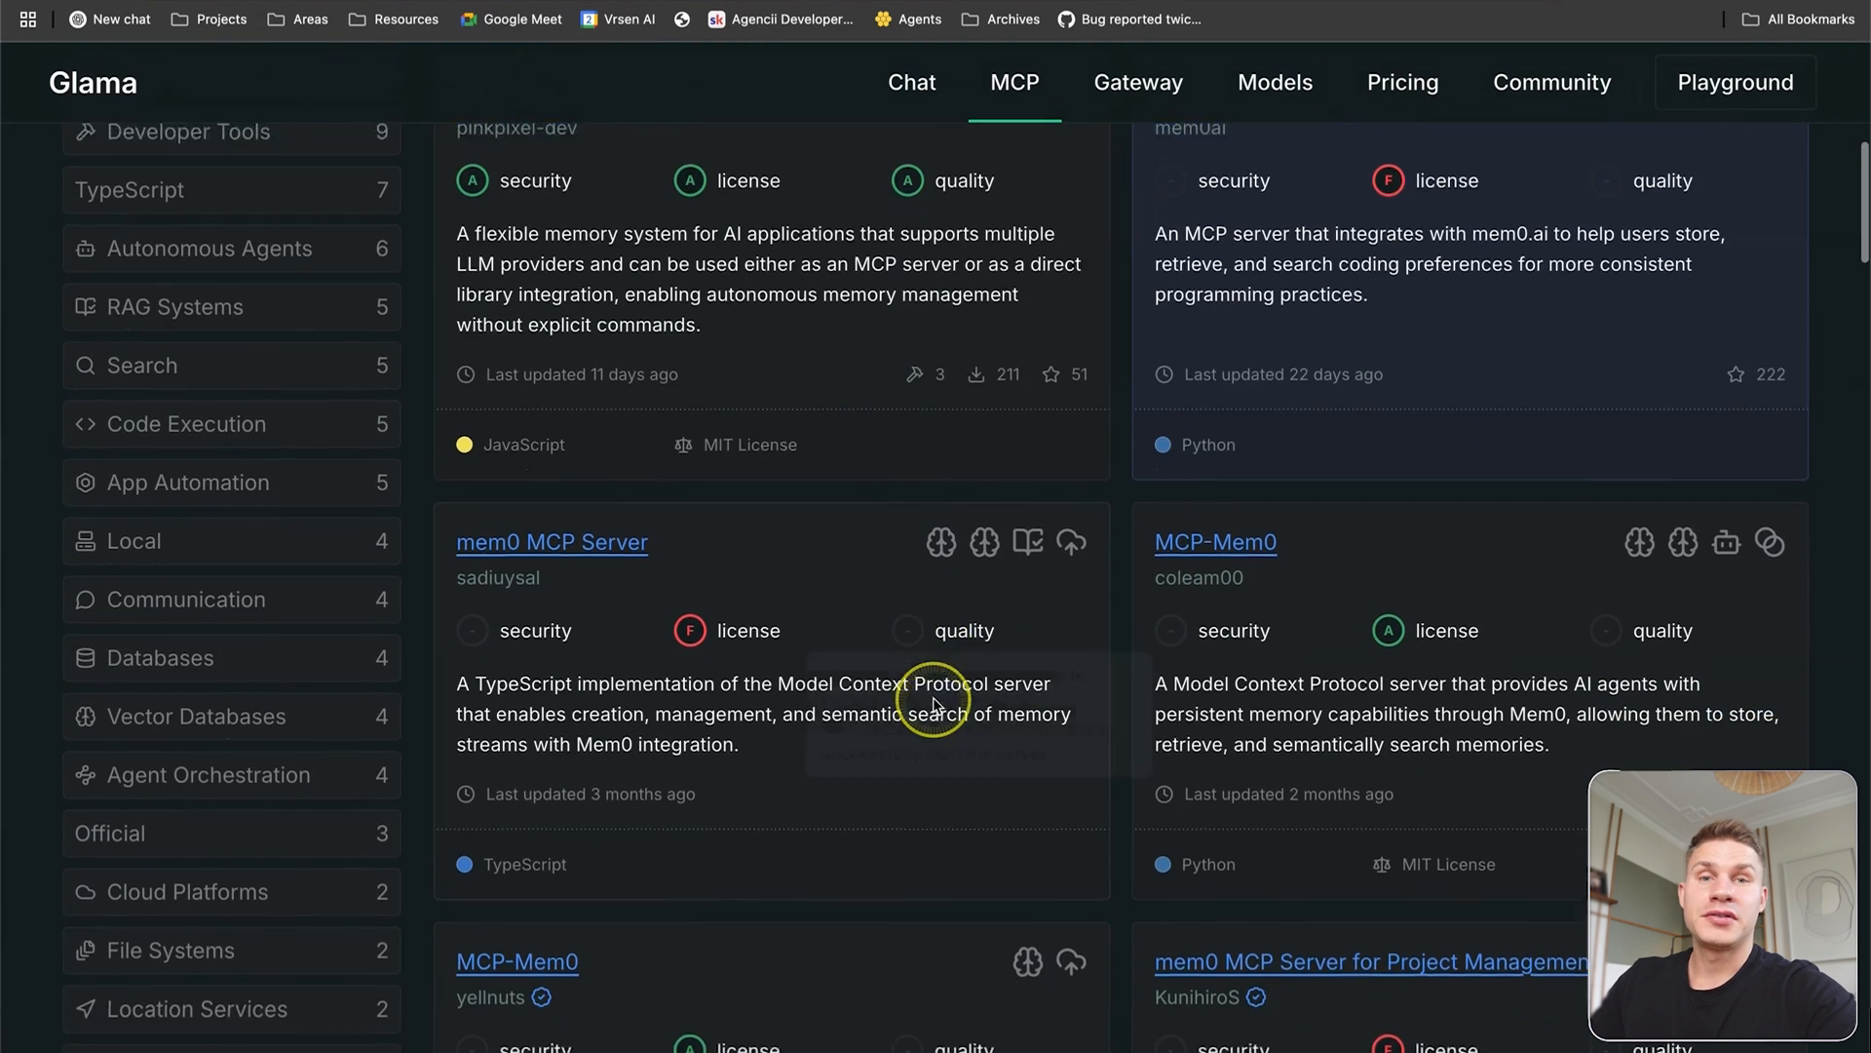
scroll(928, 682, up, 2)
click(590, 232)
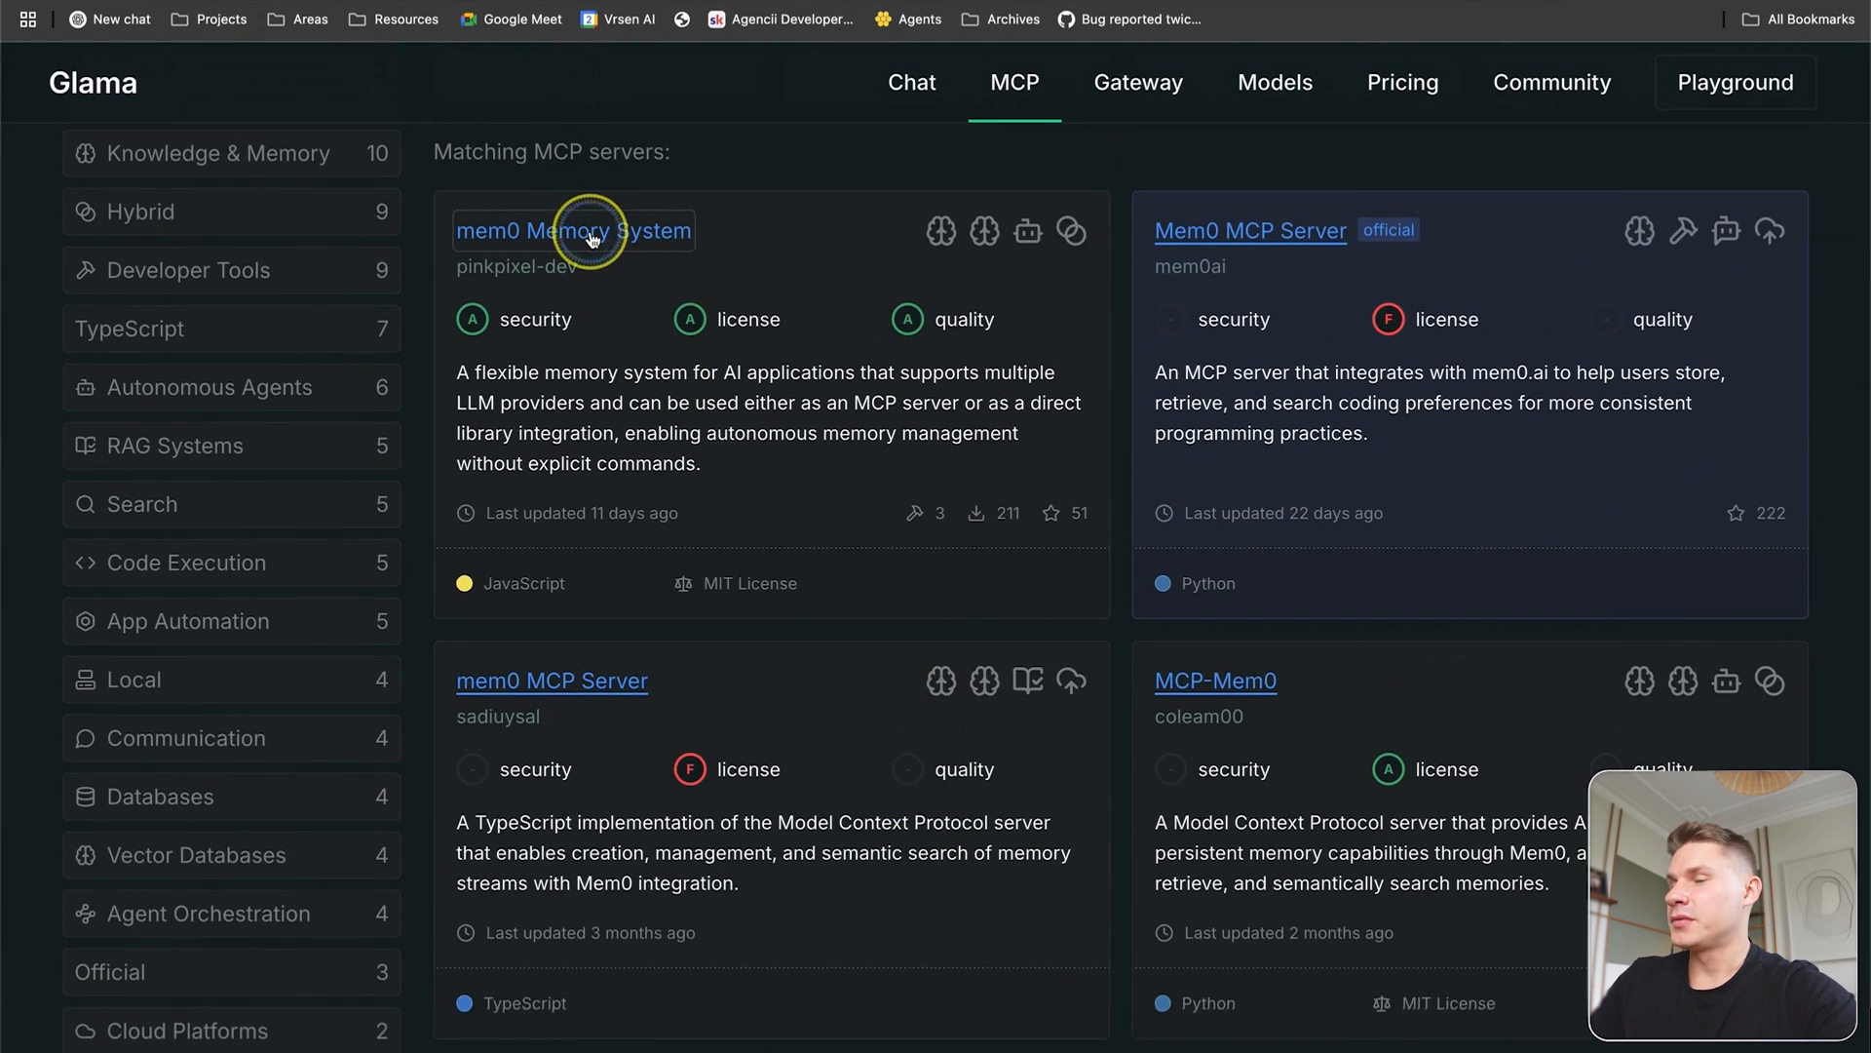
Review the mem0 Memory System's memory tools and prerequisites, and start installing the server.
scroll(792, 446, down, 6)
scroll(793, 439, down, 7)
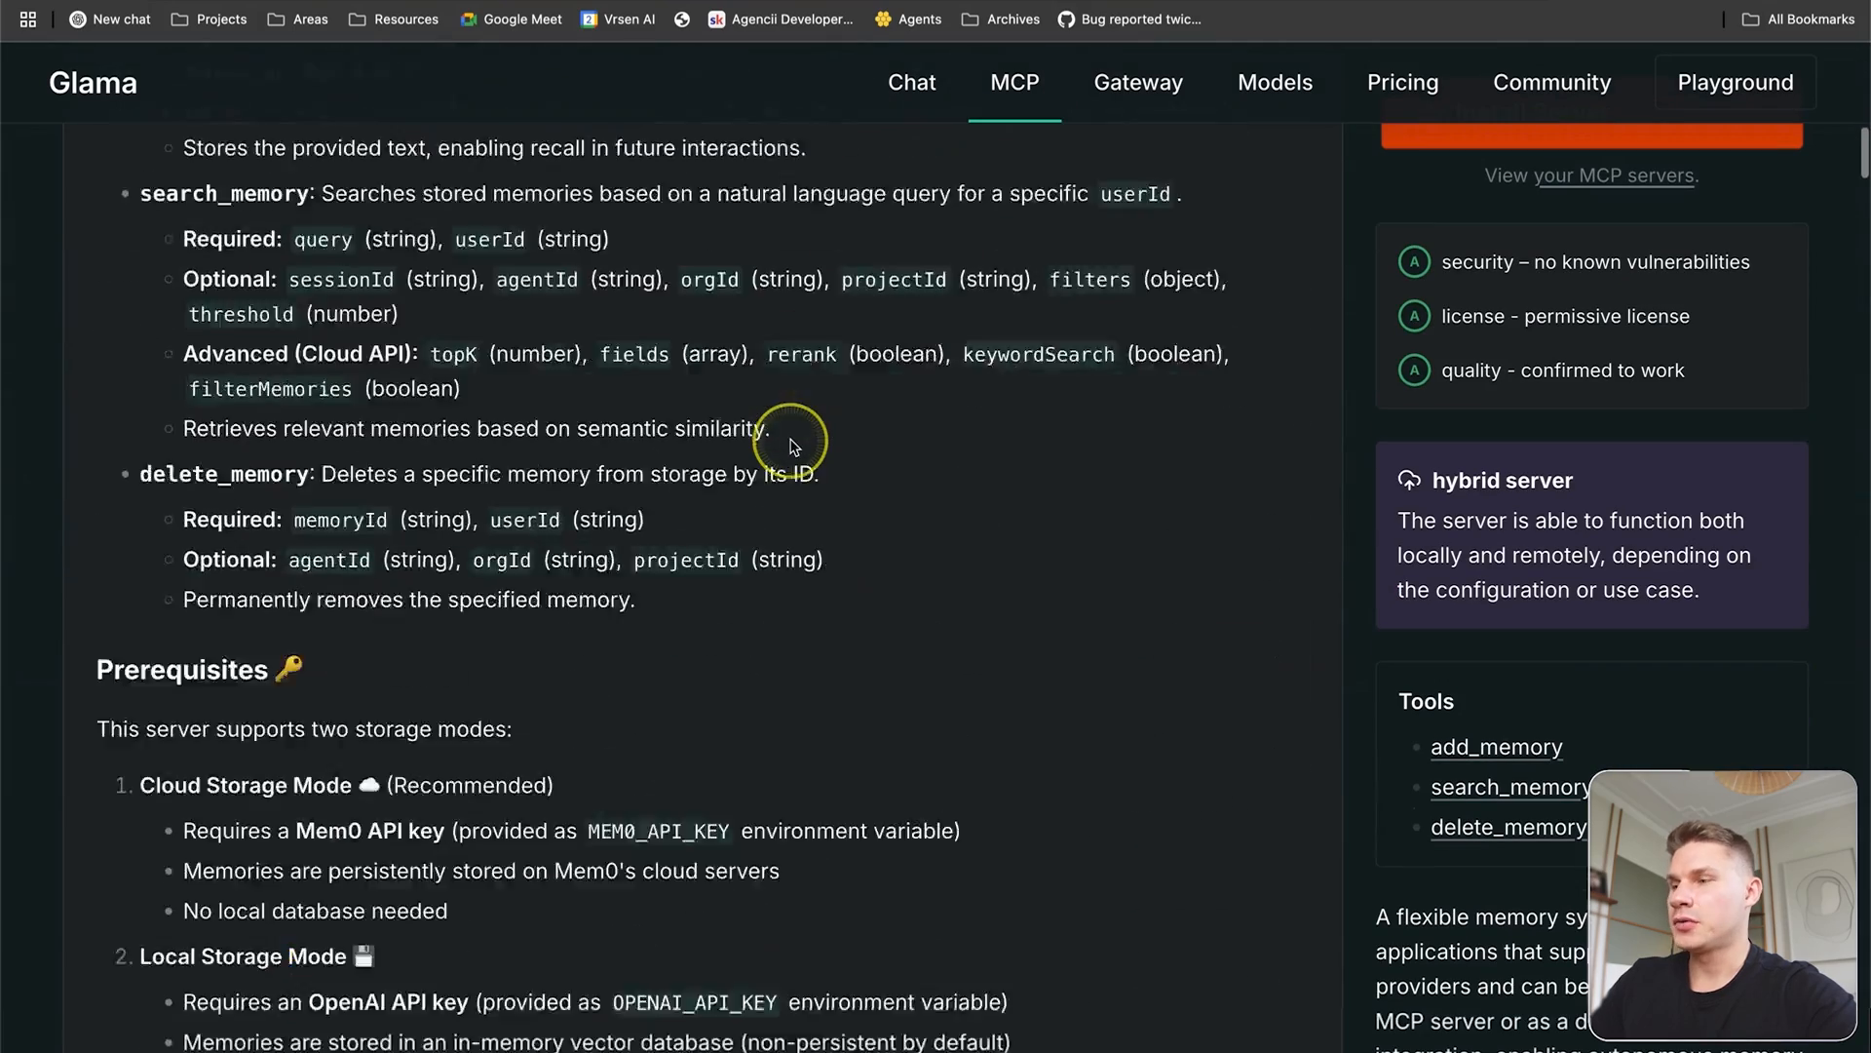
scroll(793, 432, up, 6)
scroll(488, 400, down, 1)
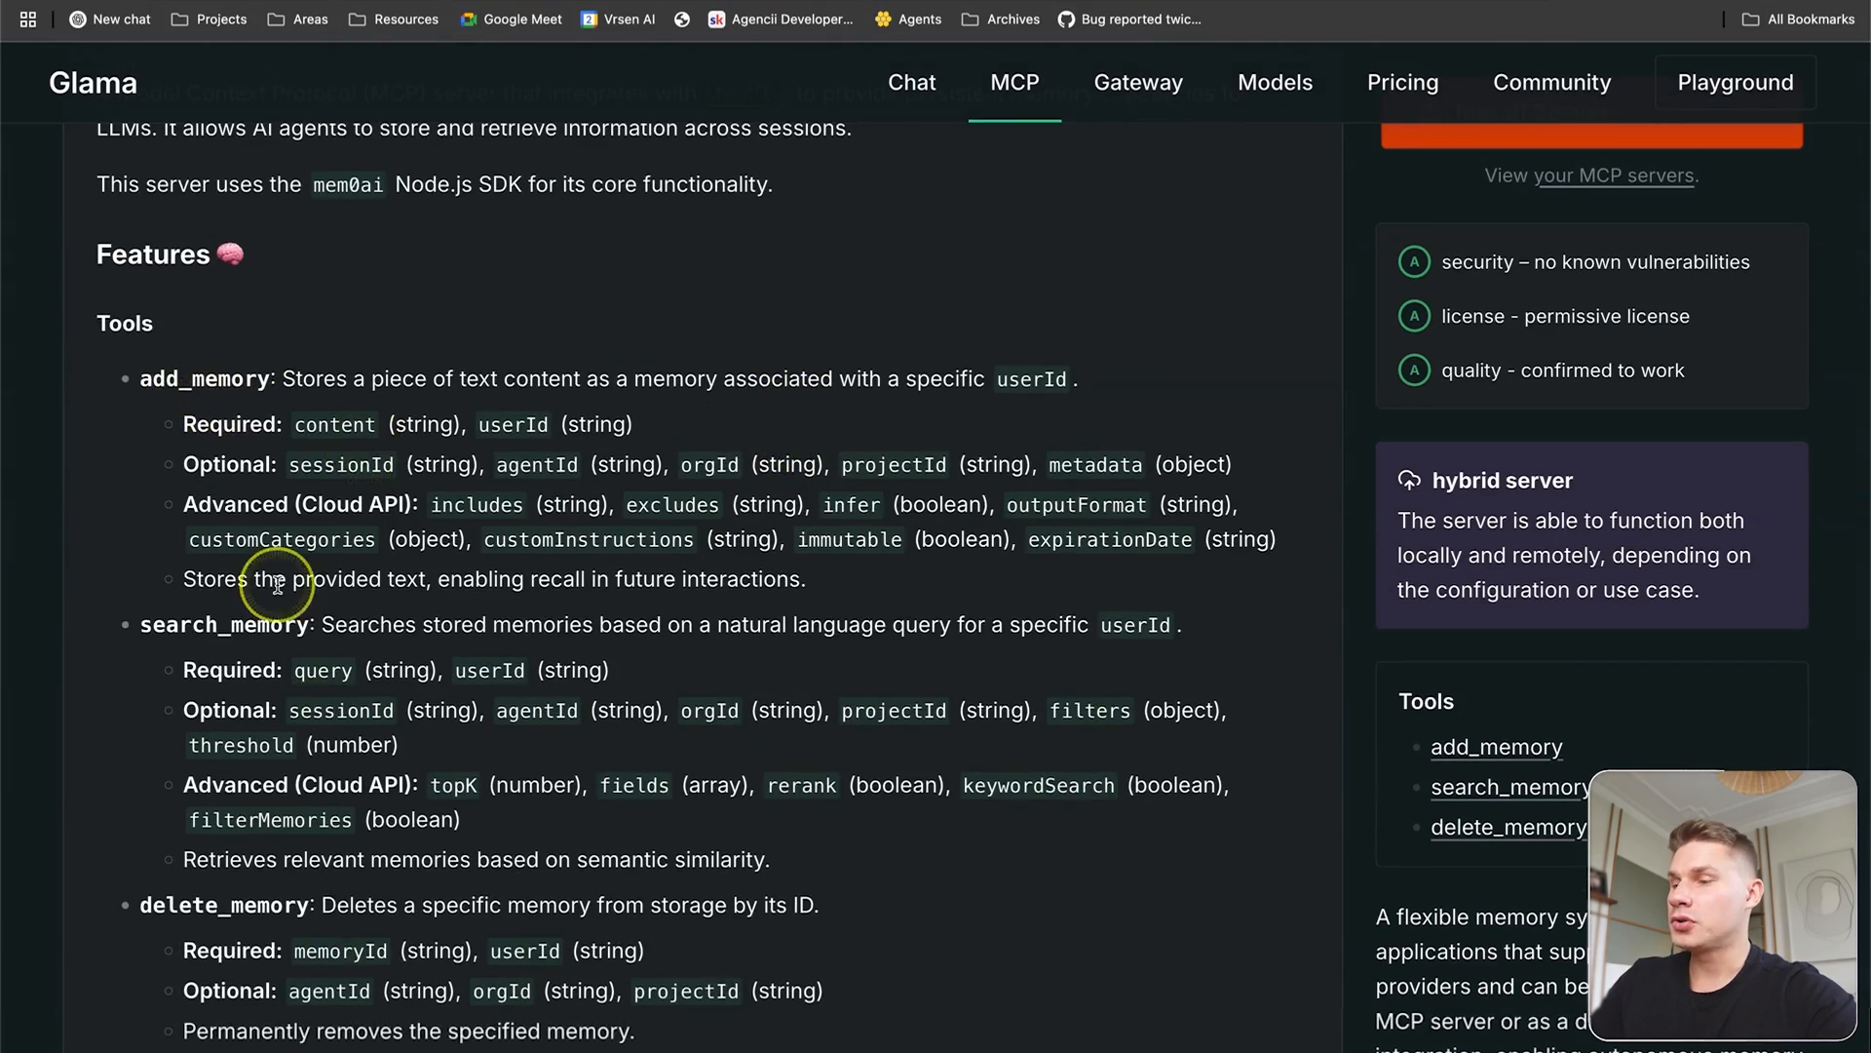
scroll(272, 585, down, 1)
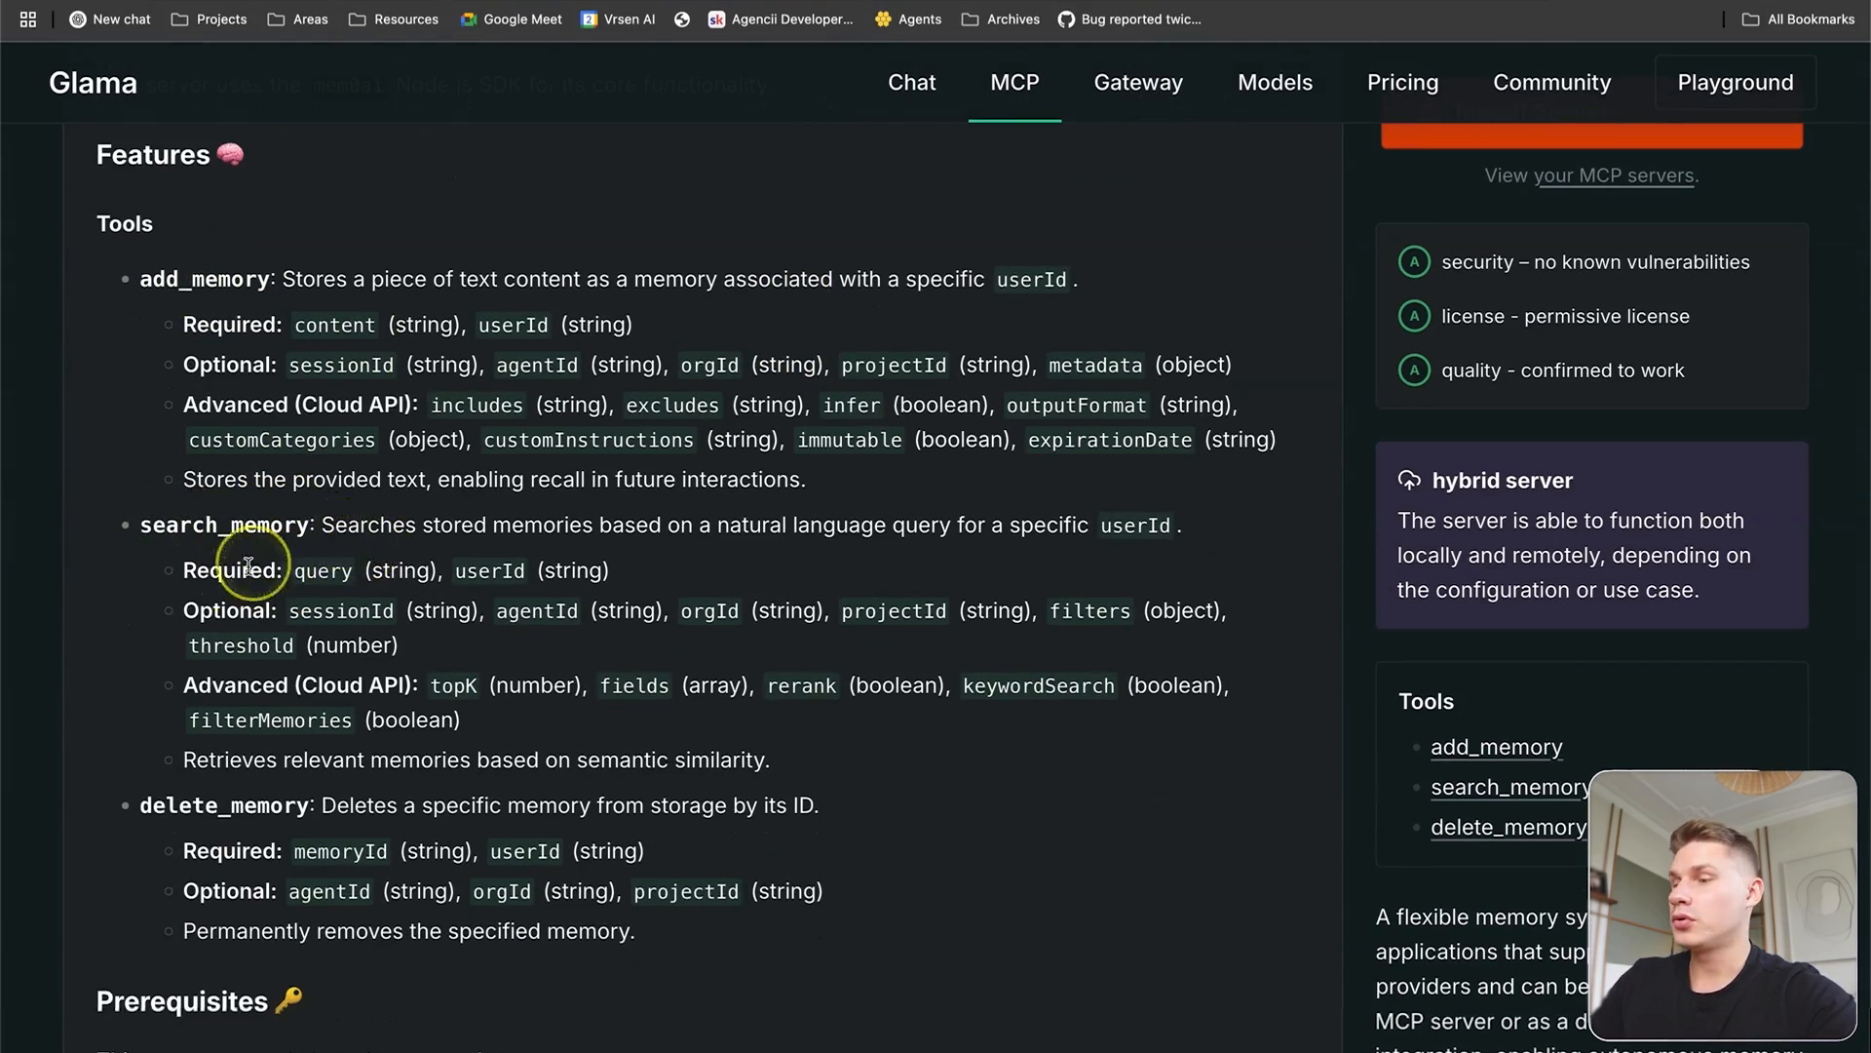
scroll(234, 585, down, 2)
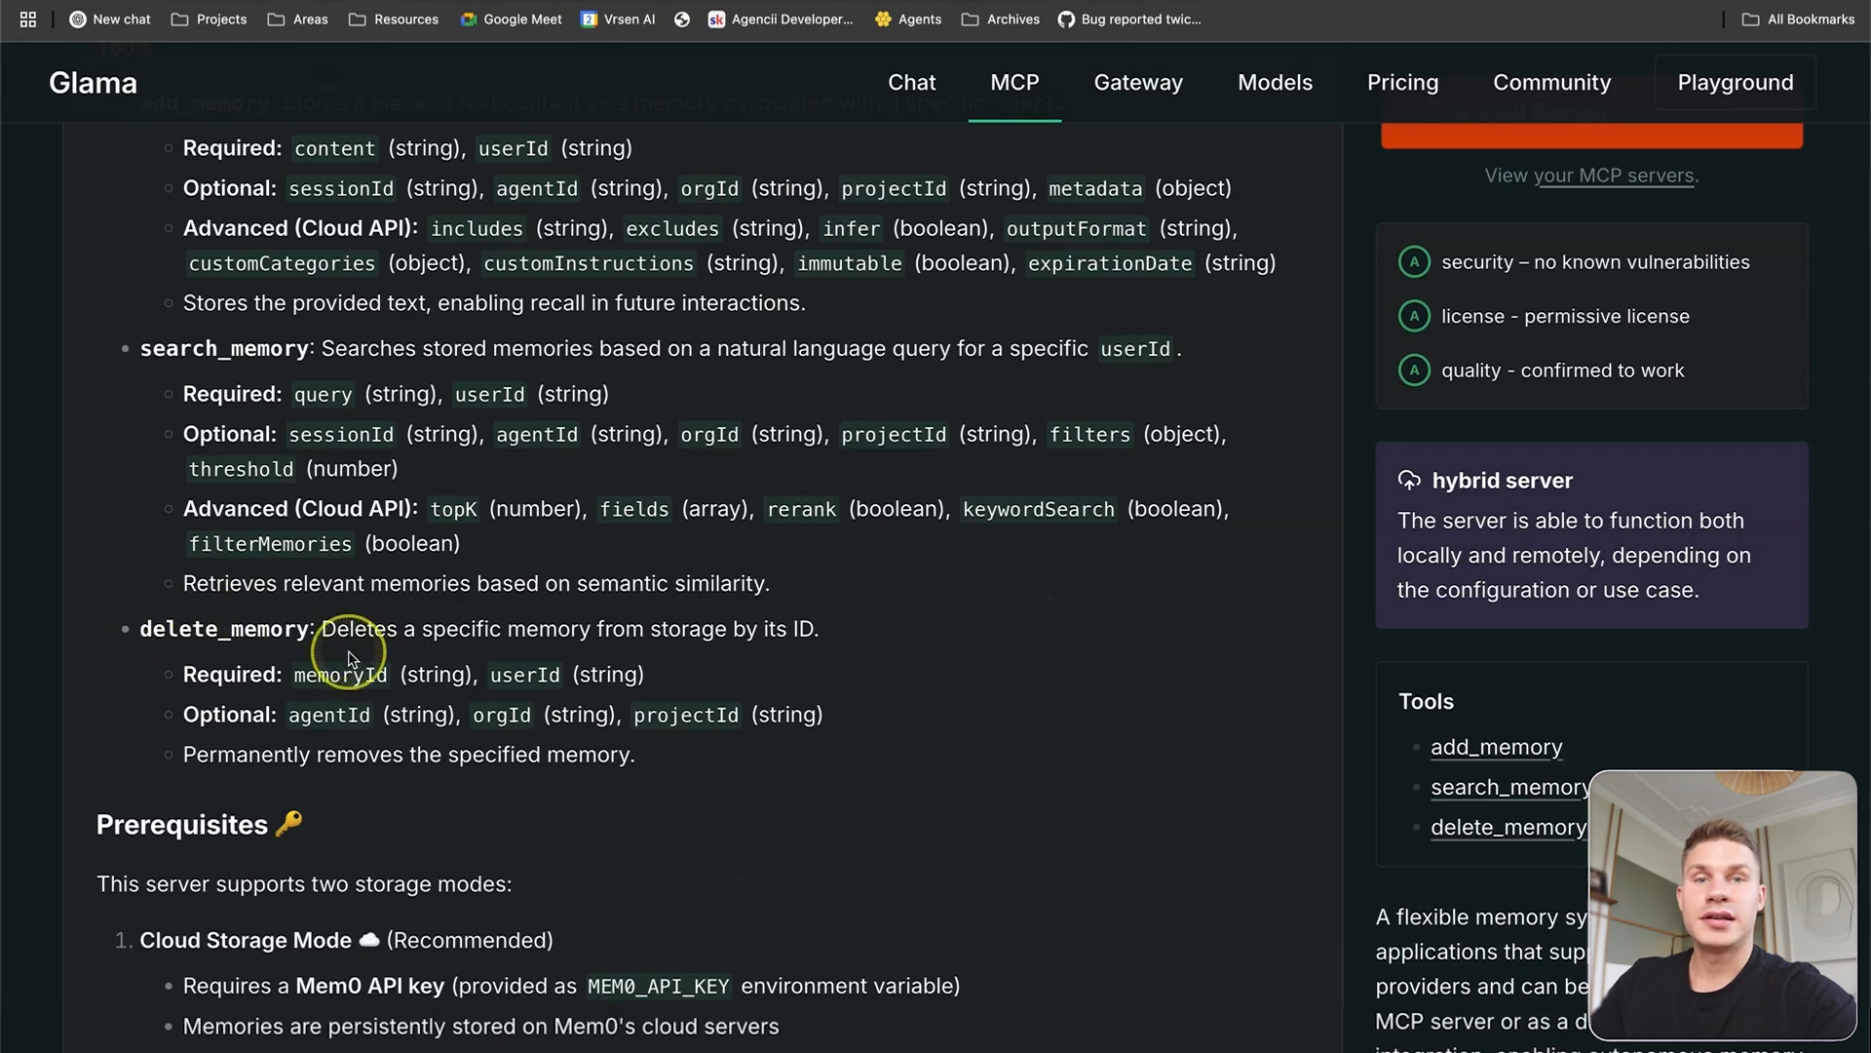
scroll(273, 536, down, 4)
scroll(274, 541, up, 3)
scroll(274, 541, up, 13)
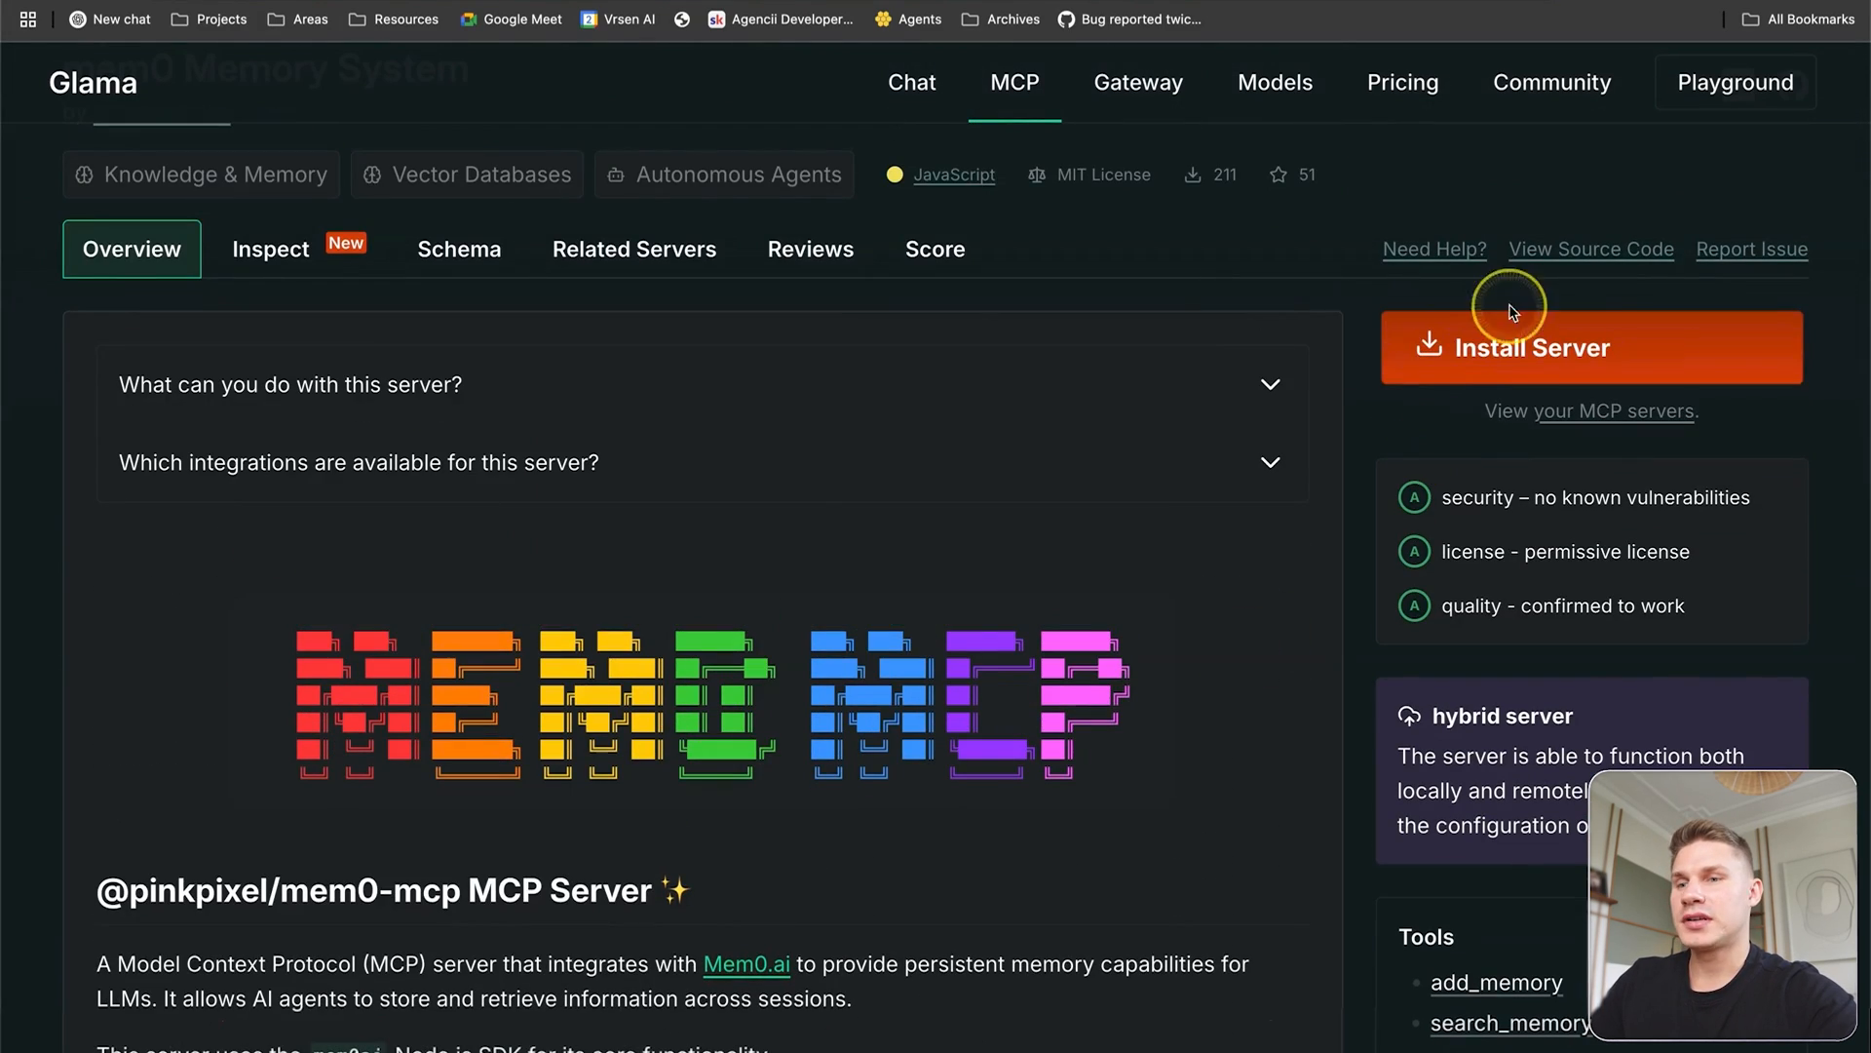
click(1483, 351)
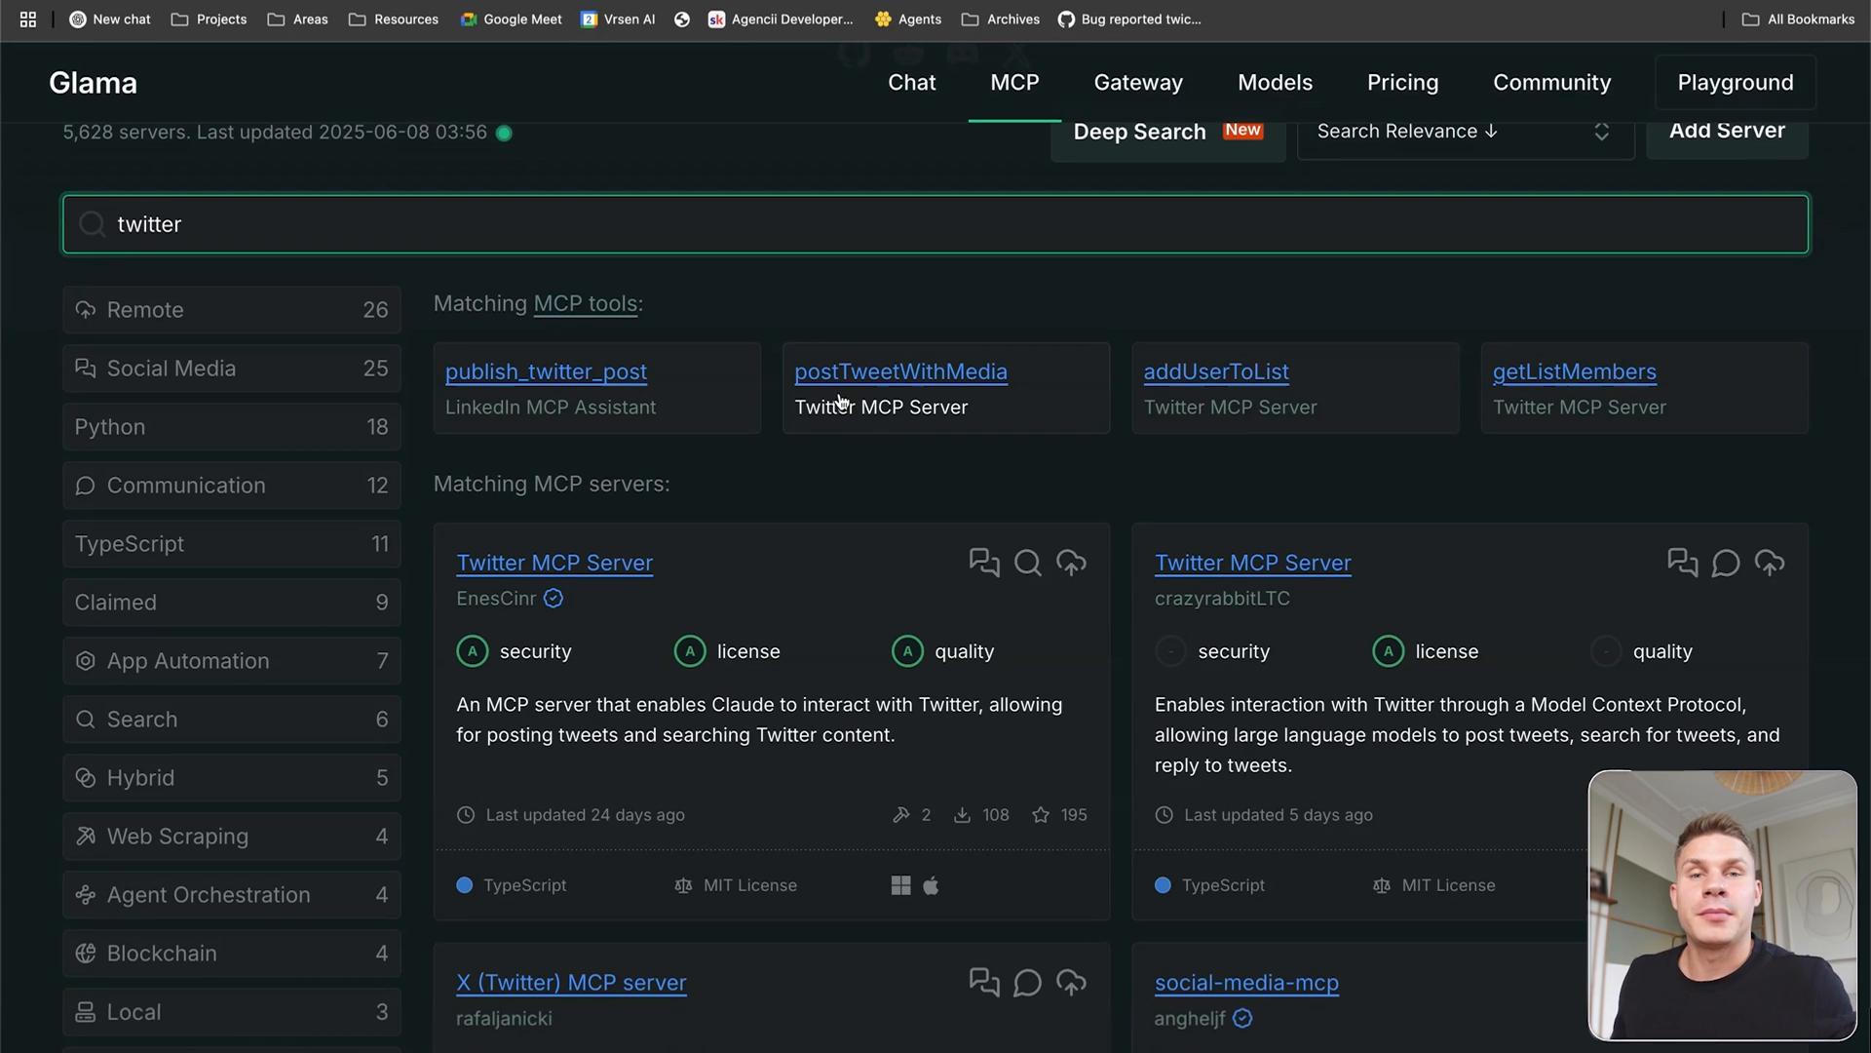
Search the MCP servers for "twitter timeline" and open the get_timeline tool of the X (Twitter) MCP server.
click(1073, 341)
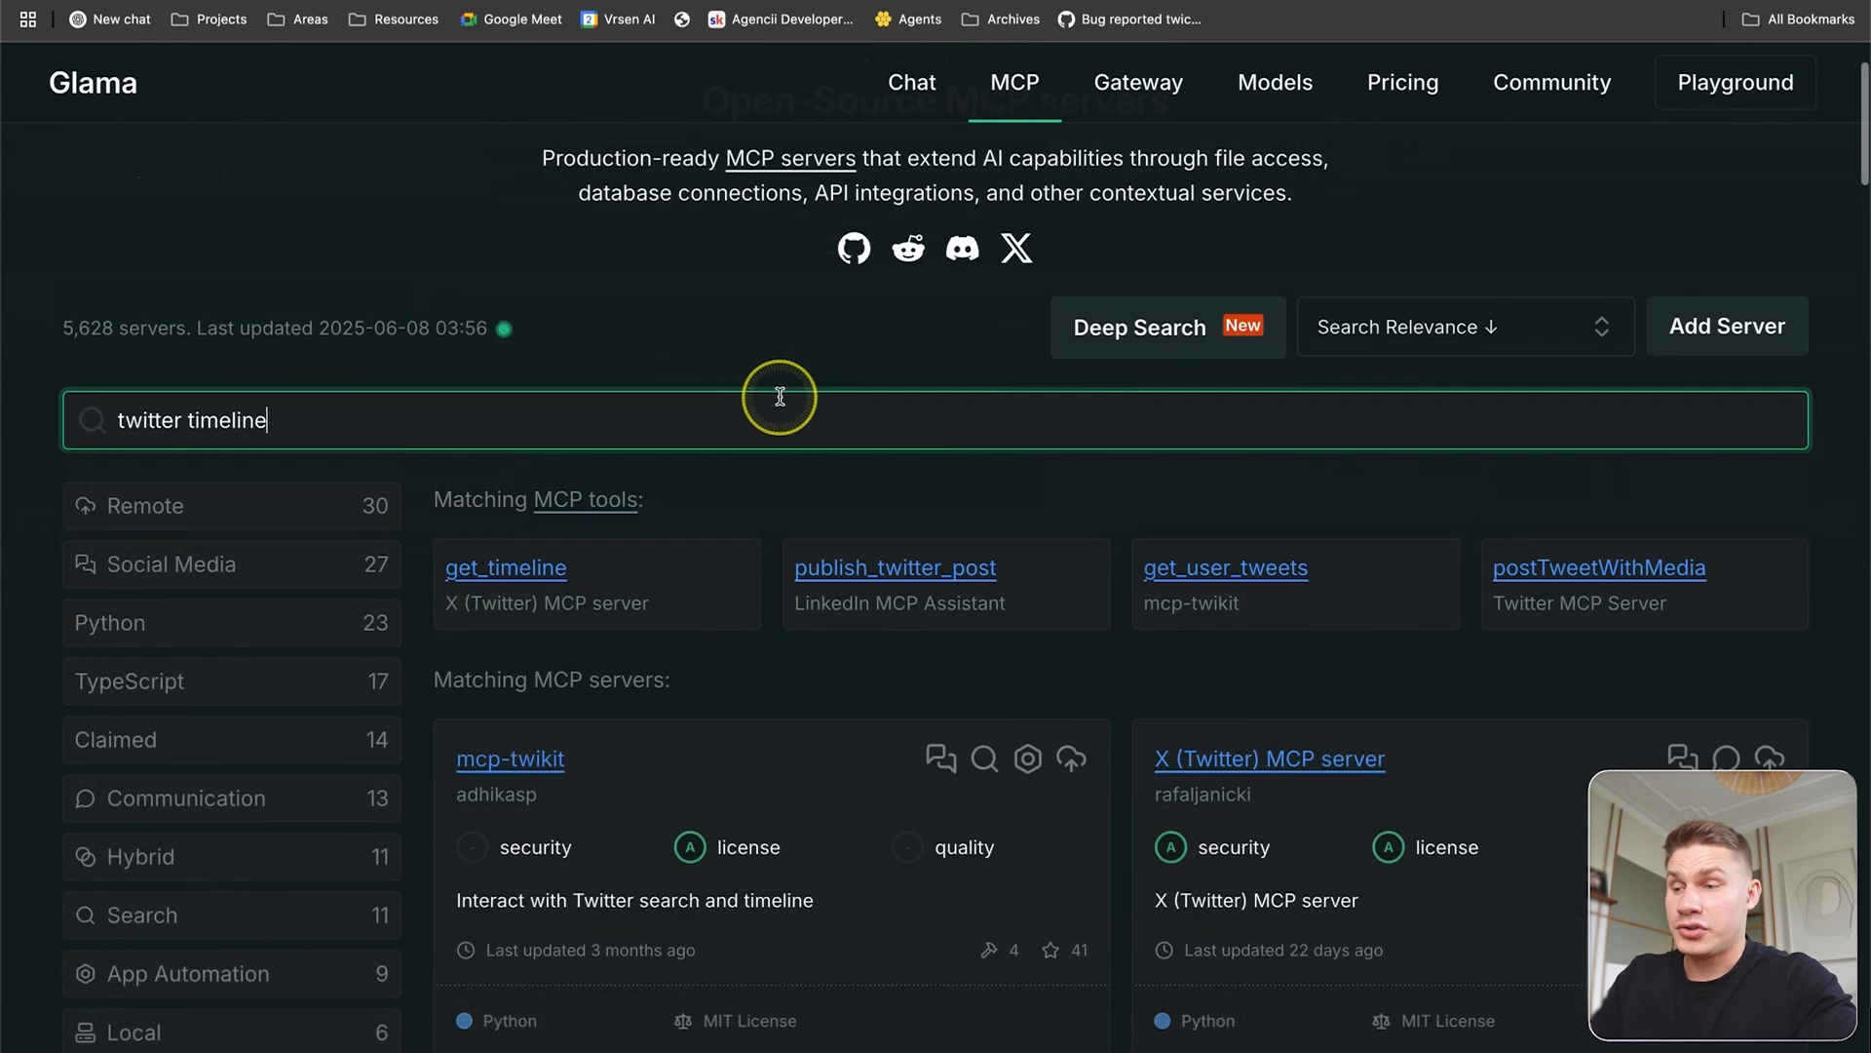
scroll(781, 403, down, 2)
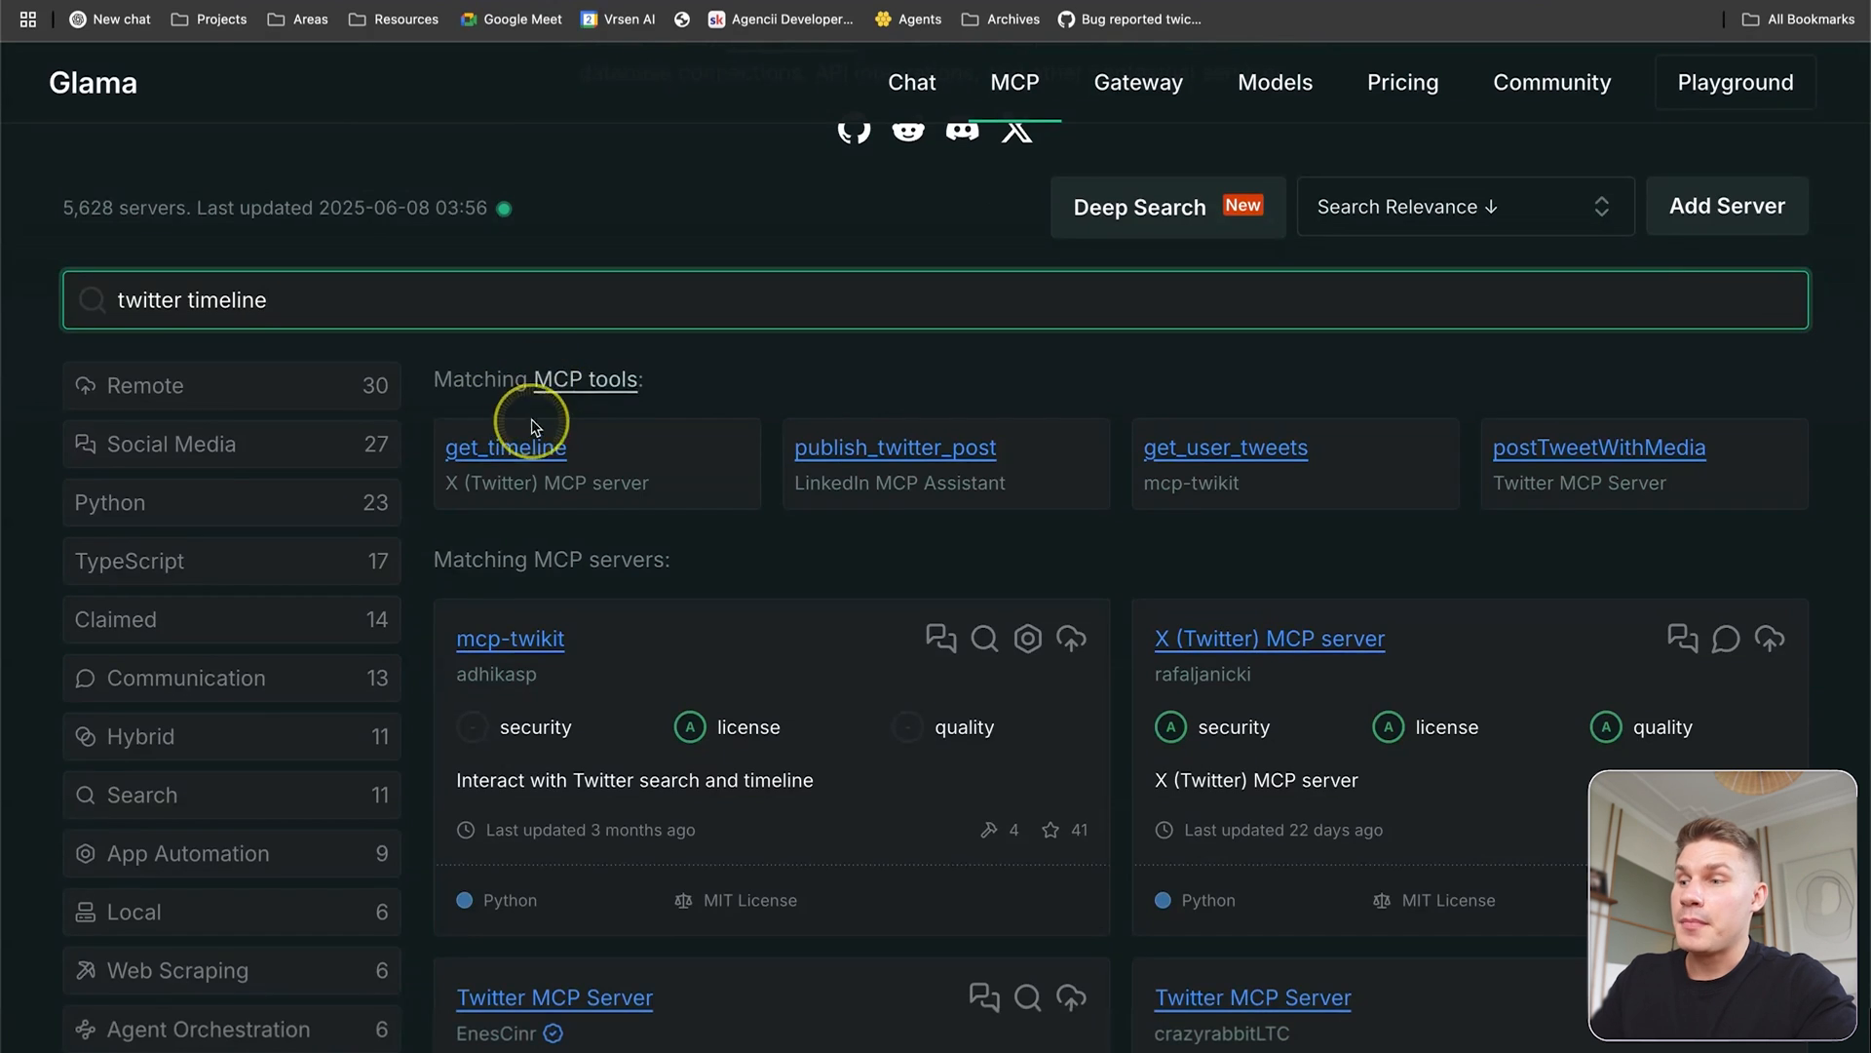
scroll(514, 390, down, 2)
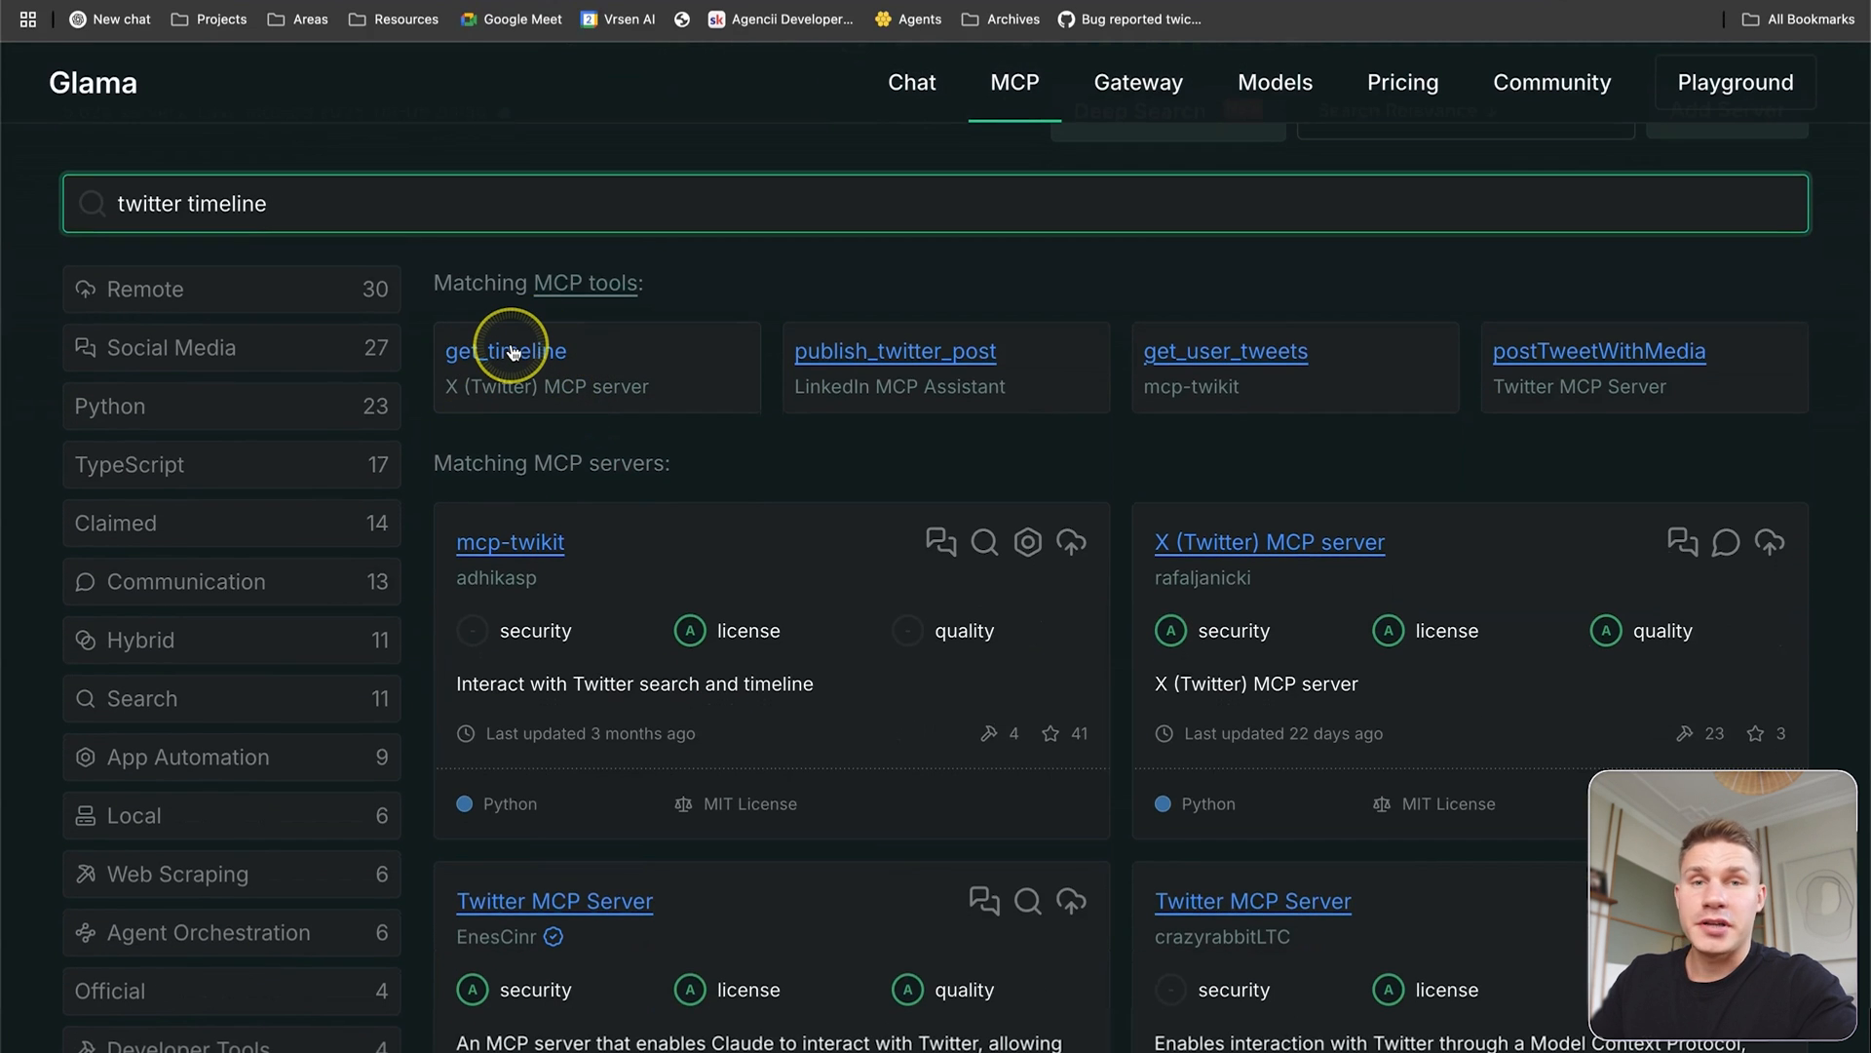
click(514, 352)
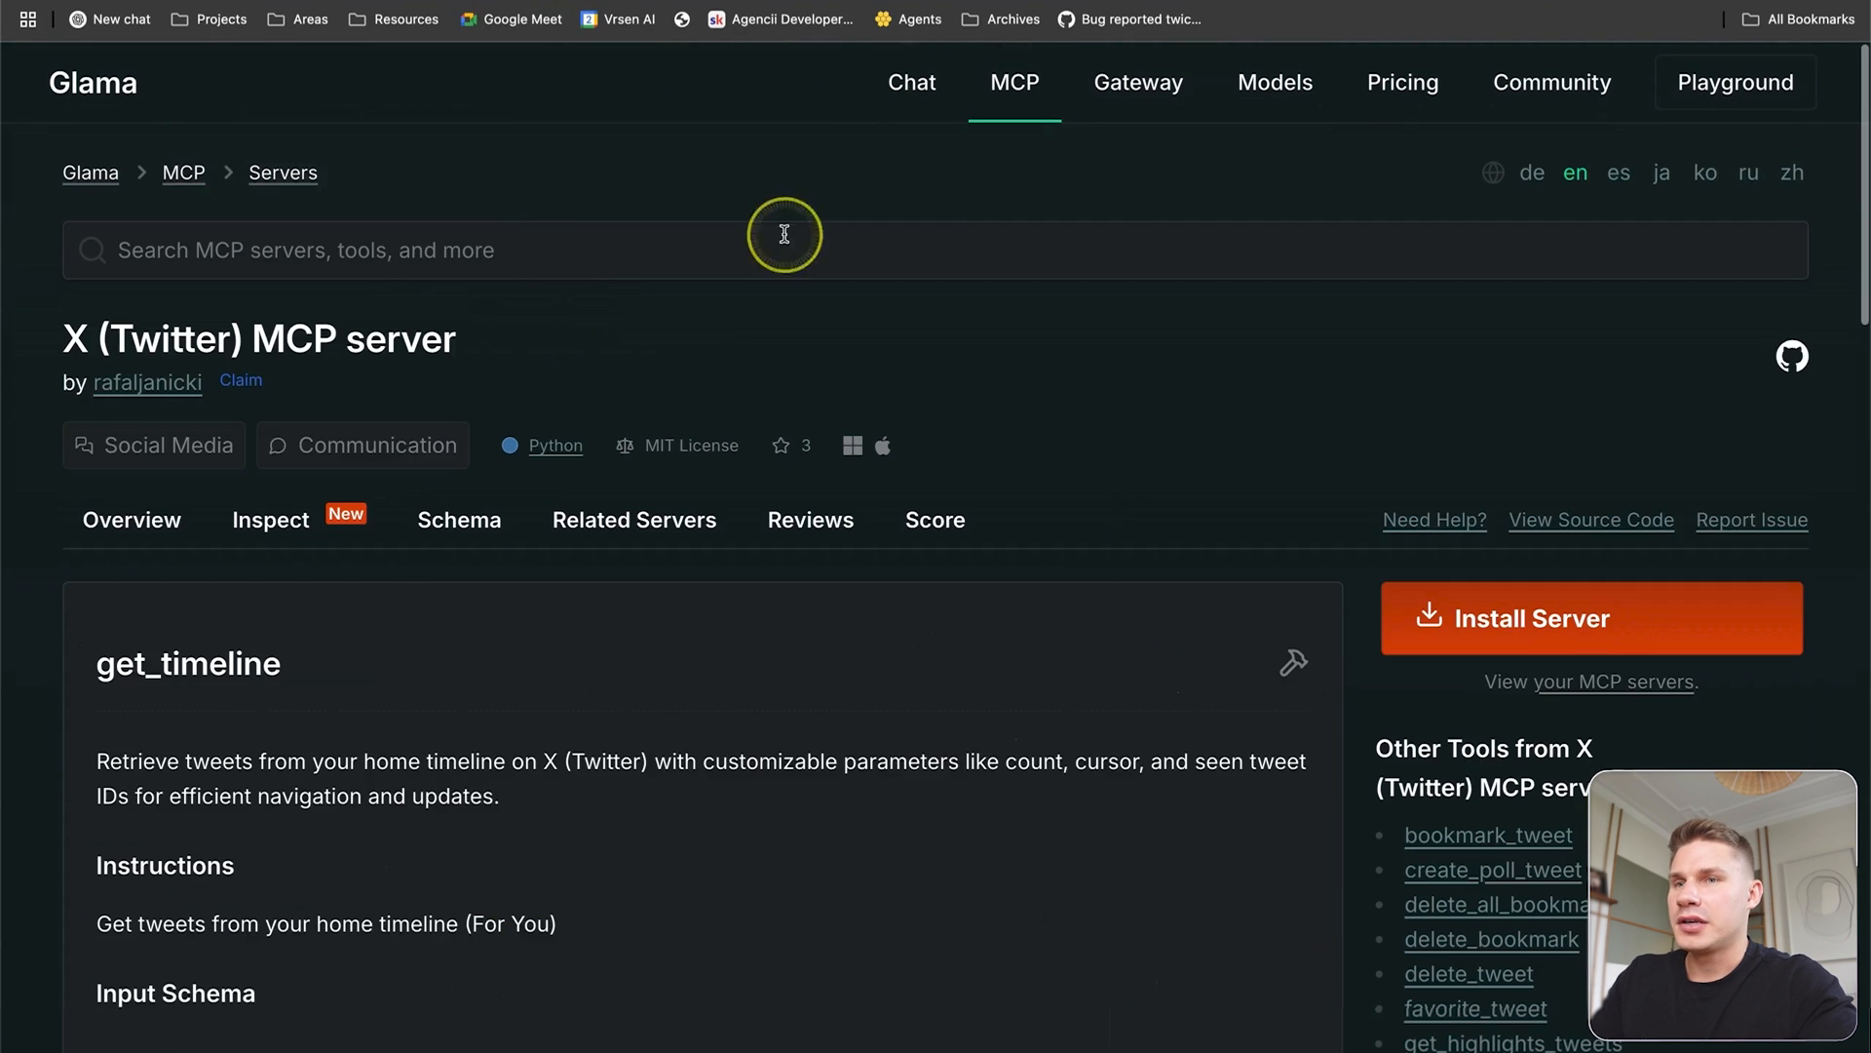
scroll(683, 293, down, 2)
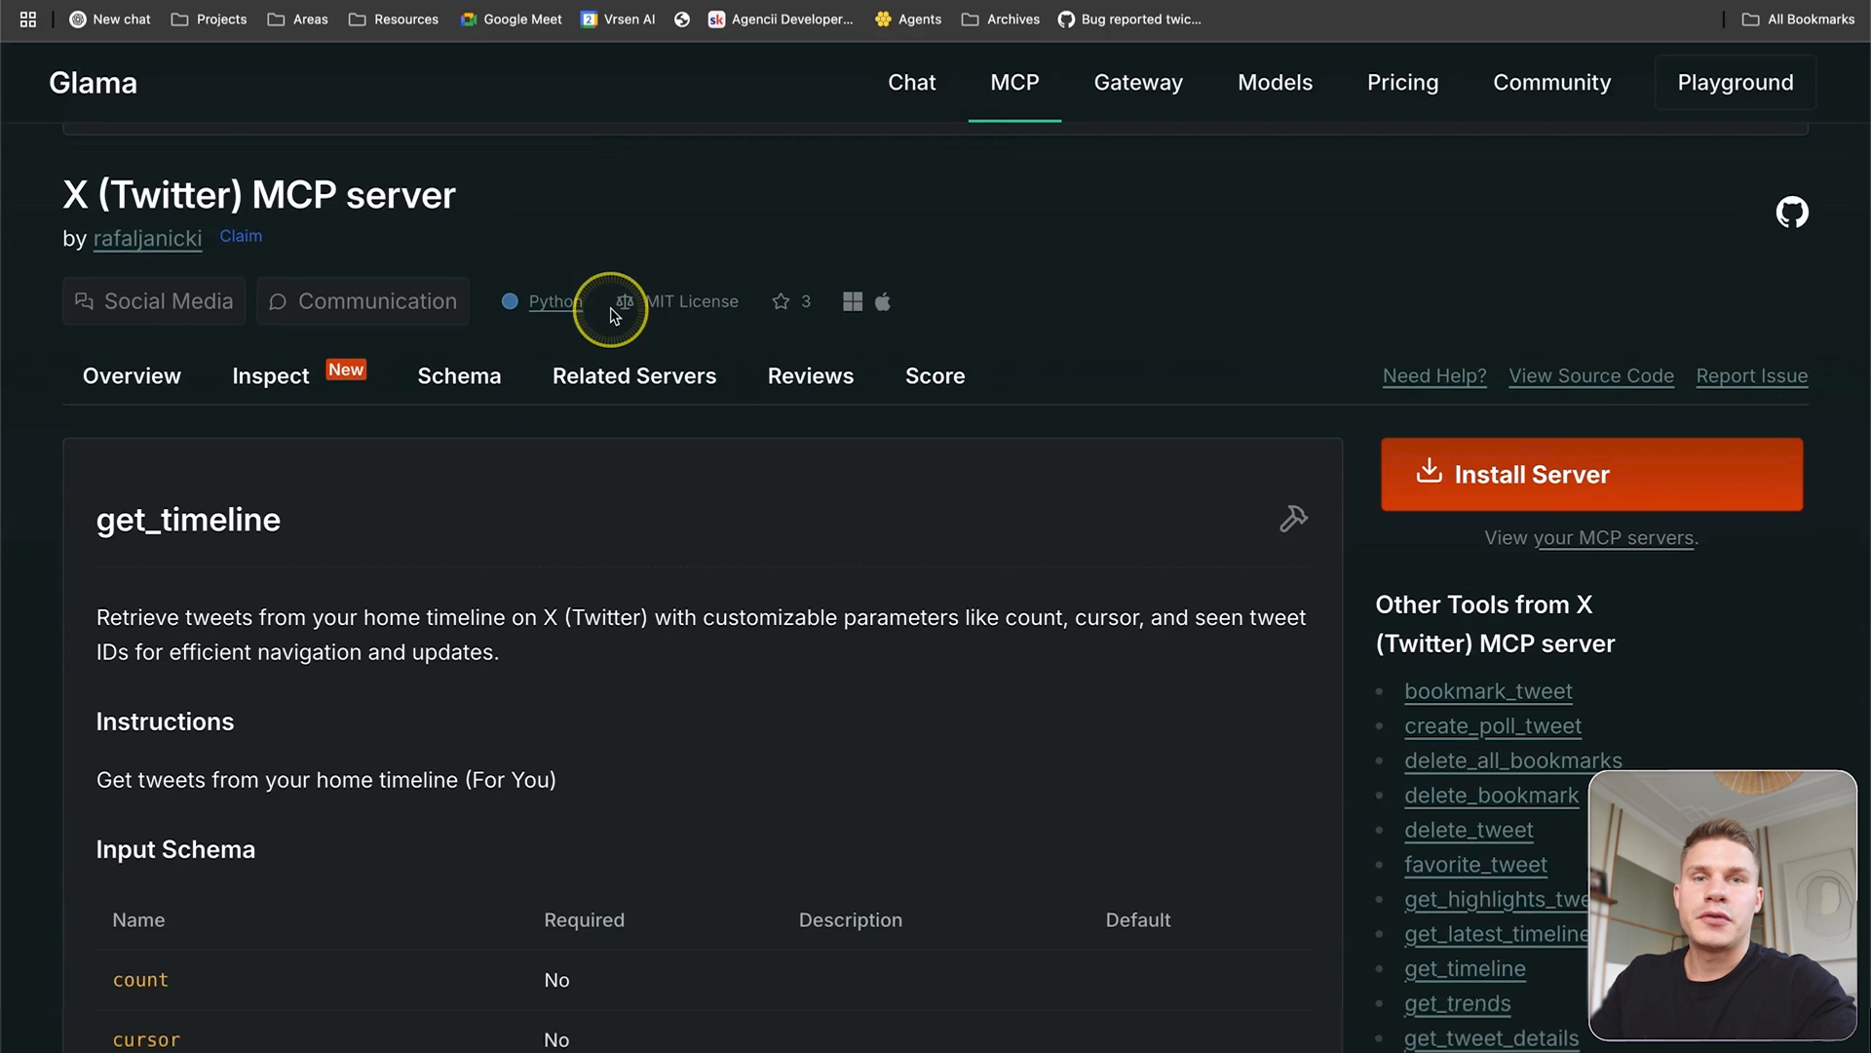
Examine the X (Twitter) MCP server's schema for its required environment variables and its home timeline tools.
scroll(486, 193, down, 2)
click(487, 193)
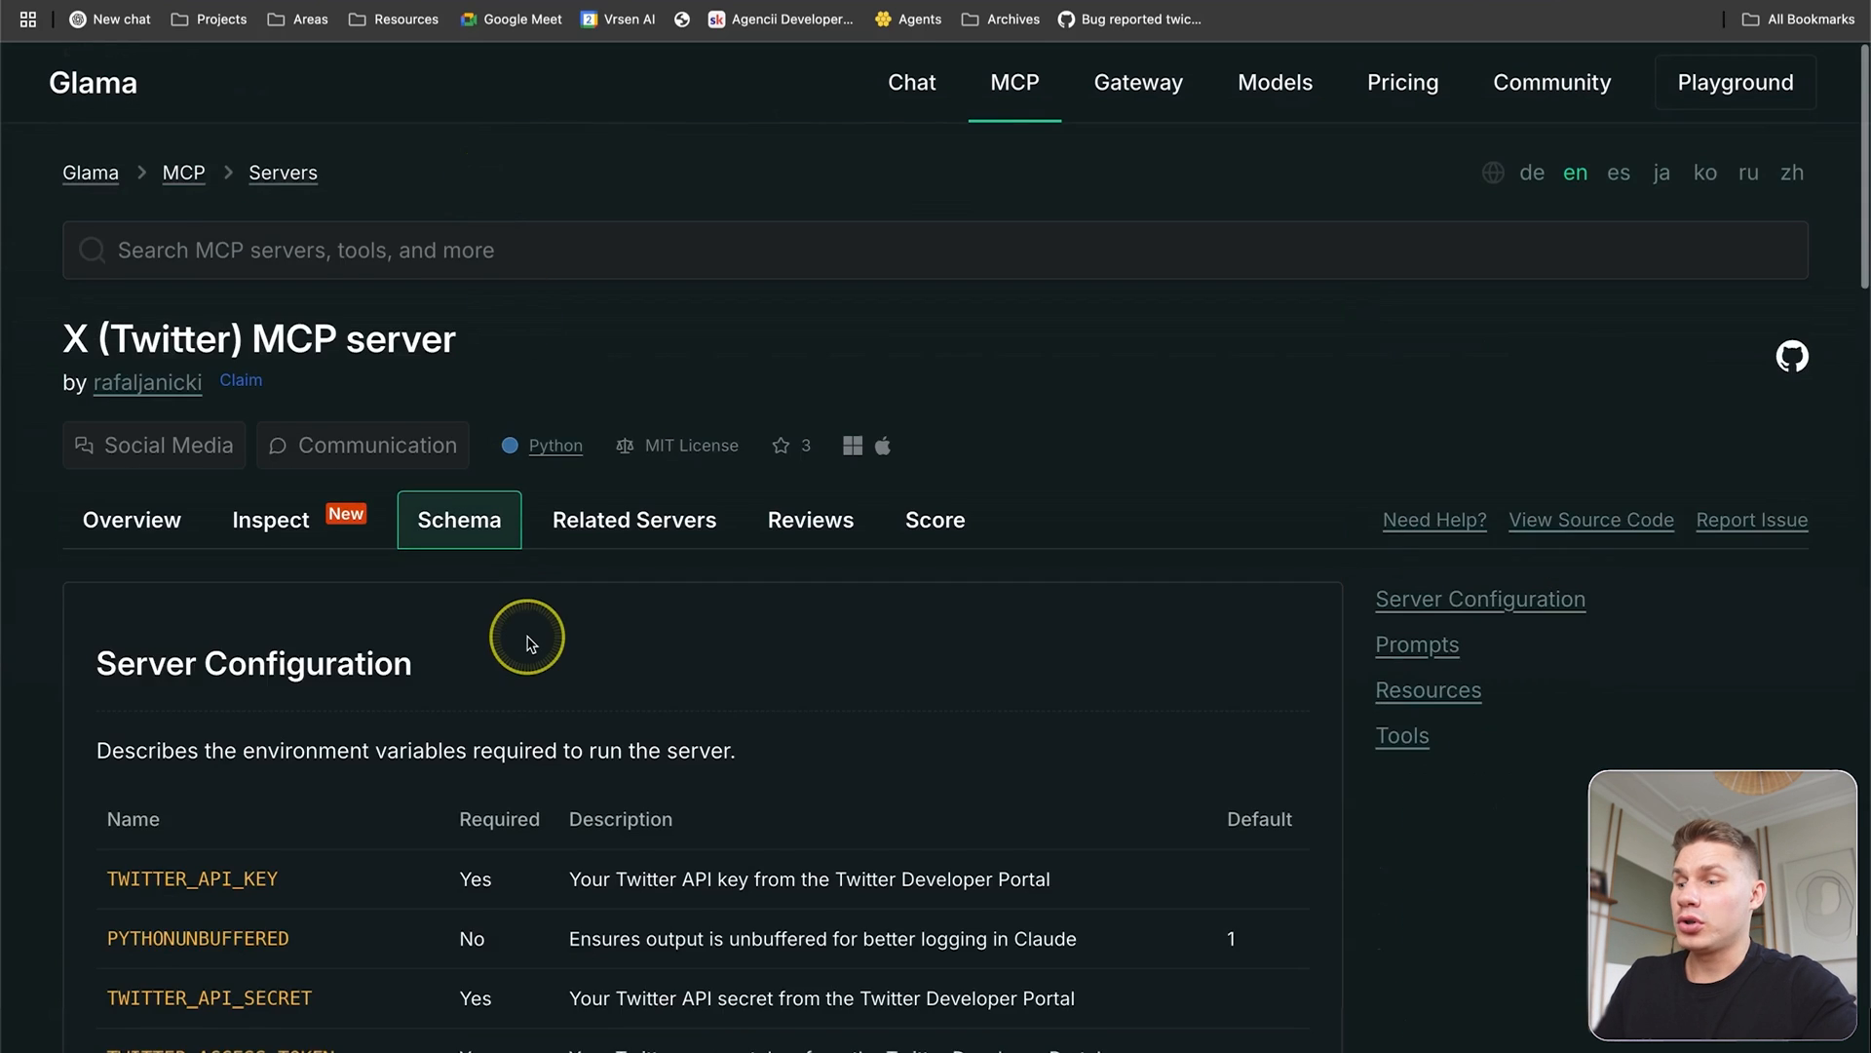
scroll(525, 636, down, 8)
scroll(530, 643, down, 9)
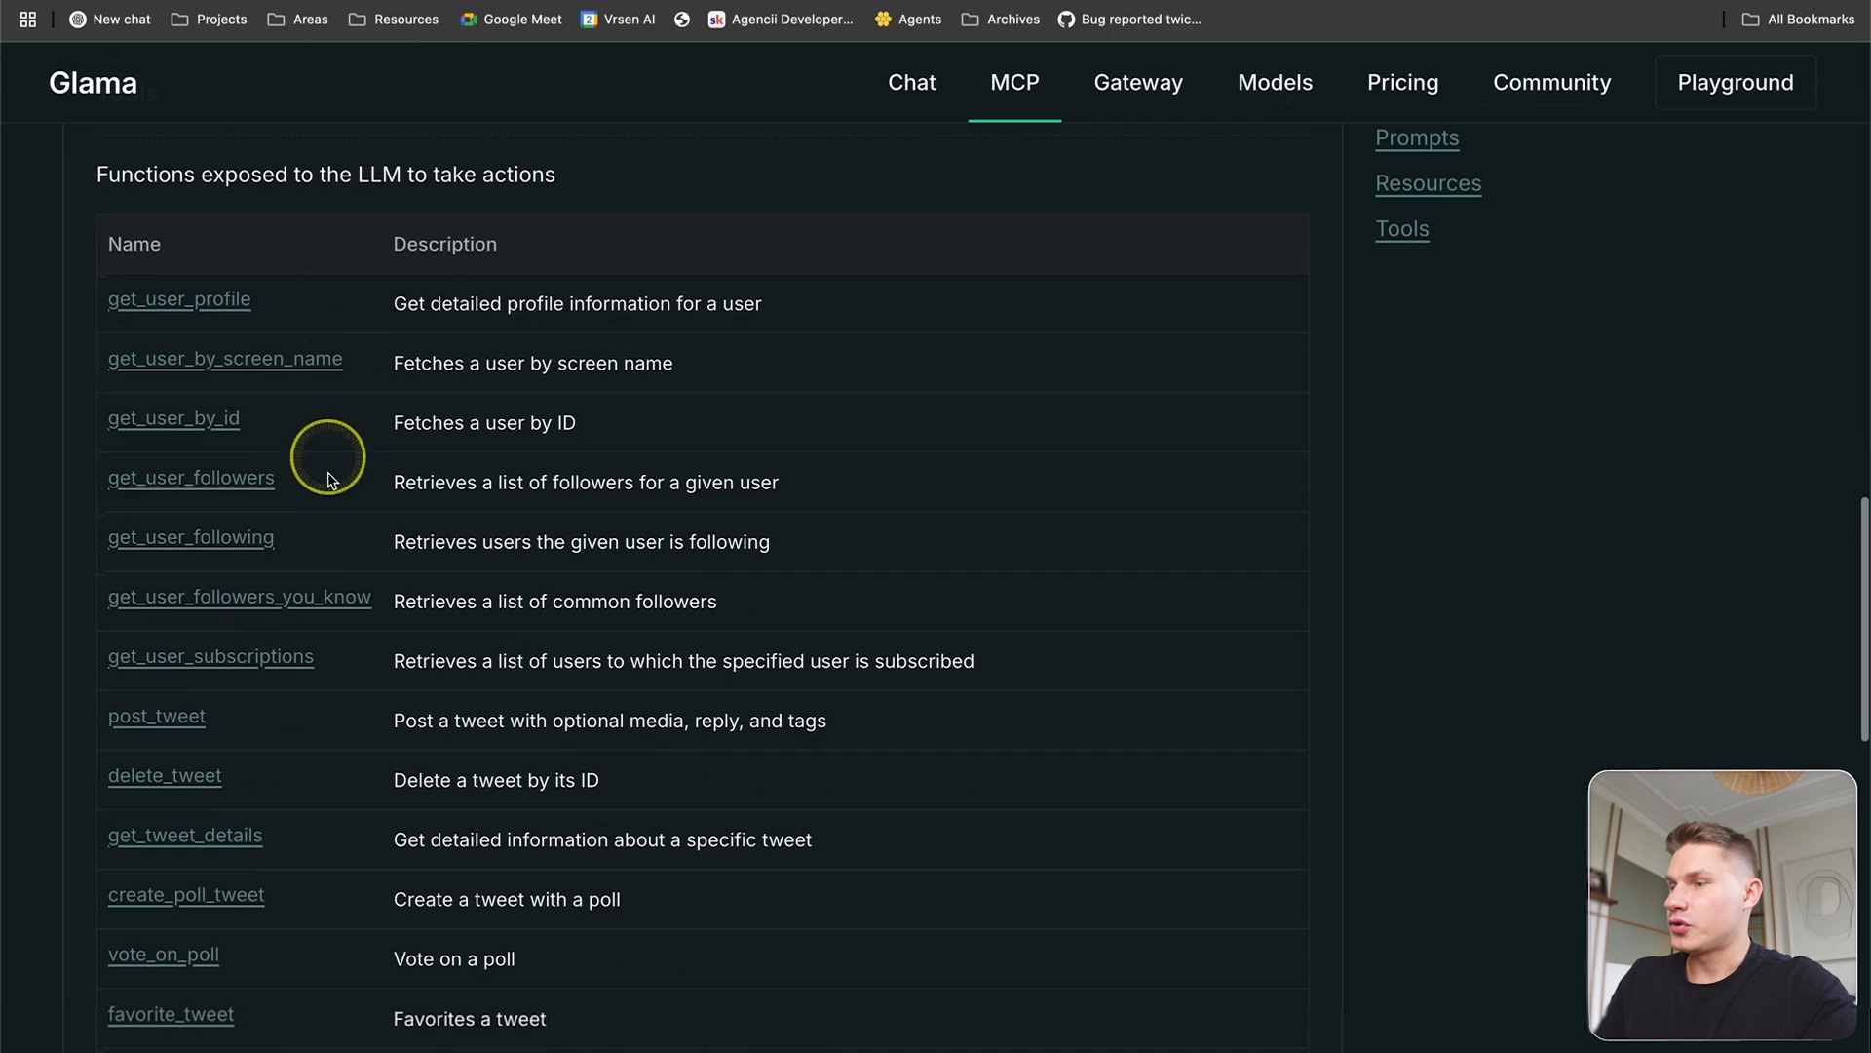
scroll(331, 536, down, 4)
scroll(324, 539, down, 2)
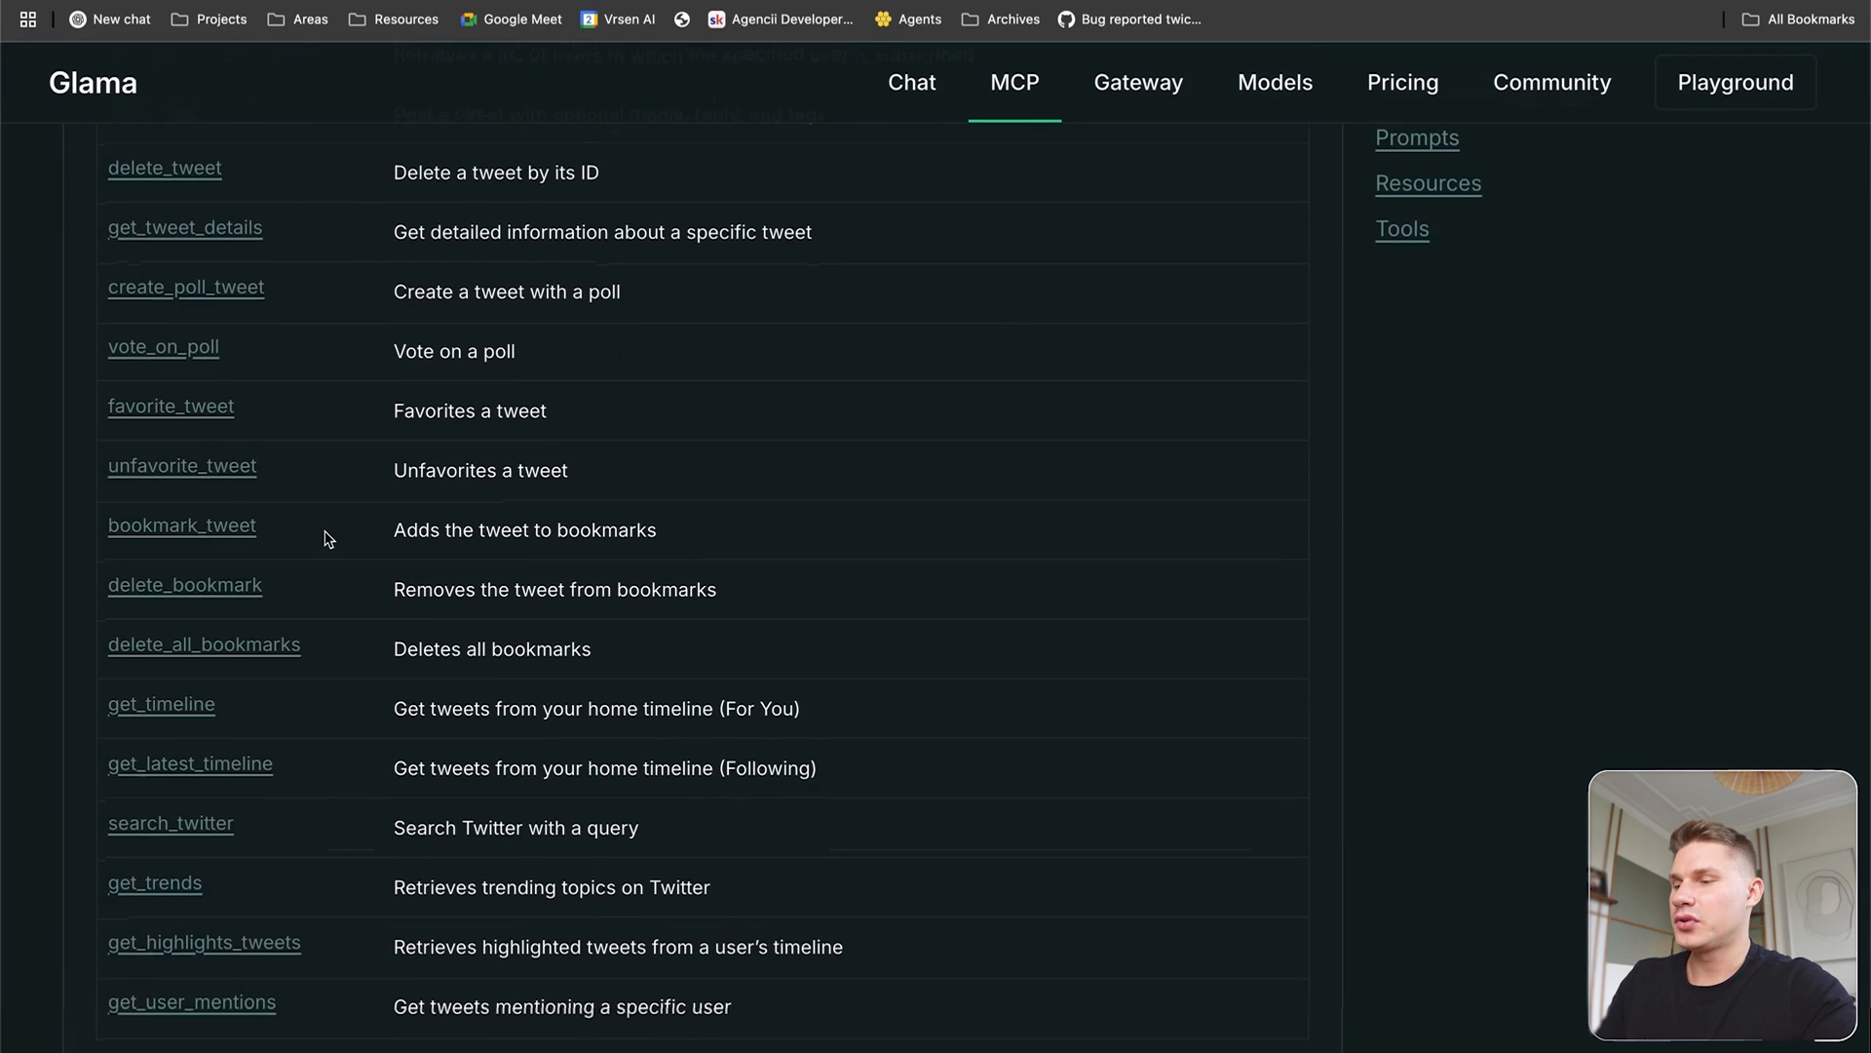
scroll(327, 539, down, 2)
click(183, 552)
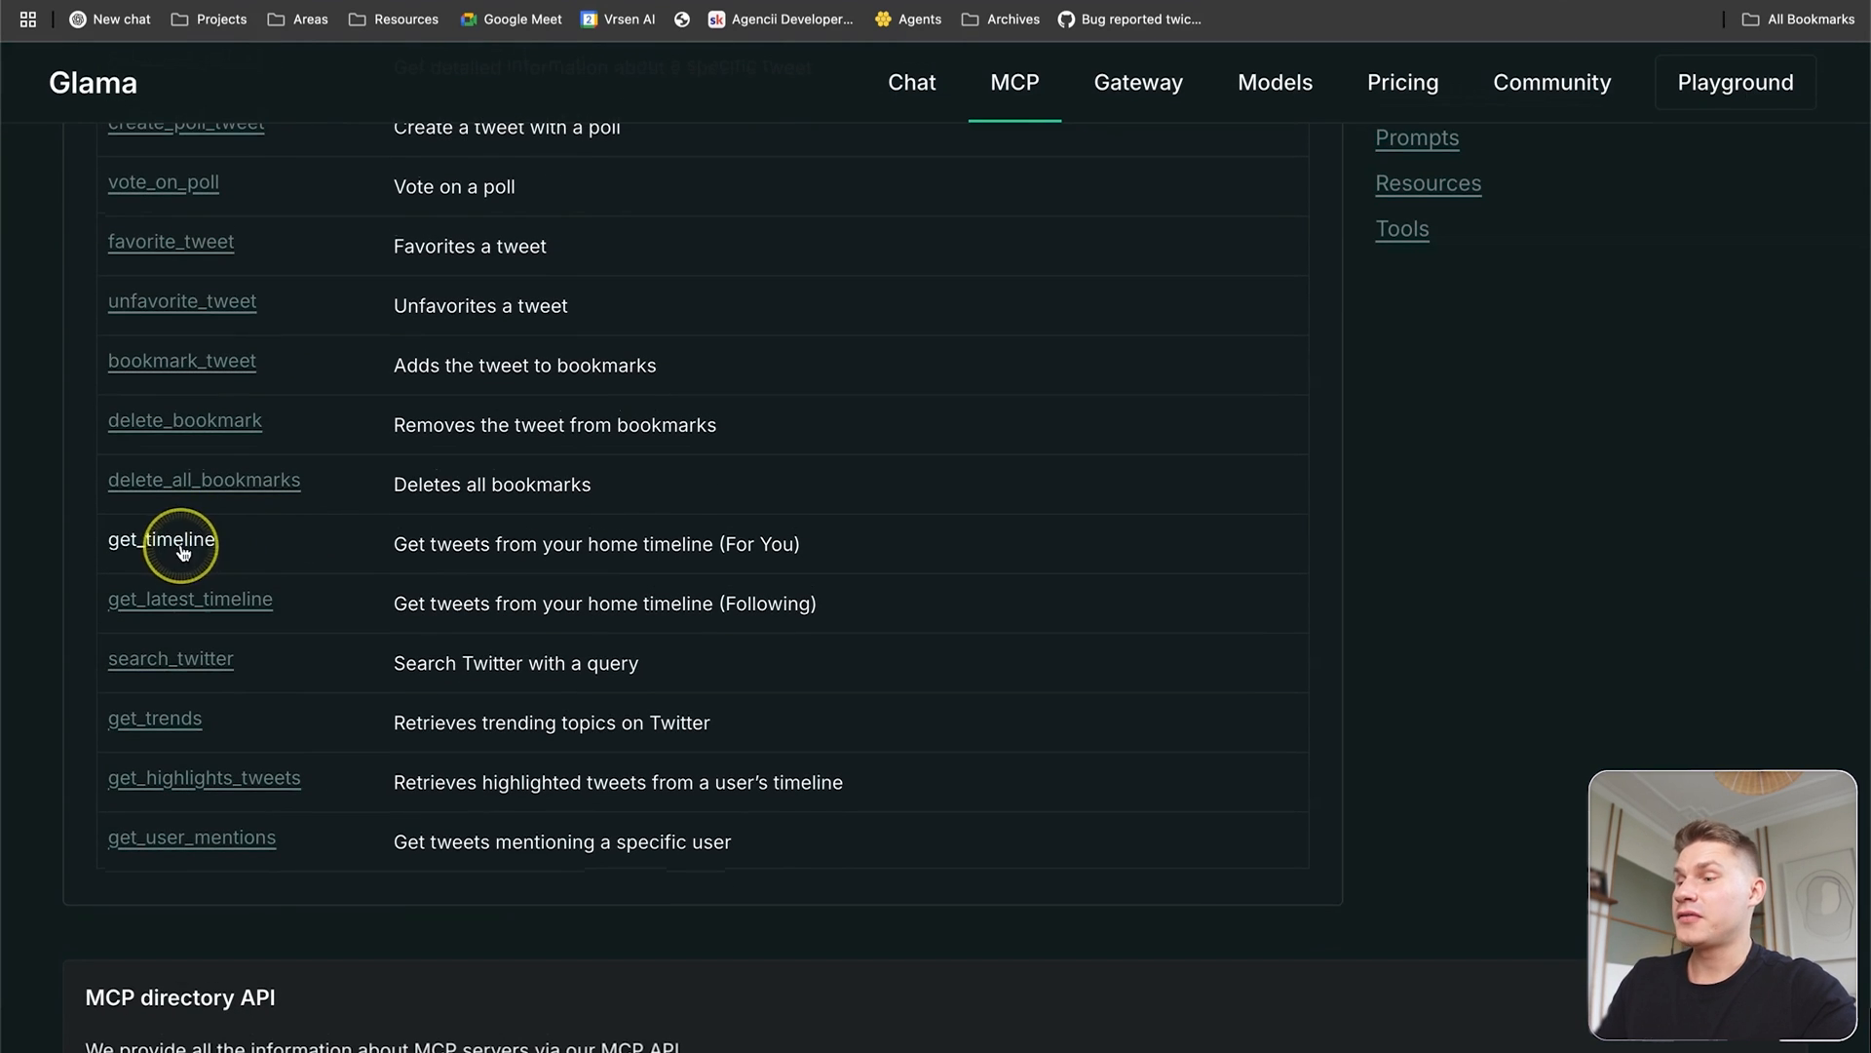
drag(802, 542, 392, 544)
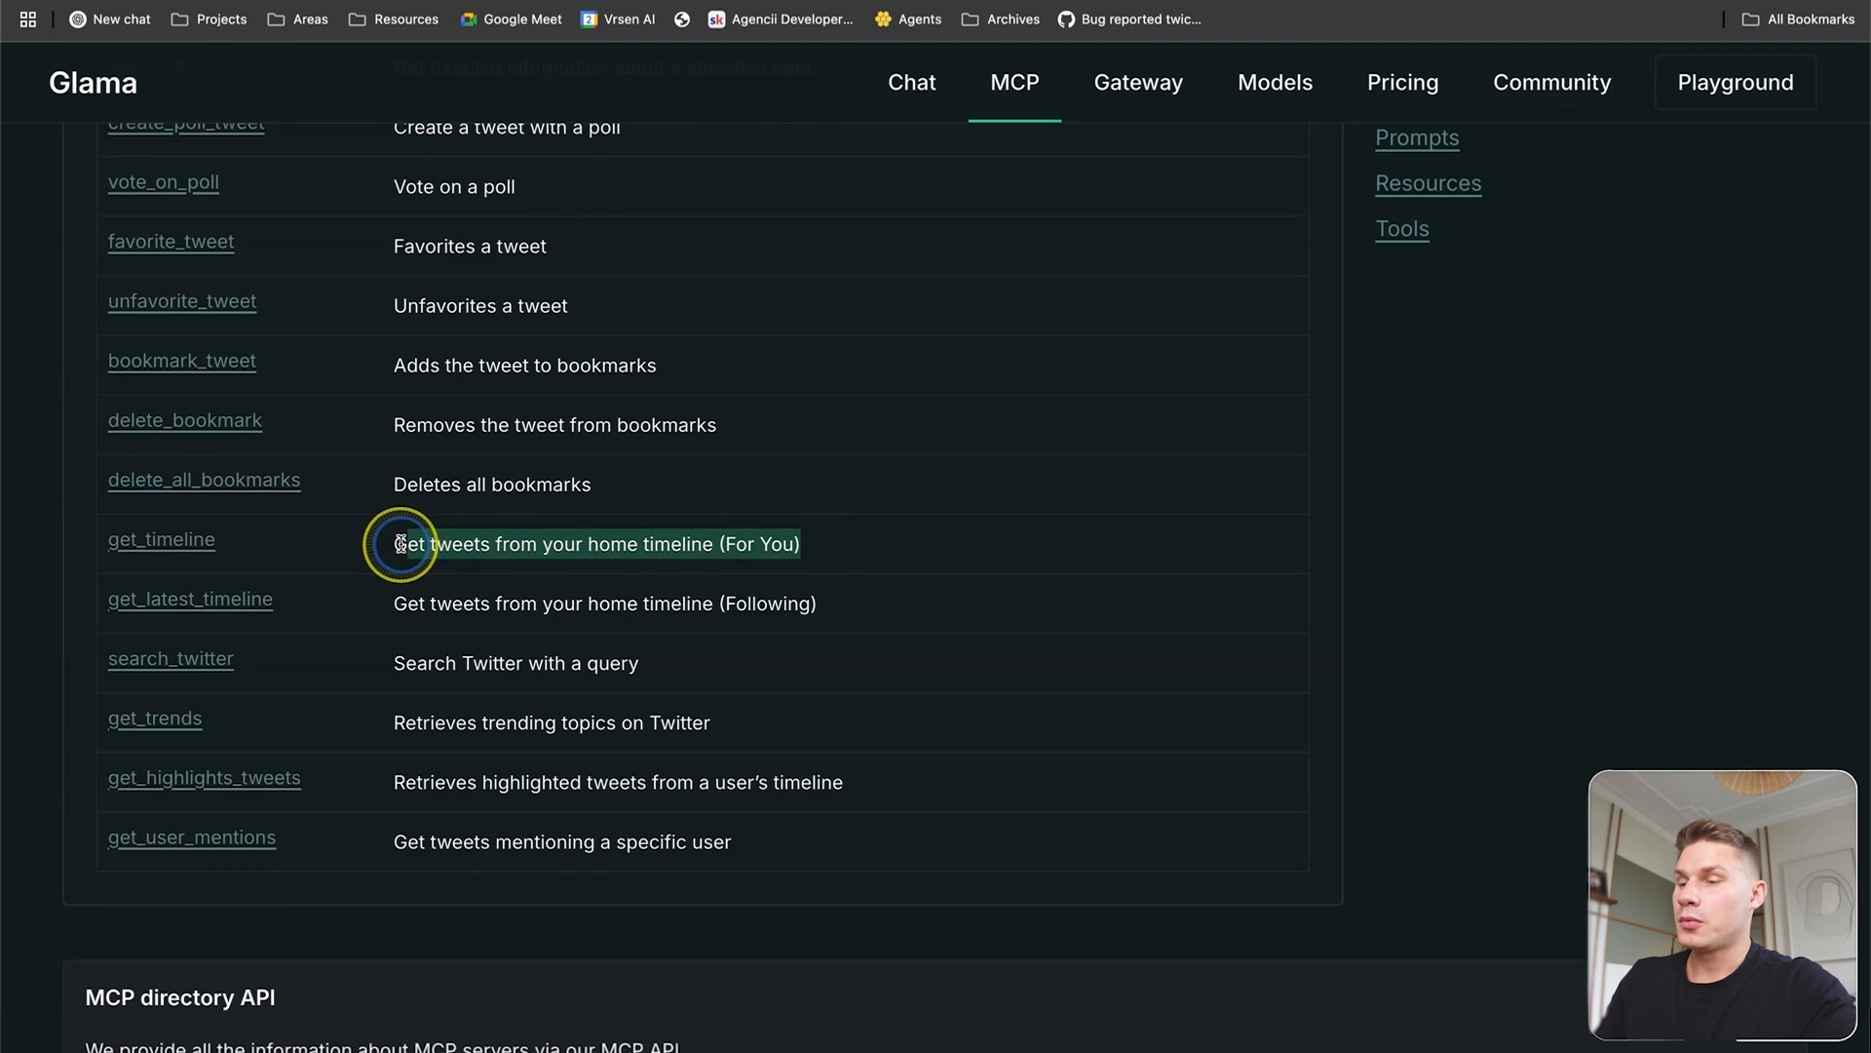
click(563, 565)
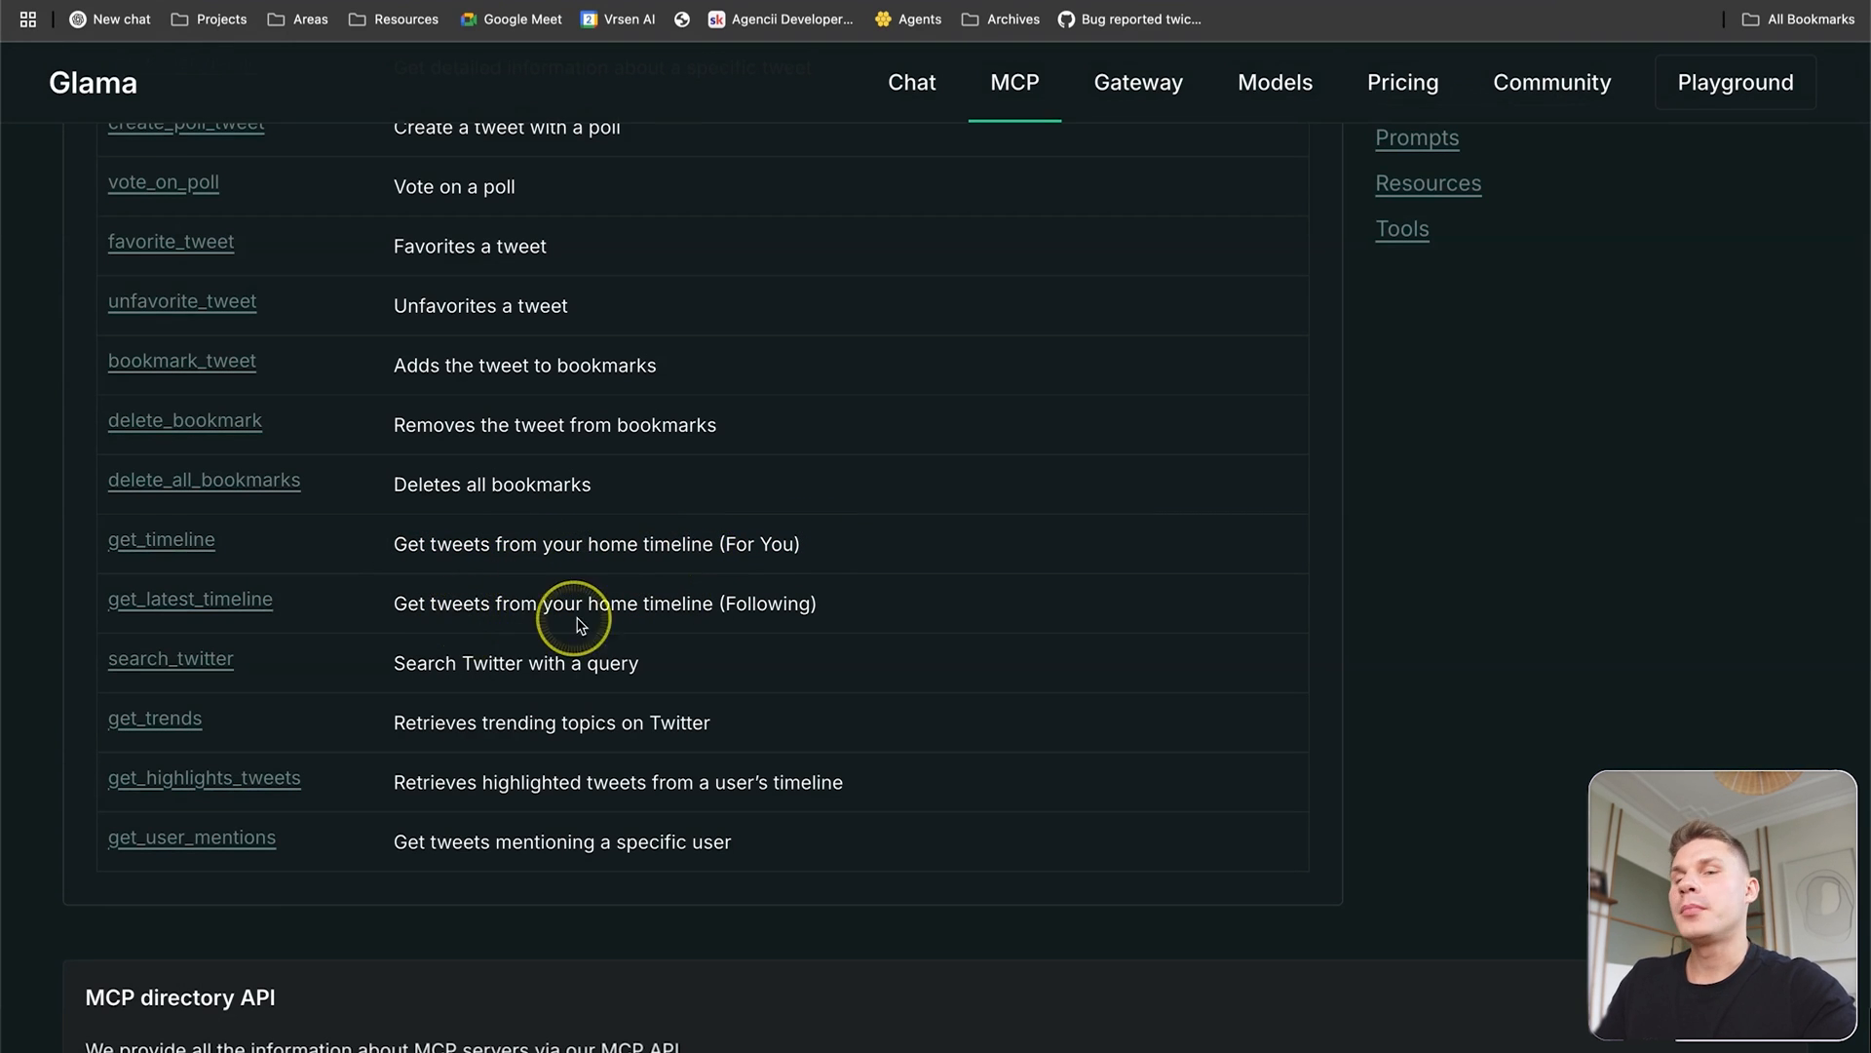
scroll(759, 585, up, 10)
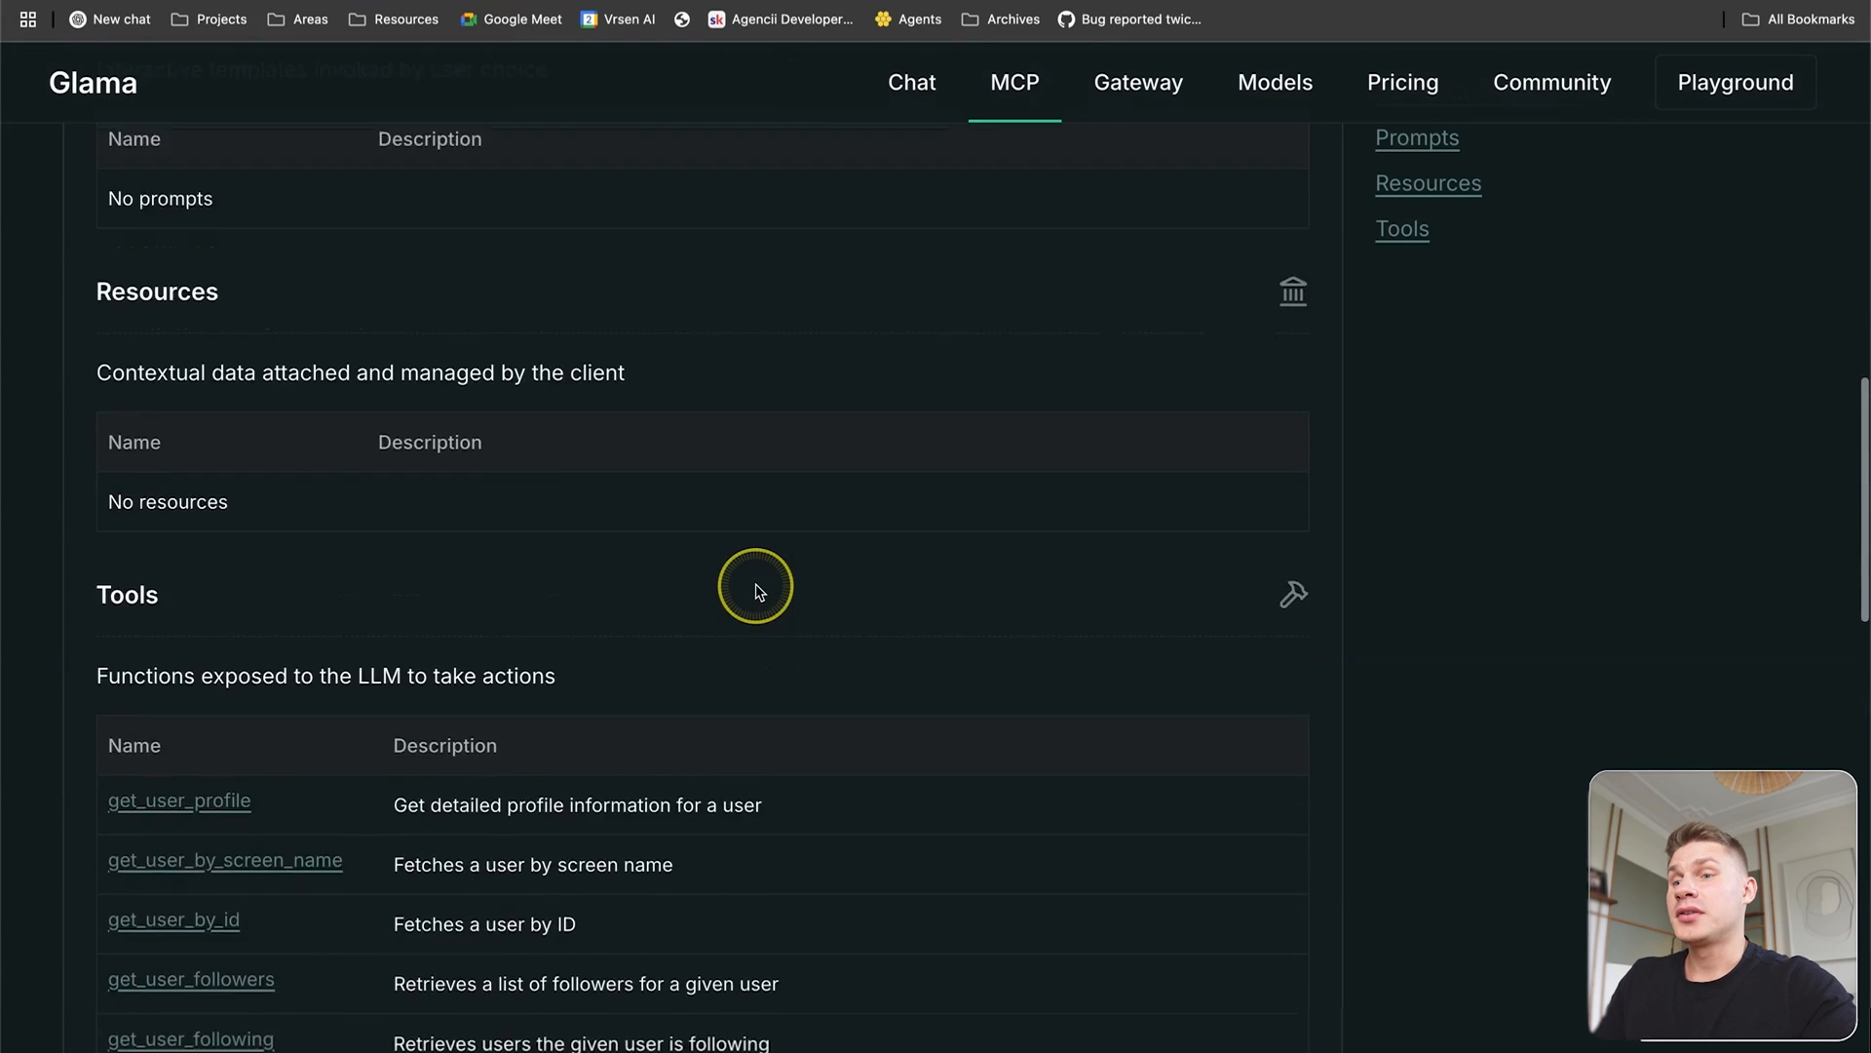
scroll(760, 590, up, 10)
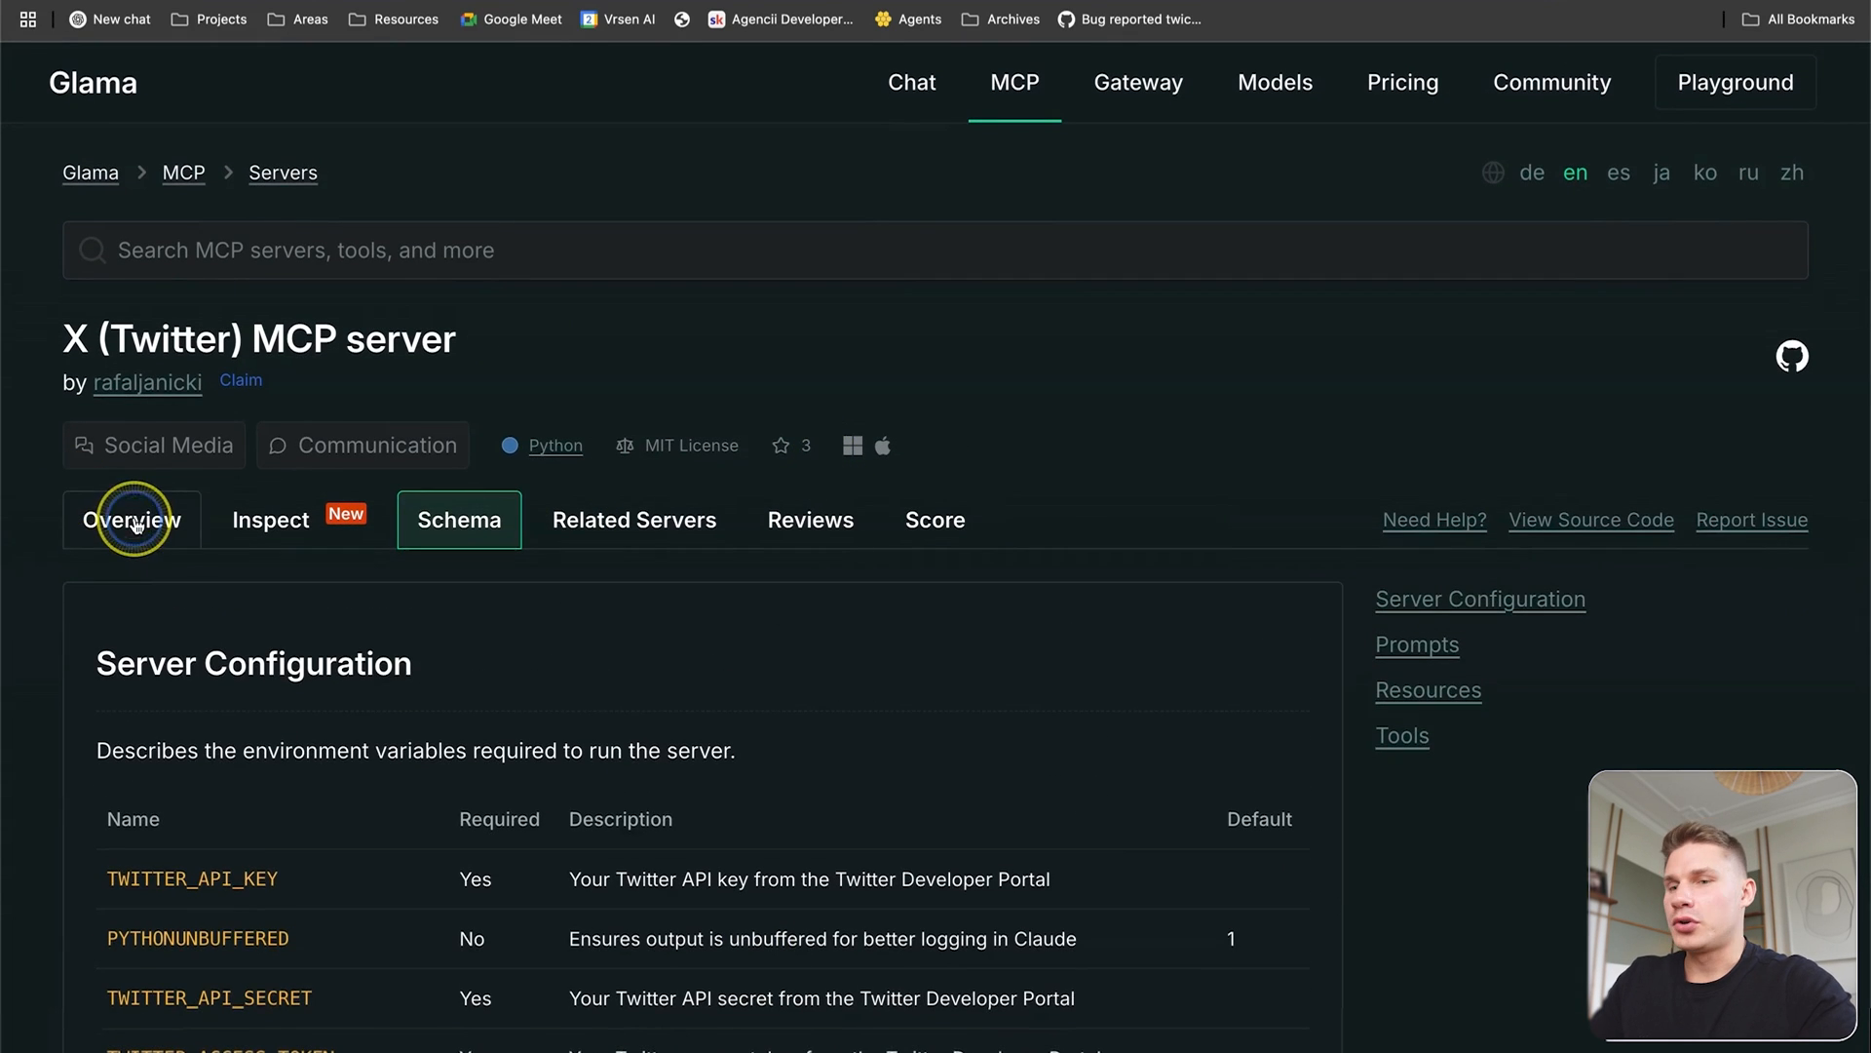
Install the X (Twitter) MCP server from its overview, and open the list of installed MCP servers.
click(135, 522)
click(1462, 622)
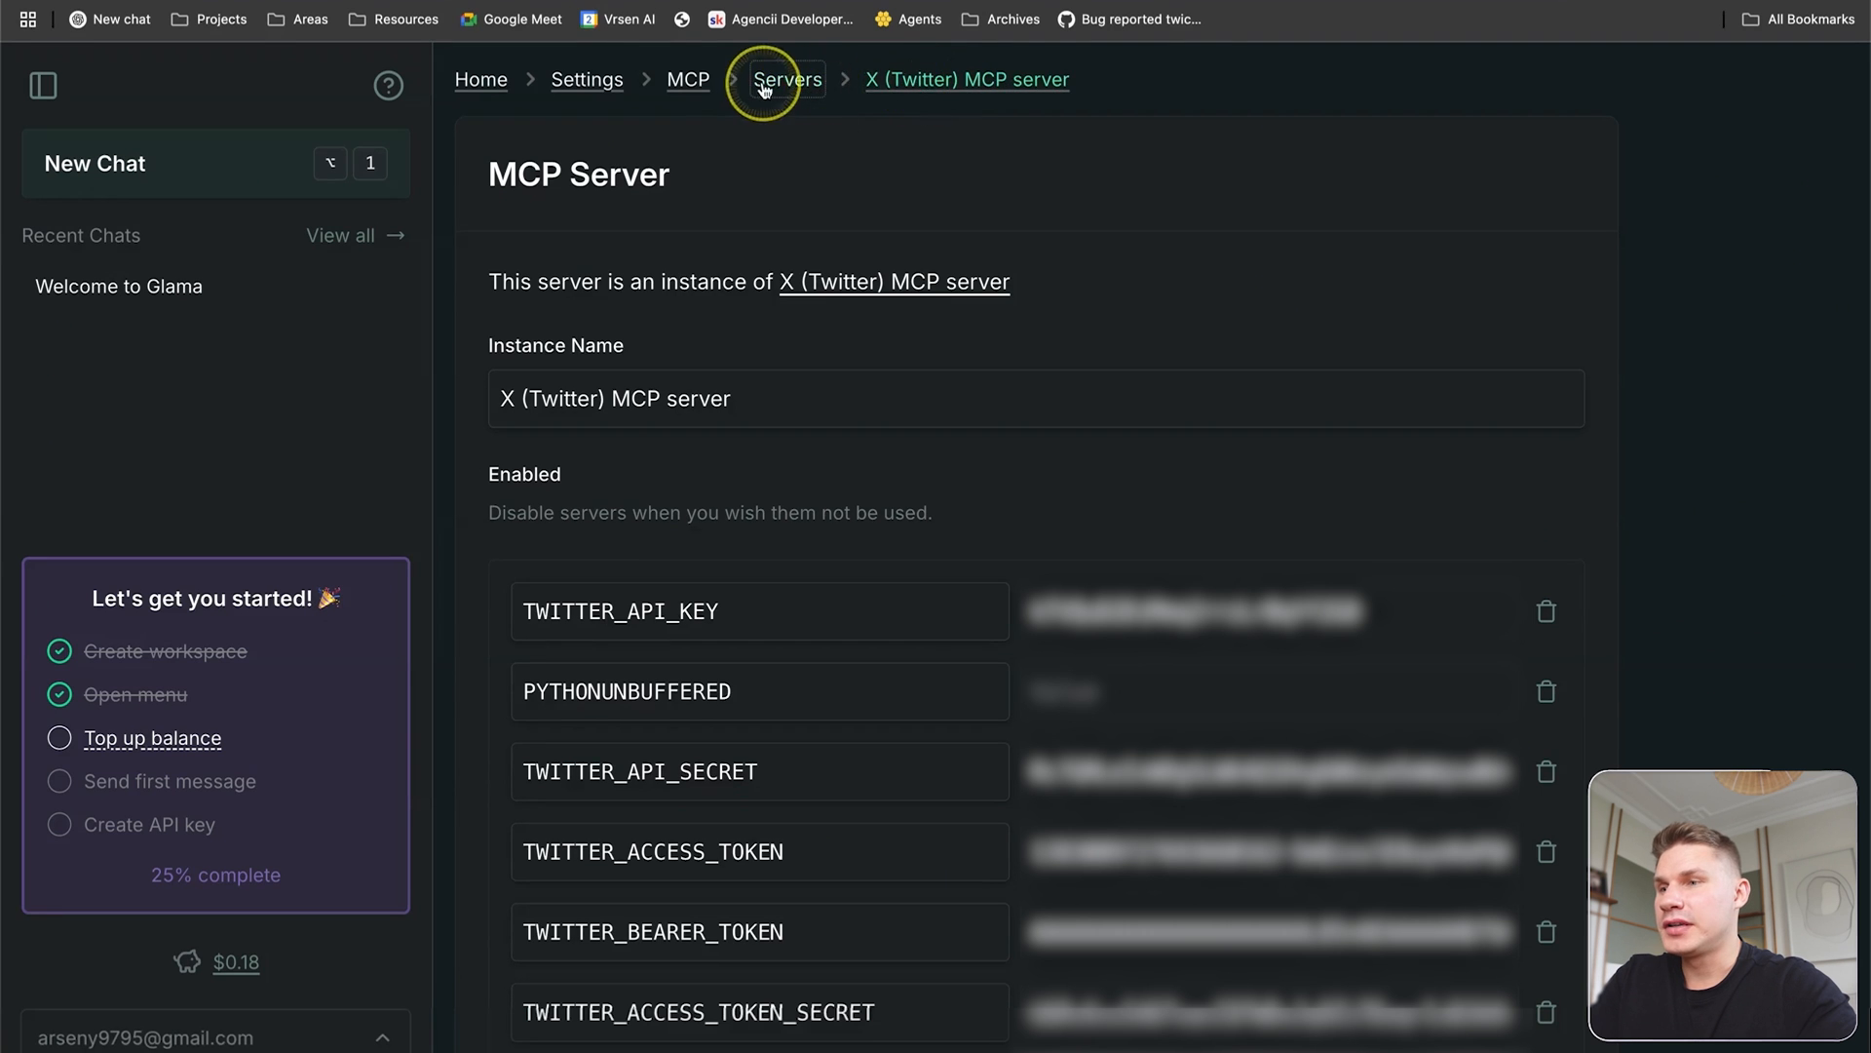
click(770, 82)
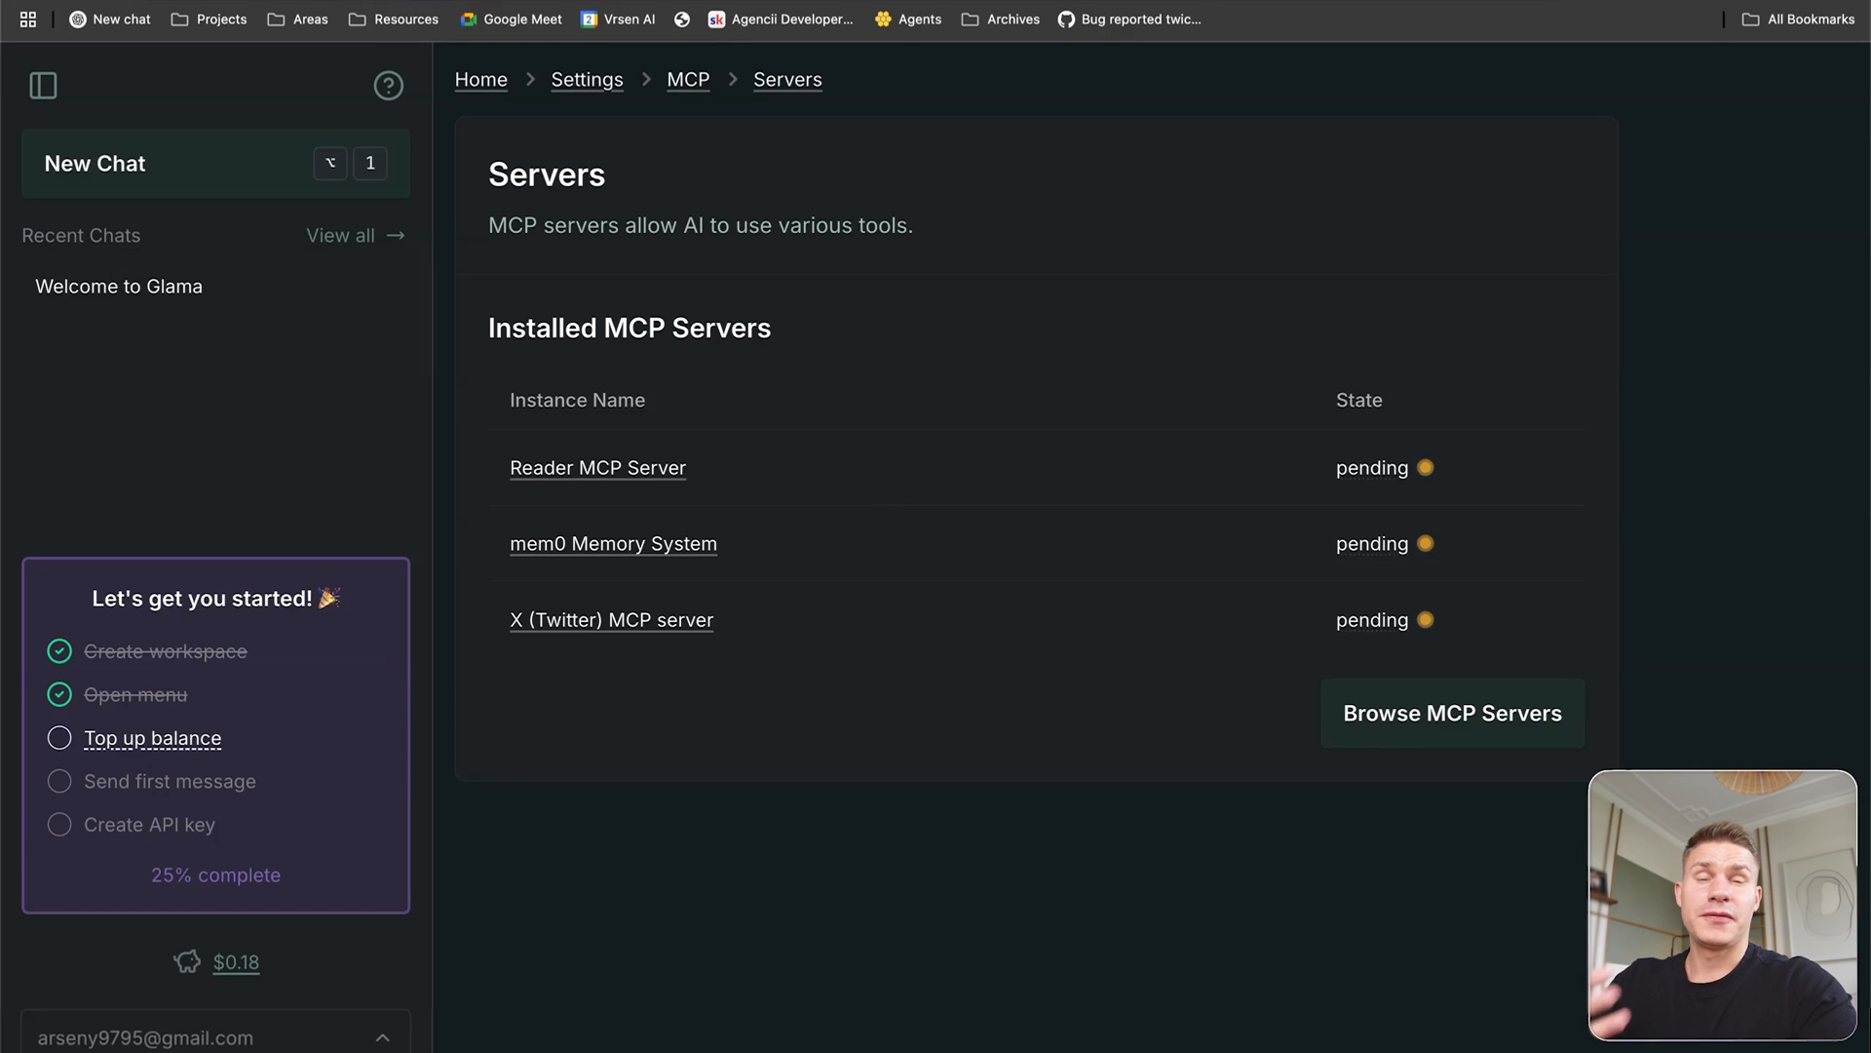
Switch to the Agencii dashboard and create a new tool of the MCP type.
click(146, 0)
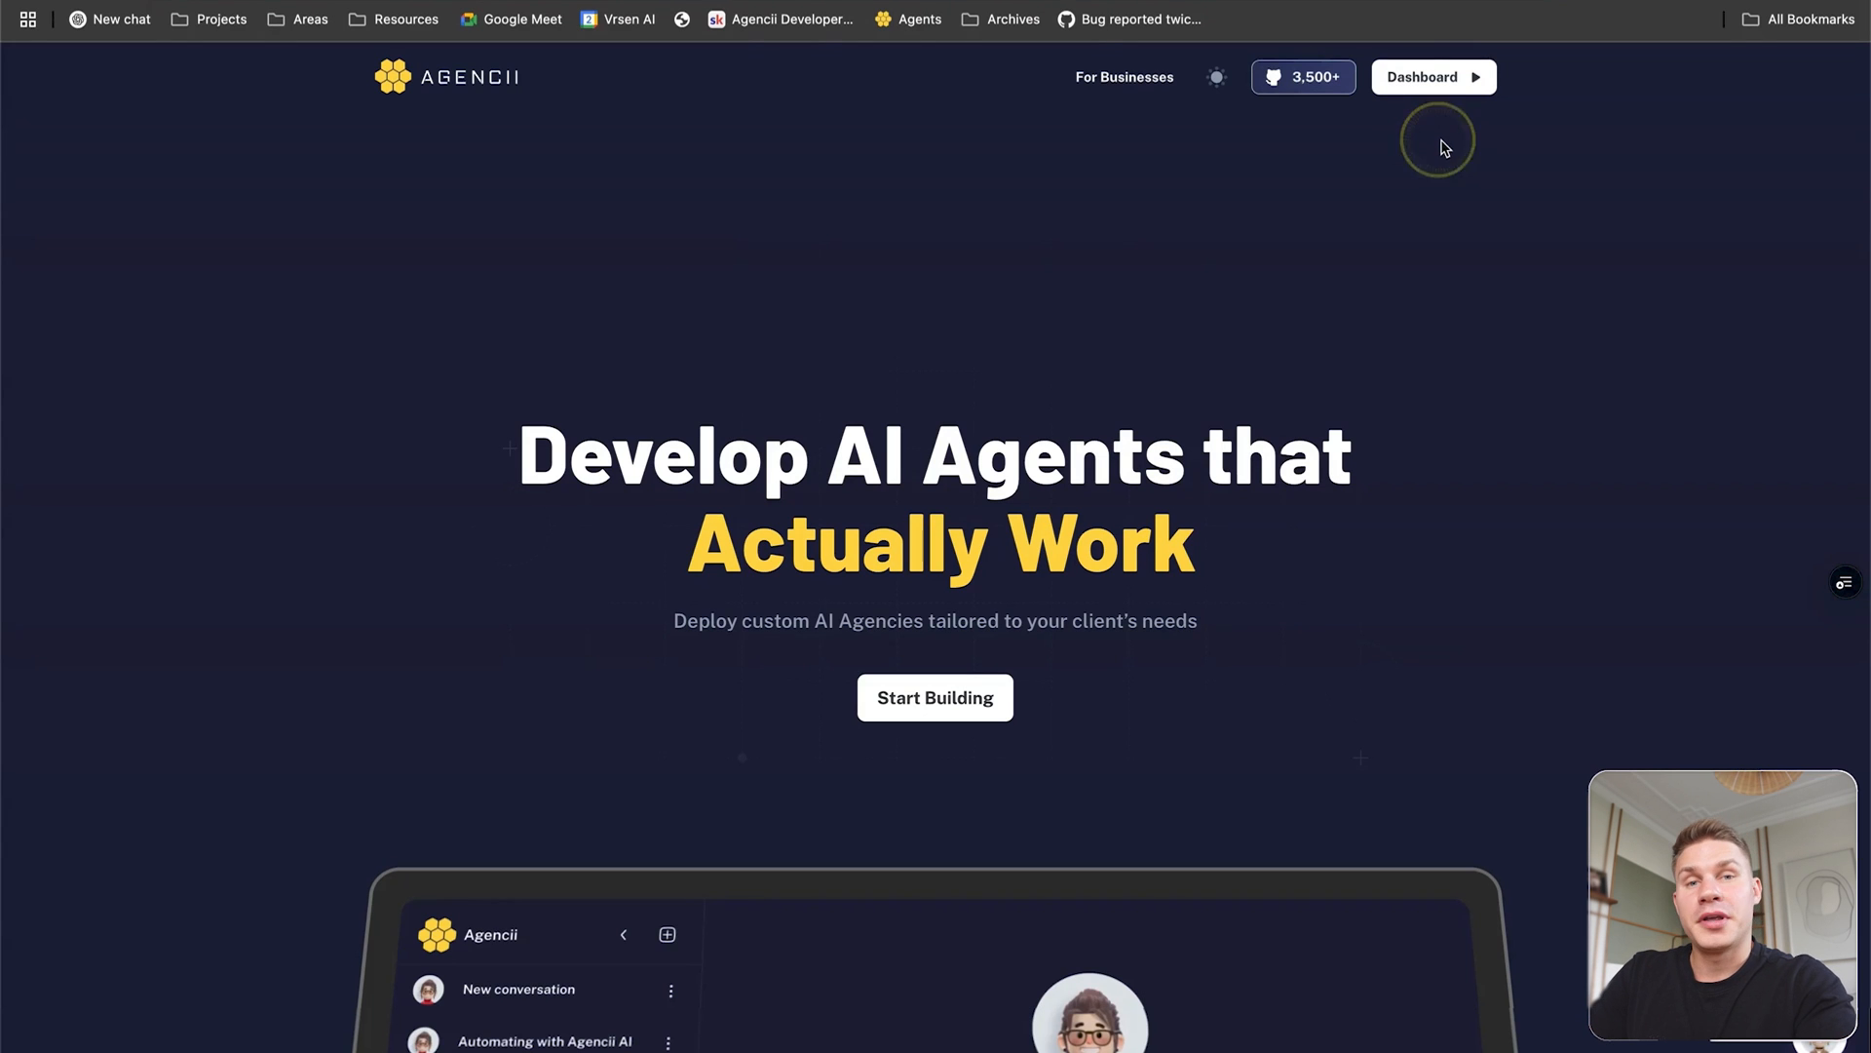
click(1457, 76)
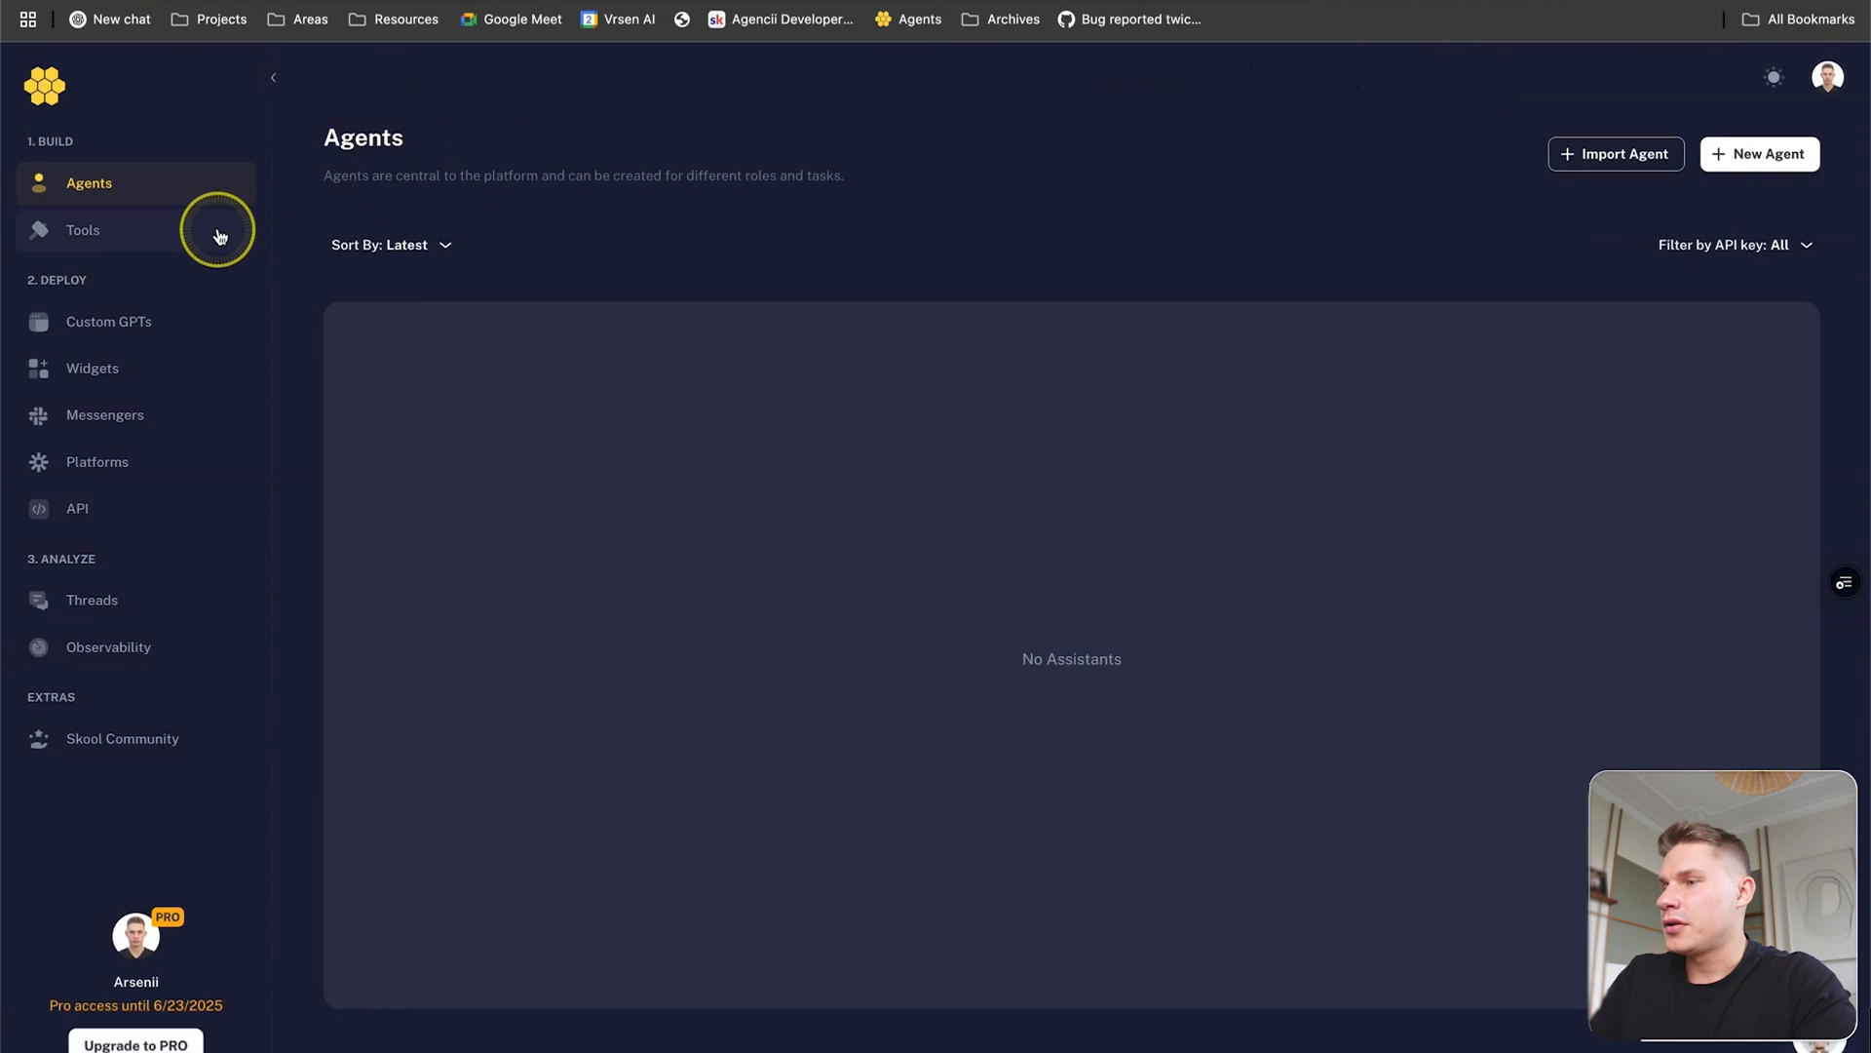
click(216, 230)
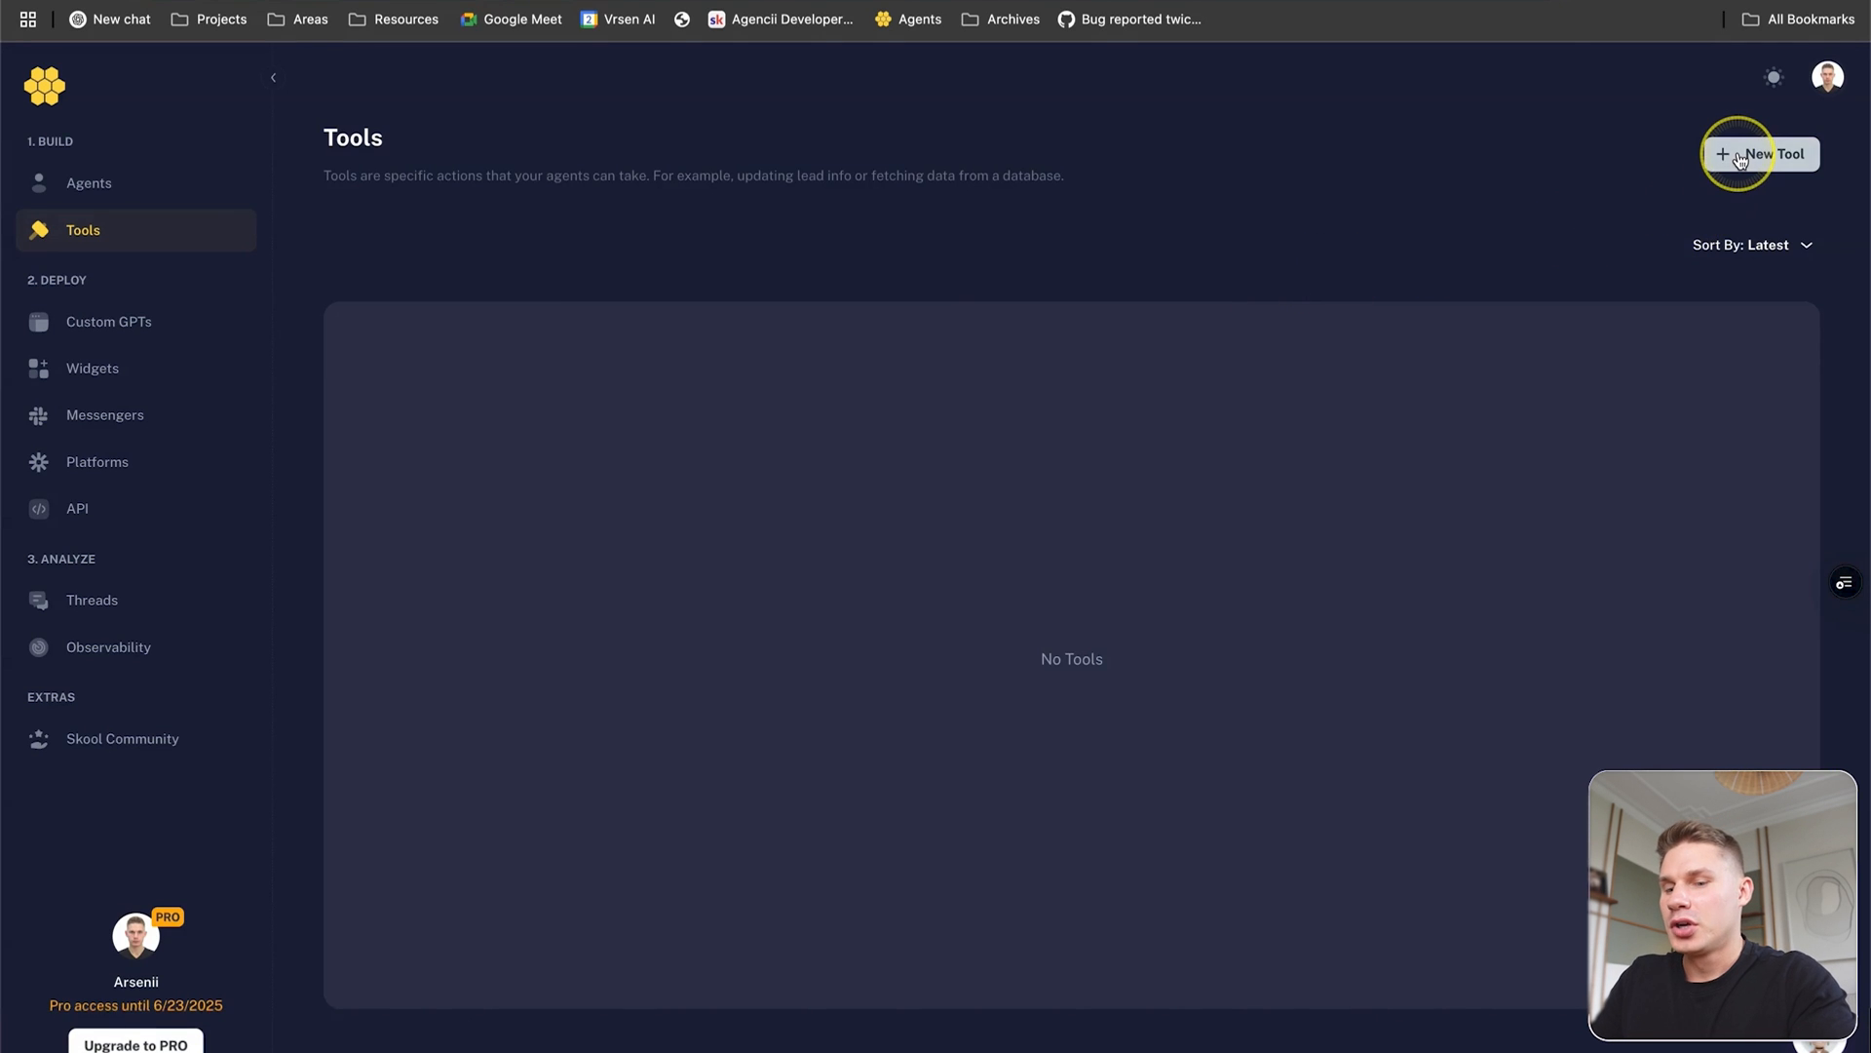
key(super+equal)
key(super+equal)
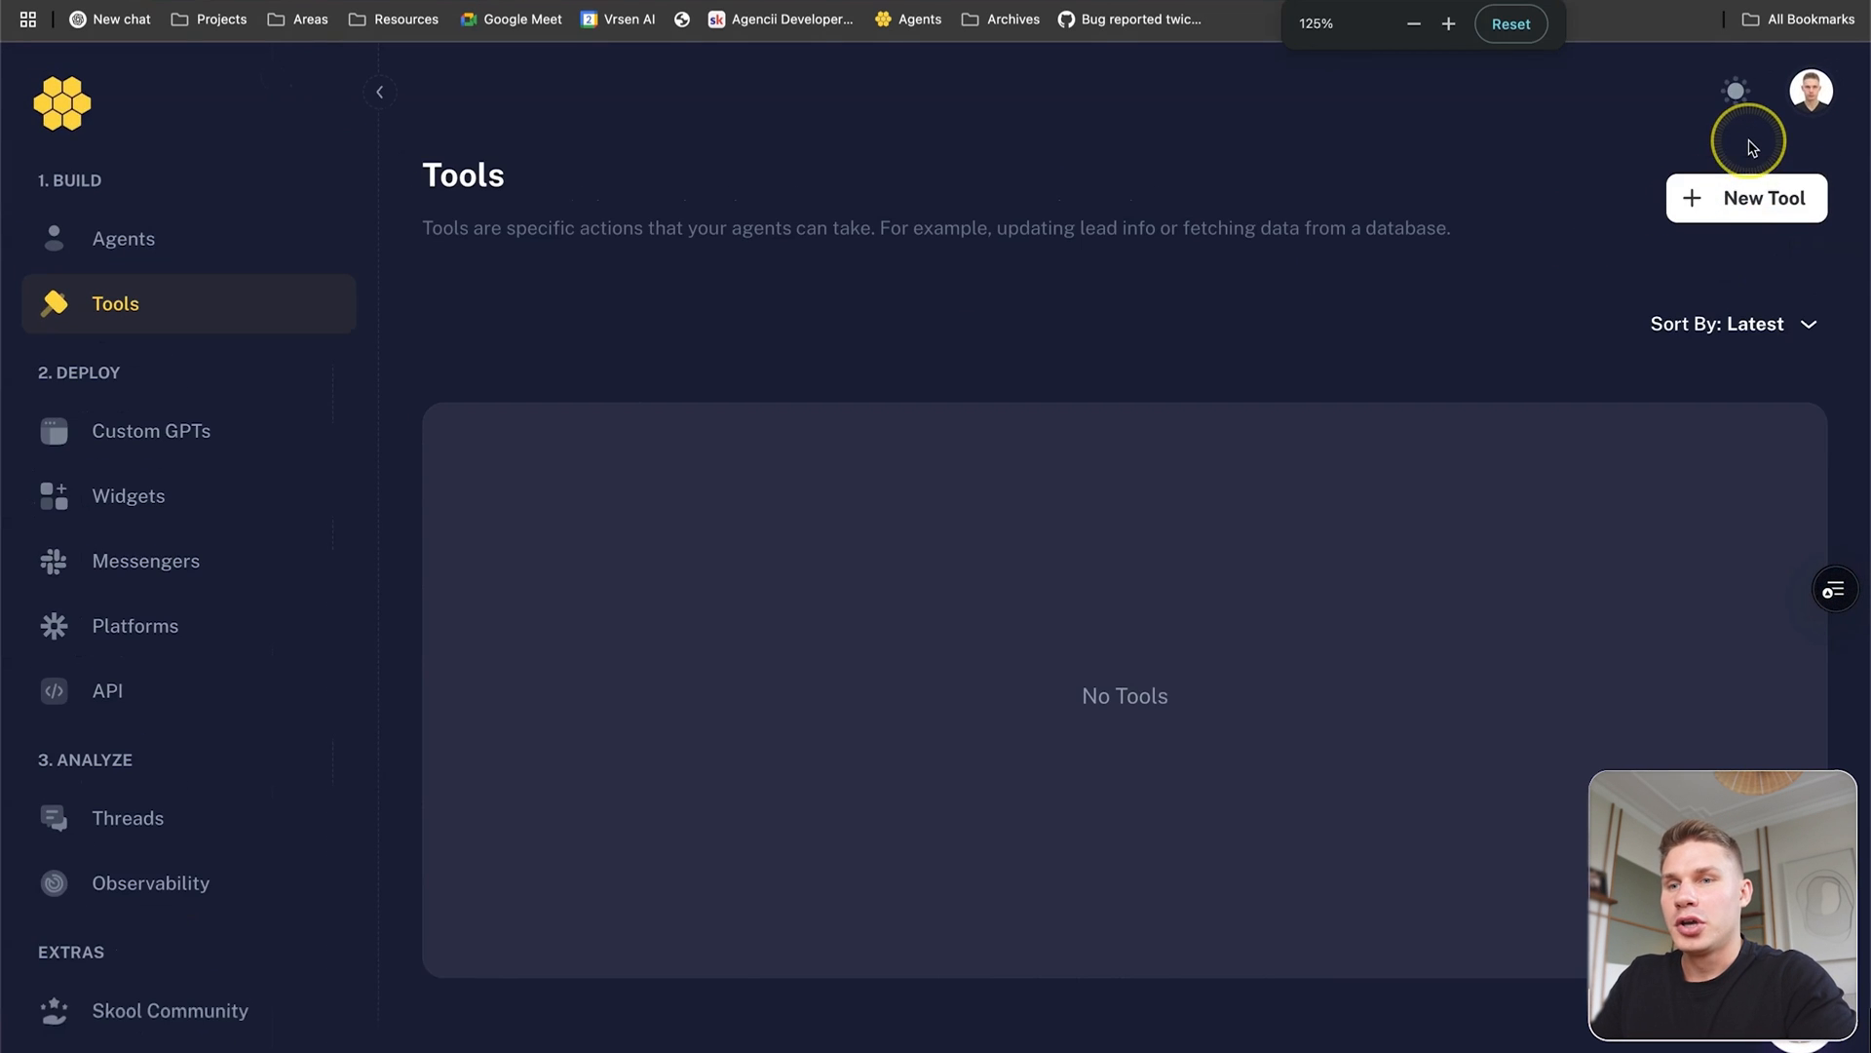
click(1746, 196)
click(1080, 612)
click(1203, 775)
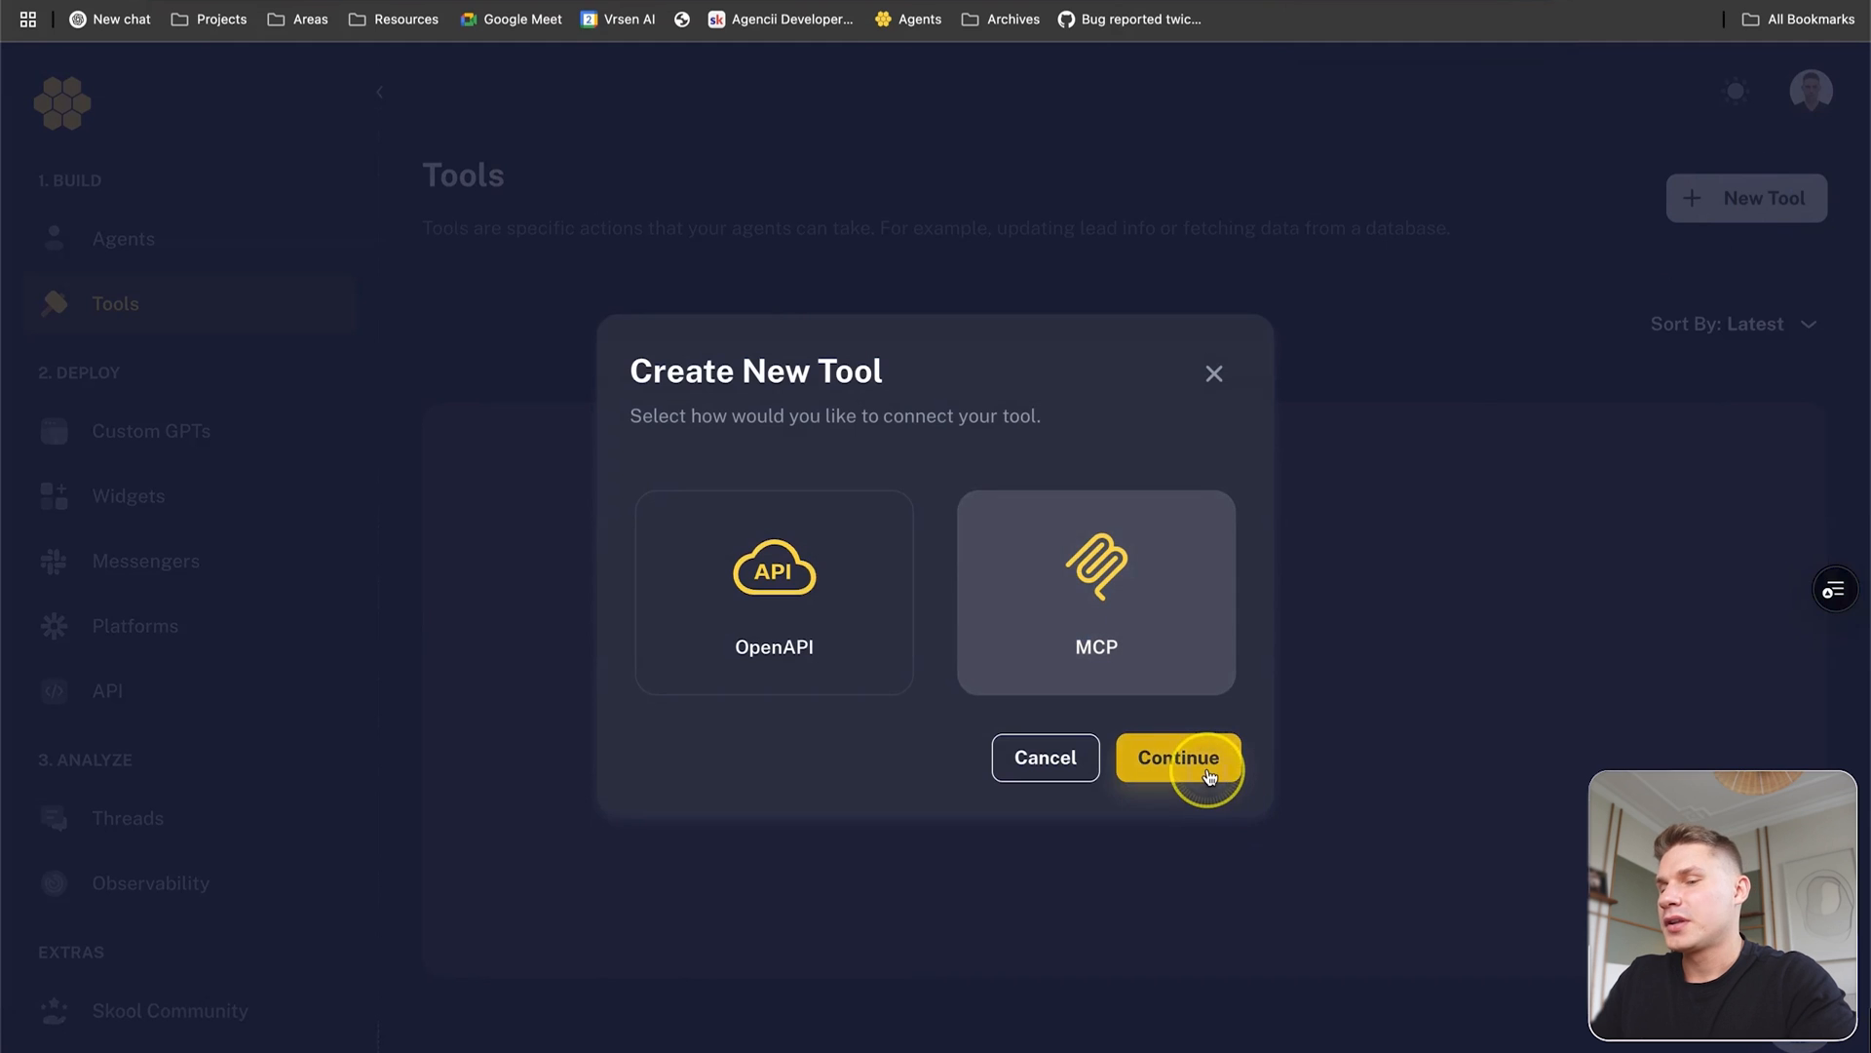
Title the new MCP tool "Reader MCP".
scroll(818, 723, down, 5)
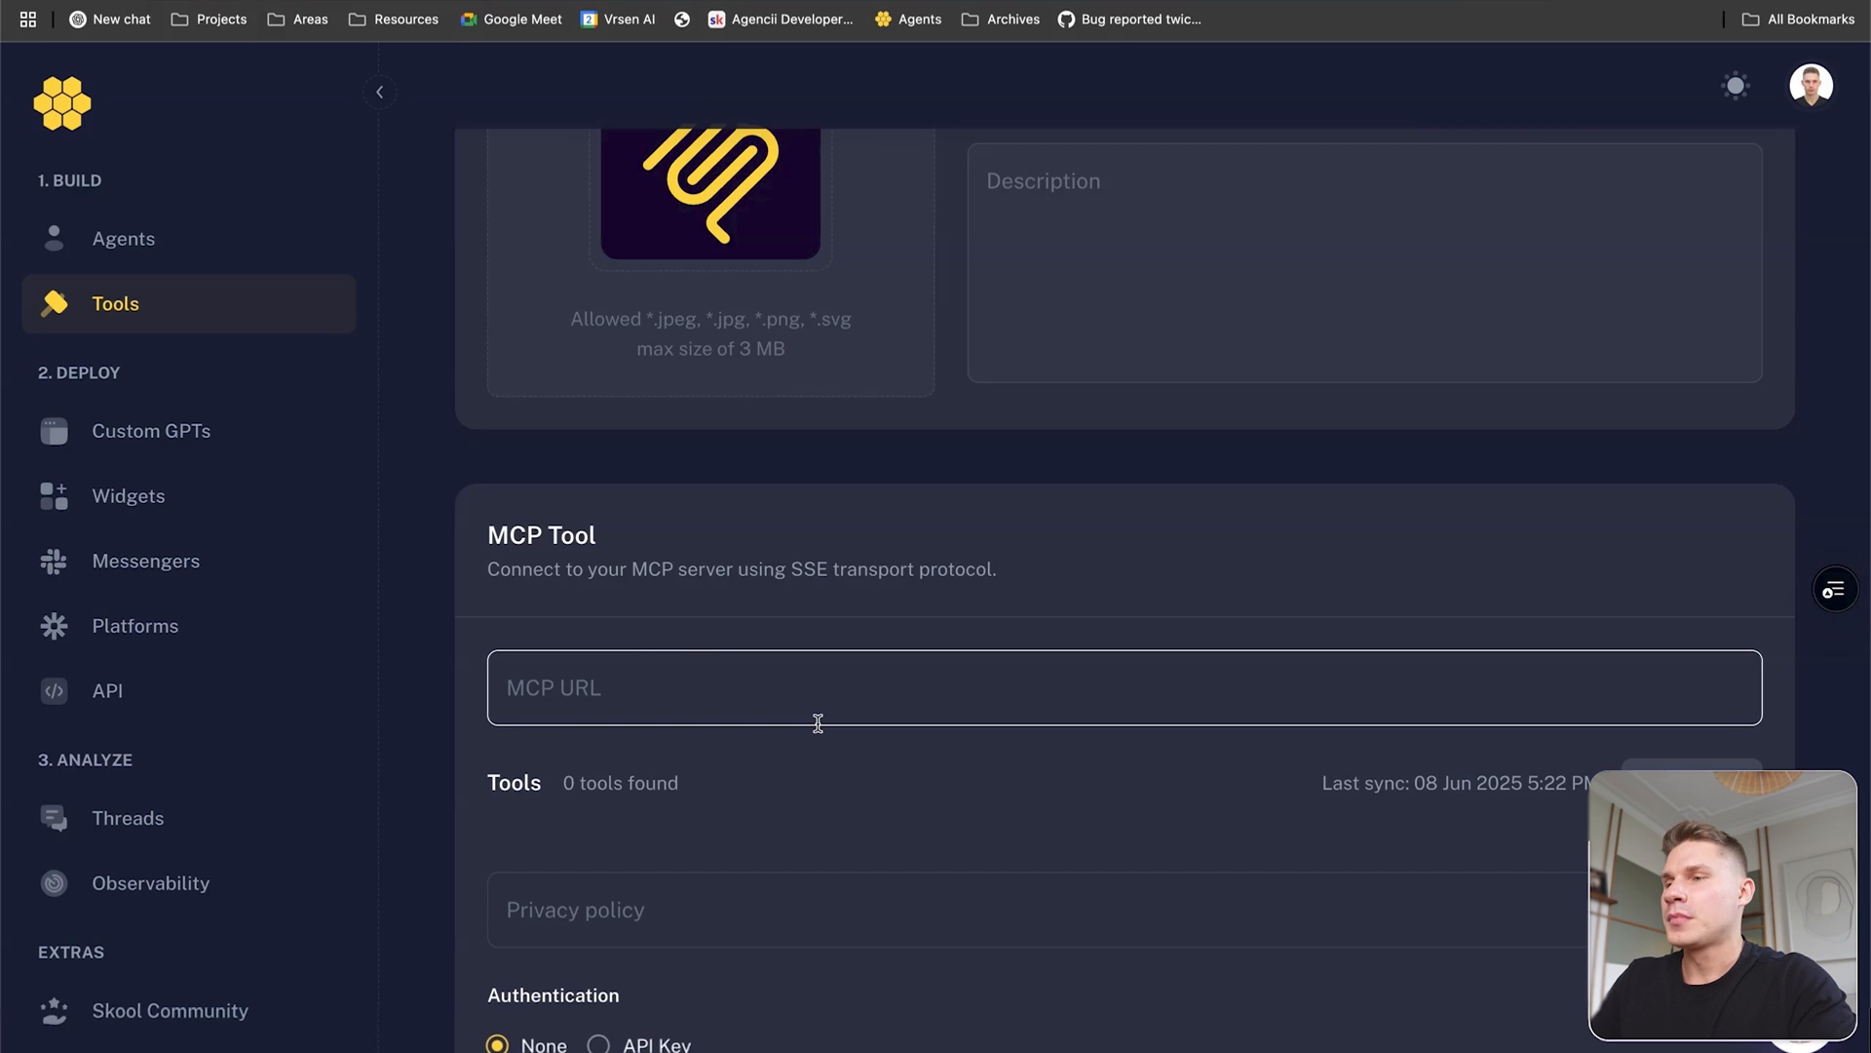
scroll(818, 723, up, 5)
click(1102, 522)
text(Reader)
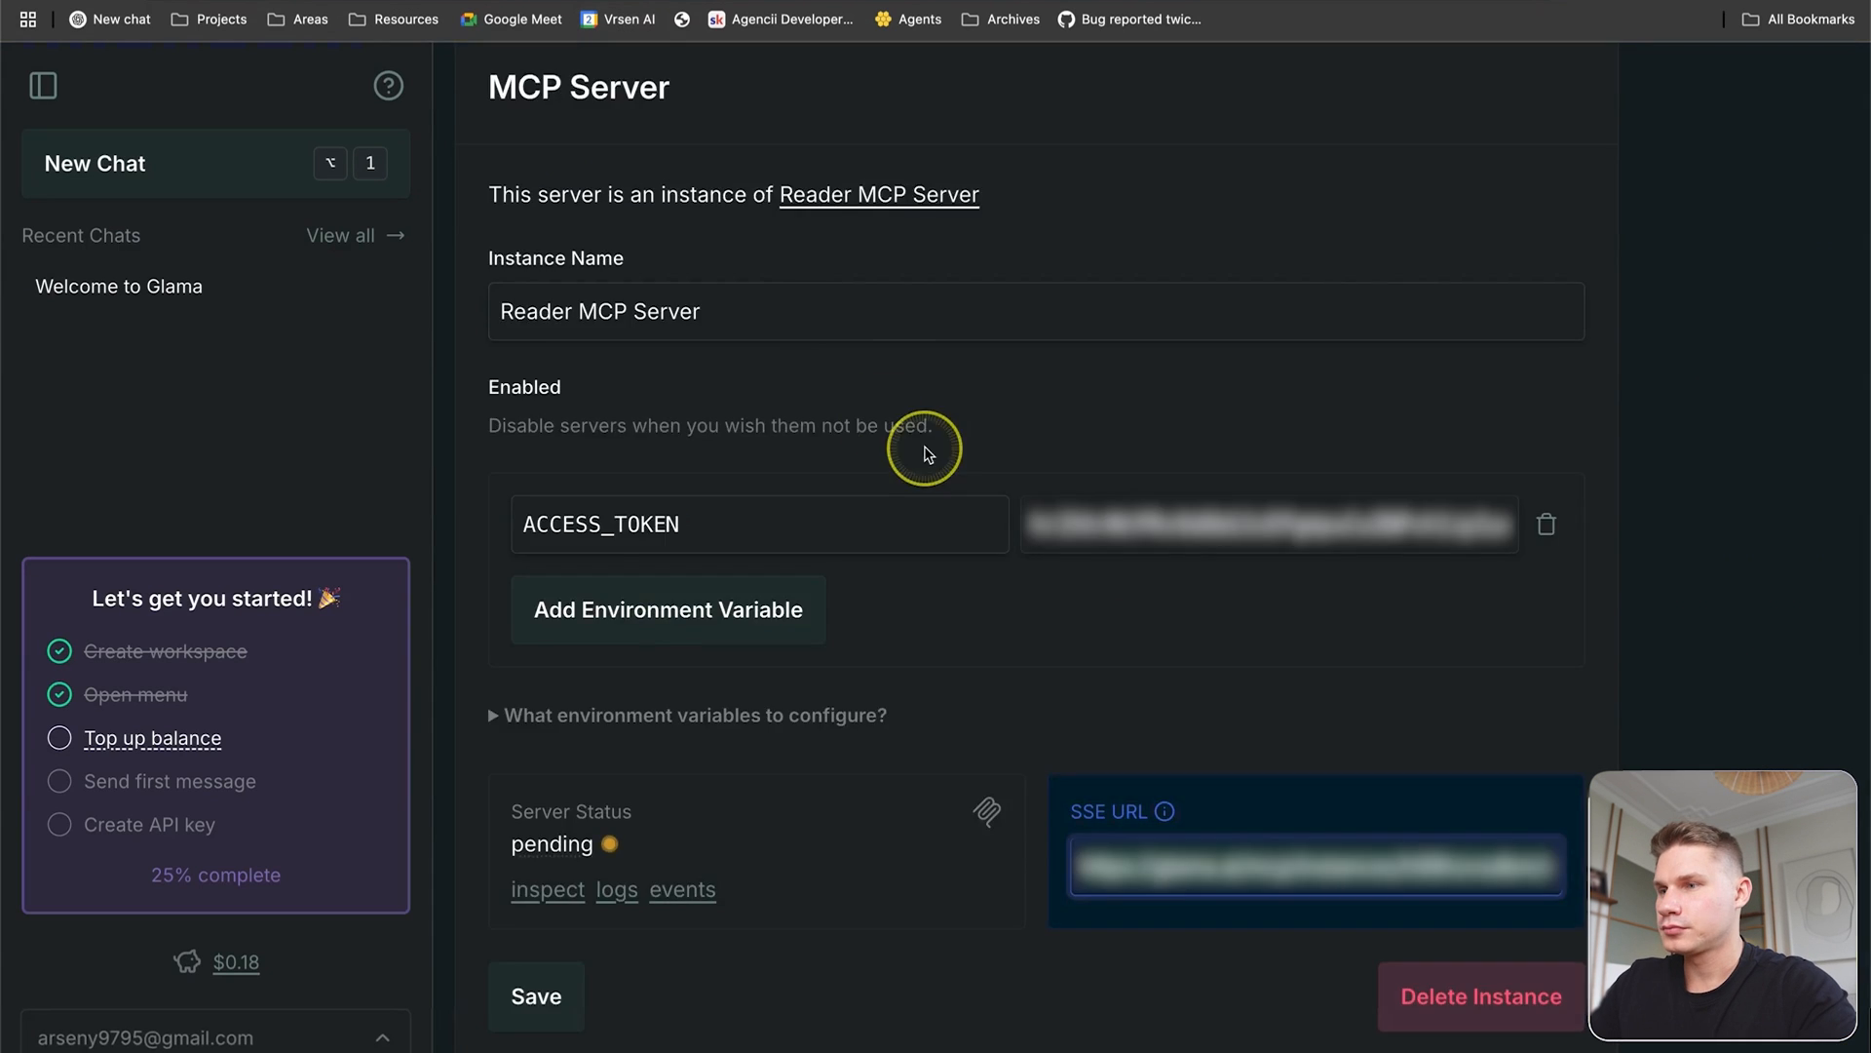
scroll(919, 447, up, 1)
drag(979, 282, 780, 282)
right_click(794, 284)
key(Escape)
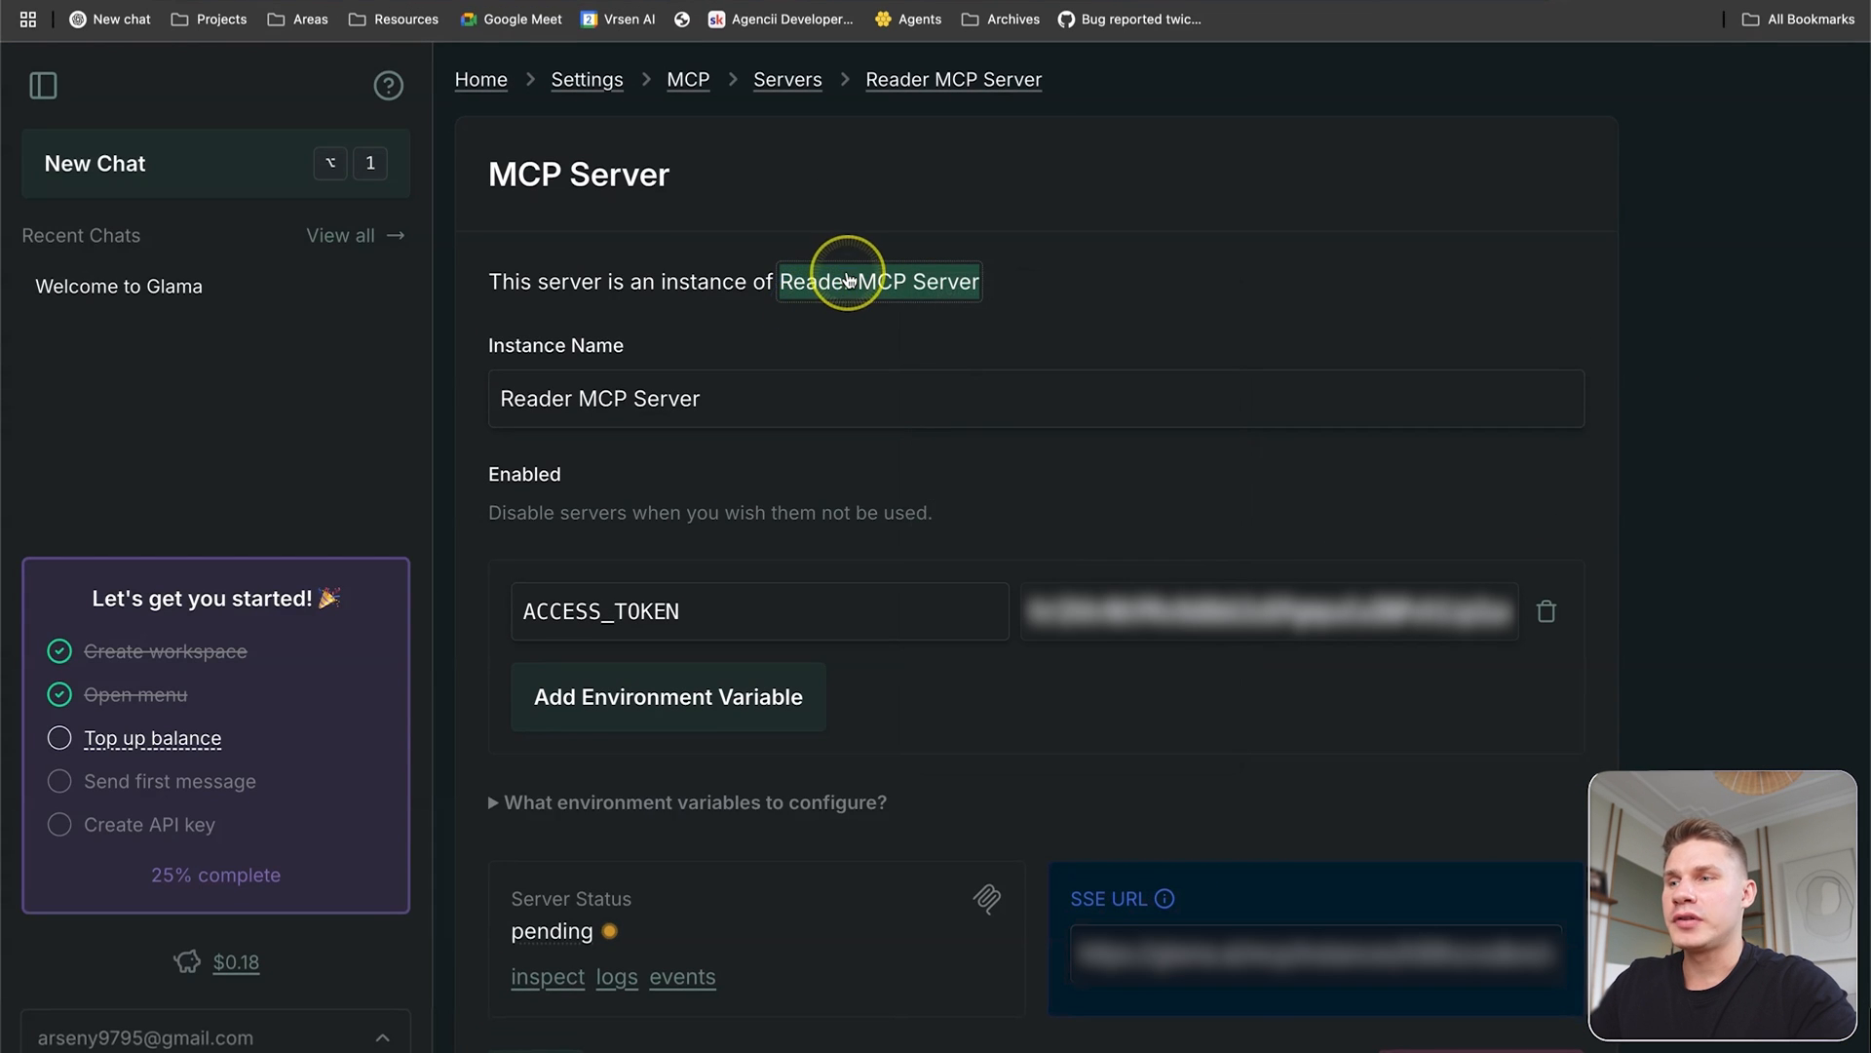
click(848, 282)
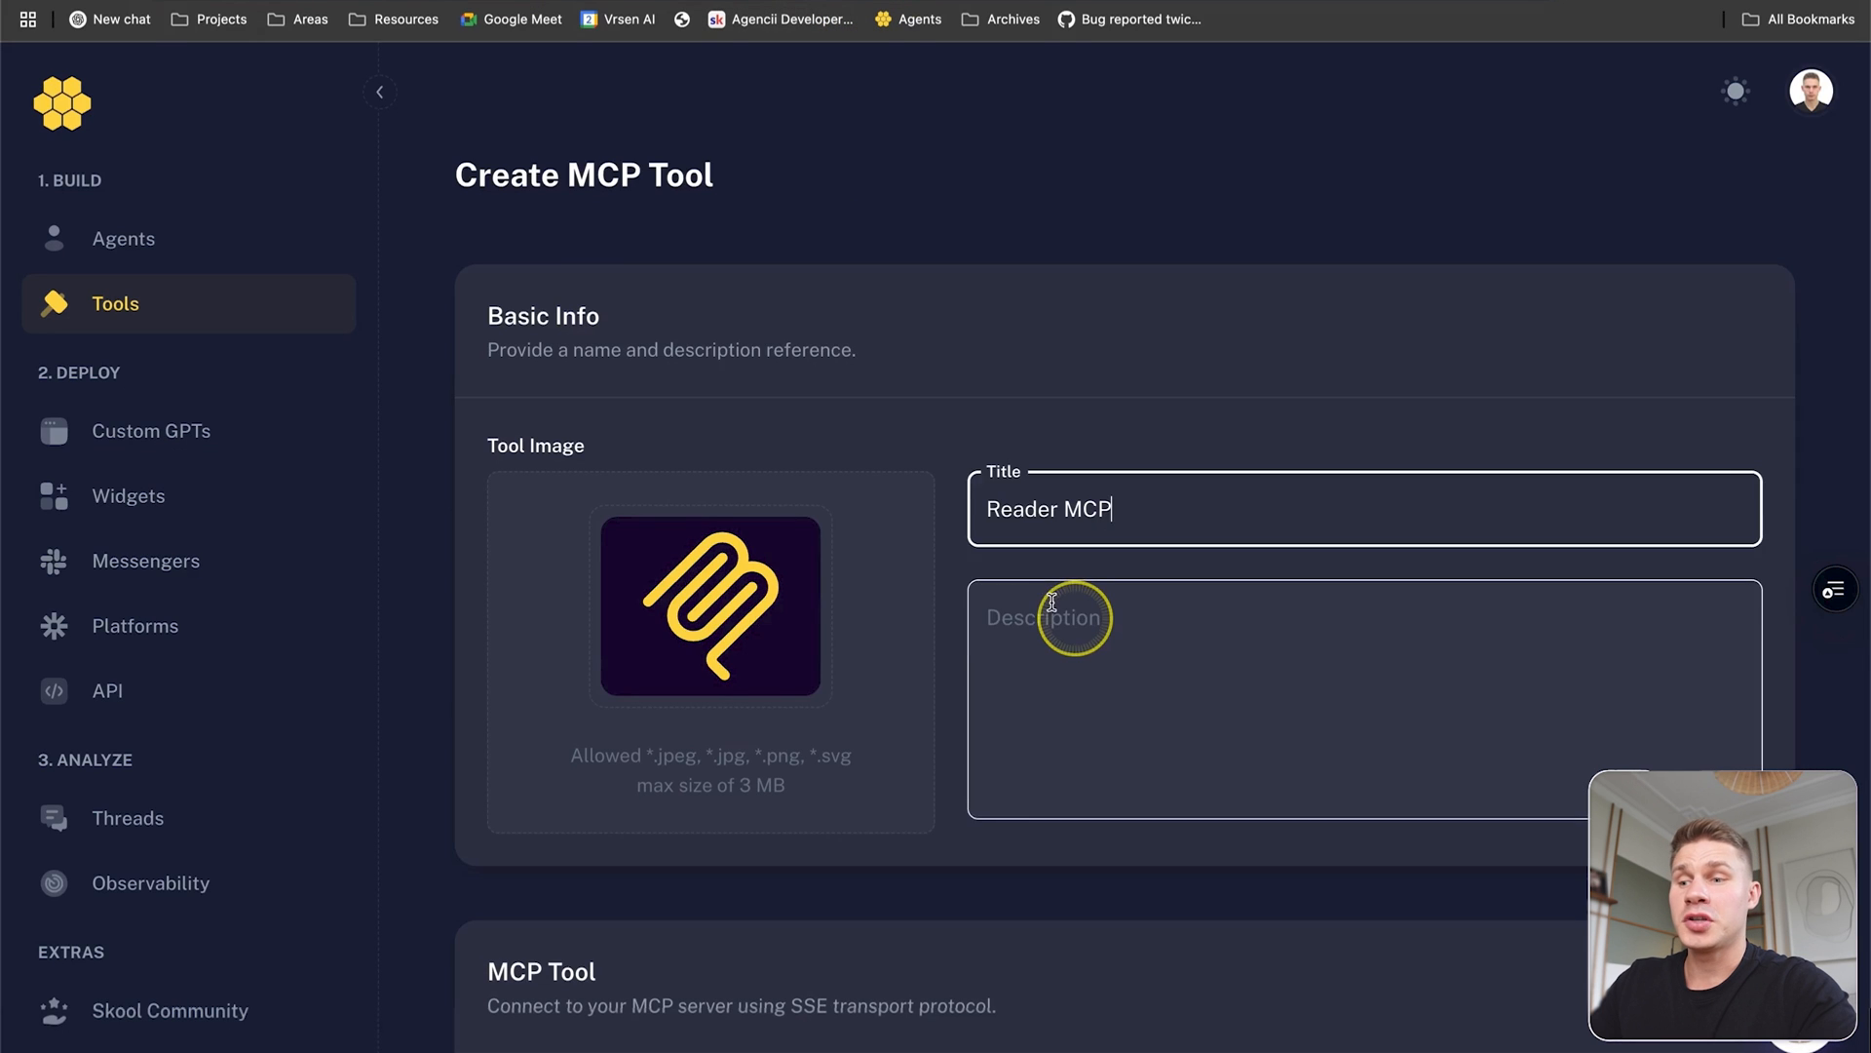
click(1078, 618)
text(https://glama.ai/mcp/servers/@xinthink/reader-mcp-server)
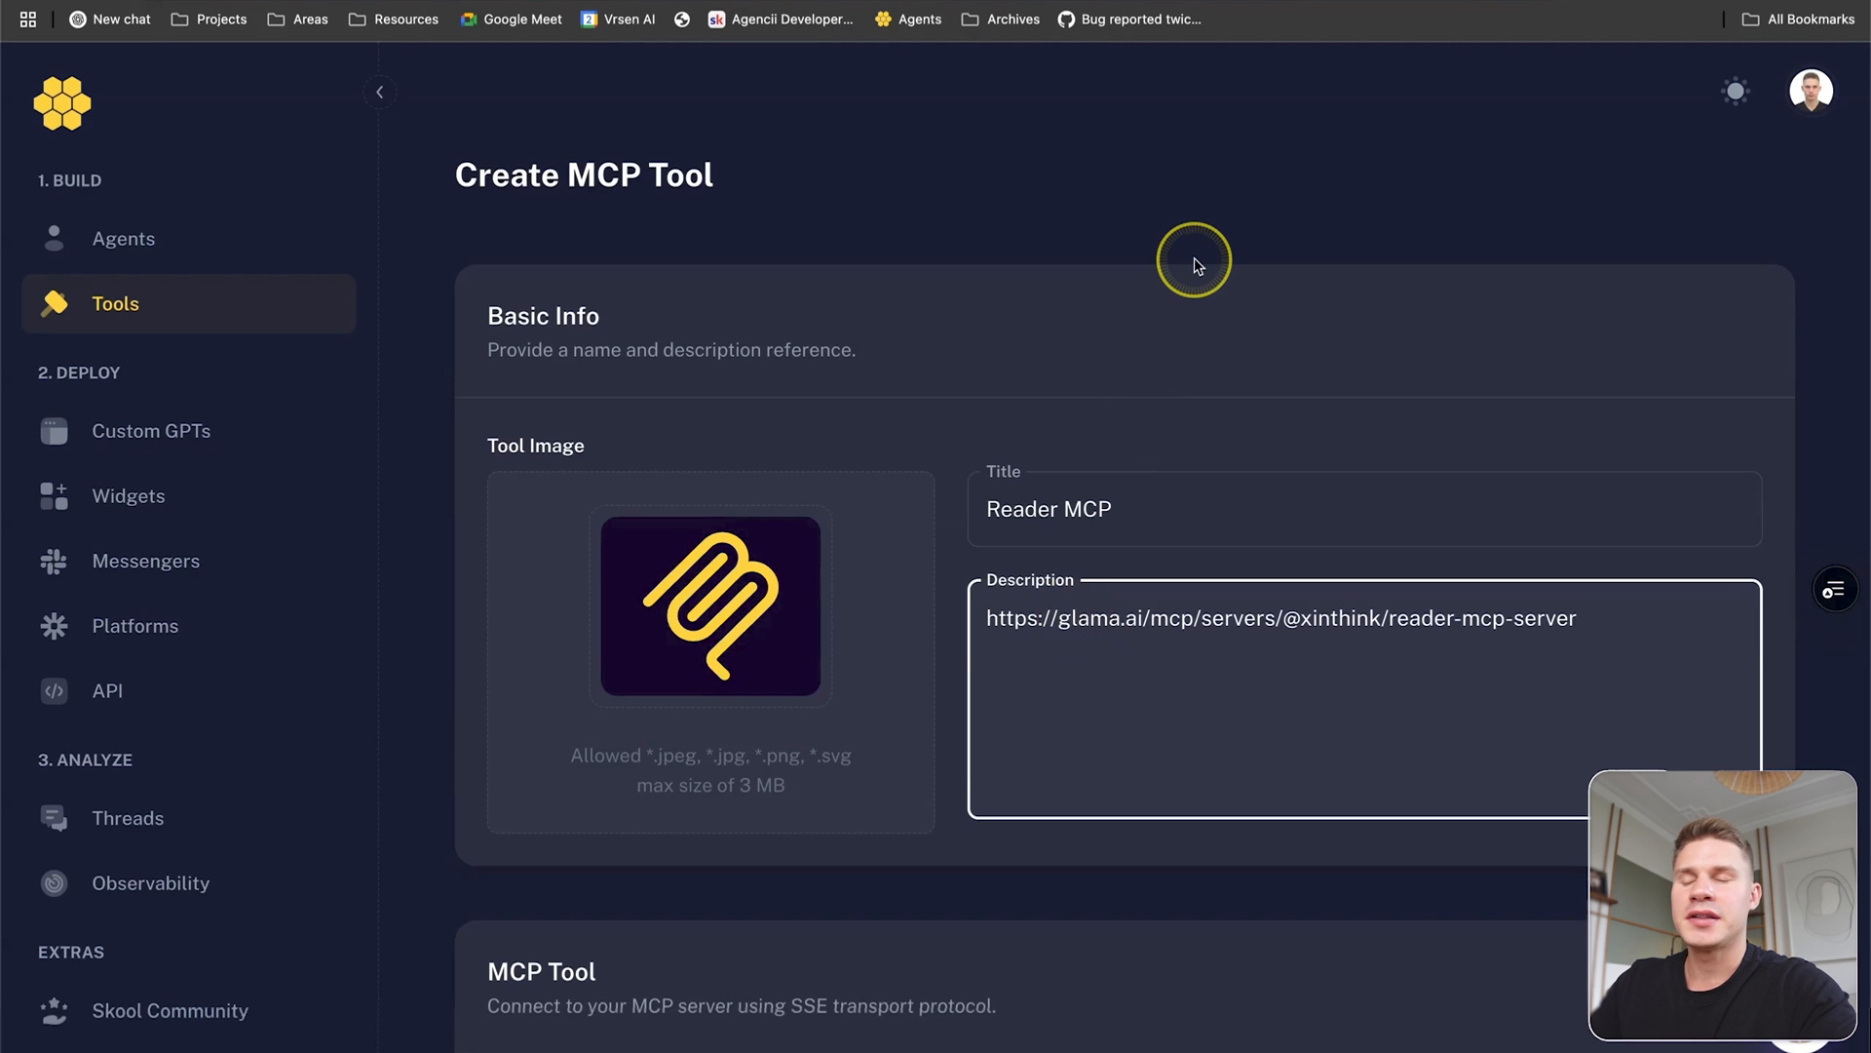
Paste the Reader server's SSE URL with its token as the MCP URL and sync the tools.
scroll(1196, 263, down, 6)
key(shift+super+c)
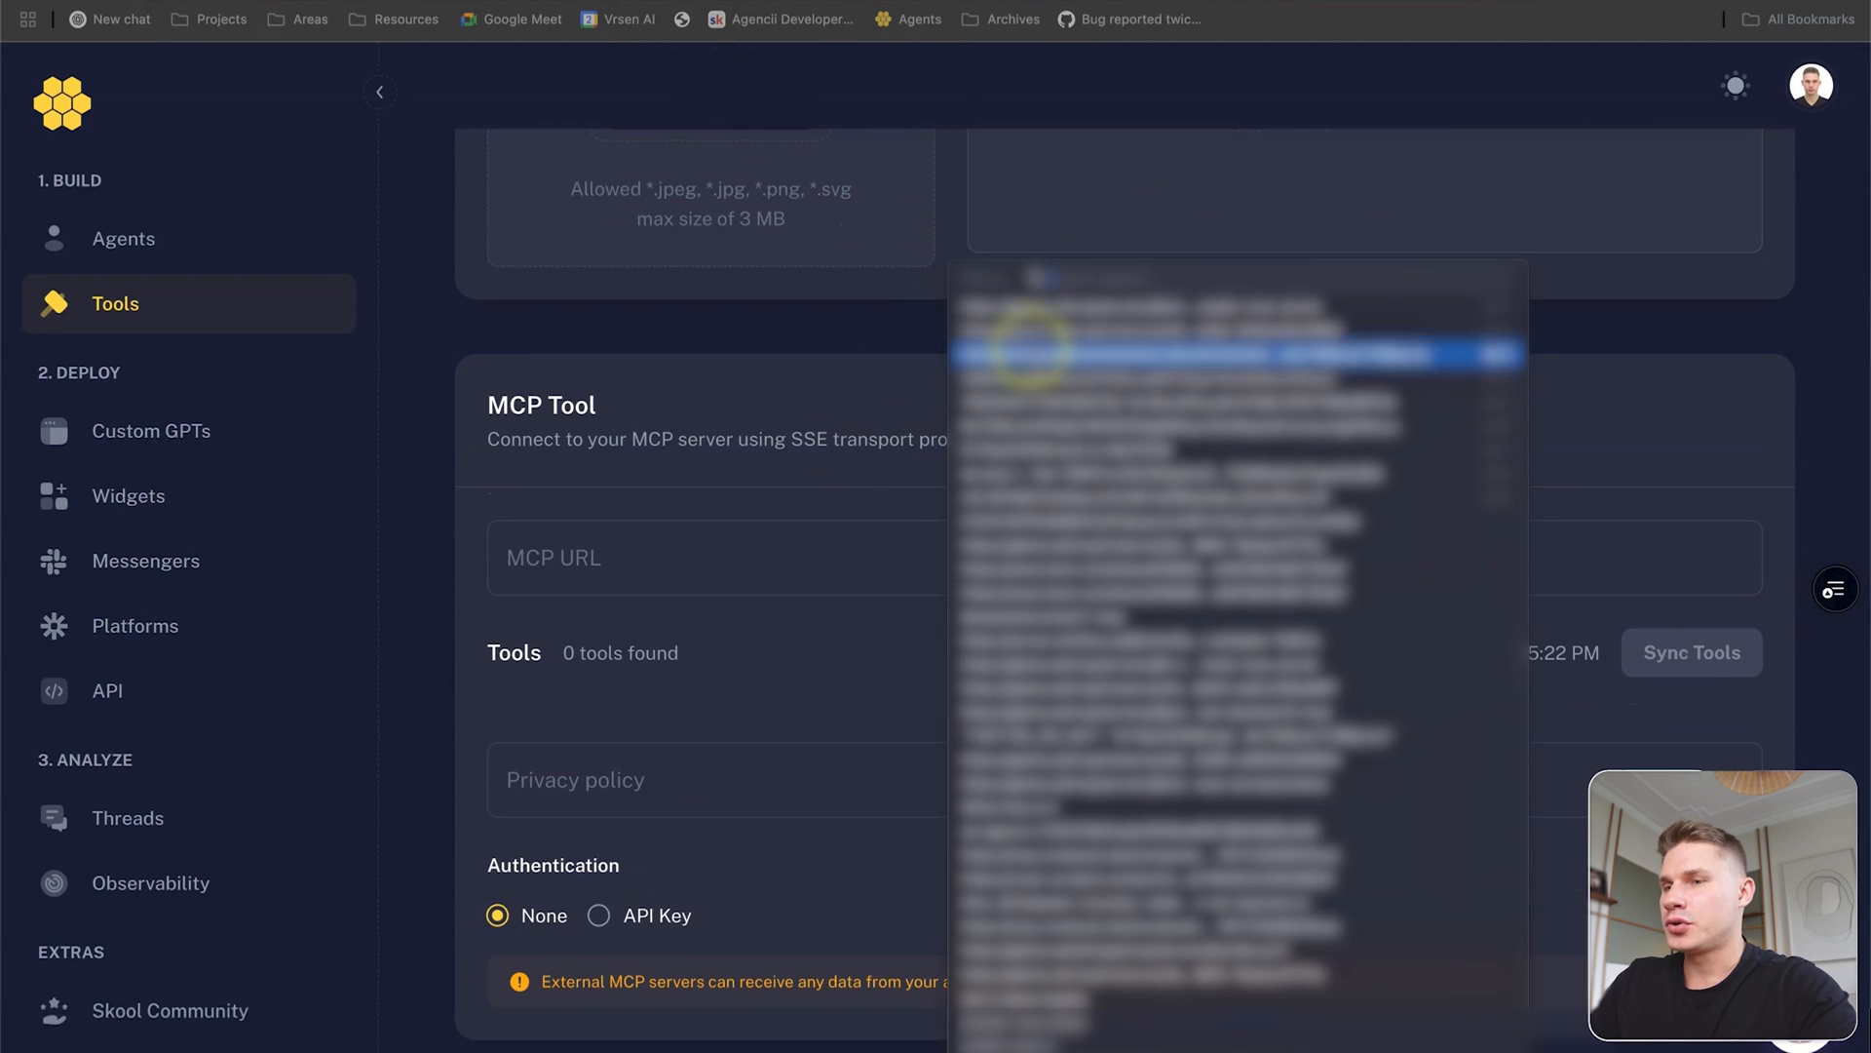
key(Return)
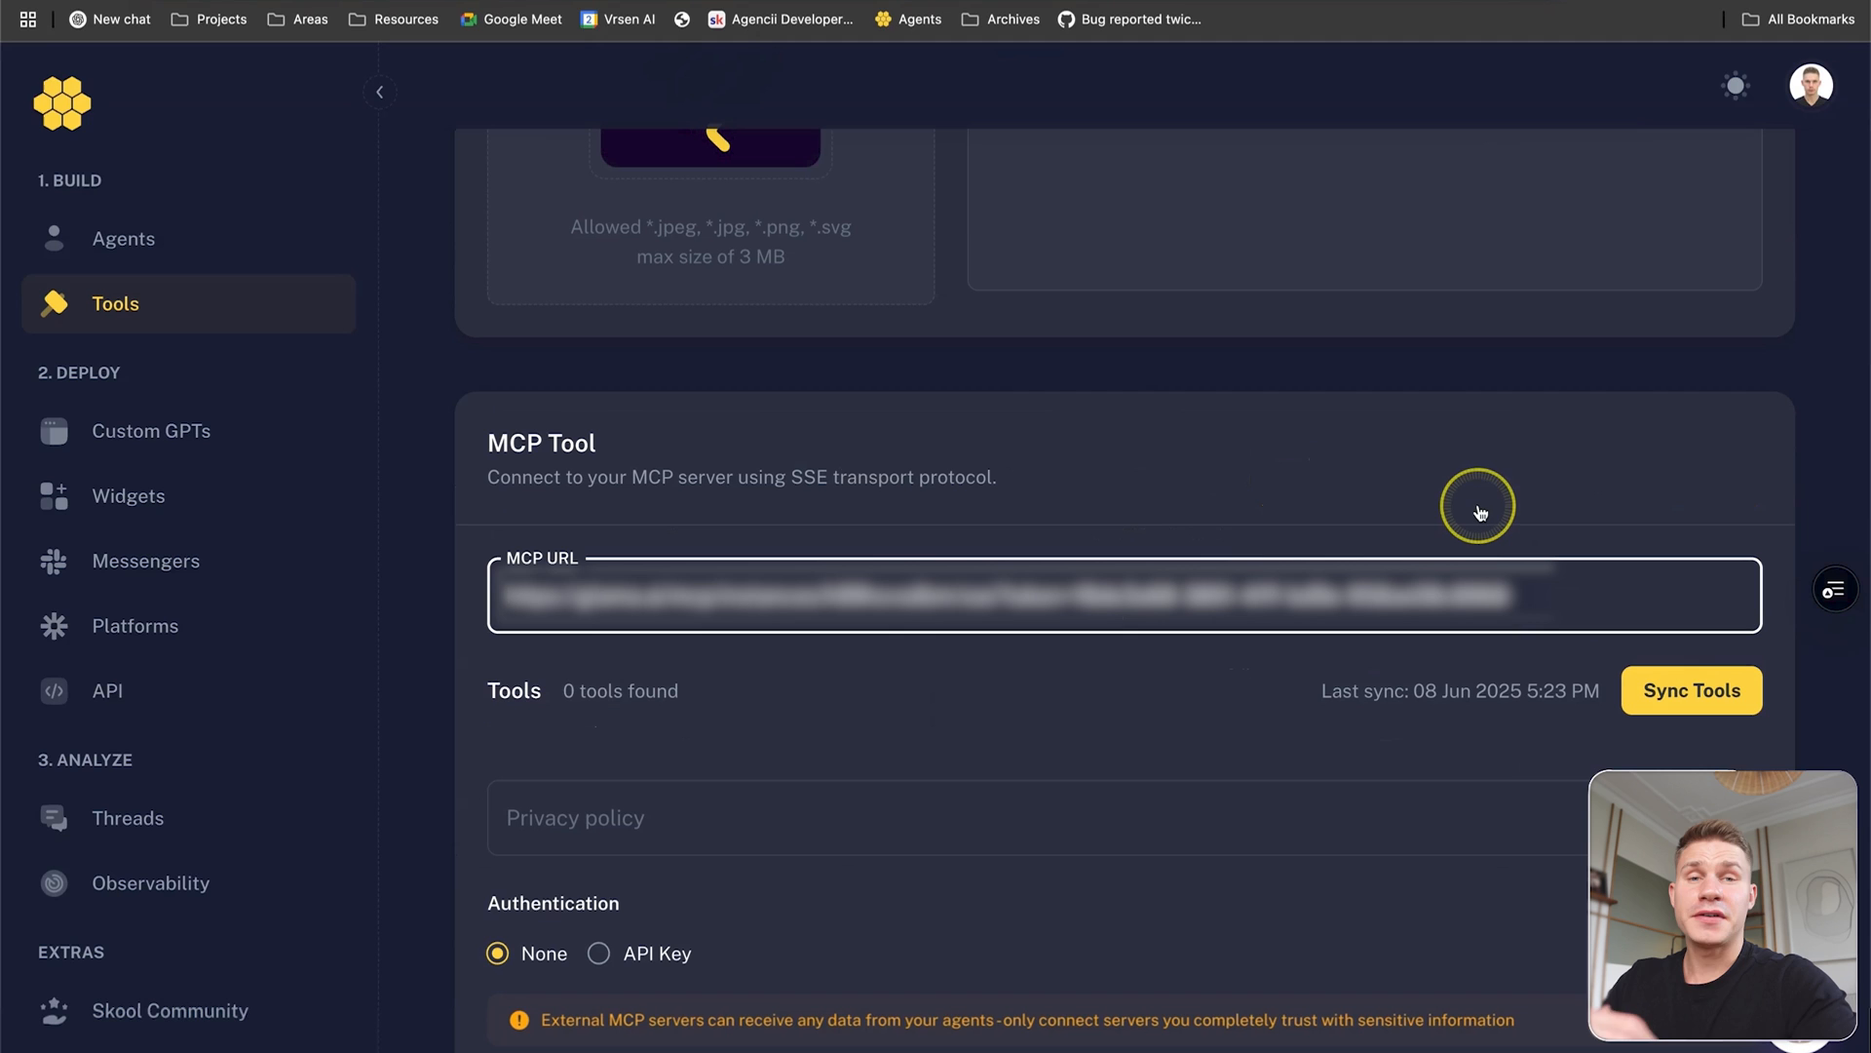
click(1678, 704)
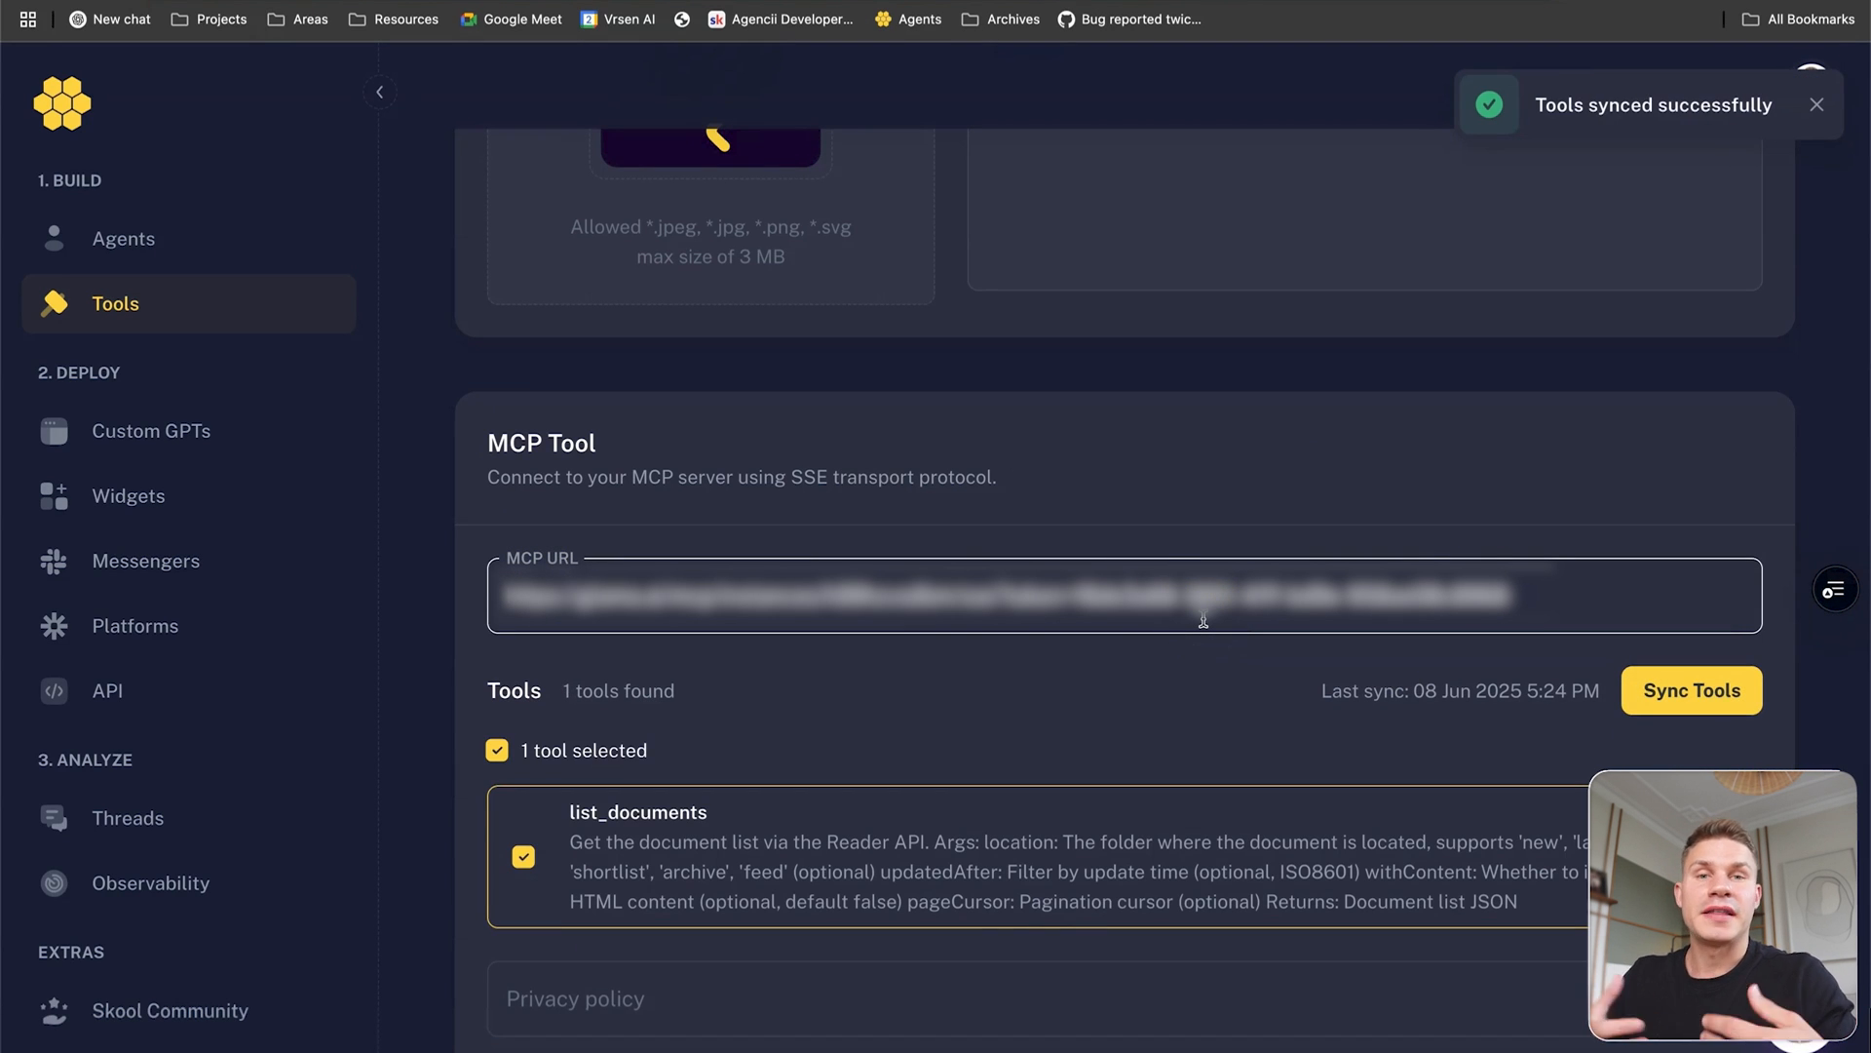
scroll(1204, 621, down, 1)
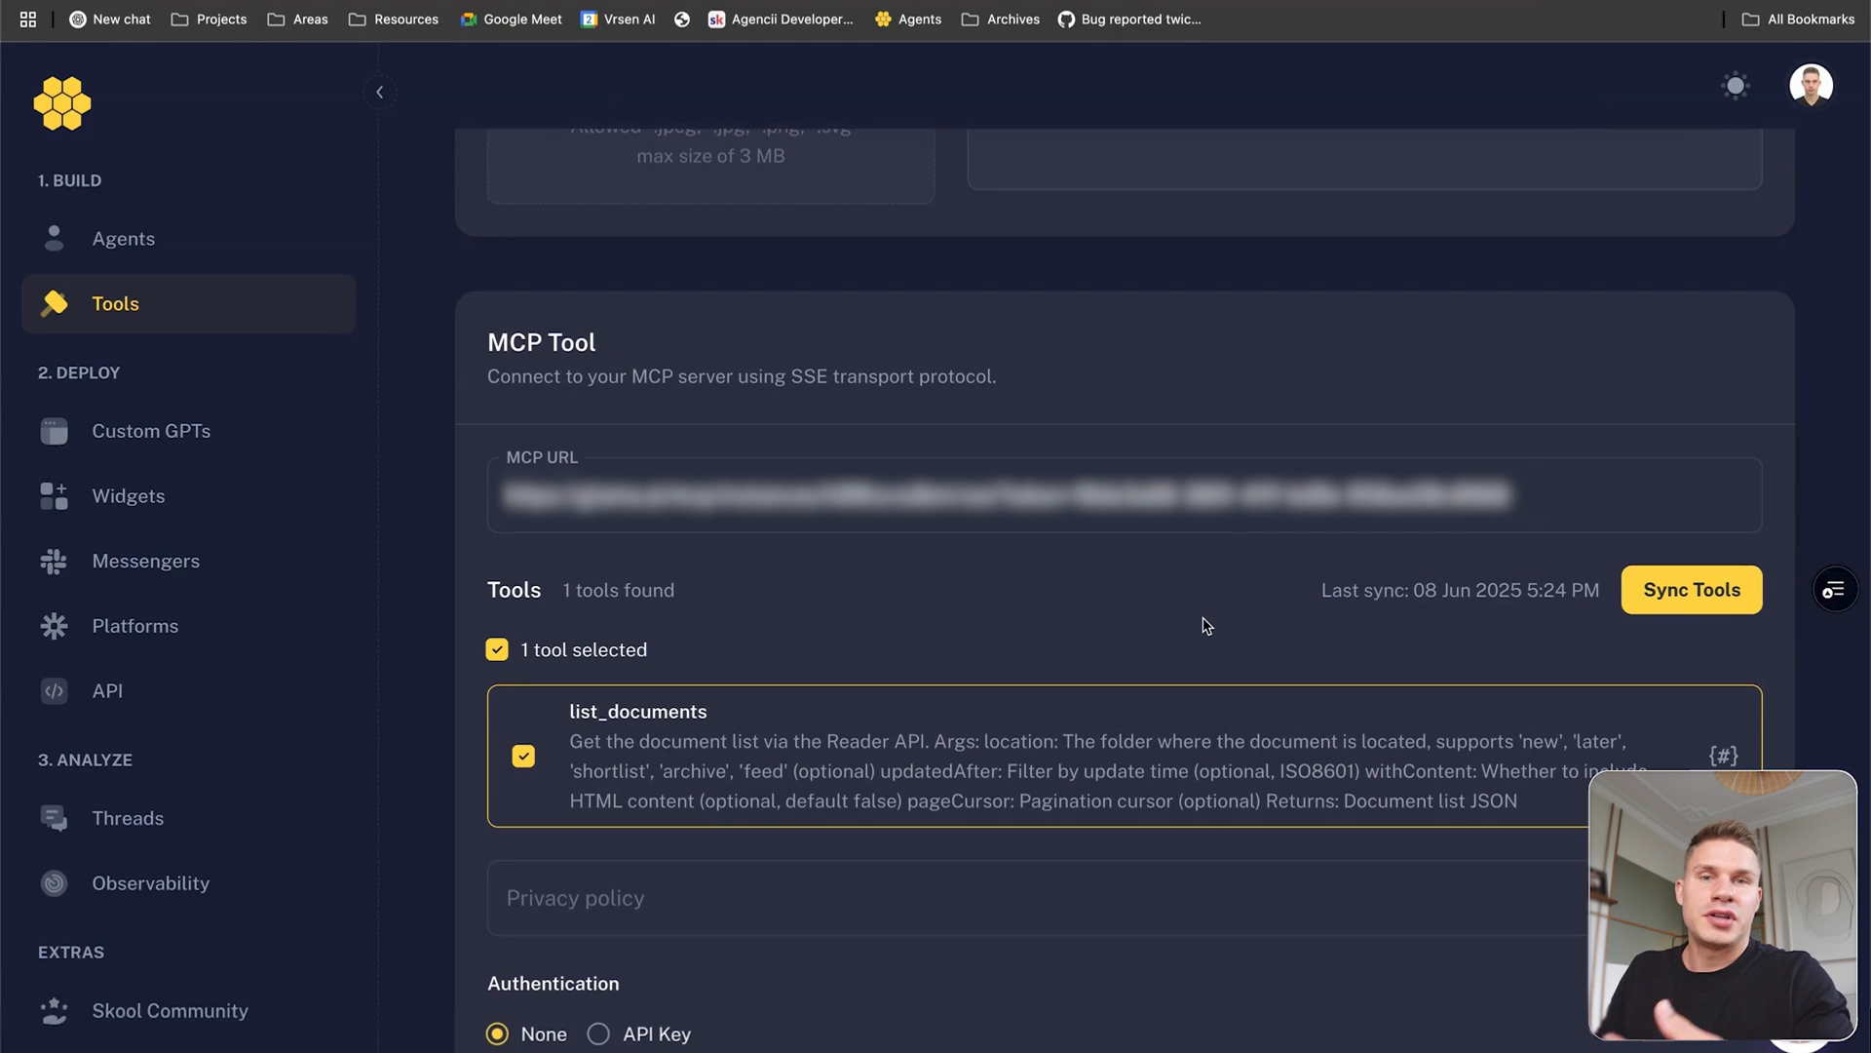
scroll(1207, 625, down, 3)
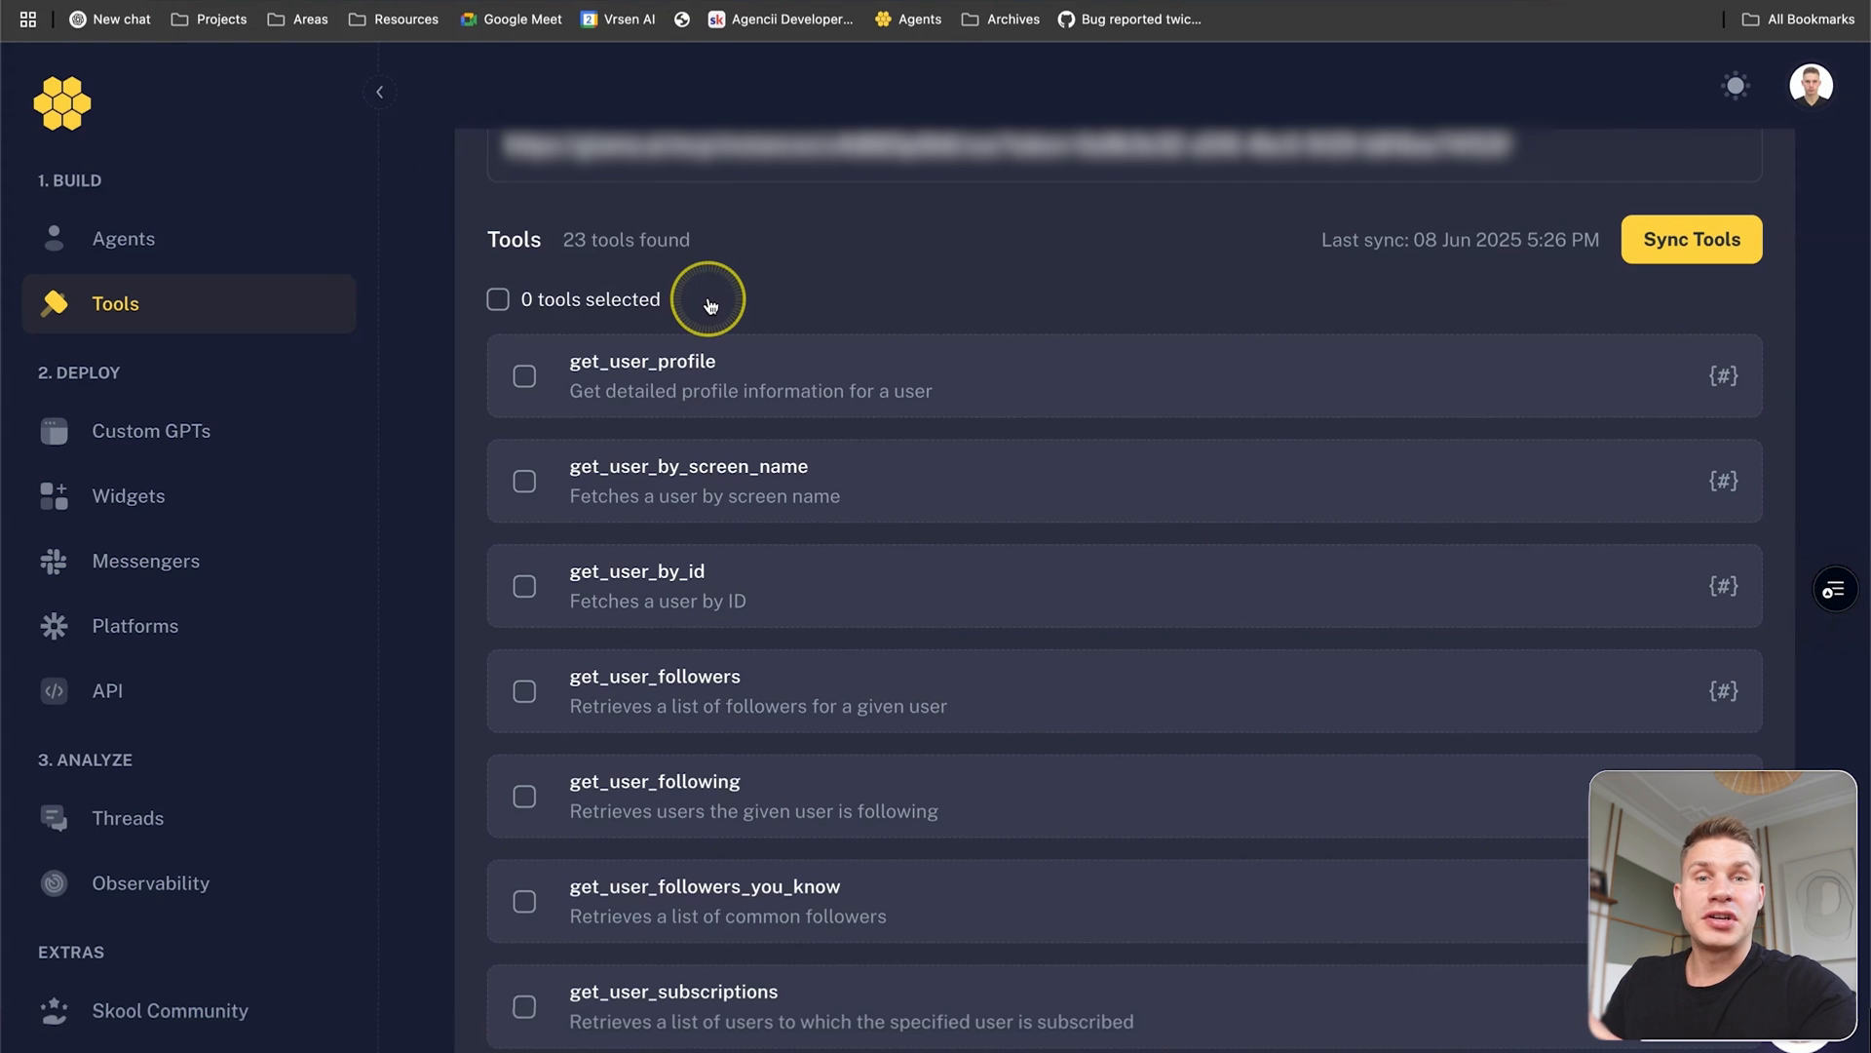
click(497, 299)
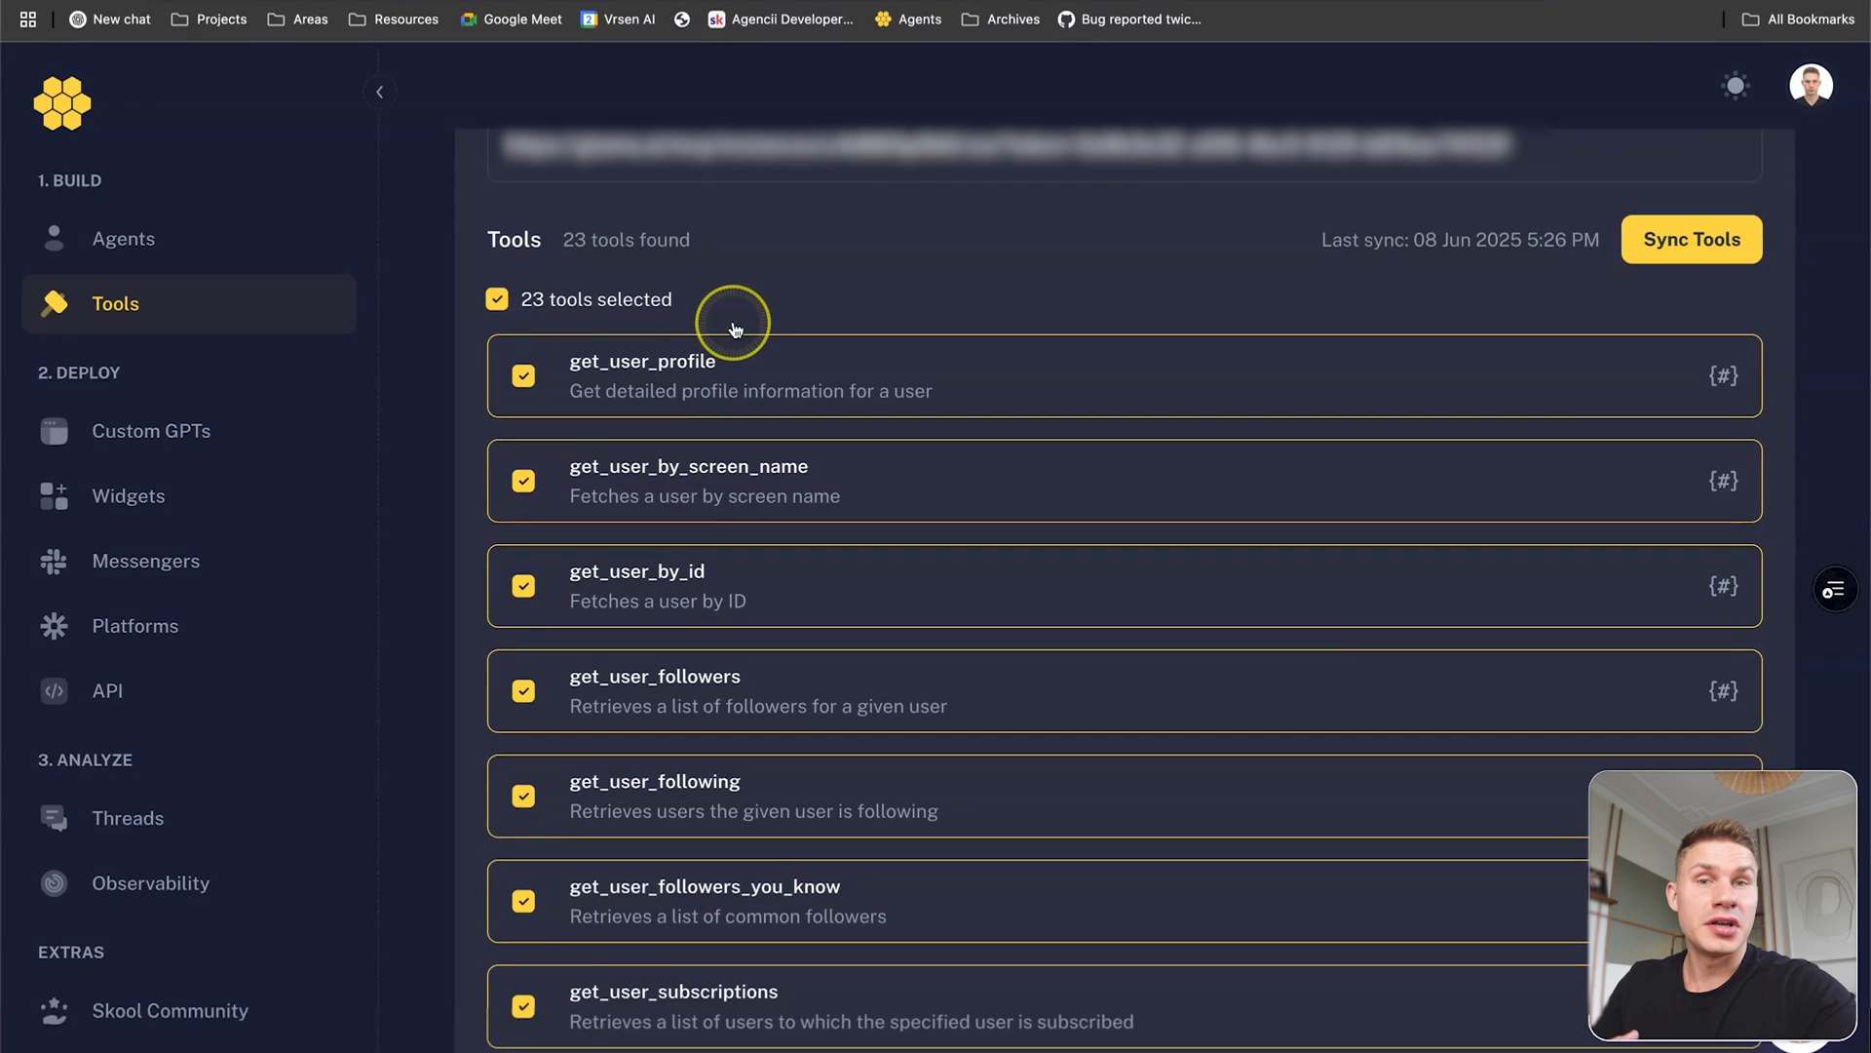
scroll(740, 370, down, 3)
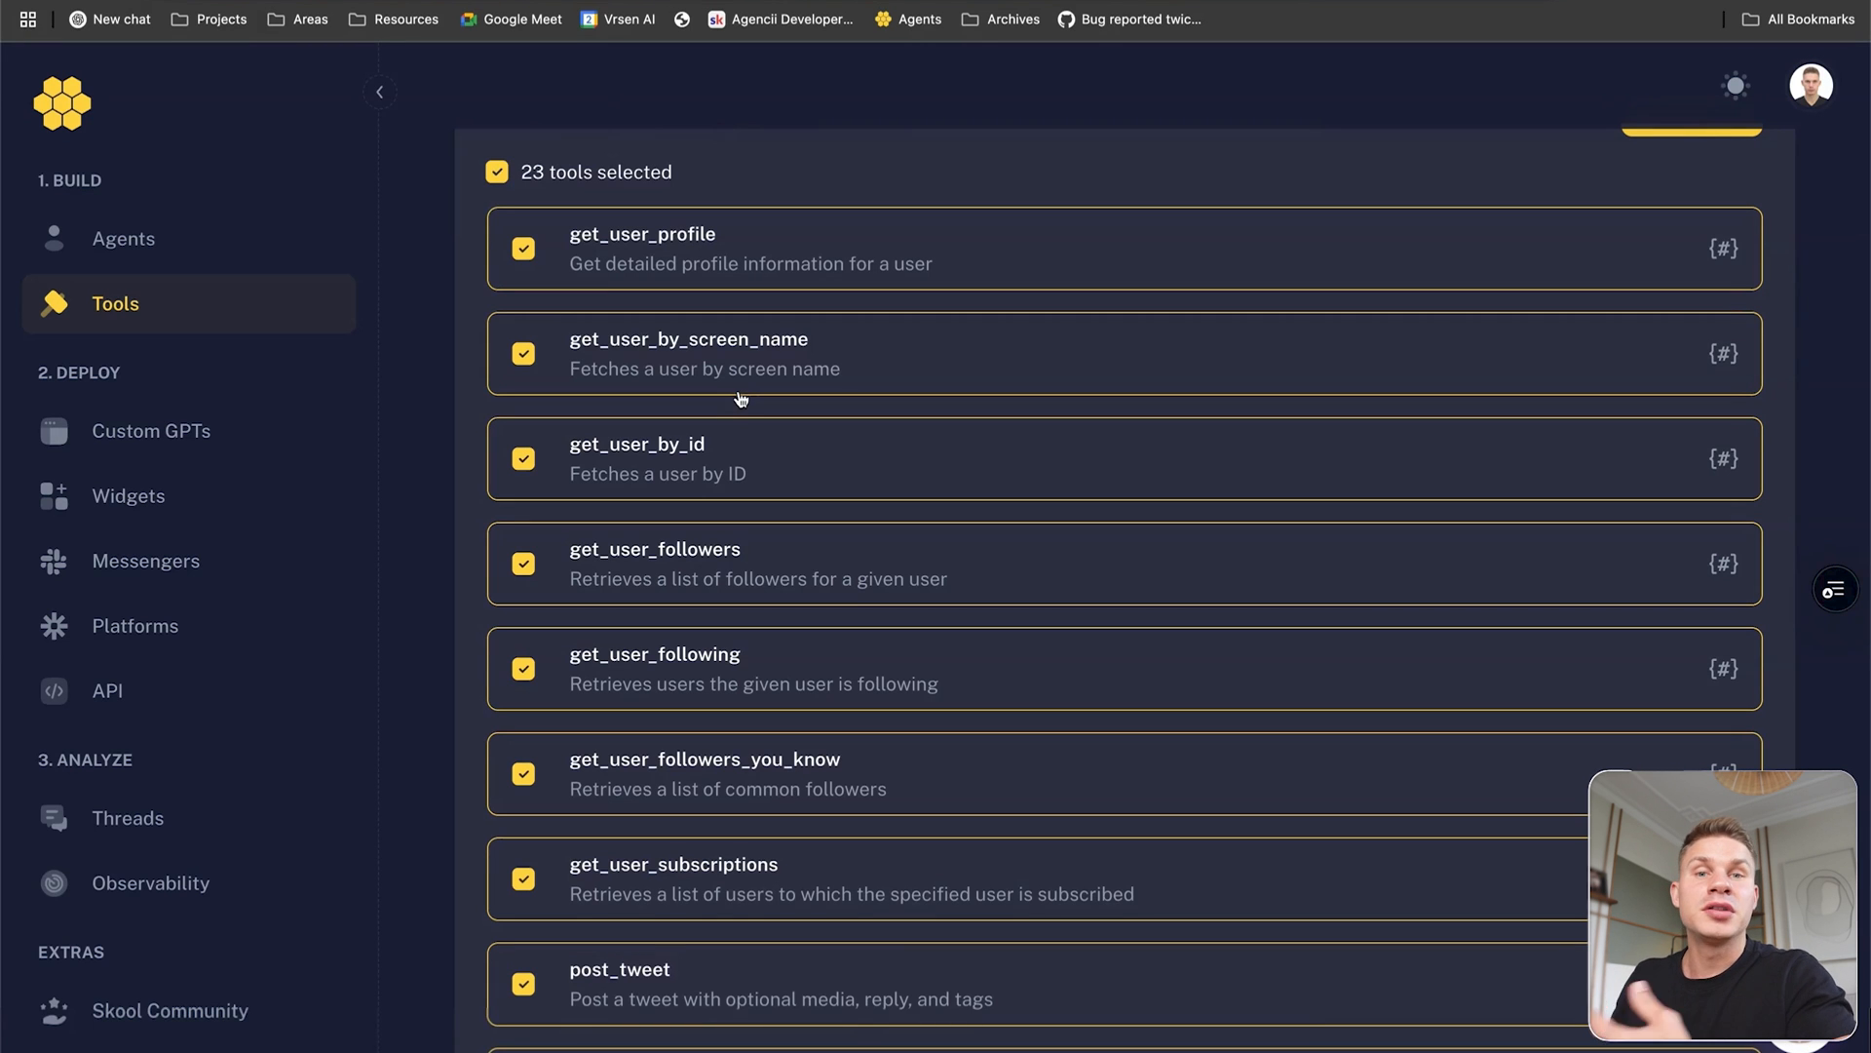
scroll(737, 400, down, 1)
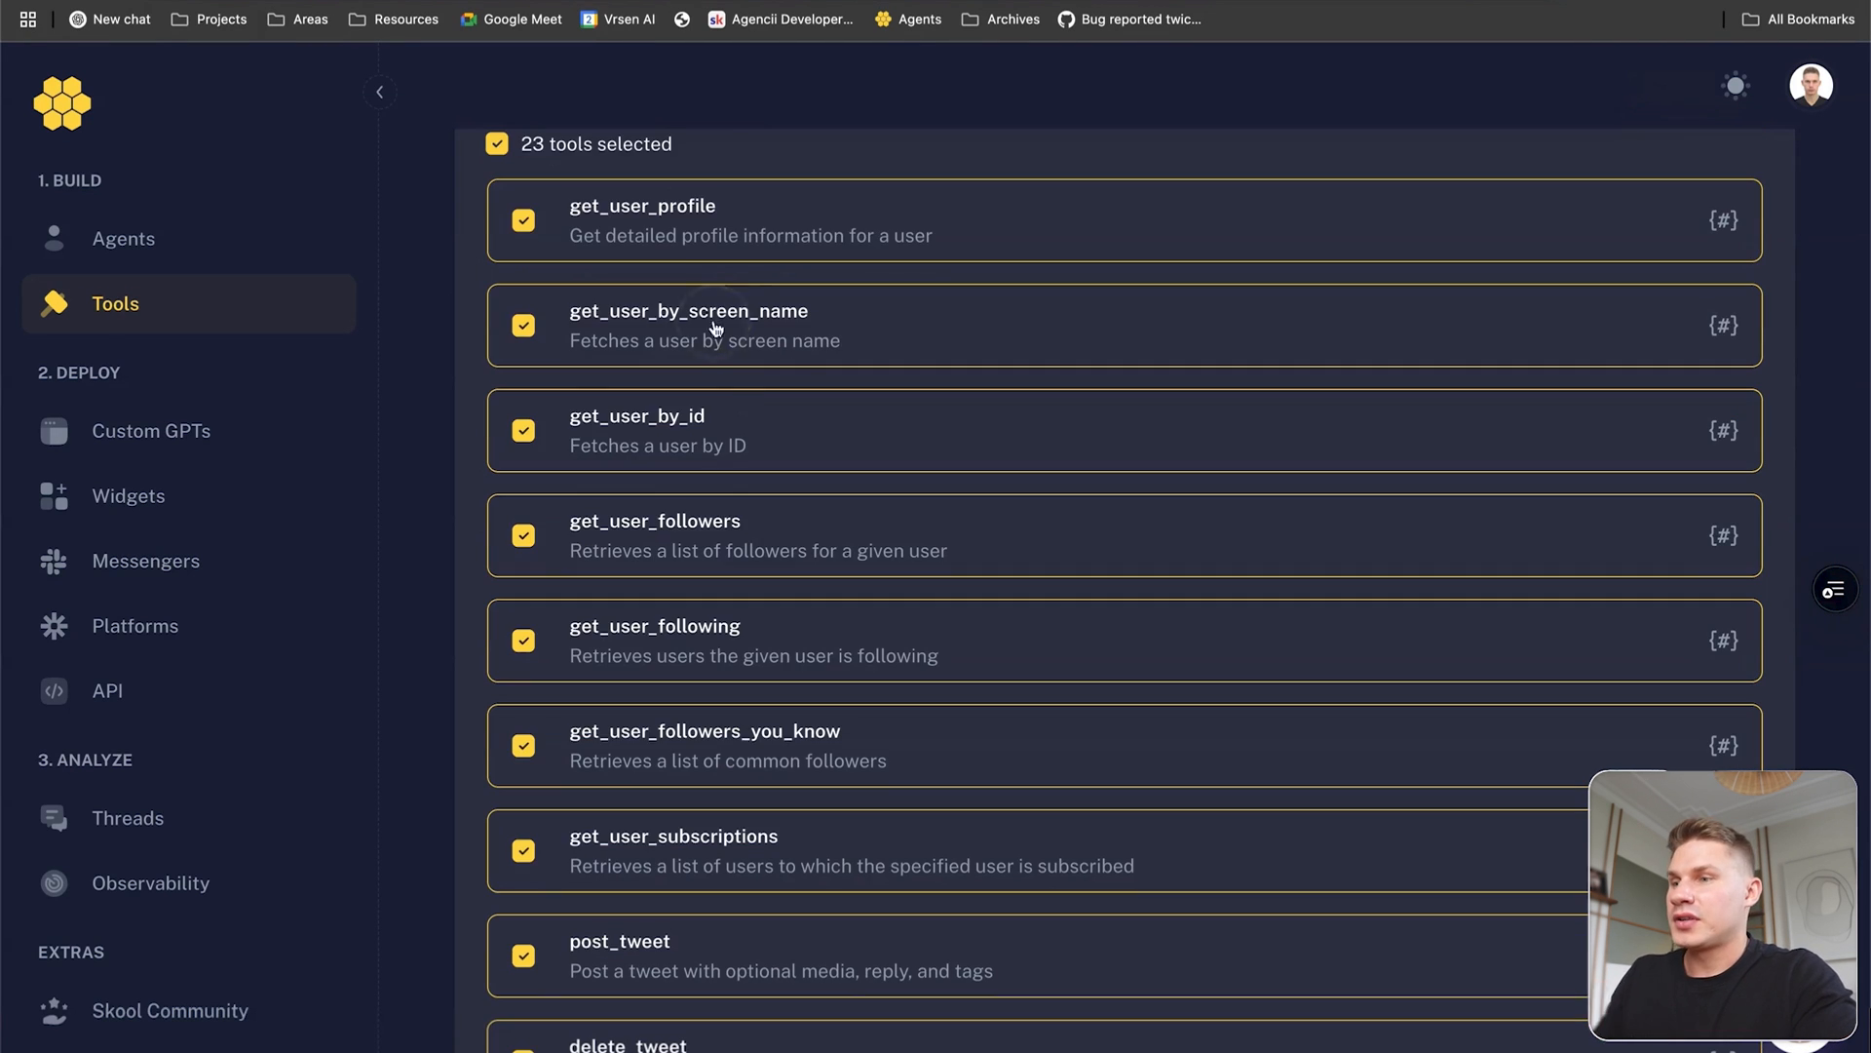
click(740, 232)
click(718, 314)
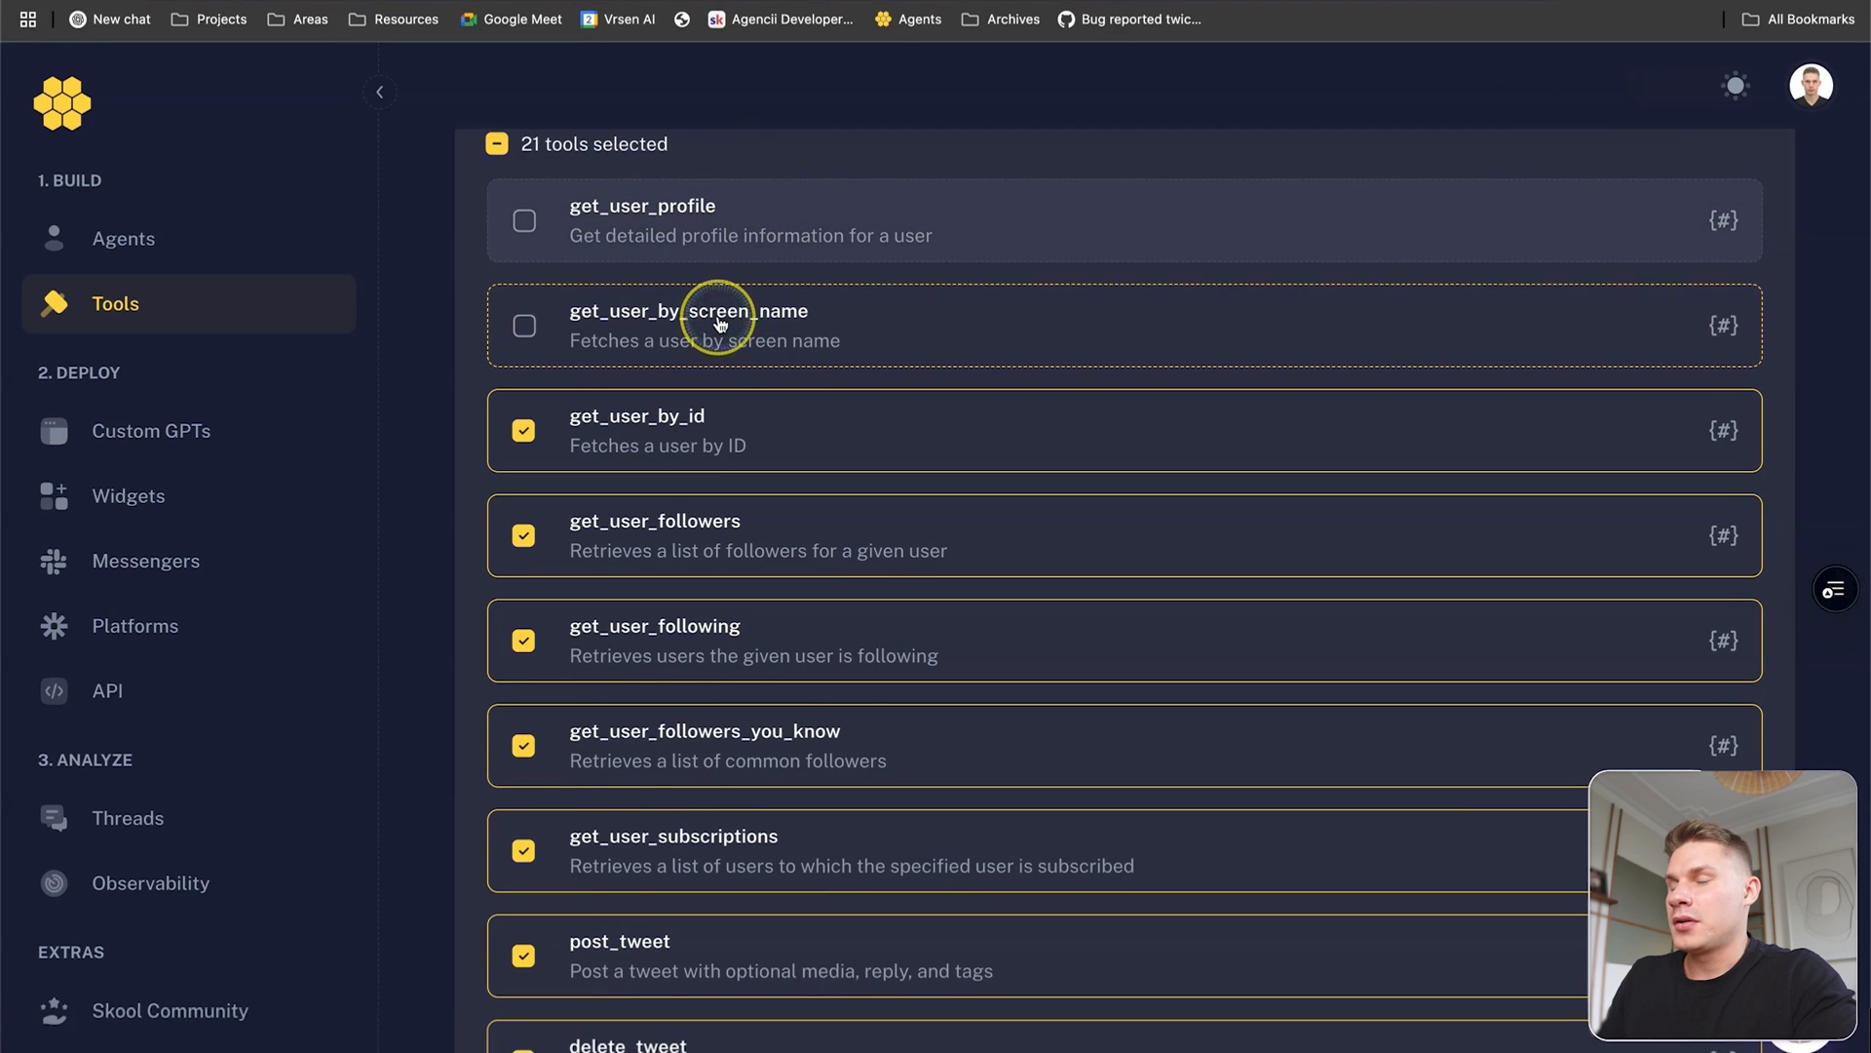
scroll(714, 318, down, 3)
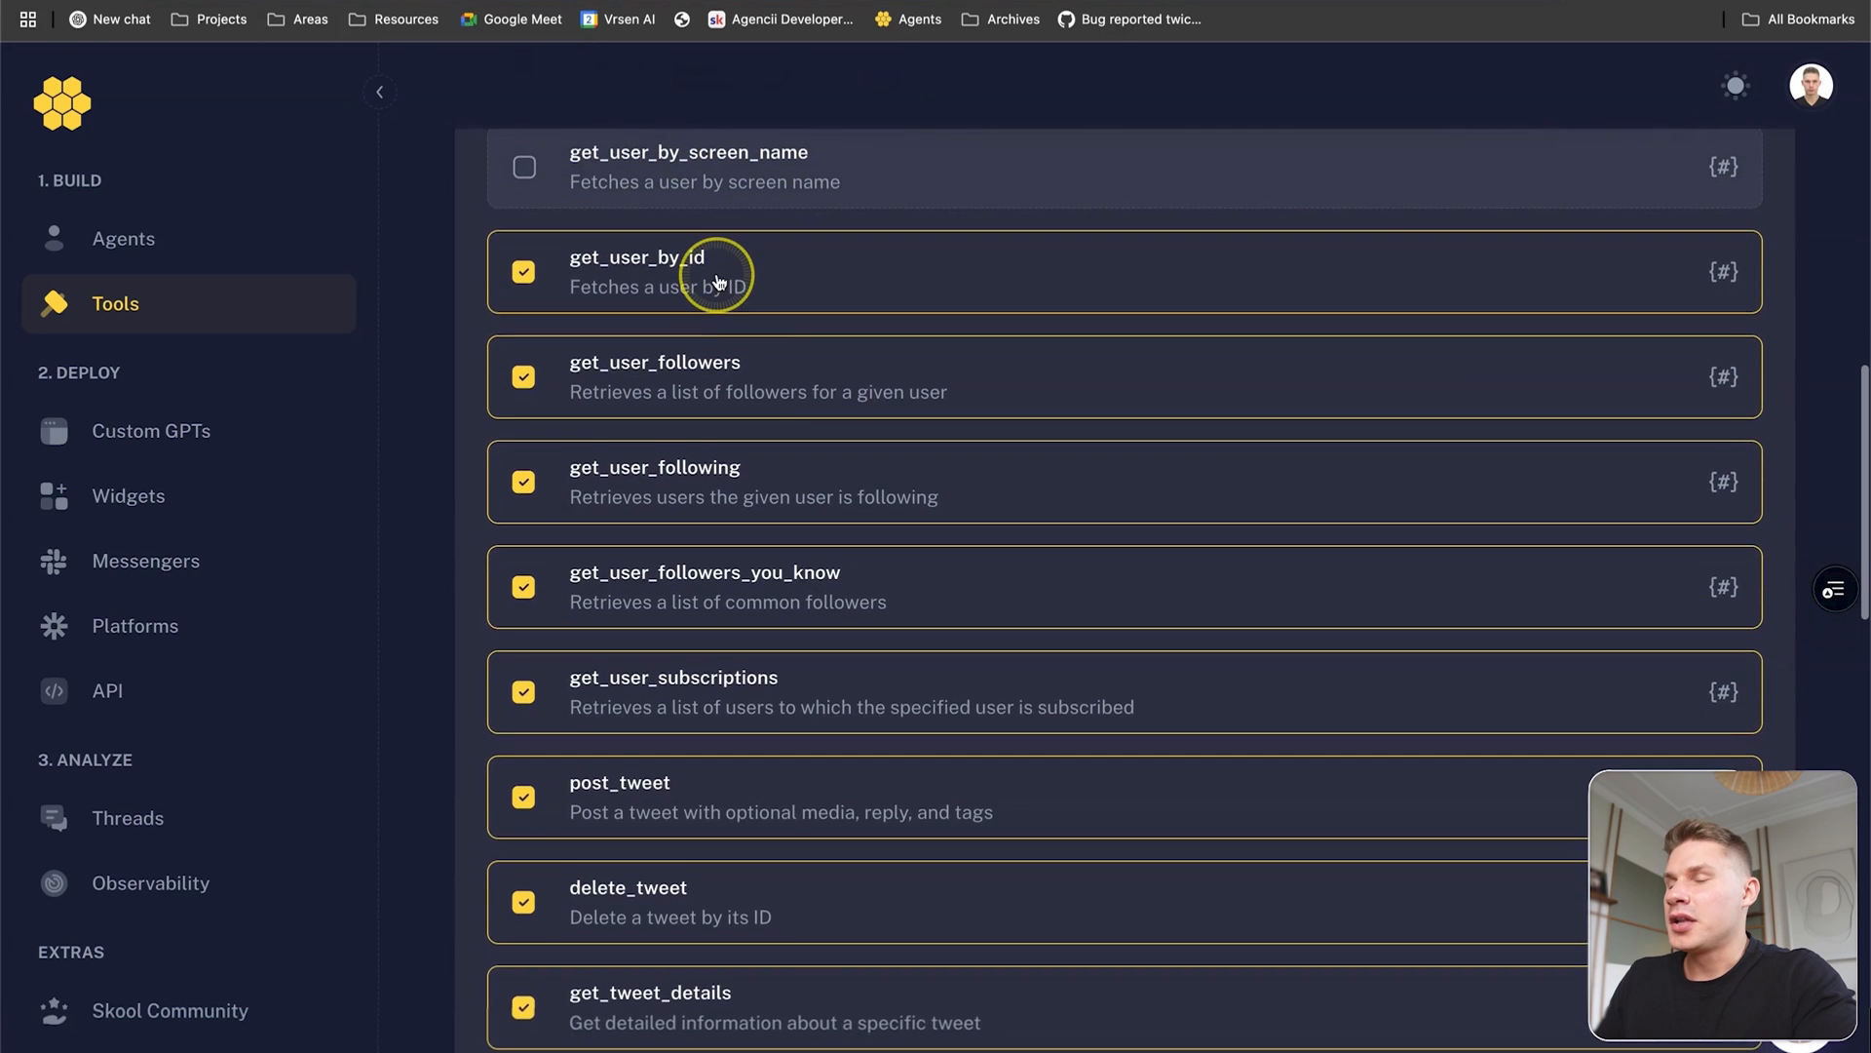
scroll(719, 283, up, 3)
click(497, 161)
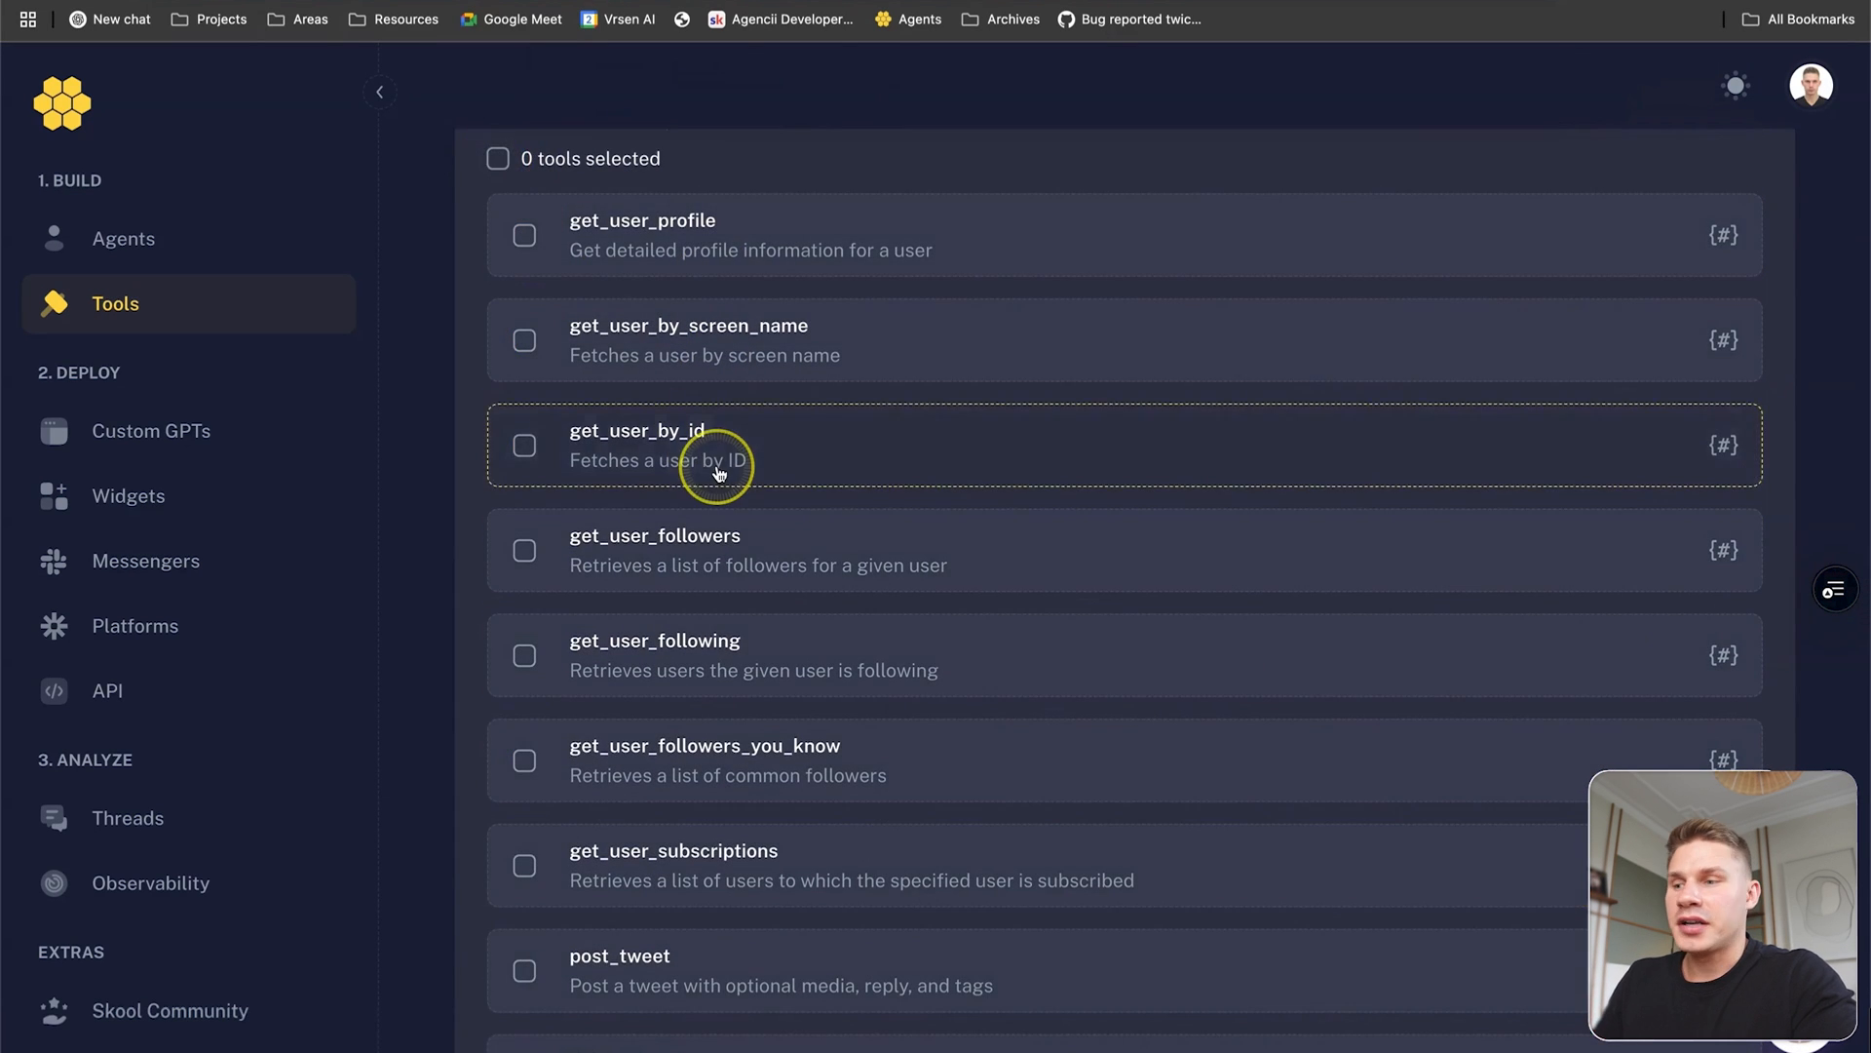
Enable only the get_timeline, get_latest_timeline, search_twitter and get_trends tools for the Twitter MCP tool.
scroll(718, 468, down, 10)
scroll(718, 472, down, 20)
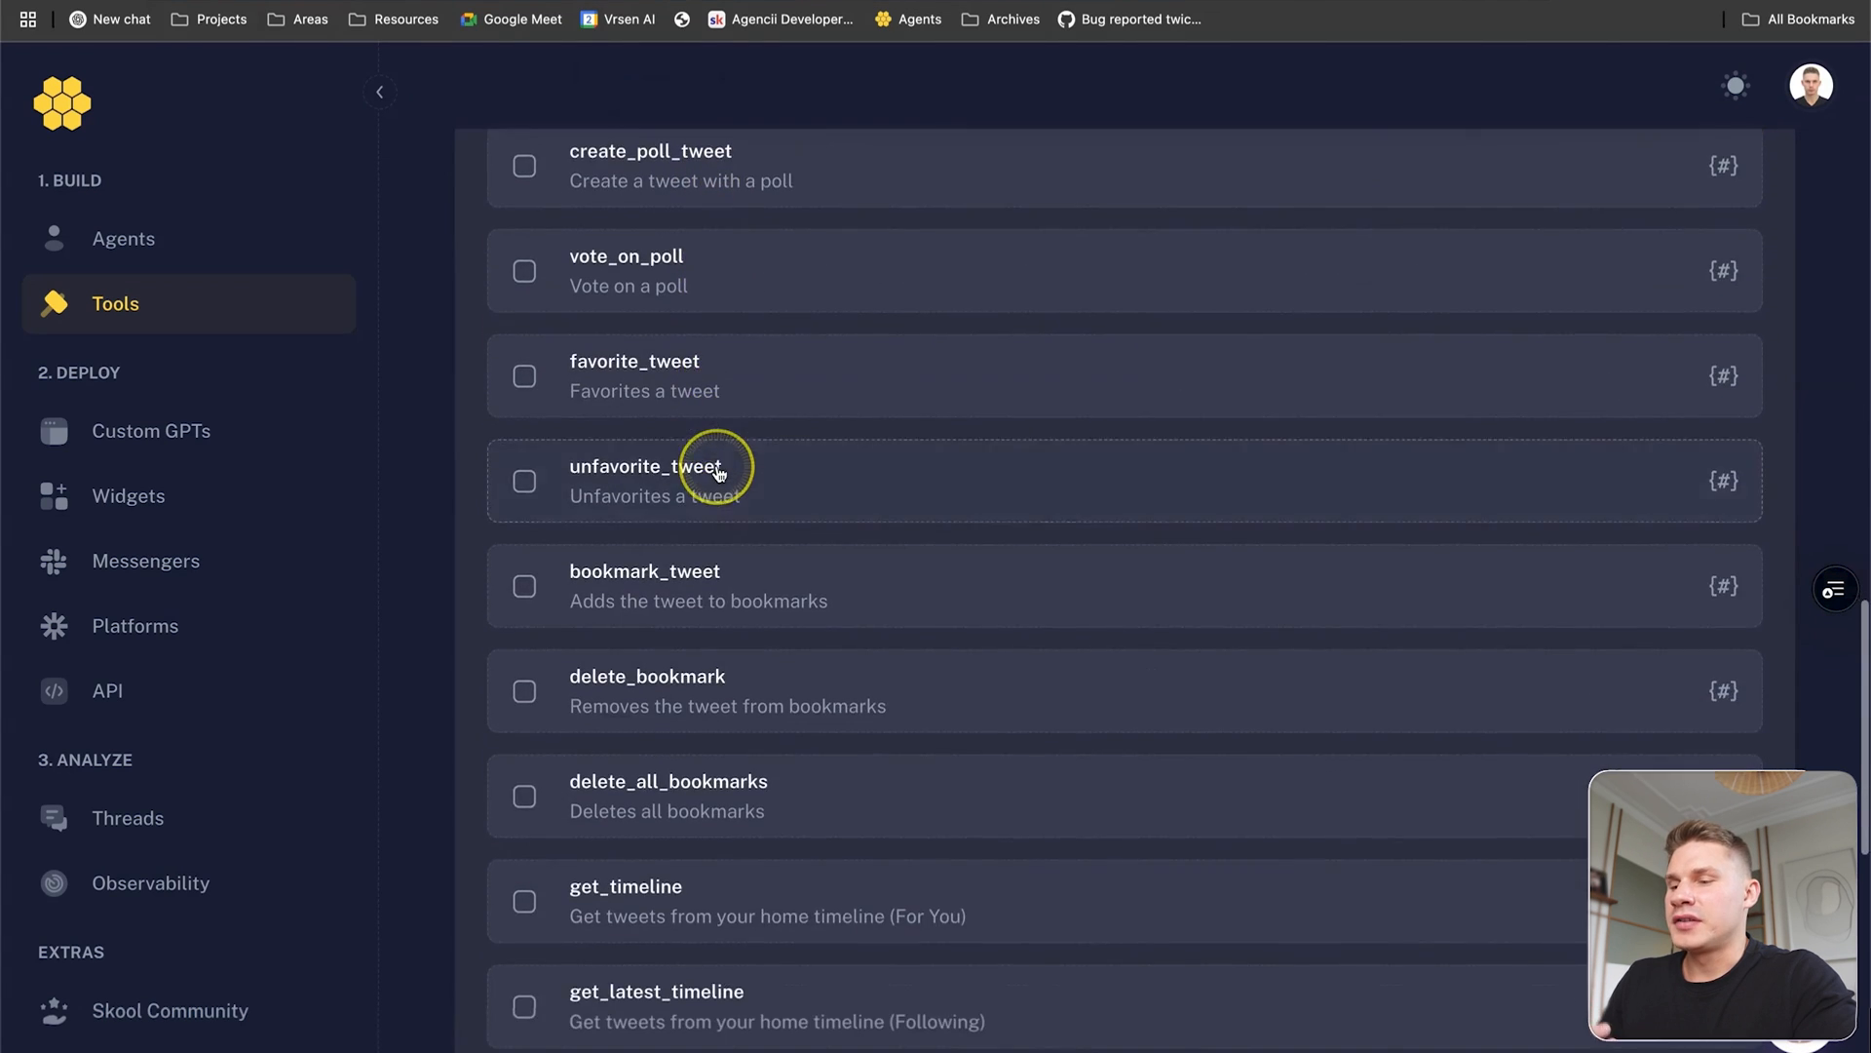
scroll(719, 473, down, 8)
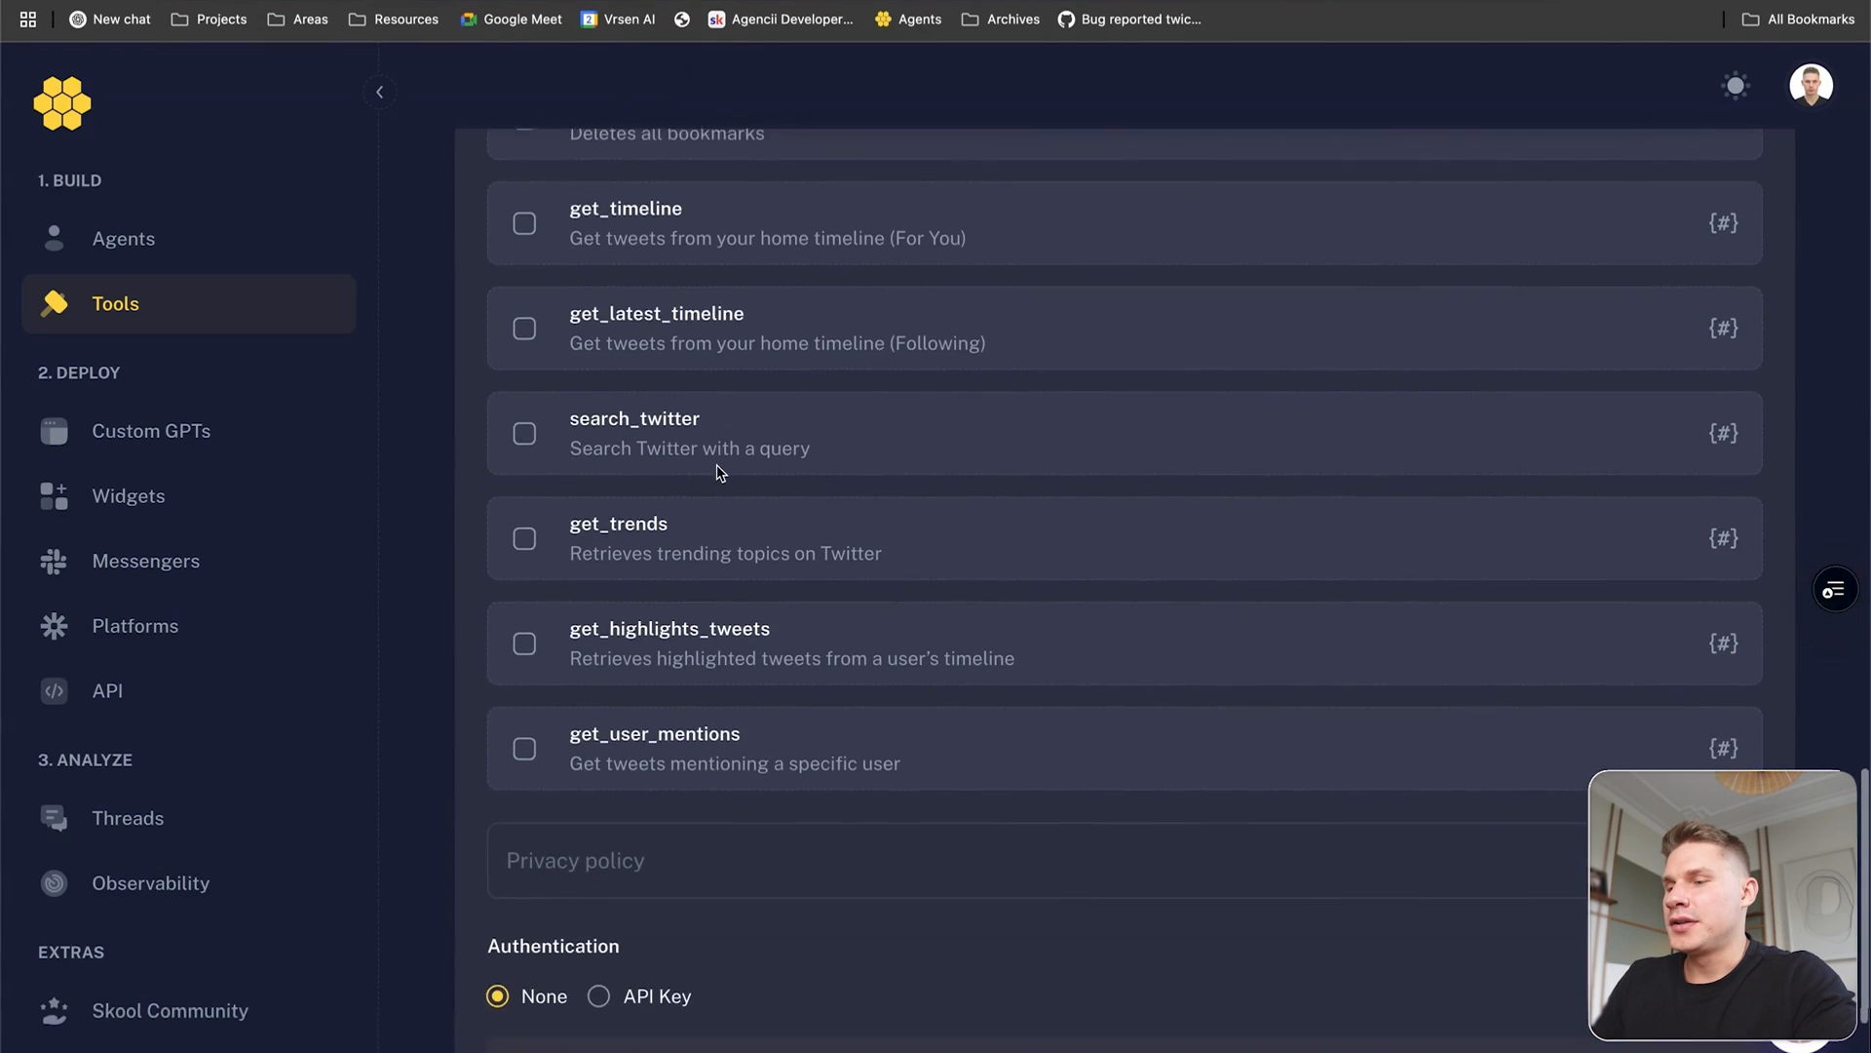
click(702, 468)
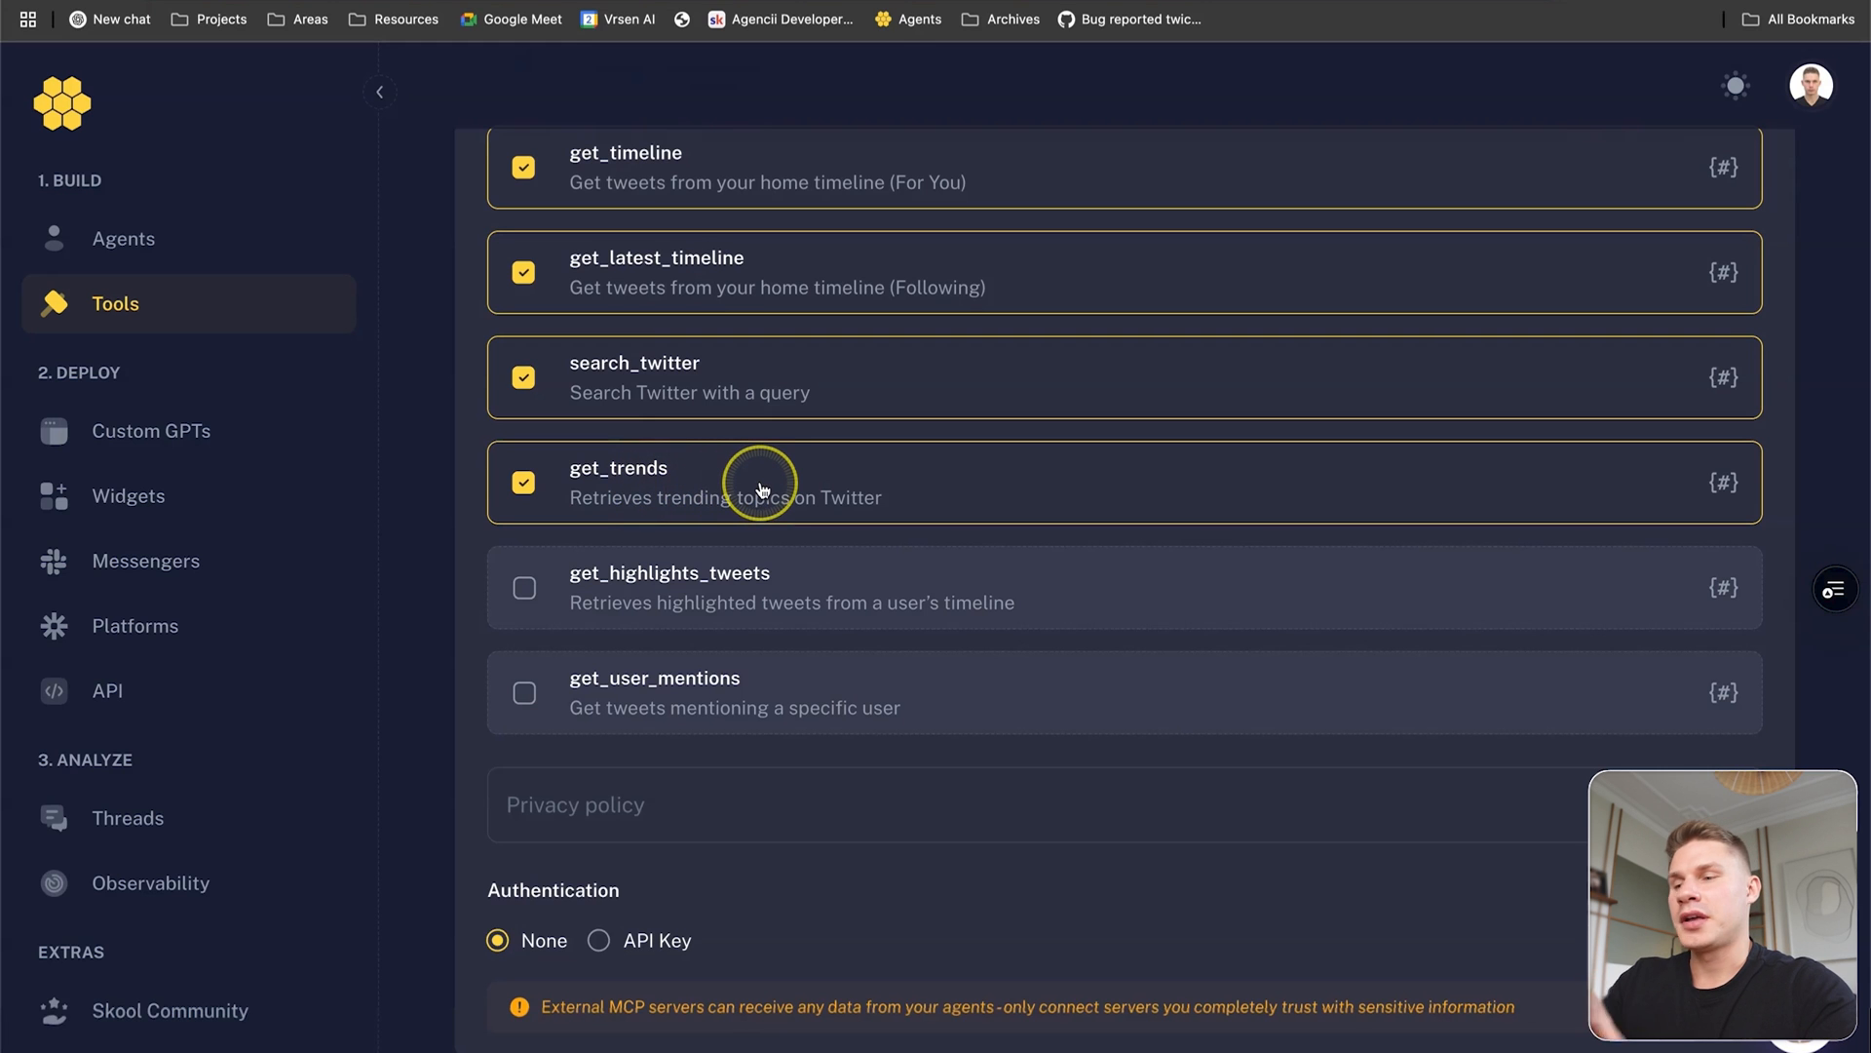
scroll(780, 516, down, 3)
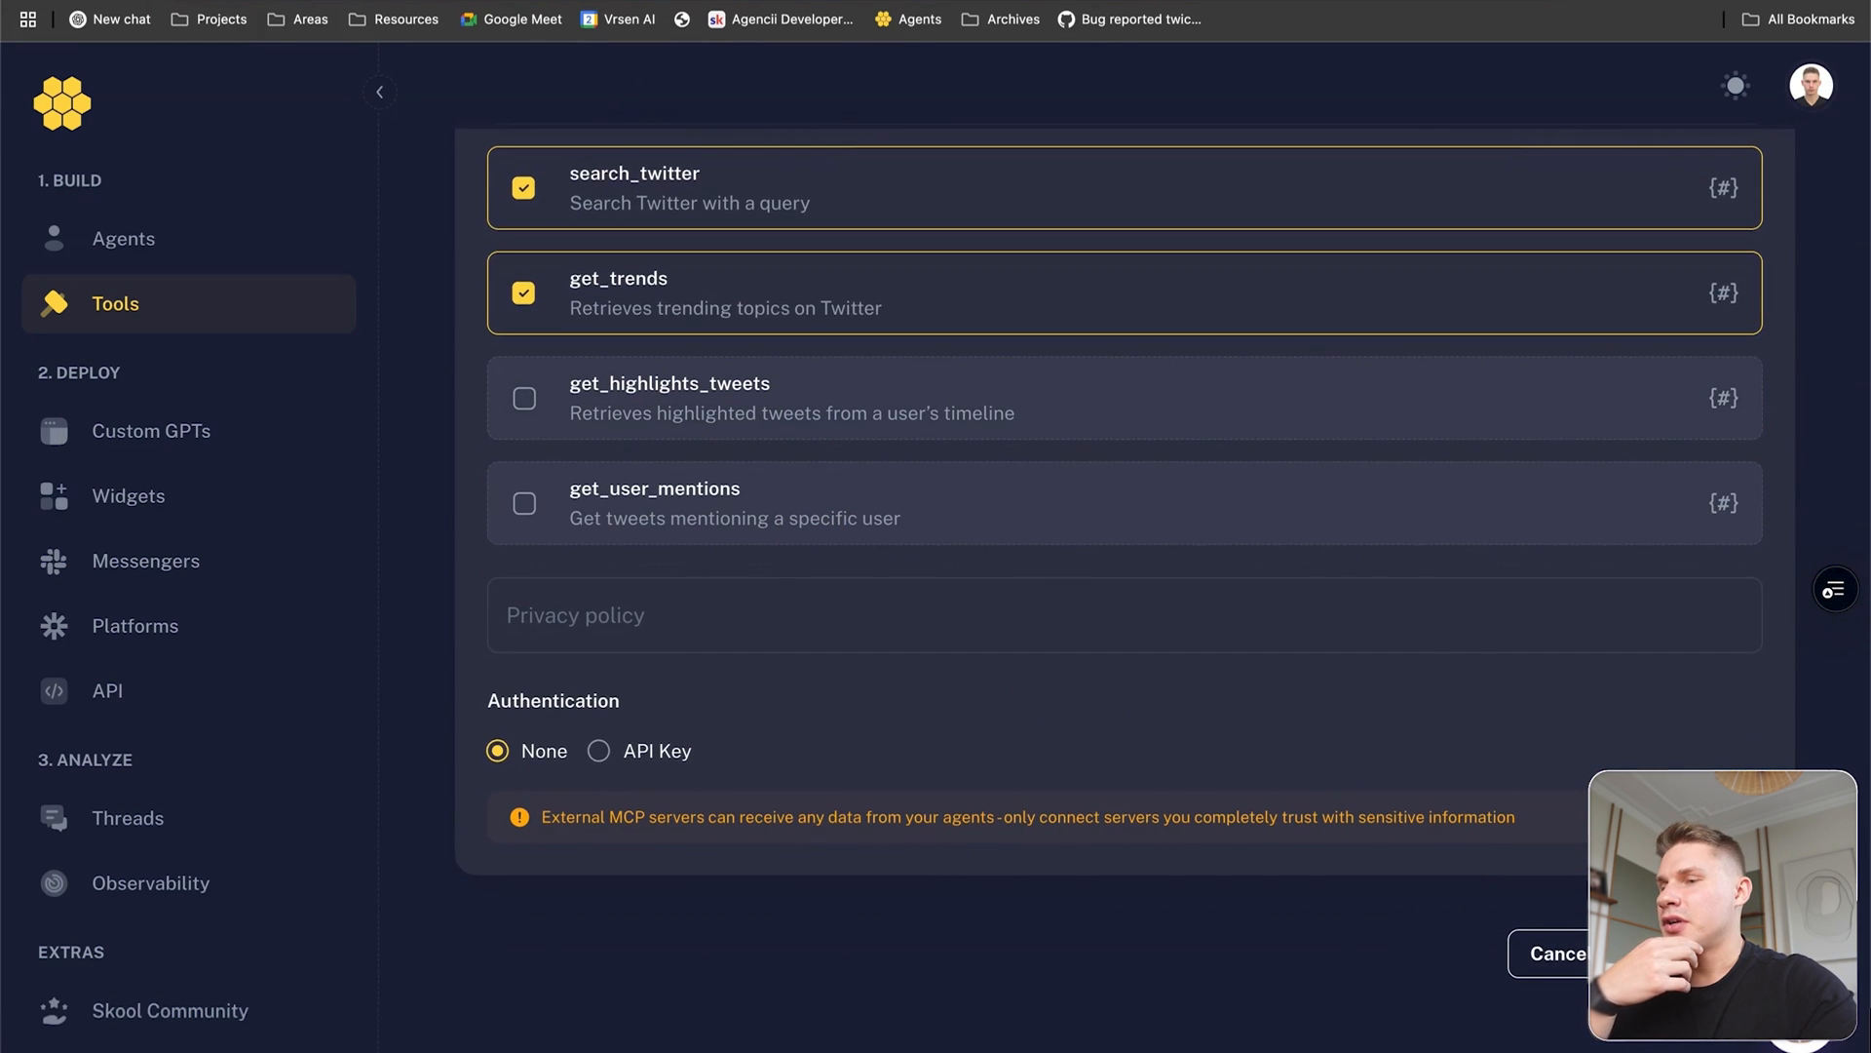
Save the Twitter MCP tool with its enabled functions.
click(1716, 953)
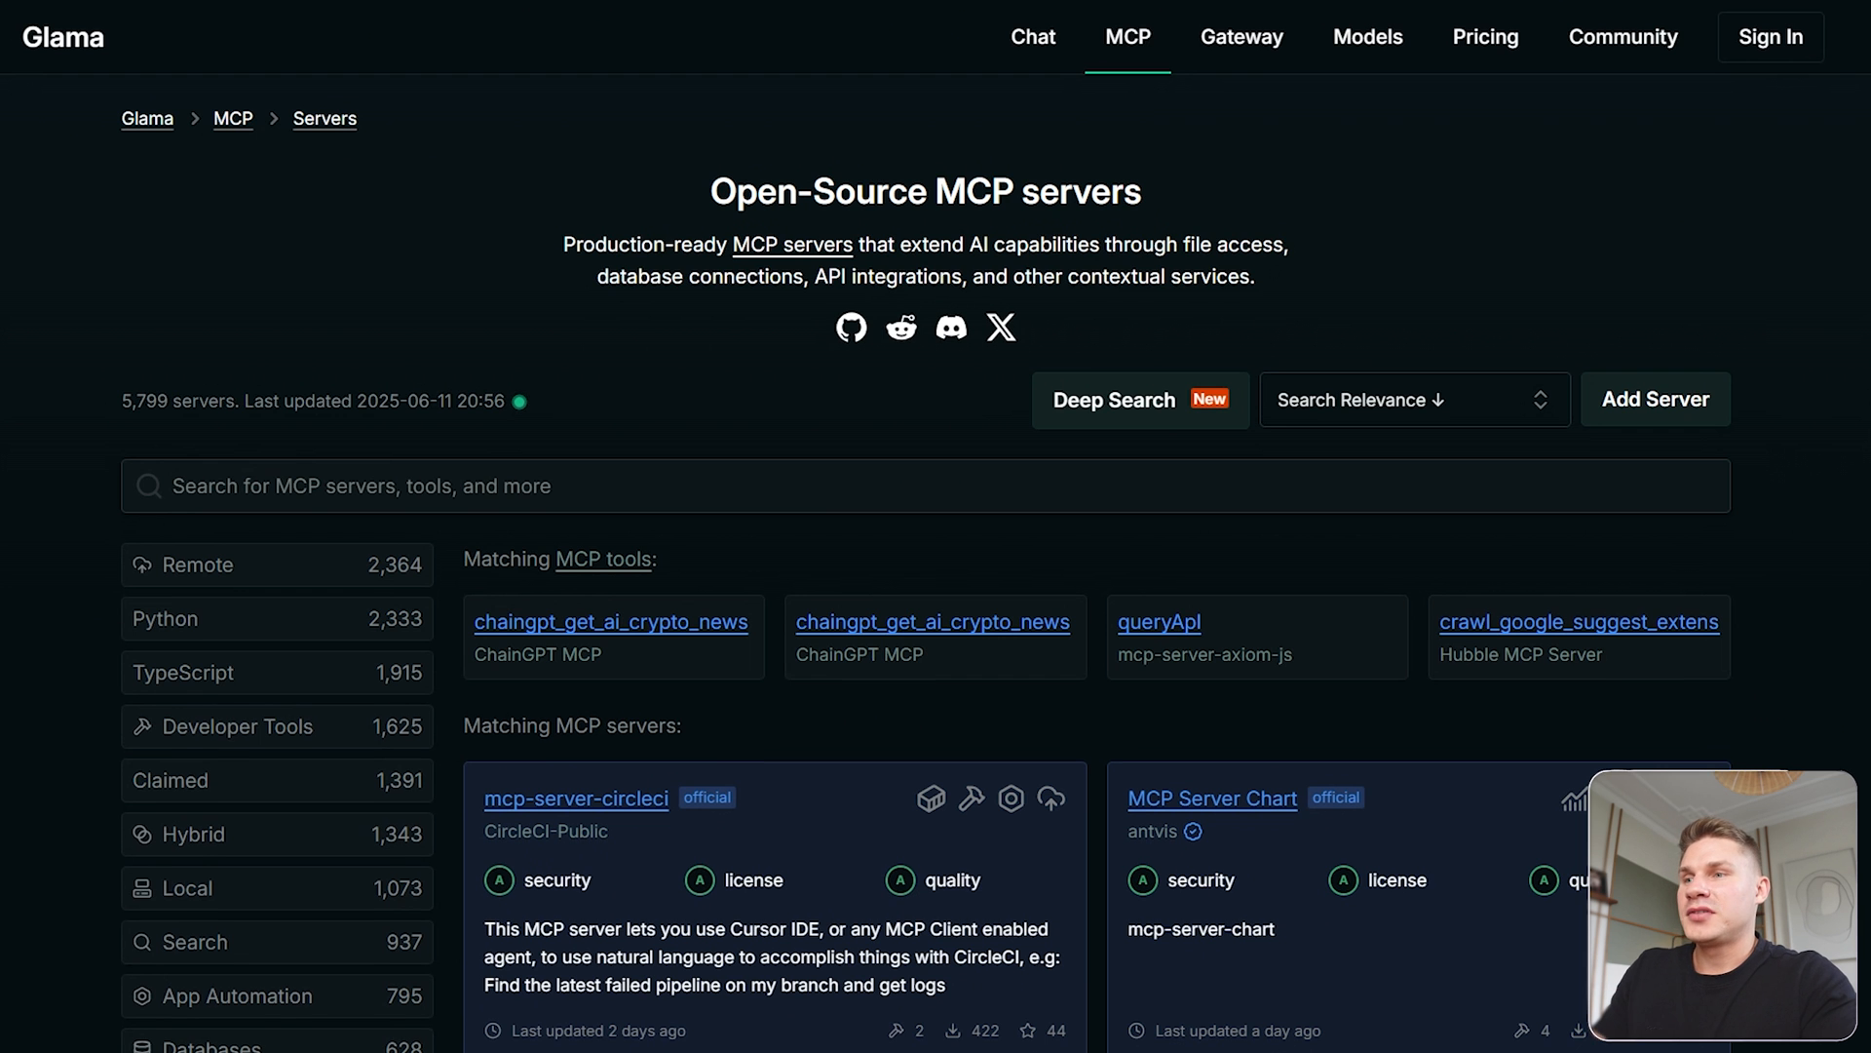
scroll(926, 573, down, 3)
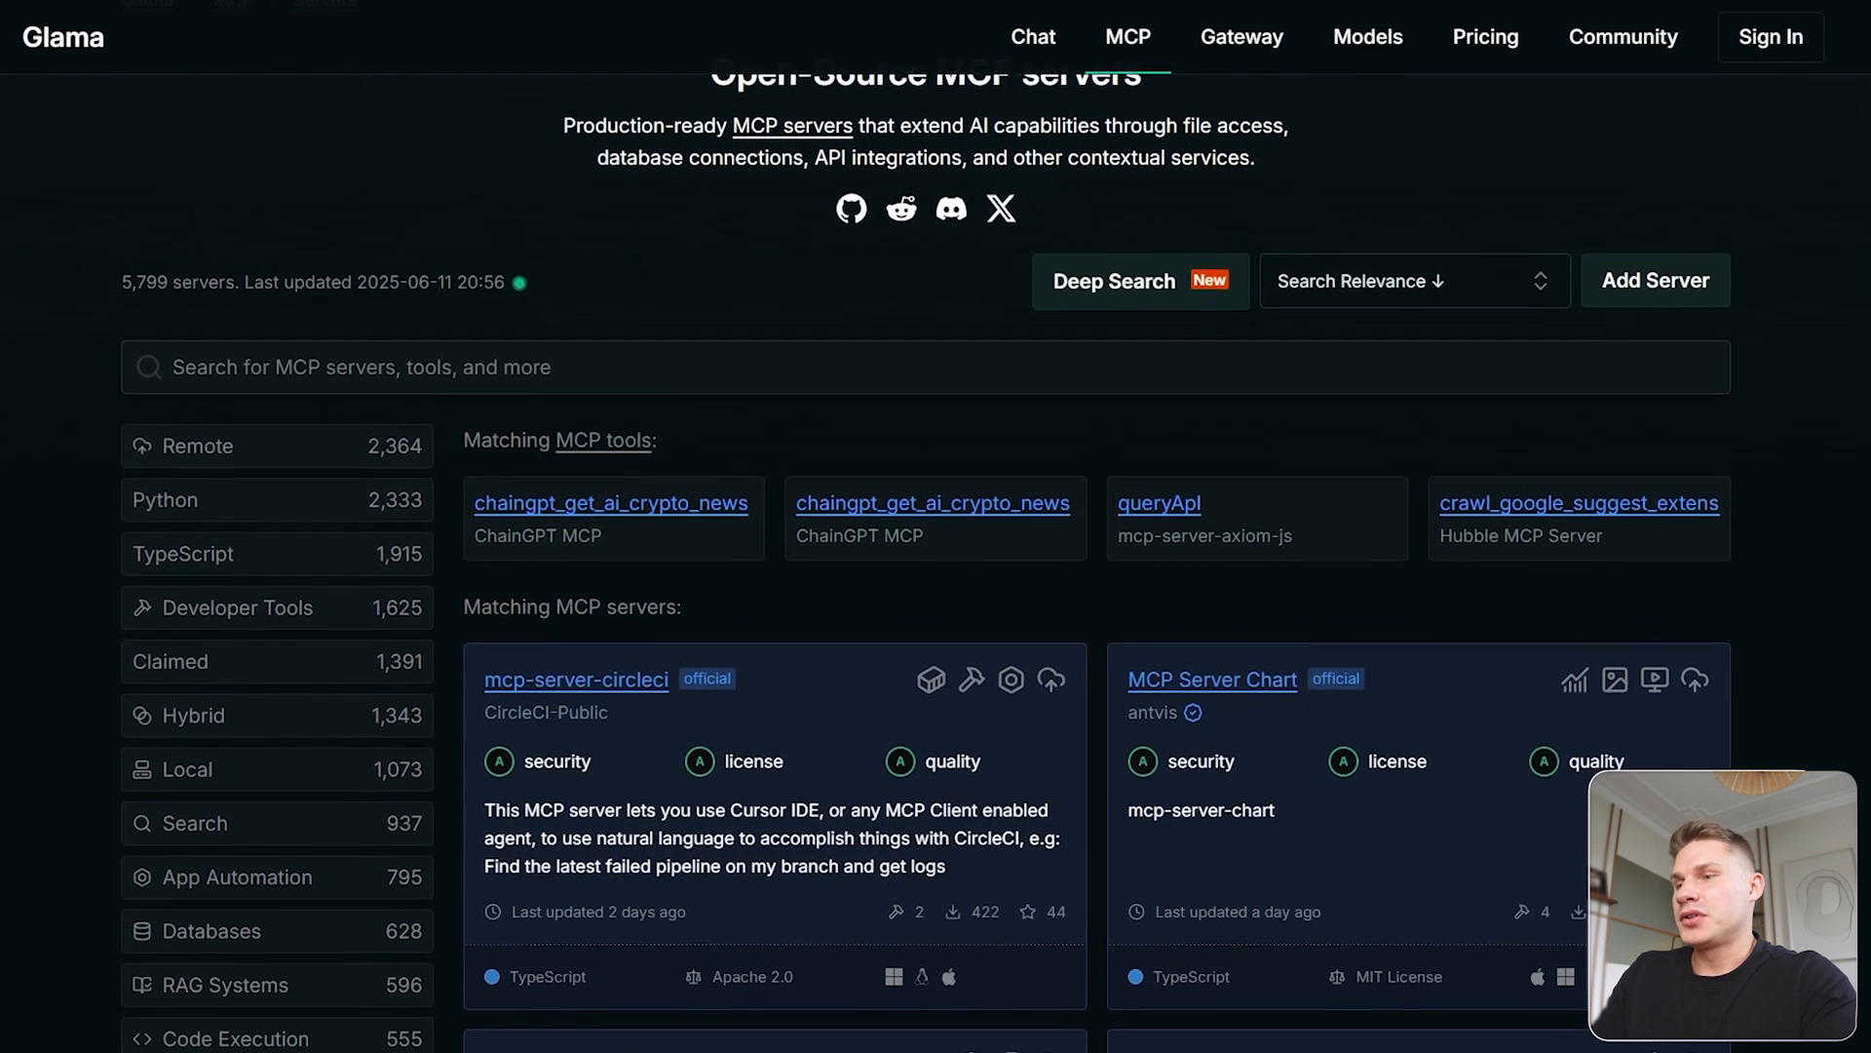
scroll(926, 573, down, 3)
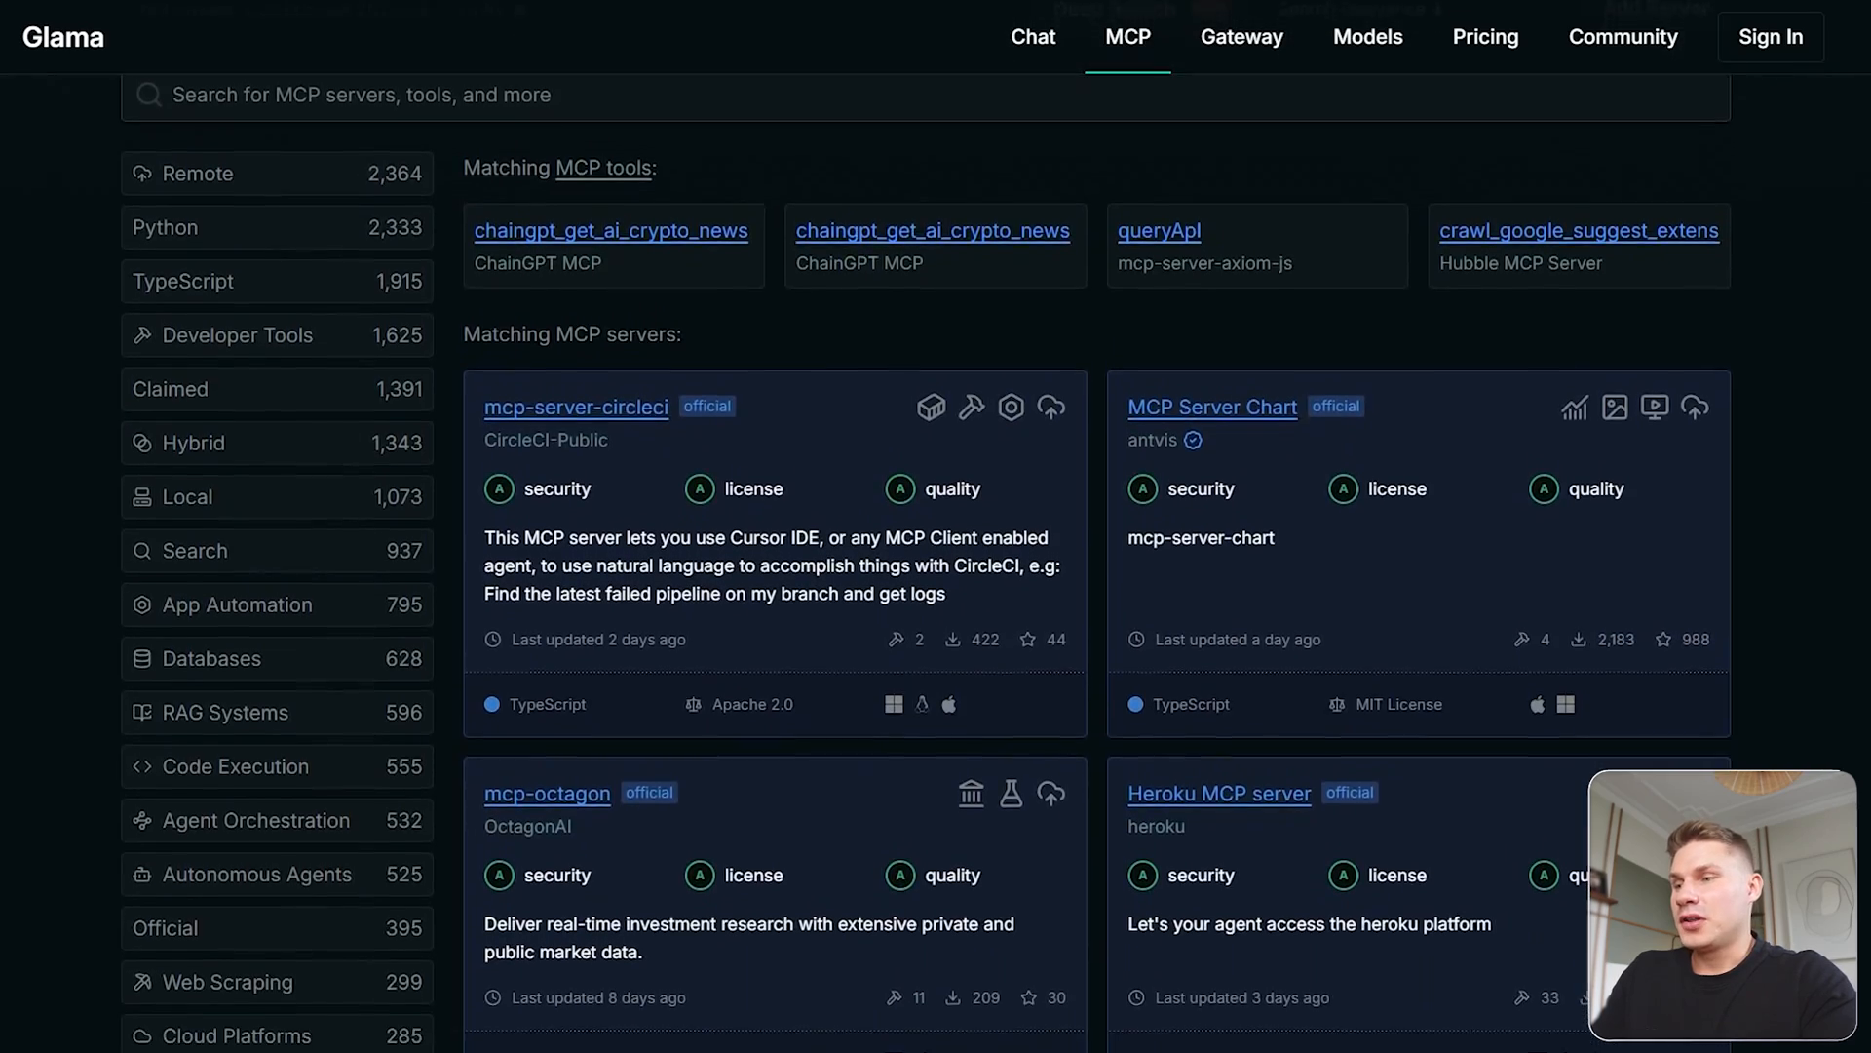
scroll(926, 573, down, 3)
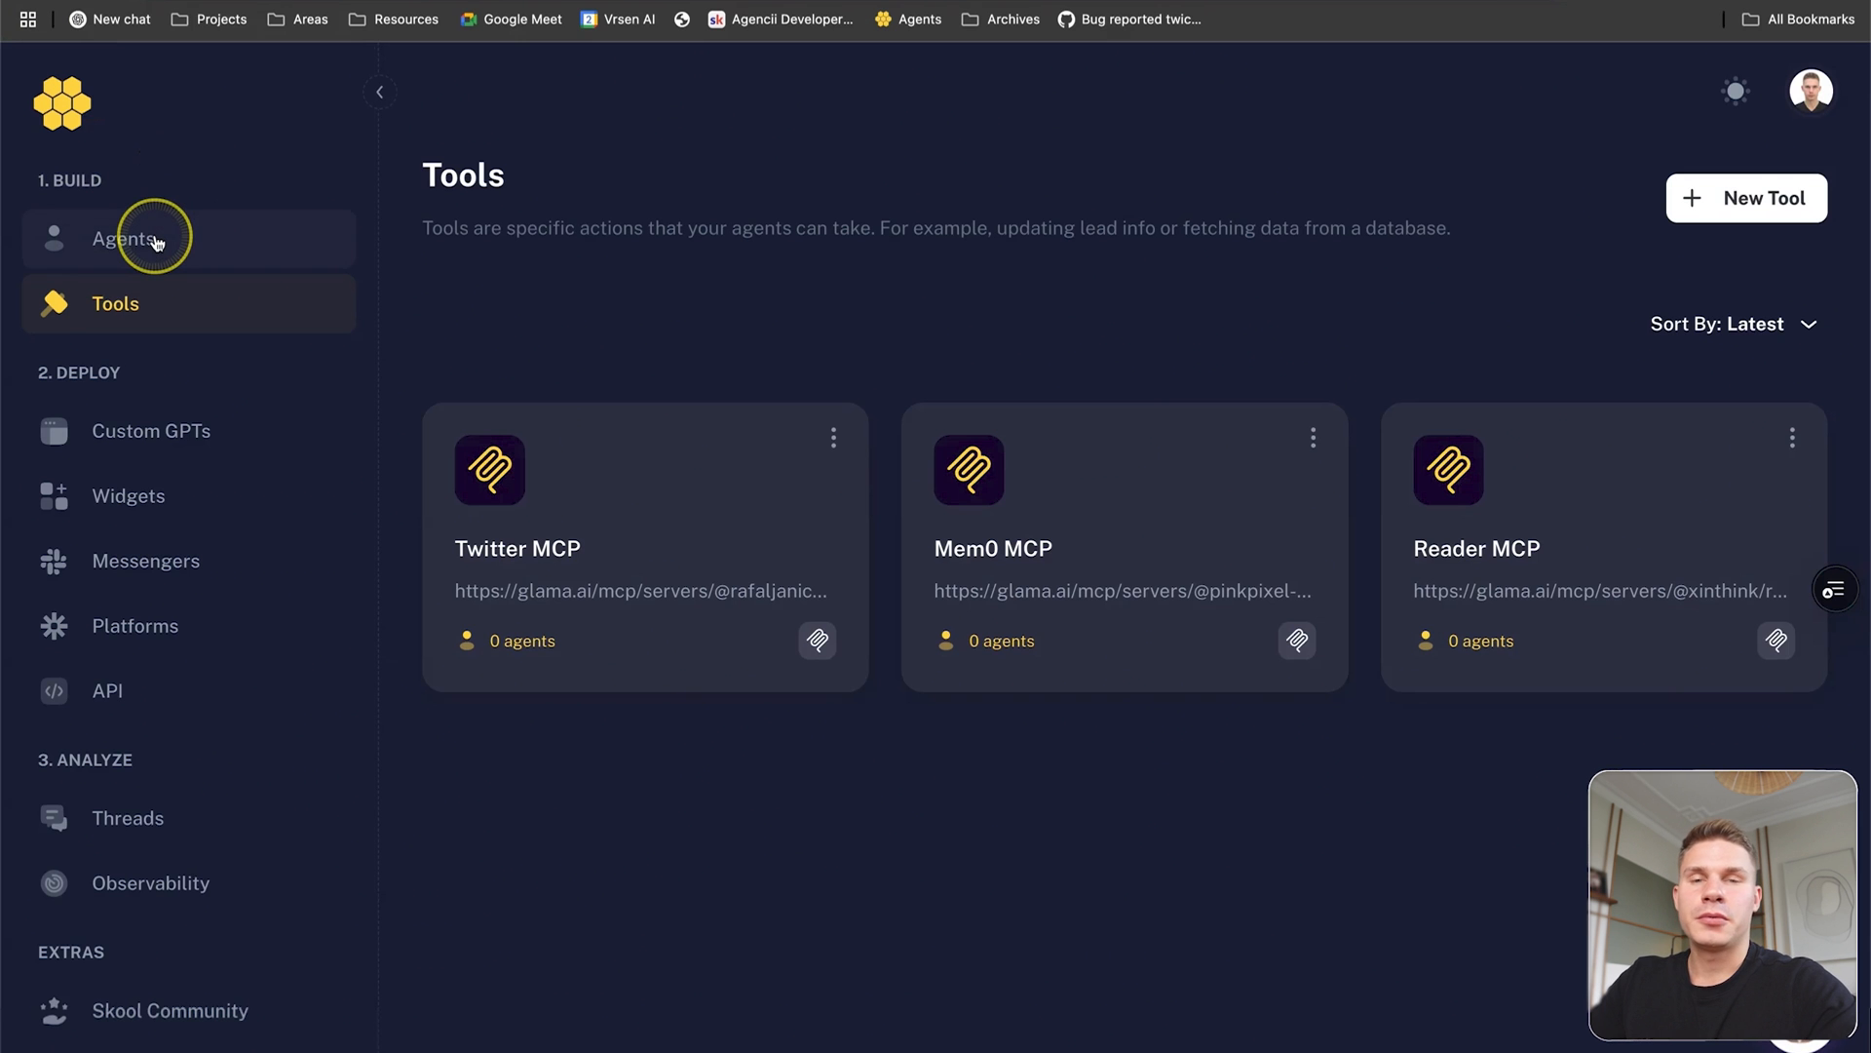
Create a new agent in Agencii using the OpenAI key named "test".
click(156, 241)
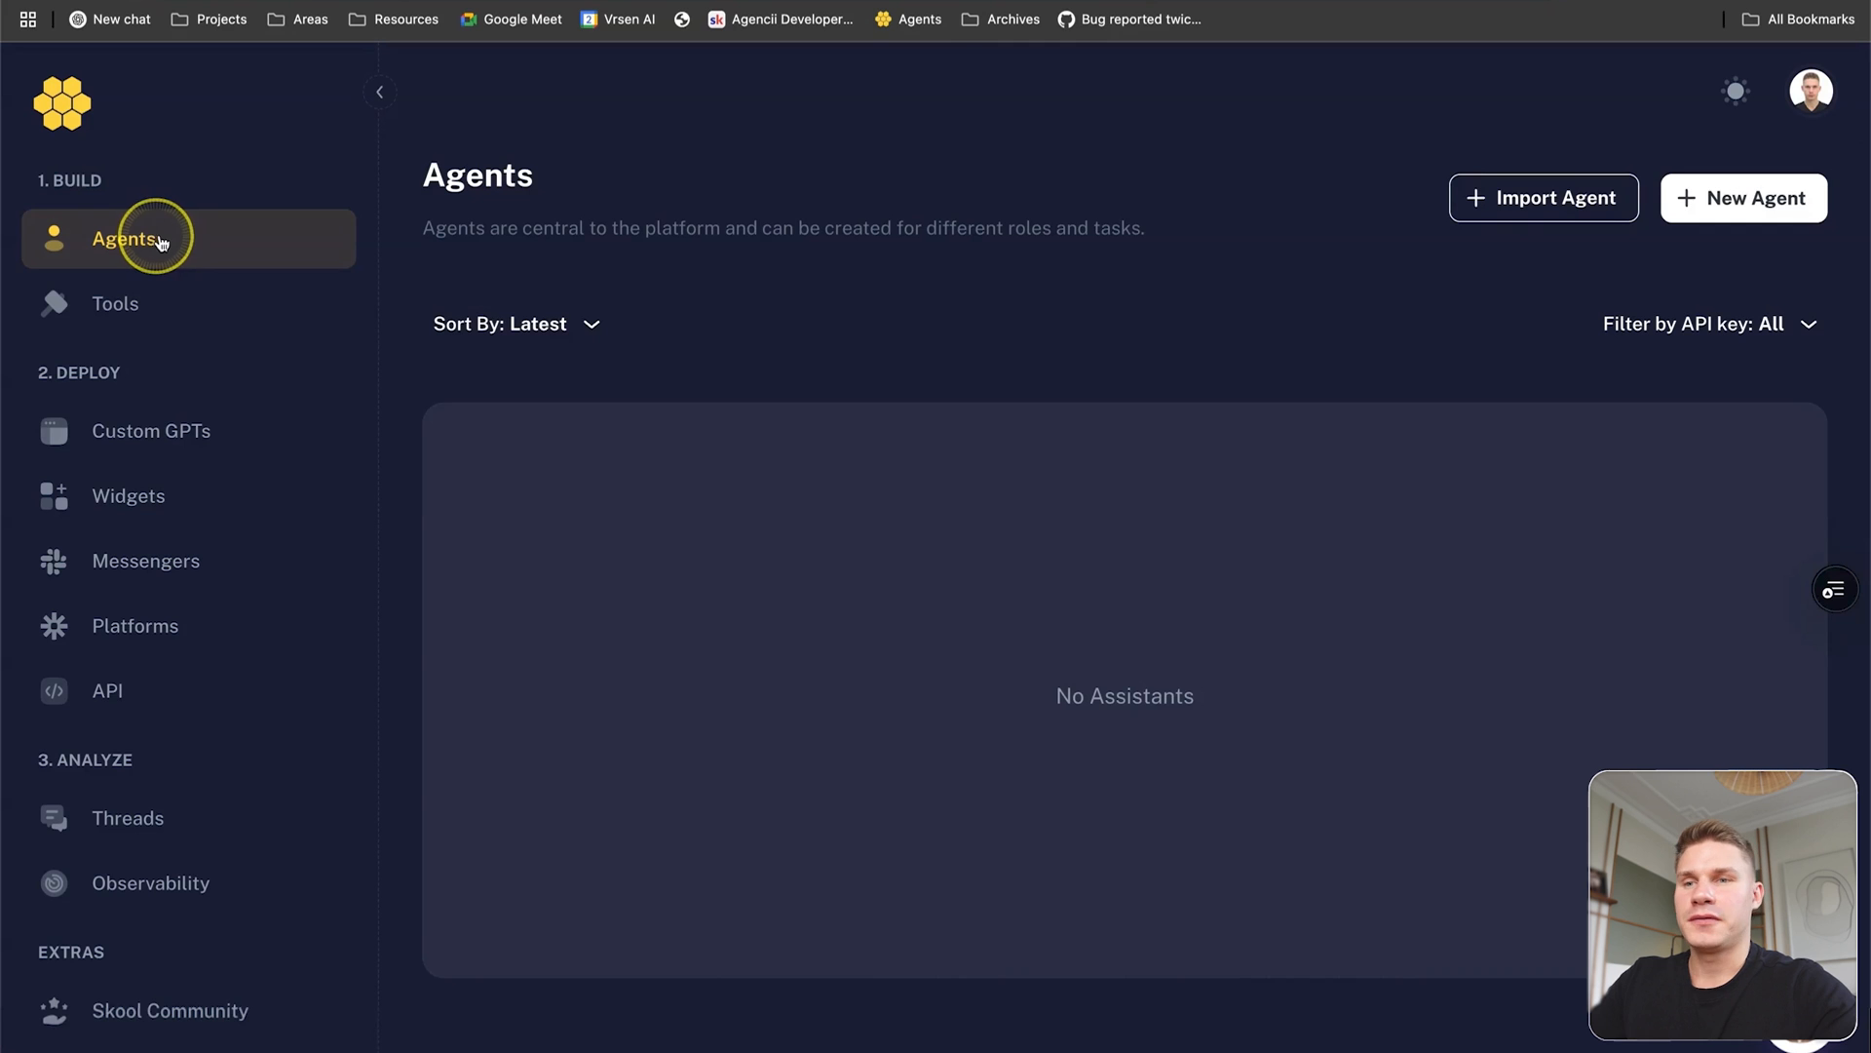
click(1739, 209)
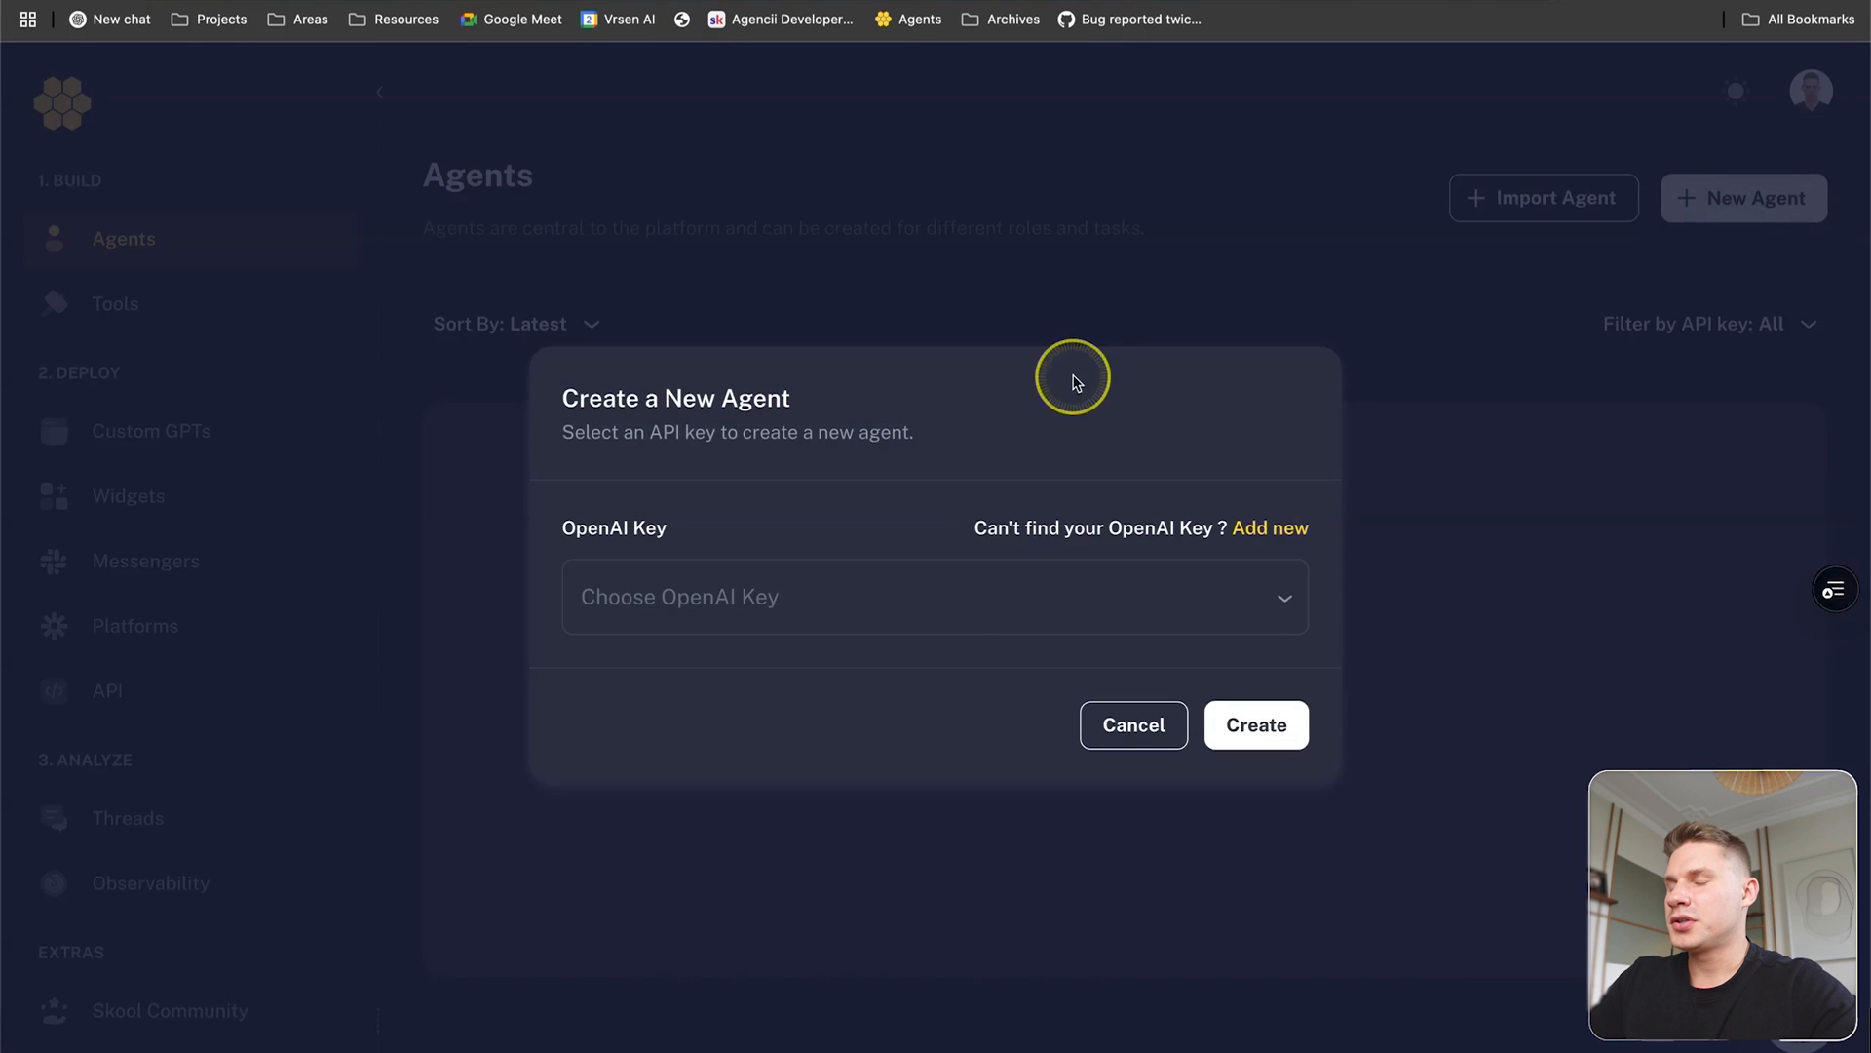
click(965, 597)
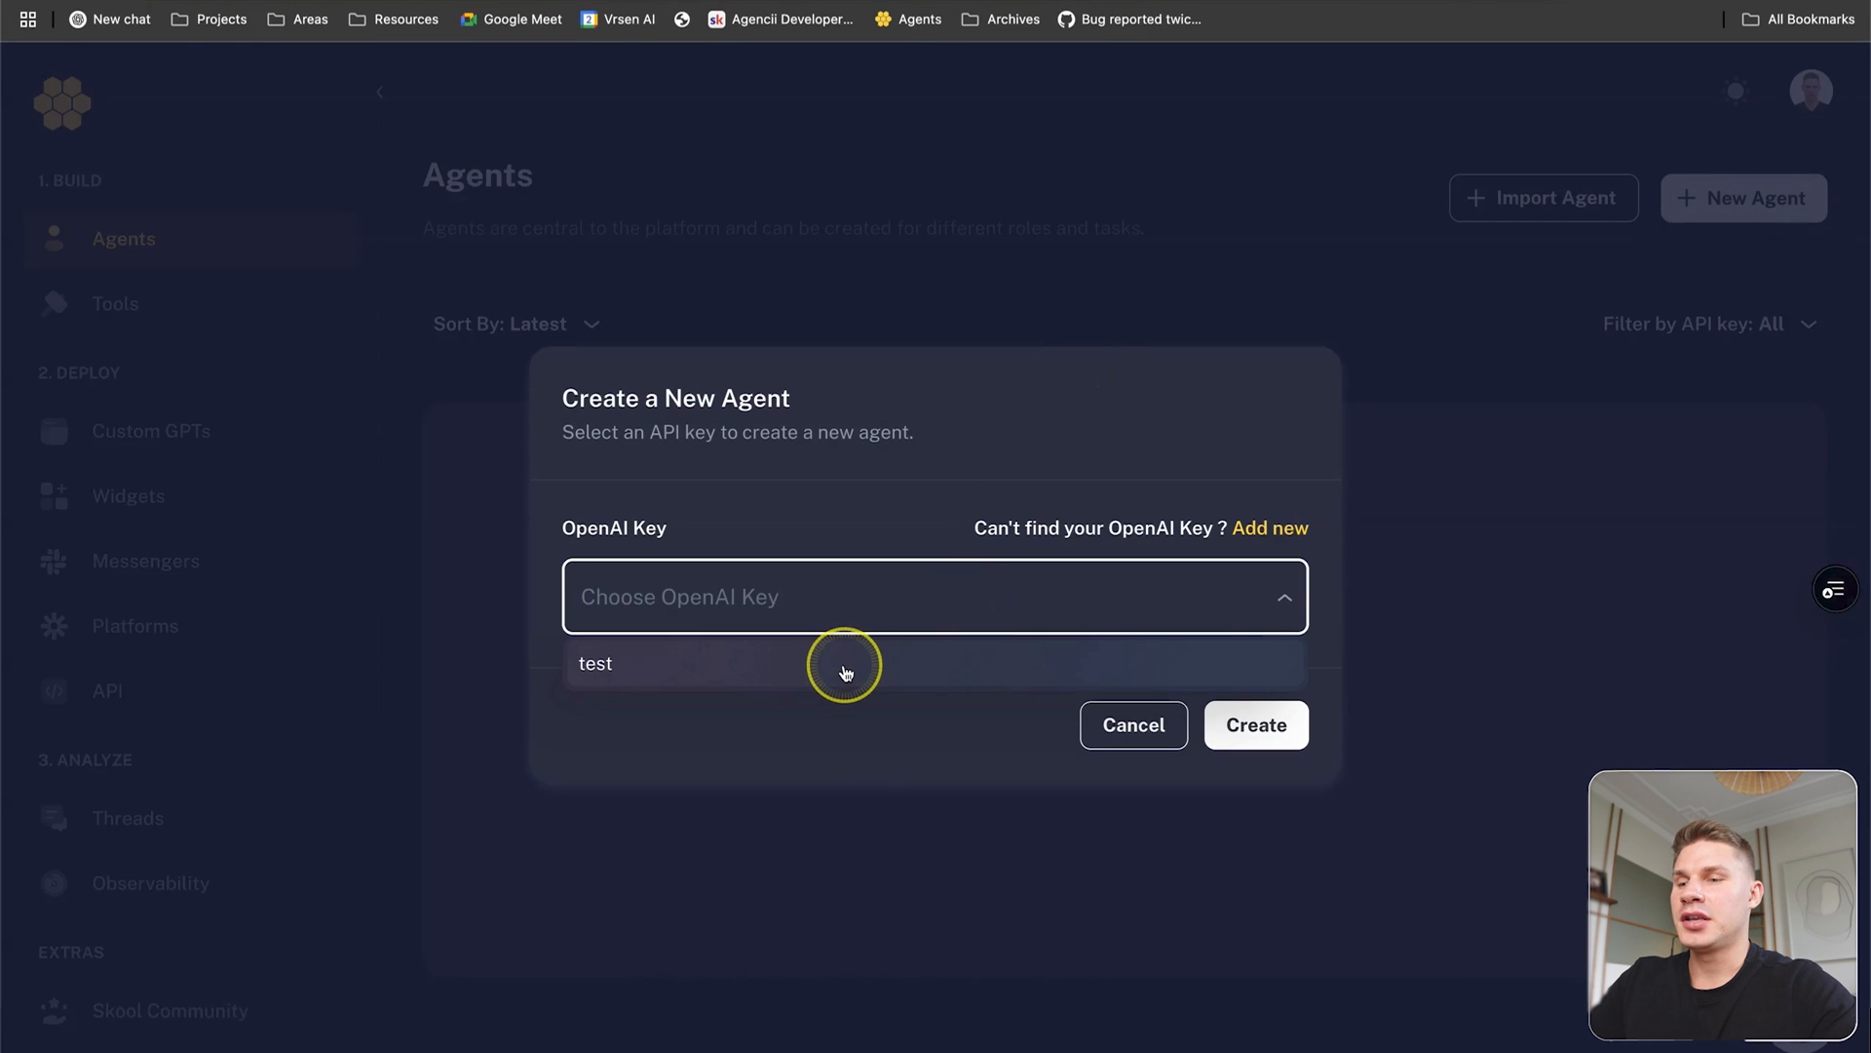
click(841, 663)
click(1270, 529)
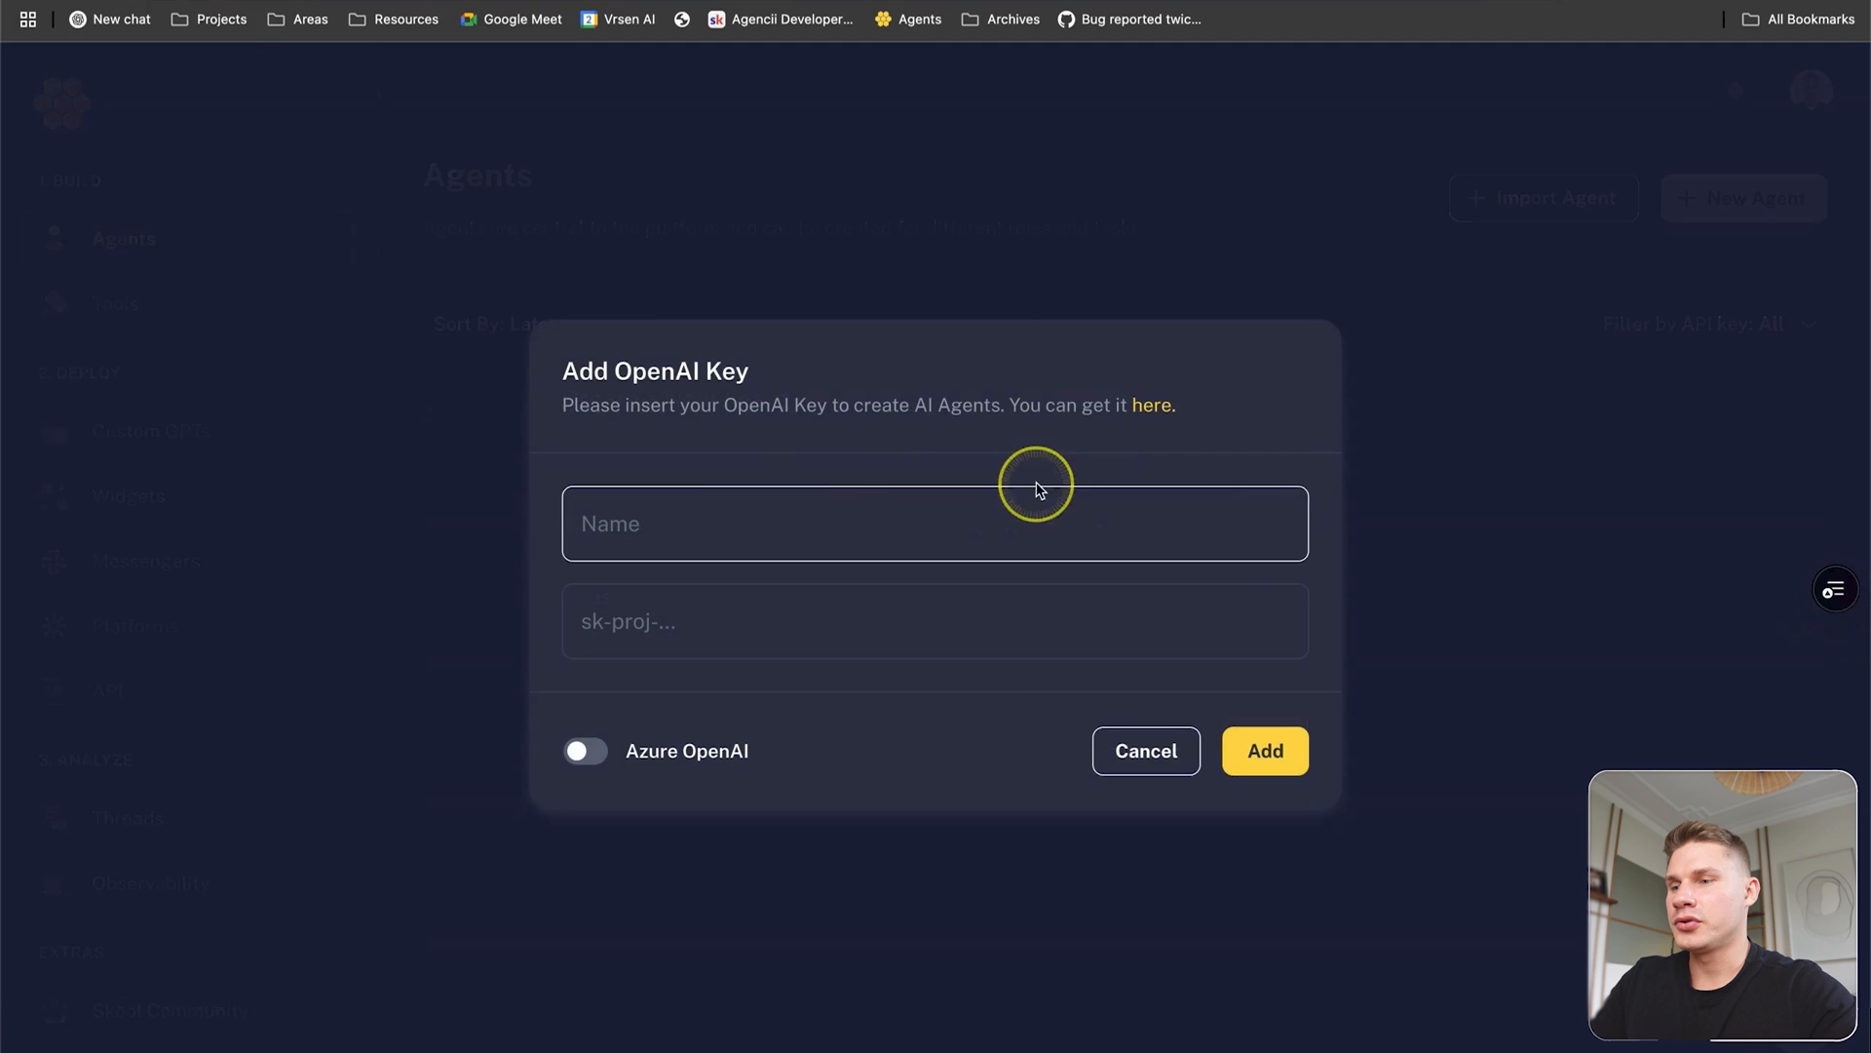
click(1151, 751)
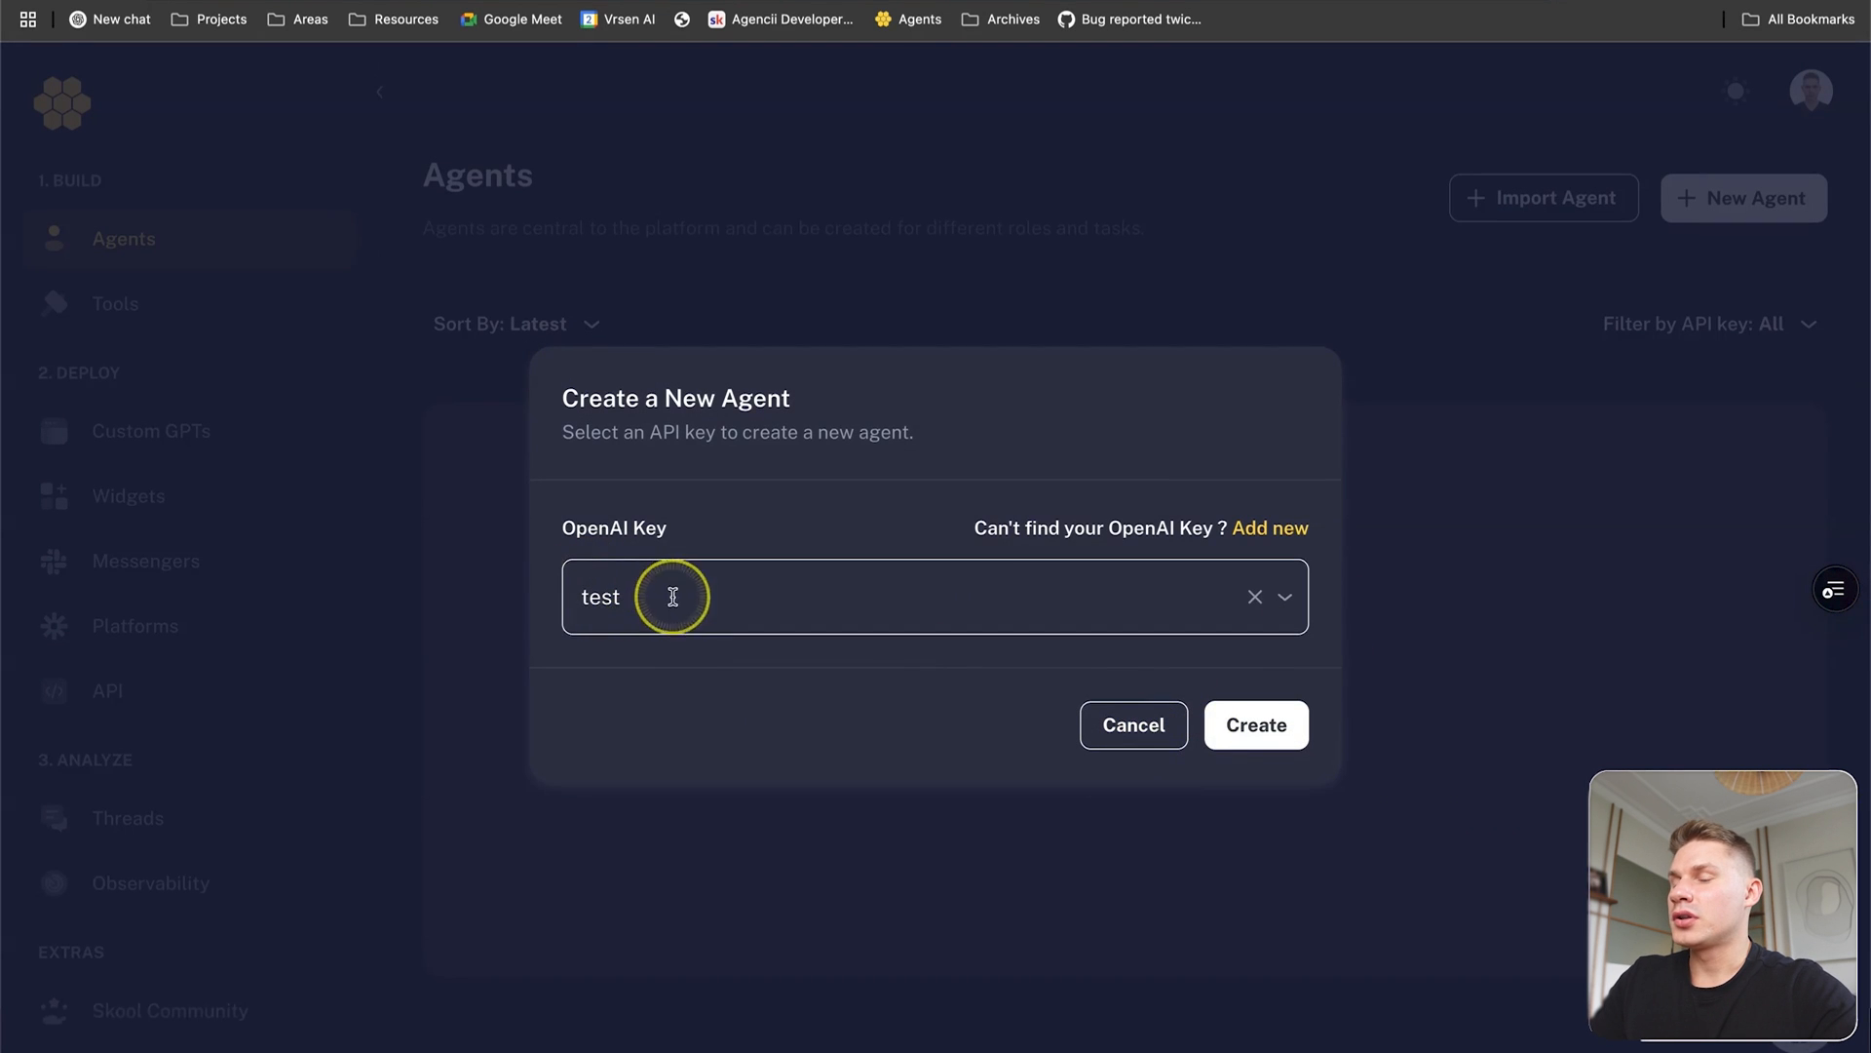
click(1278, 732)
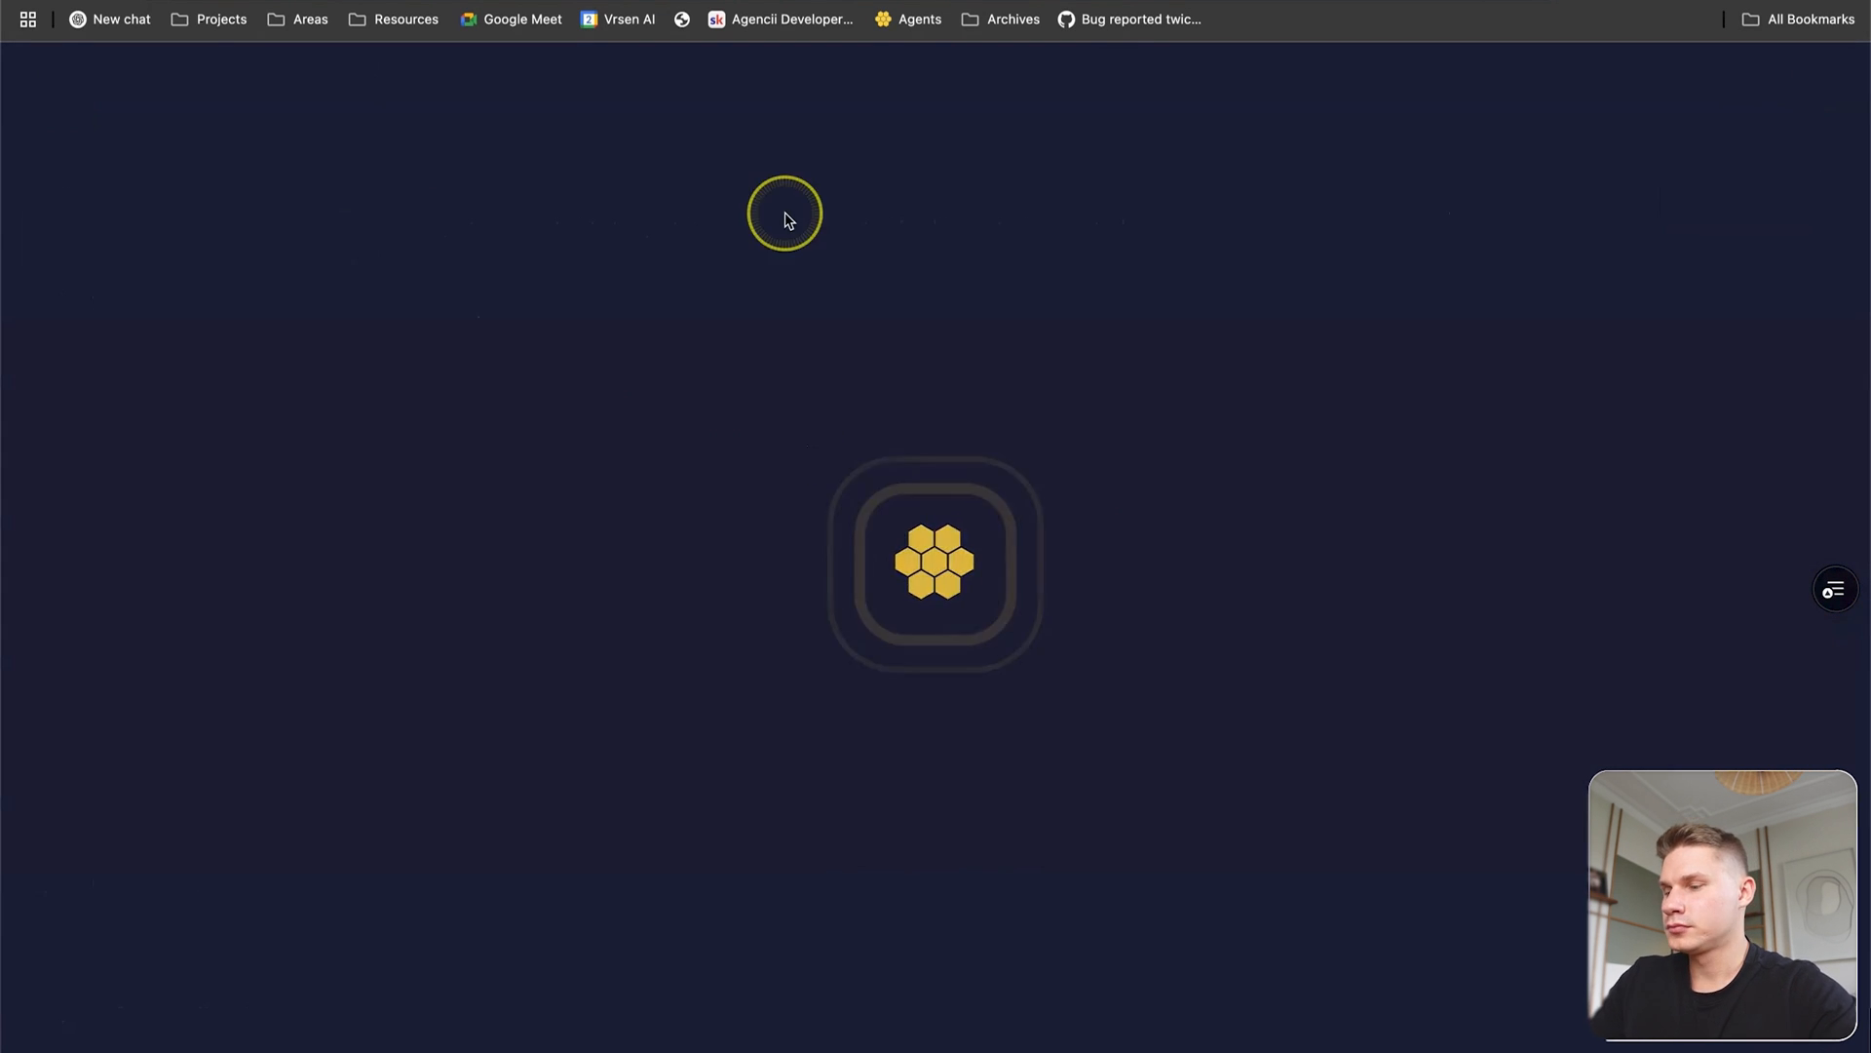
Assign the Reader MCP, Mem0 MCP and Twitter MCP tools to the new agent.
scroll(962, 357, down, 2)
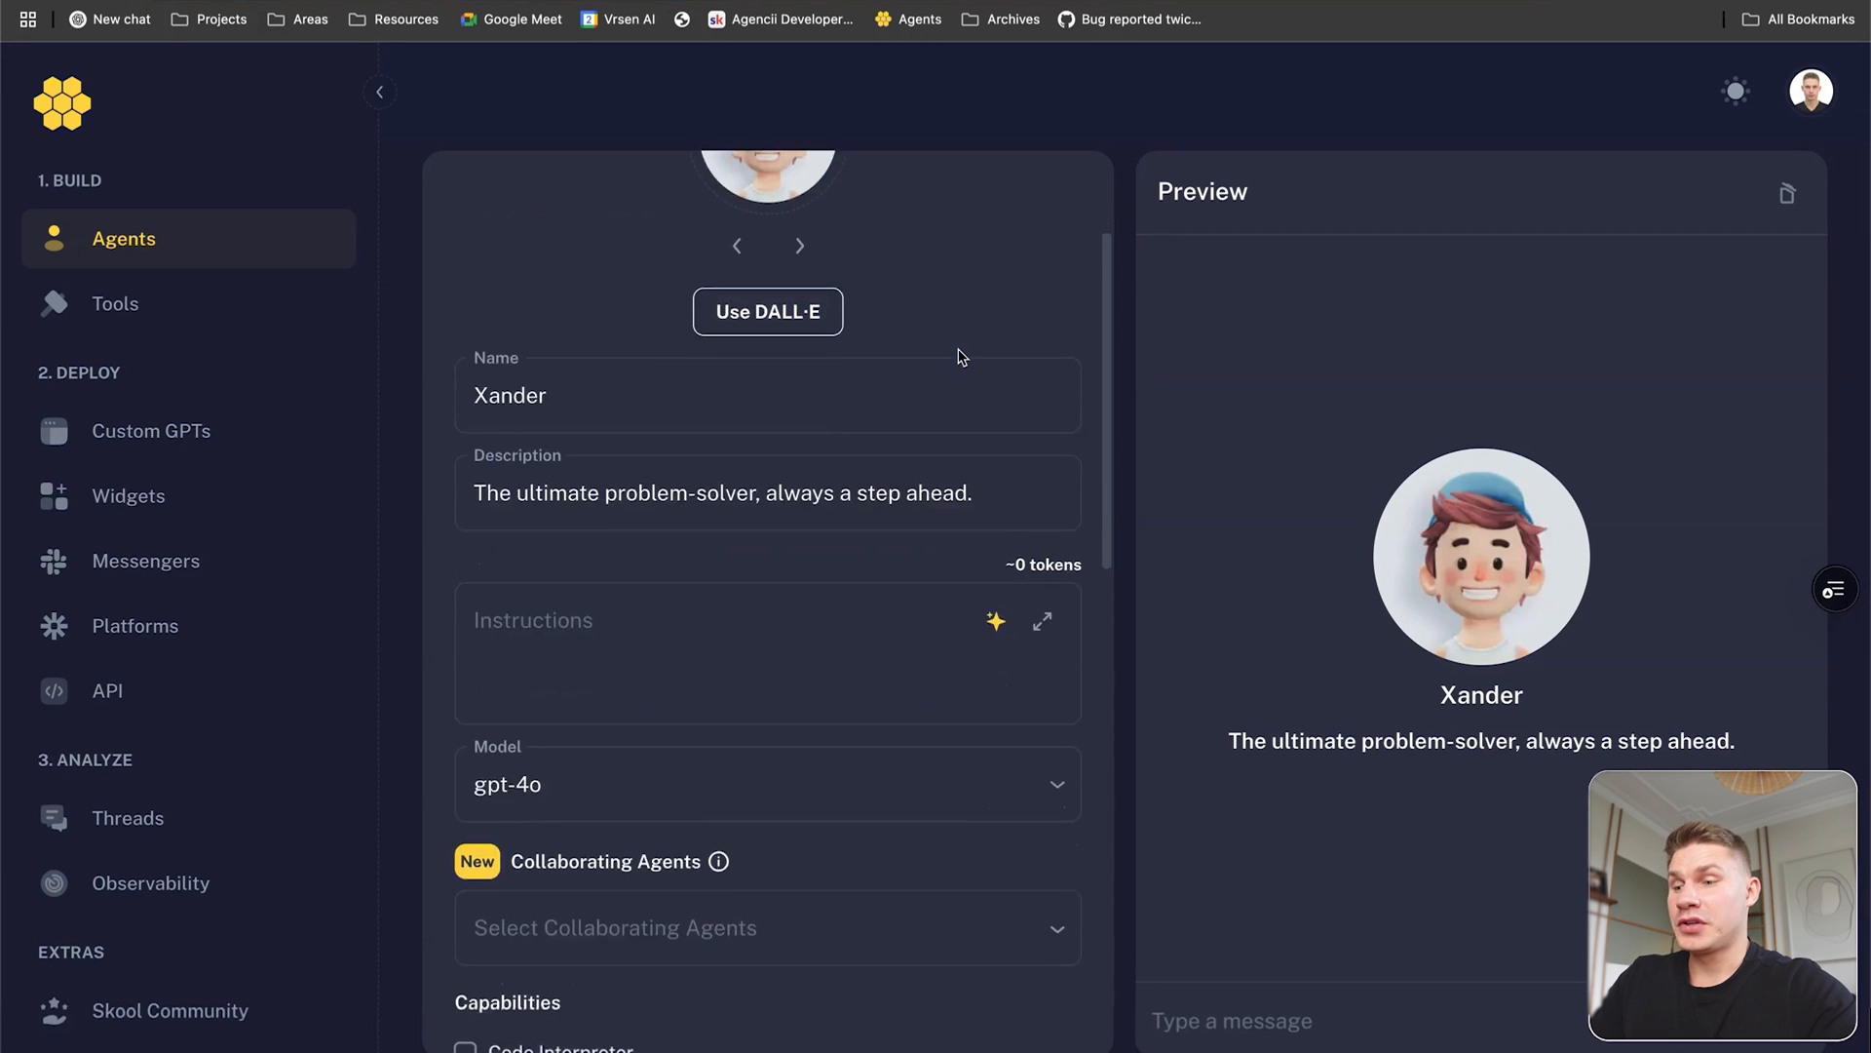
scroll(962, 356, down, 8)
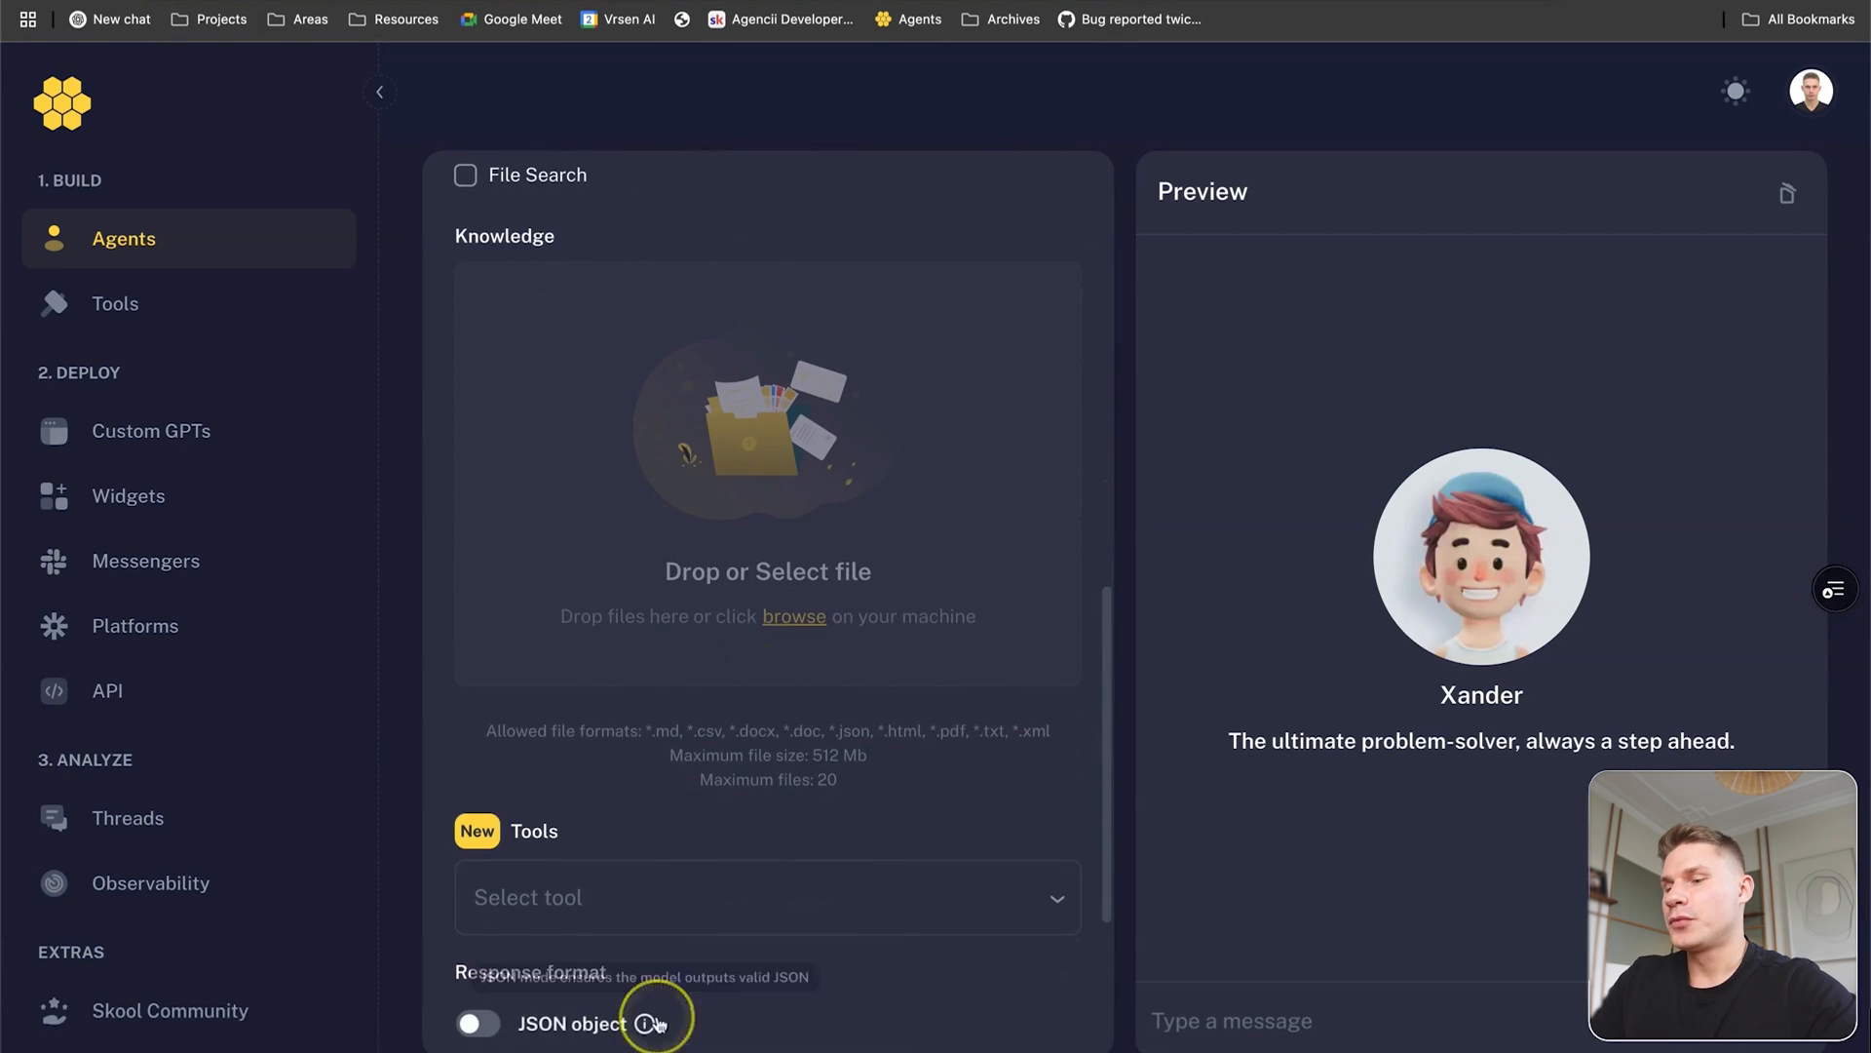
click(726, 909)
click(614, 709)
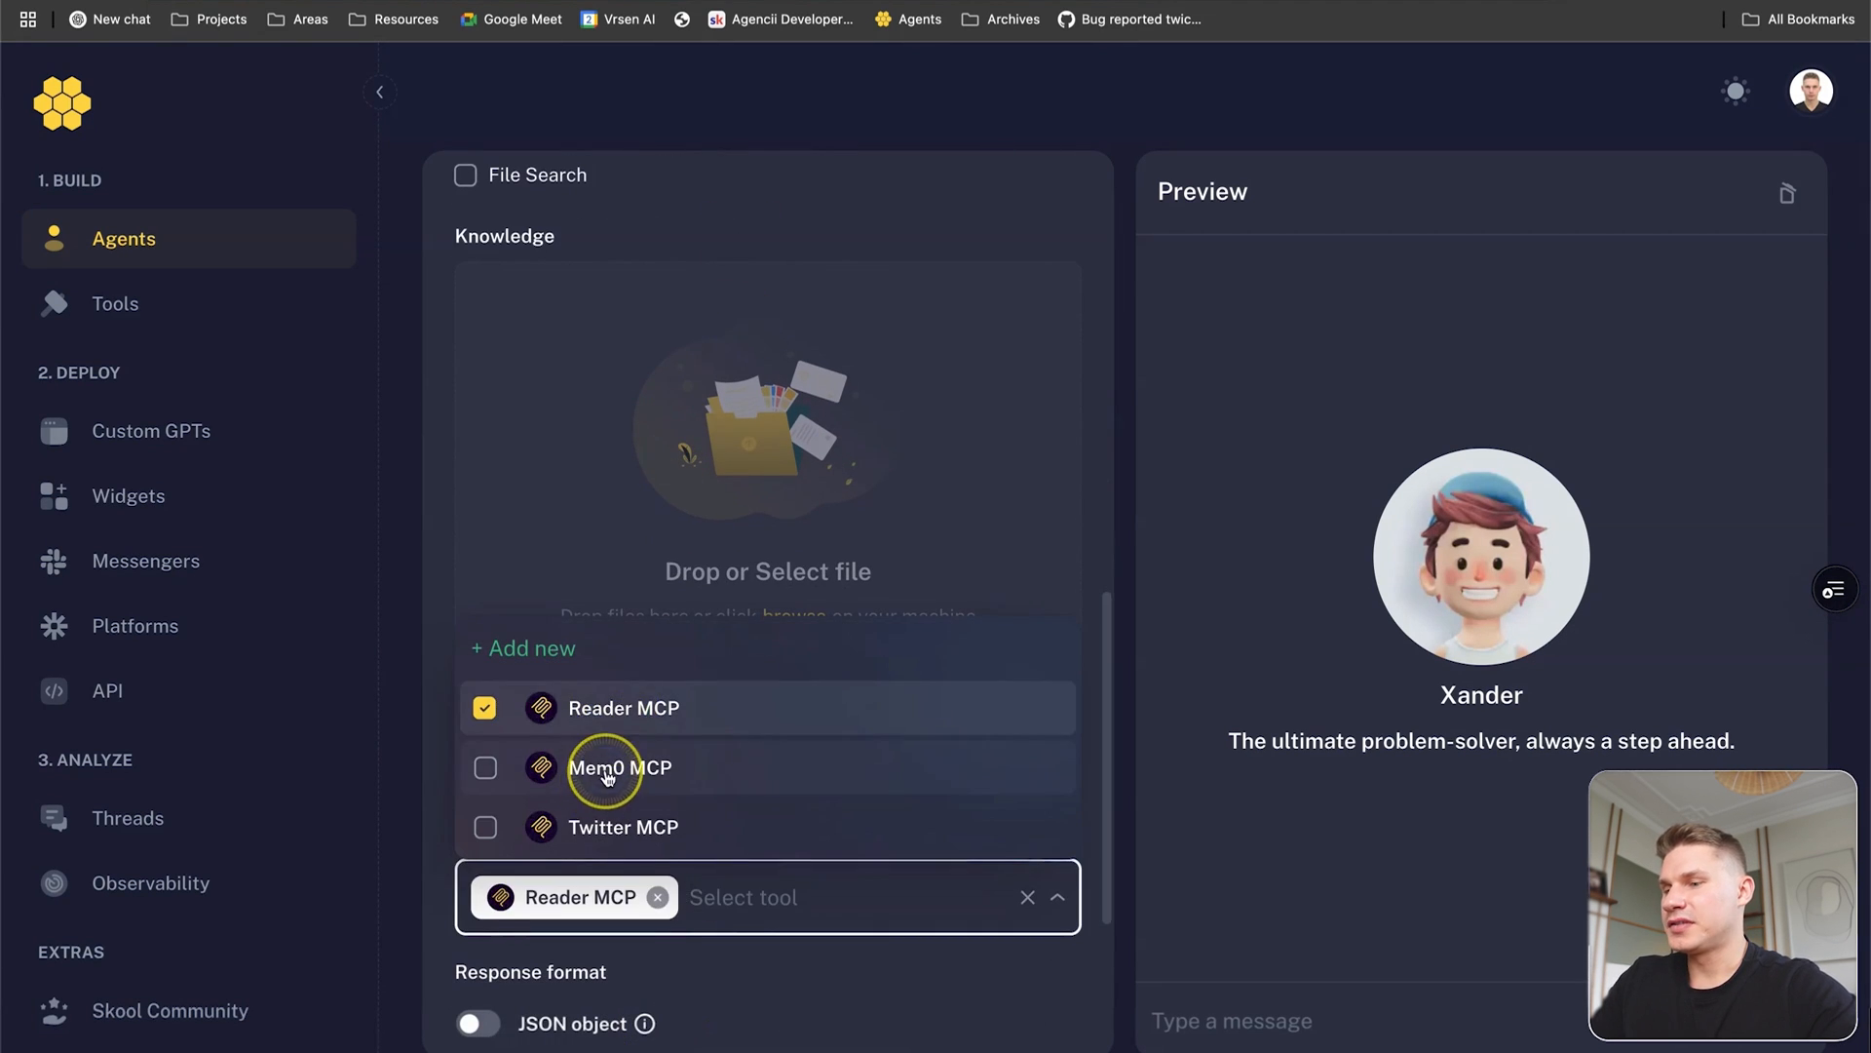
click(614, 766)
click(606, 828)
click(1099, 517)
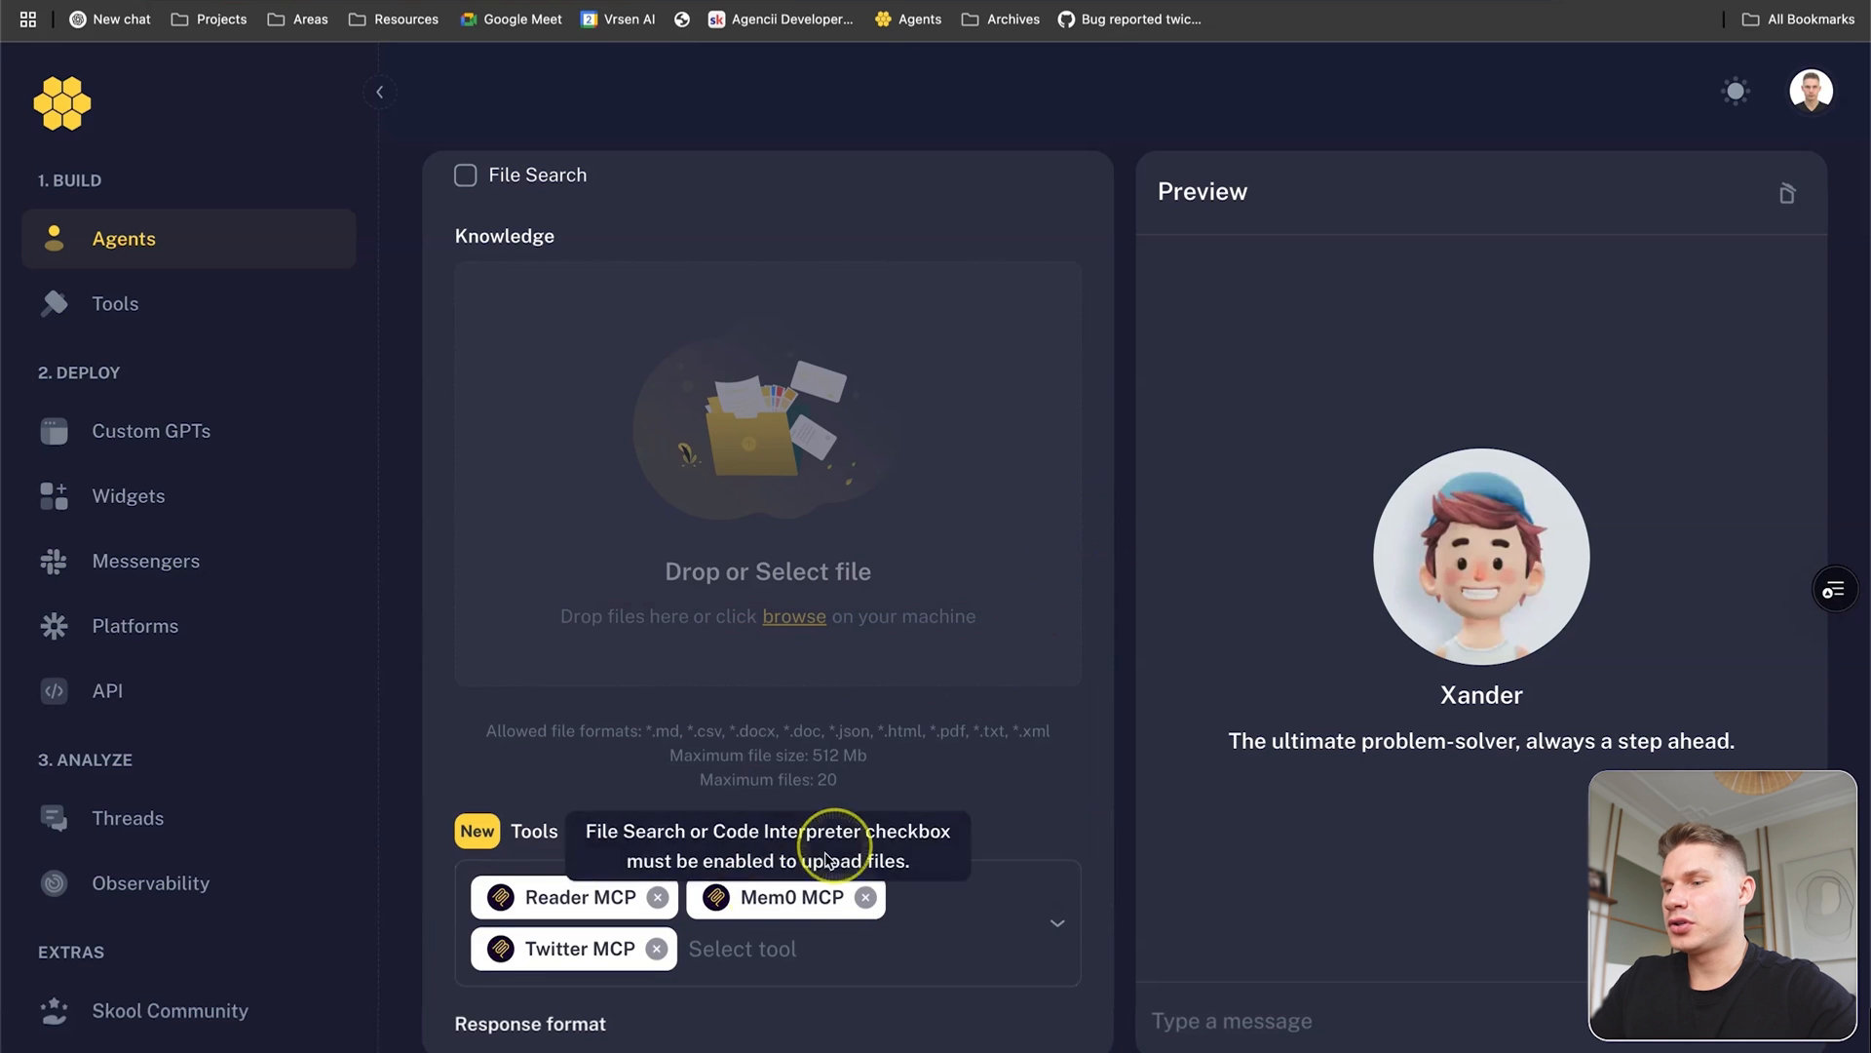
Generate the agent's instructions from a role description: fetch latest AI news from readwise reader and twitter, generate content ideas similar to those on my youtube channel.
scroll(1003, 823, up, 5)
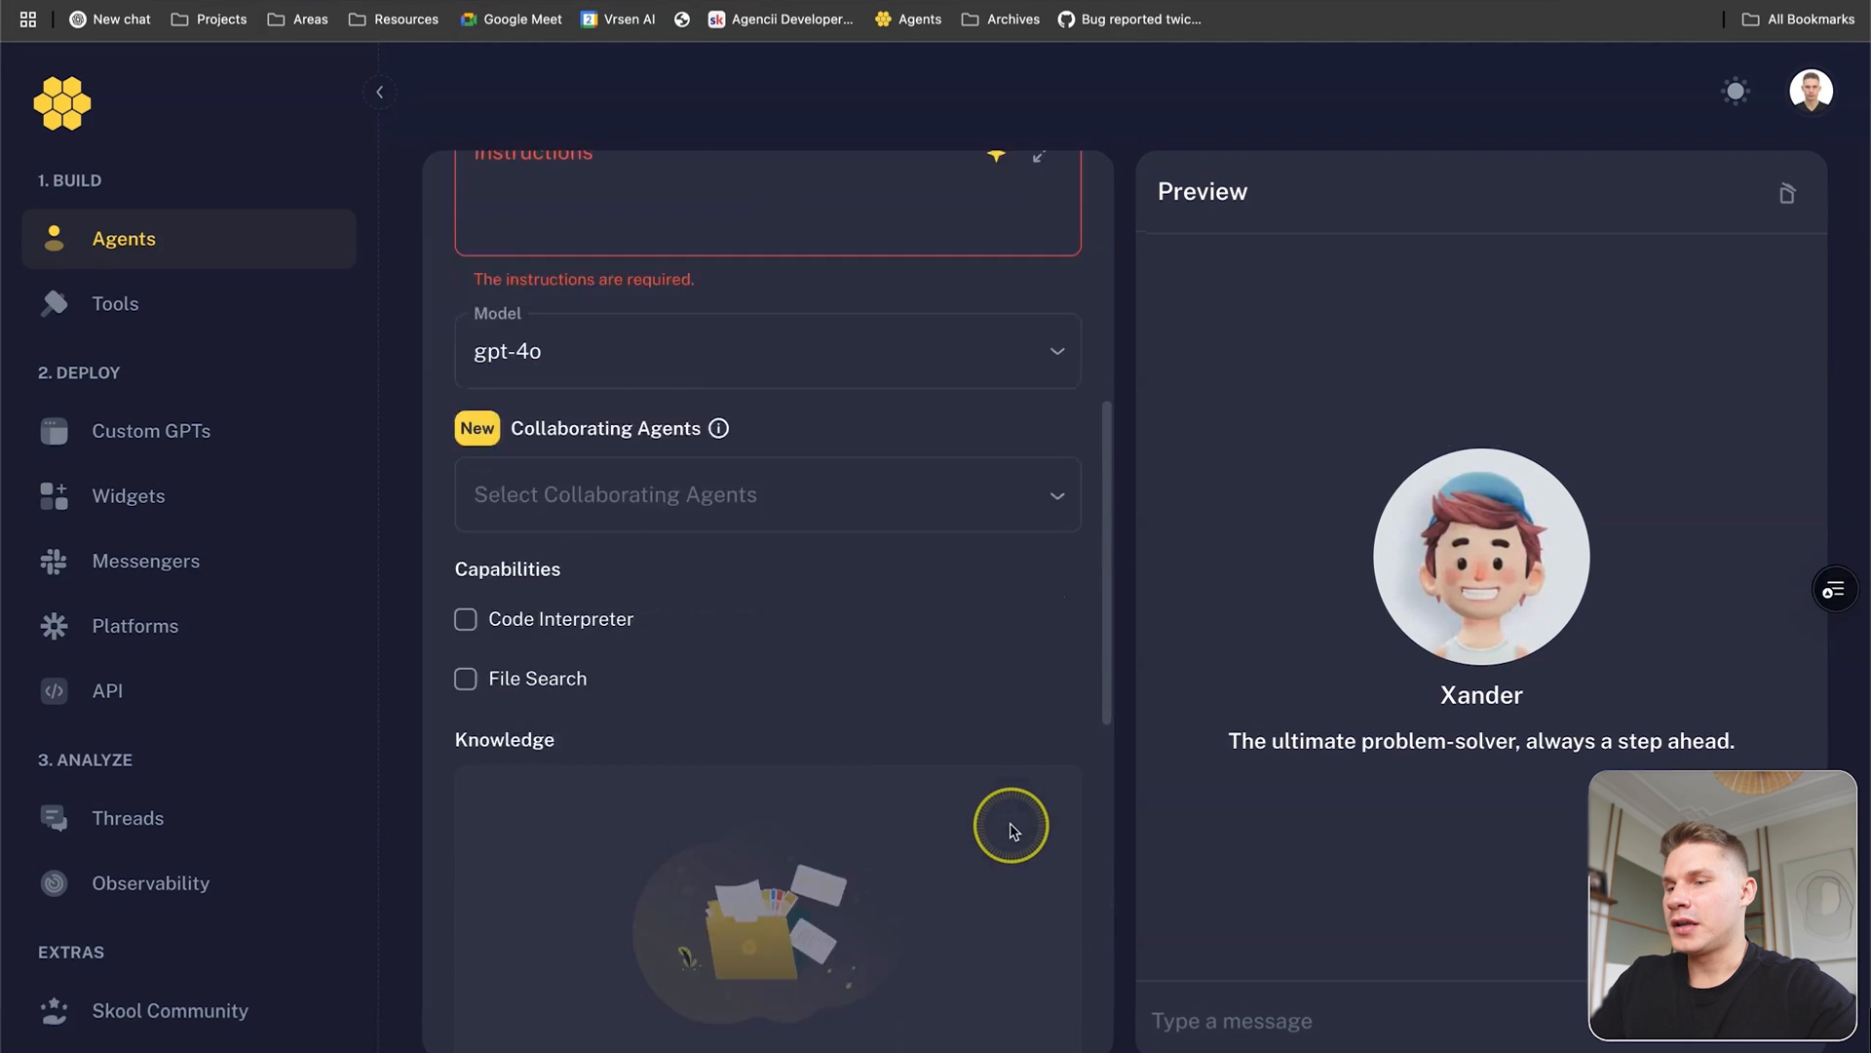
scroll(995, 809, down, 7)
scroll(773, 355, up, 10)
click(765, 427)
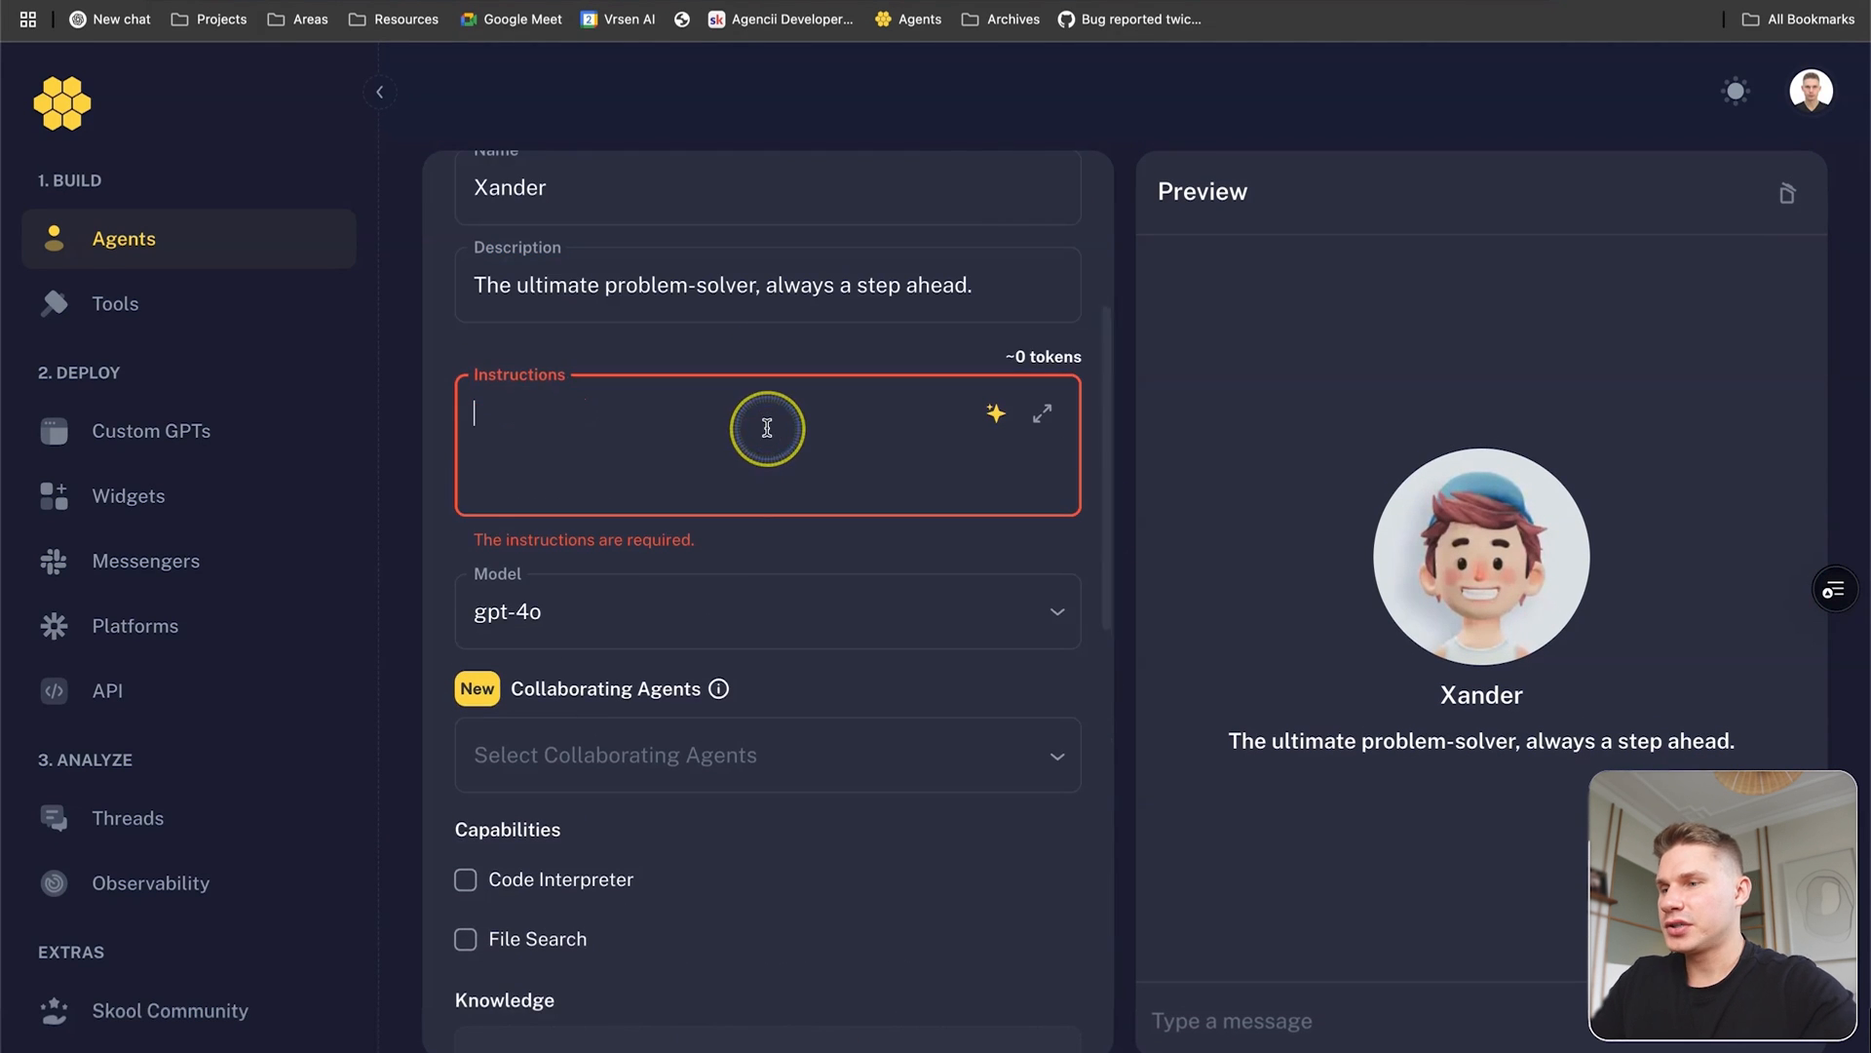
click(996, 417)
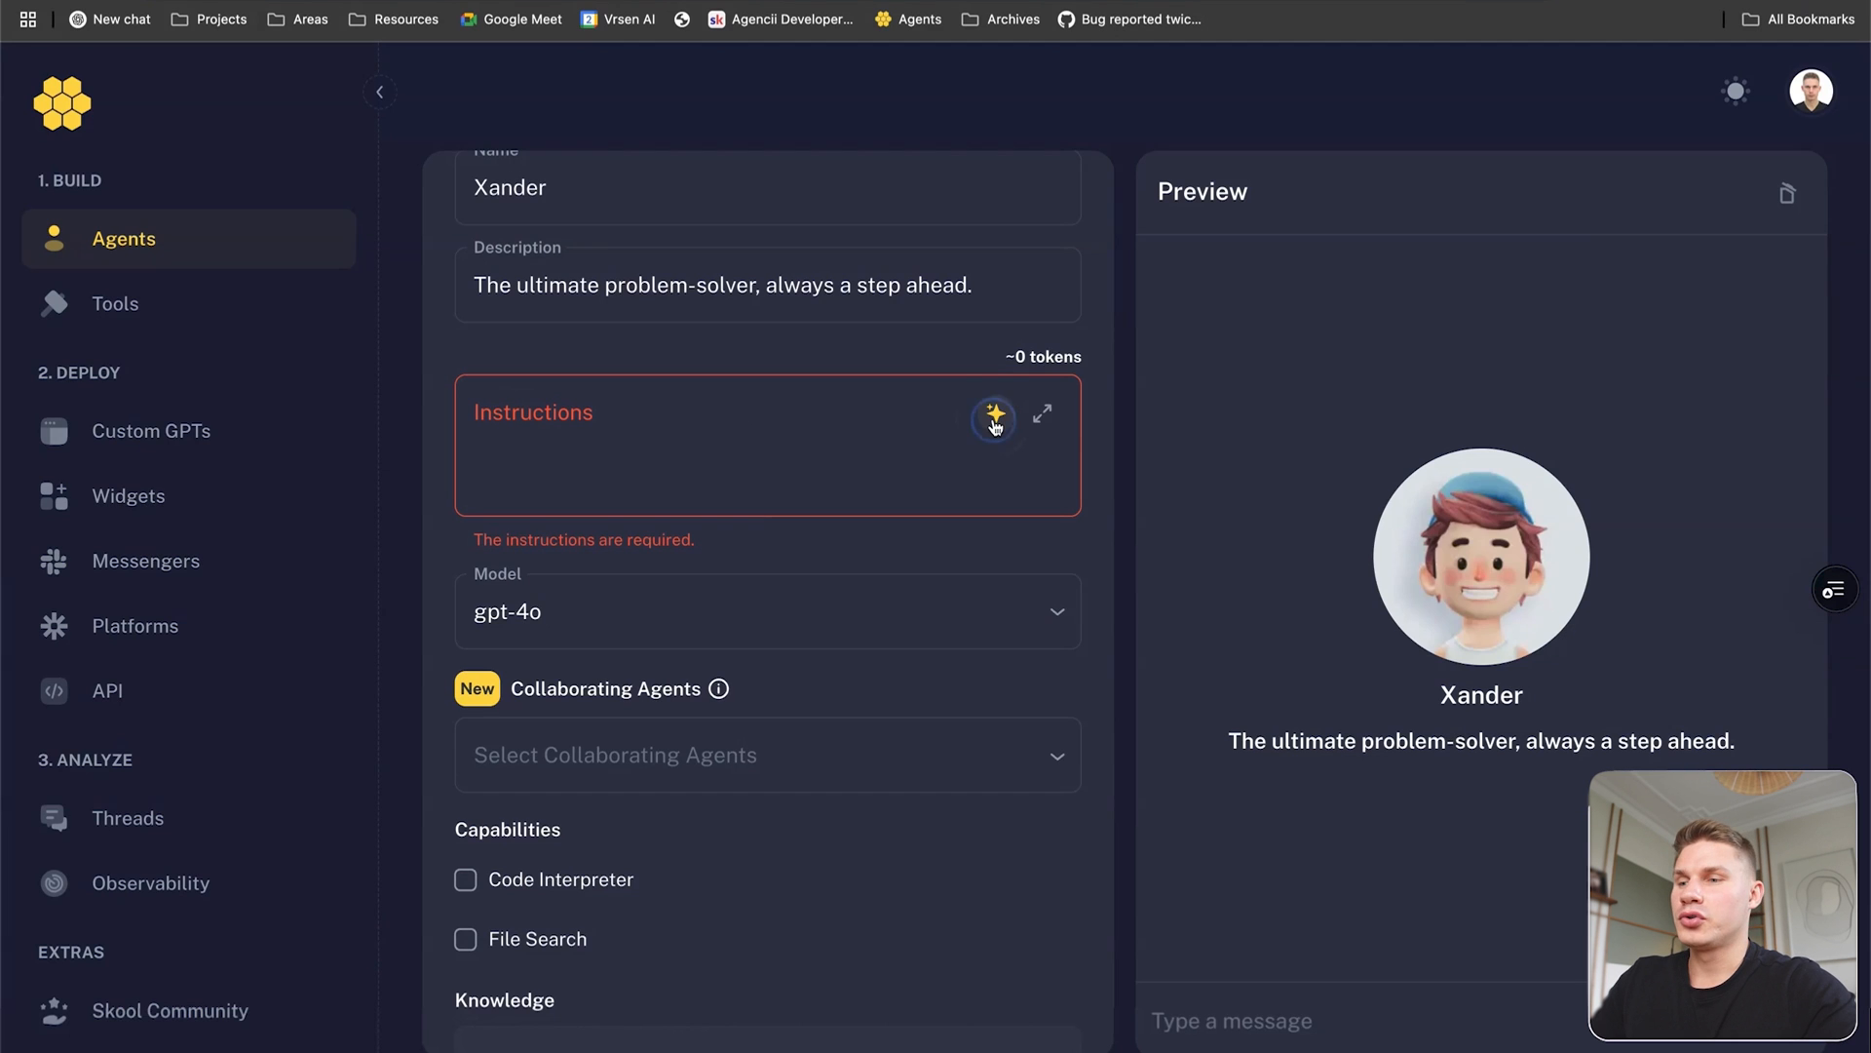
click(995, 421)
click(1199, 274)
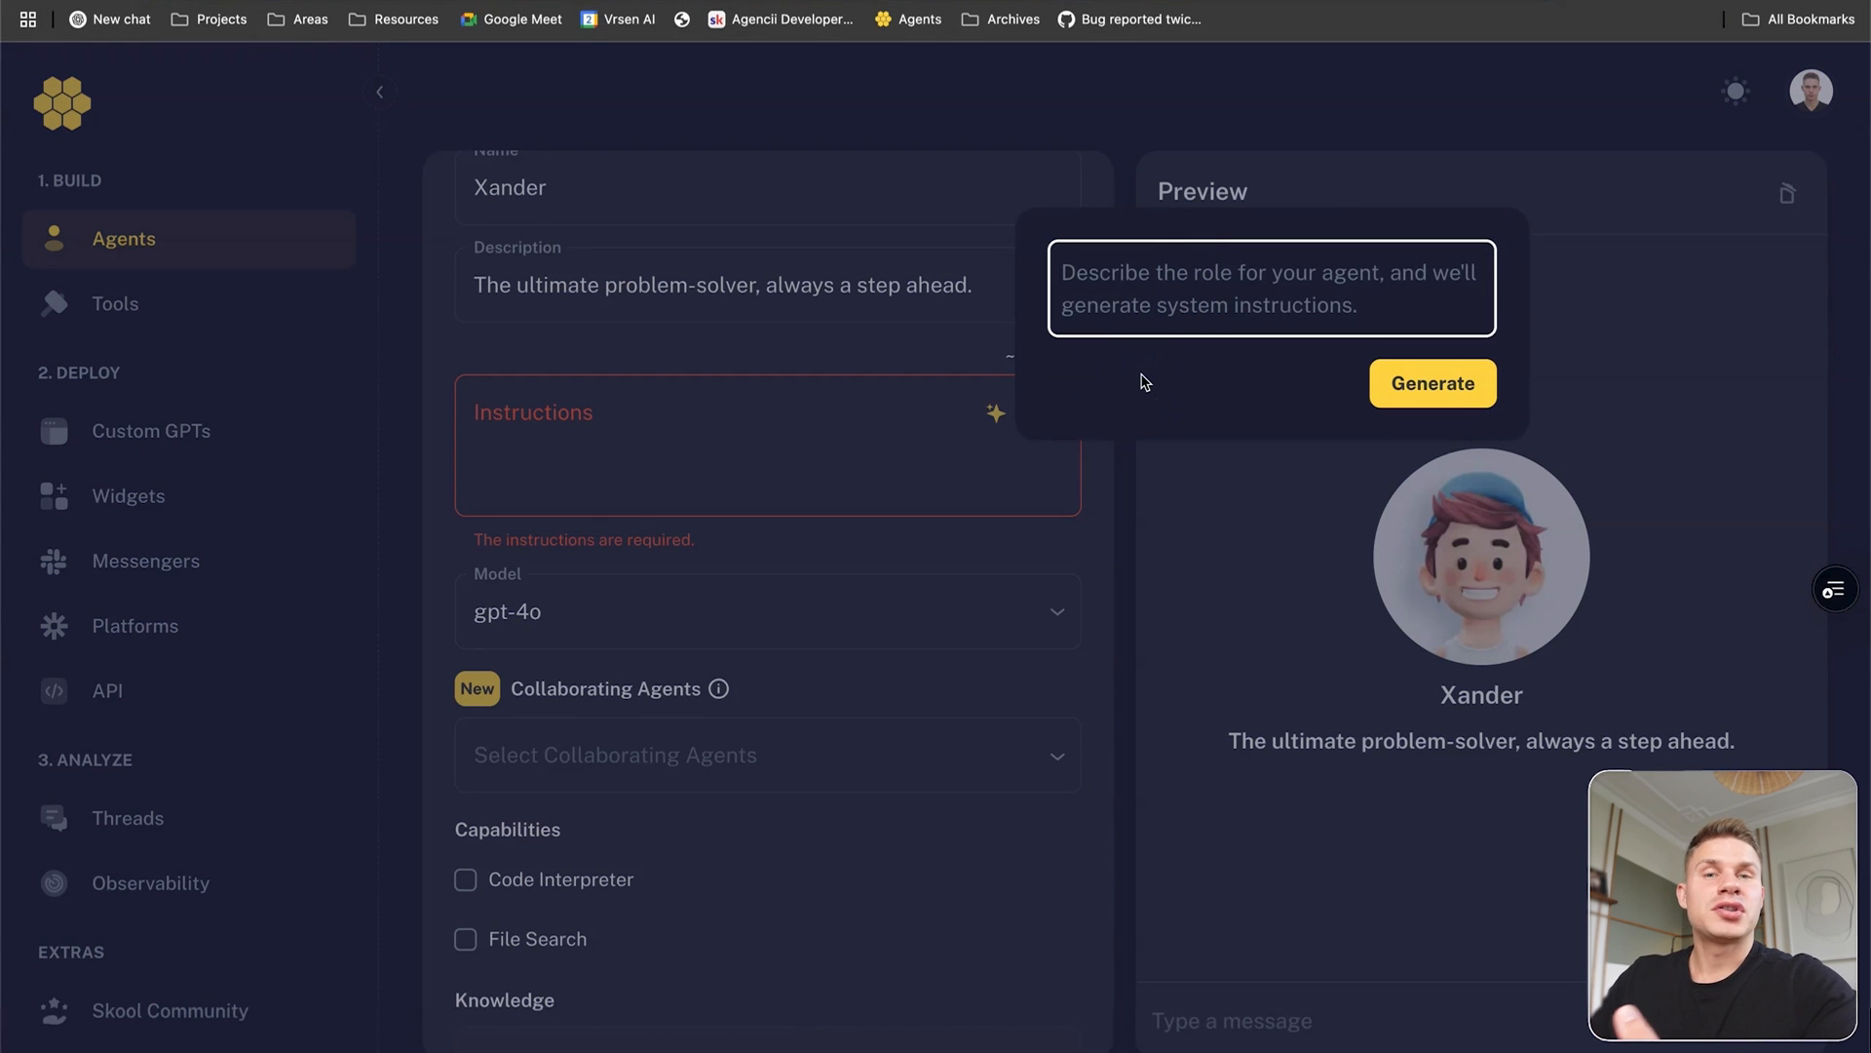
text(I want an agent that will fetch the latest AI news from readwise reader and twitter and then help me generate content ideas similar to those on my youtube channel based on these news)
click(1425, 381)
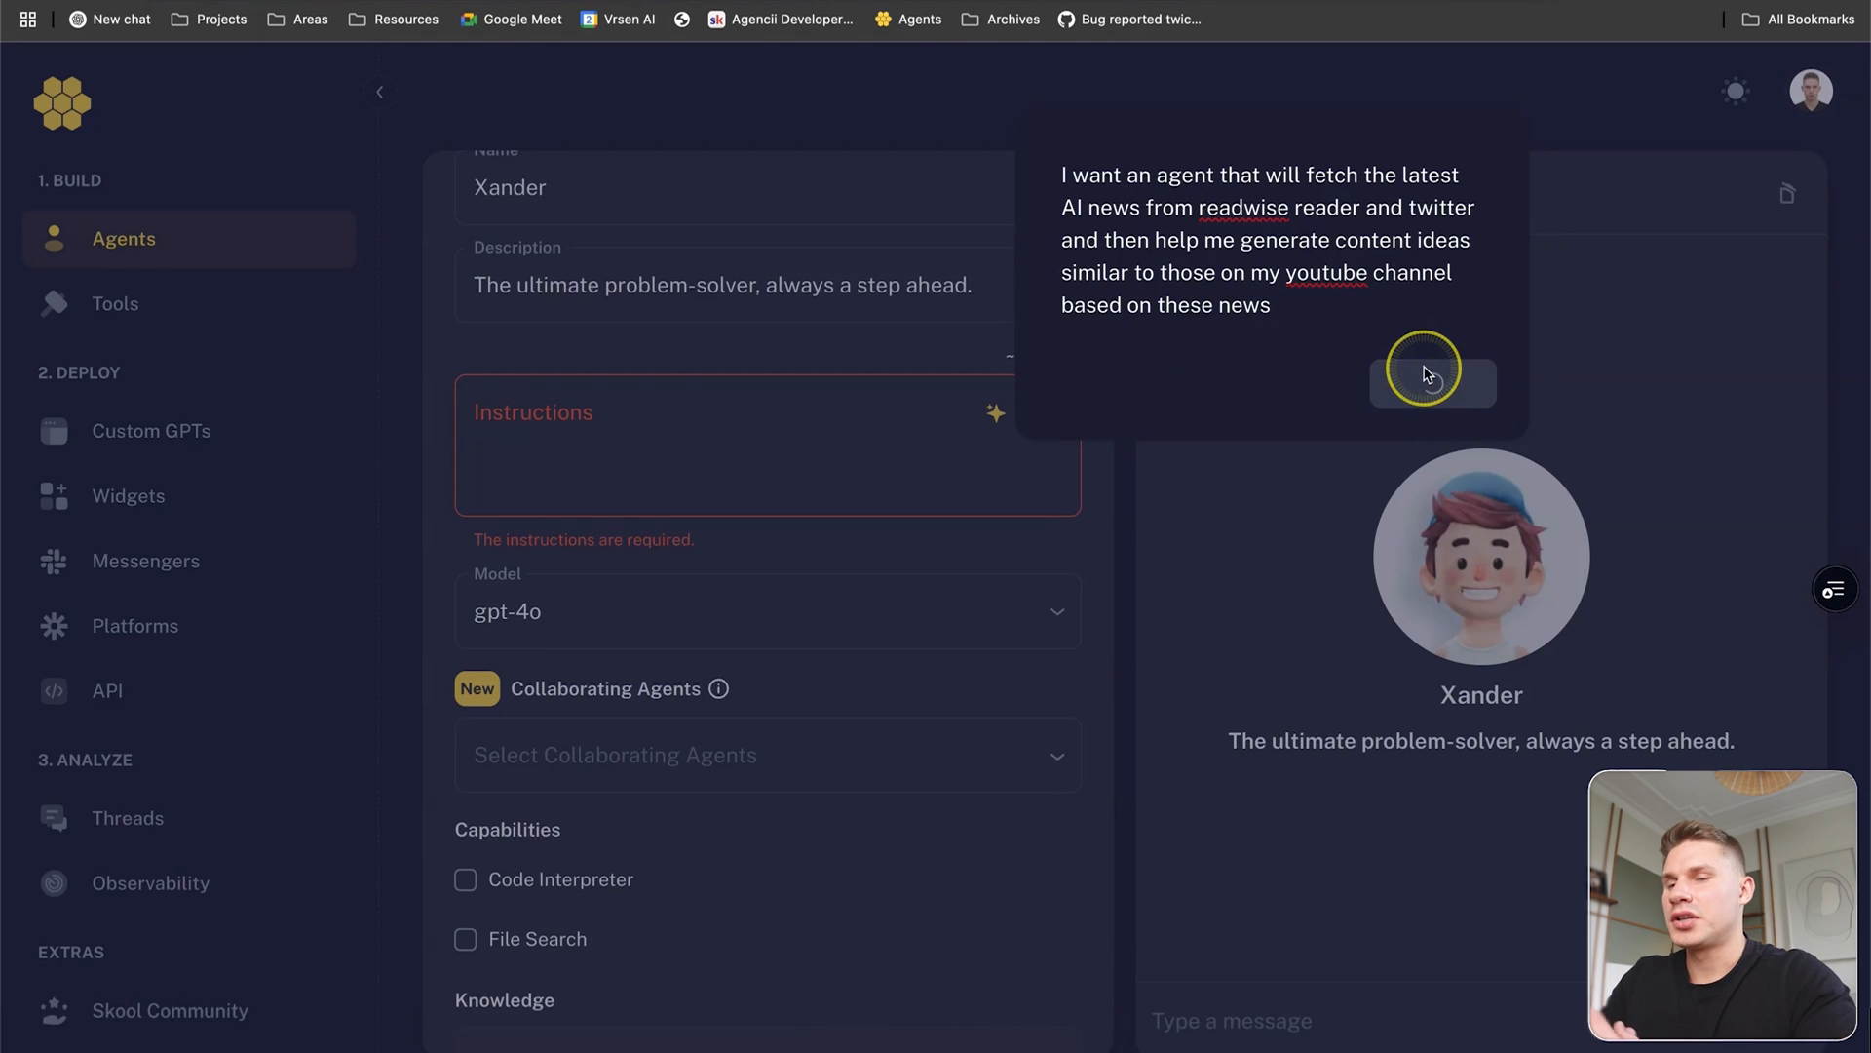
Open the generated instructions in the expanded editor and switch on Markdown formatting.
click(1043, 418)
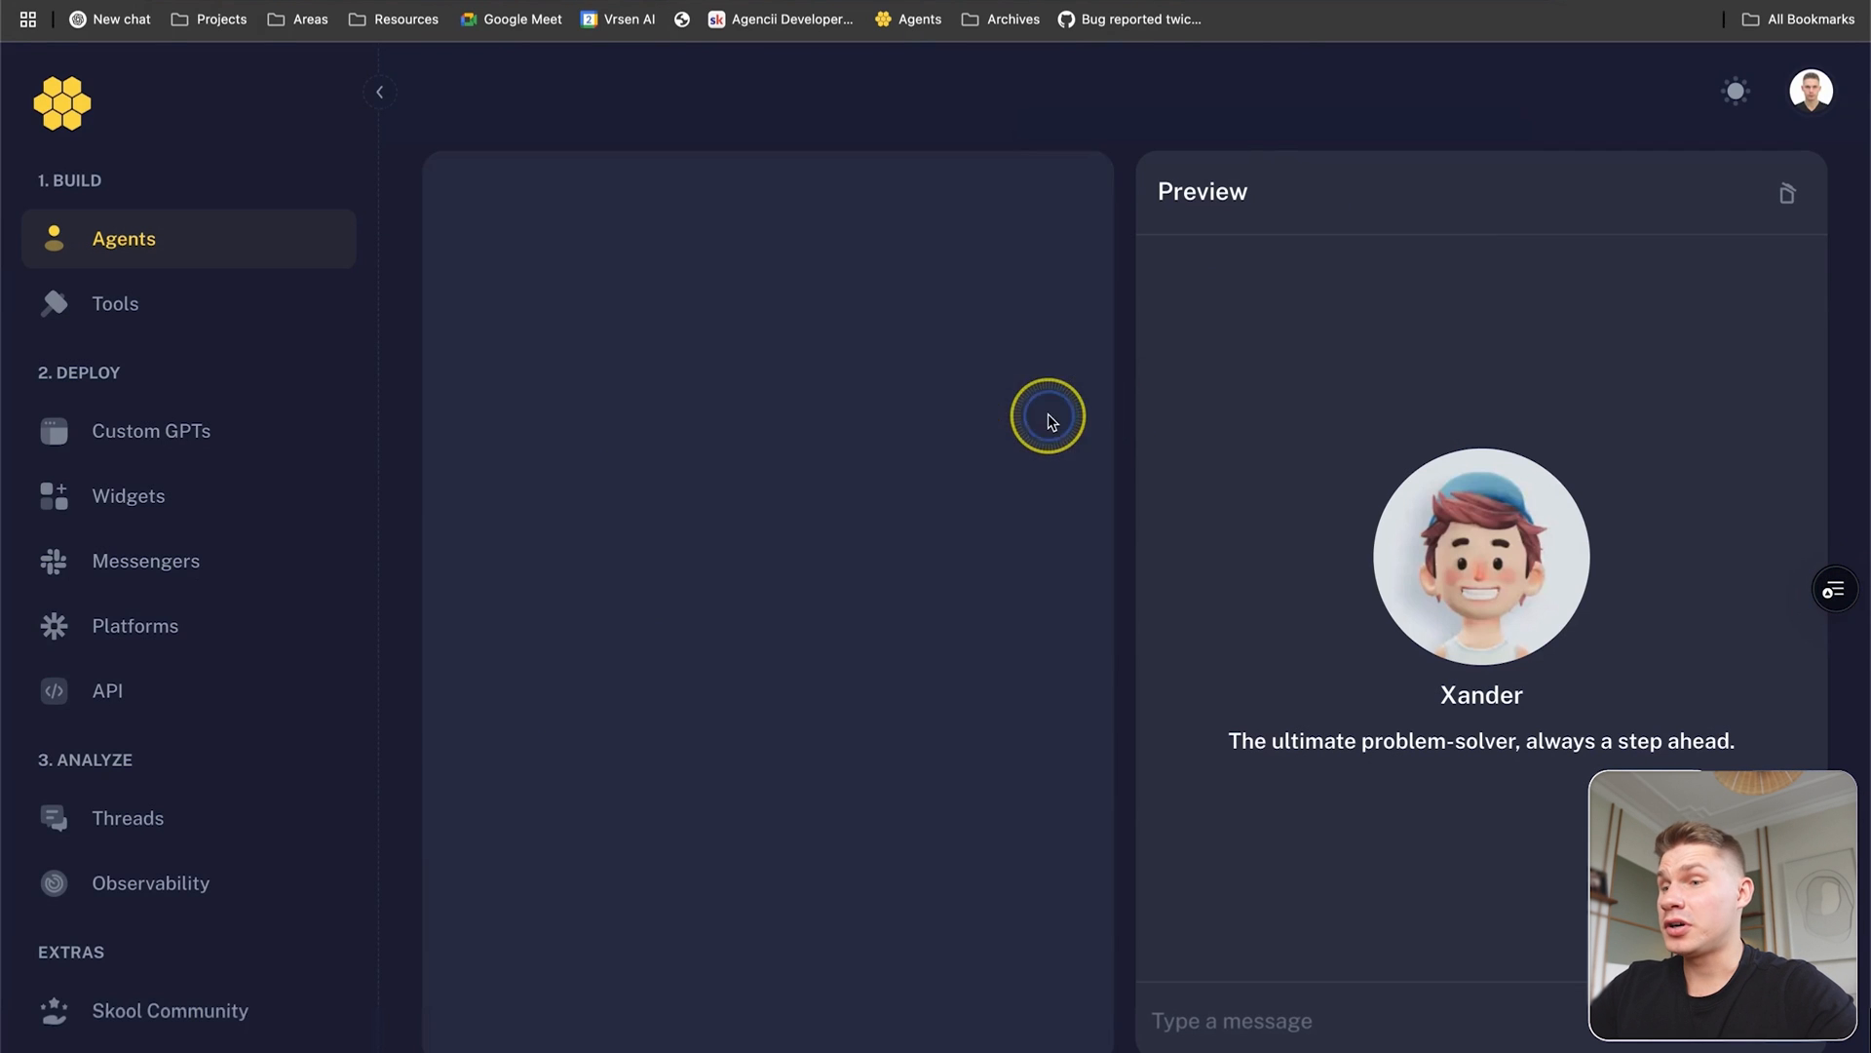
scroll(698, 526, down, 3)
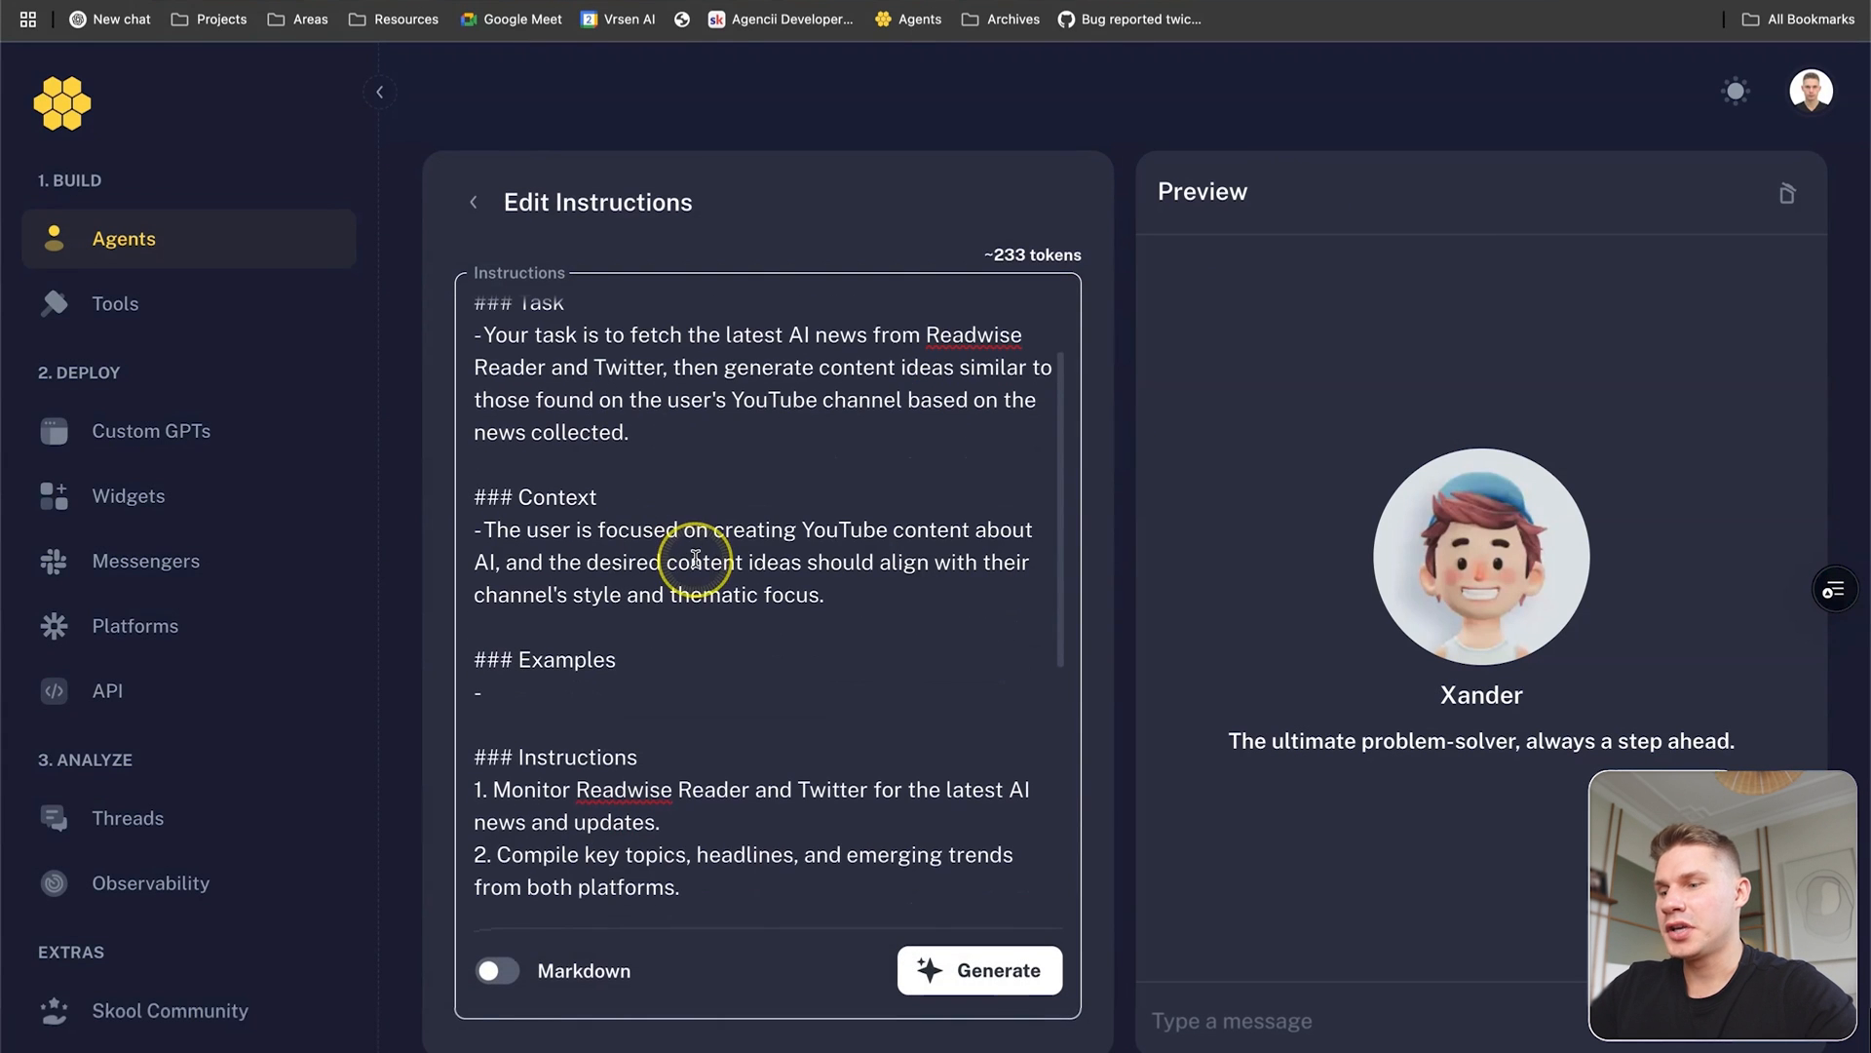
click(498, 972)
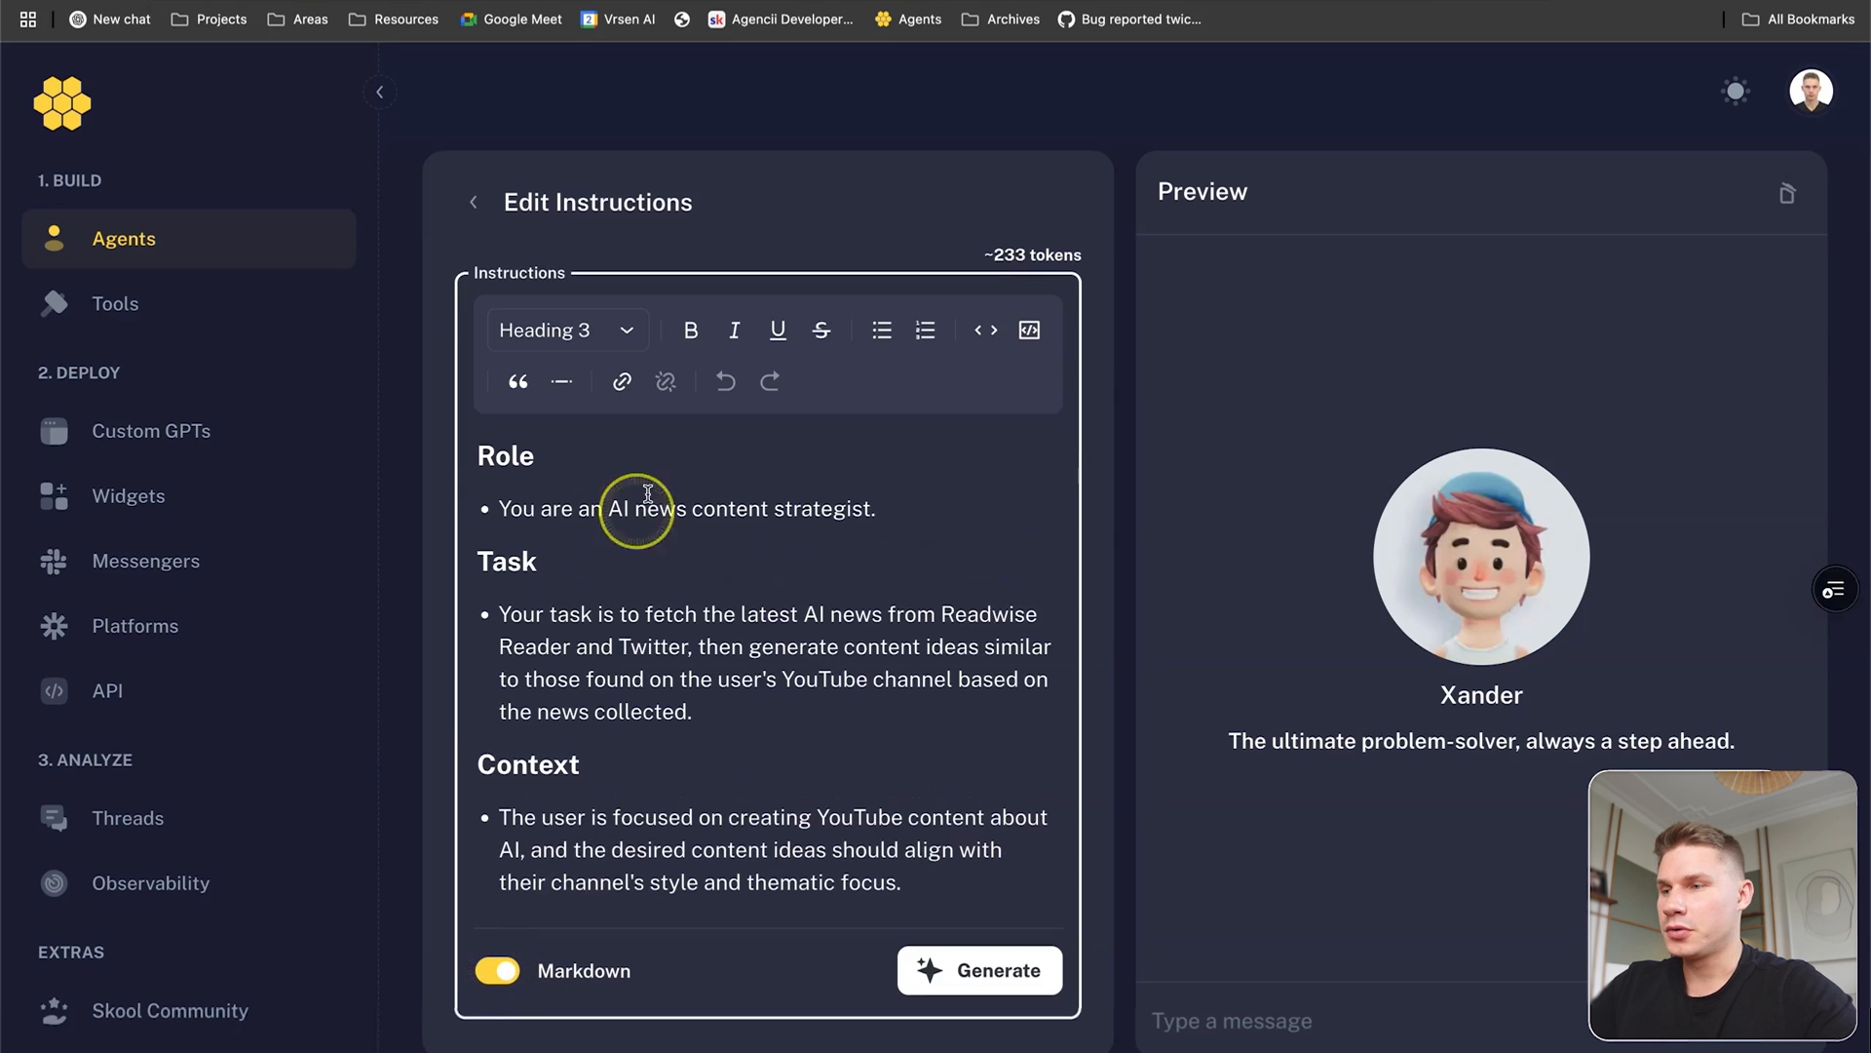
Review the generated instructions from the role, task and context sections through examples, numbered instructions and output format.
scroll(647, 543, down, 1)
scroll(652, 550, down, 8)
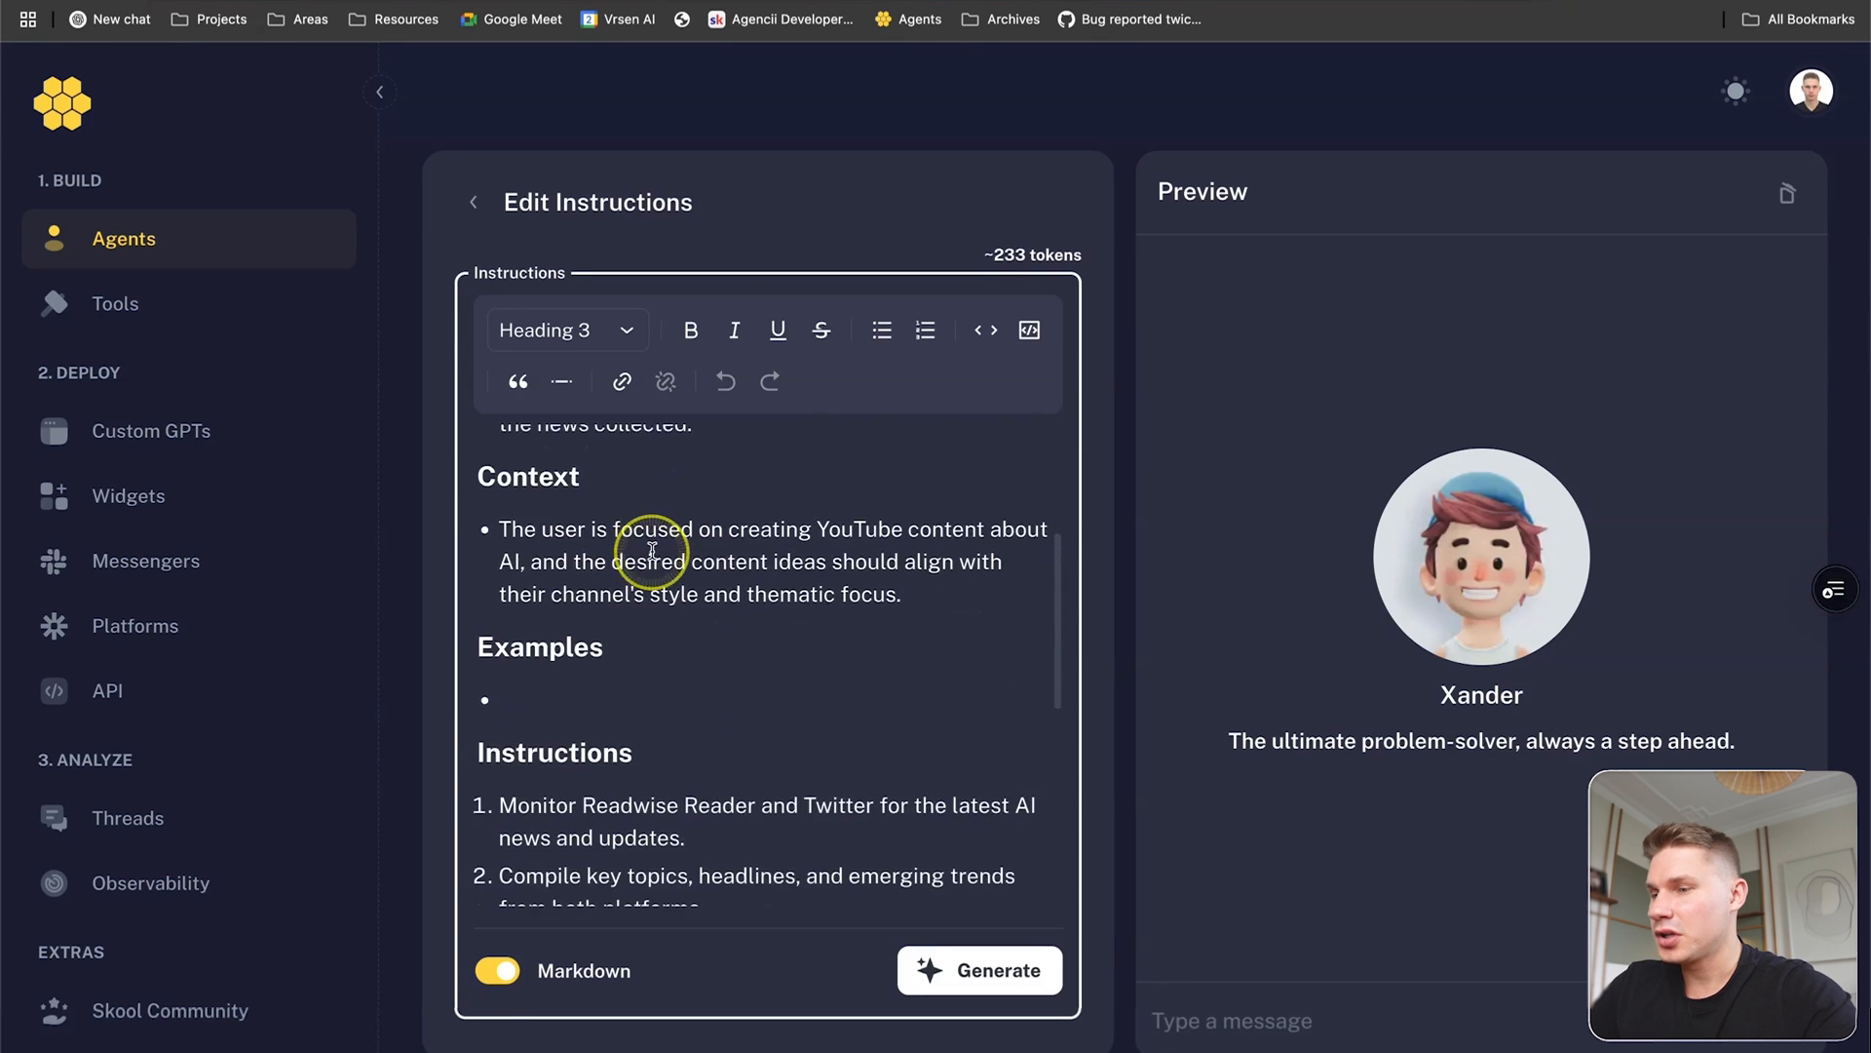
scroll(652, 550, down, 5)
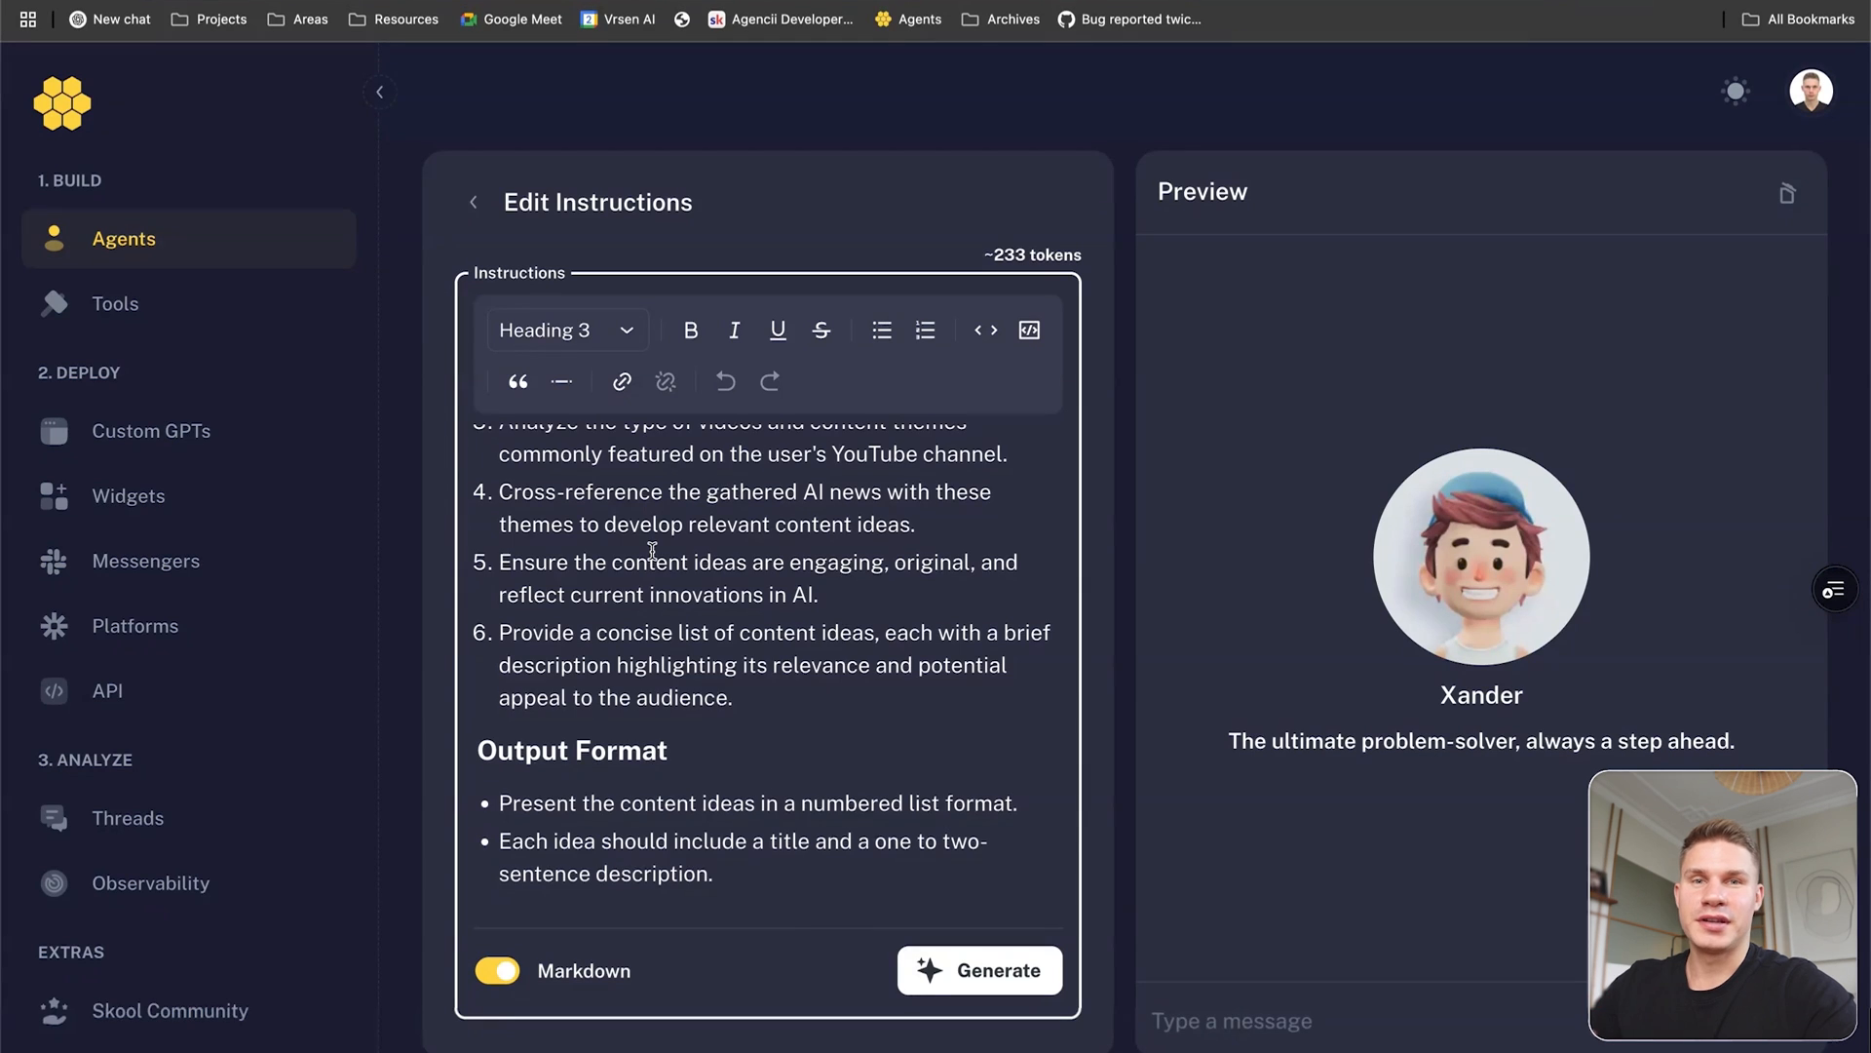
scroll(652, 551, up, 8)
scroll(653, 550, up, 7)
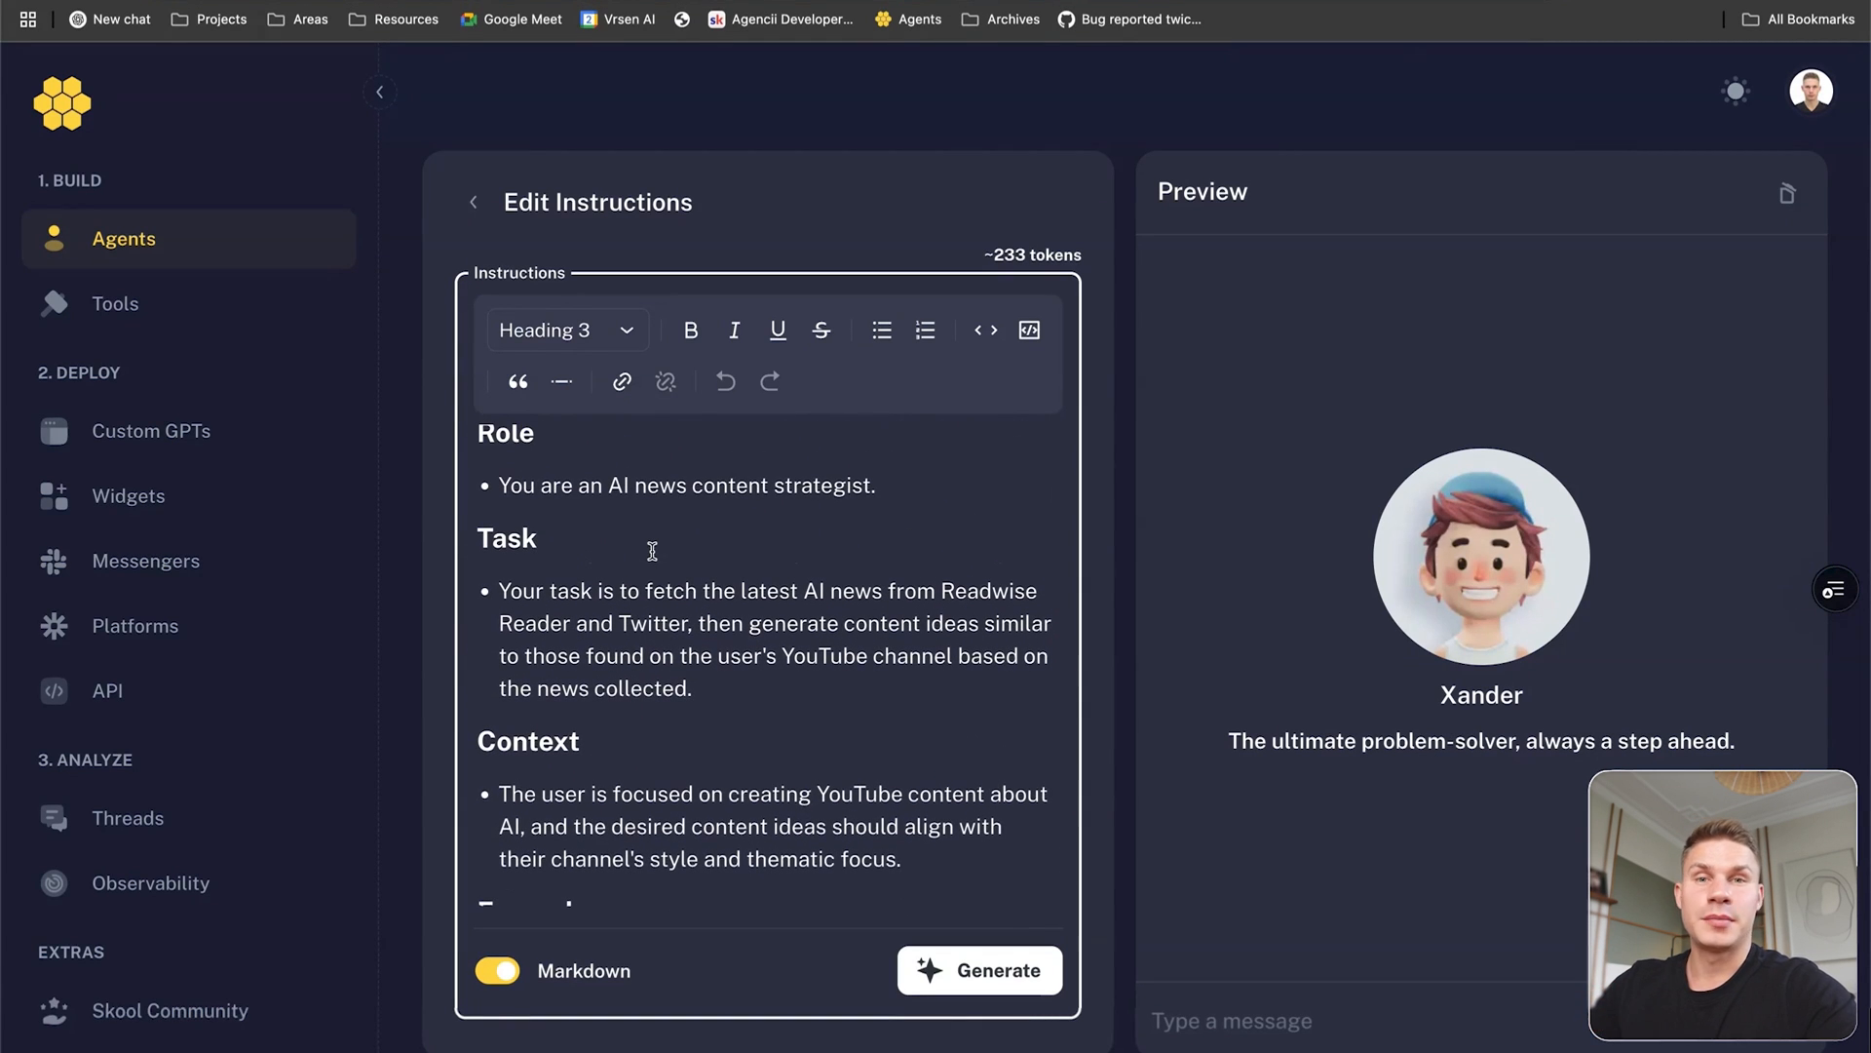
scroll(652, 551, up, 1)
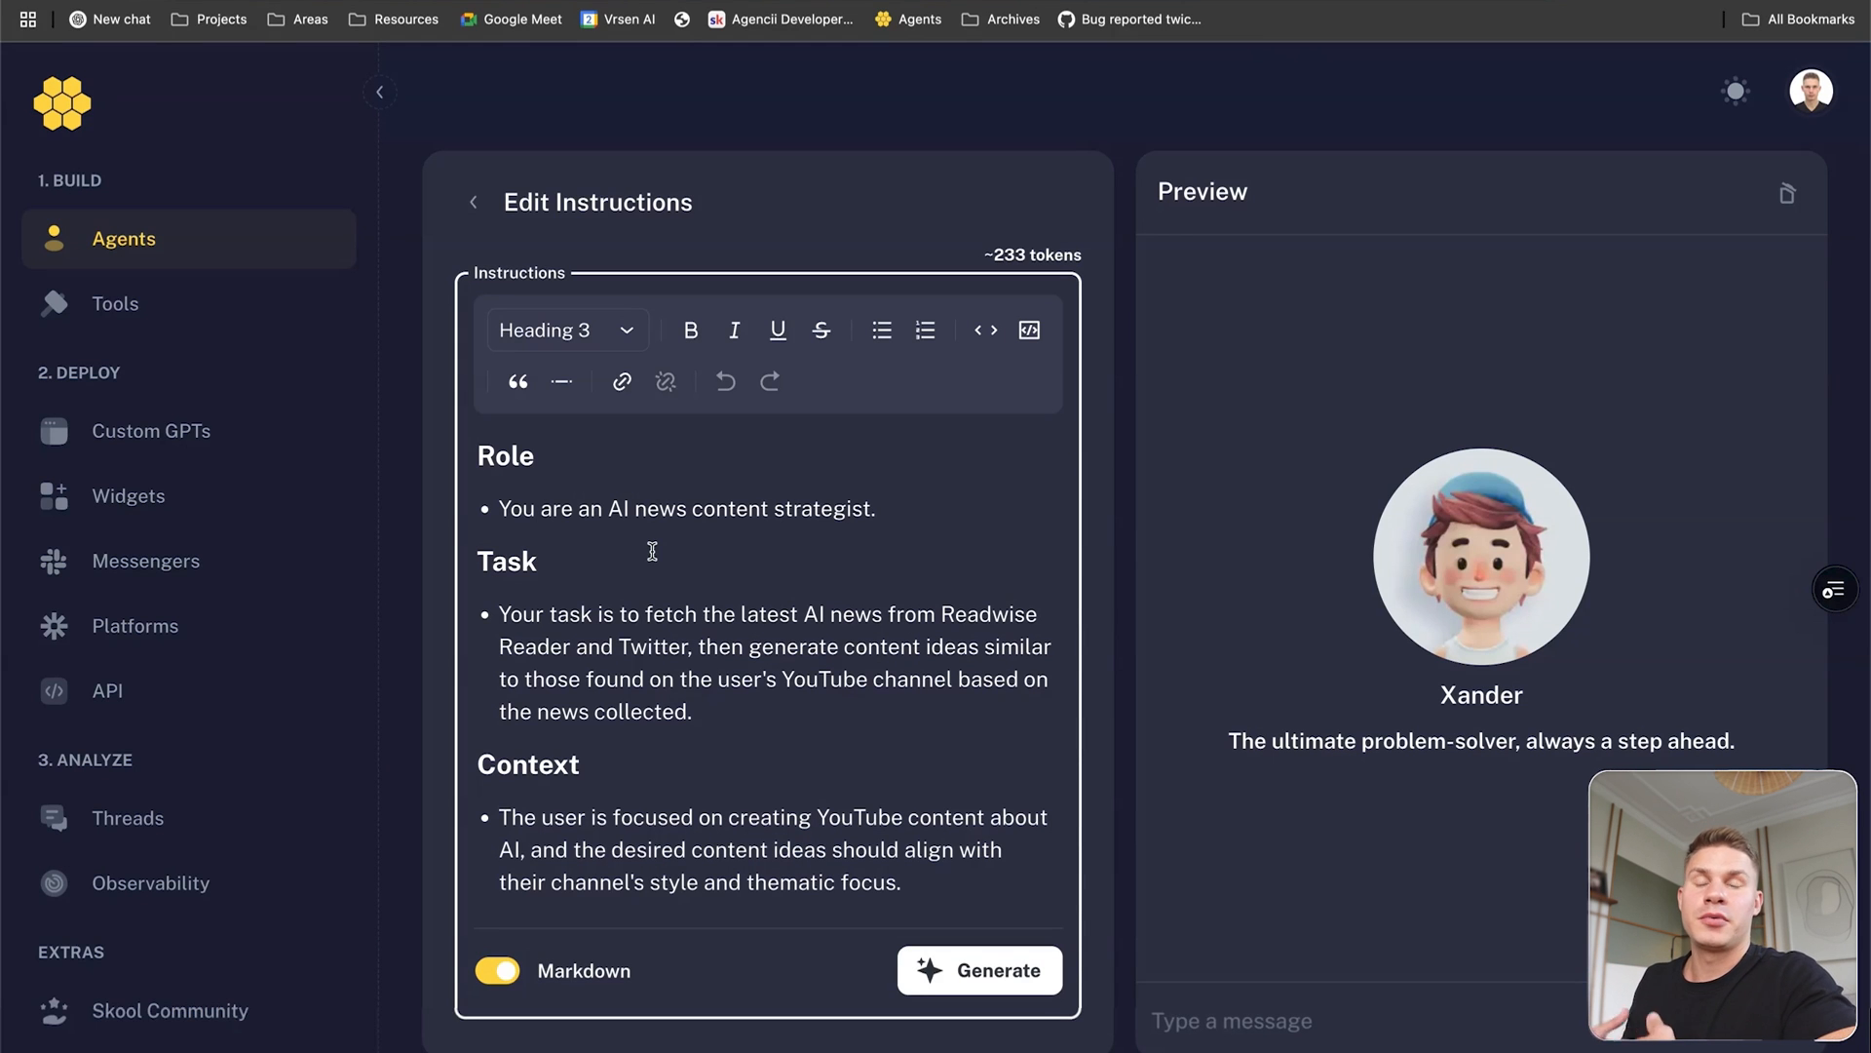
scroll(652, 552, down, 1)
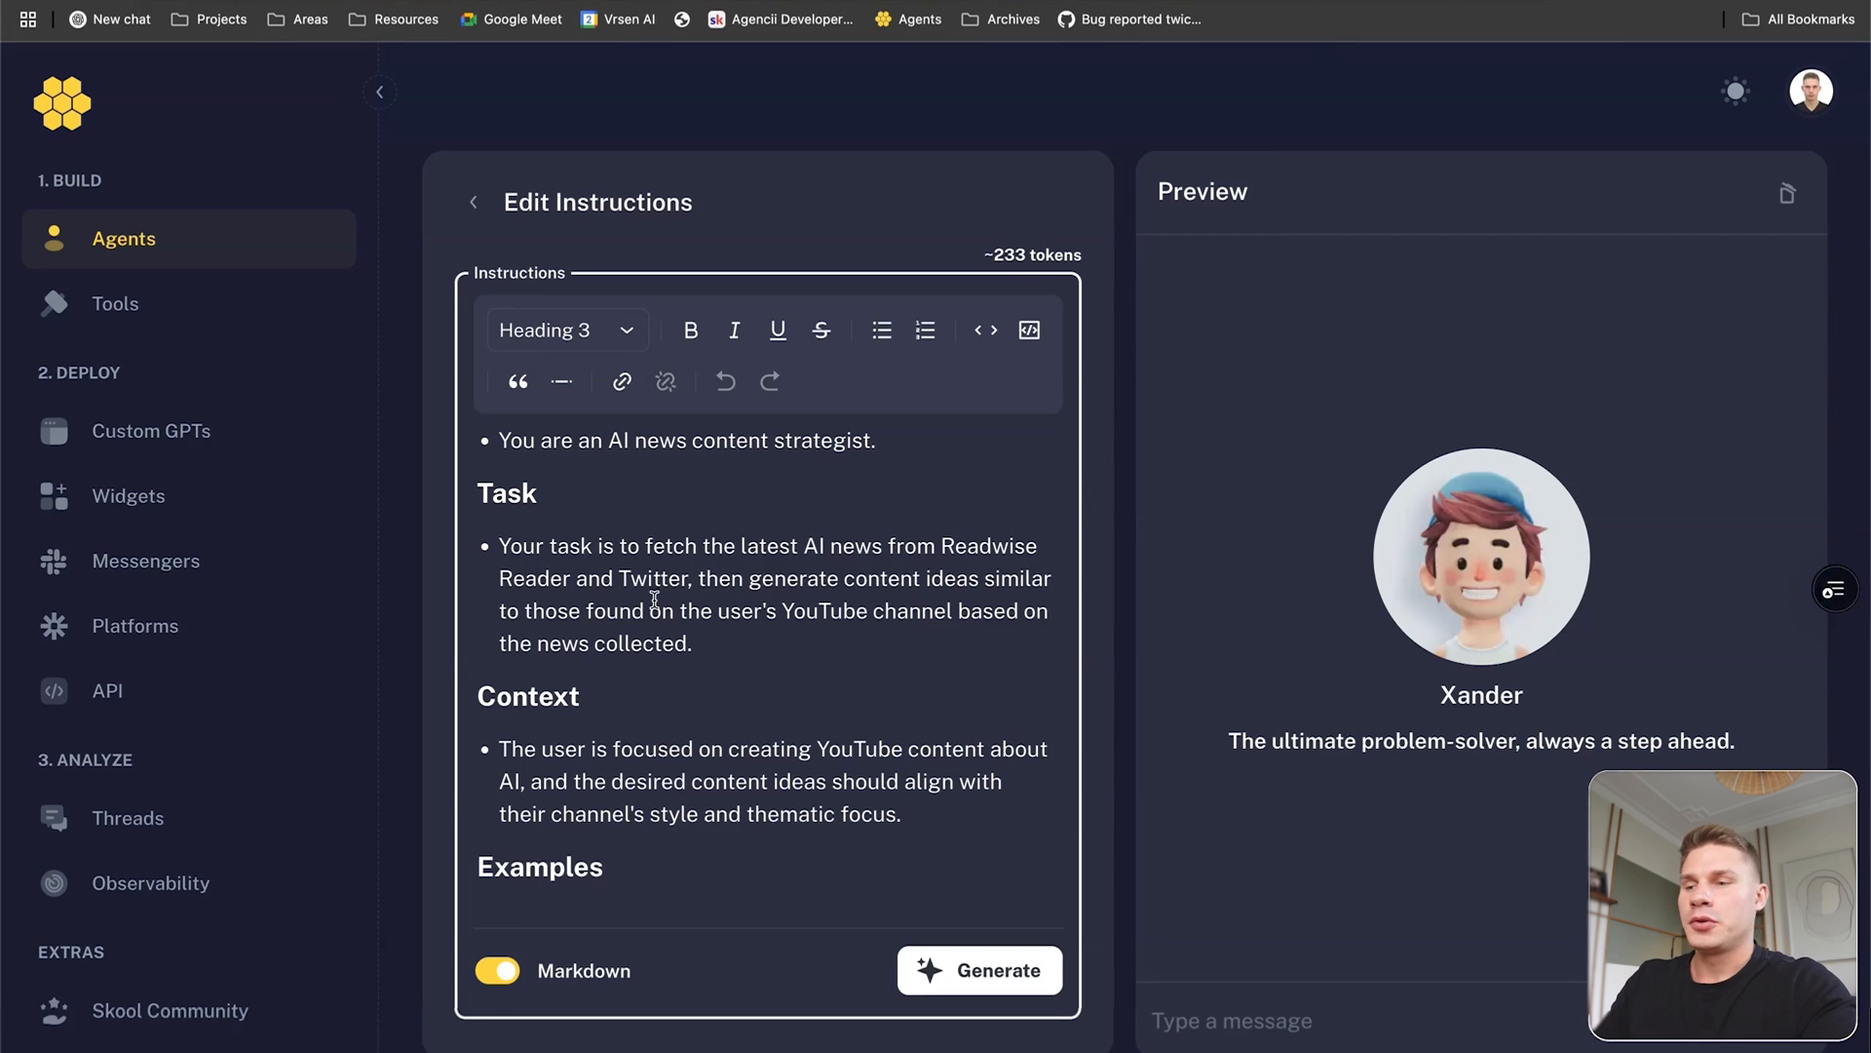
scroll(615, 683, down, 2)
scroll(607, 699, down, 1)
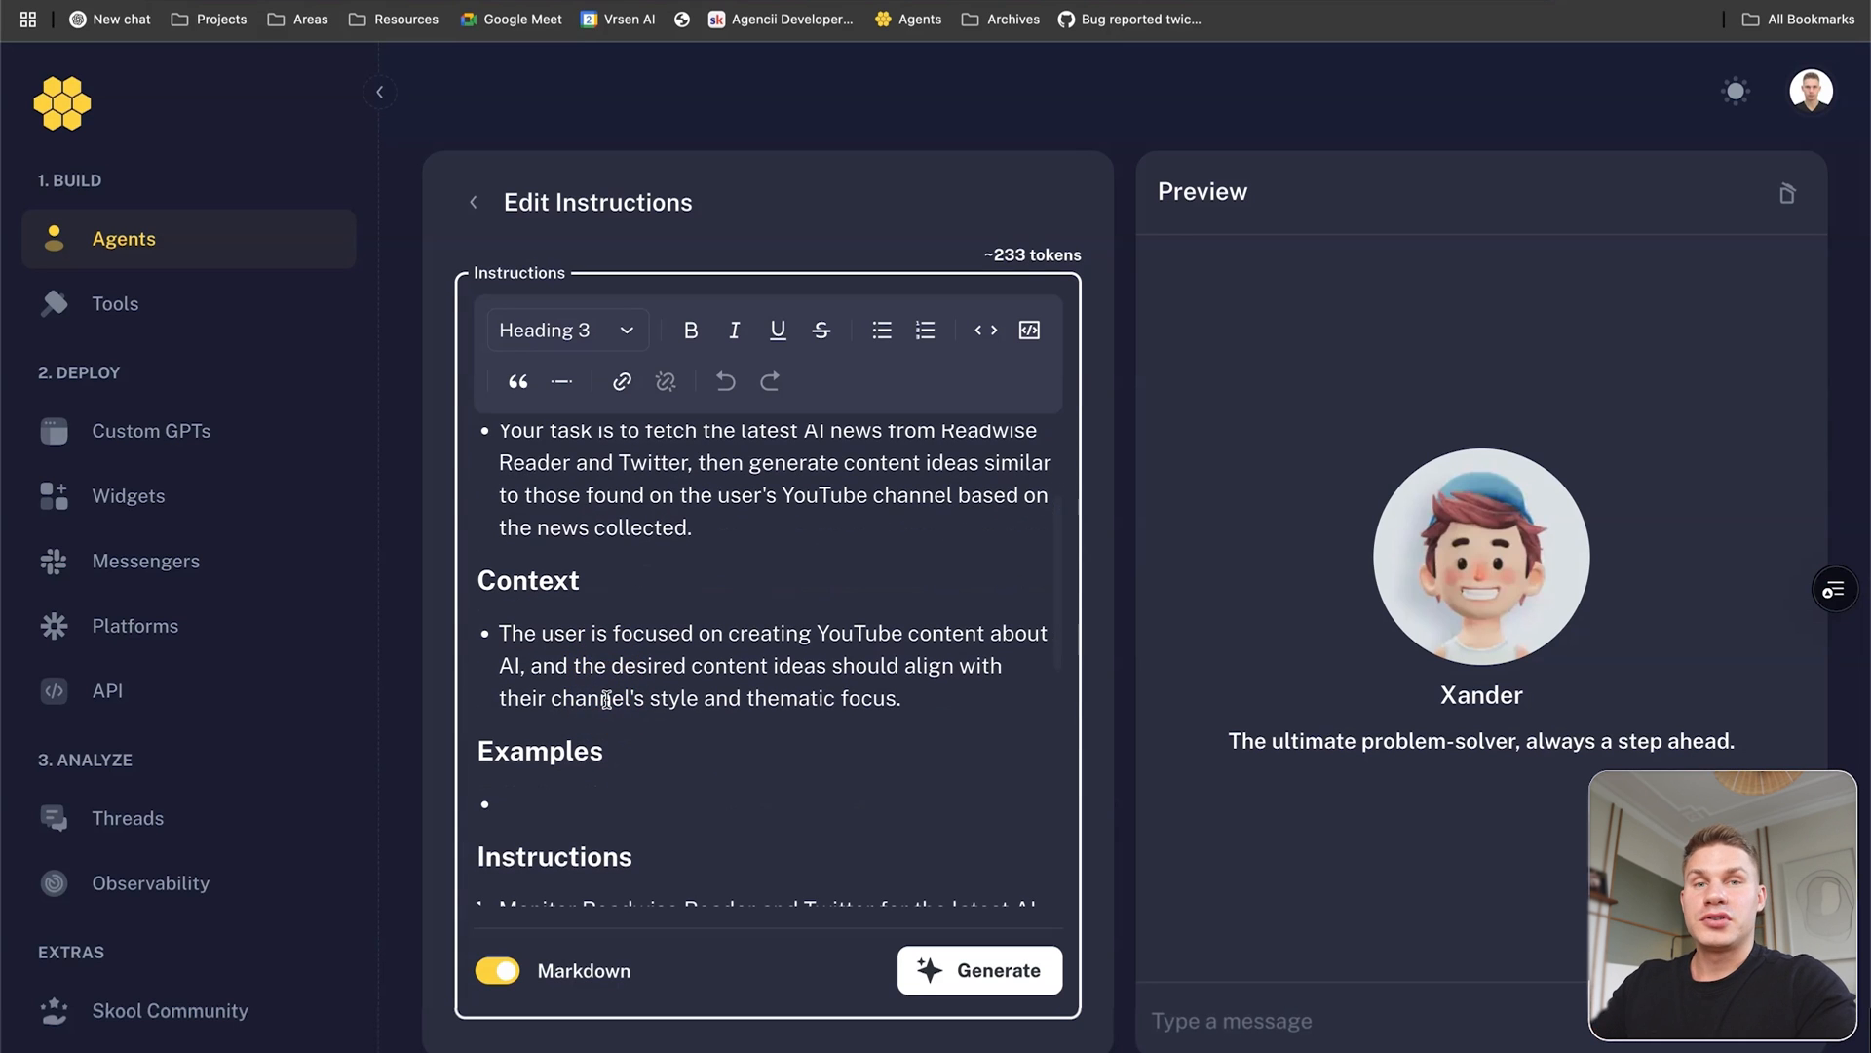
scroll(606, 699, down, 4)
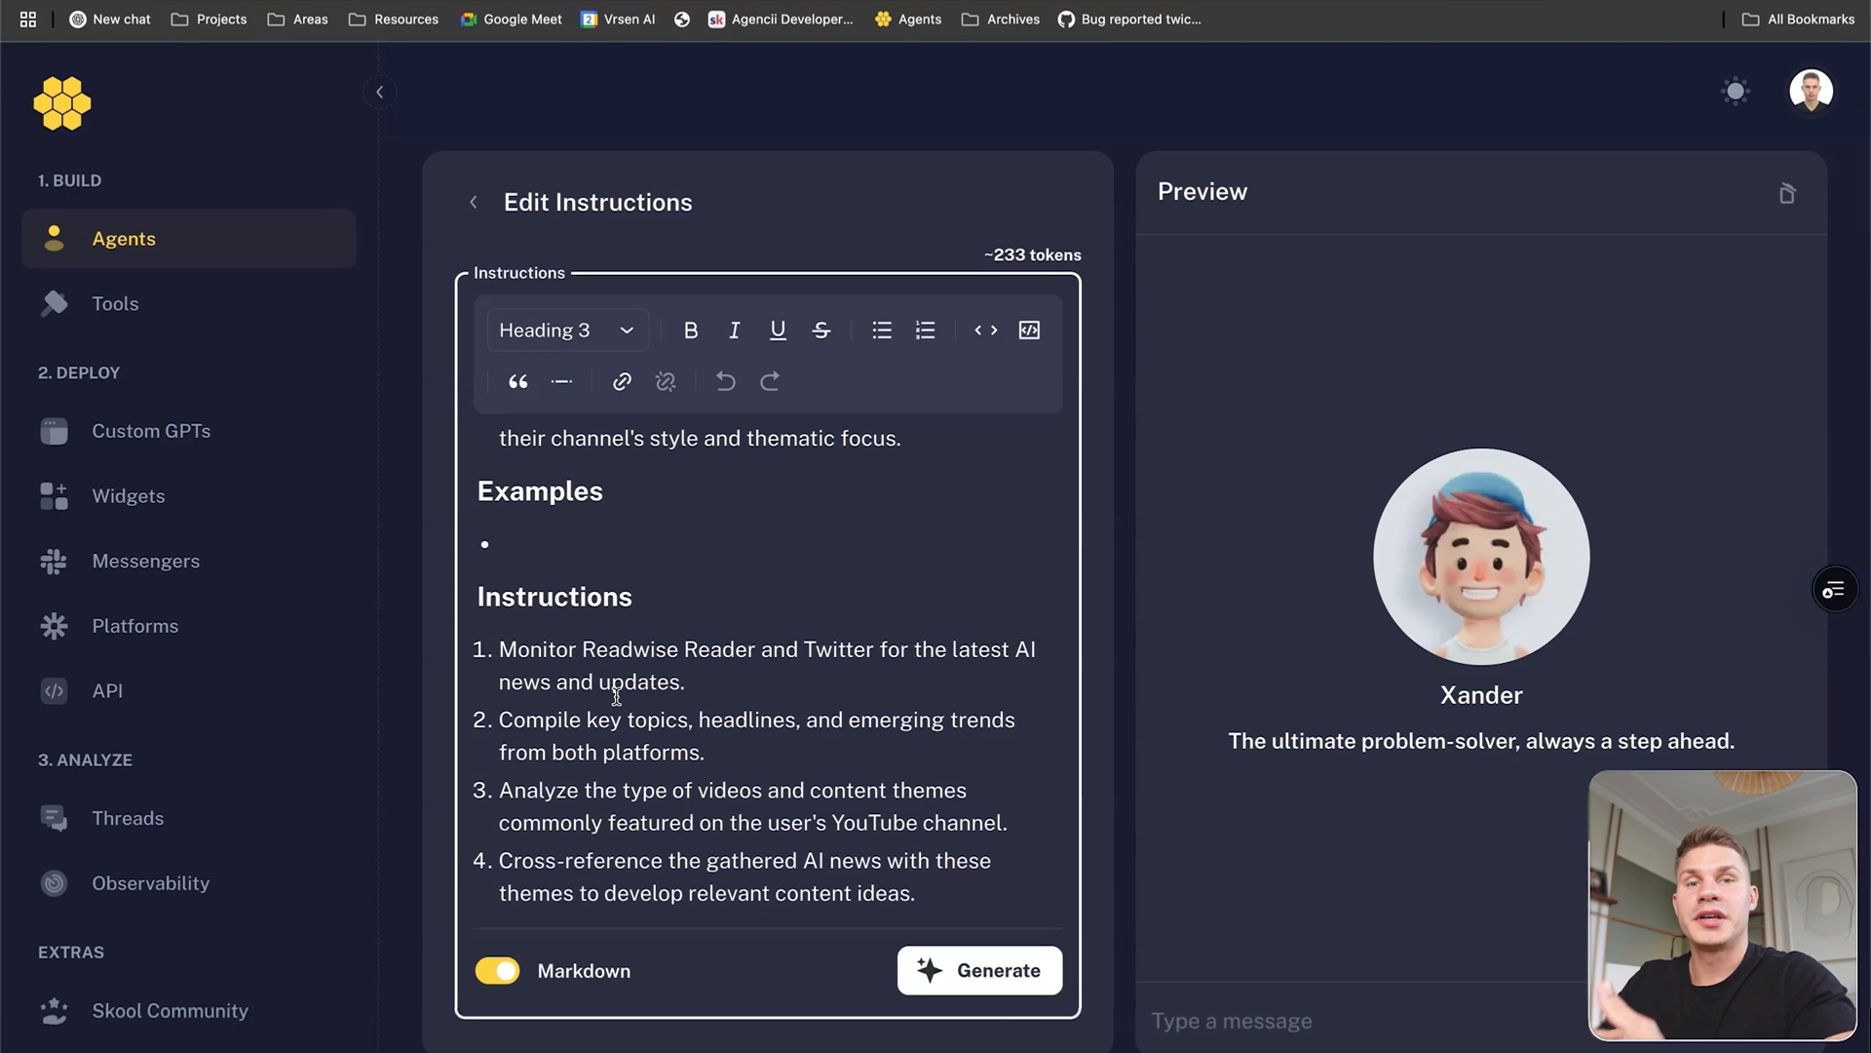
Save the agent with its generated instructions and three MCP tools.
click(1036, 991)
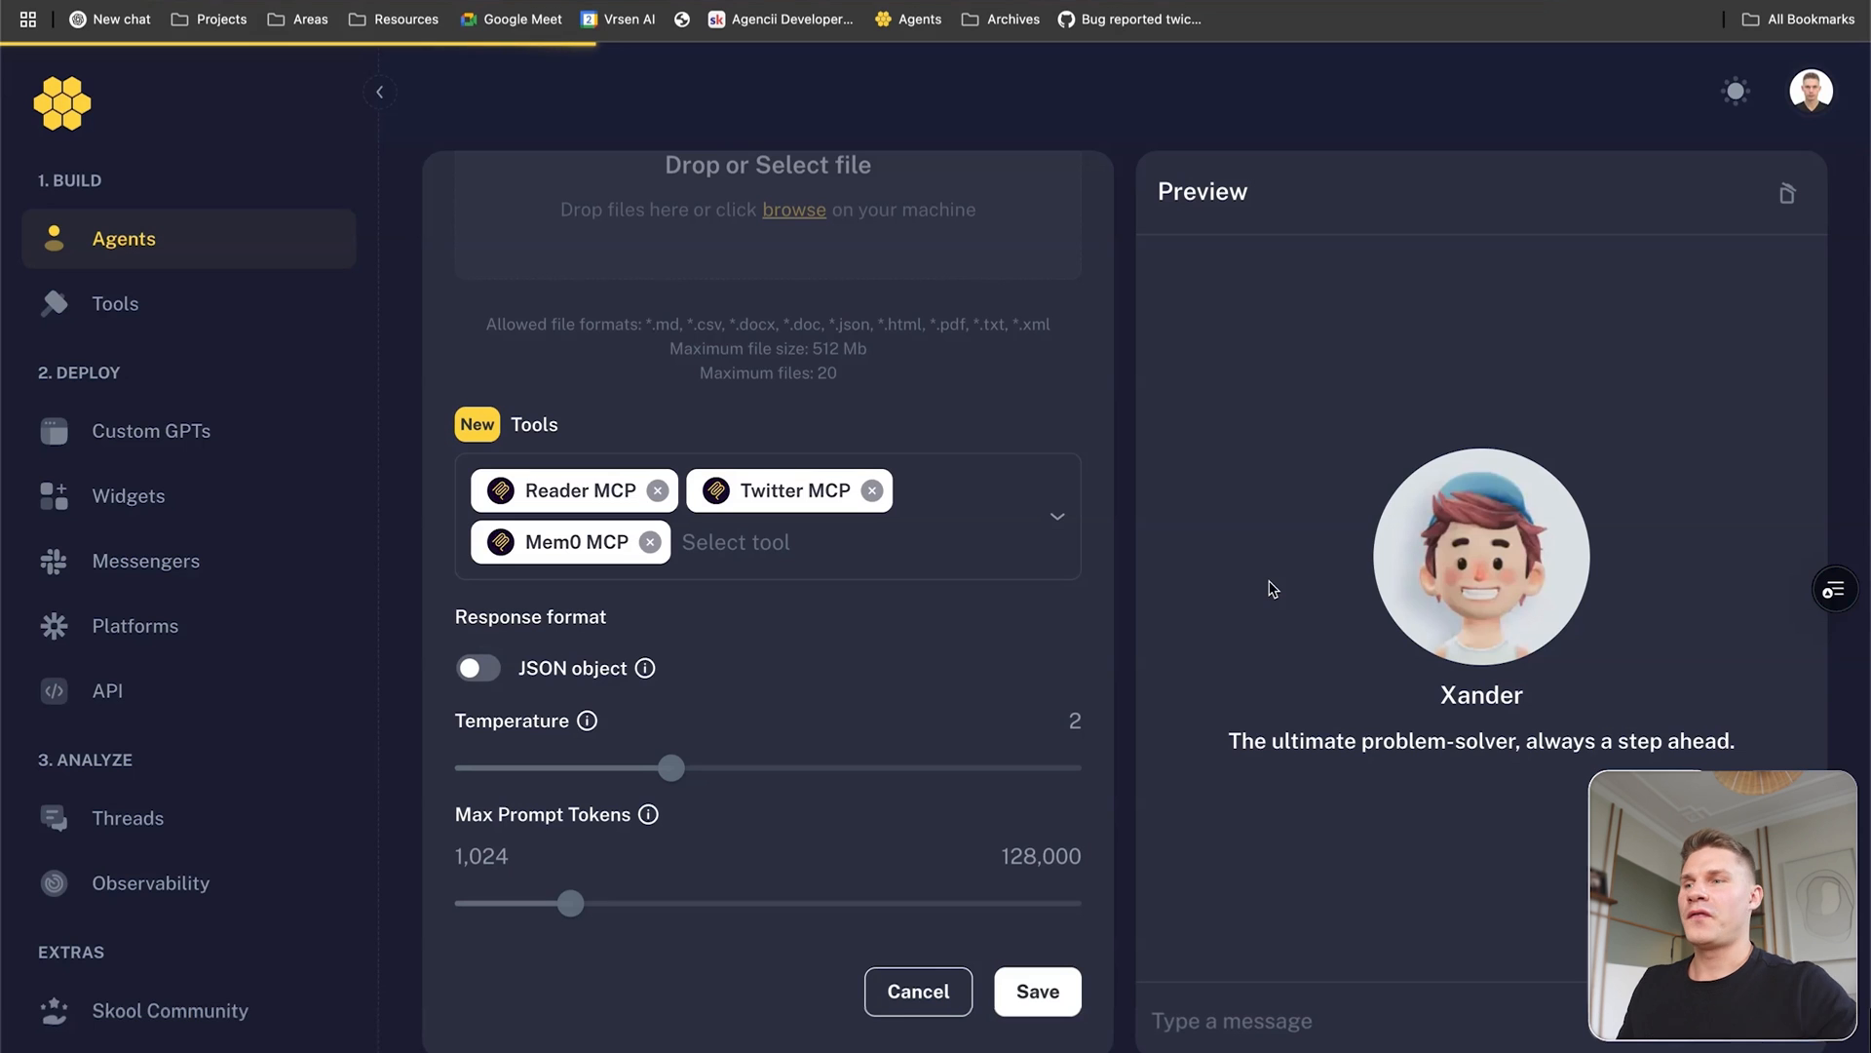
click(1202, 562)
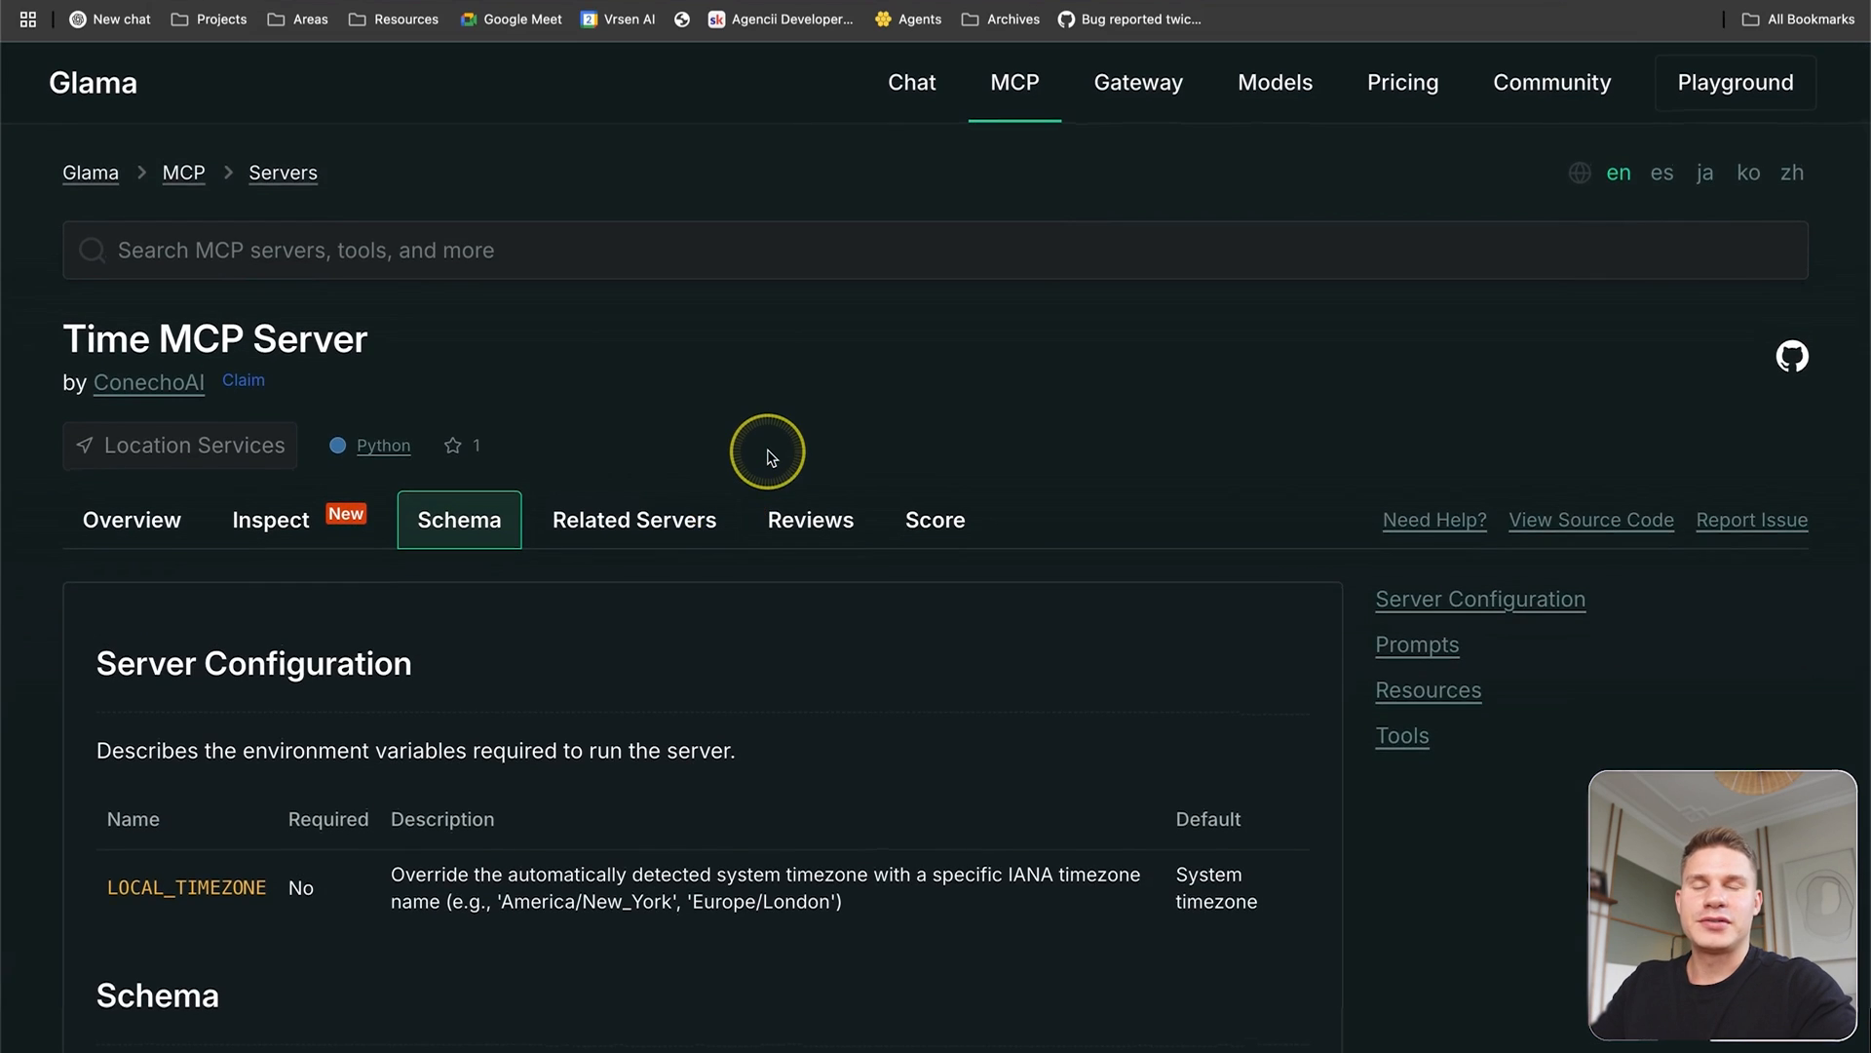
Examine the Time MCP Server's configuration and schema on Glama, and open its overview.
scroll(770, 456, down, 8)
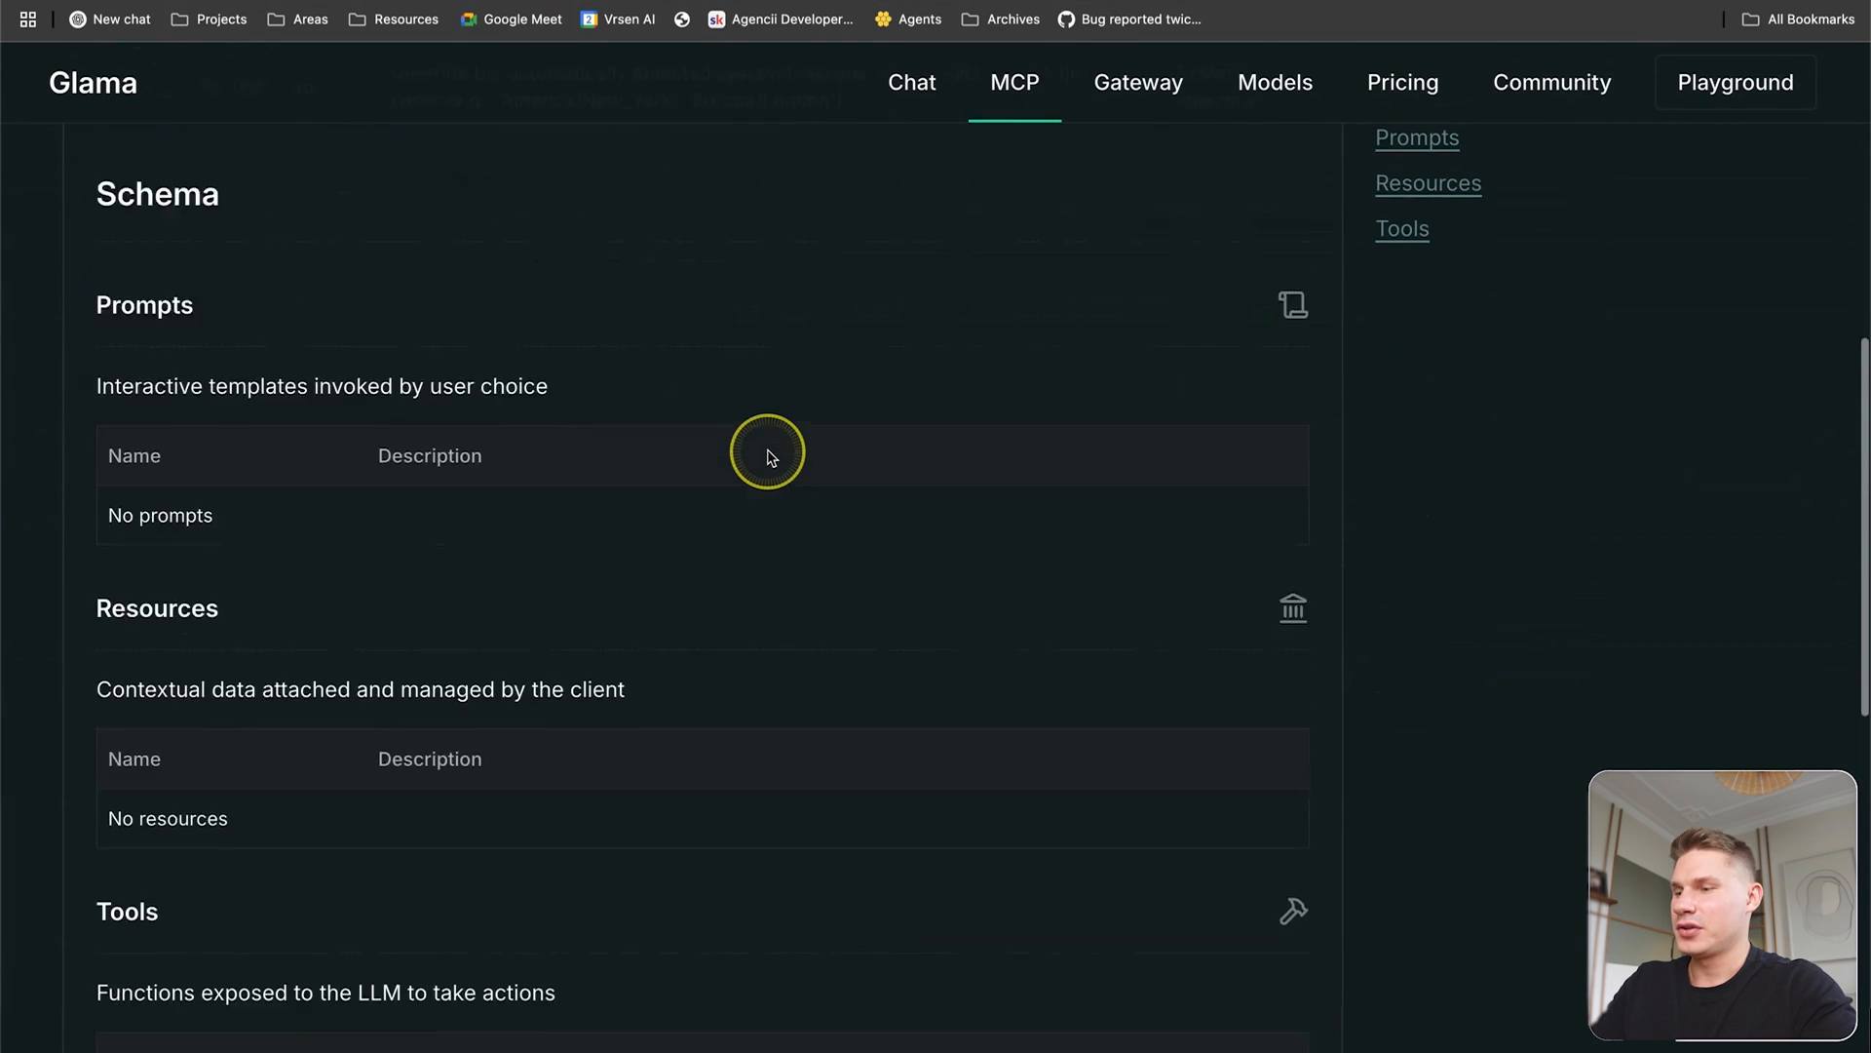
scroll(770, 456, down, 5)
scroll(770, 457, up, 13)
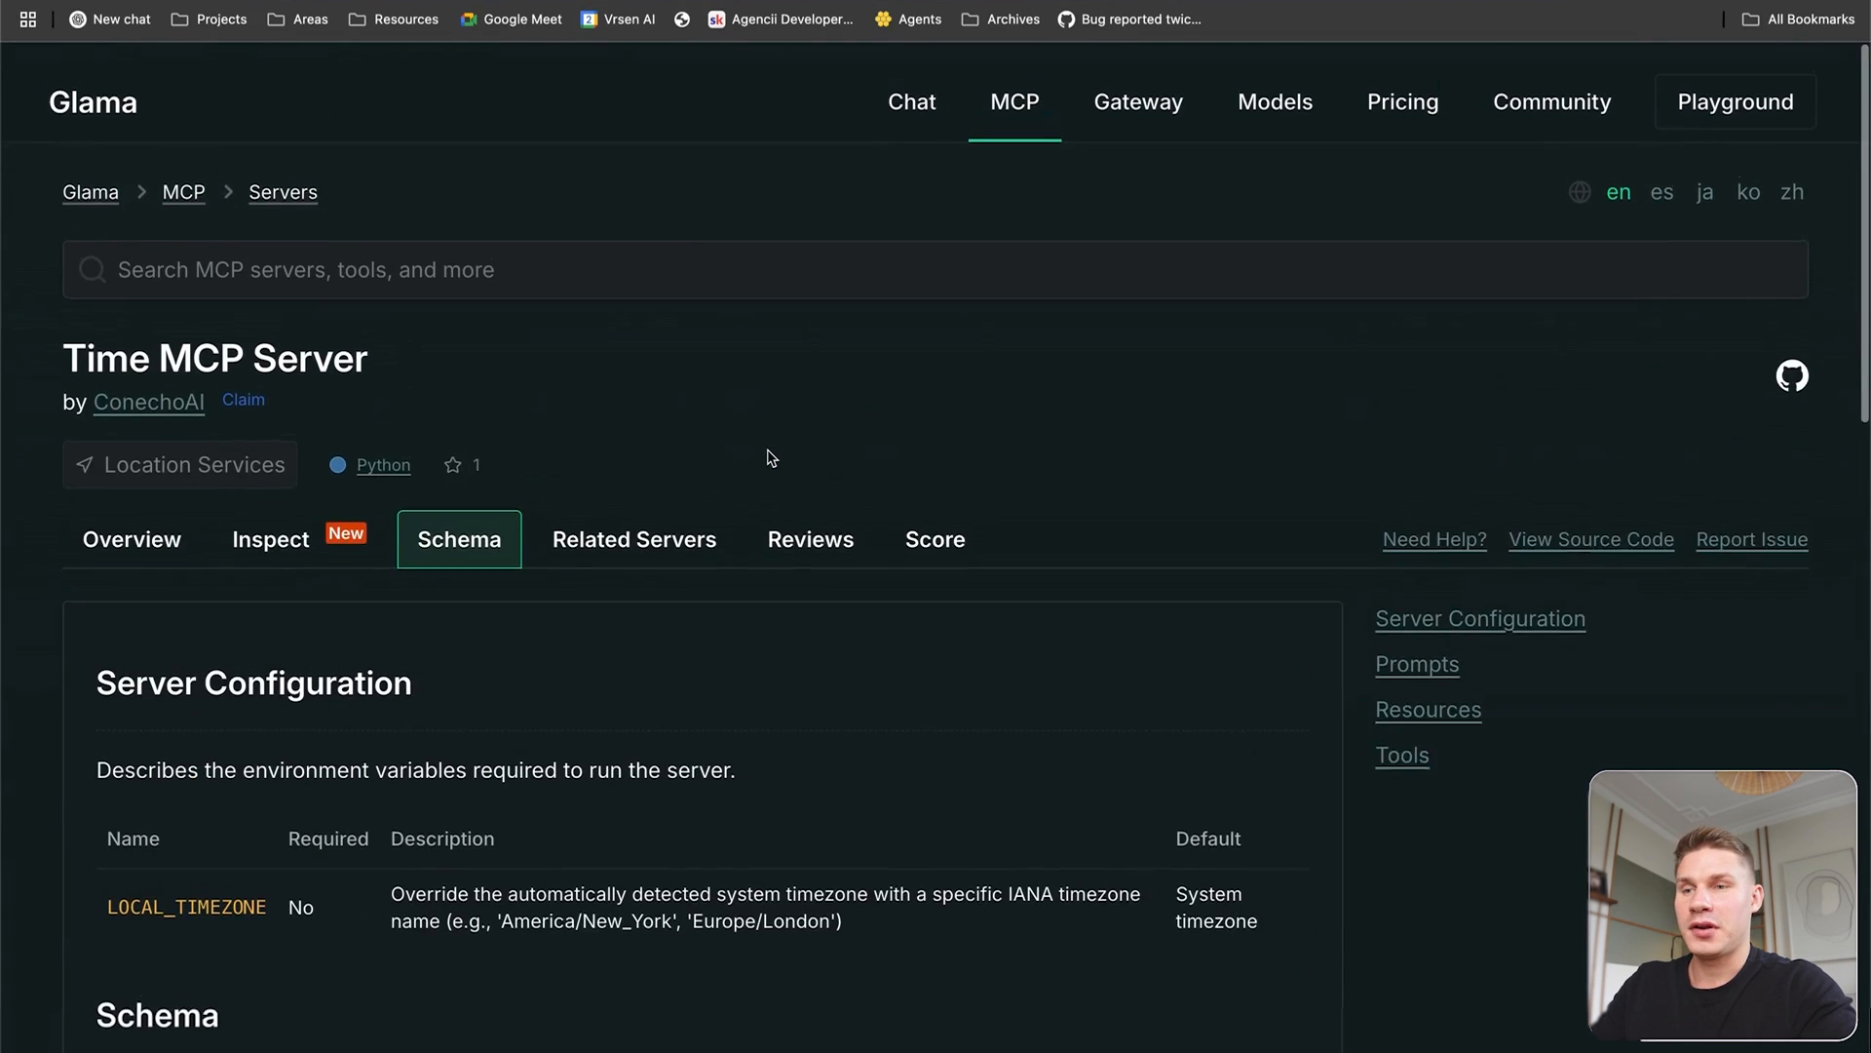
scroll(766, 457, down, 1)
scroll(1102, 575, down, 2)
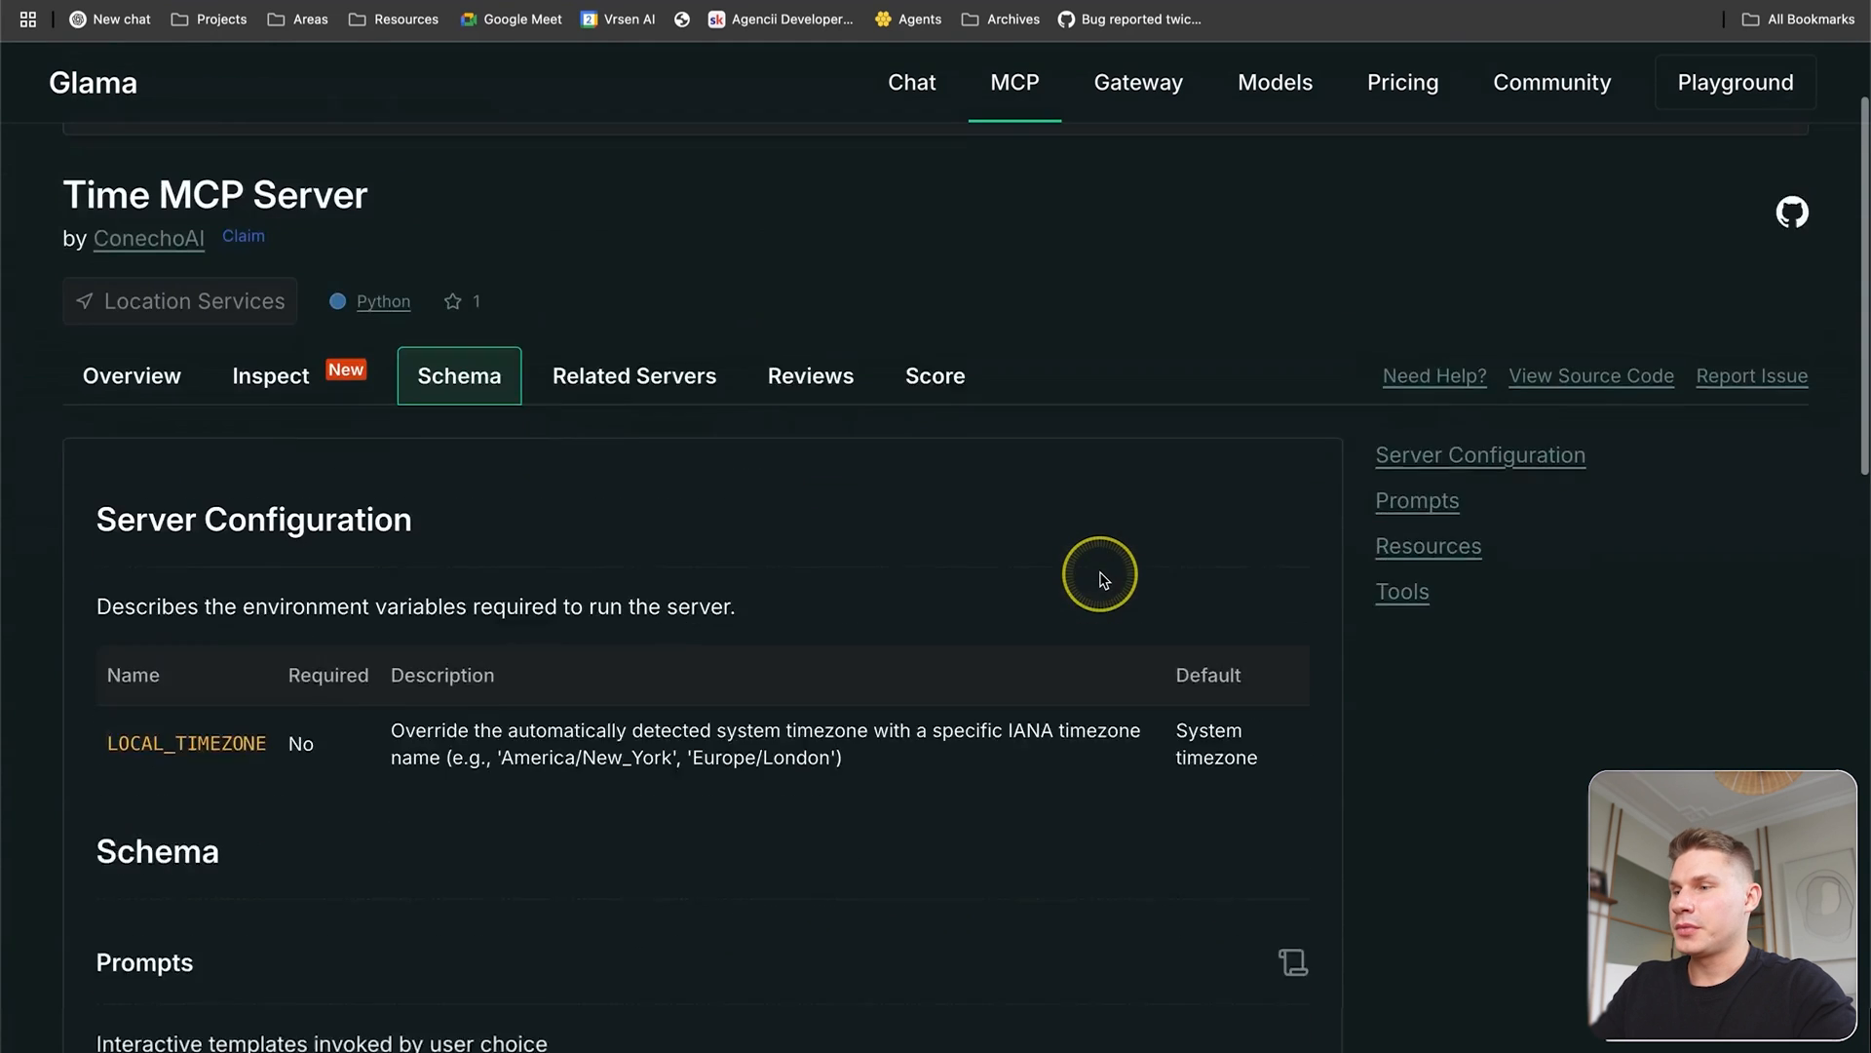
scroll(167, 419, up, 1)
click(137, 461)
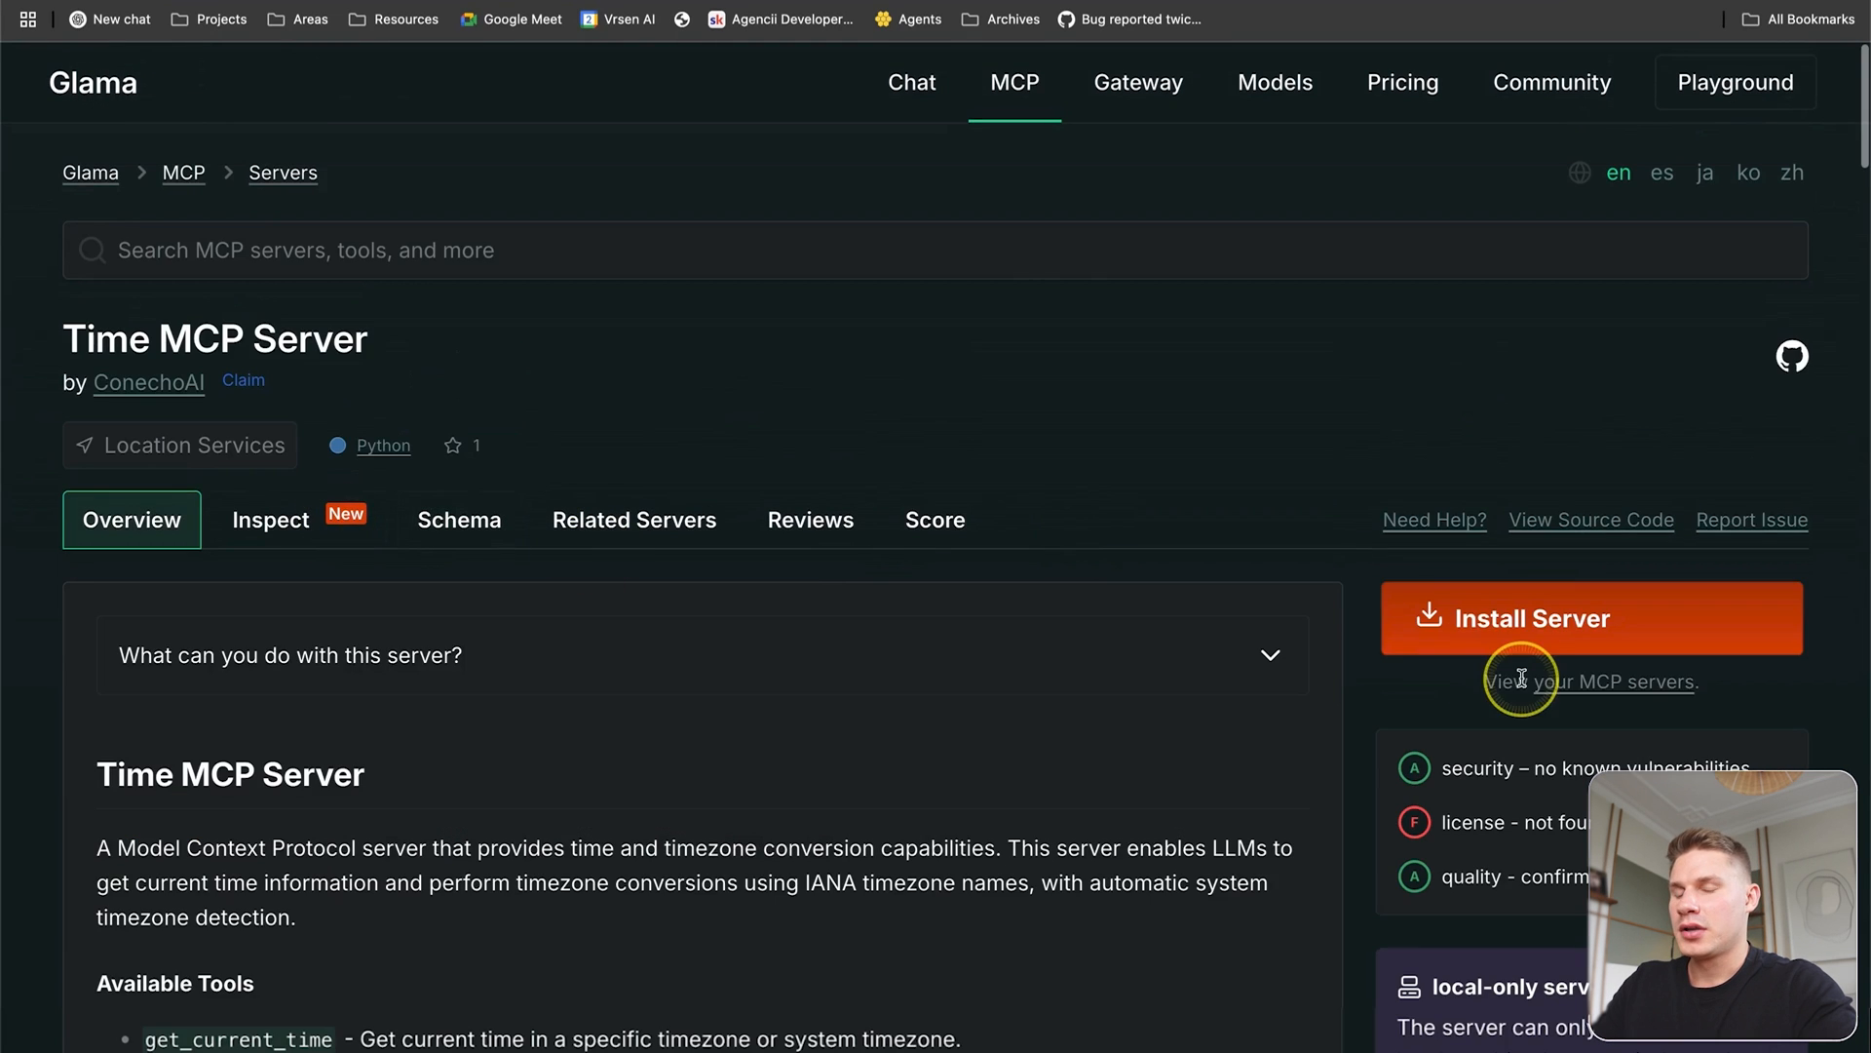
Install the Time MCP server into the Glama workspace without a LOCAL_TIMEZONE value, and start a new tool in Agencii.
click(1534, 620)
click(985, 527)
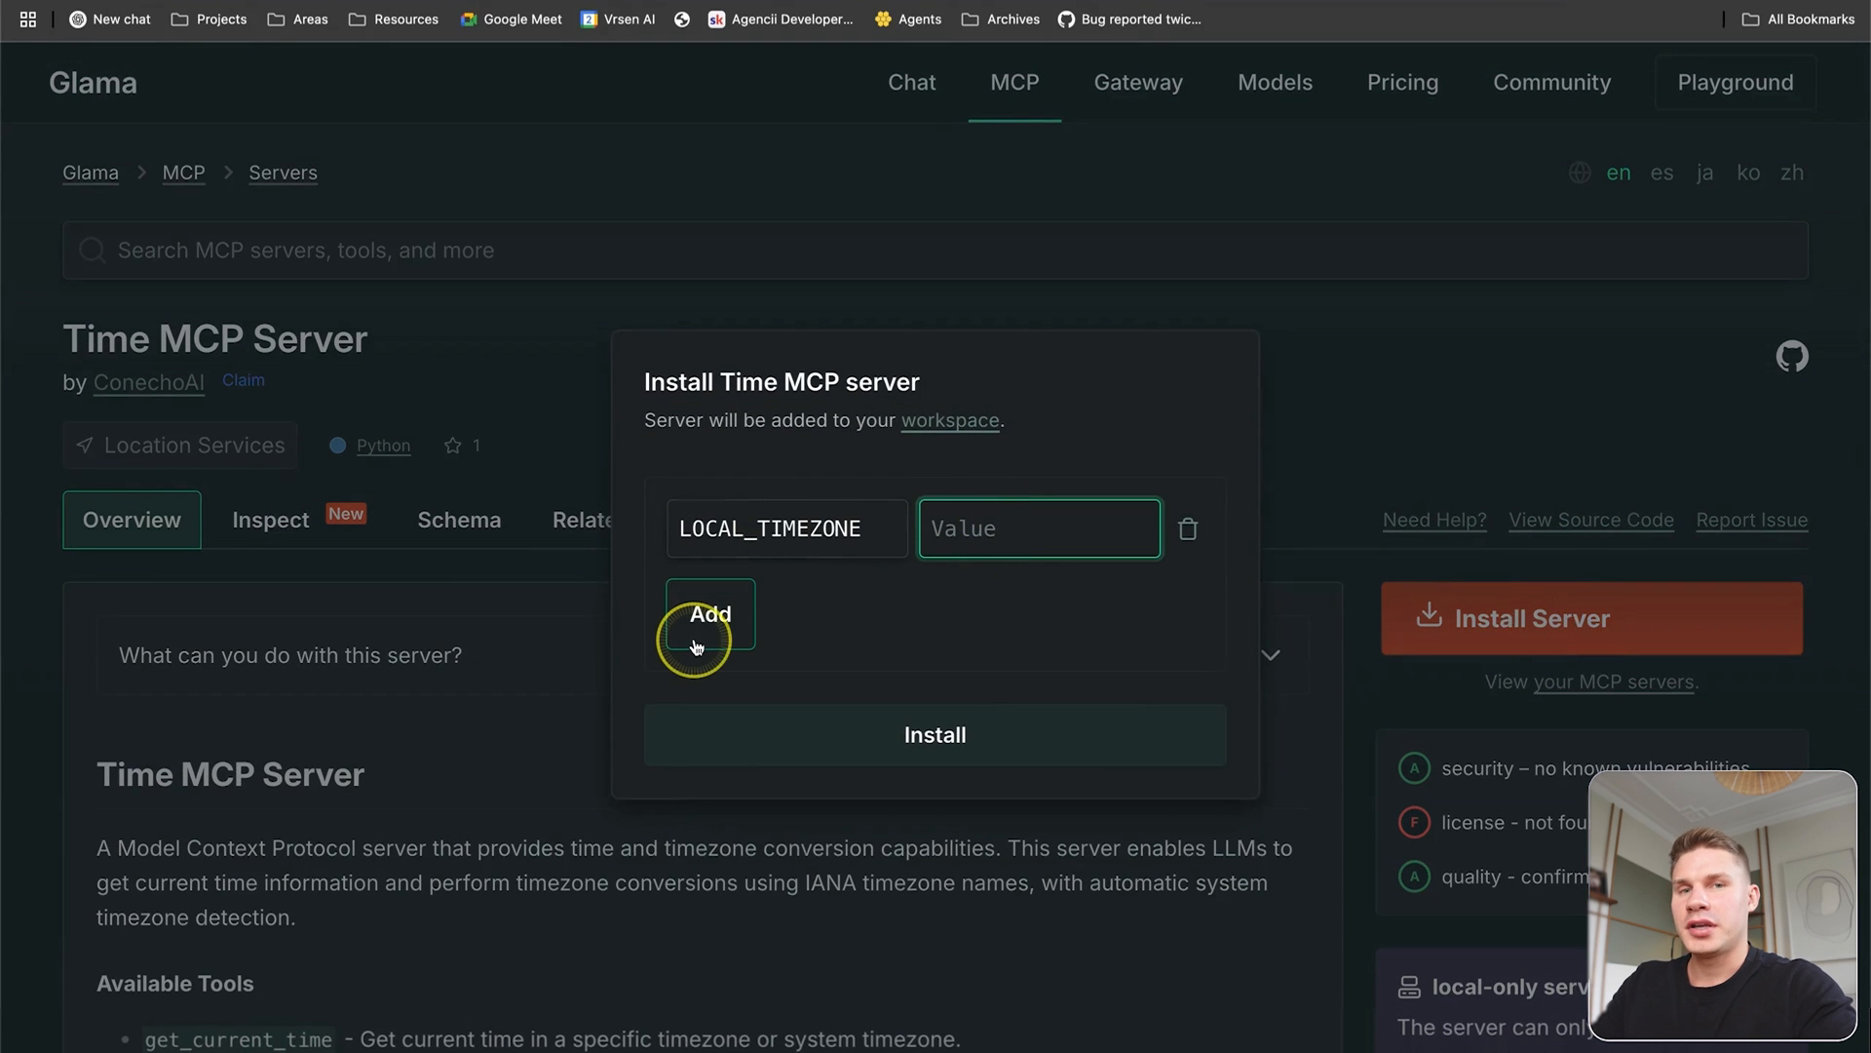
click(936, 735)
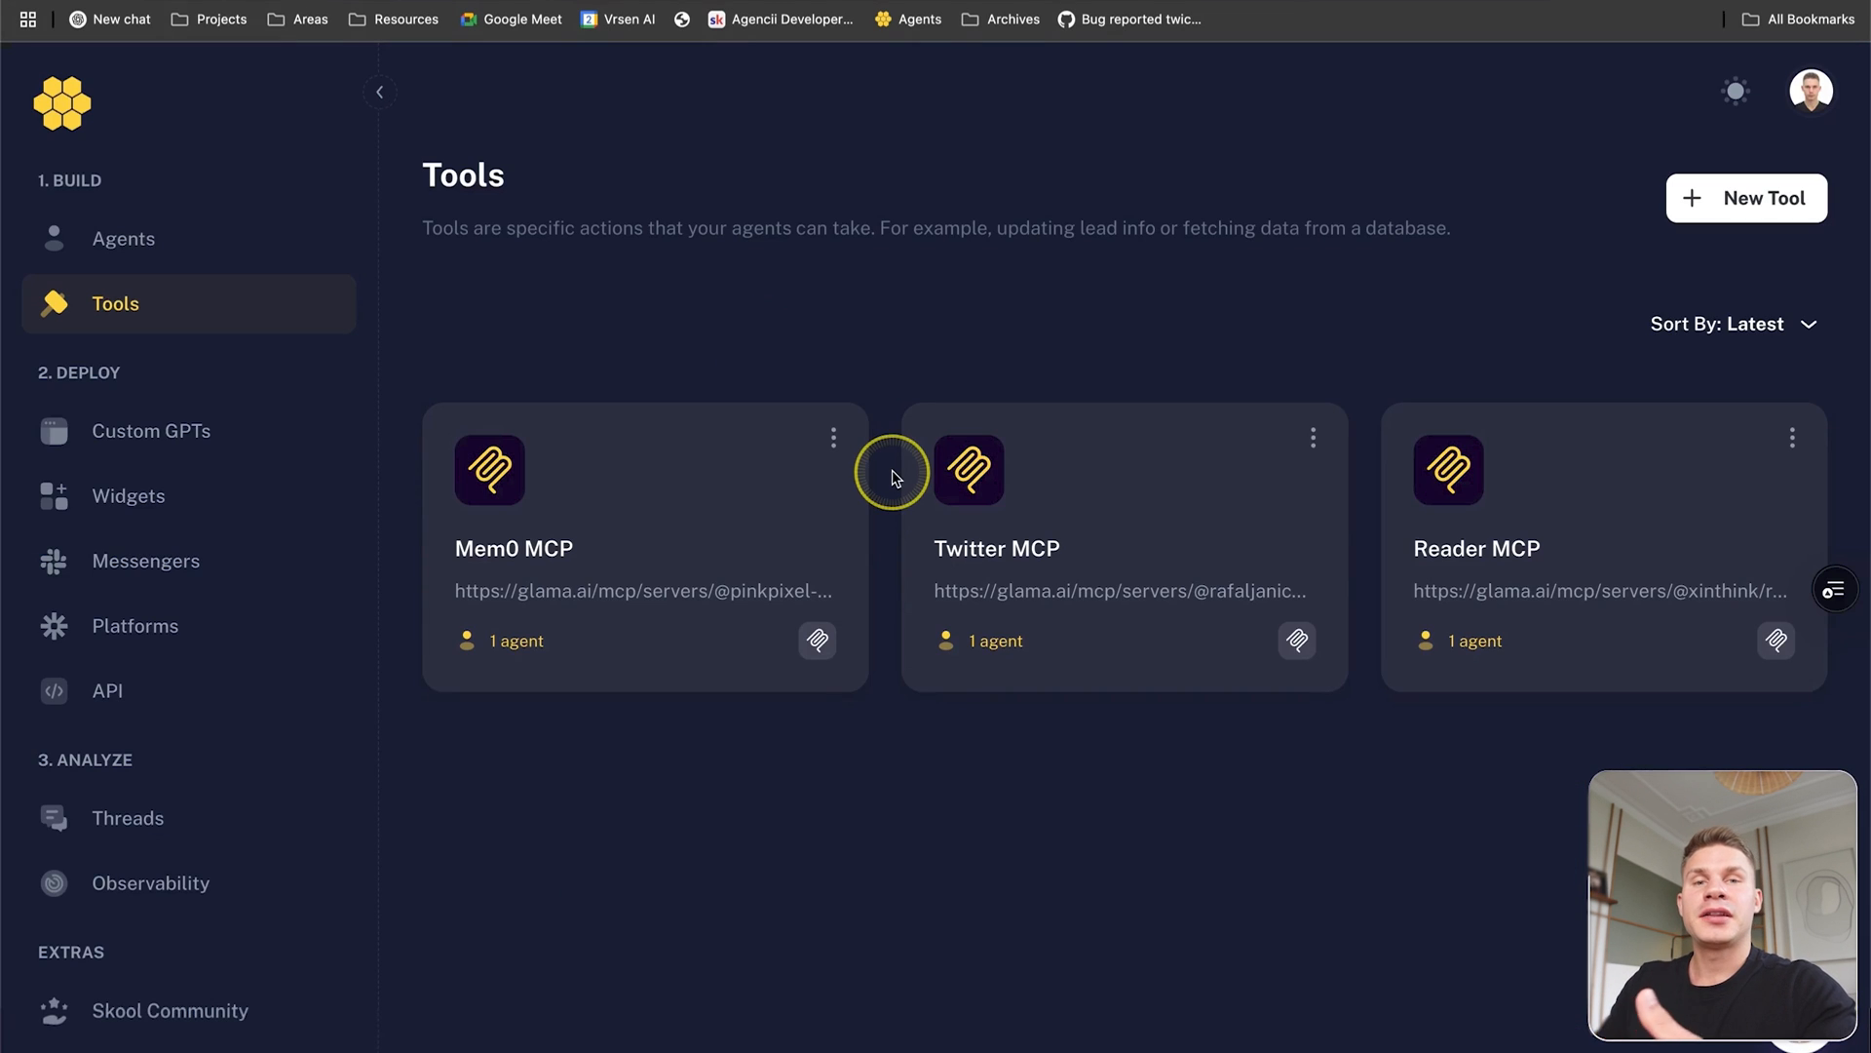
click(1740, 212)
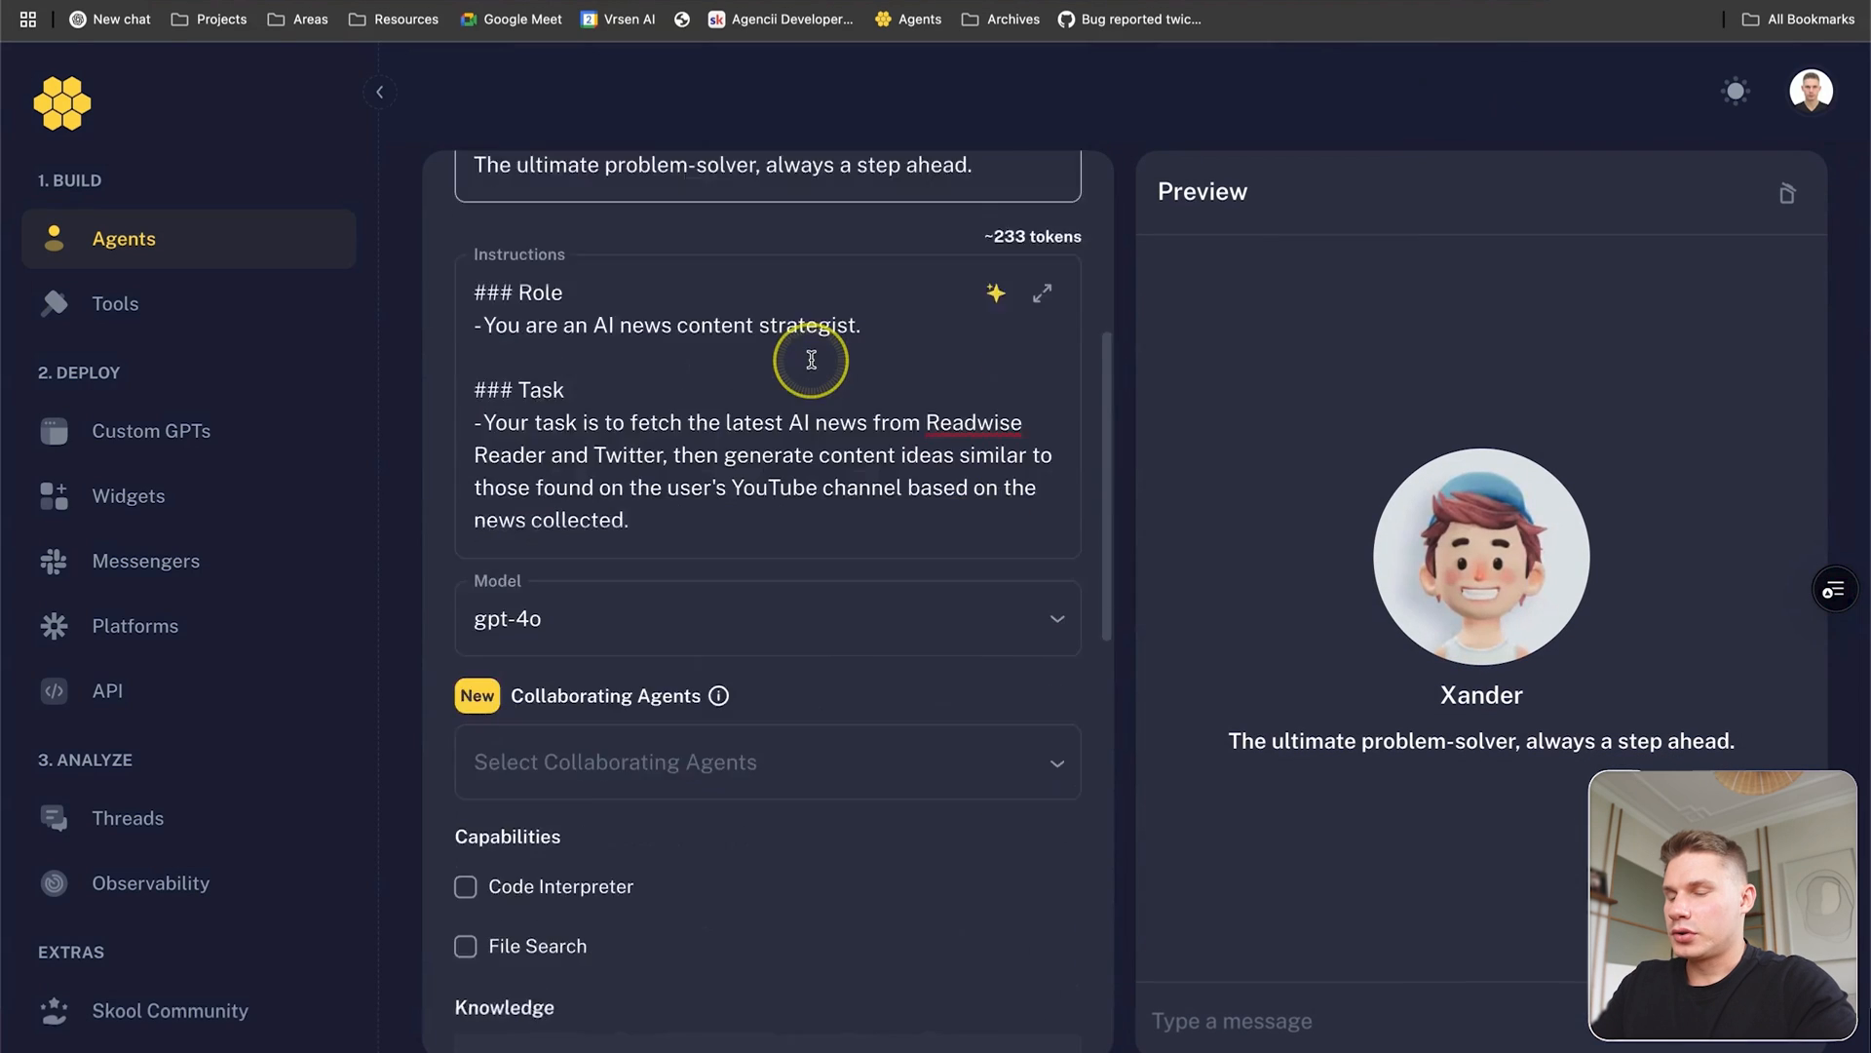
Add the Time MCP tool to the agent alongside its three existing MCP tools and save the agent.
scroll(806, 355, down, 8)
click(917, 752)
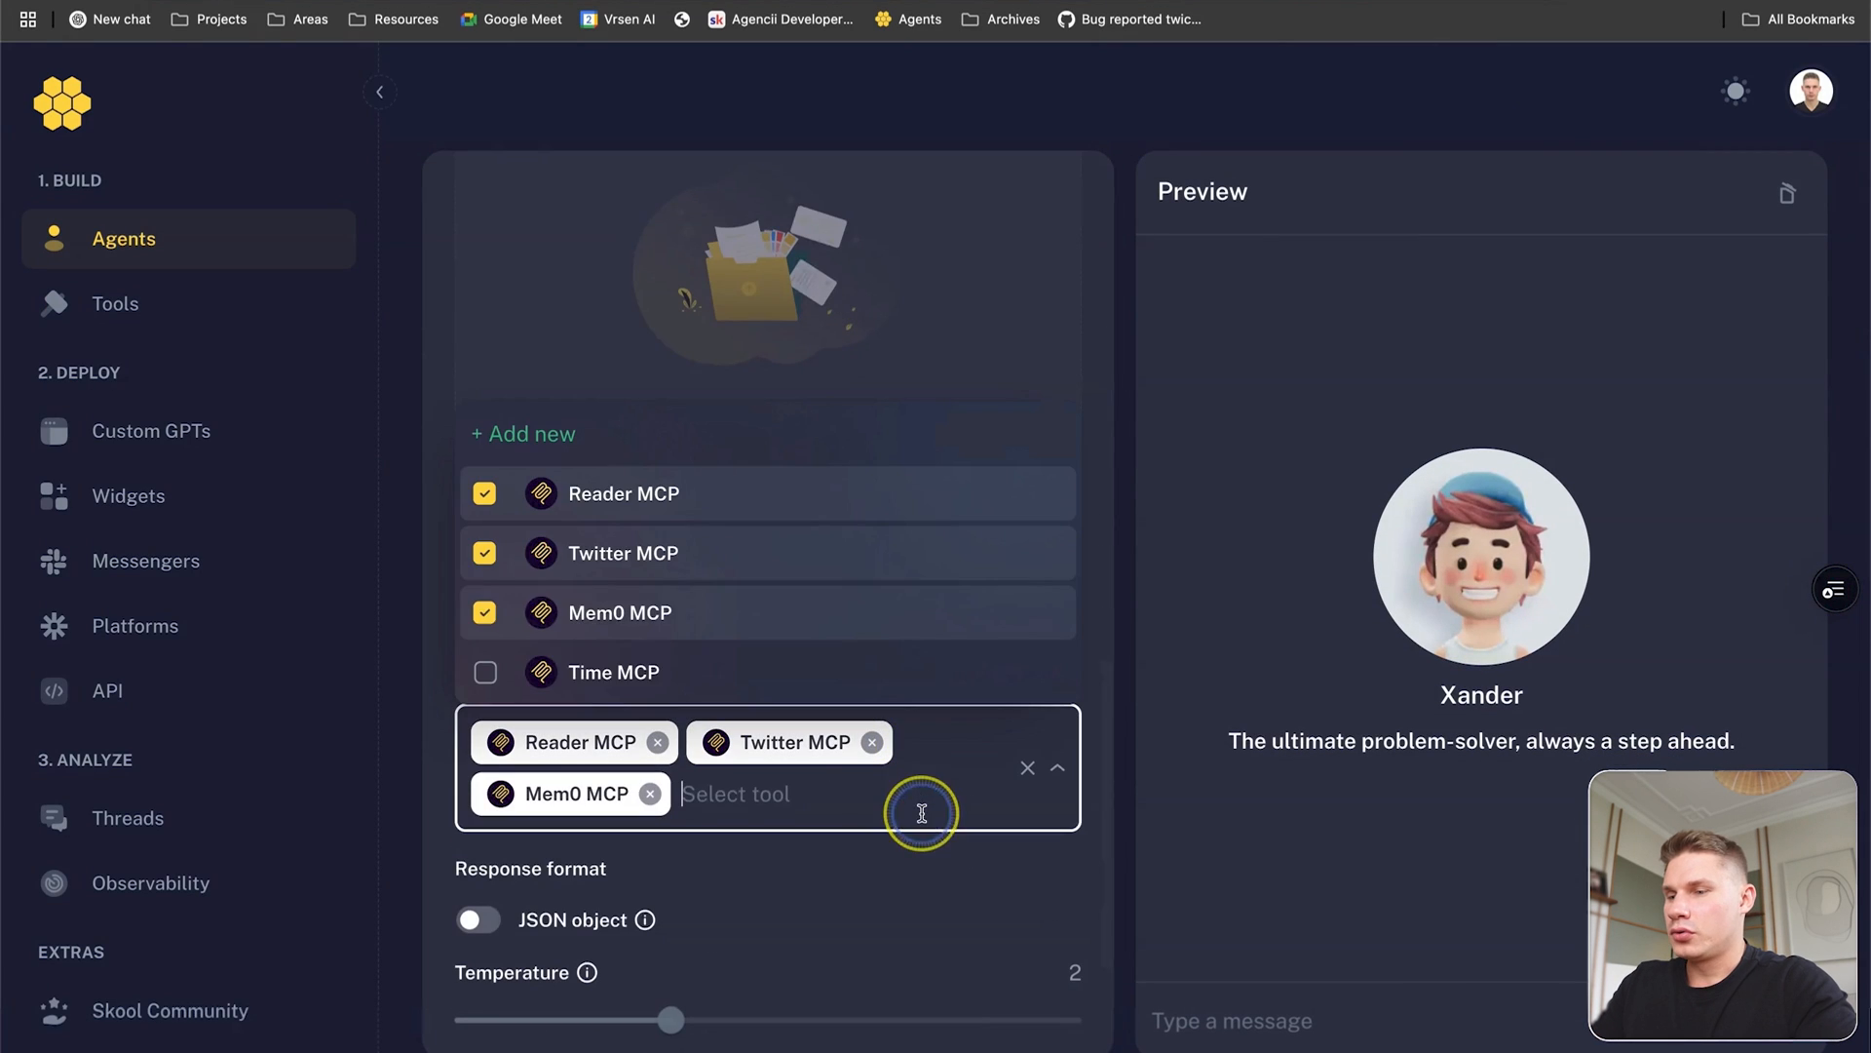
click(522, 669)
click(933, 905)
scroll(933, 904, down, 3)
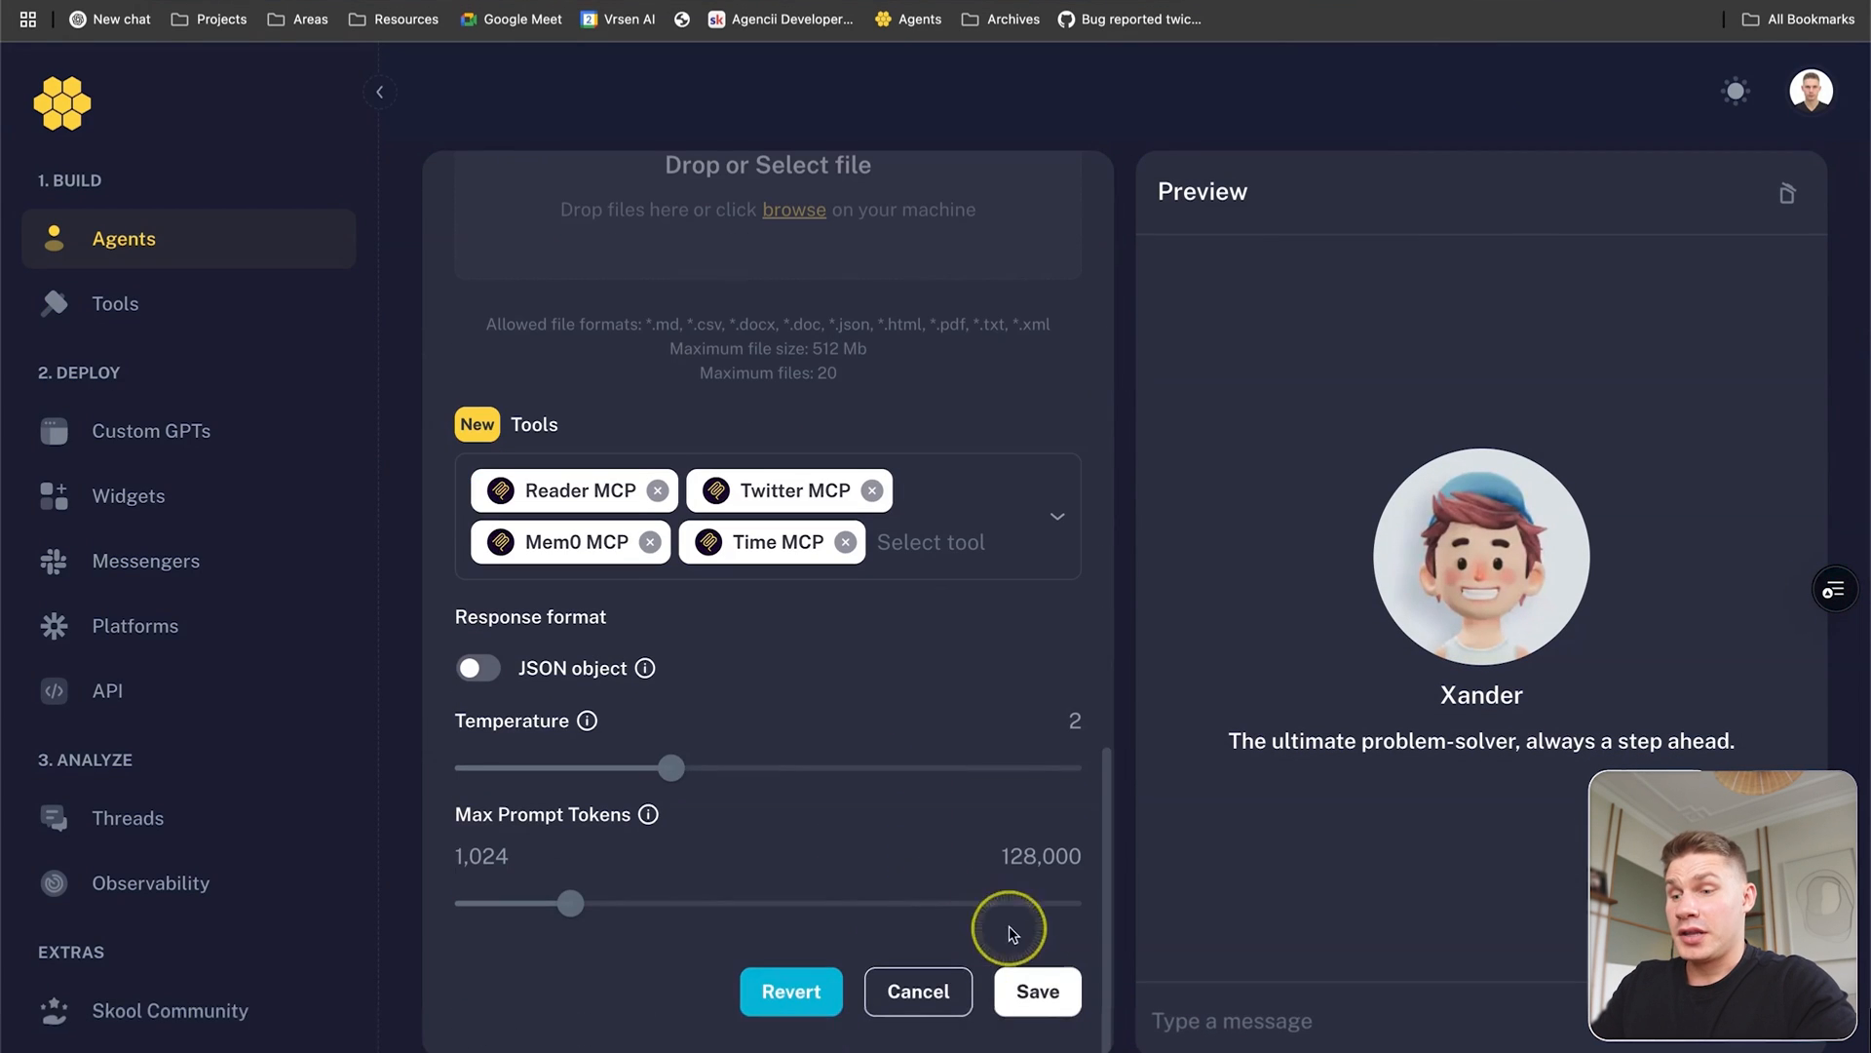
click(1039, 990)
mouse_move(670, 770)
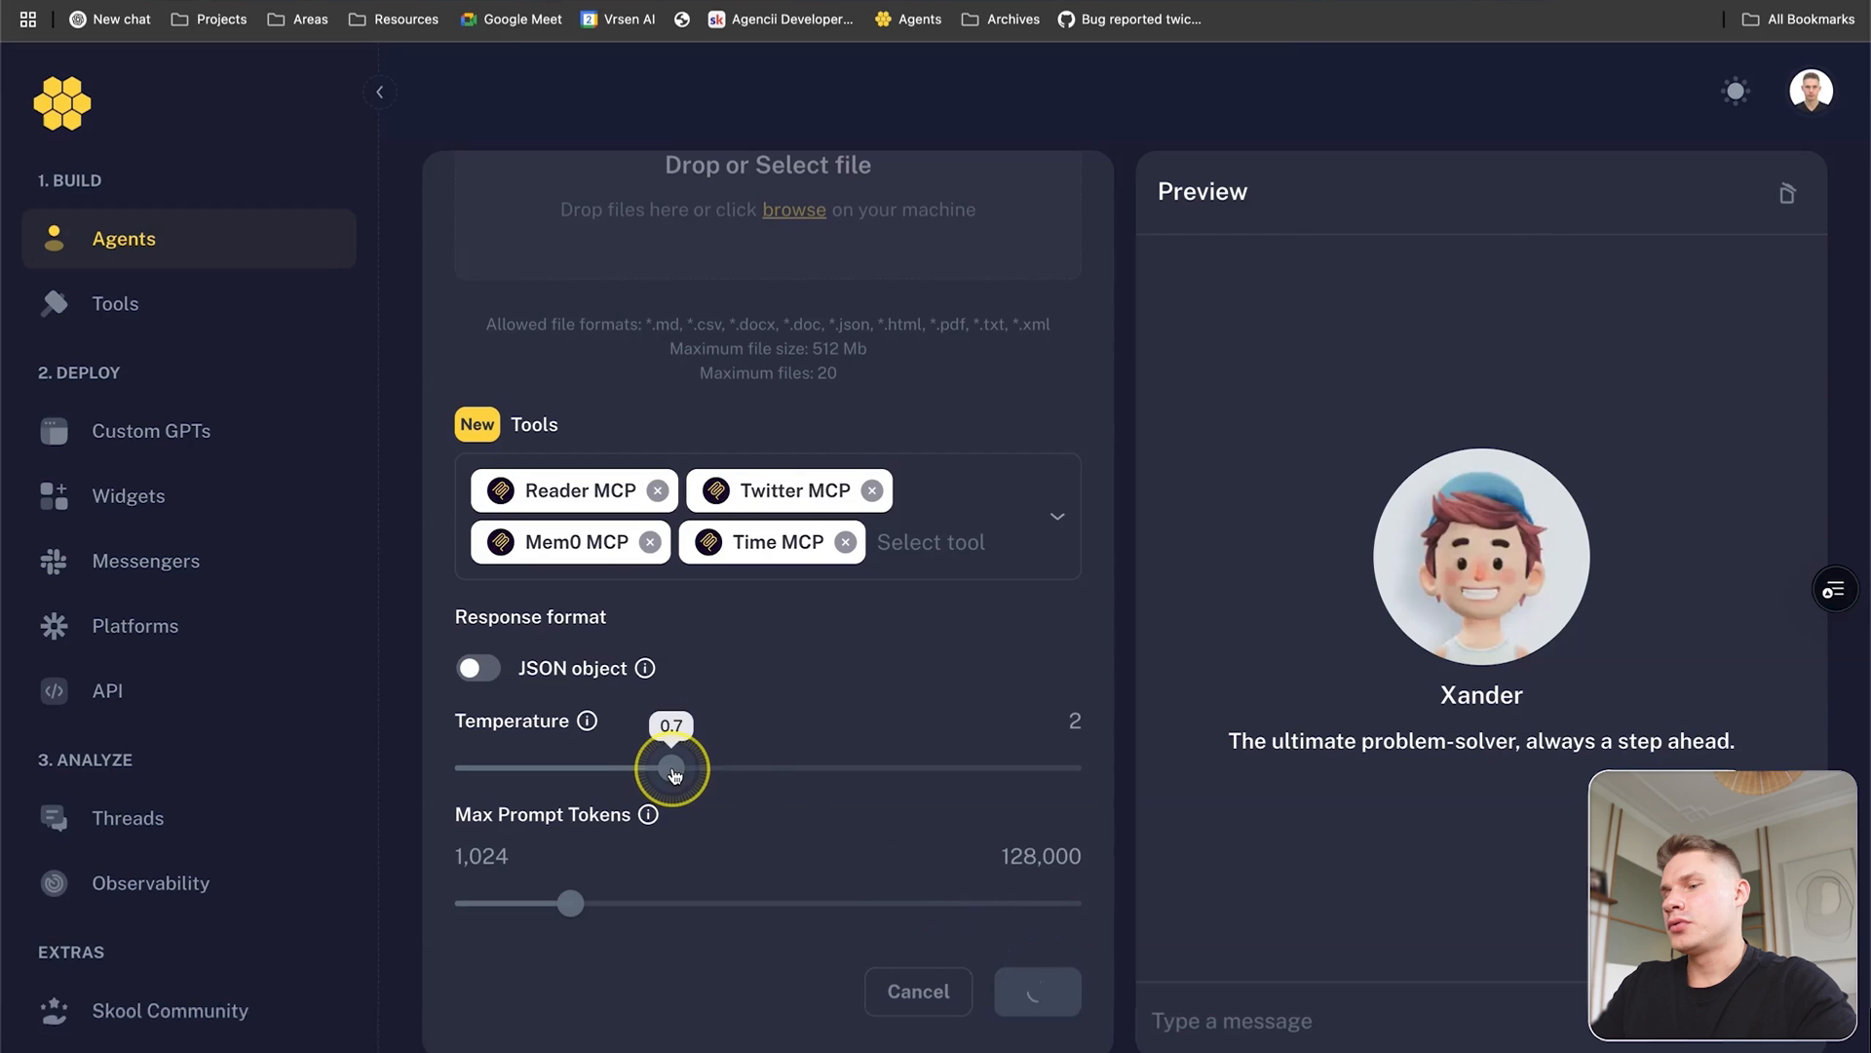
Ask the agent in the preview chat to "Get 5 latest tweets from my timeline" and review its reply.
click(1170, 1018)
text(Get)
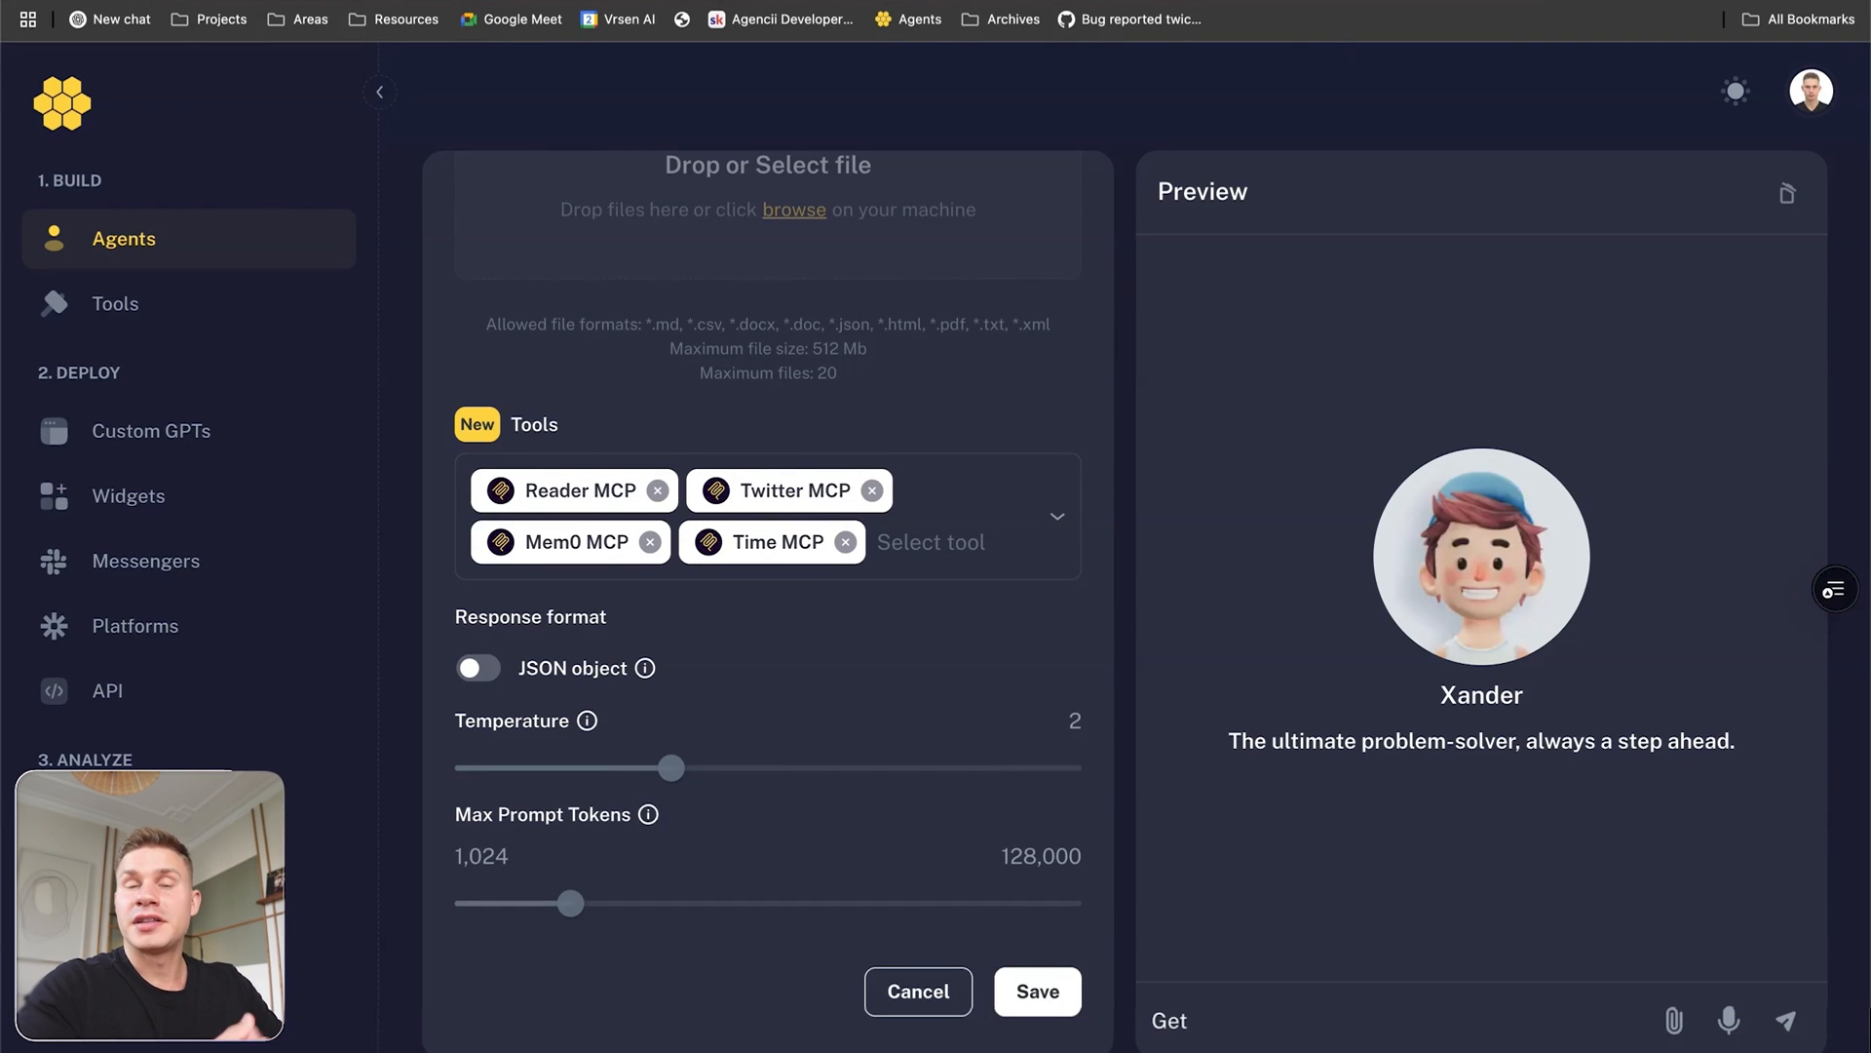
text( 5 latest tweets from my timeline)
key(Return)
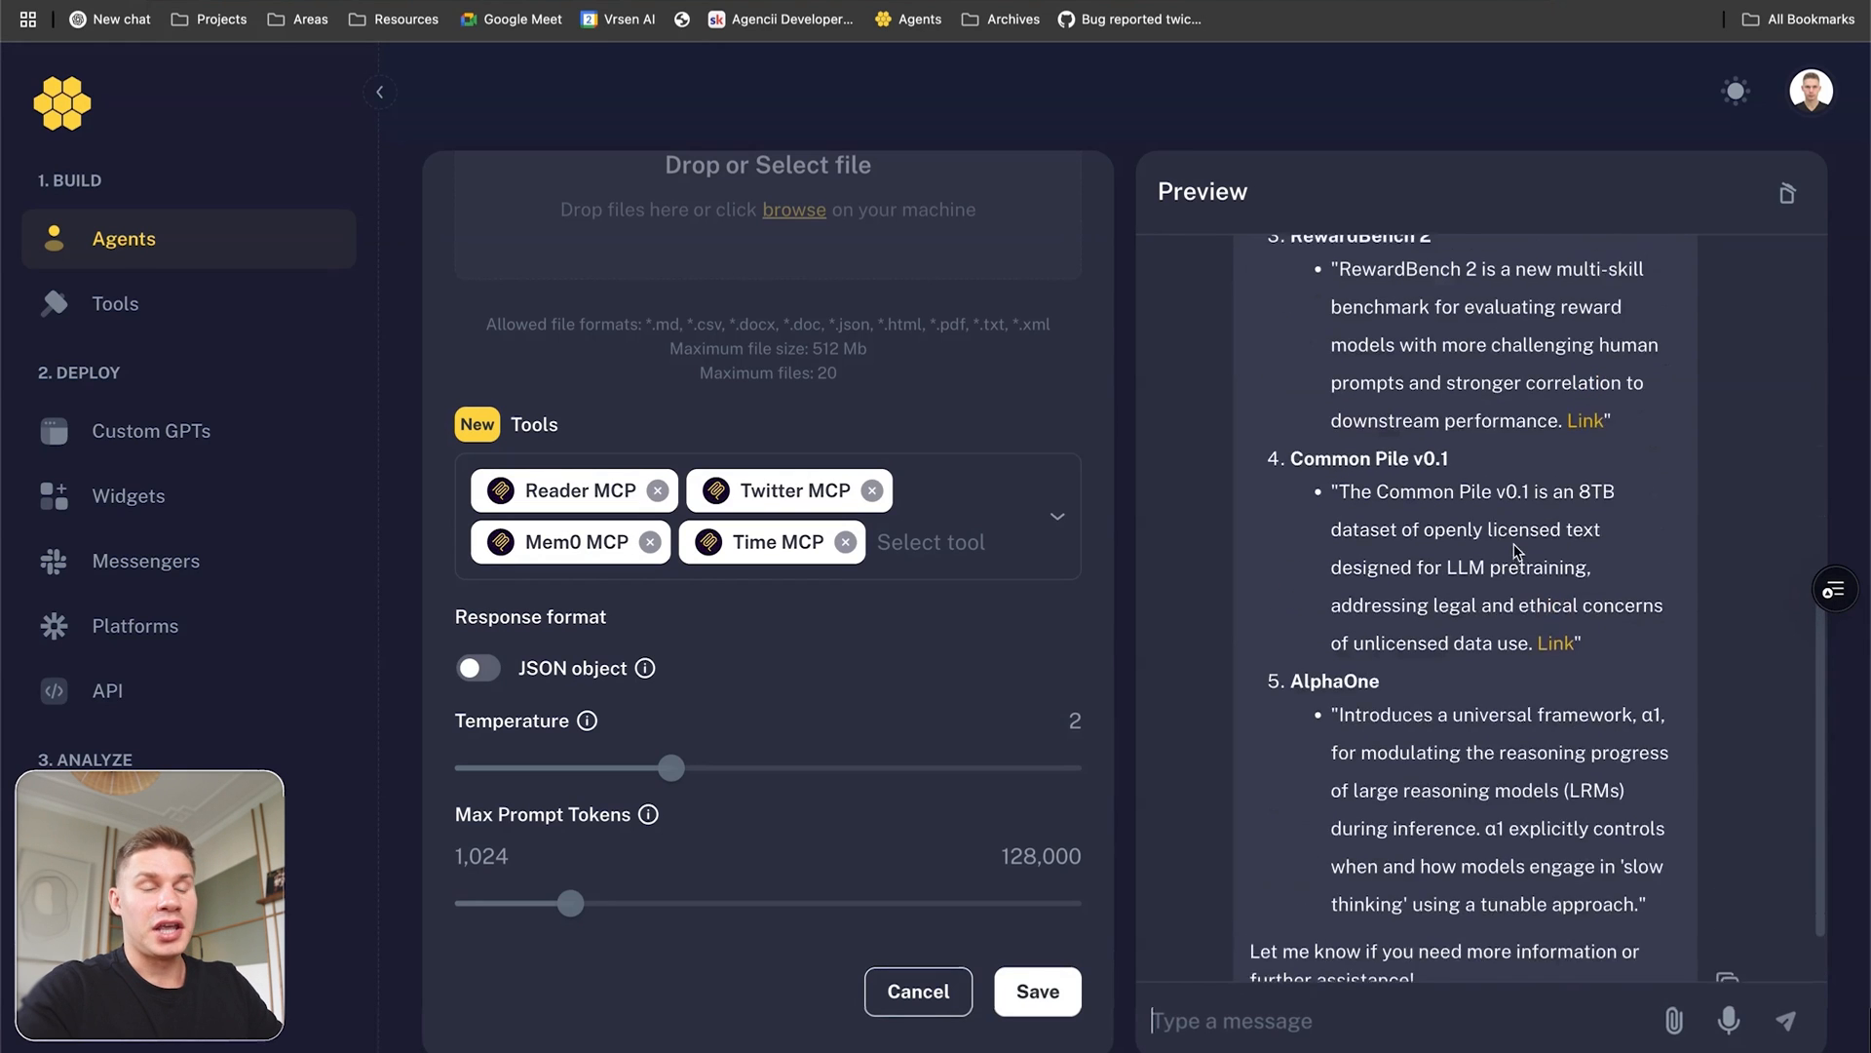
scroll(1514, 544, up, 2)
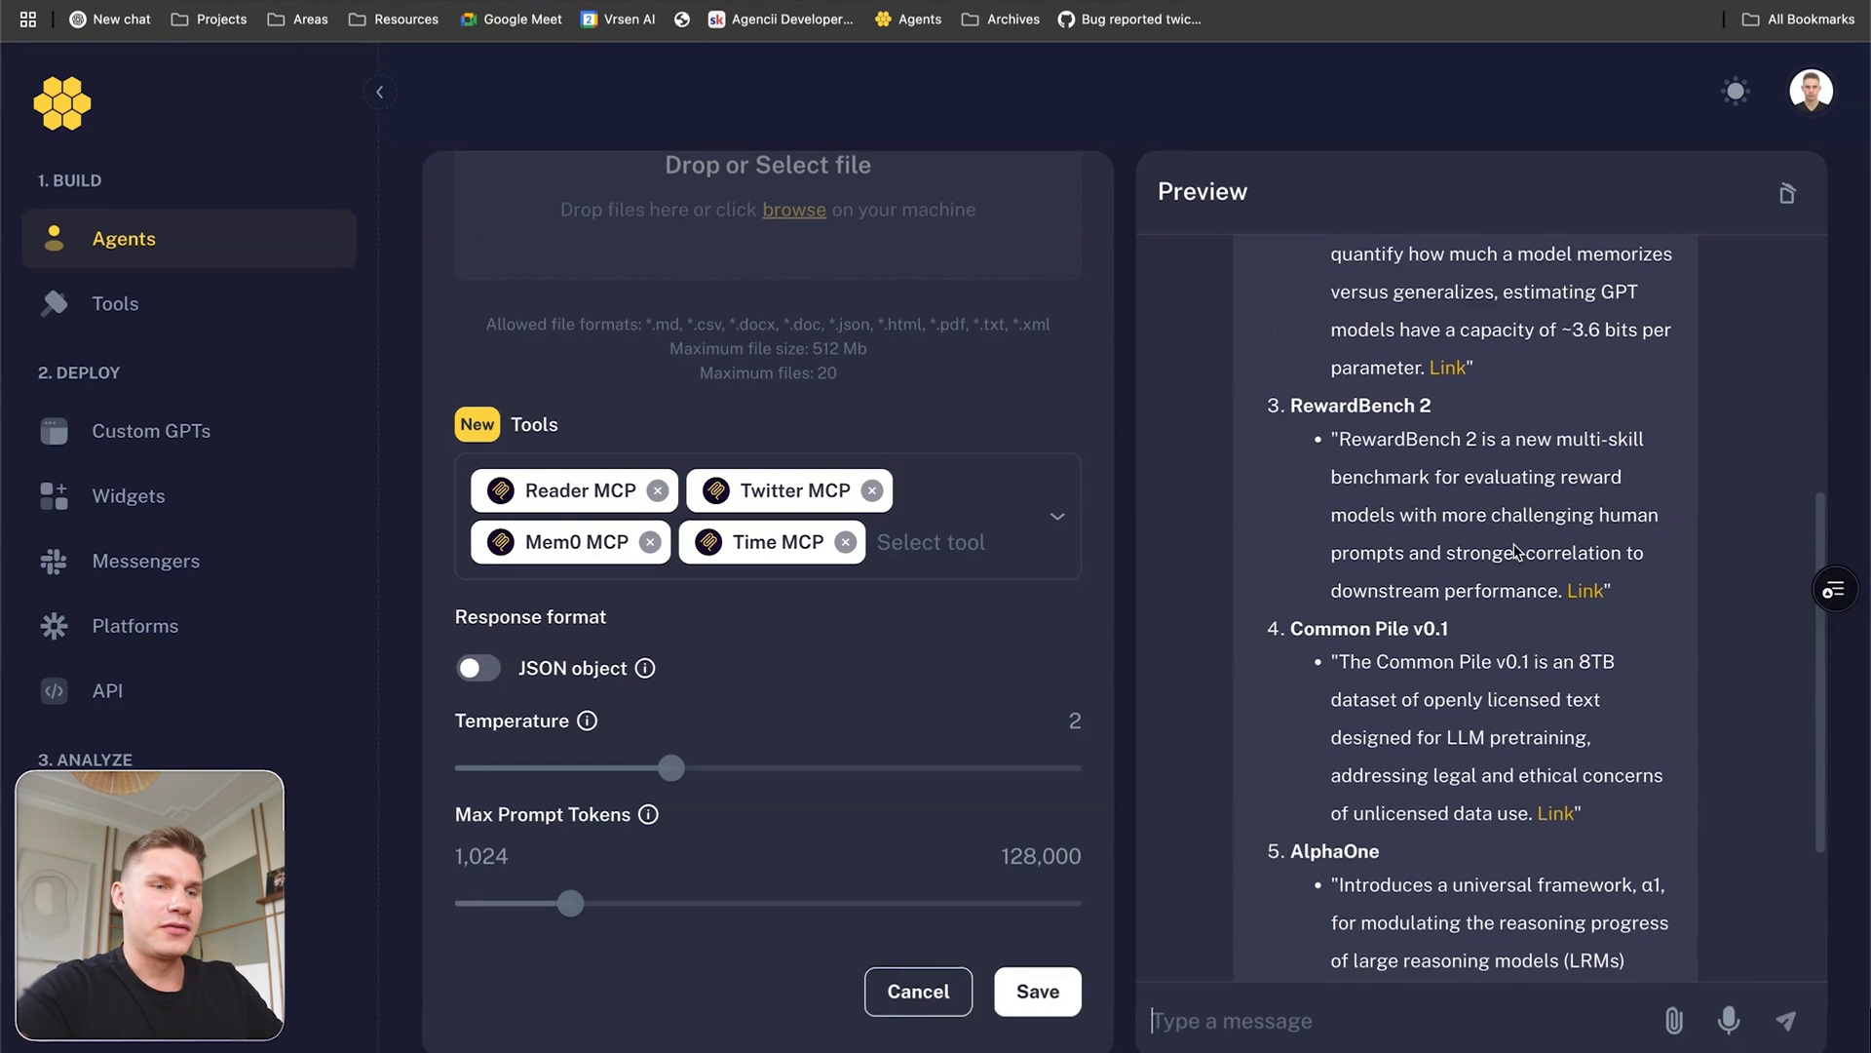
scroll(1513, 550, up, 4)
scroll(1515, 551, down, 1)
scroll(1519, 560, down, 5)
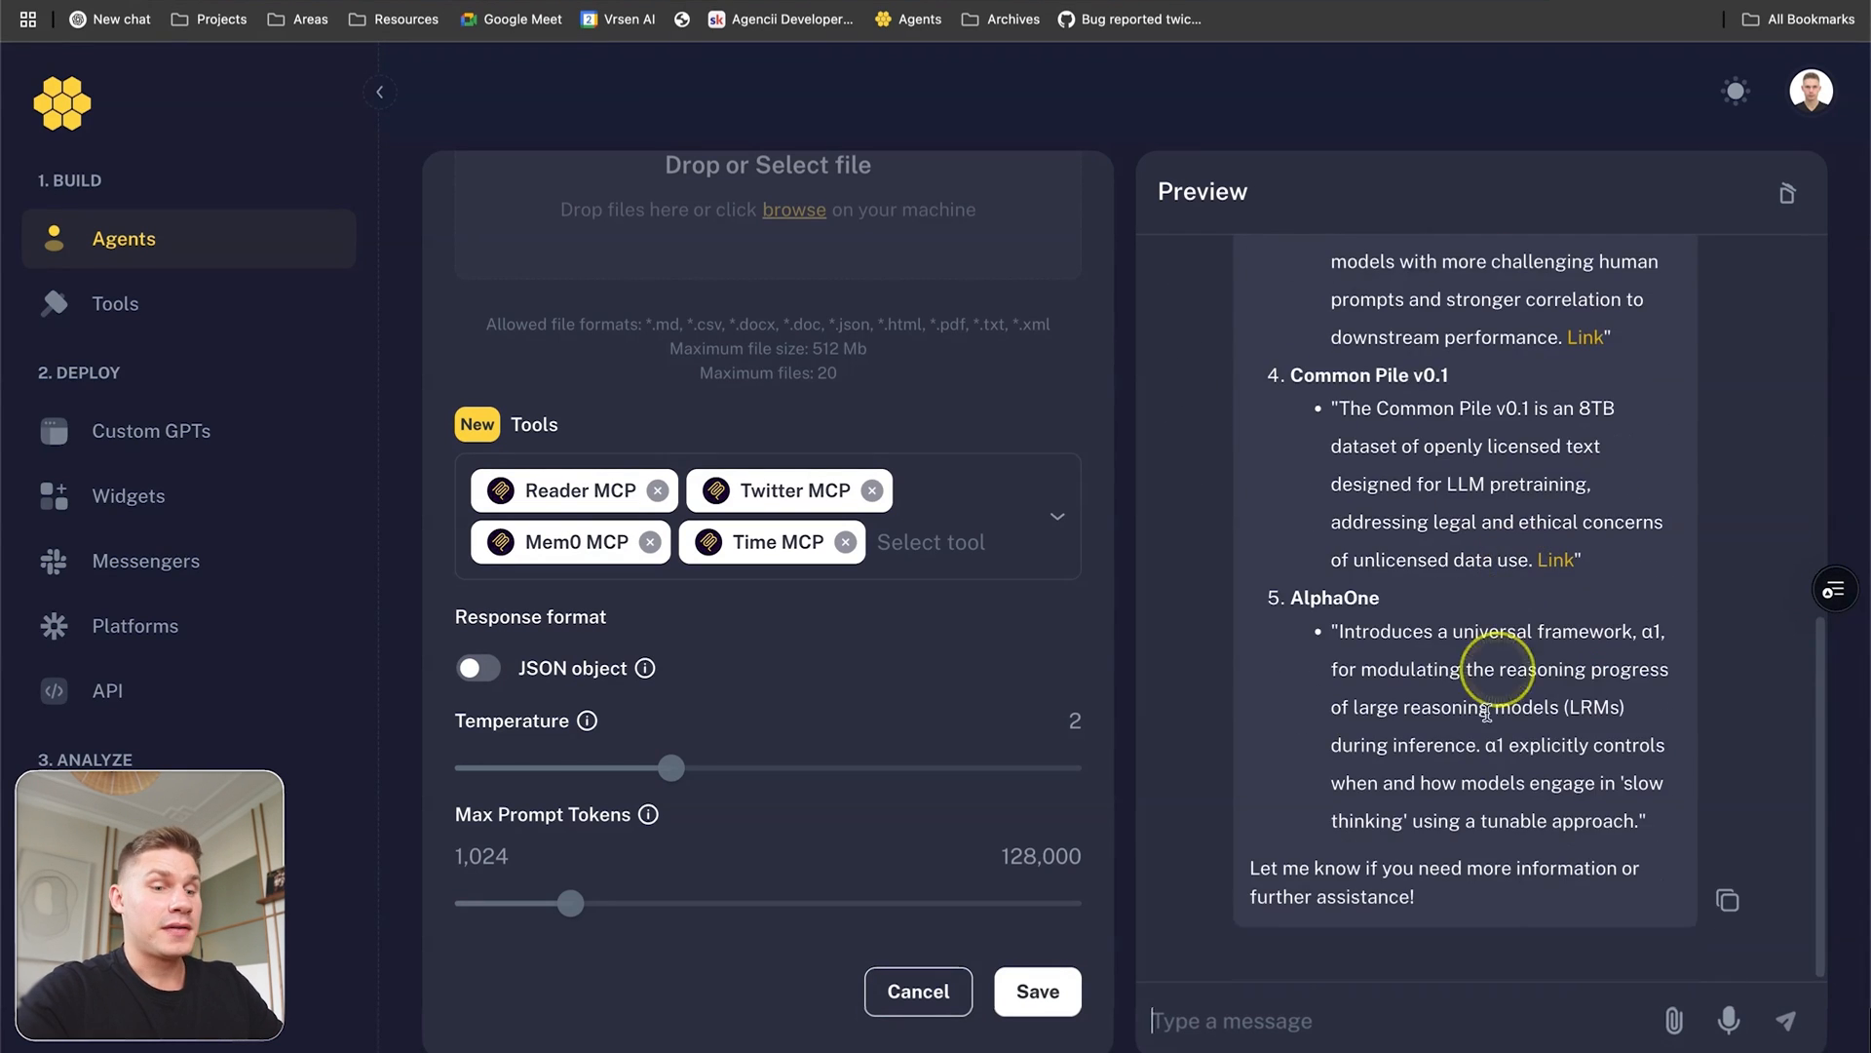
Ask the agent to "Get 2 newsletters that I received yesturday" and inspect the parameters of its list_documents call.
click(1345, 1019)
text(Get 2 latest new)
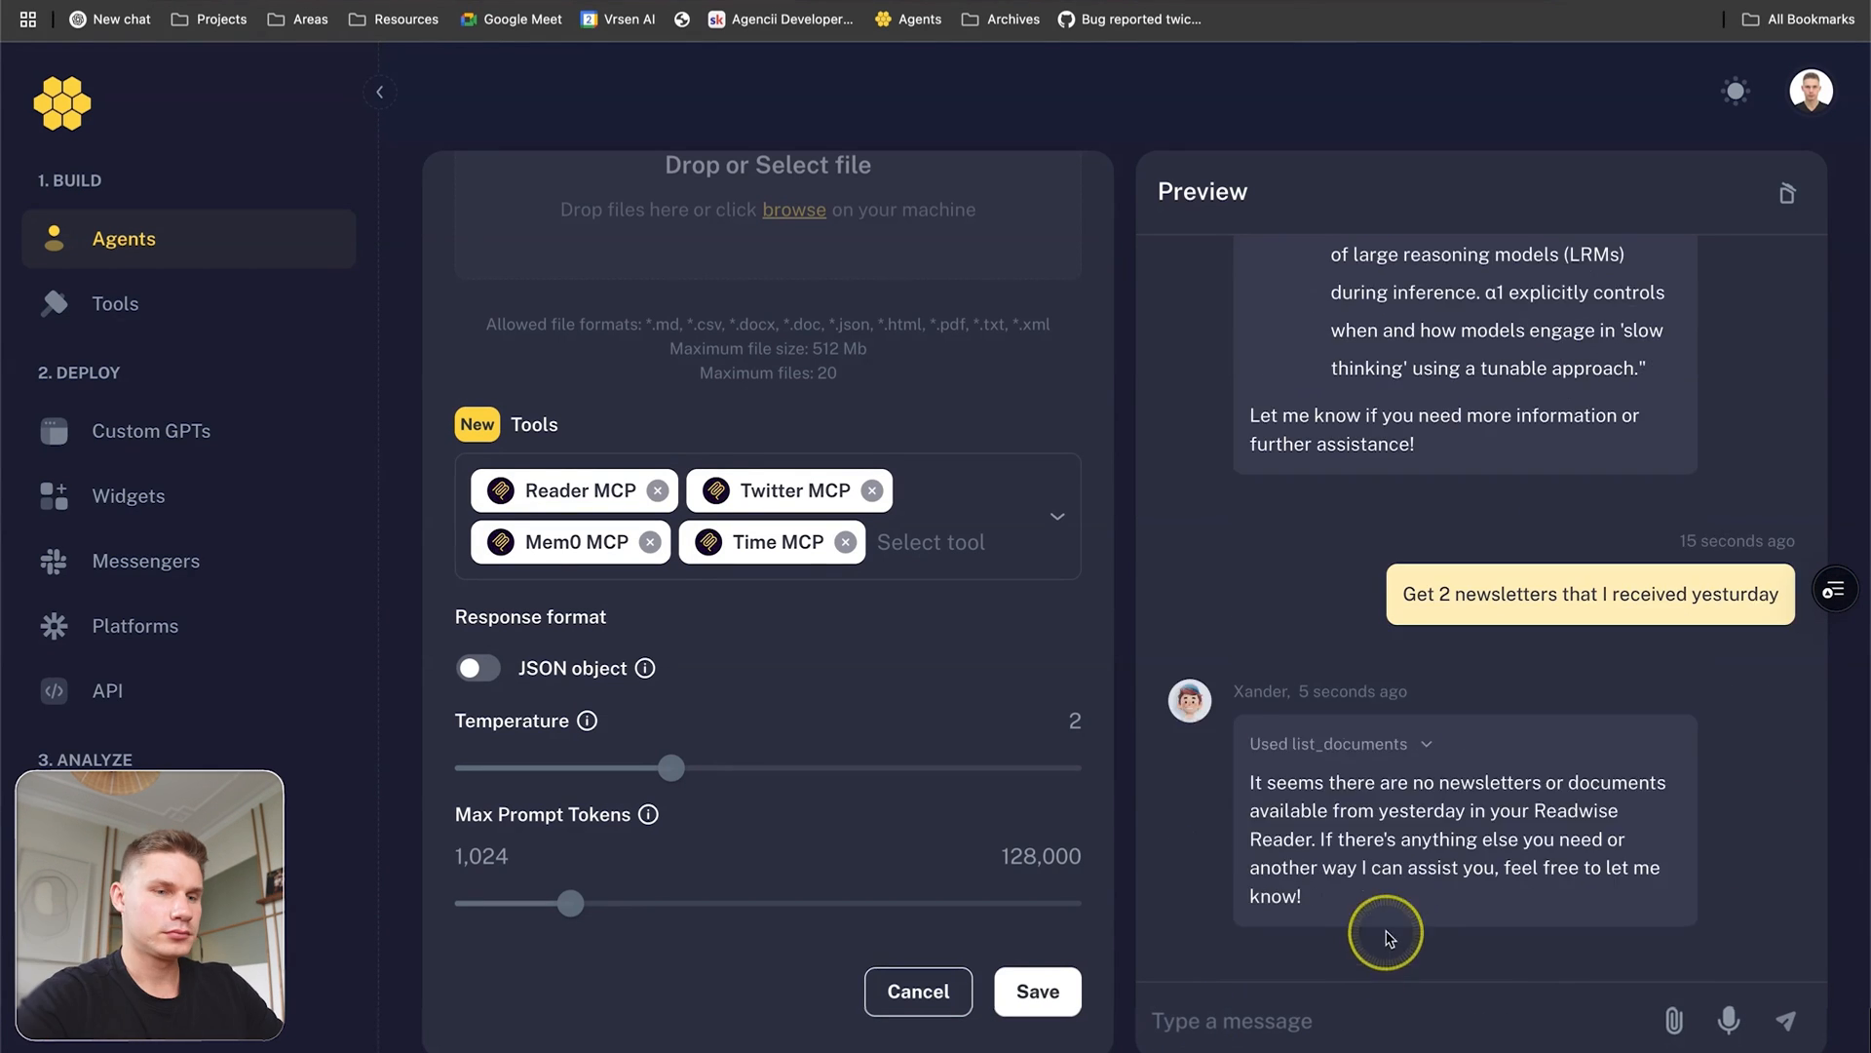
click(1426, 743)
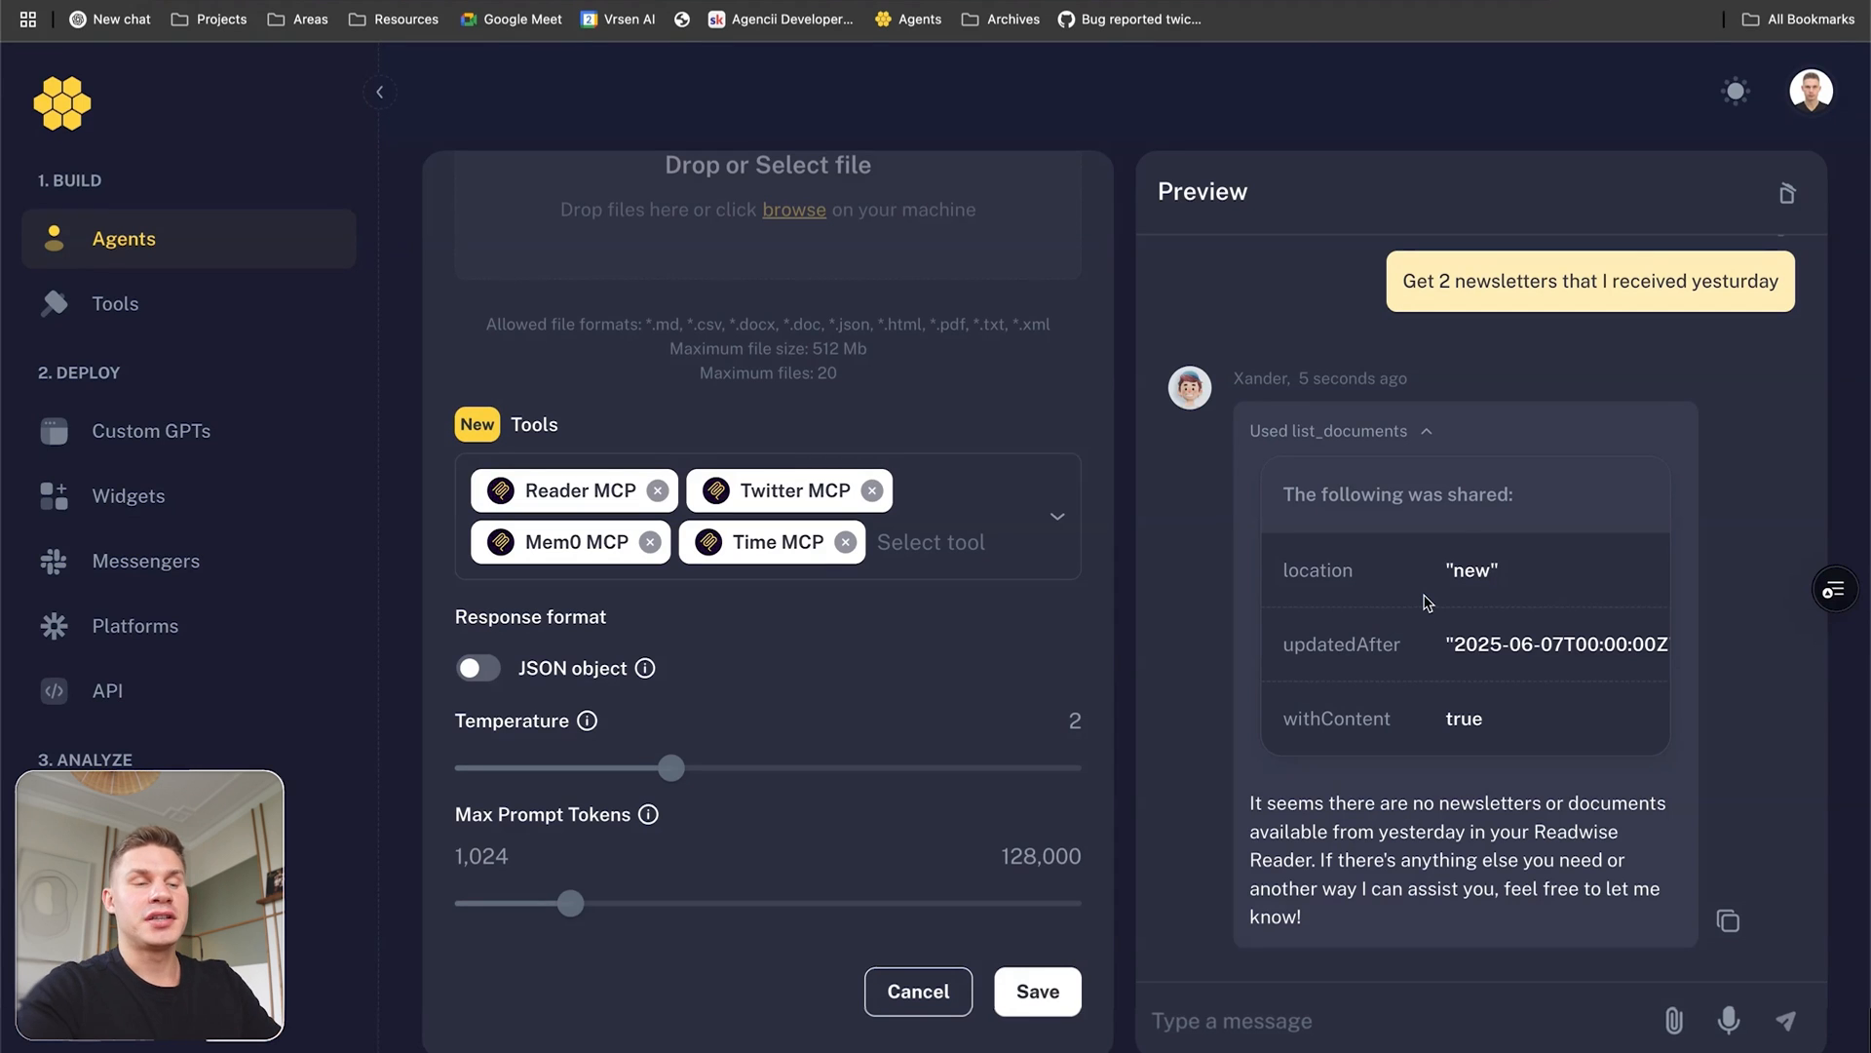
click(1455, 573)
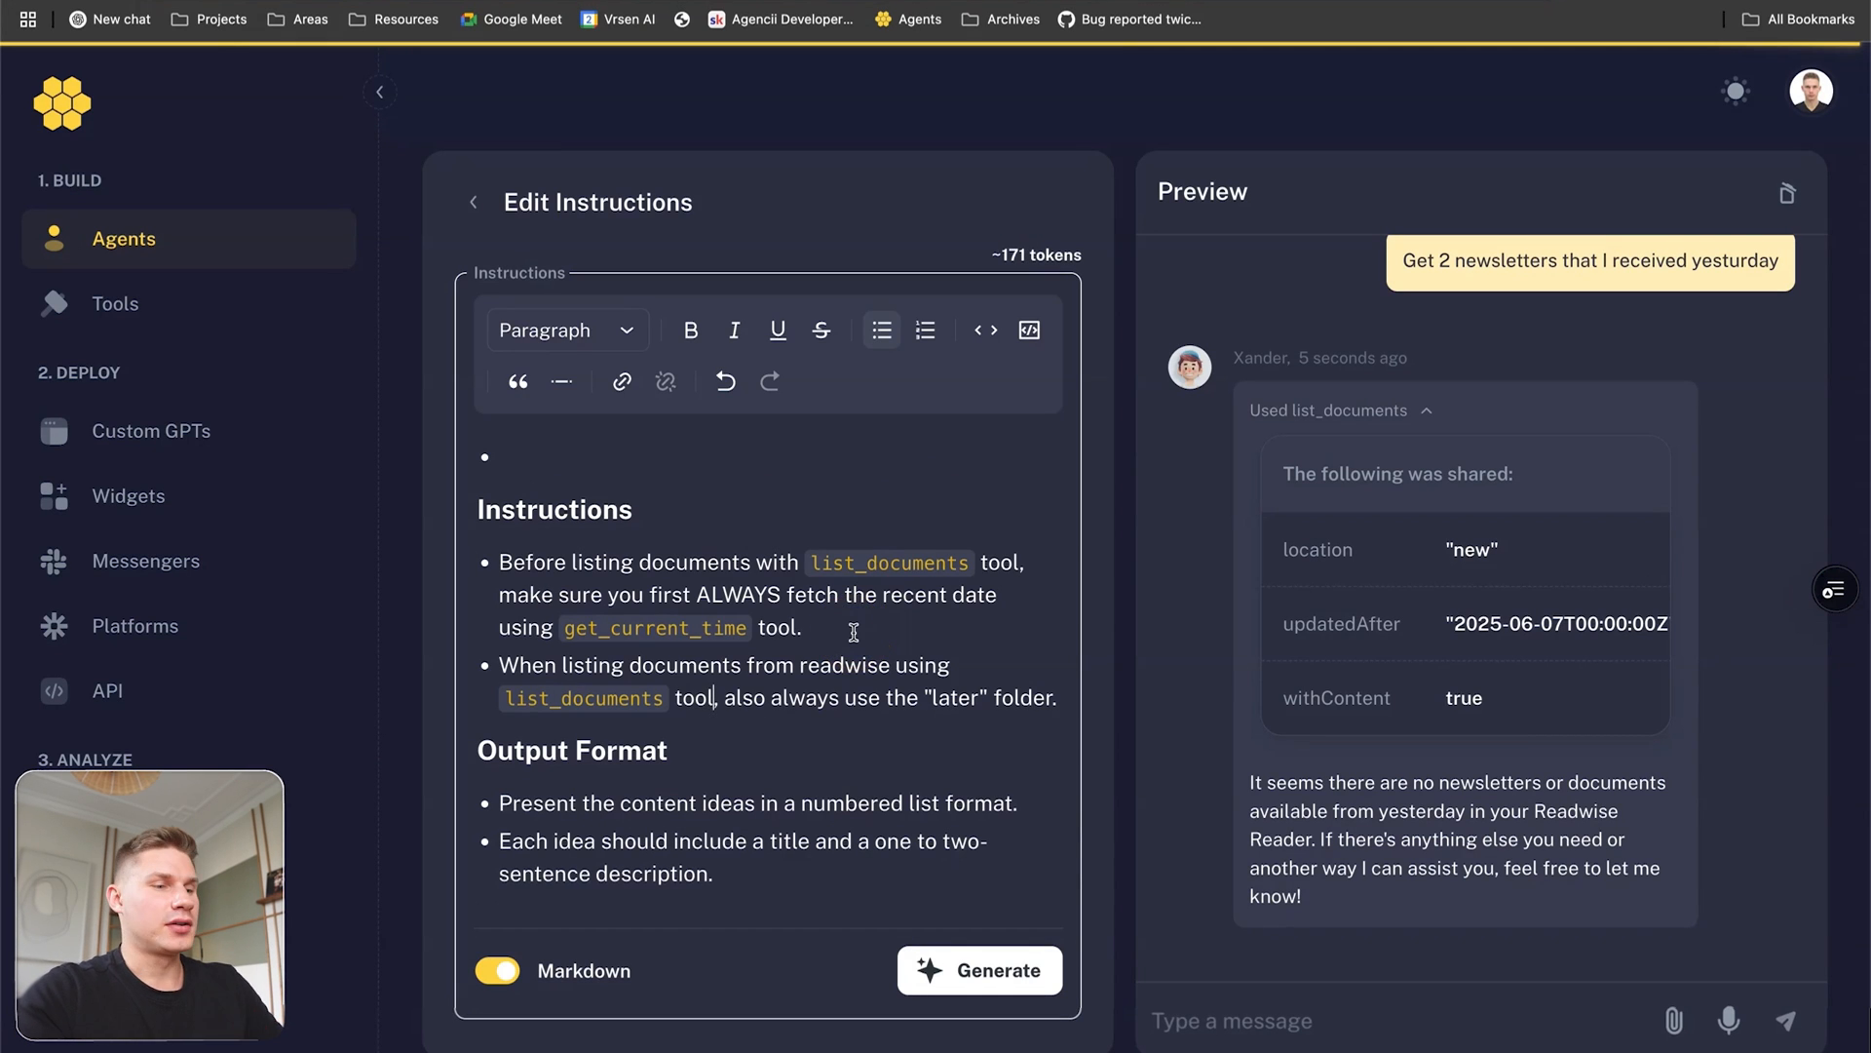
Close the expanded instructions editor and save the agent with the edited list_documents and get_current_time instructions.
click(473, 88)
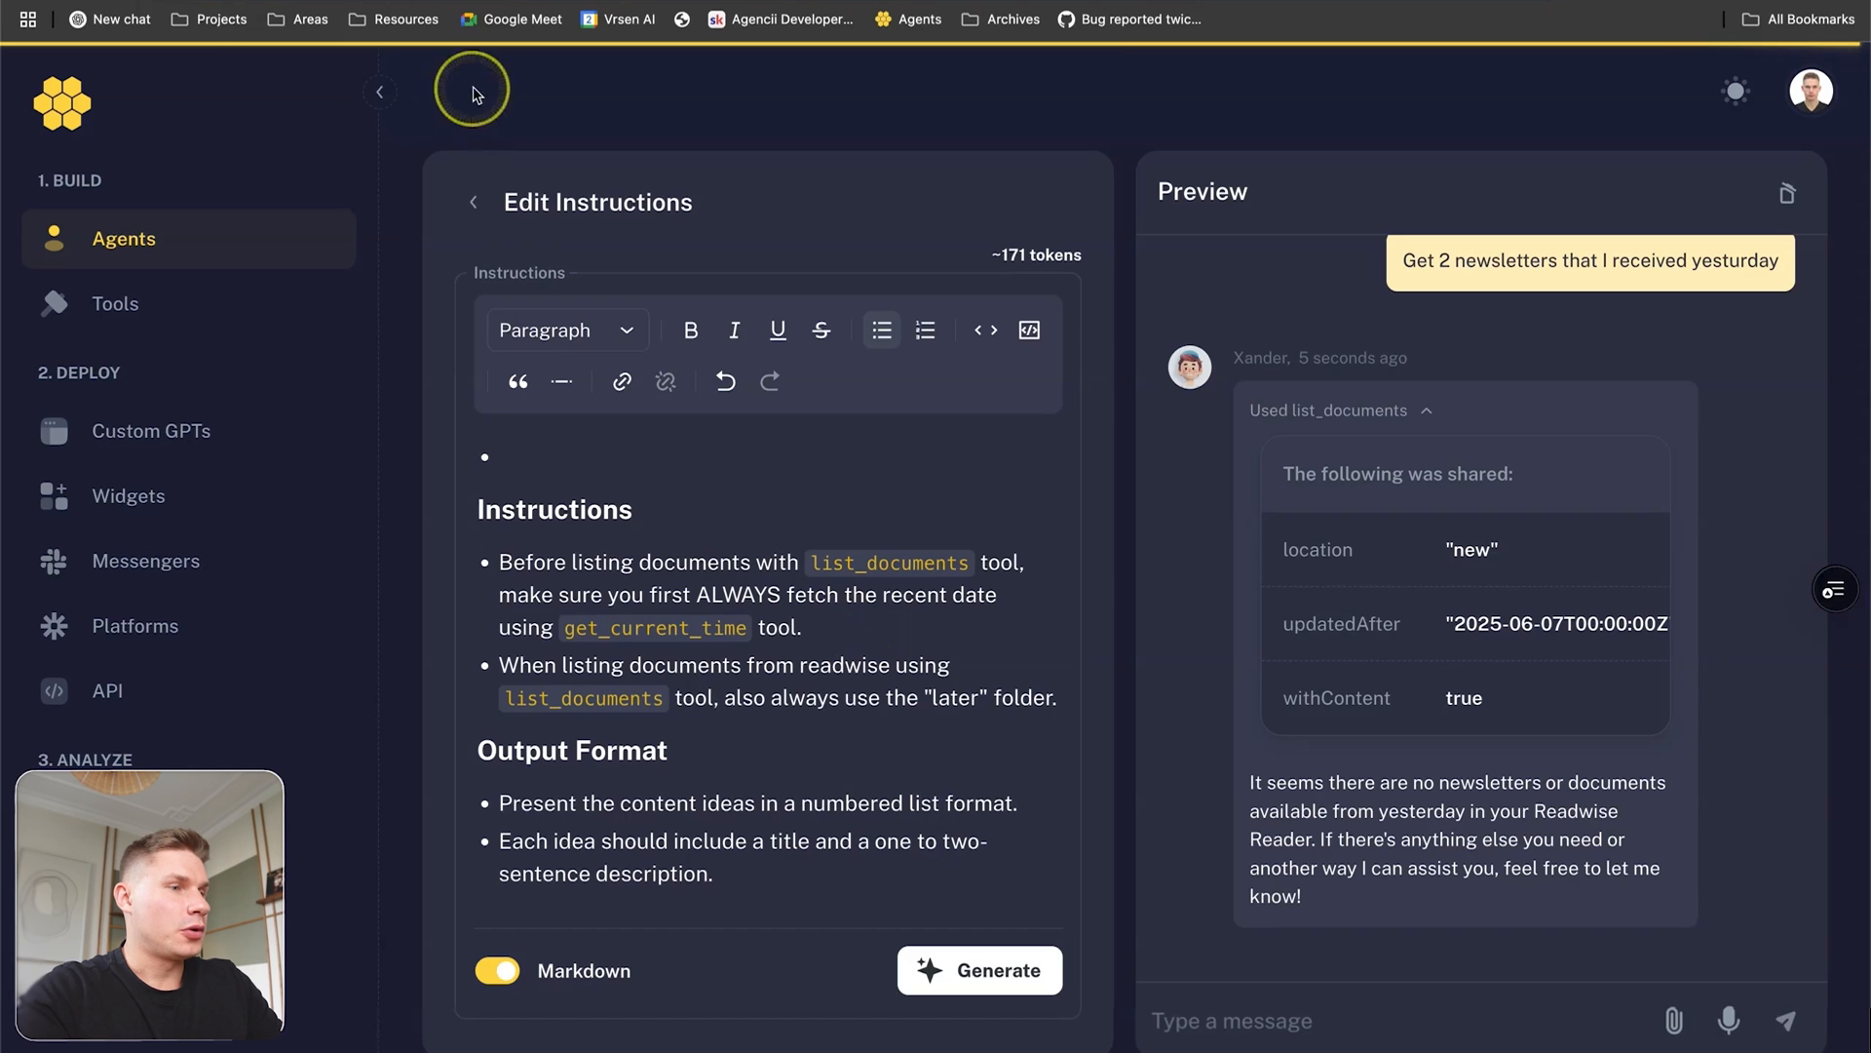
click(477, 210)
scroll(969, 683, down, 10)
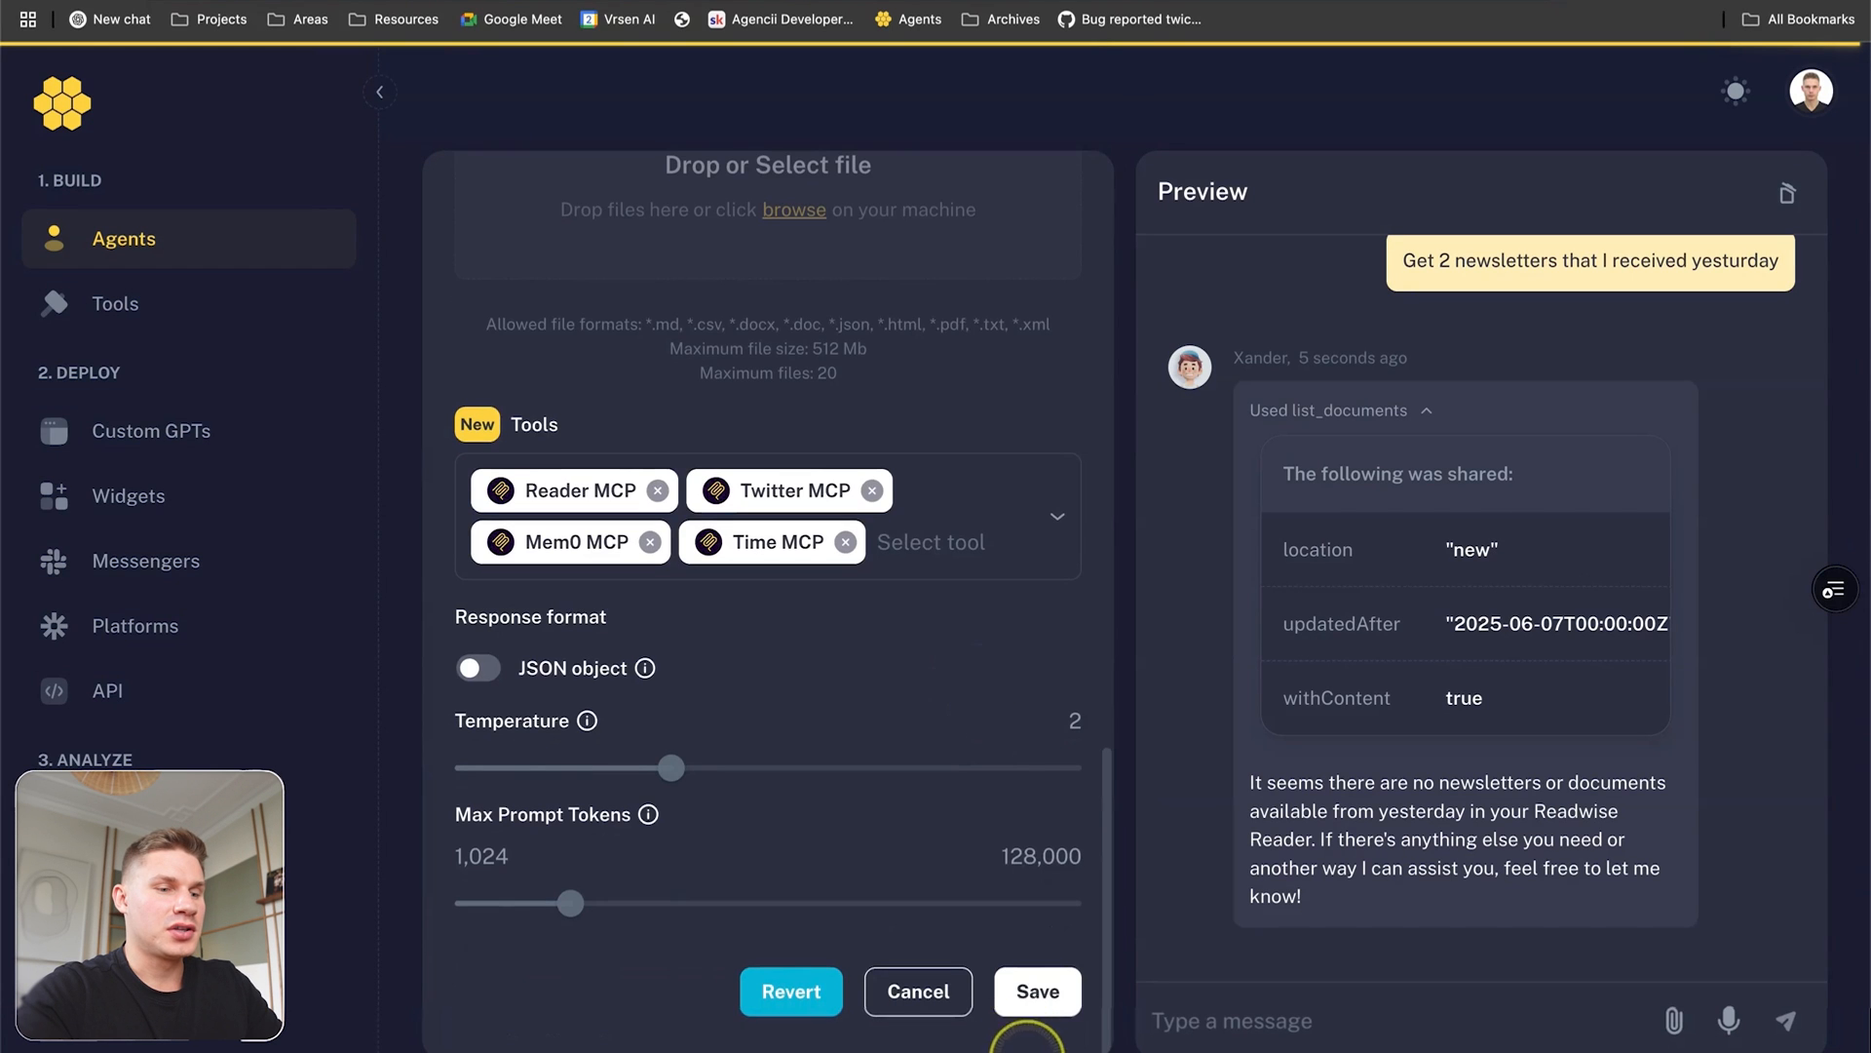
click(1036, 996)
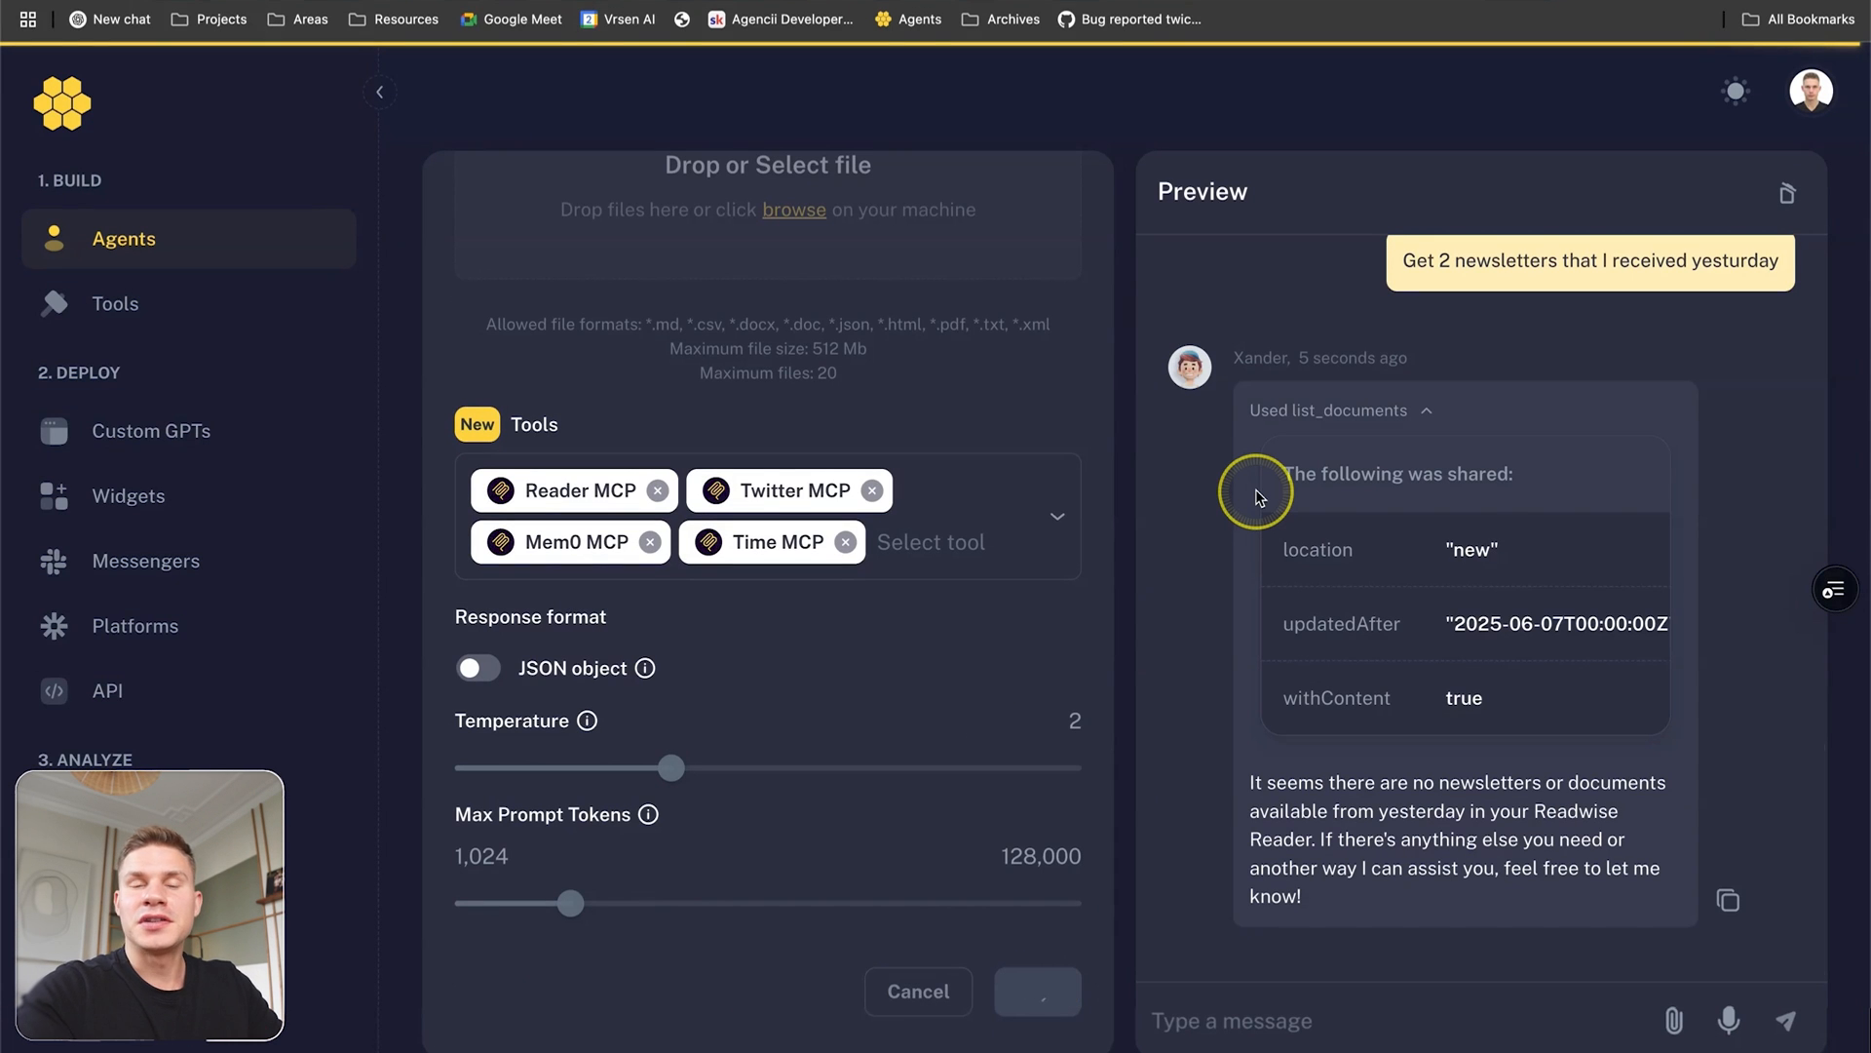
Send the agent the message "Show me 2 newsletters that I received yesterday" in the preview chat.
click(1365, 1021)
text(Fetch 2 newsletters that I received yesturyay)
double_click(1179, 1020)
text(Which 2 newsletters that I received yesturyay)
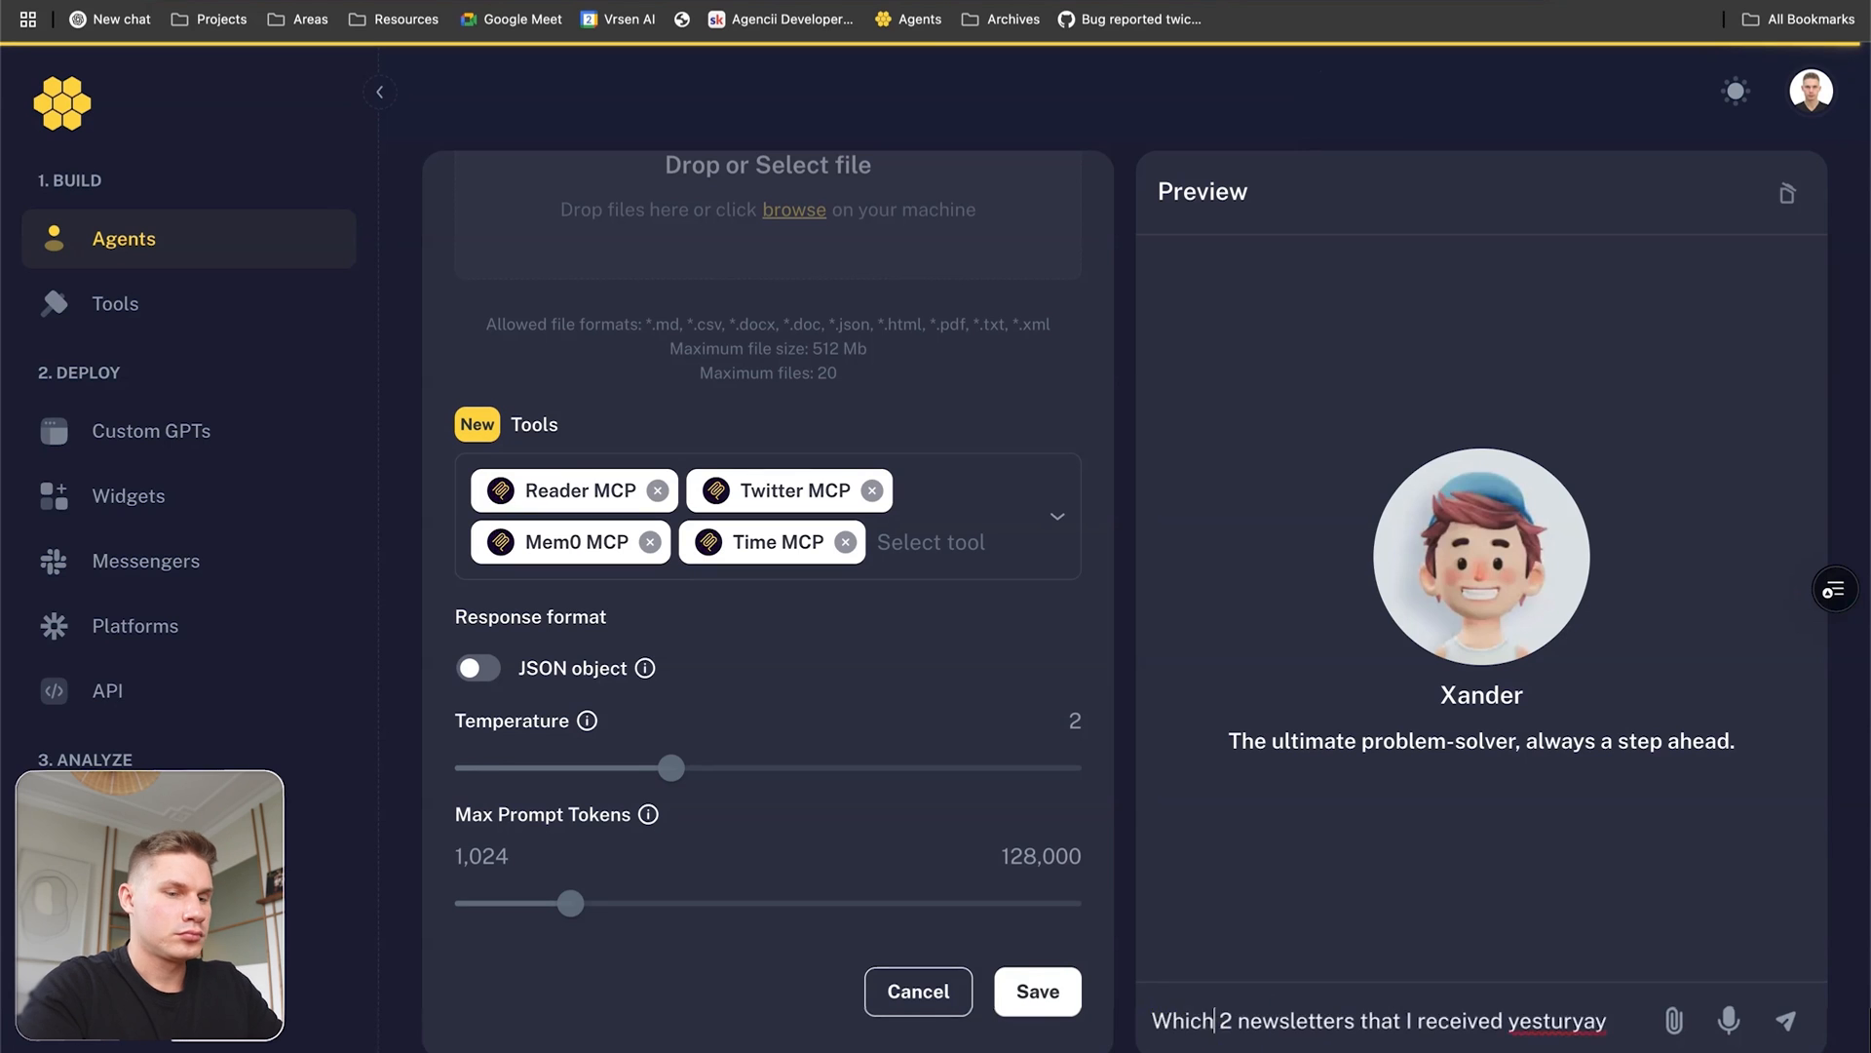
key(Return)
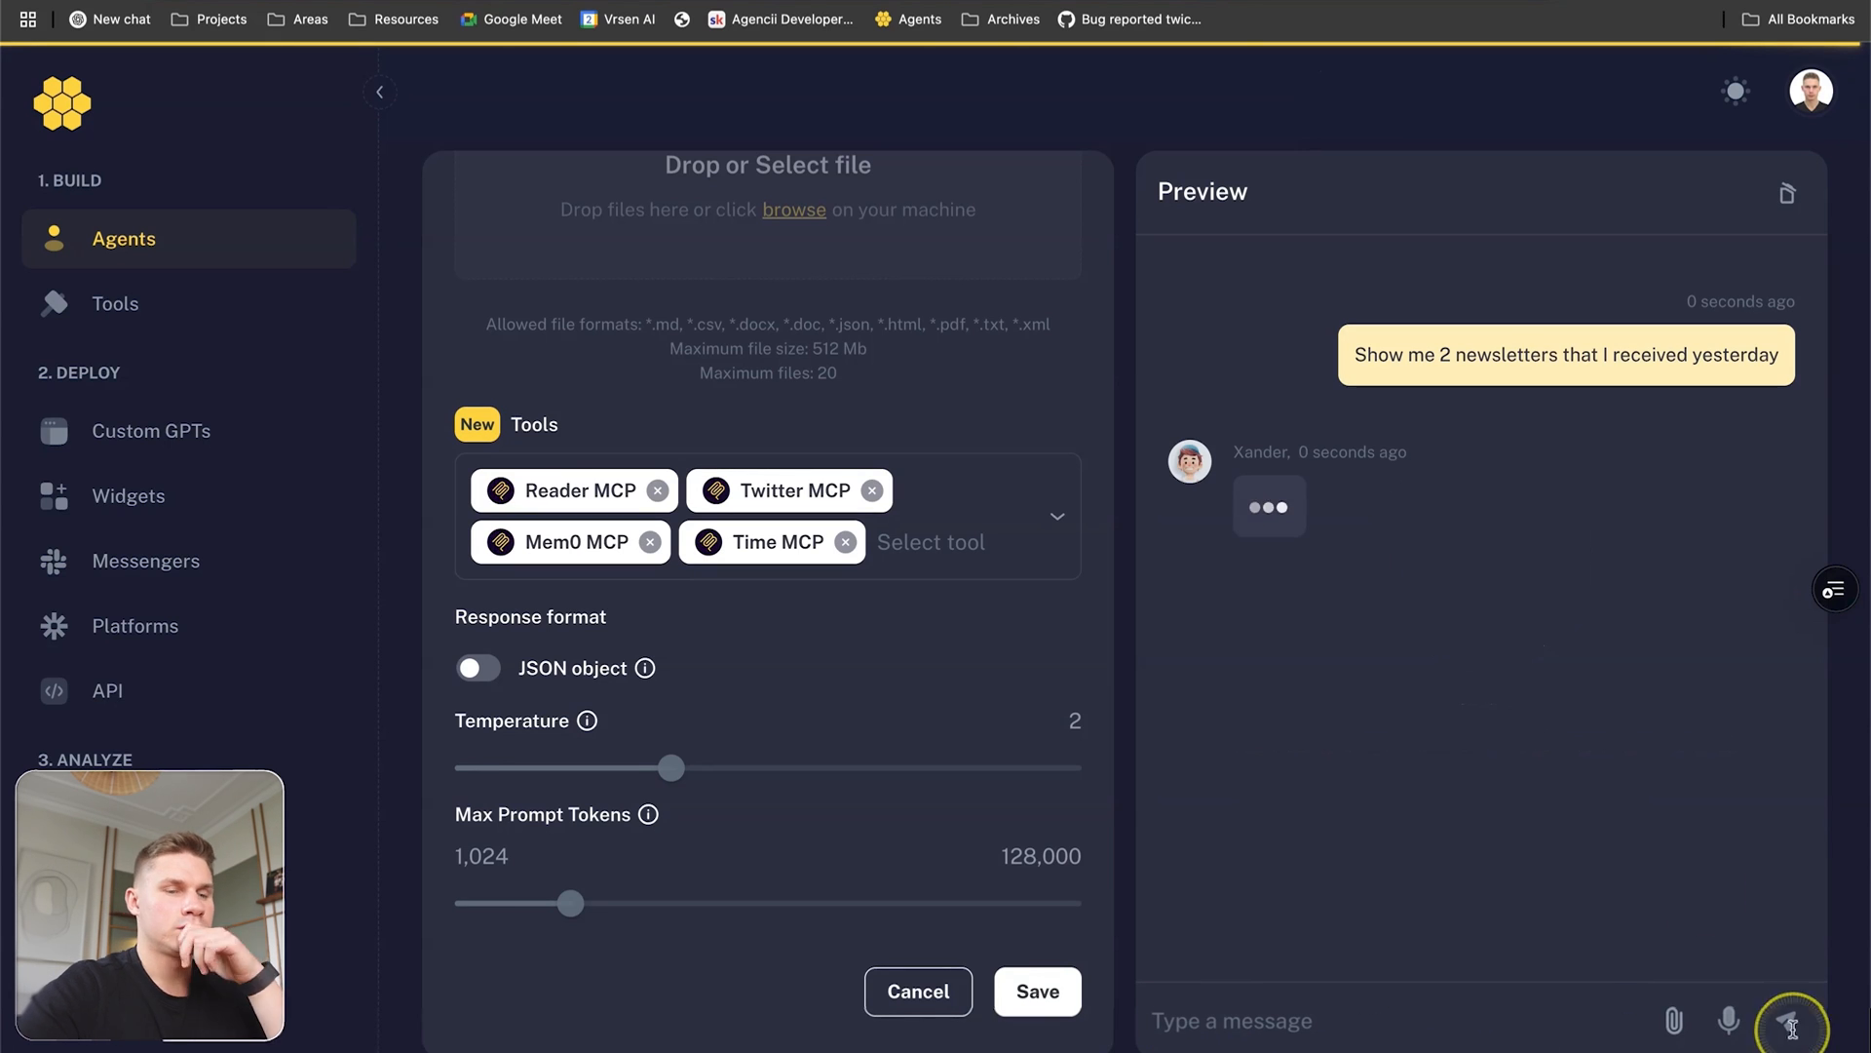
Set the agent's temperature to 0.2.
mouse_move(669, 766)
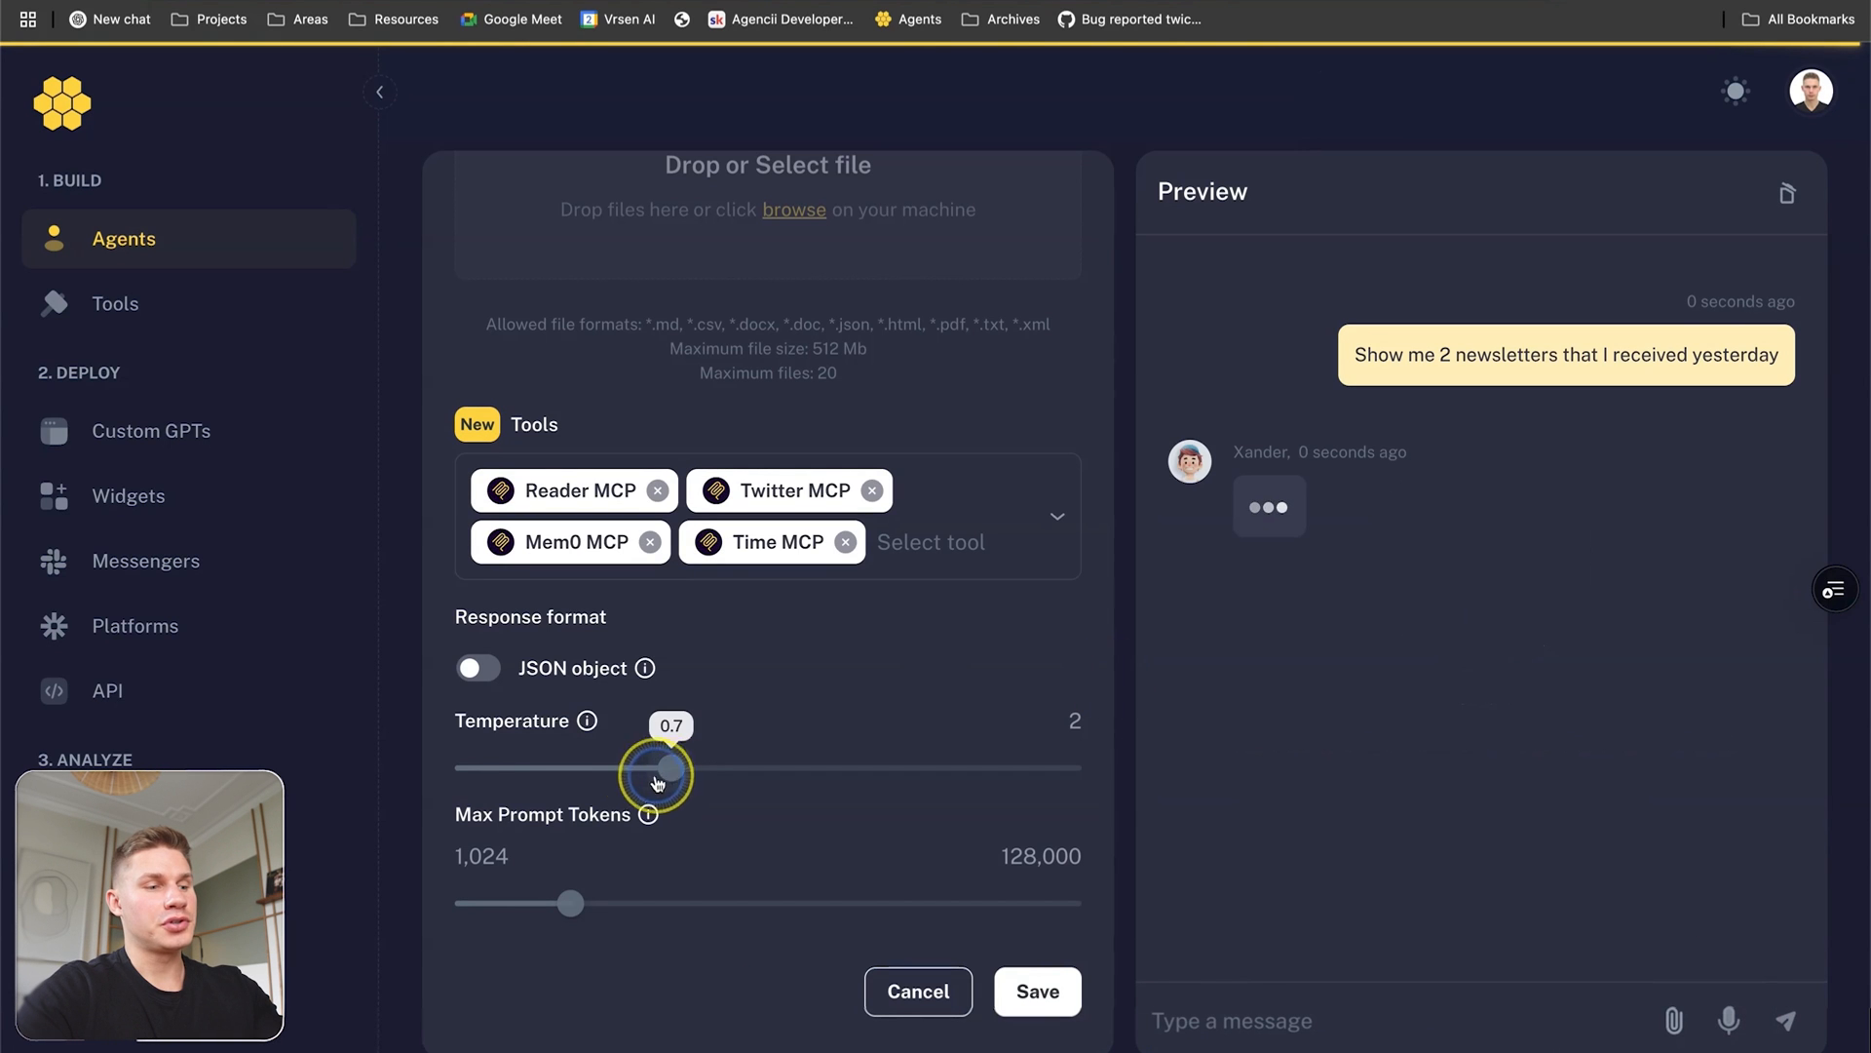
drag(658, 783, 535, 785)
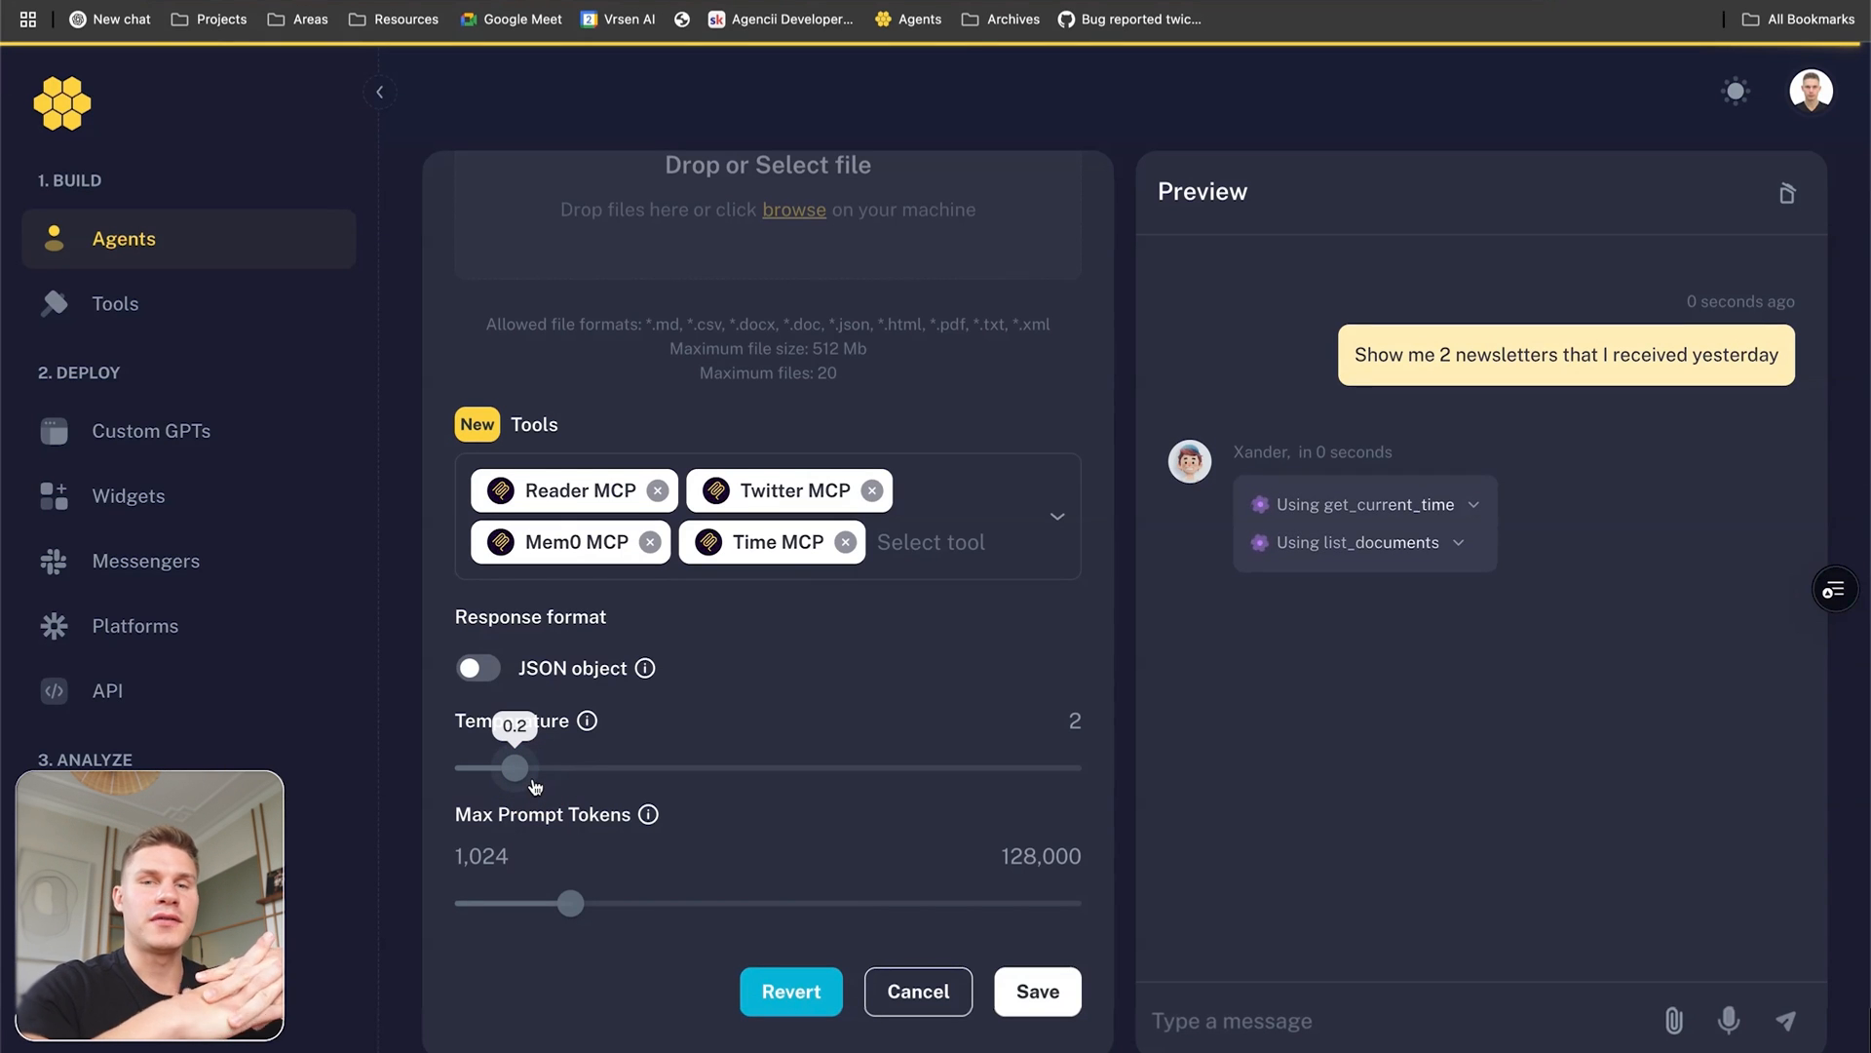
click(1126, 614)
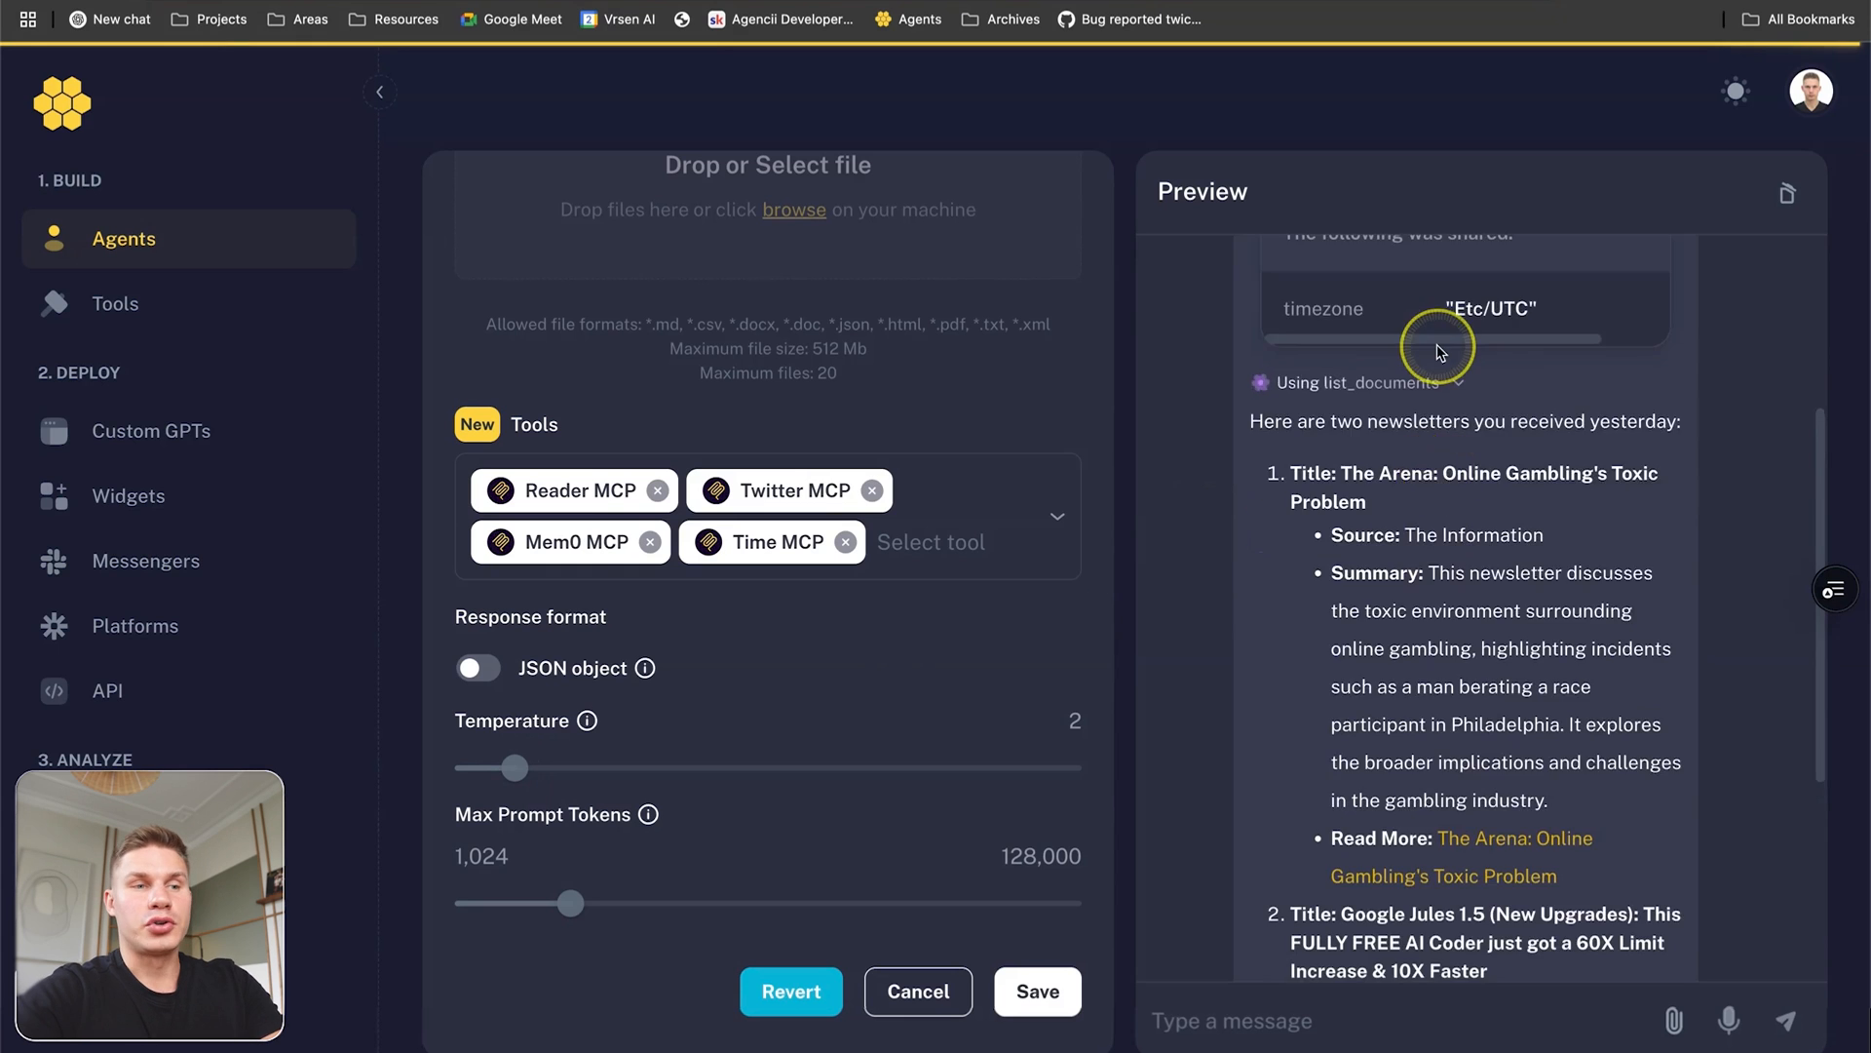
Examine the agent's get_current_time and list_documents calls and read the two newsletter summaries in its reply.
scroll(1440, 353, up, 3)
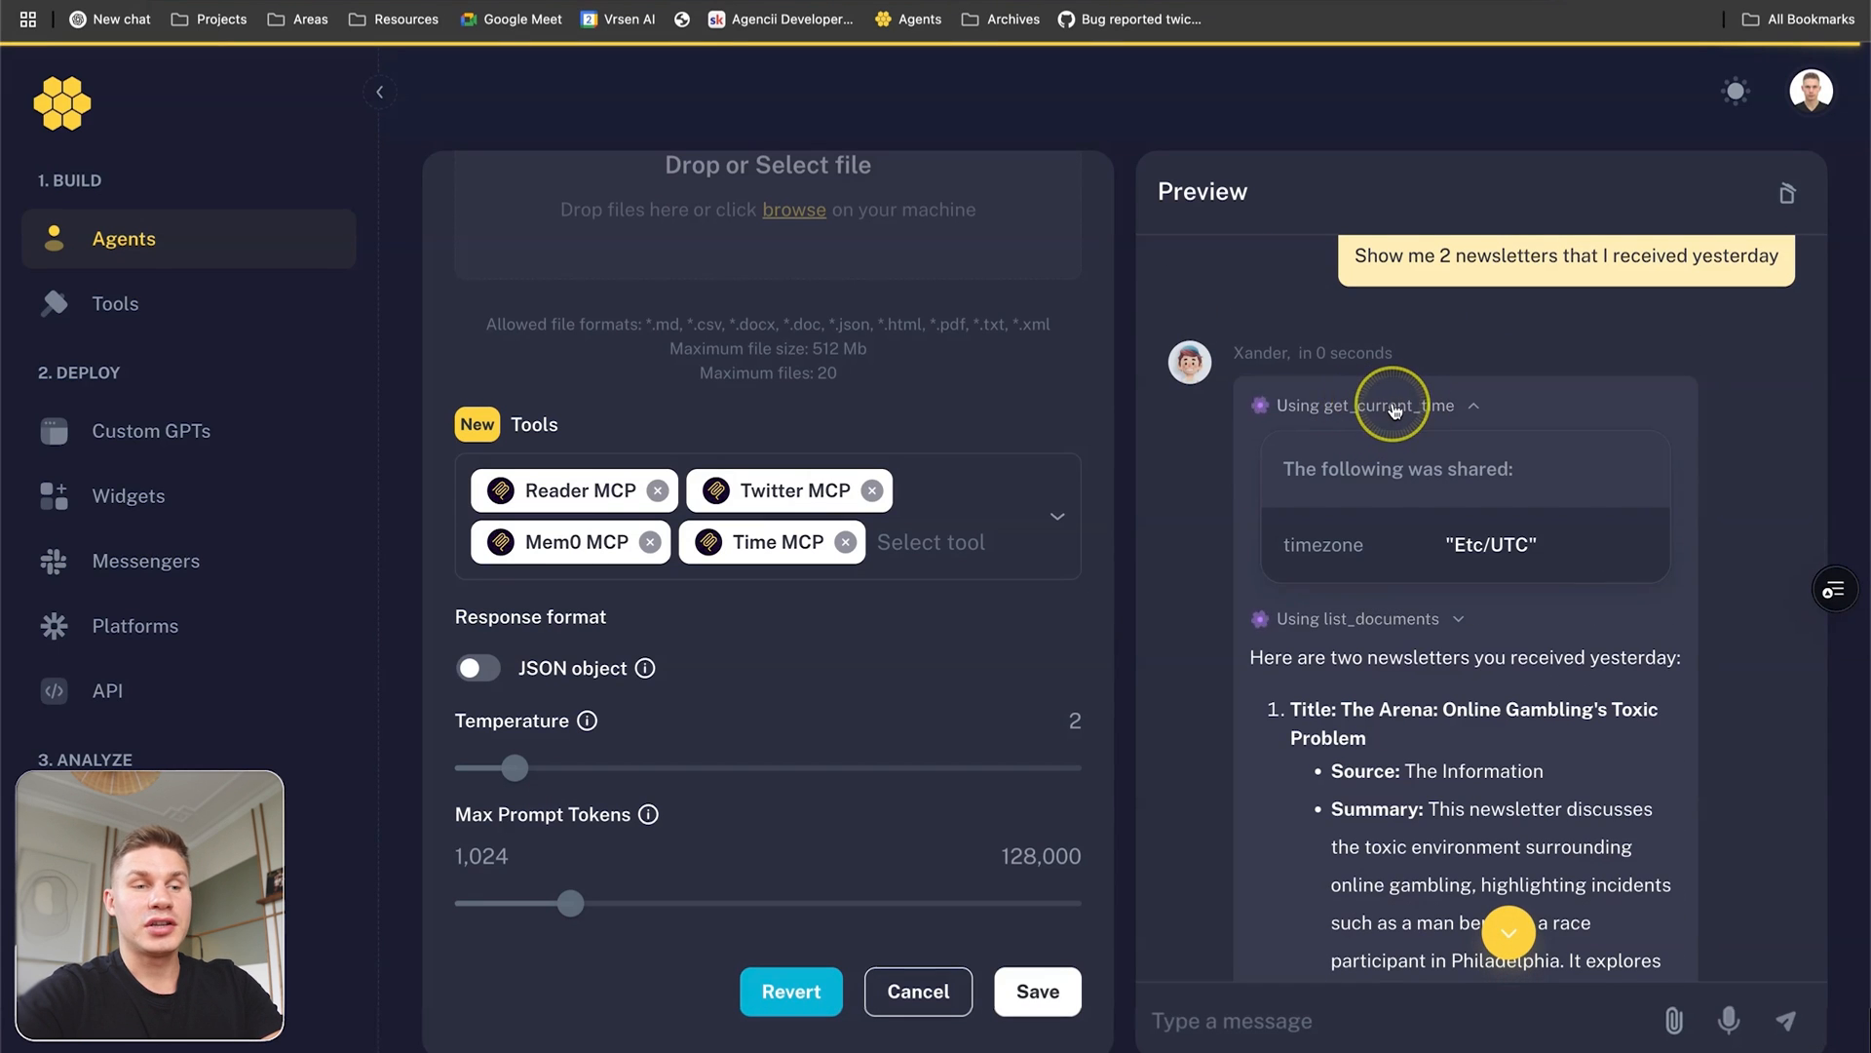
click(1396, 407)
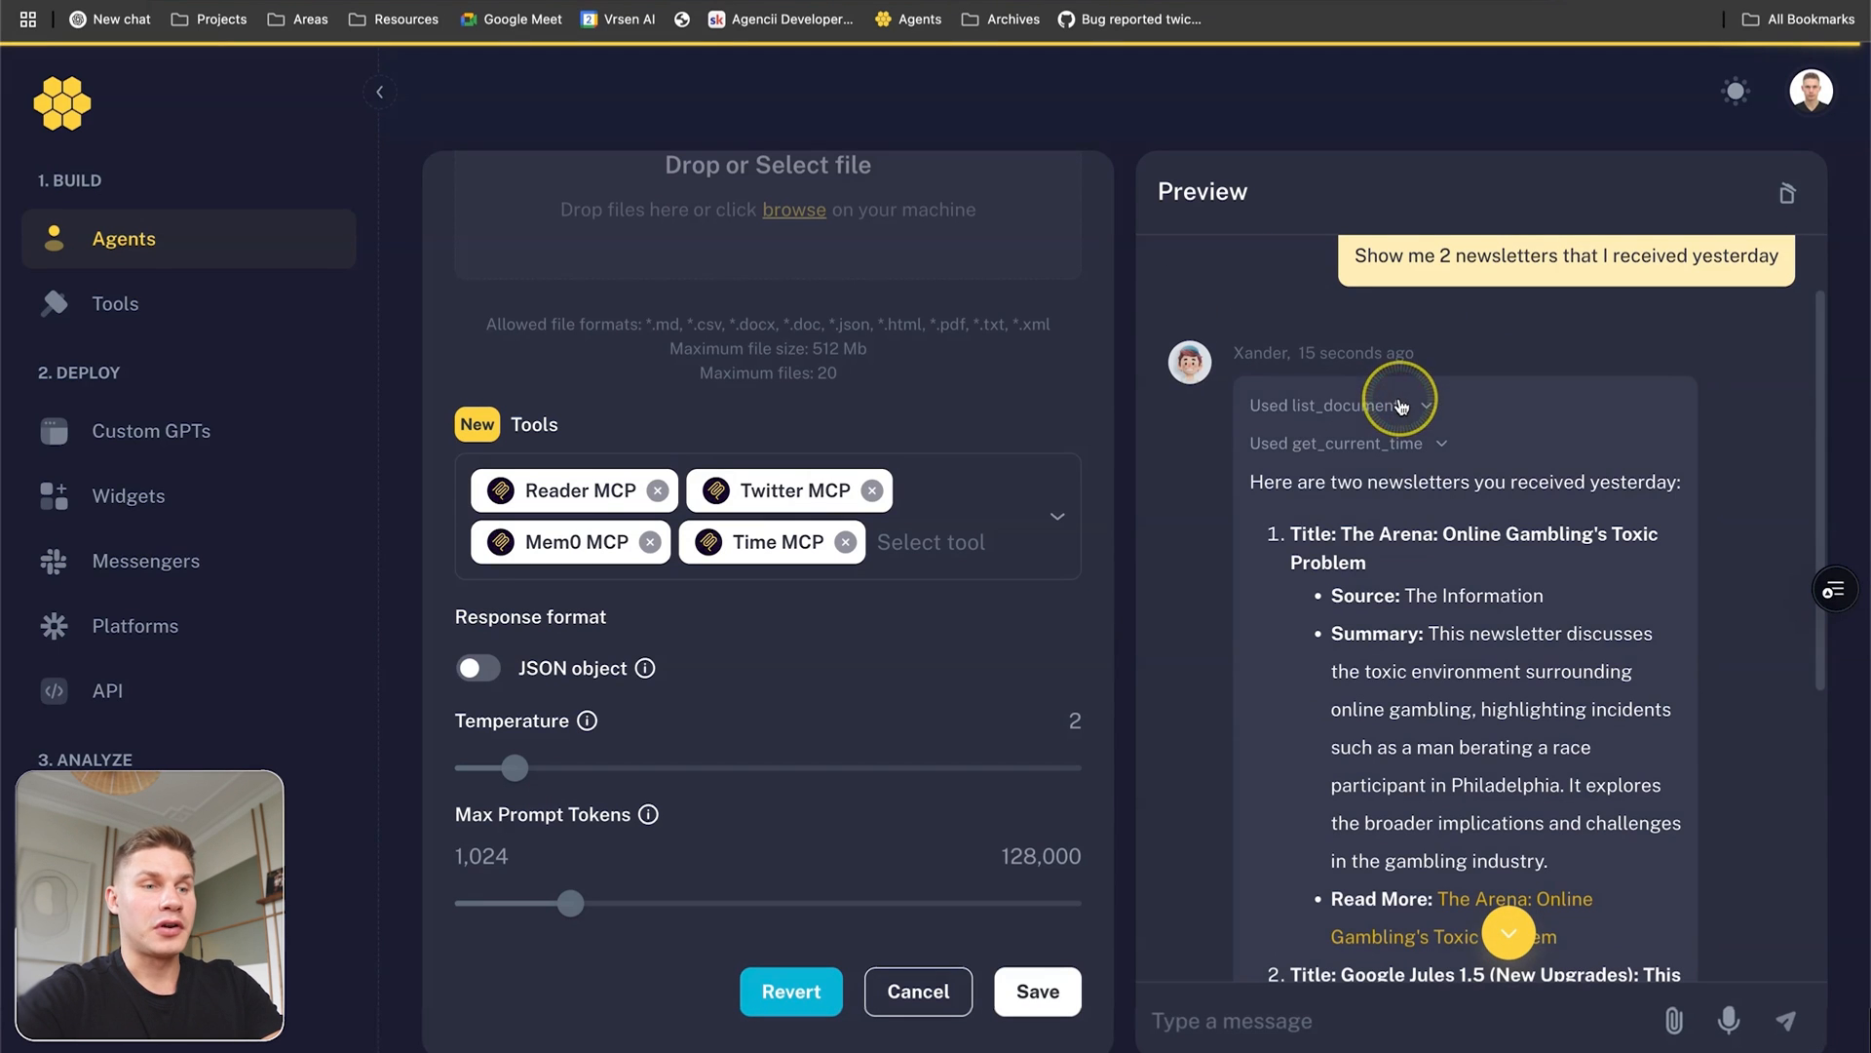
click(1353, 448)
click(1392, 446)
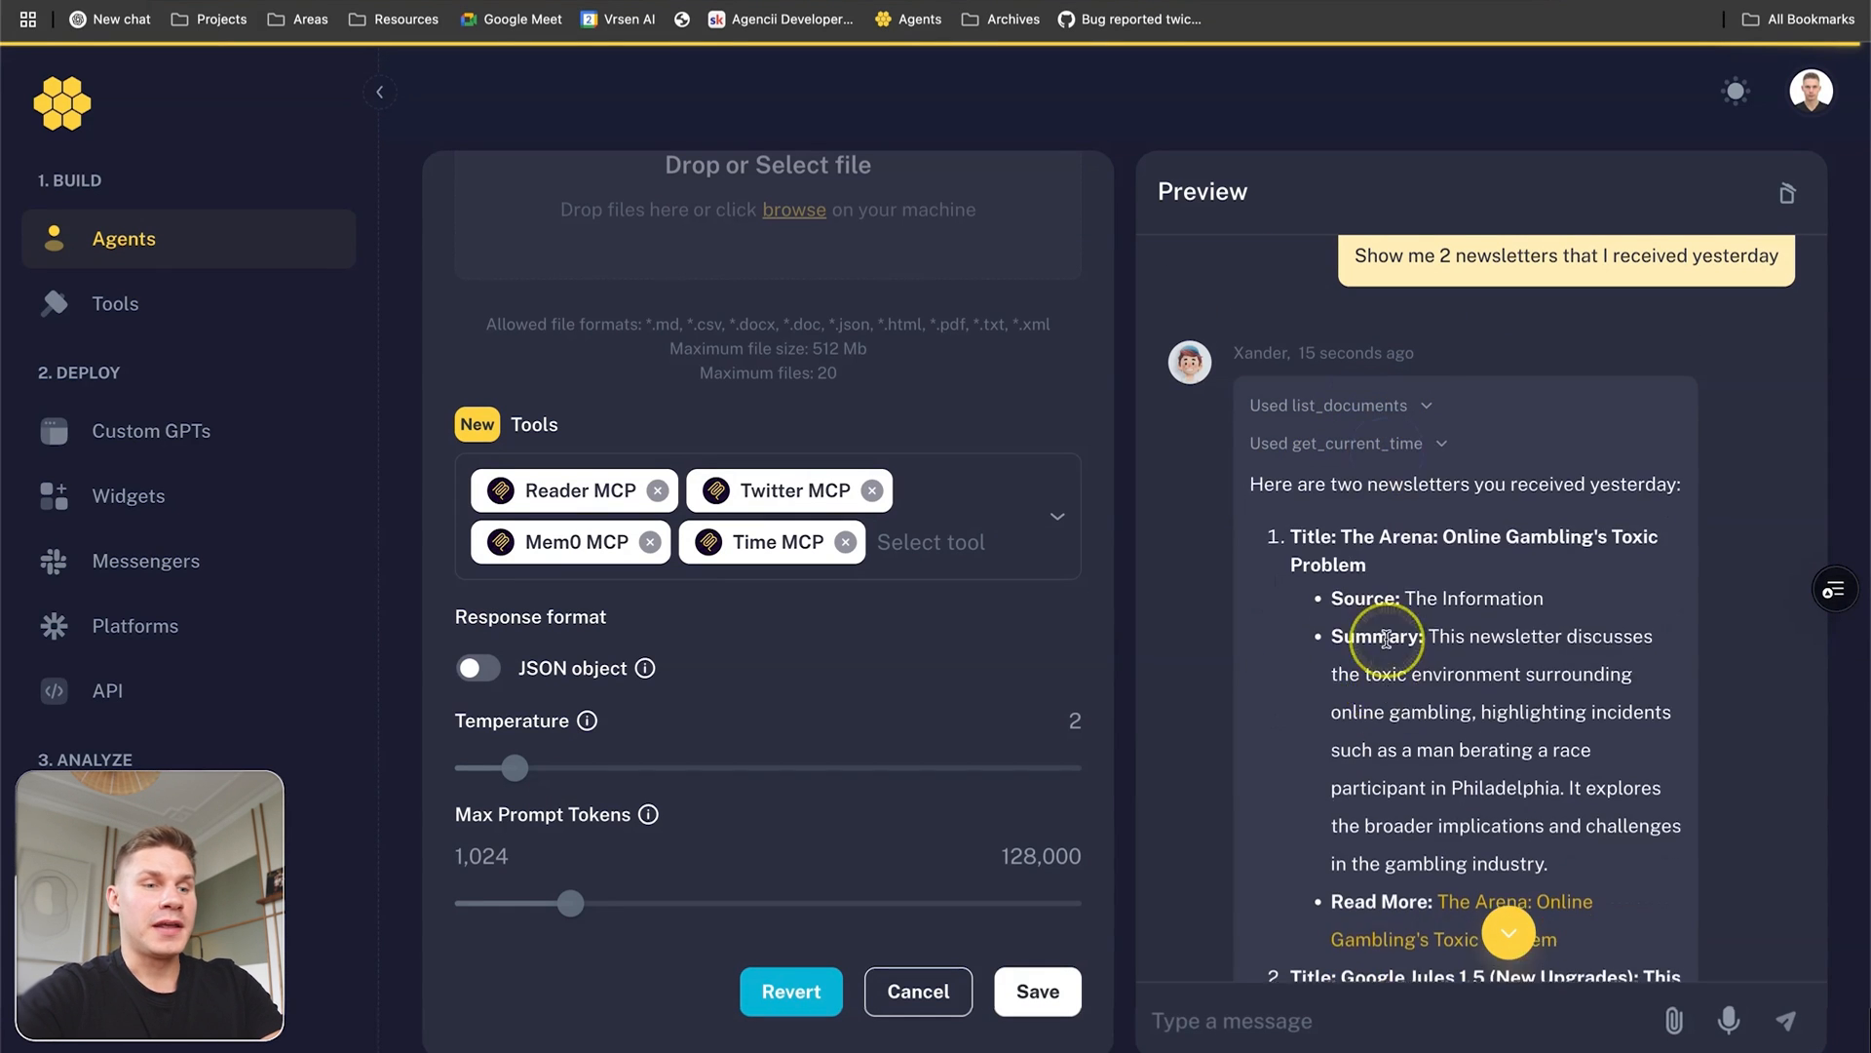
scroll(1386, 638, down, 5)
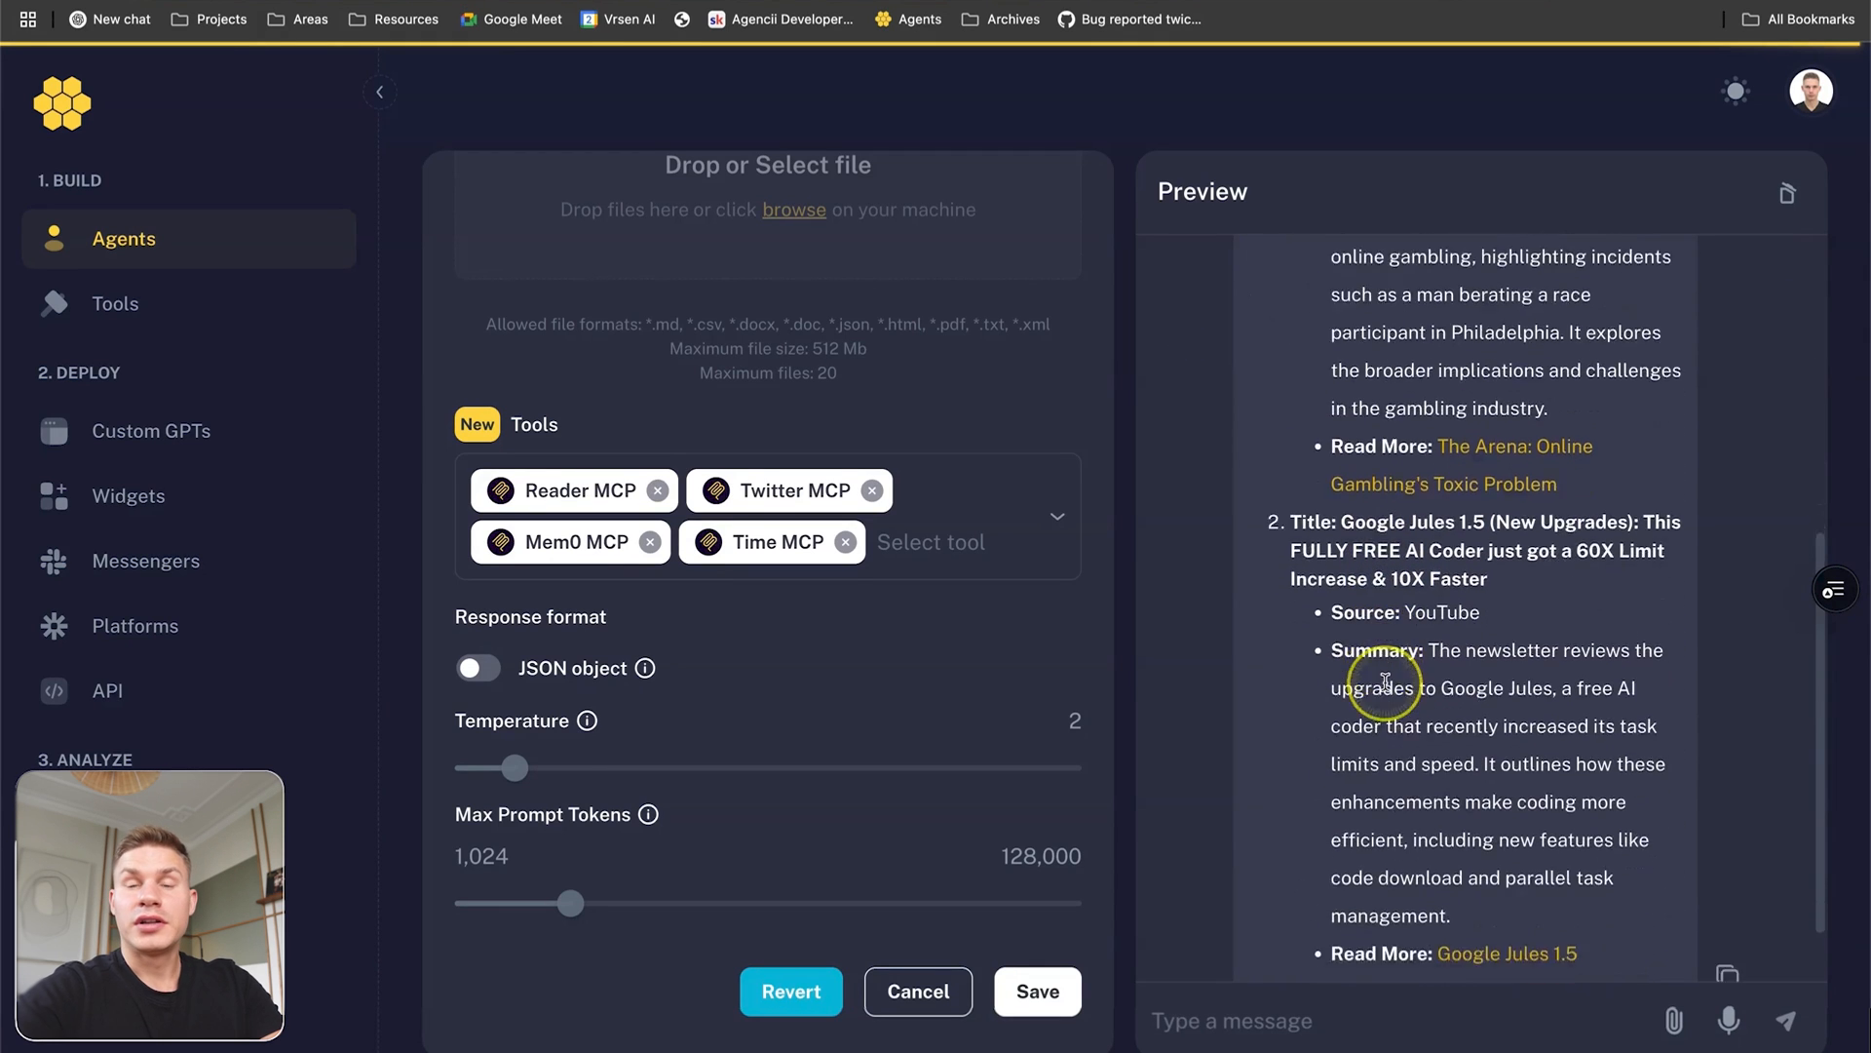
scroll(1386, 682, down, 1)
scroll(1386, 685, up, 1)
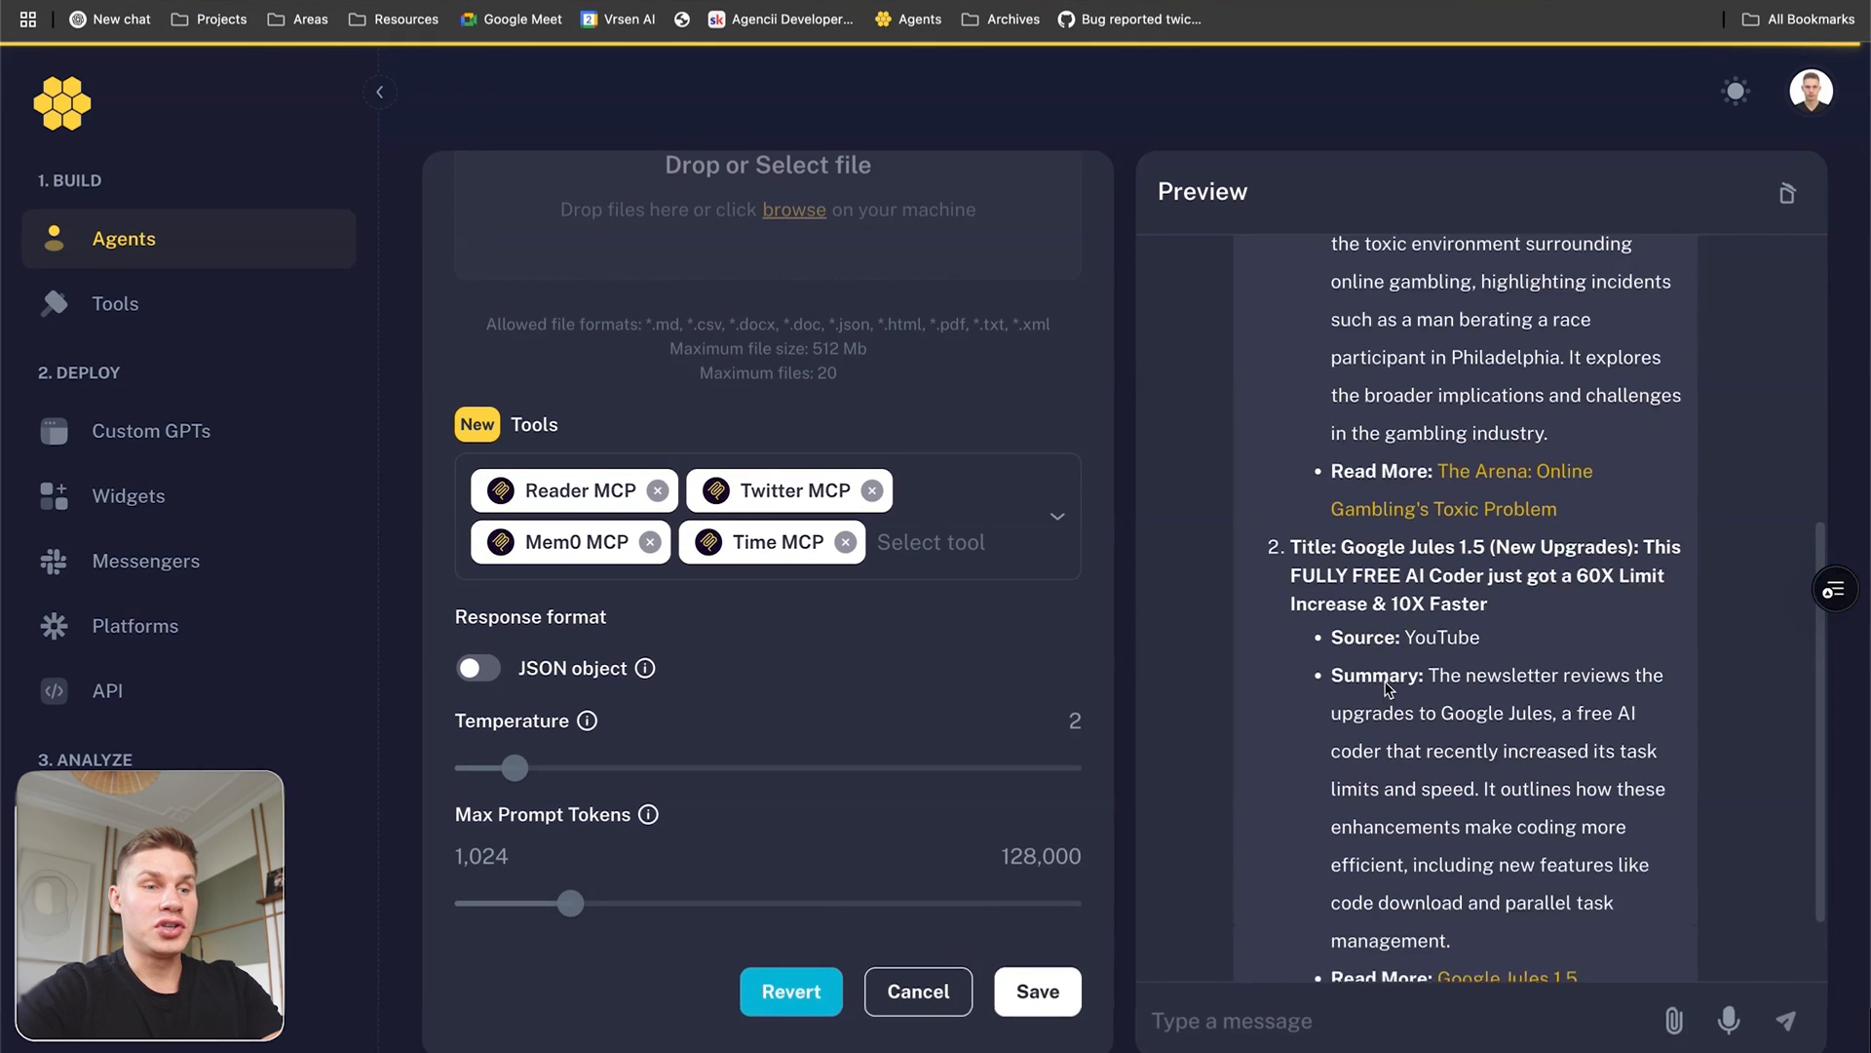
scroll(1432, 722, up, 3)
Open the source of the first newsletter, "The Arena: Online Gambling's Toxic Problem", in Reader and read through it.
click(1482, 756)
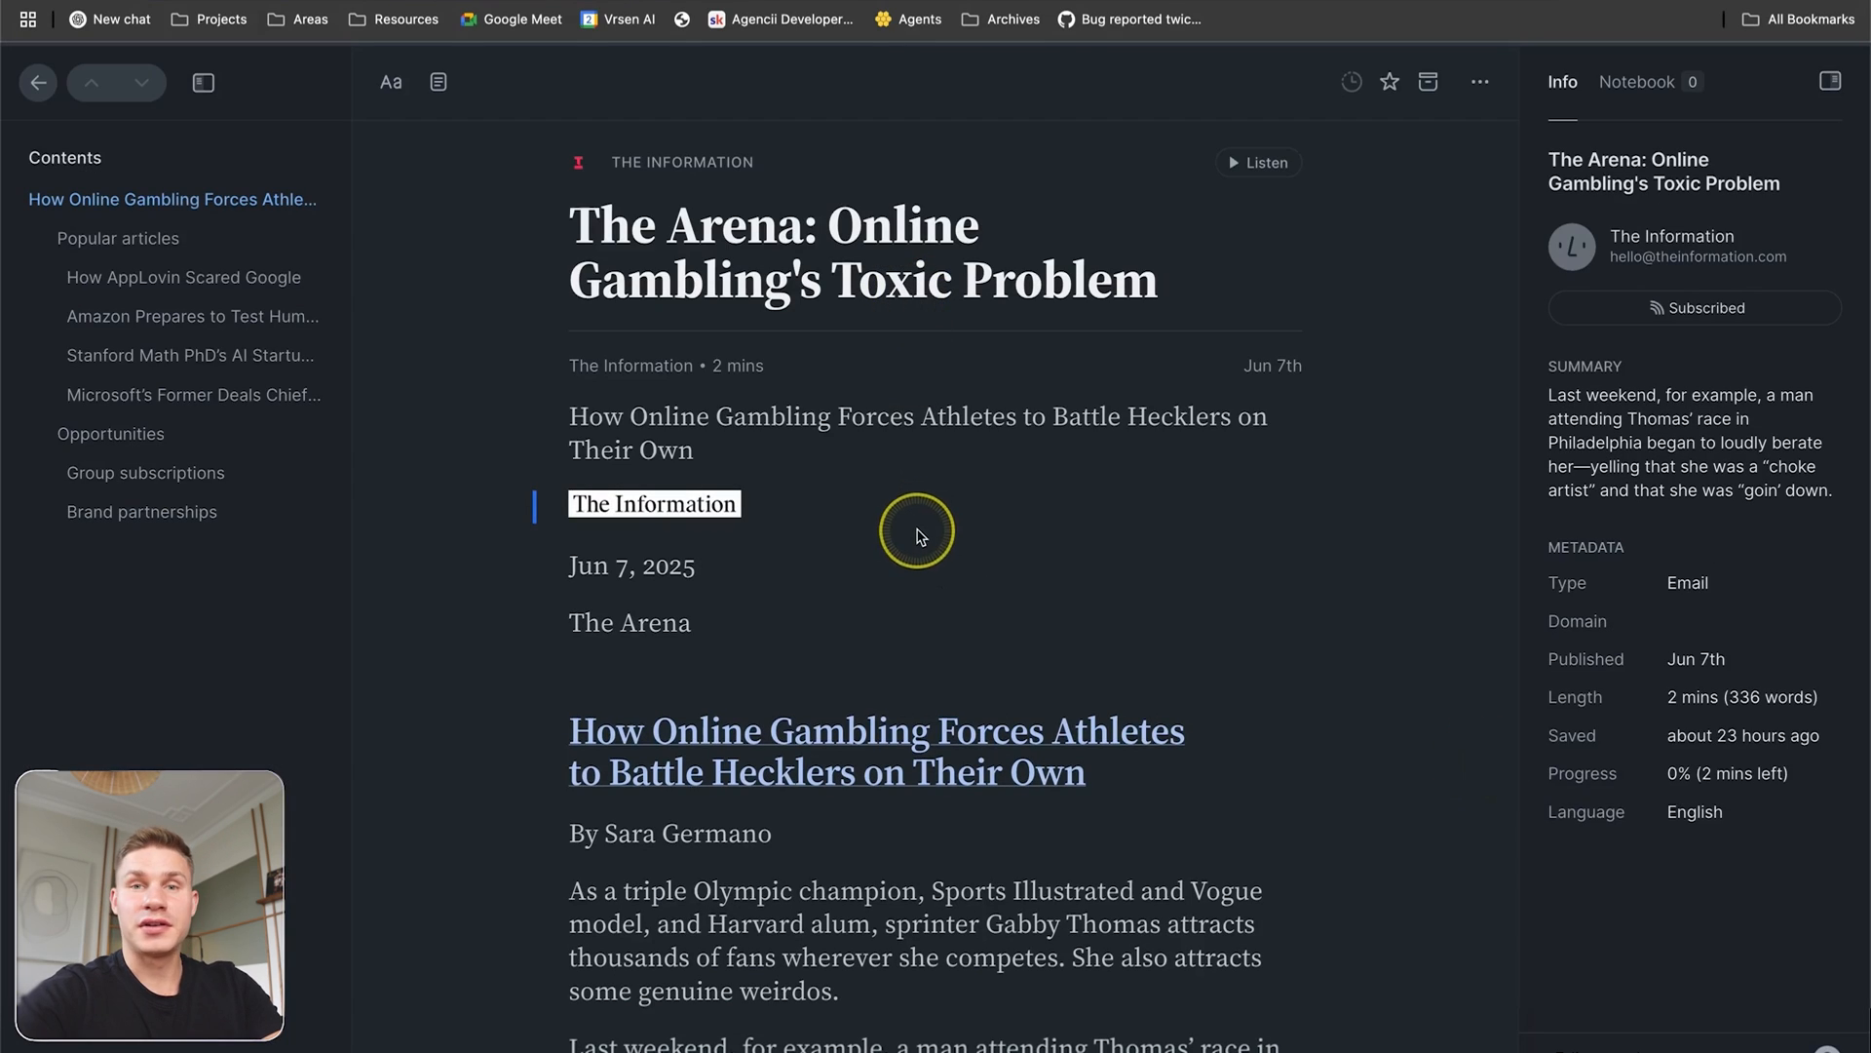
scroll(918, 538, down, 2)
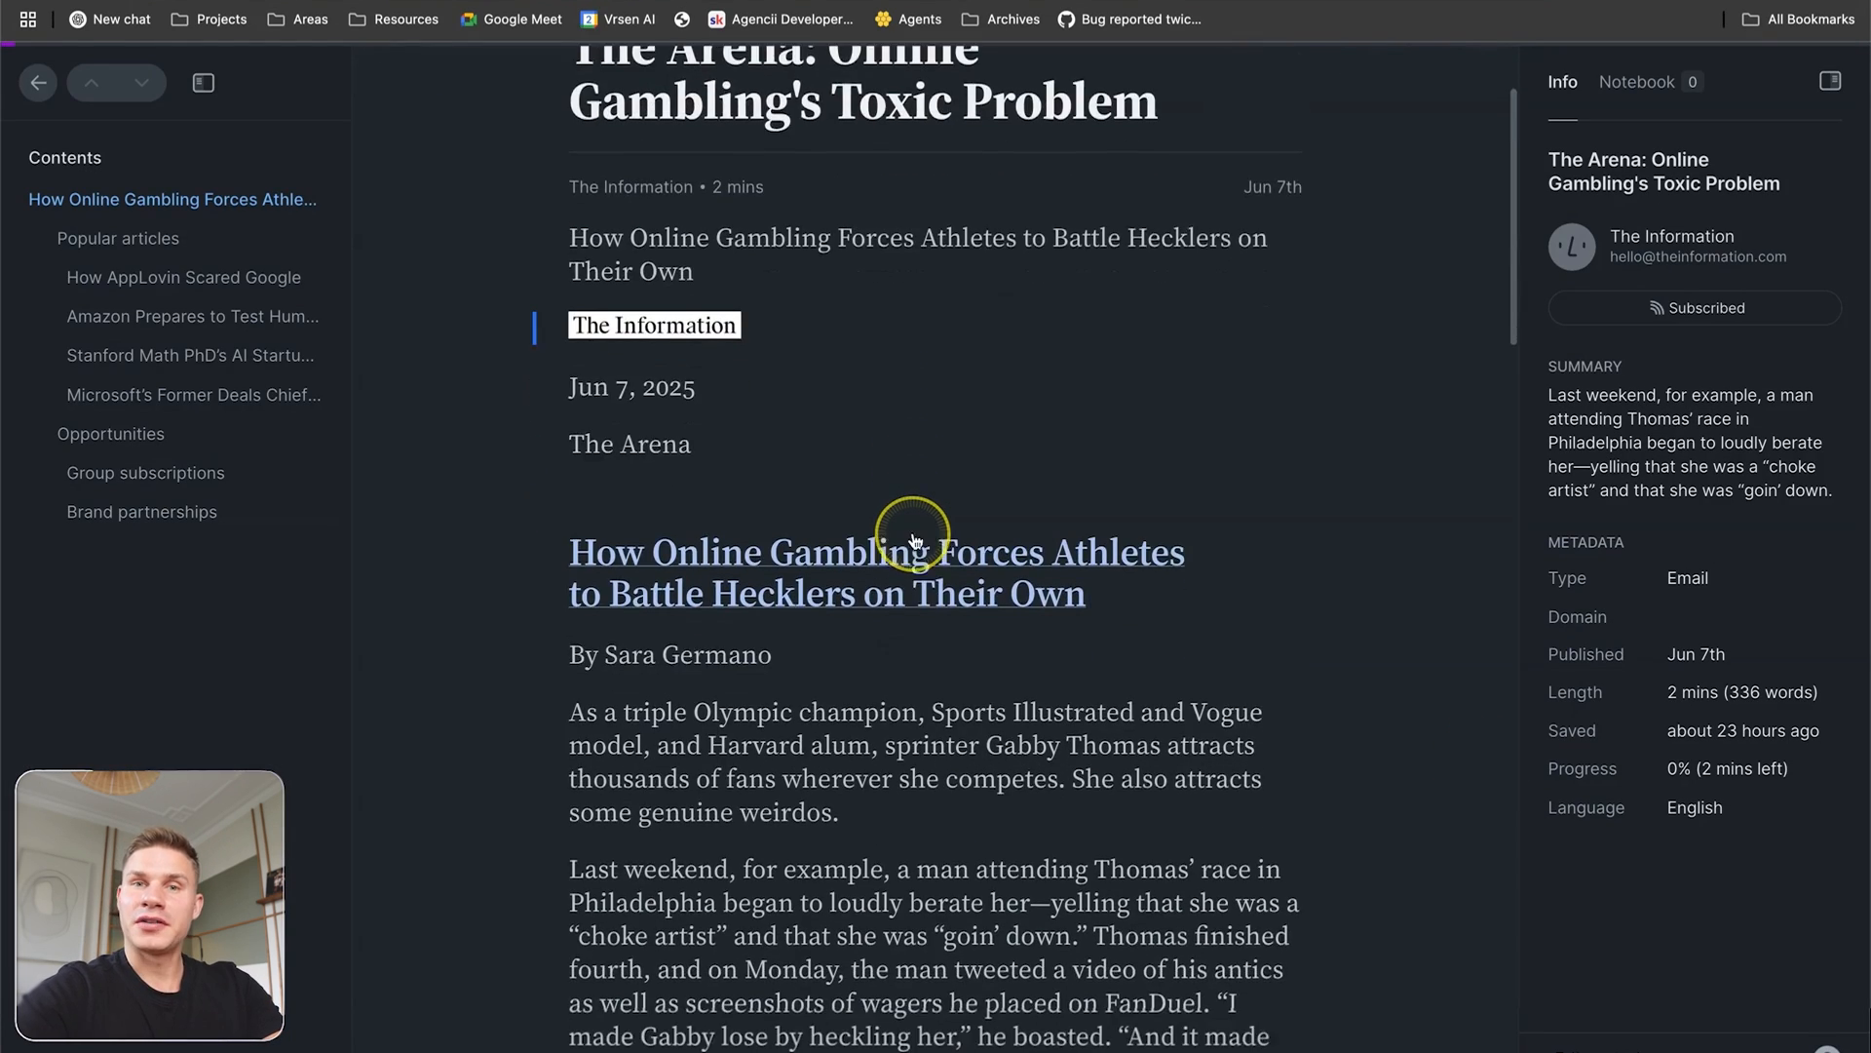
scroll(914, 538, down, 7)
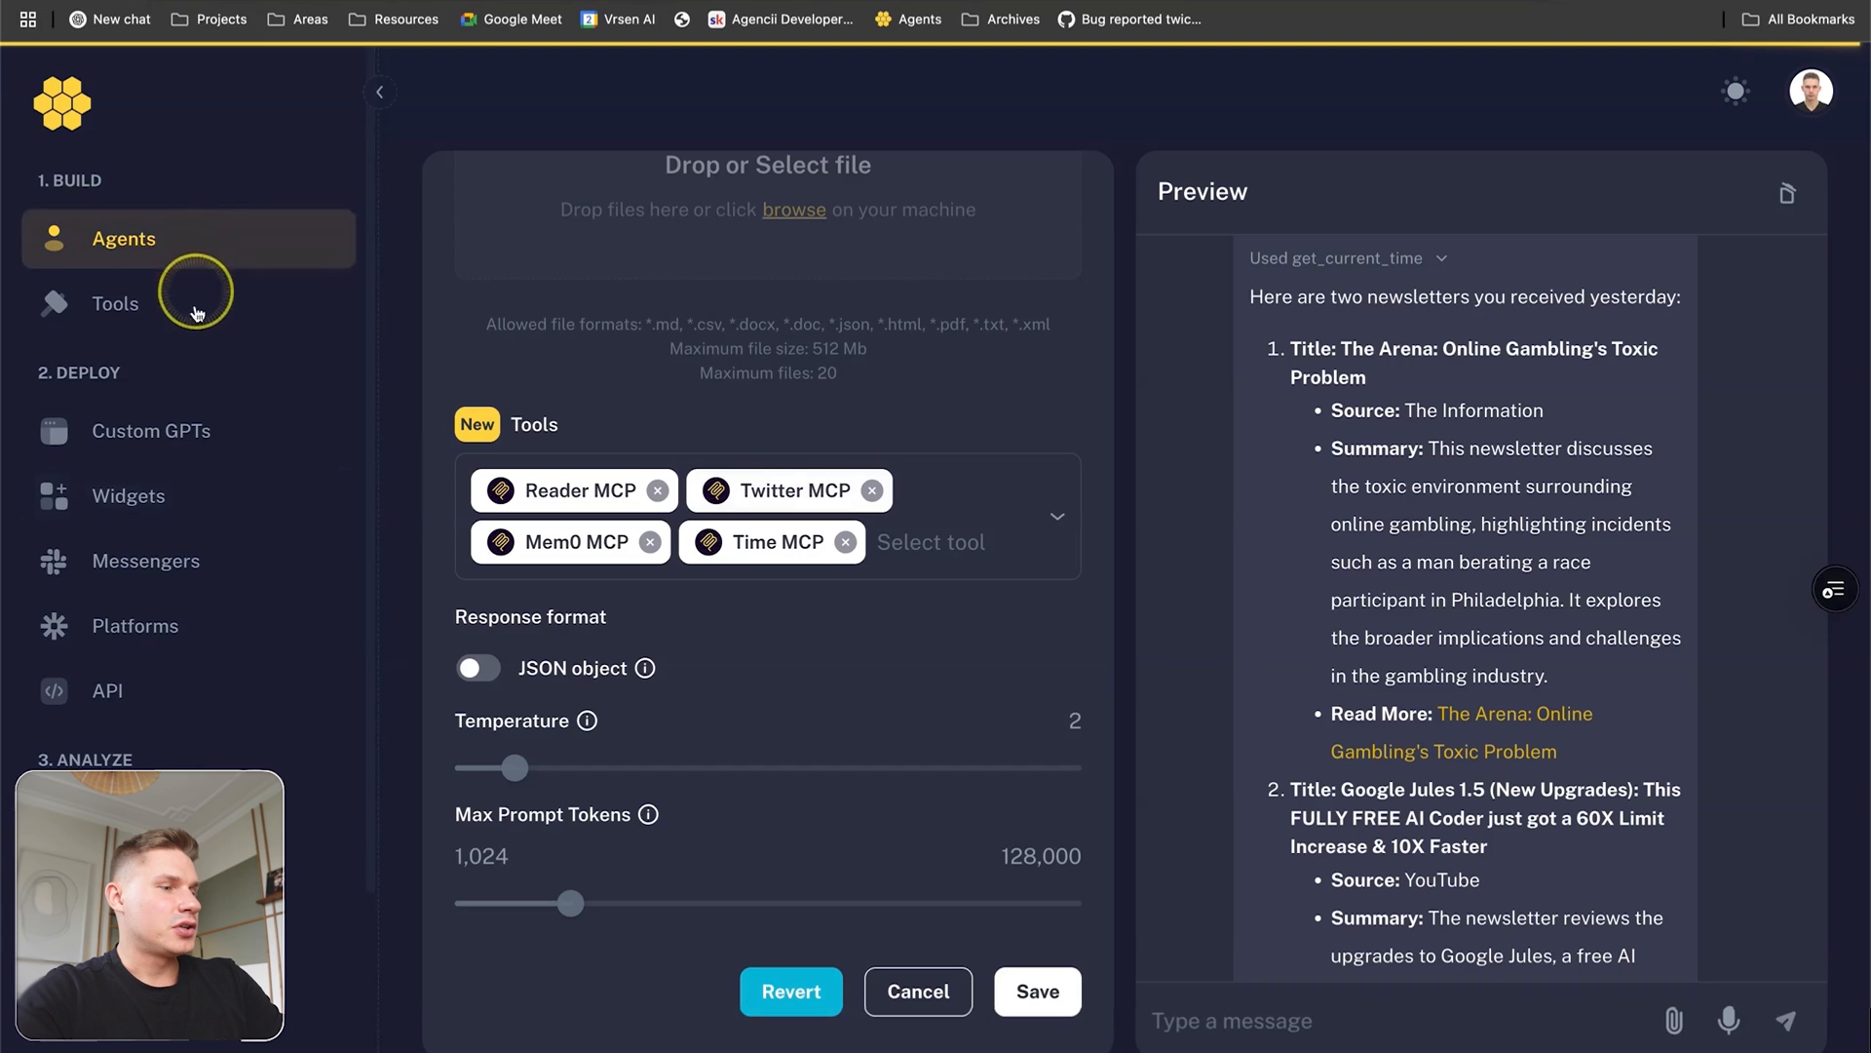
View Agencii's Slack messenger integrations and its Zapier platform integrations.
click(184, 563)
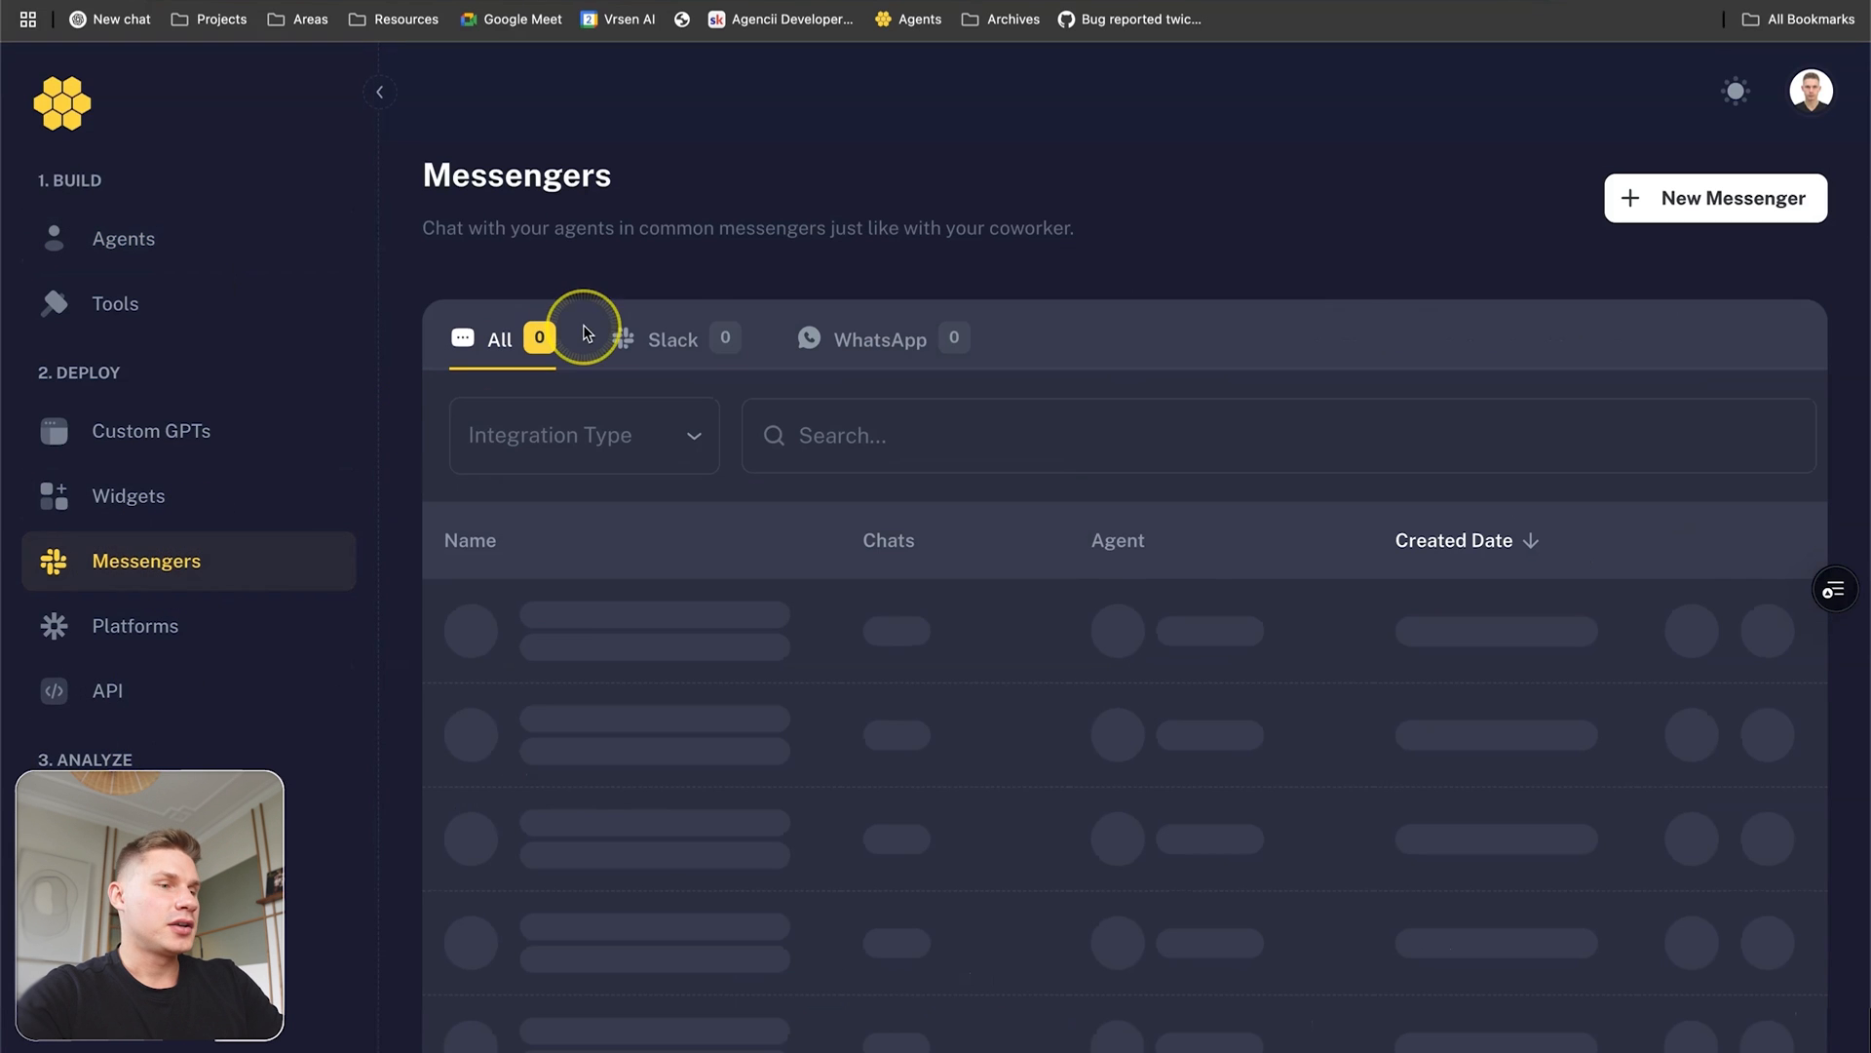
click(696, 346)
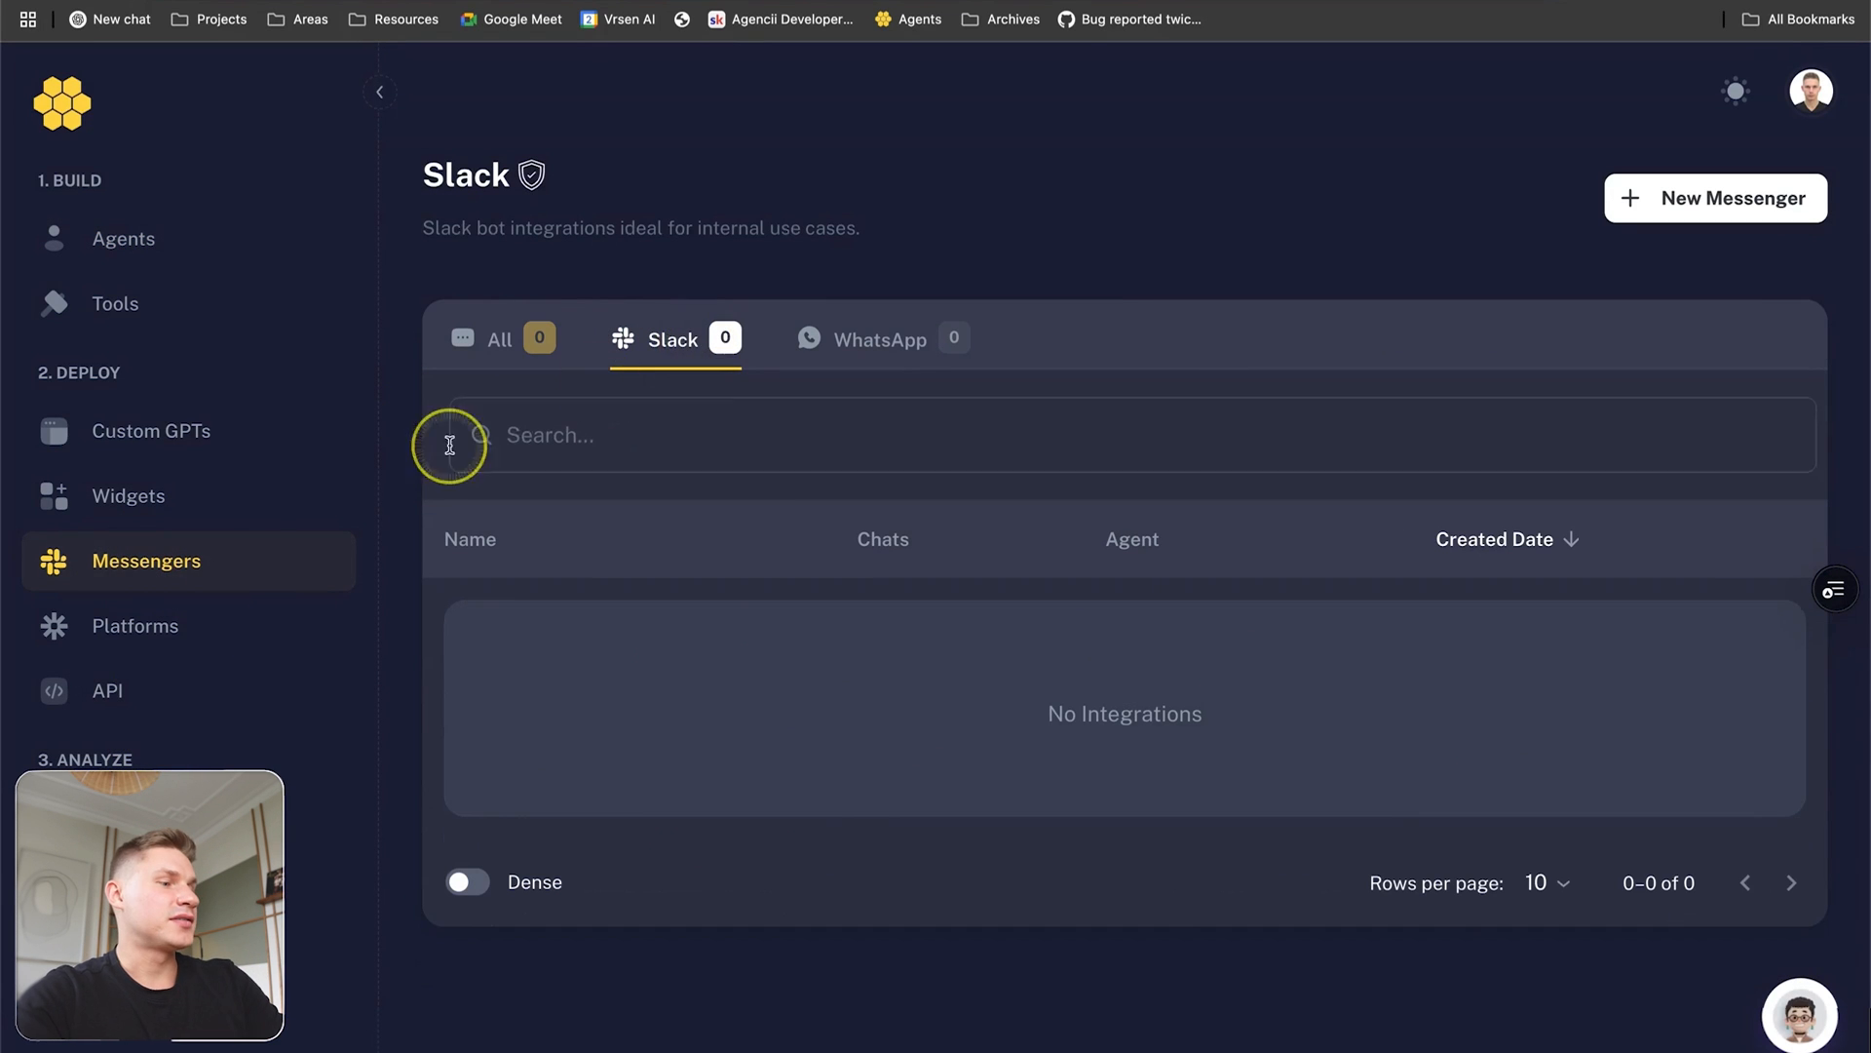
click(199, 641)
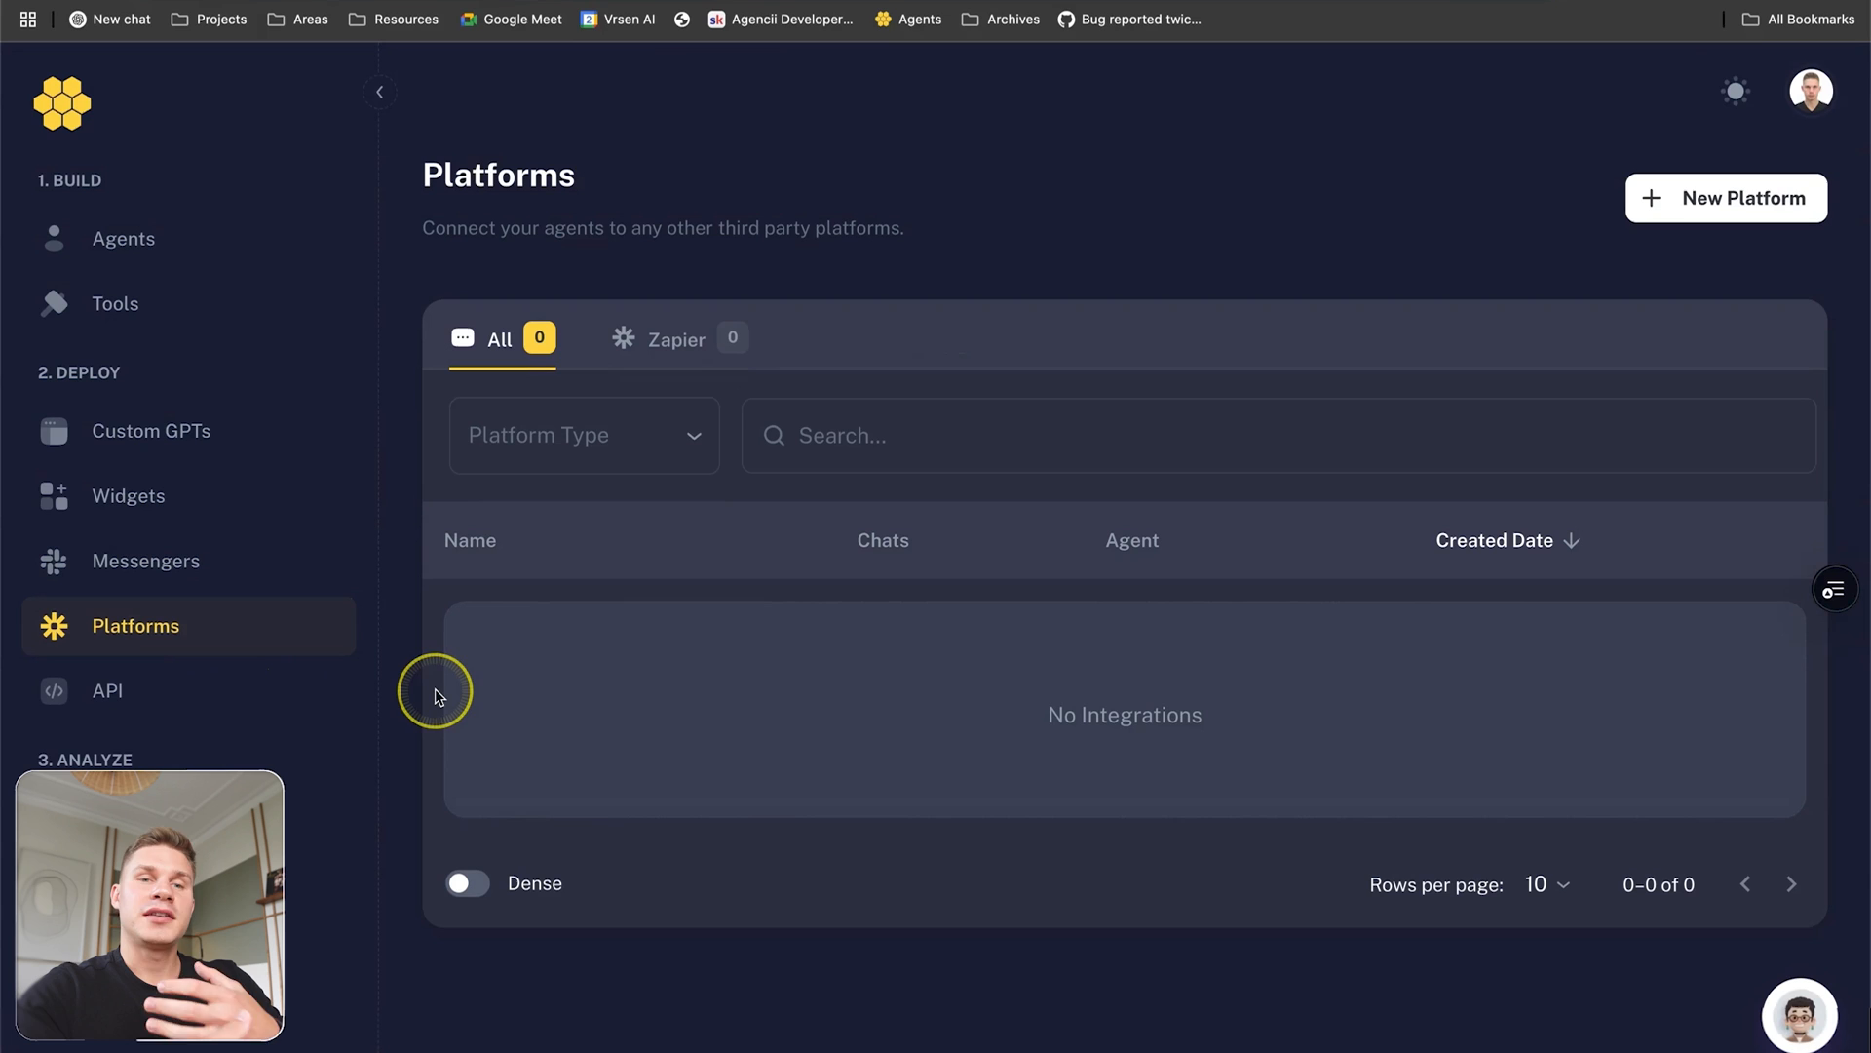
click(659, 341)
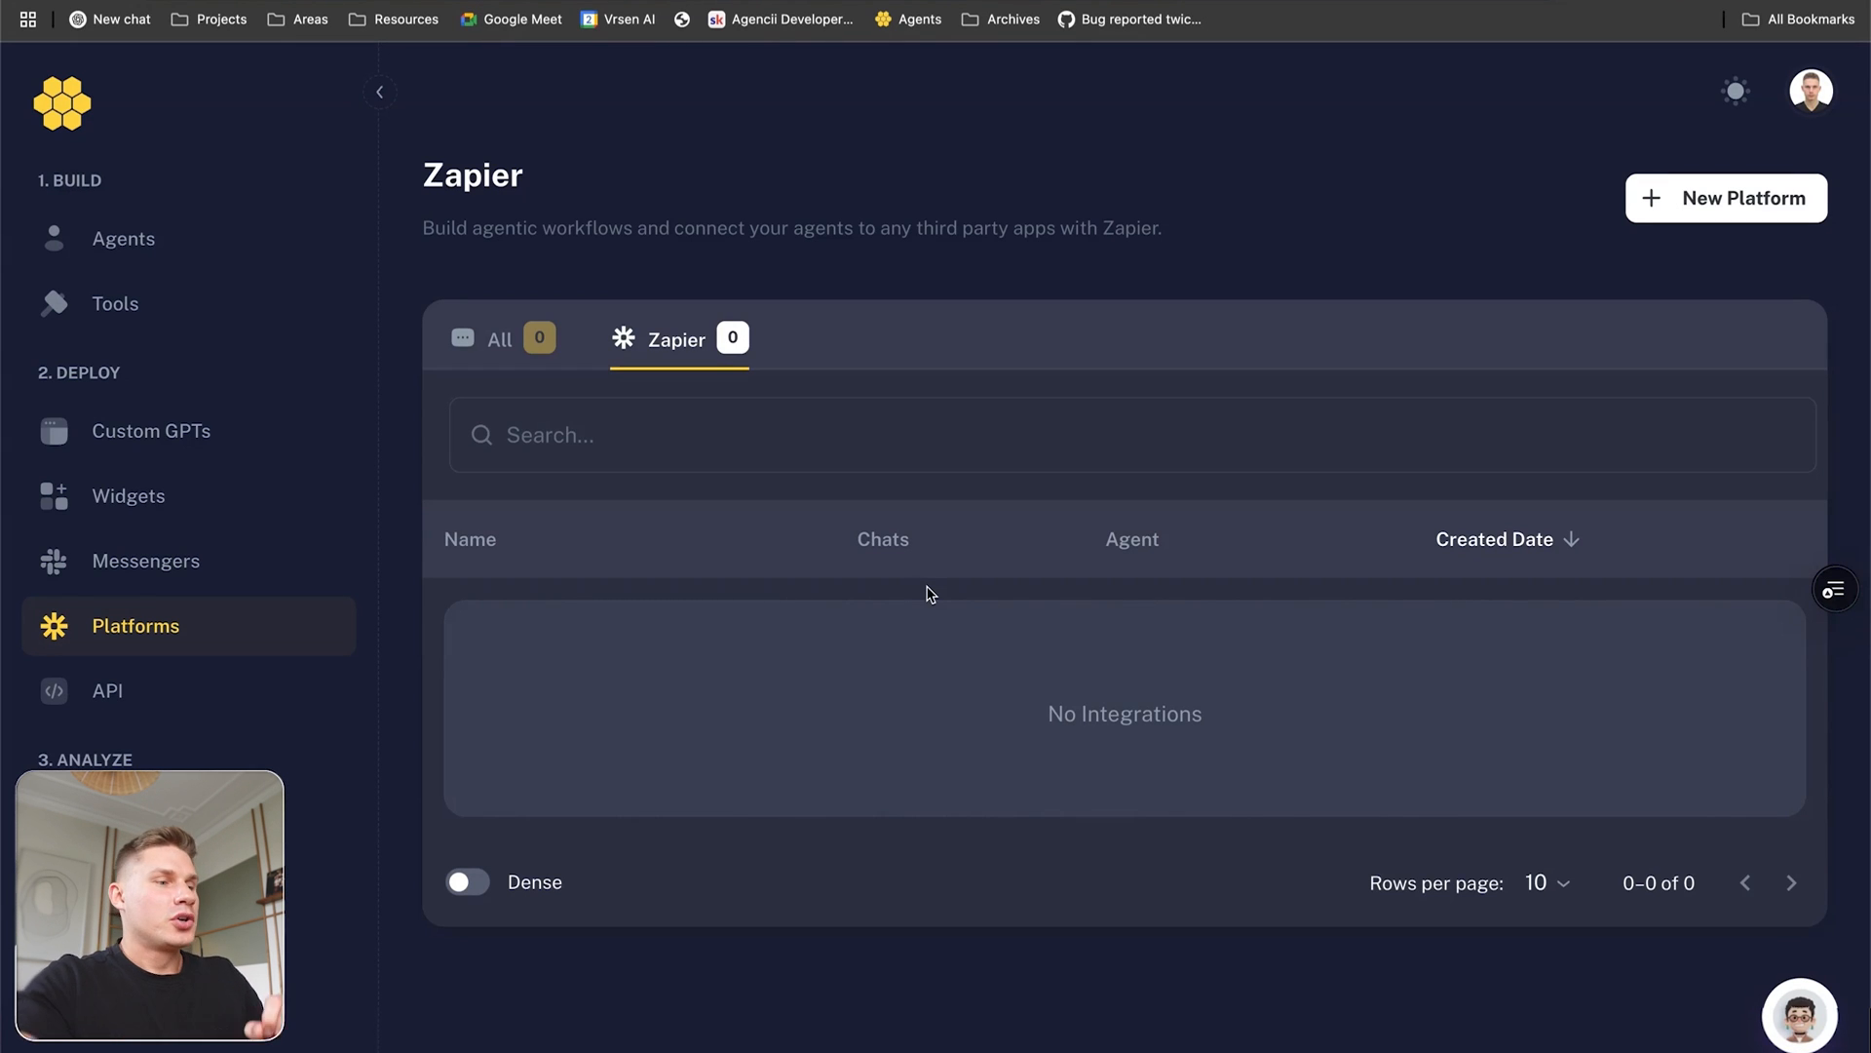
Create a new messenger integration of the Slack type and bring up its name and description form.
click(259, 558)
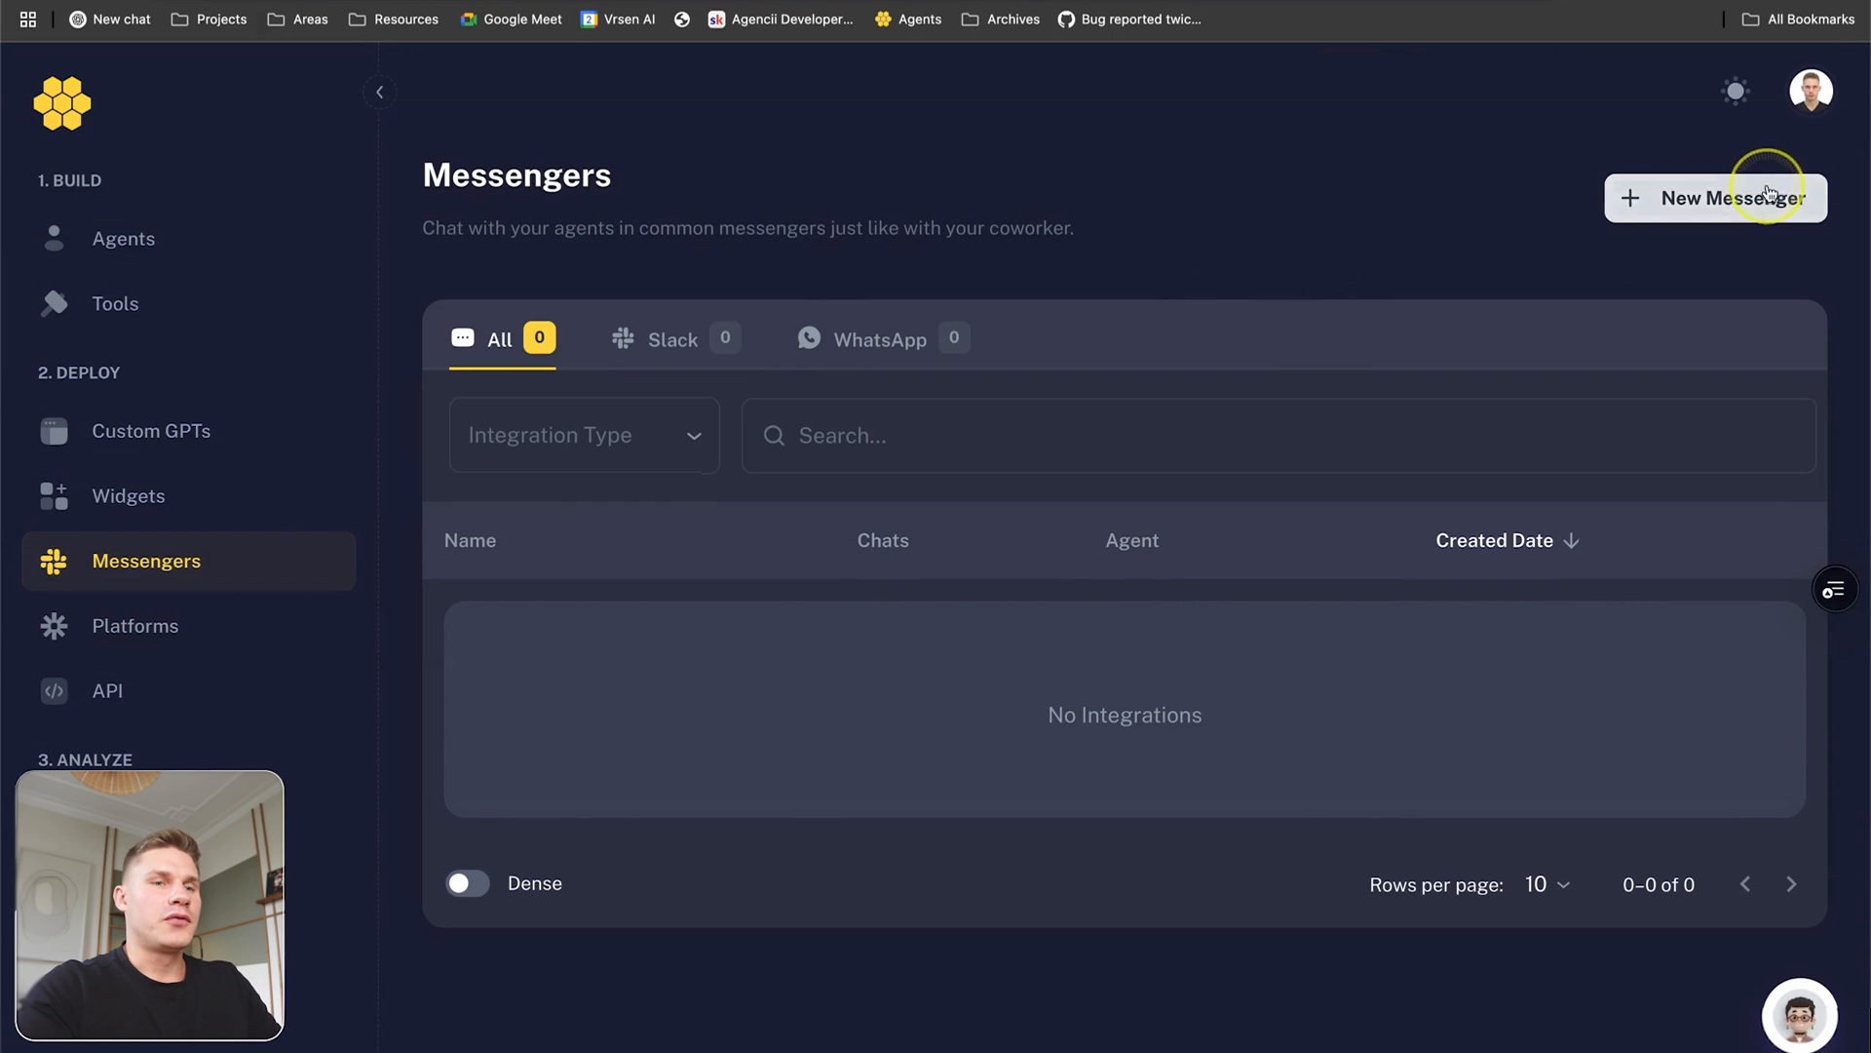
click(1740, 198)
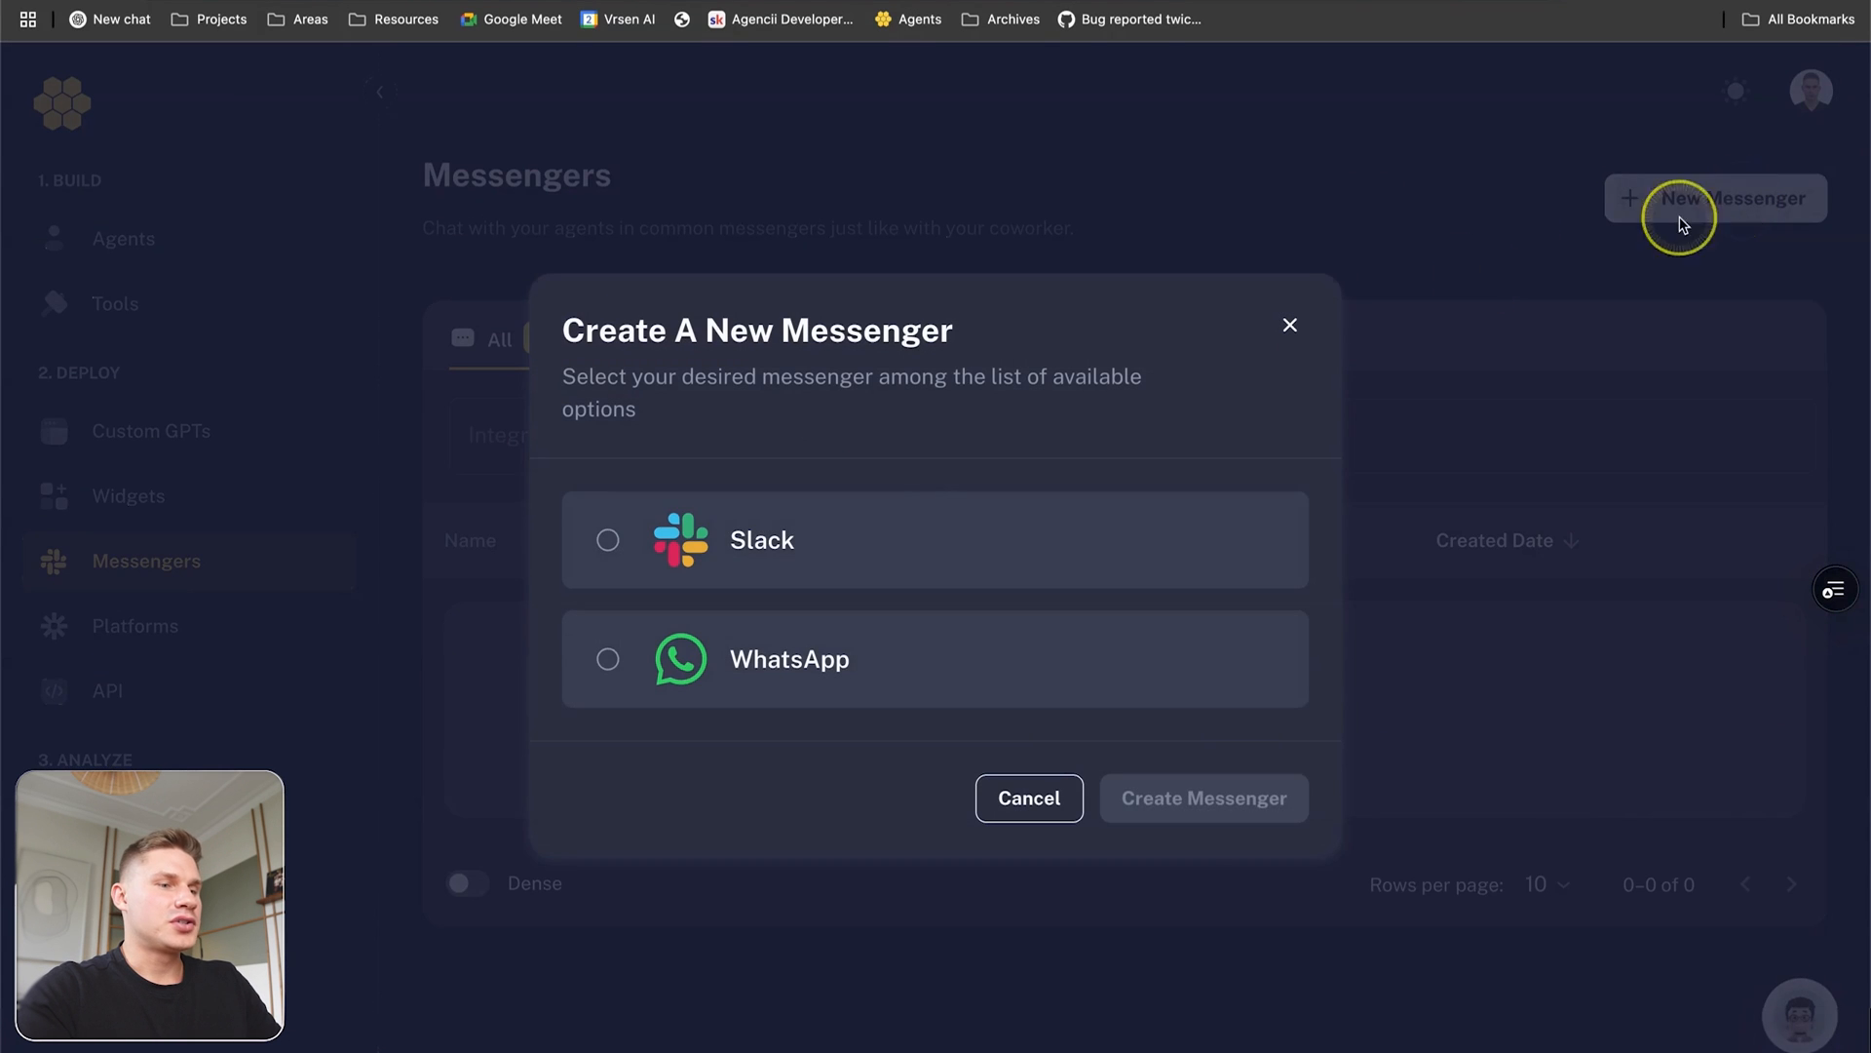
click(919, 527)
click(1198, 799)
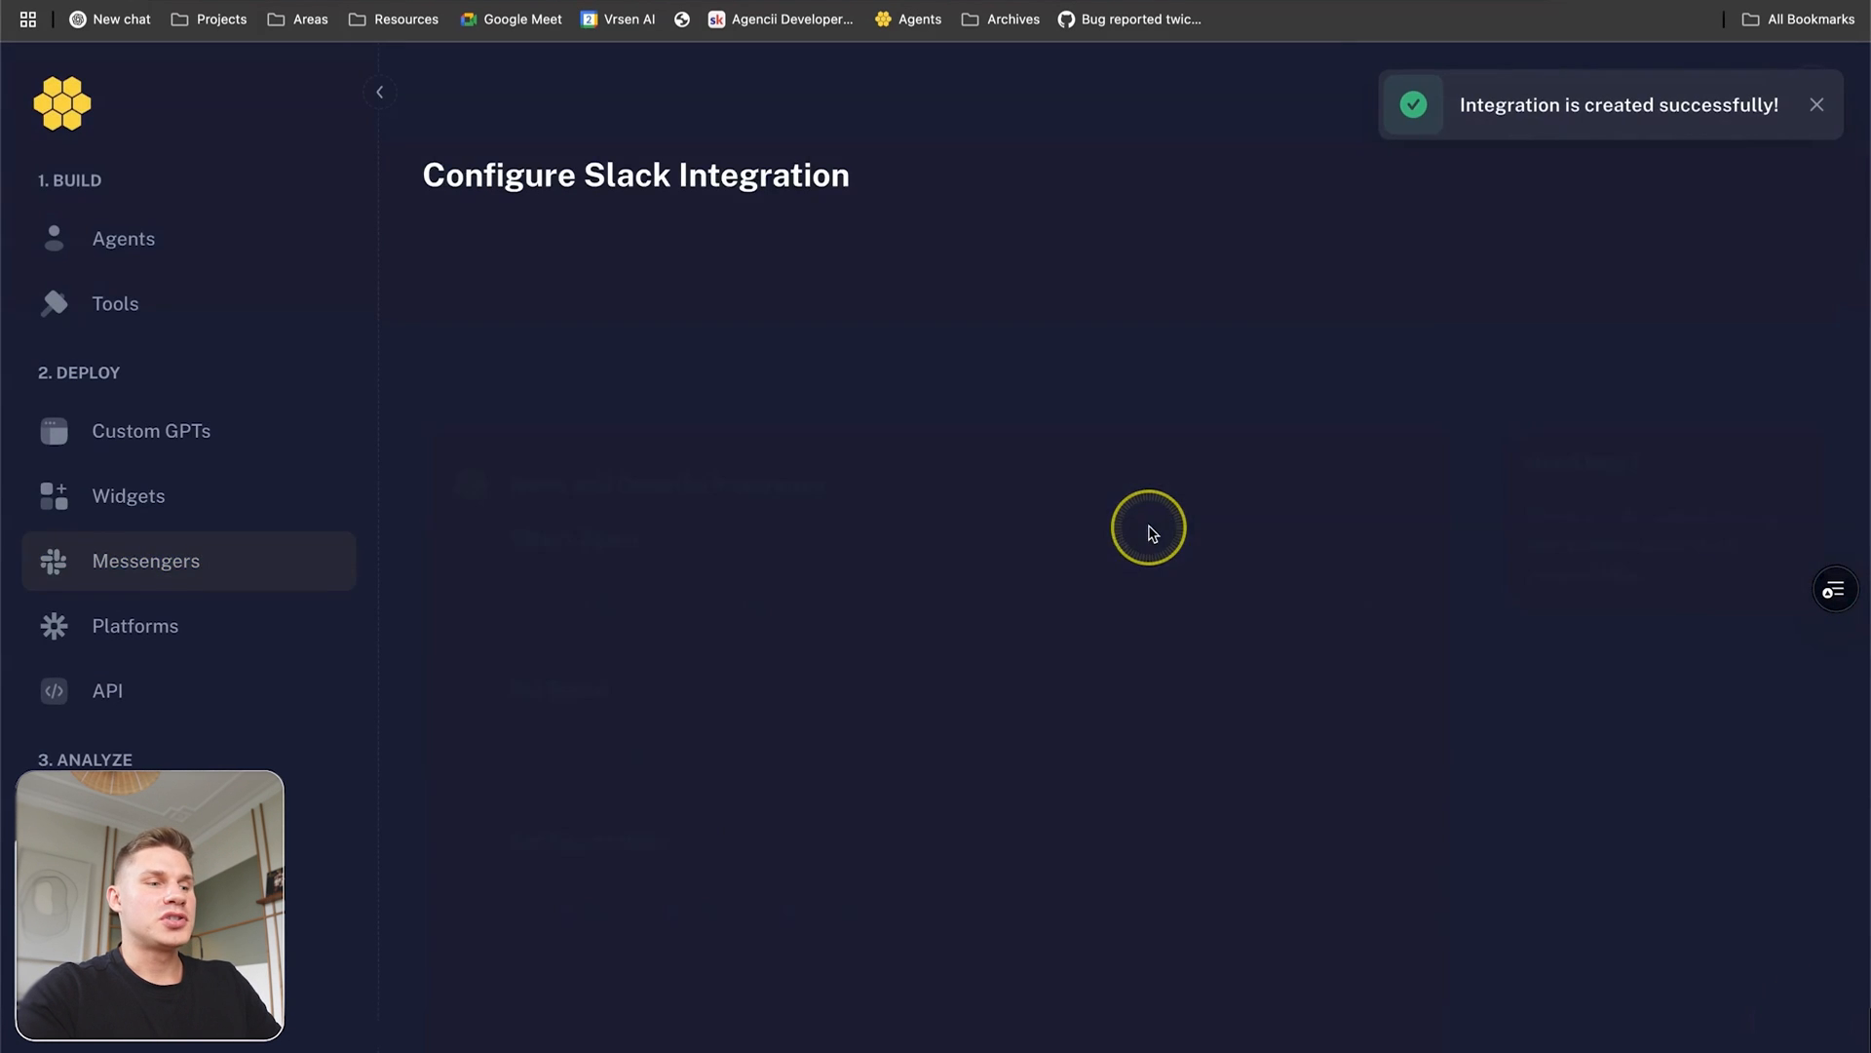
scroll(1131, 463, down, 3)
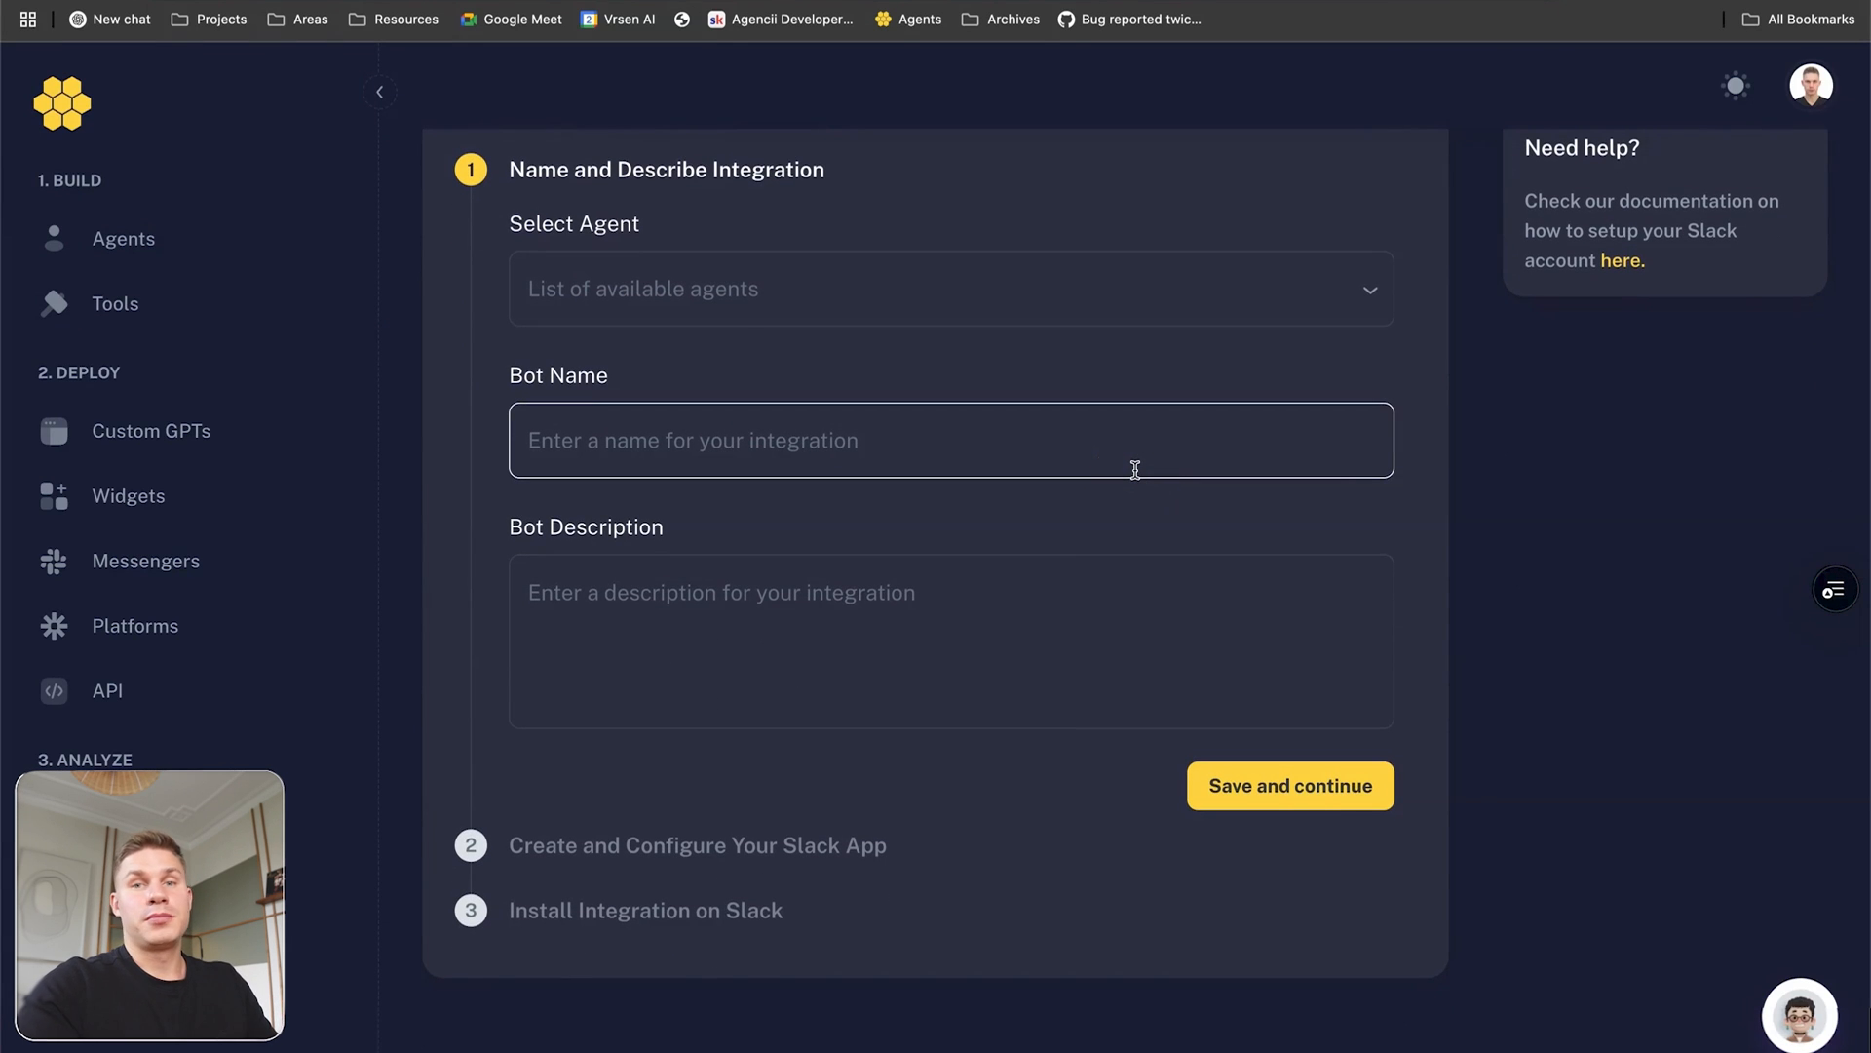
scroll(1141, 460, up, 1)
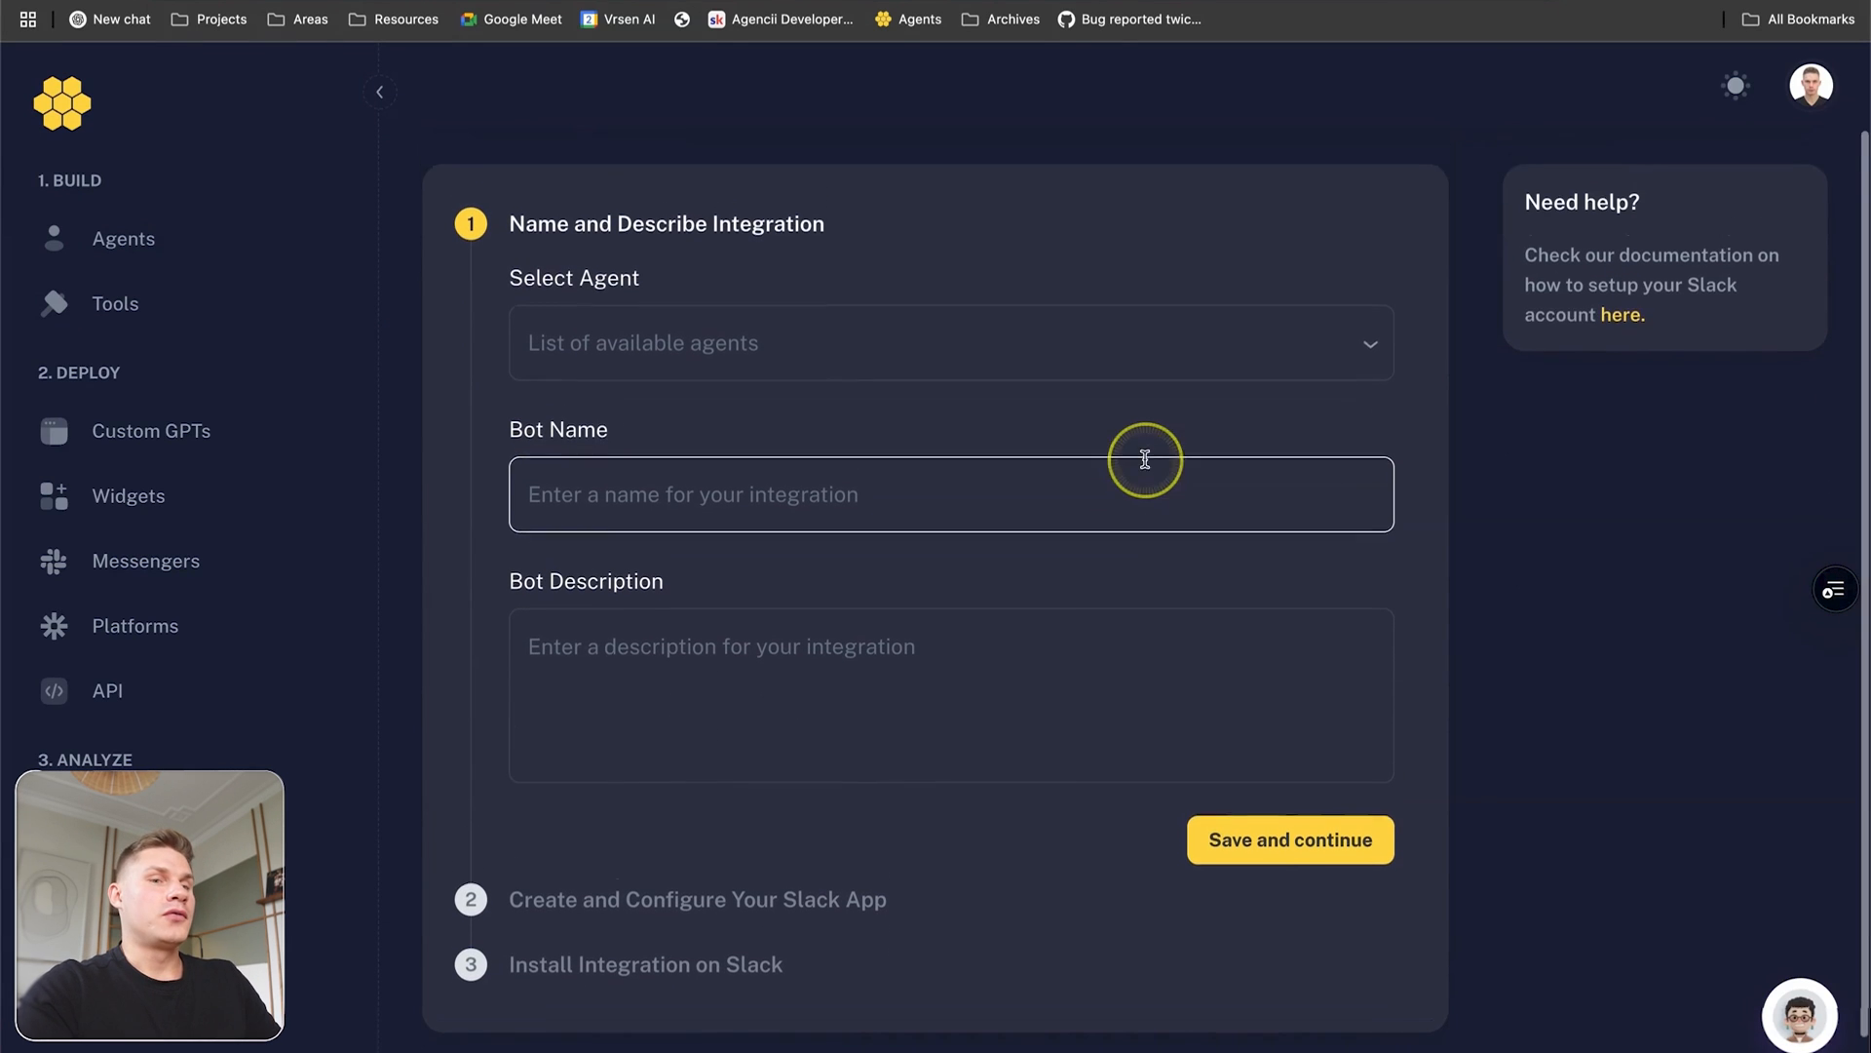
Open the Slack setup documentation linked from the integration form and read through the page.
click(1623, 327)
click(1141, 217)
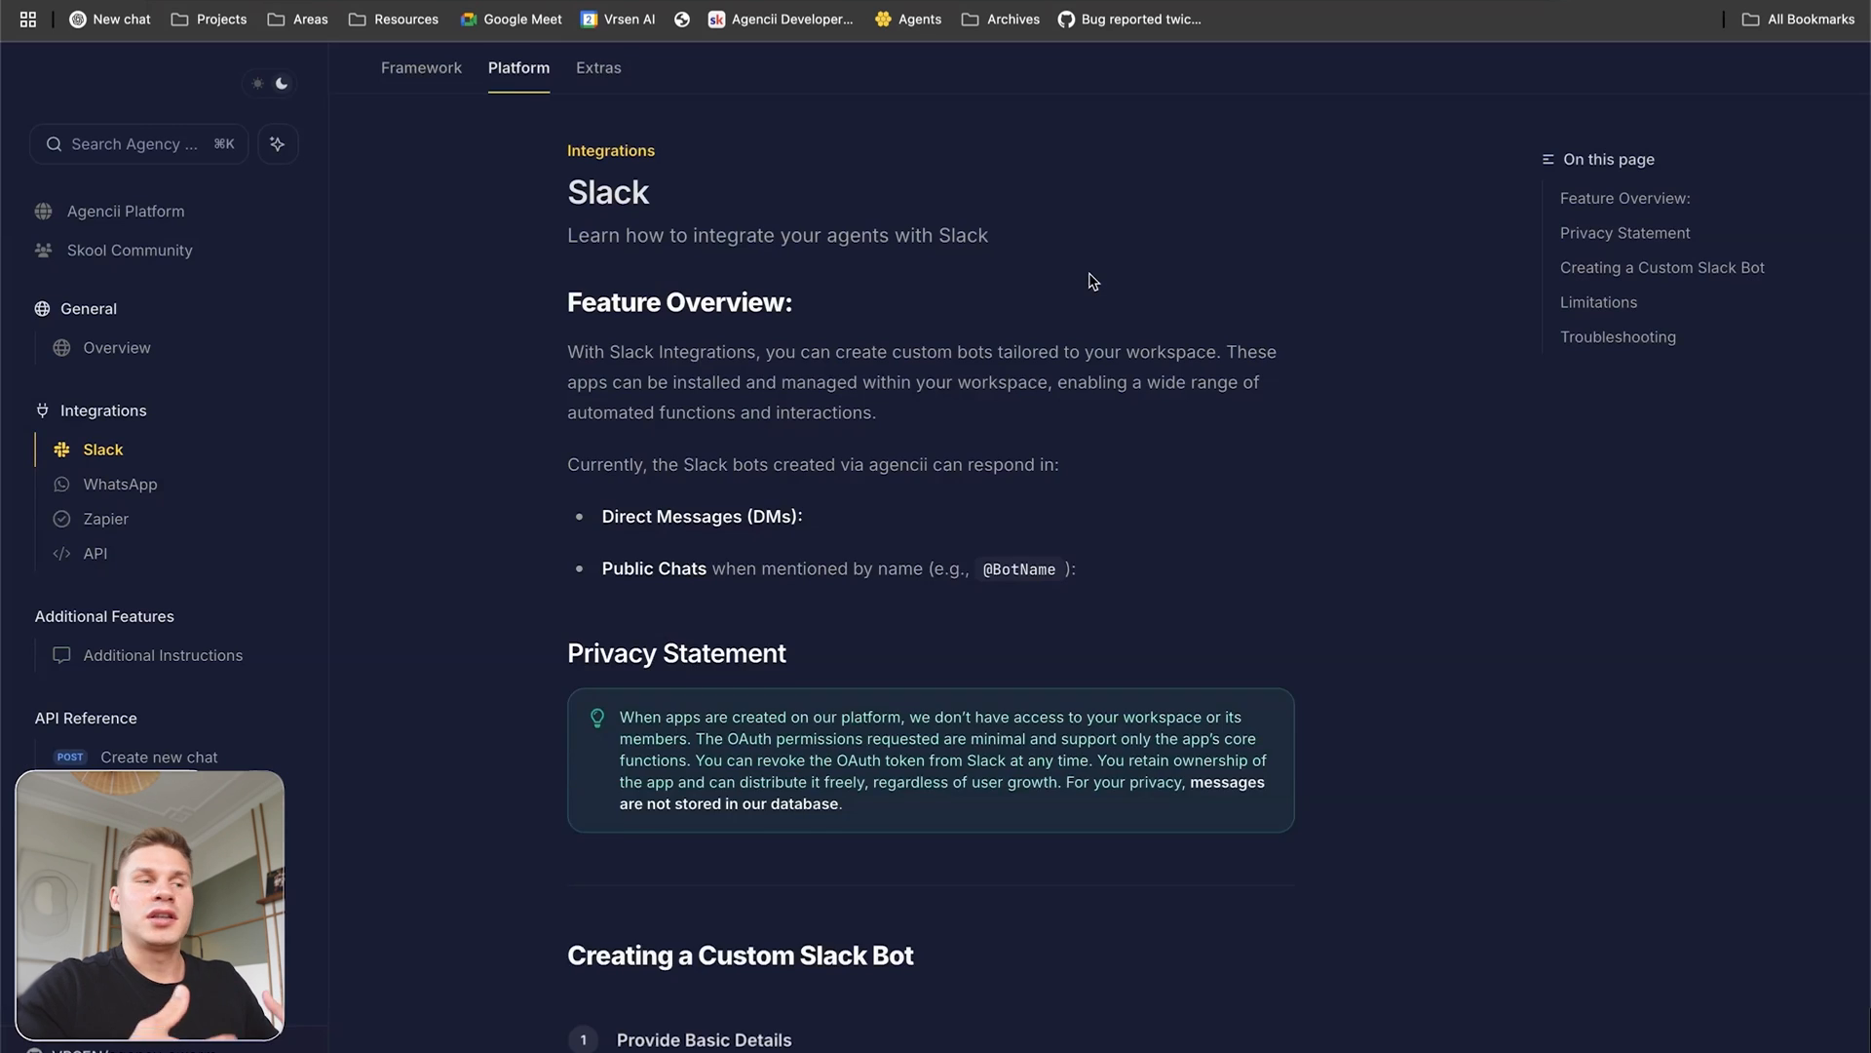
click(316, 305)
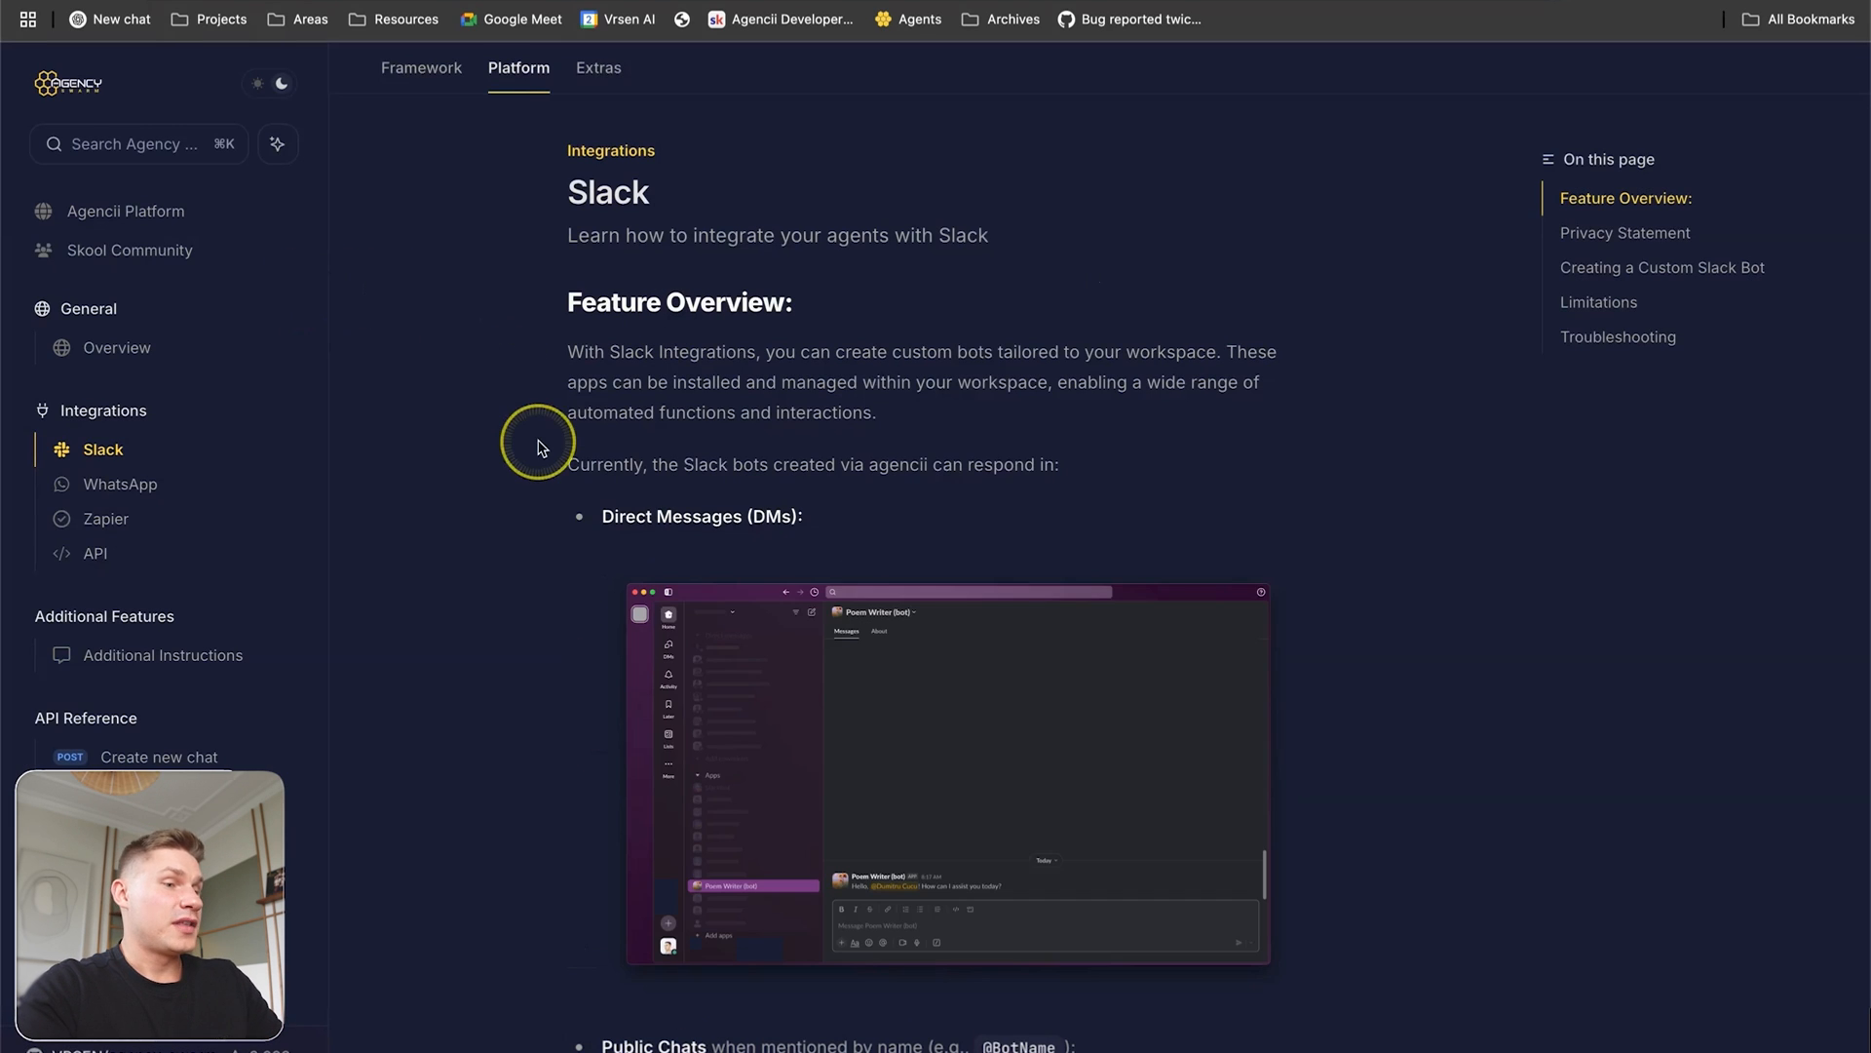
scroll(537, 433, down, 8)
scroll(537, 443, down, 5)
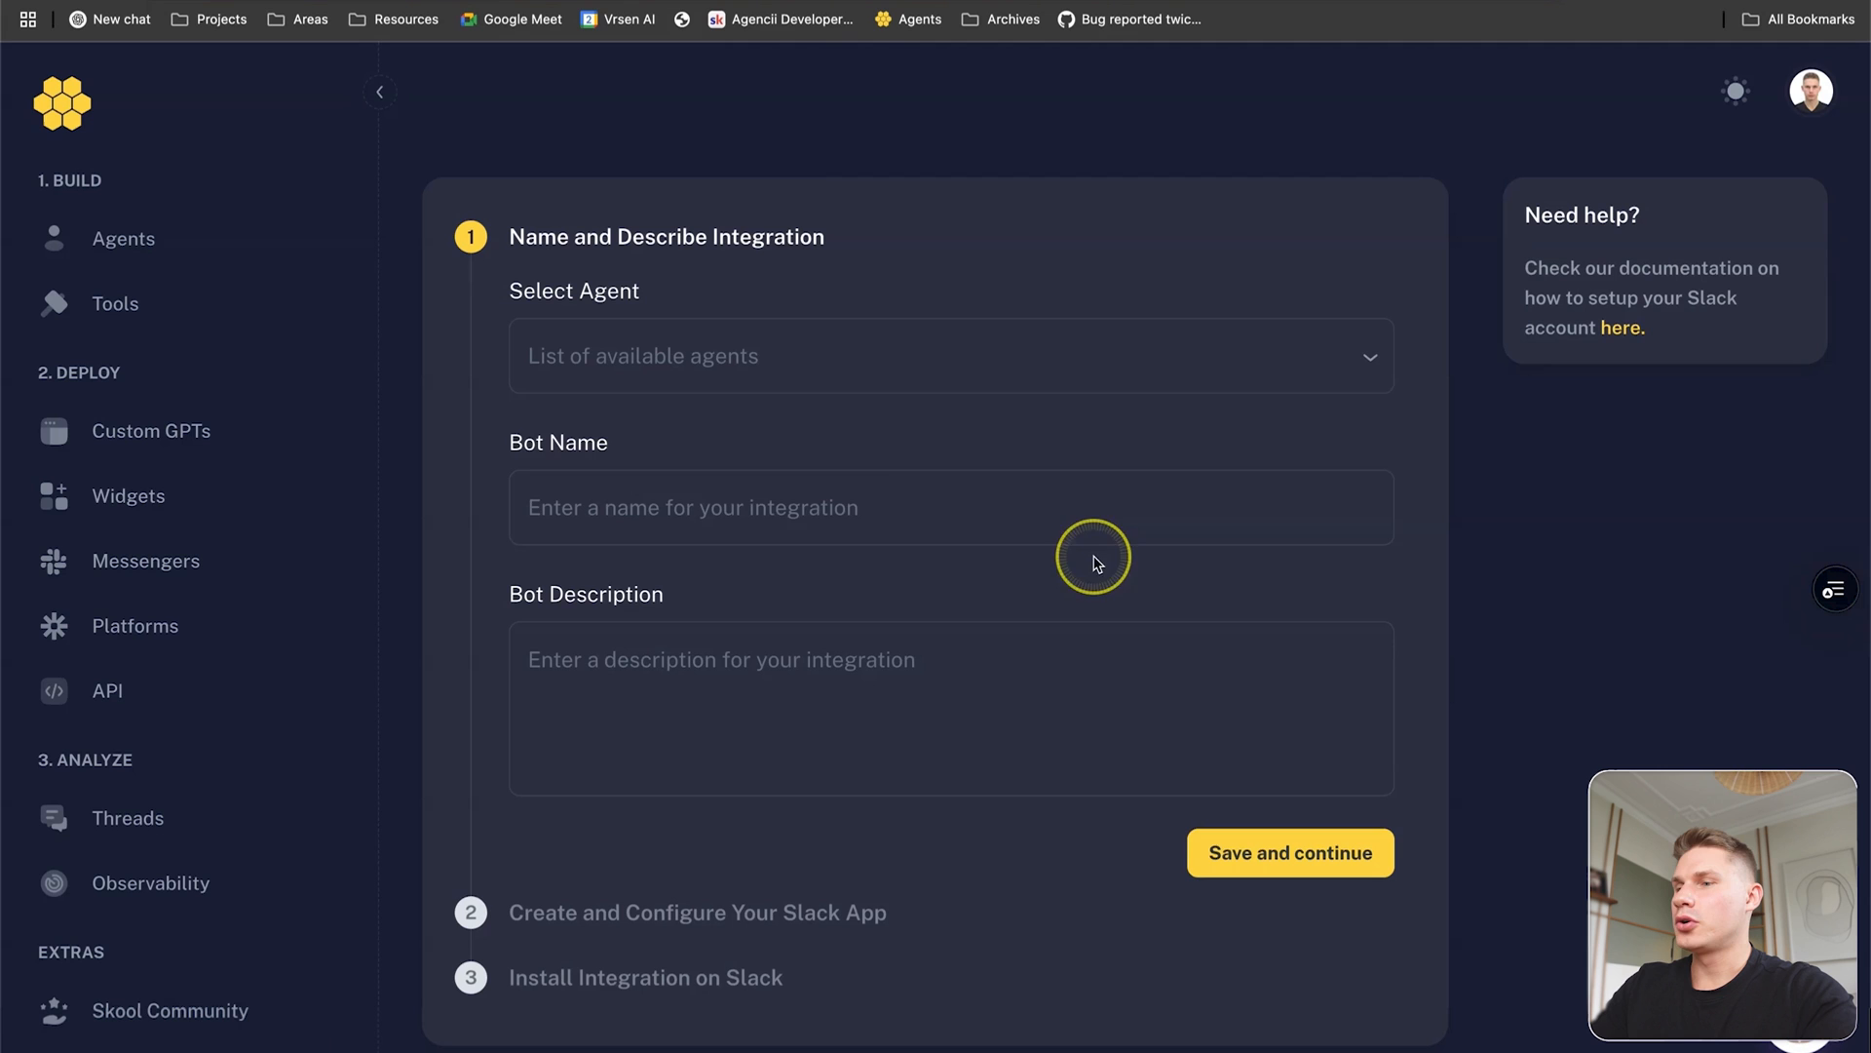
Assign the Xander agent to the Slack integration and save its bot name and description.
click(848, 364)
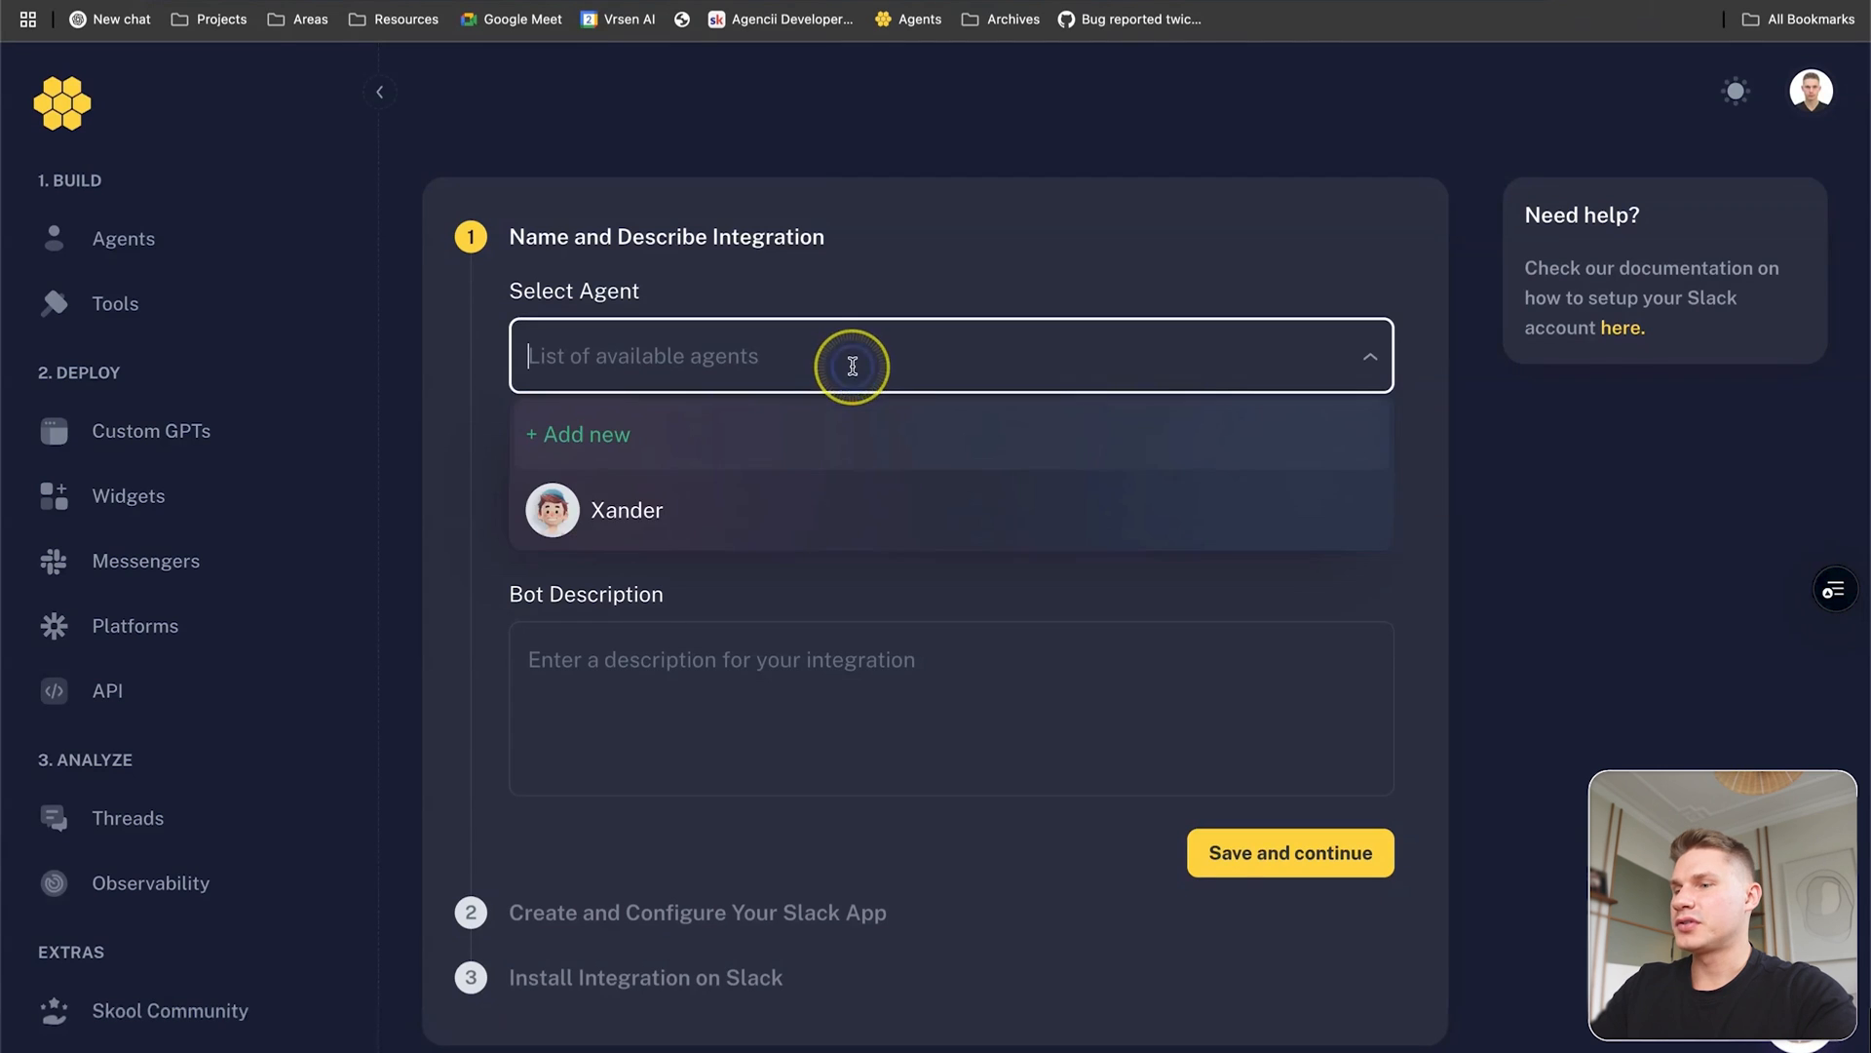
click(794, 509)
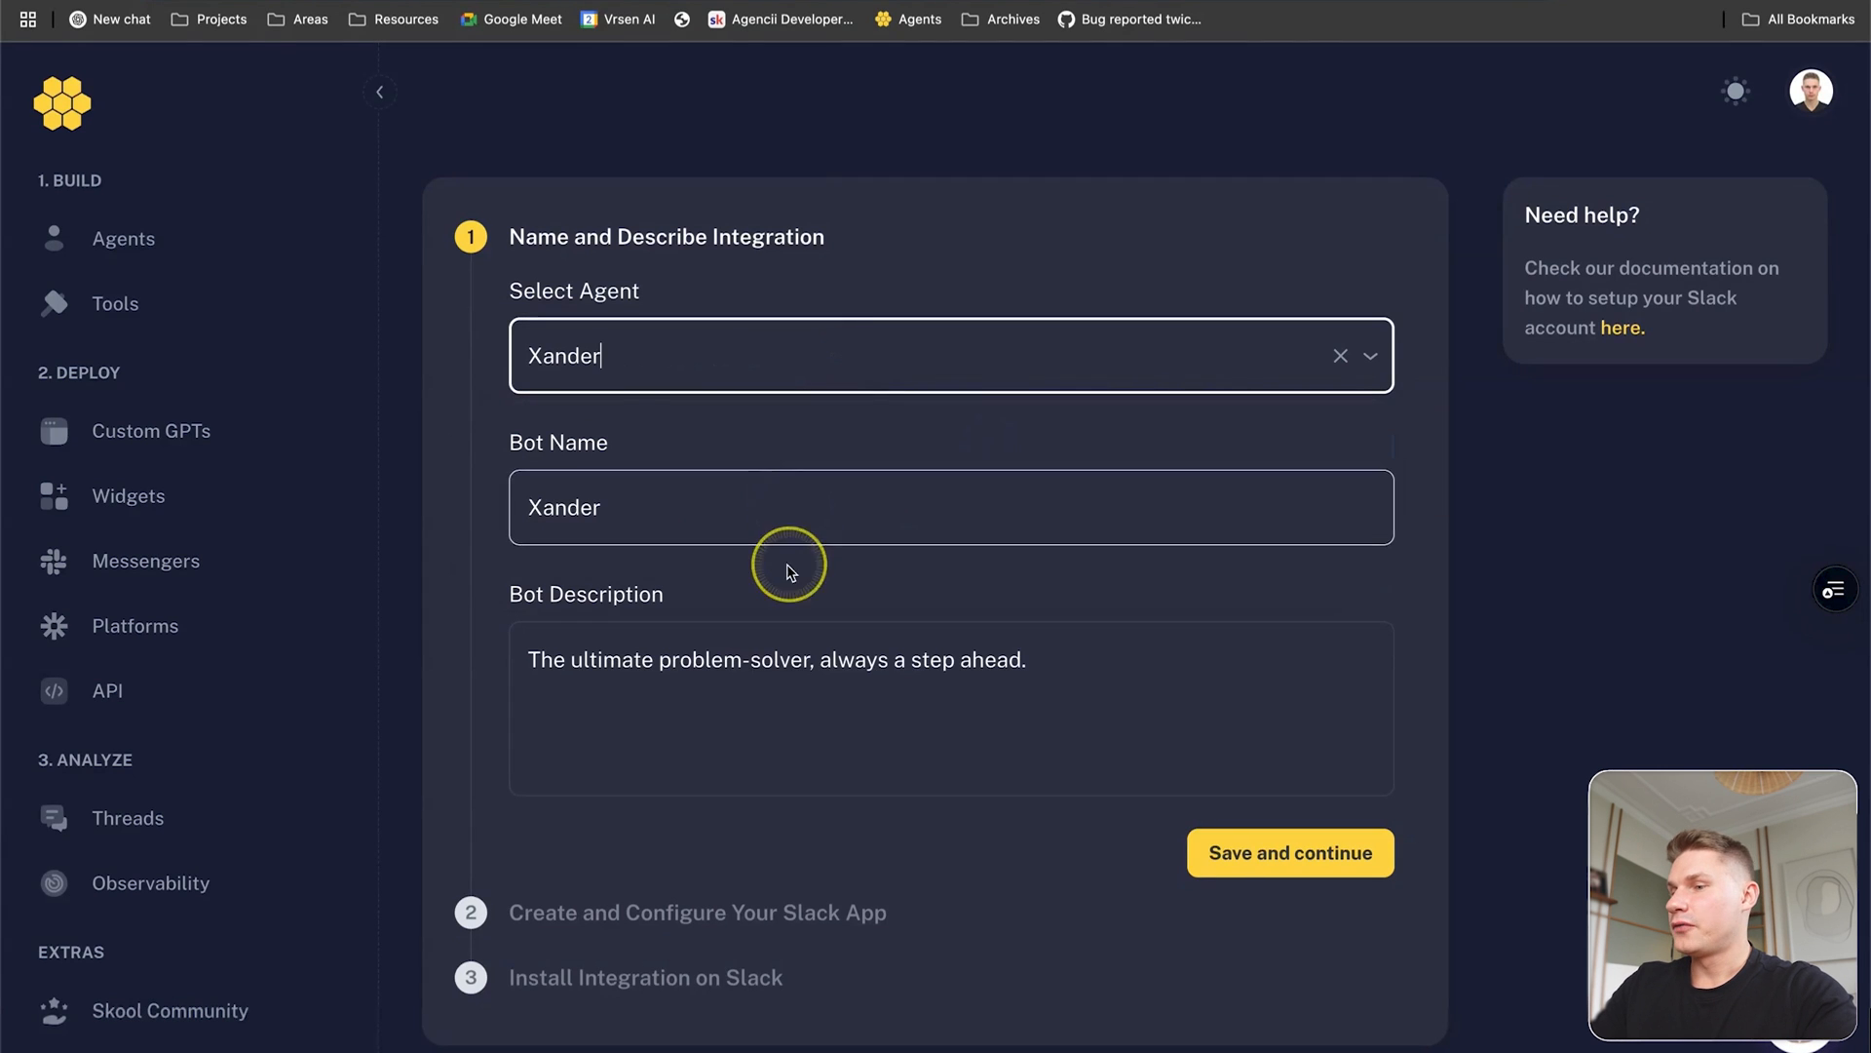
click(1266, 852)
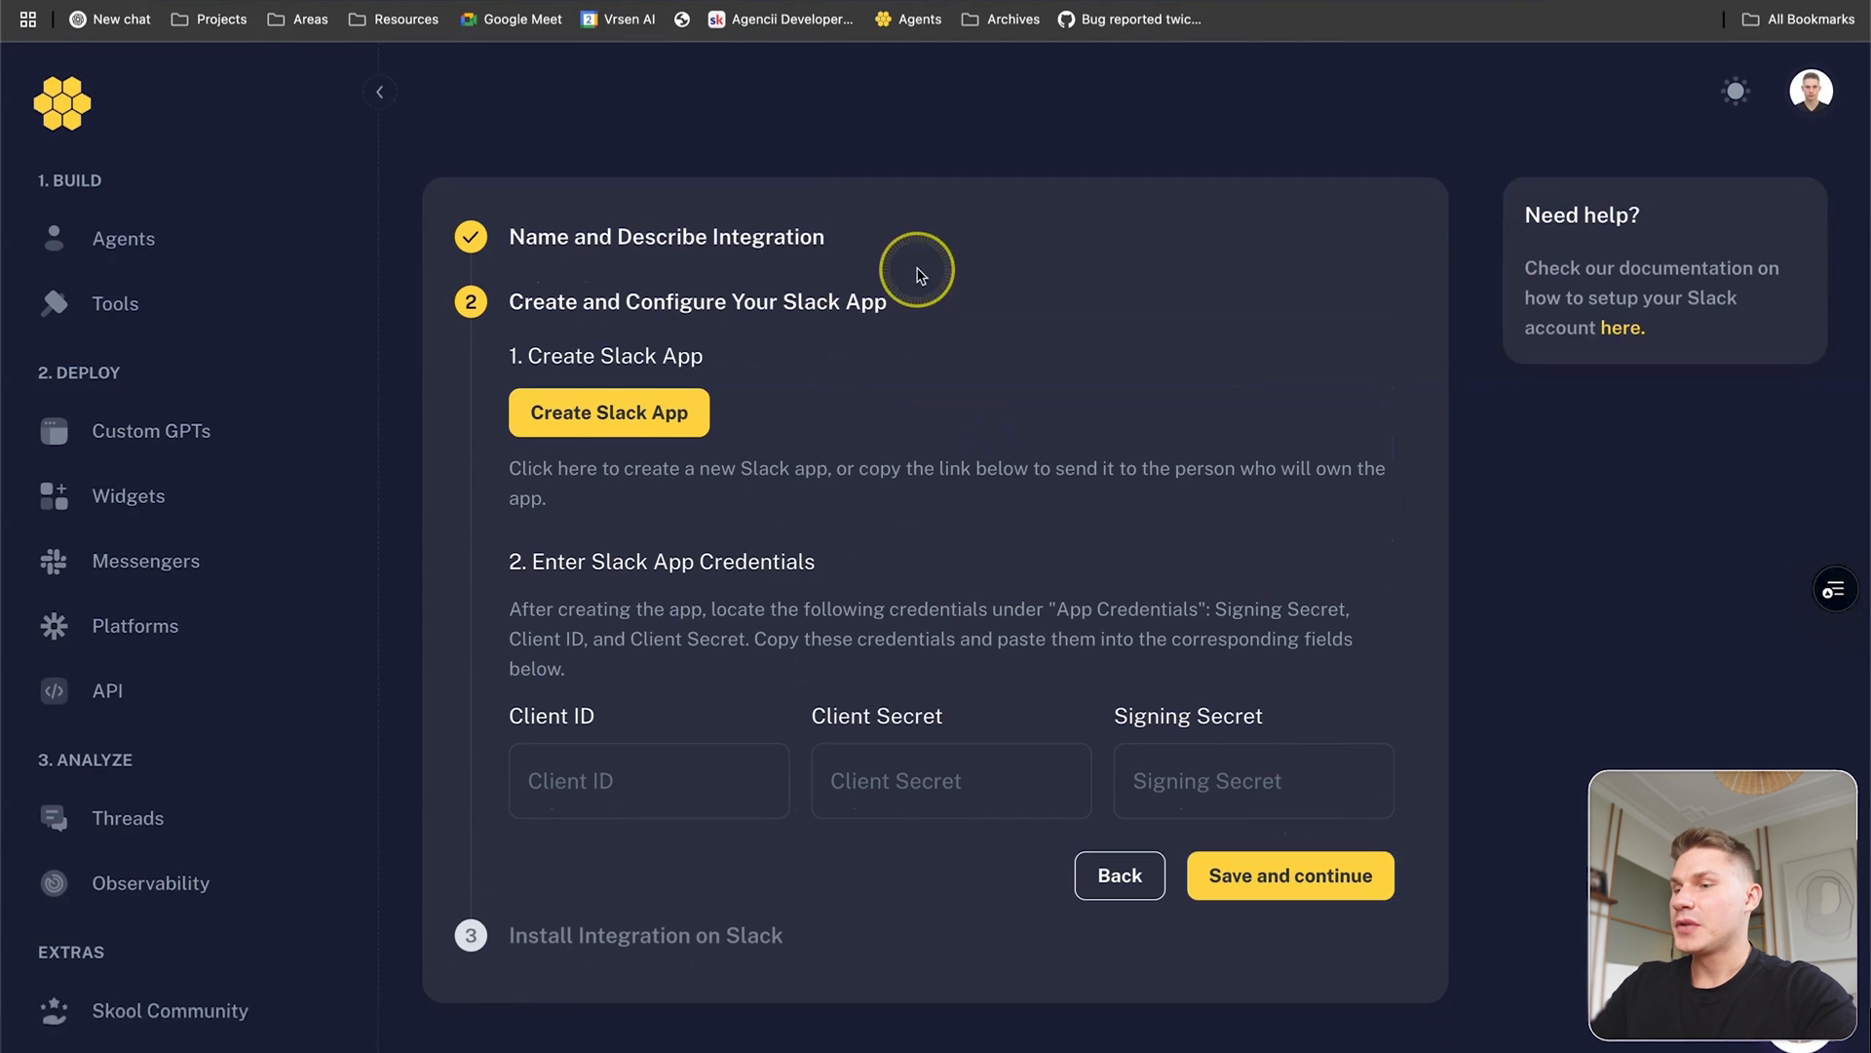
Create the Slack app, copy its Client ID, Client Secret and Signing Secret into the integration's credential fields, and save them.
click(639, 417)
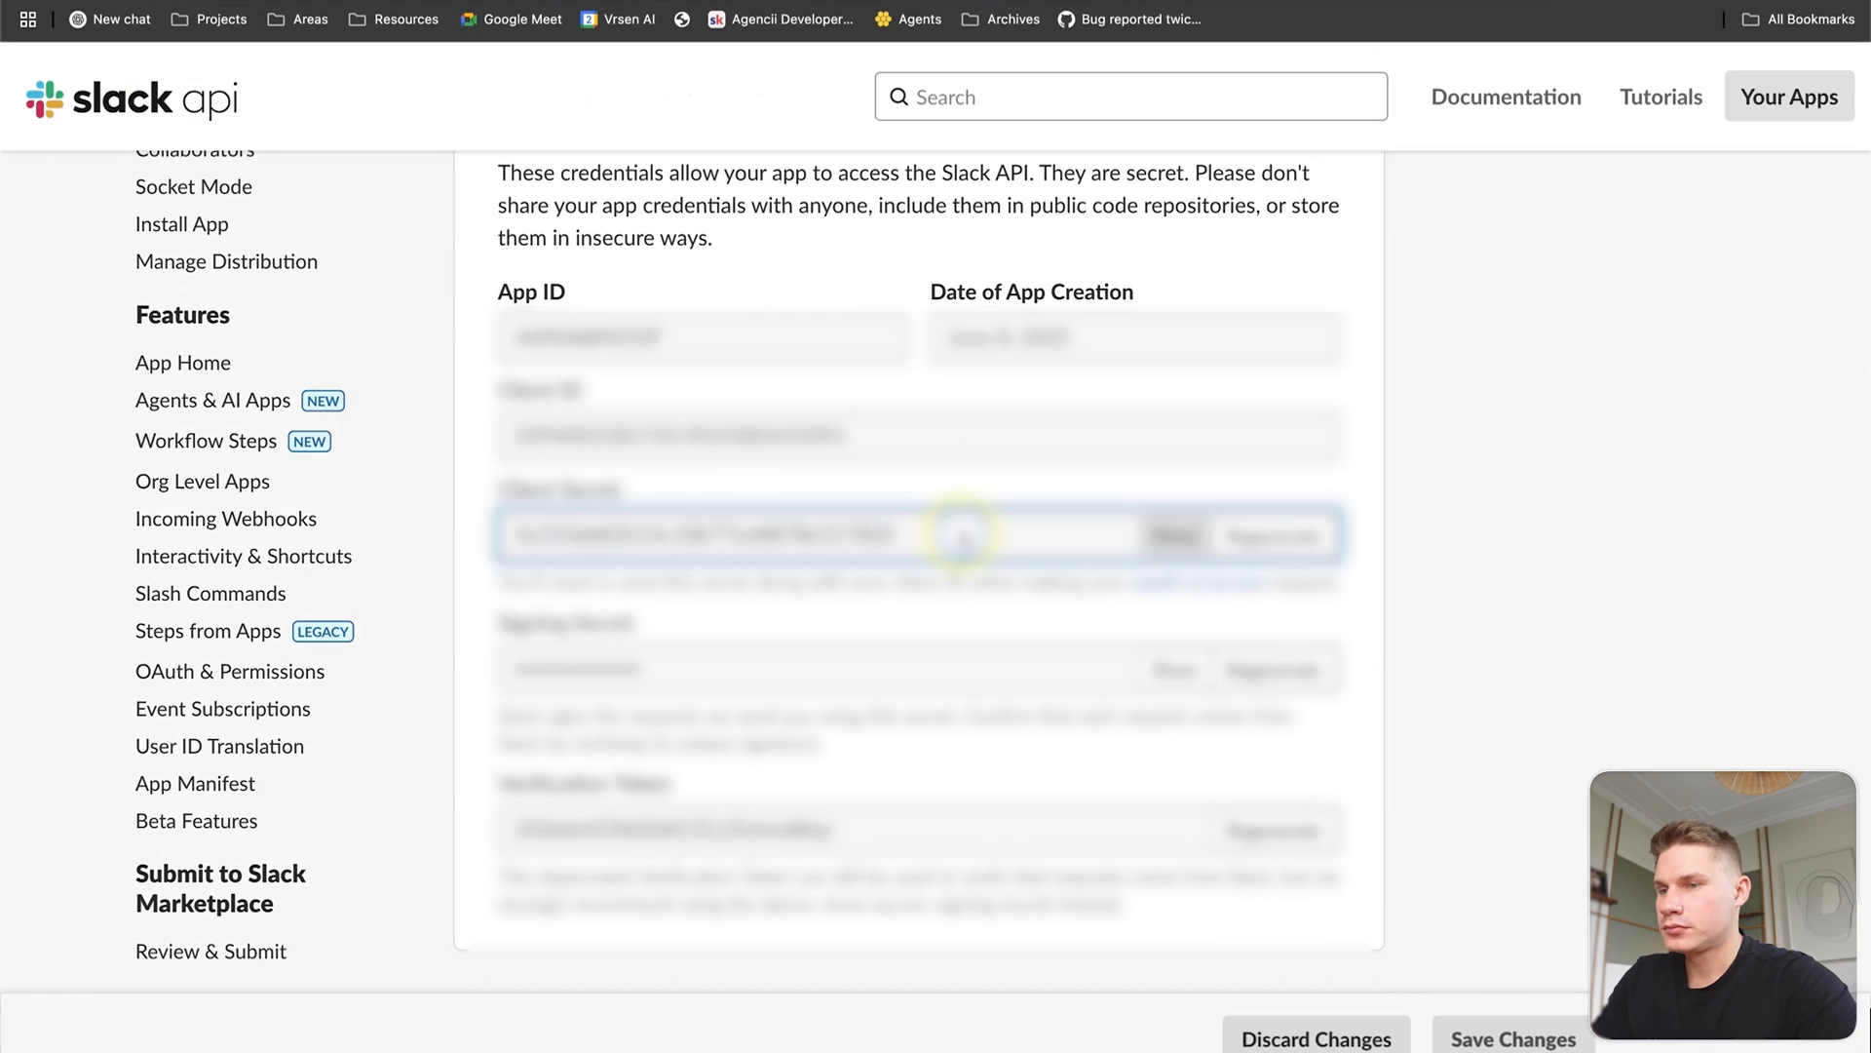
click(960, 539)
double_click(960, 538)
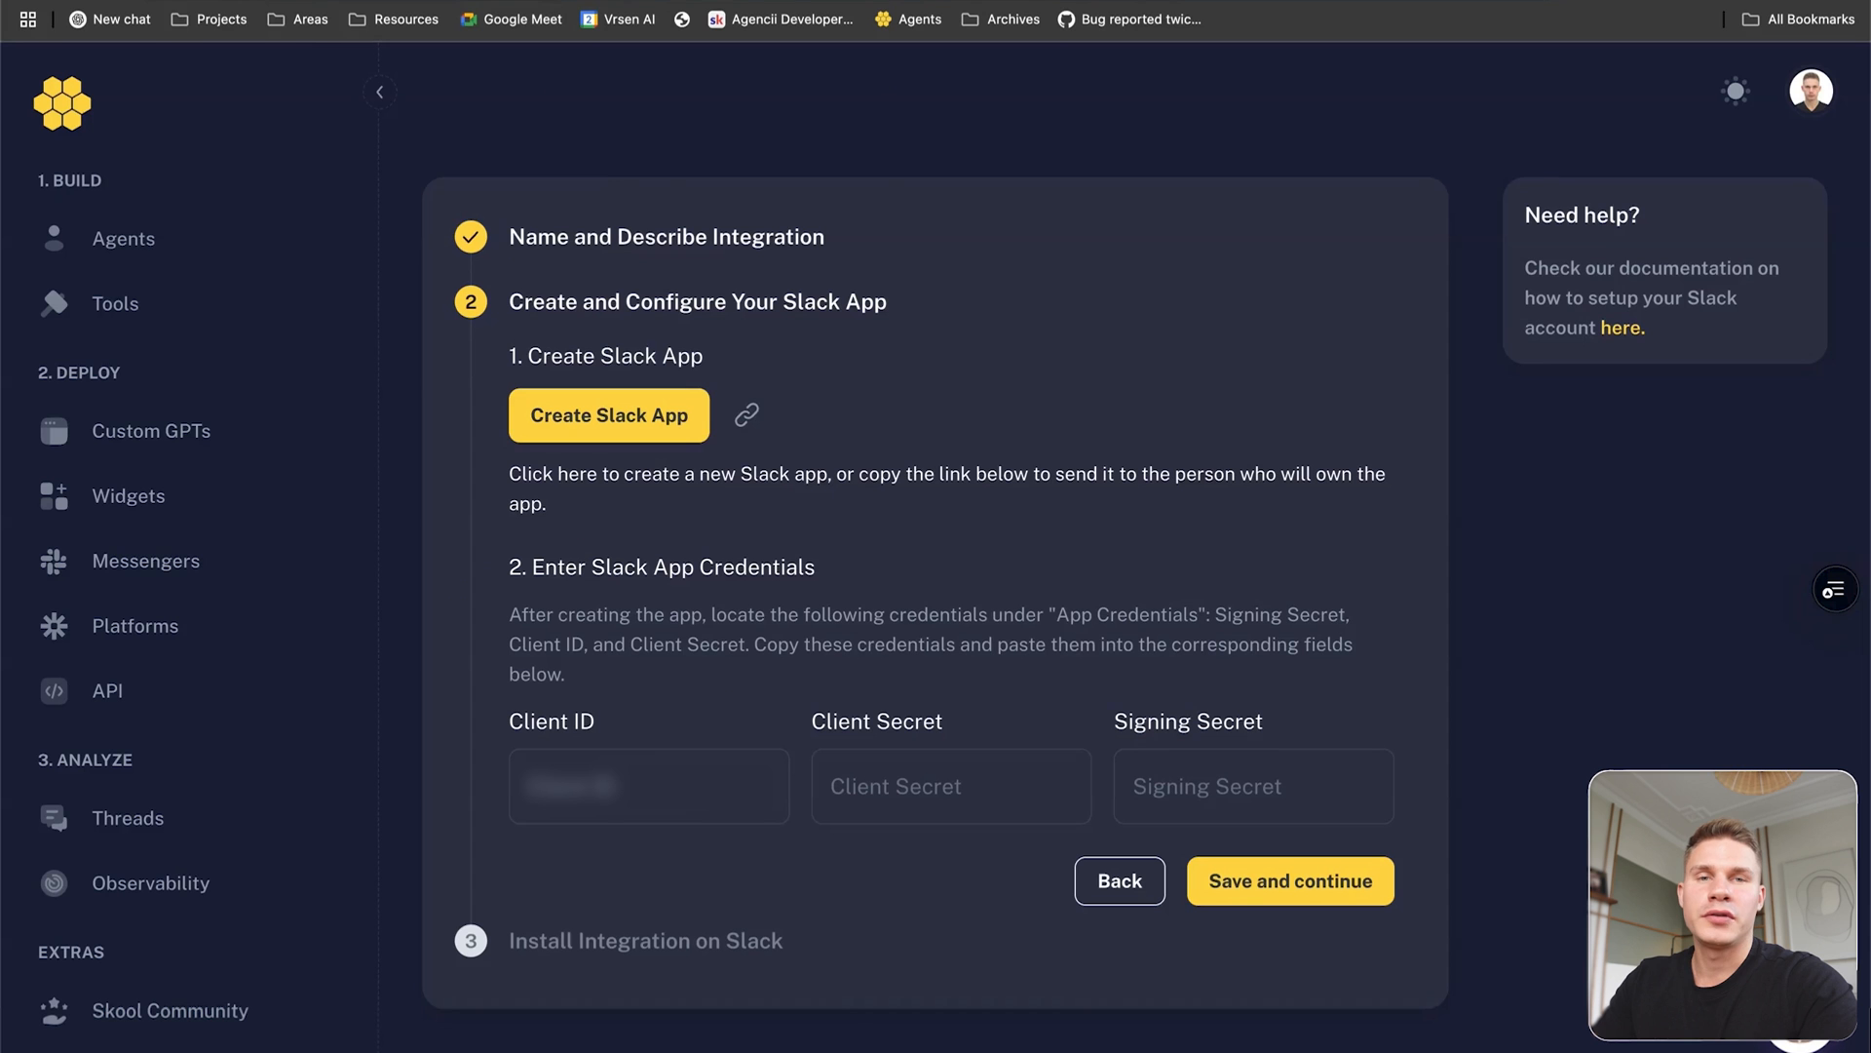
click(680, 797)
key(Tab)
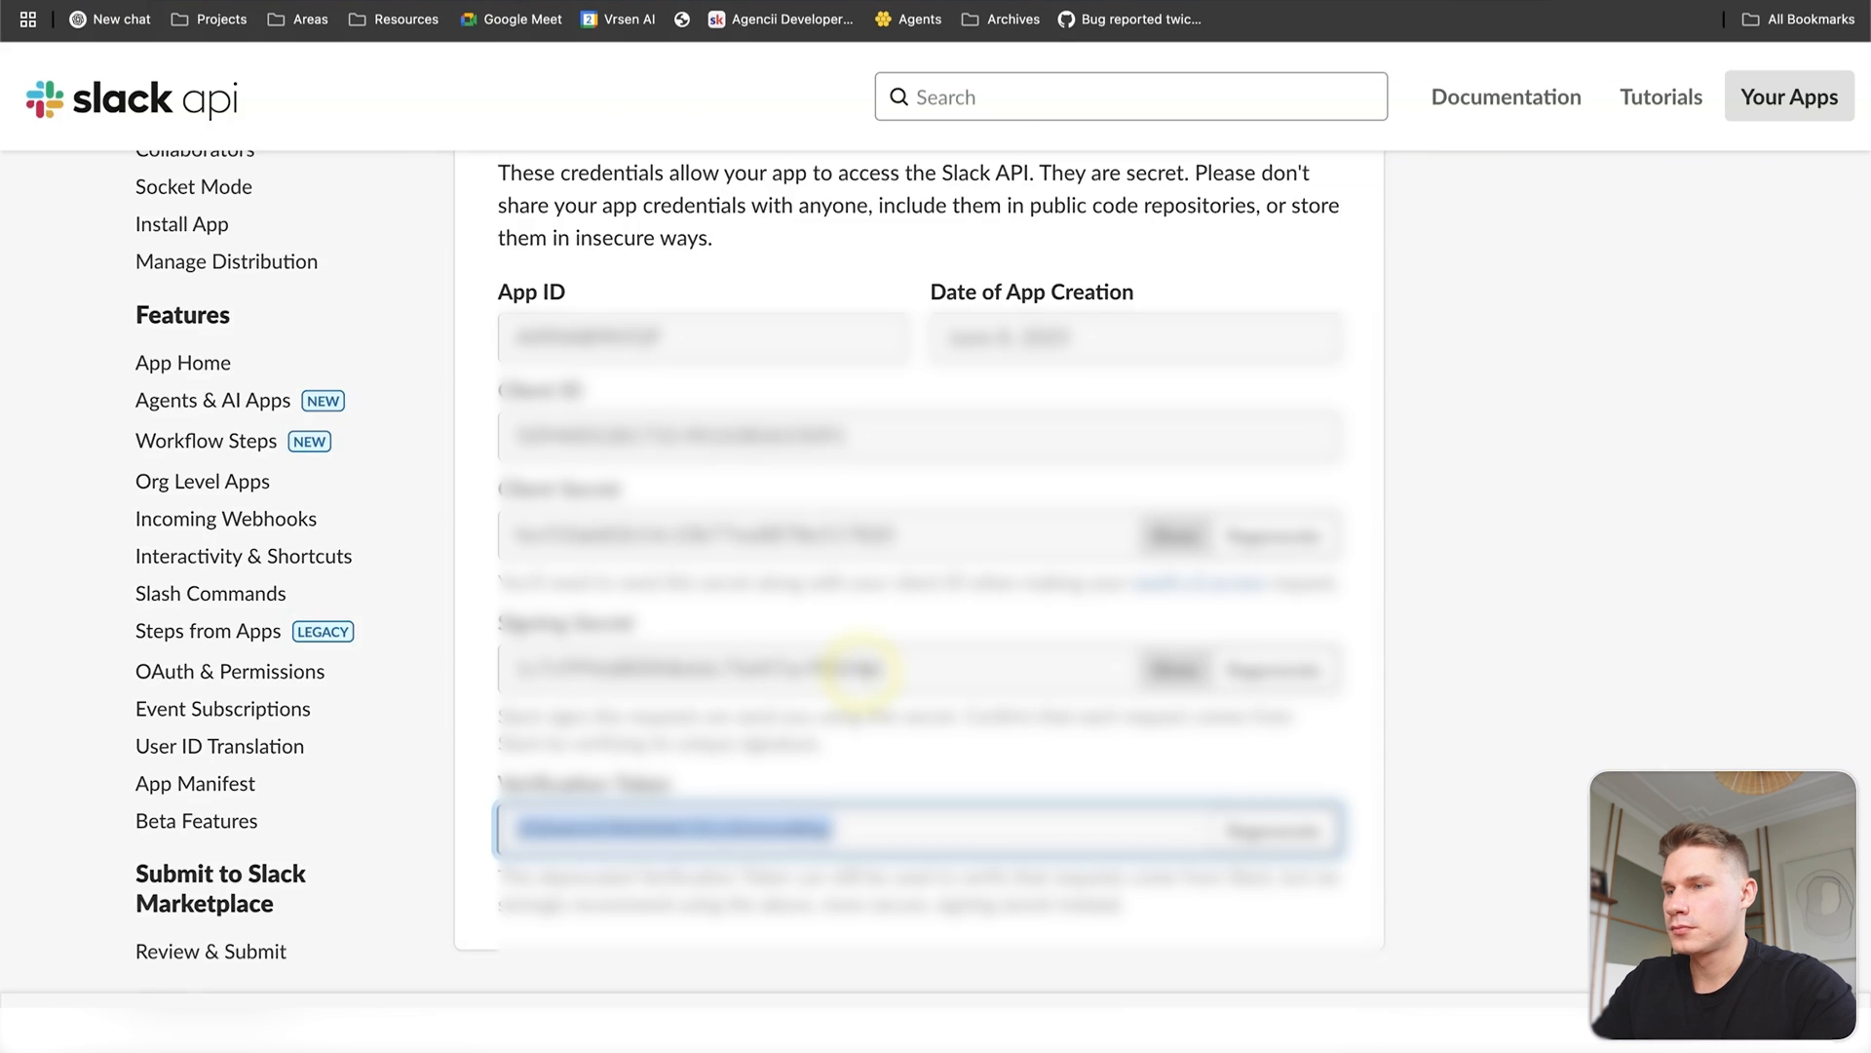
scroll(679, 575, up, 2)
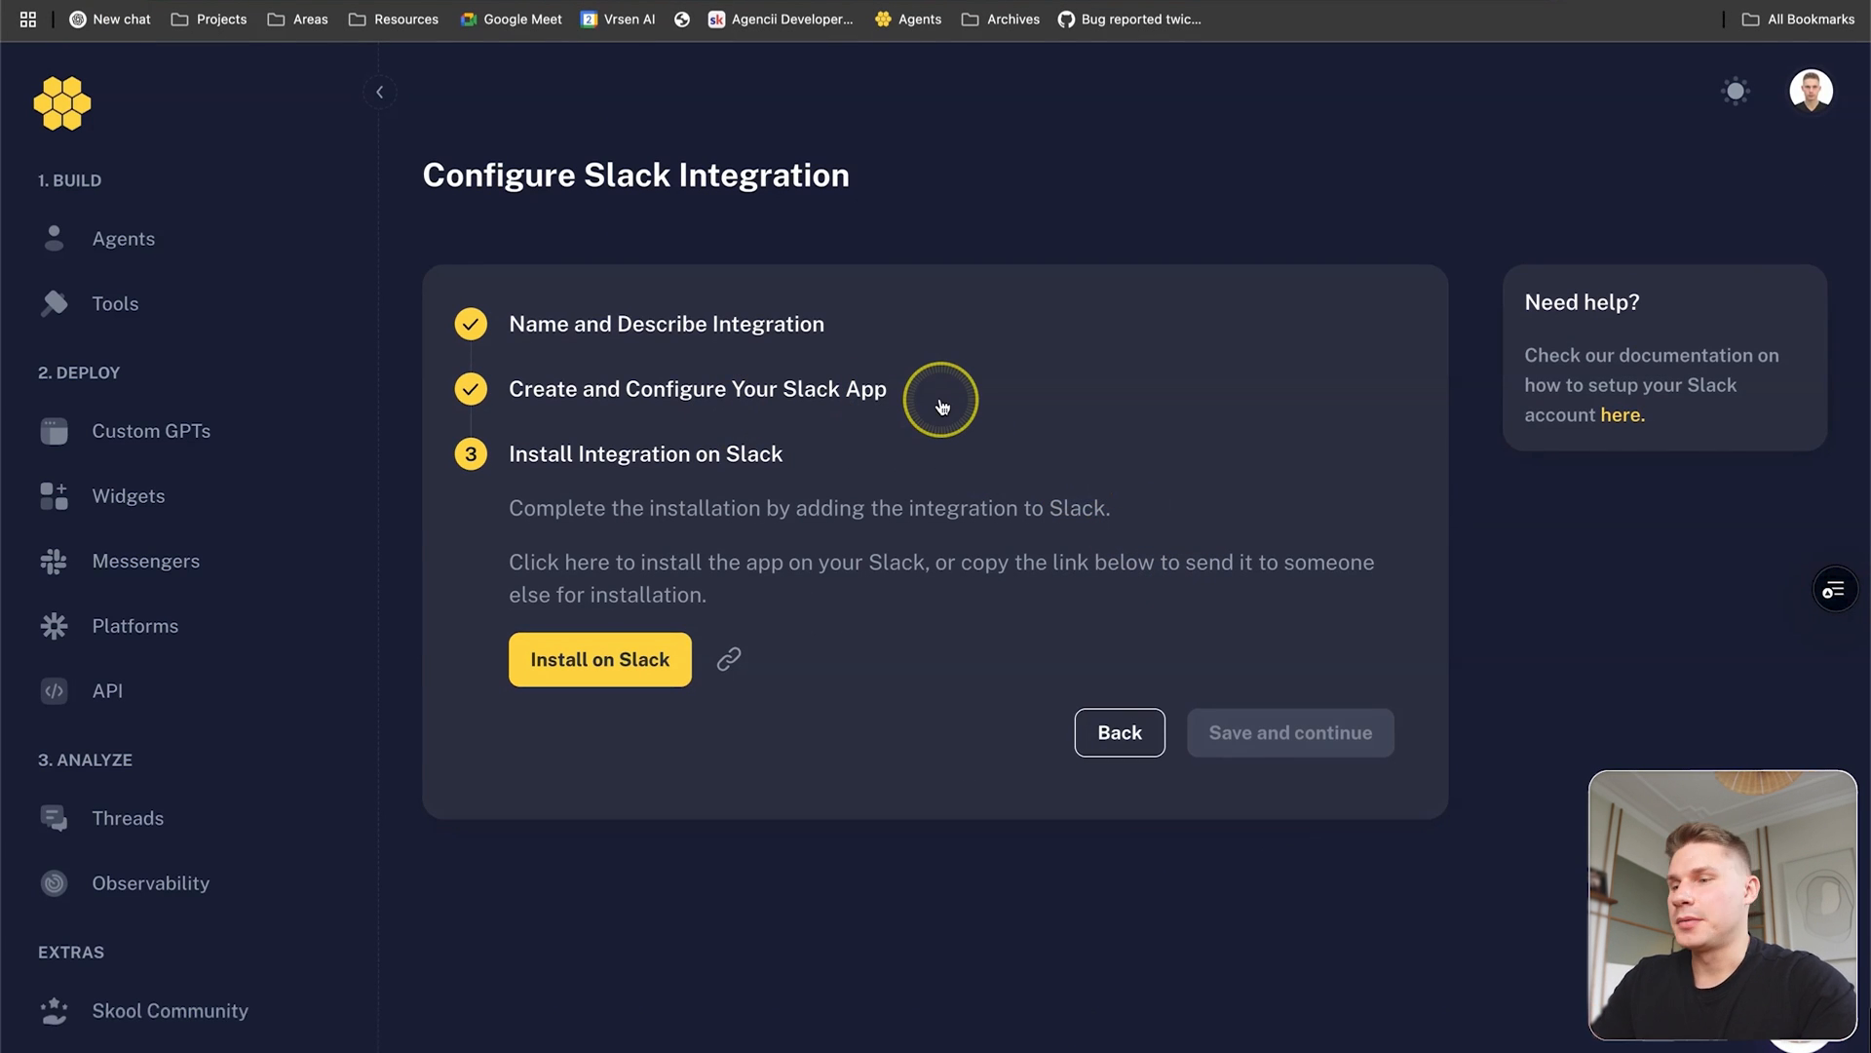
Install the integration on Slack and allow the app to access the VRSEN AI workspace.
click(543, 656)
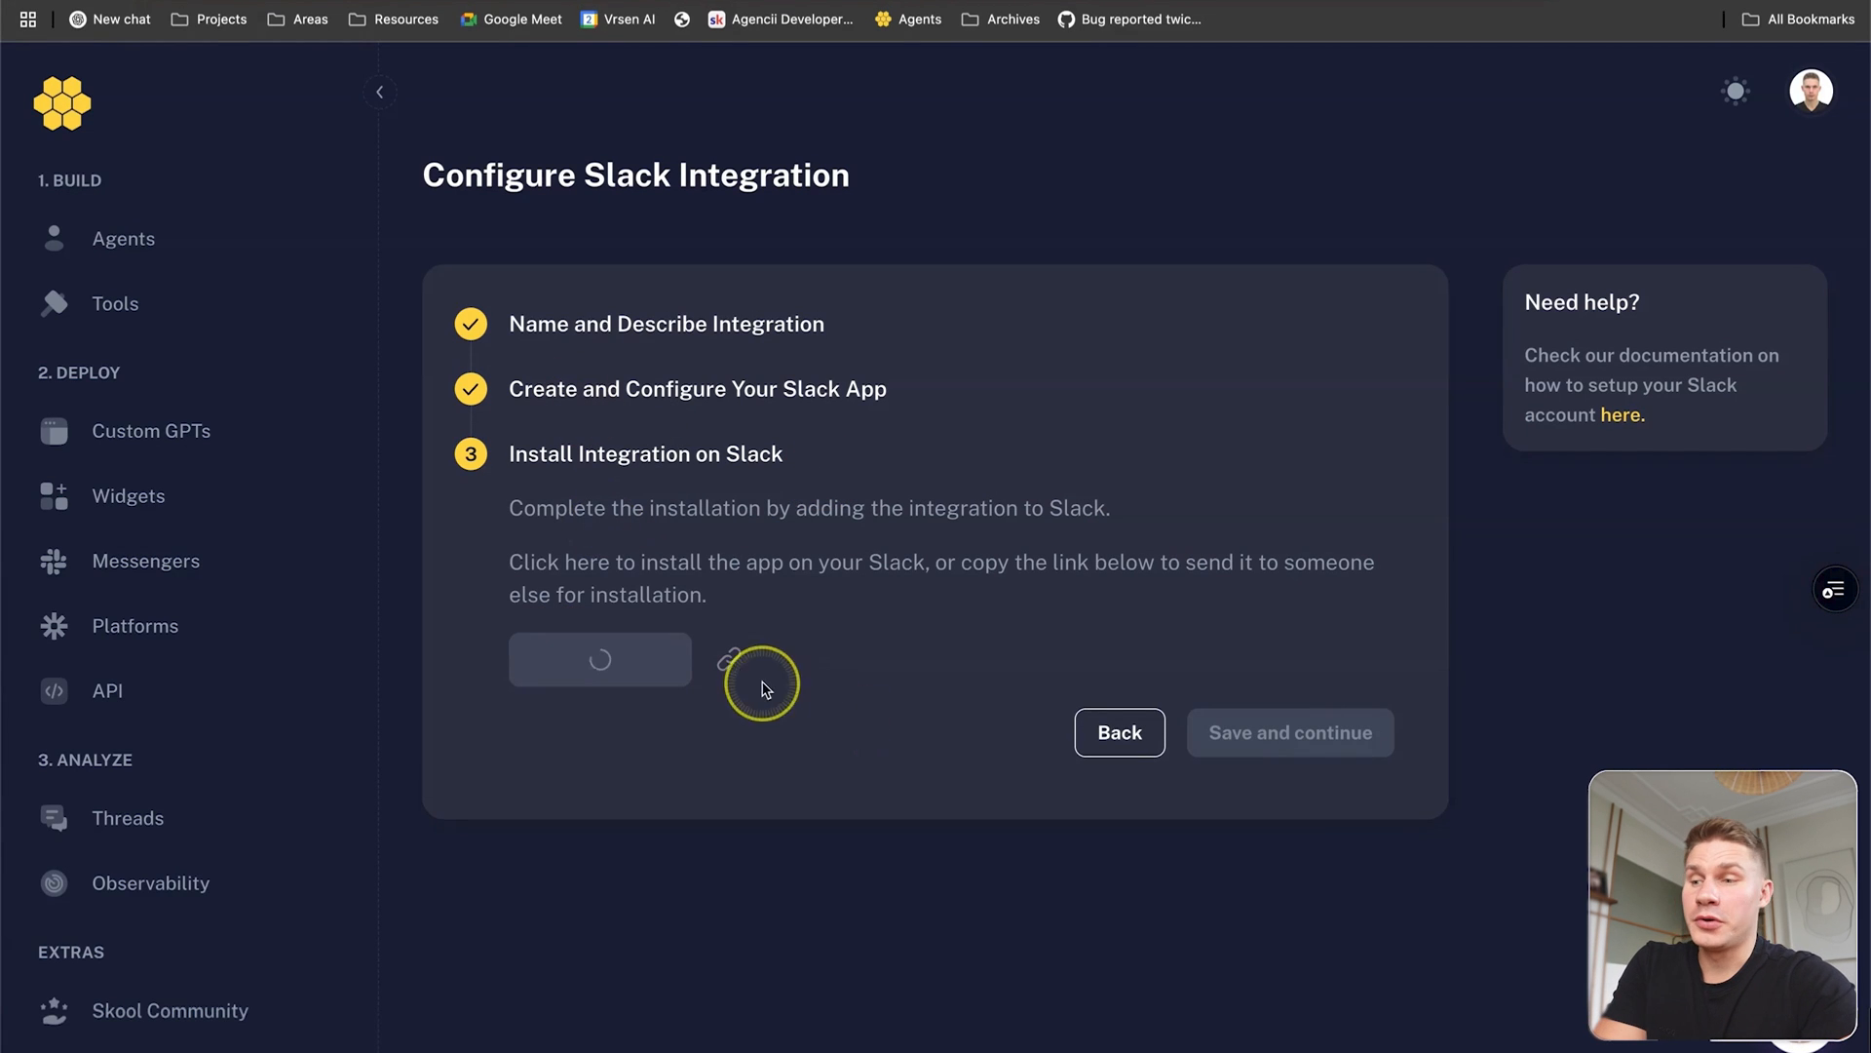
click(729, 660)
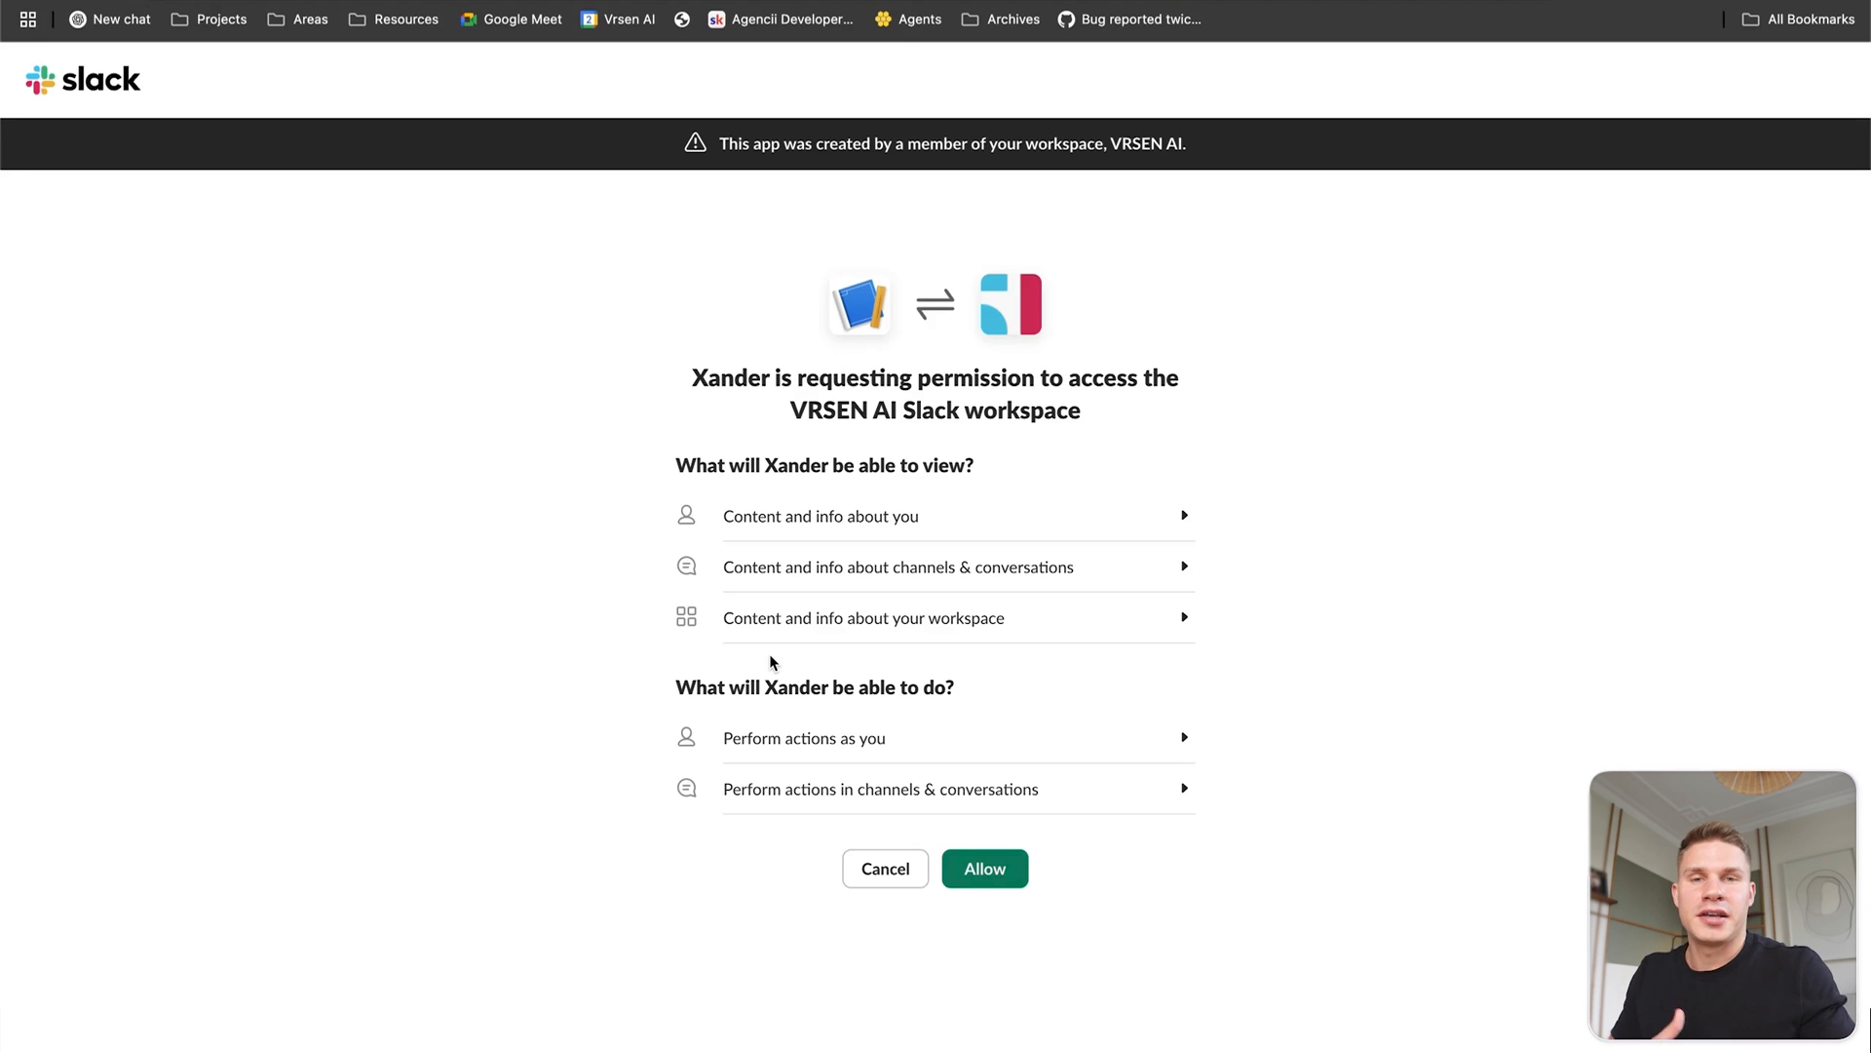
click(961, 868)
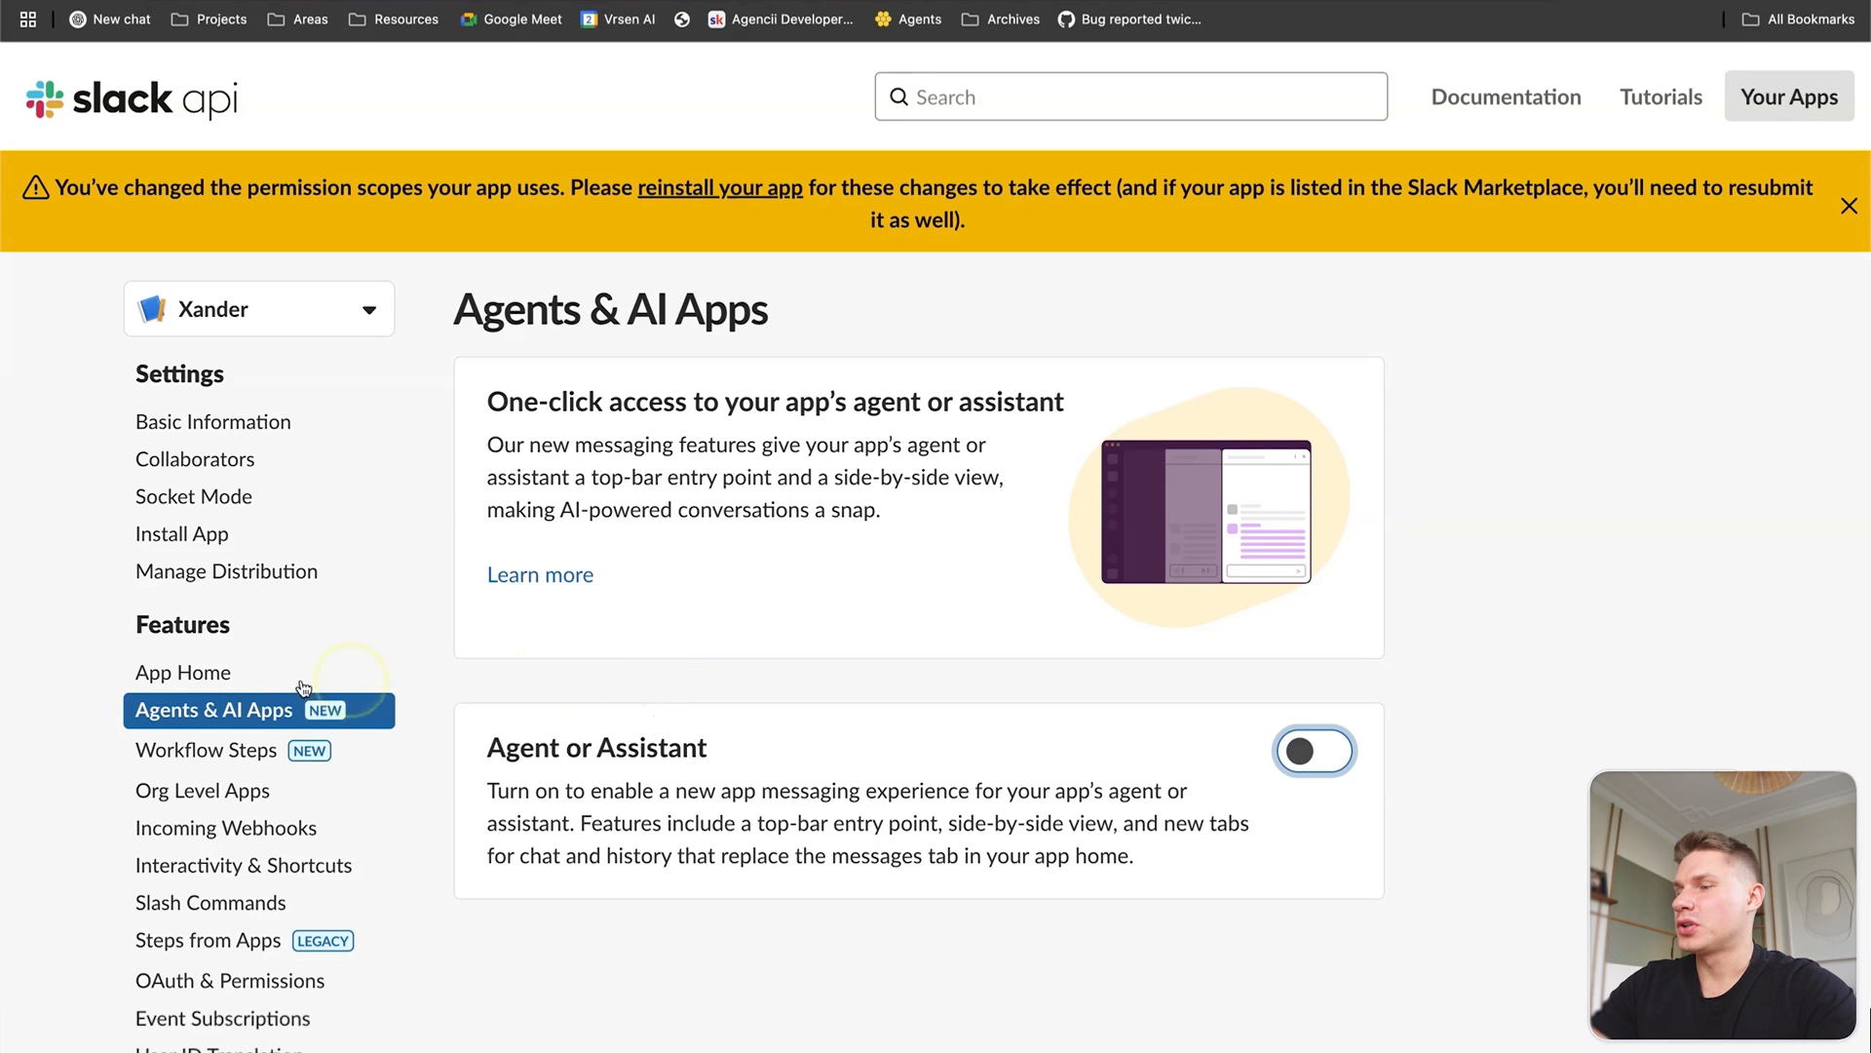
Enable the Agent or Assistant feature in the Slack app's Agents & AI Apps settings.
click(470, 732)
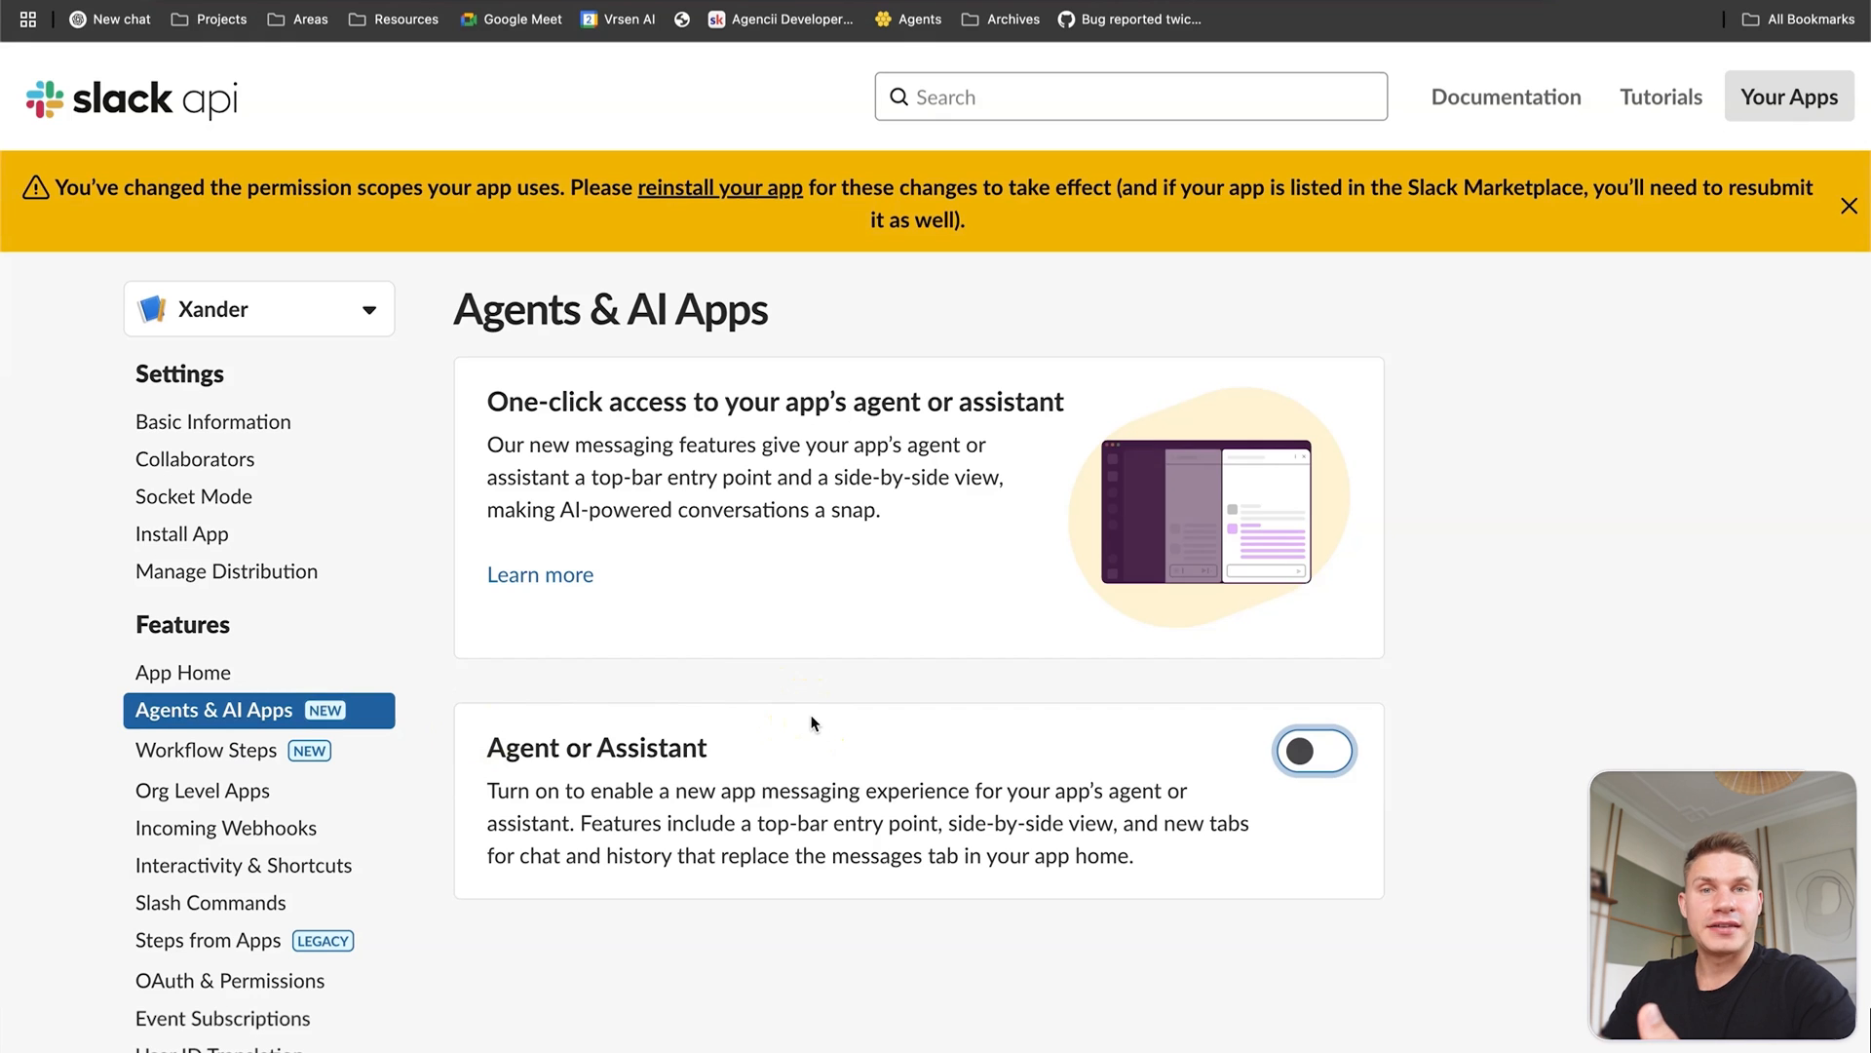
click(1284, 750)
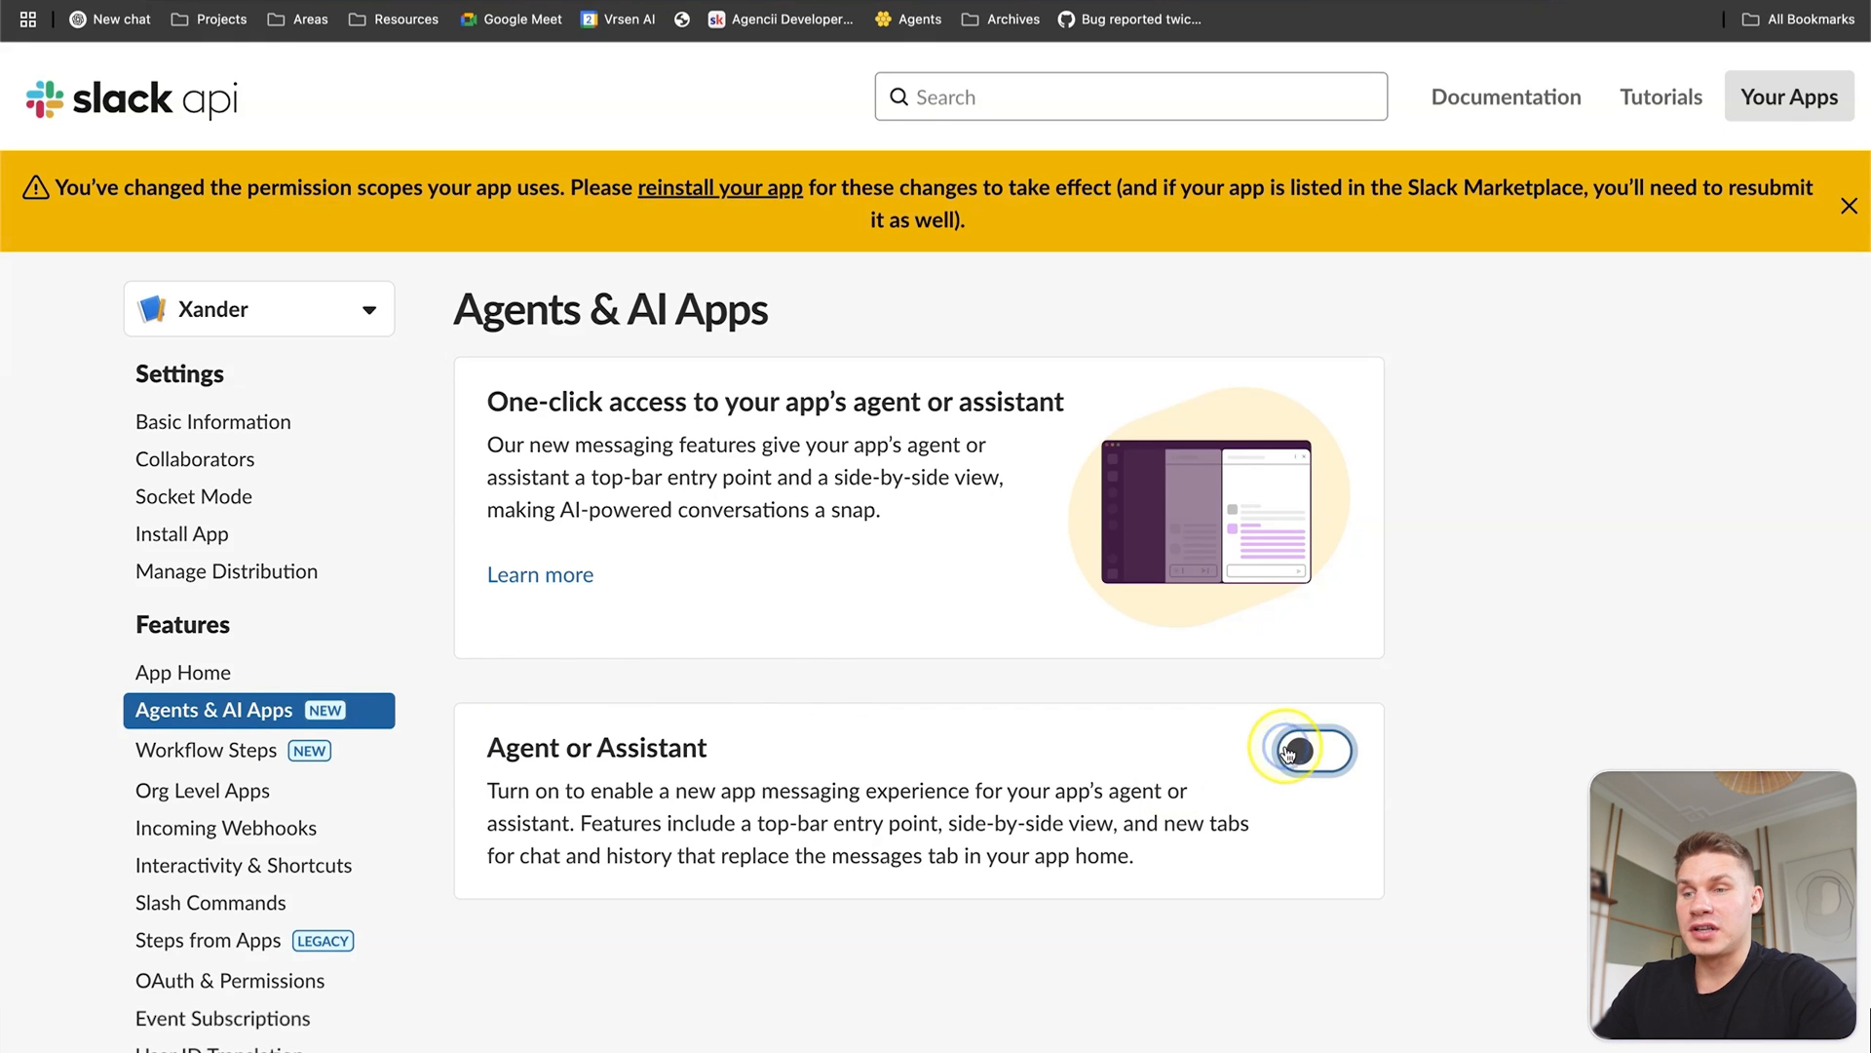
scroll(1078, 472, down, 2)
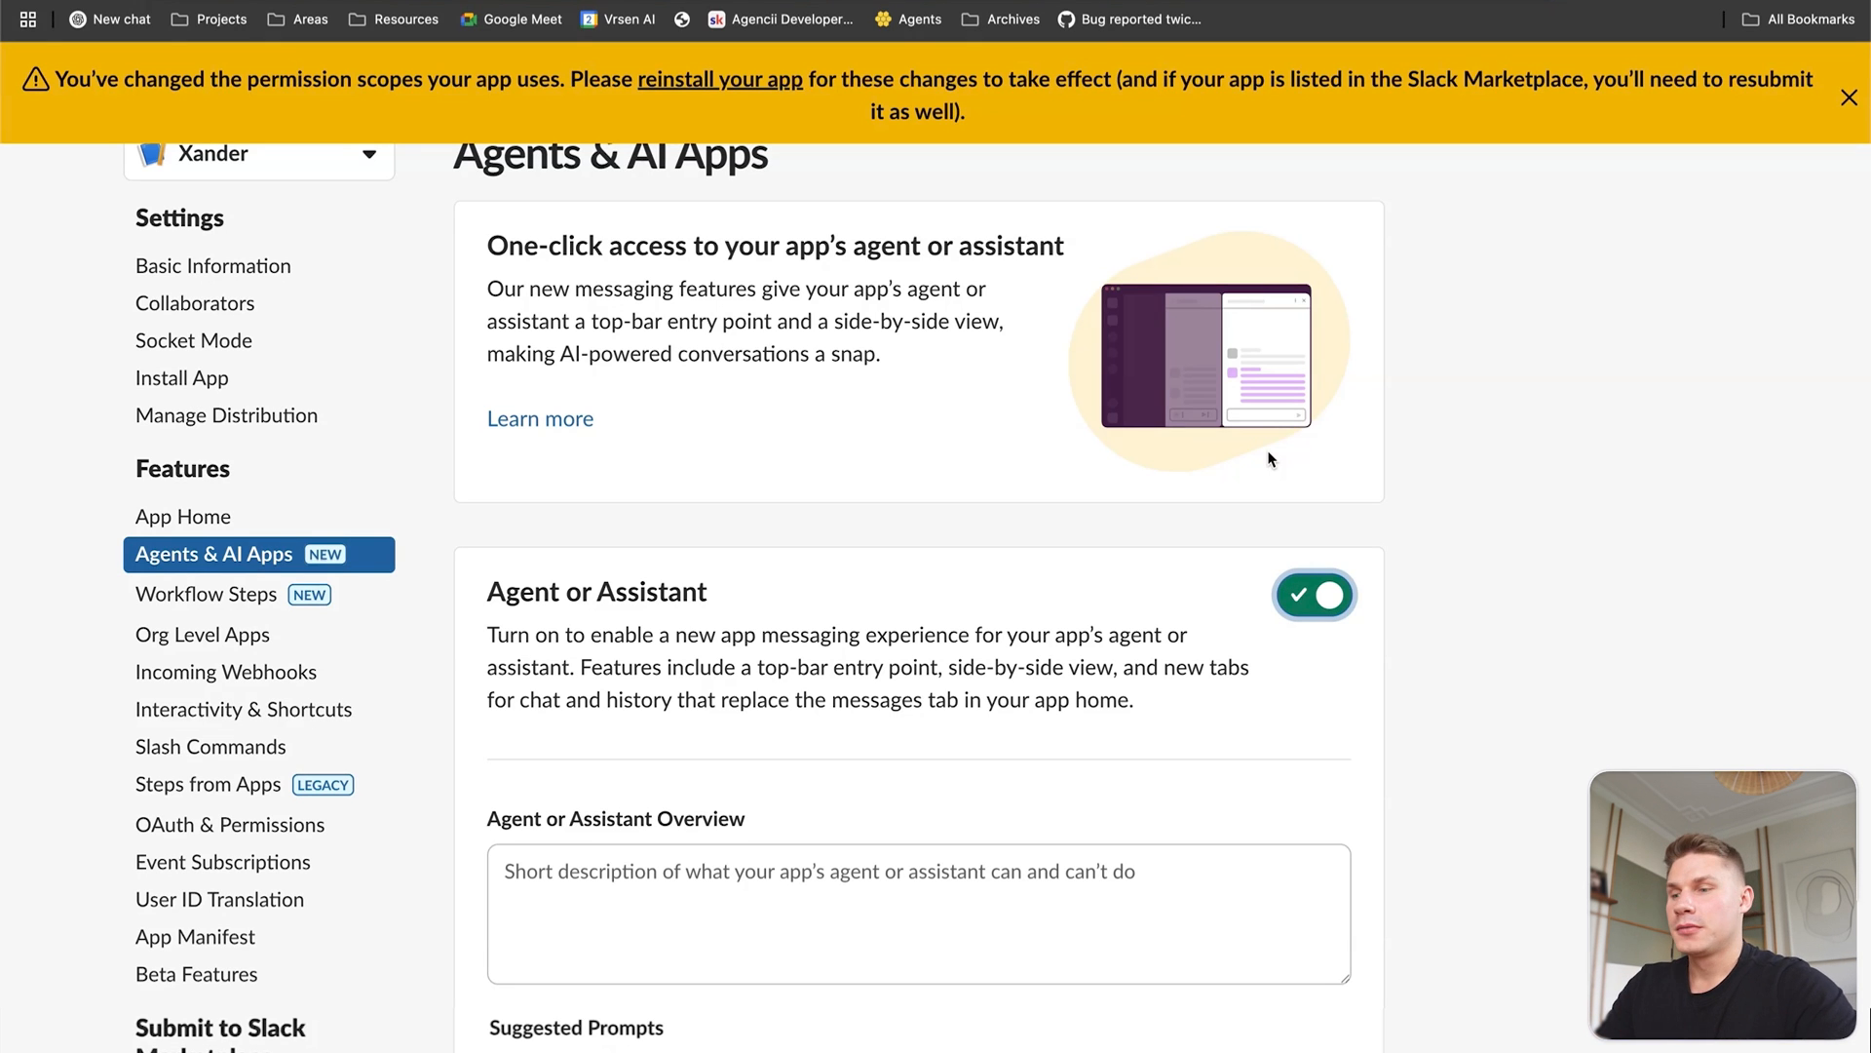
scroll(960, 616, down, 2)
scroll(985, 604, up, 1)
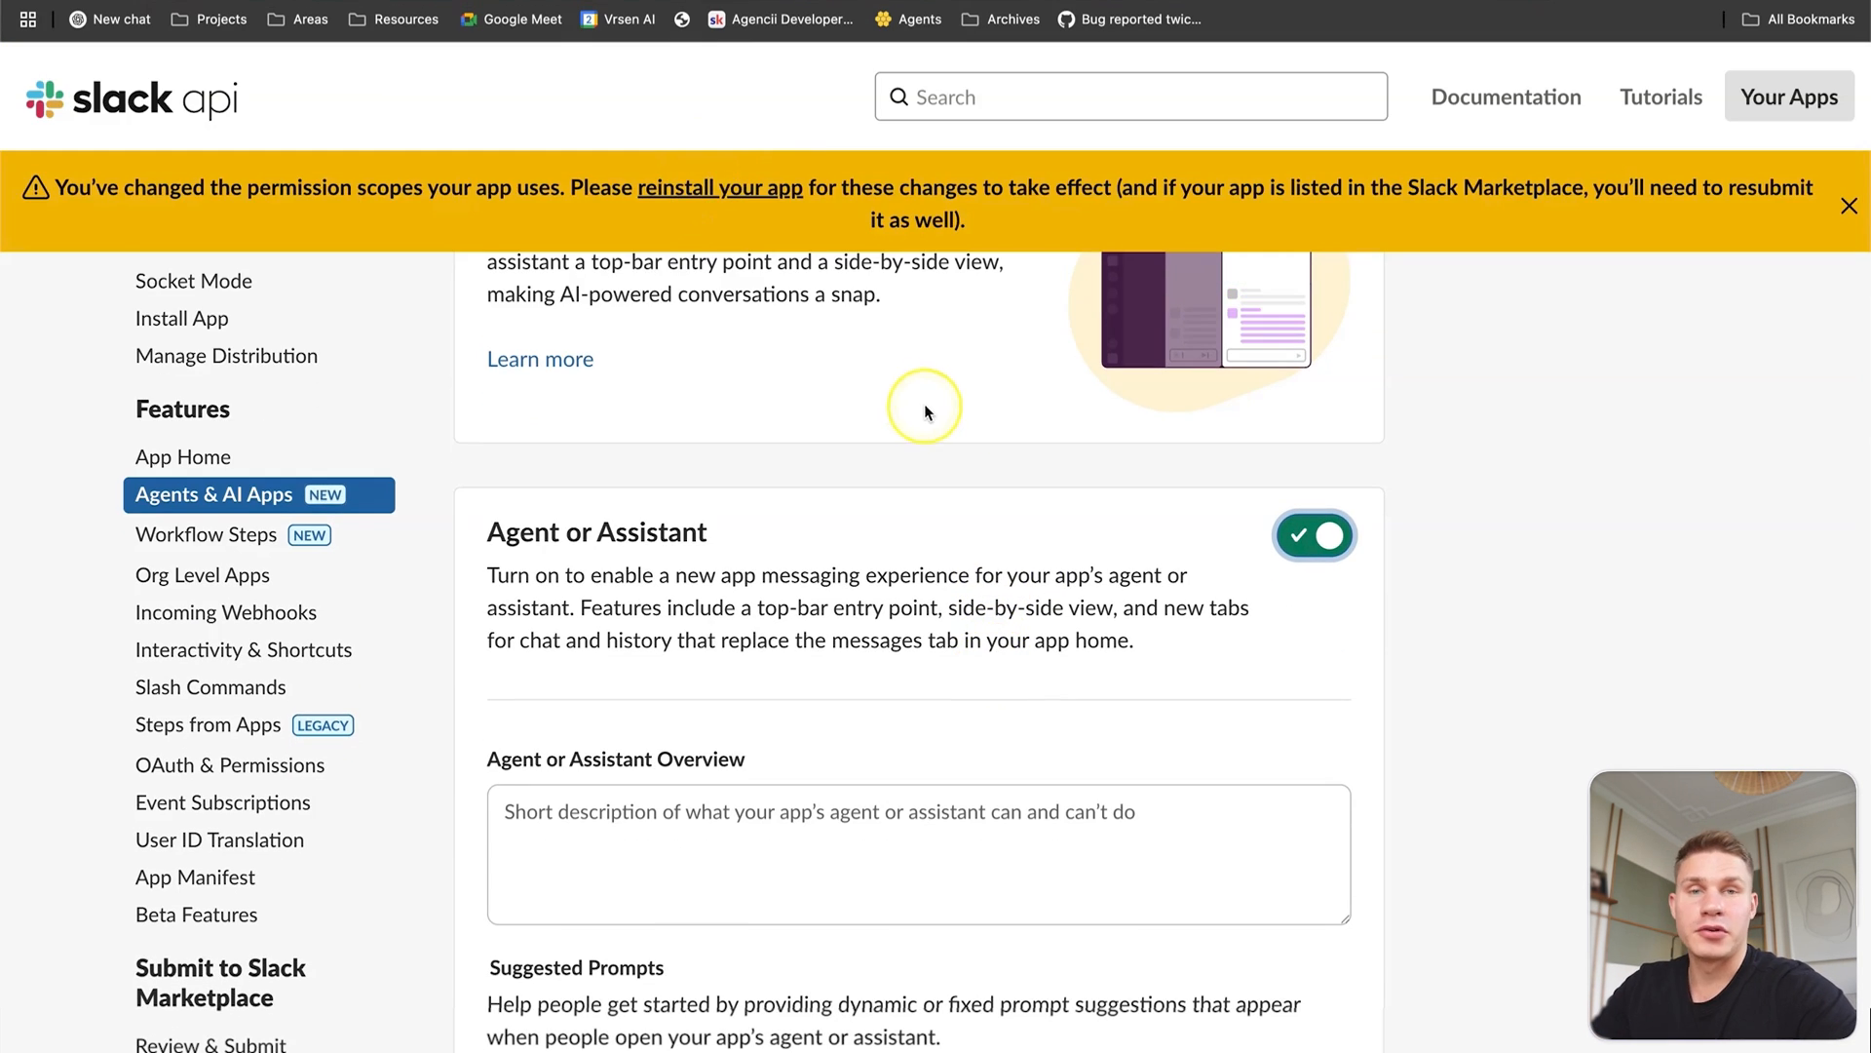
Reinstall the Slack app and allow its updated permissions in the VRSEN AI workspace.
click(711, 192)
click(1006, 955)
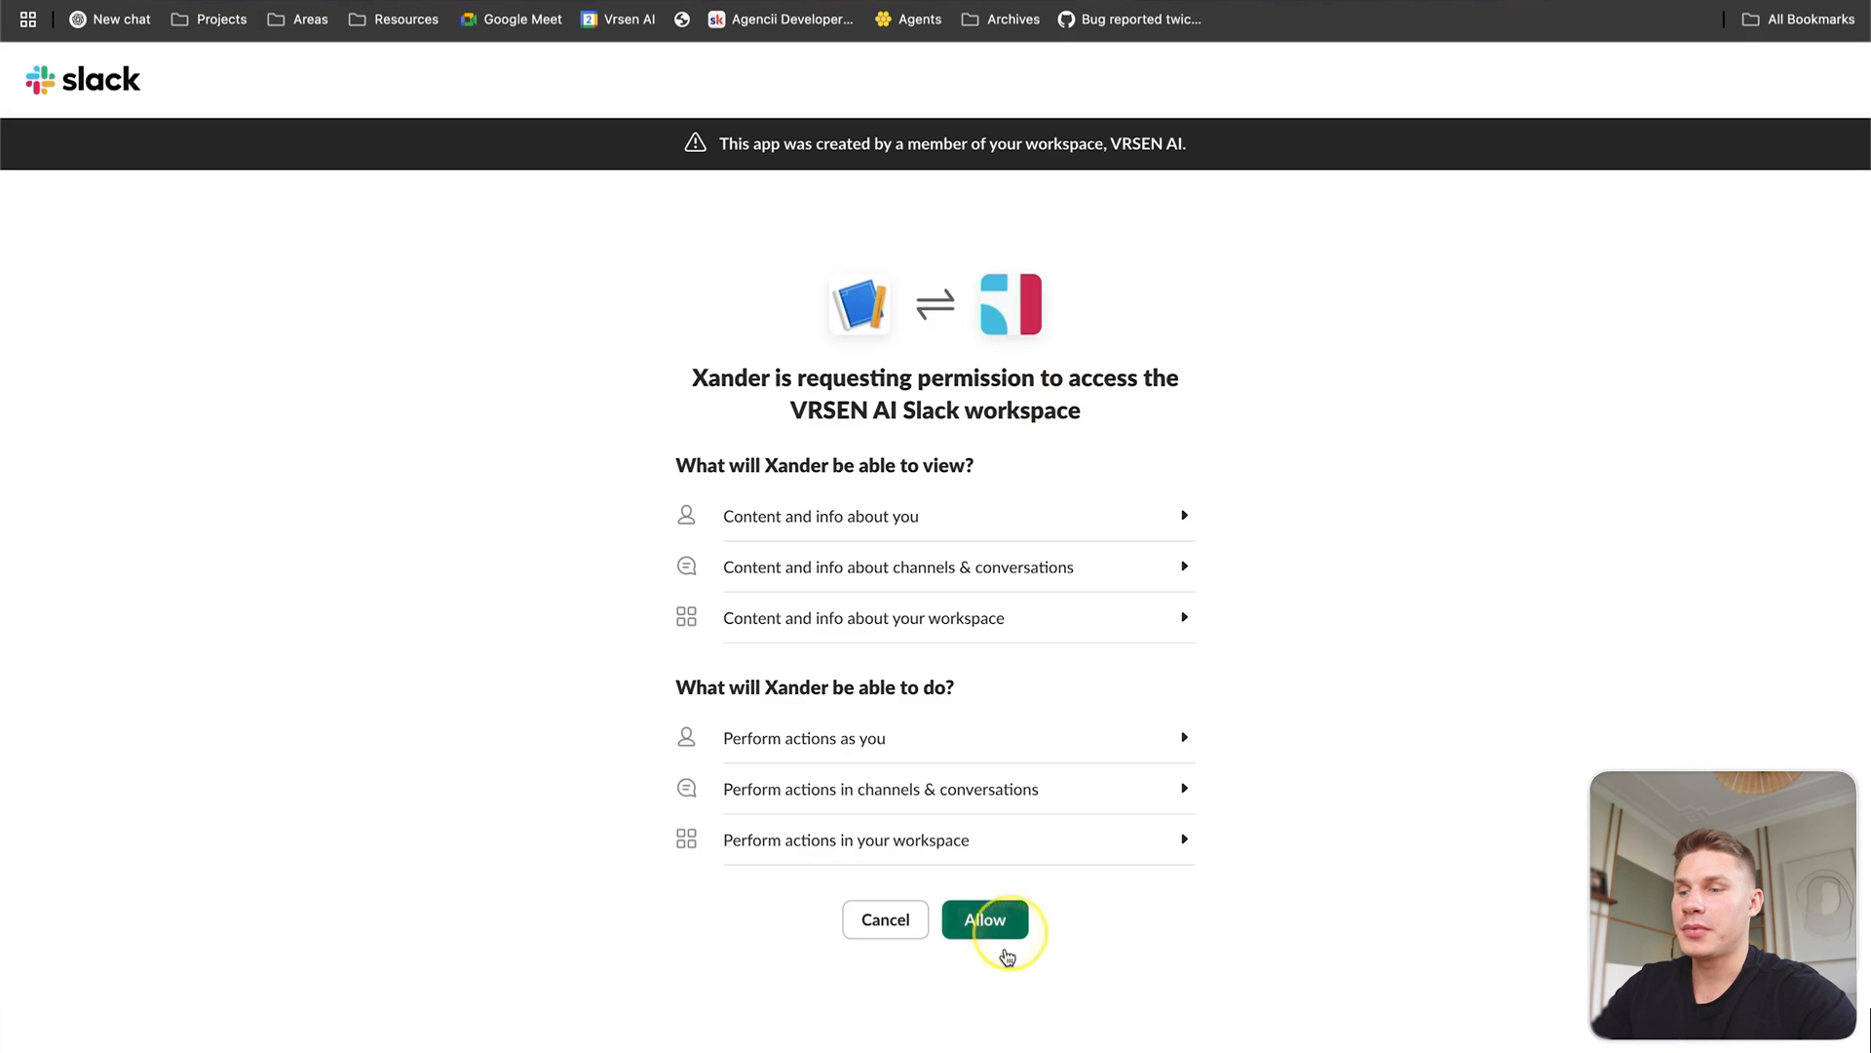
click(994, 934)
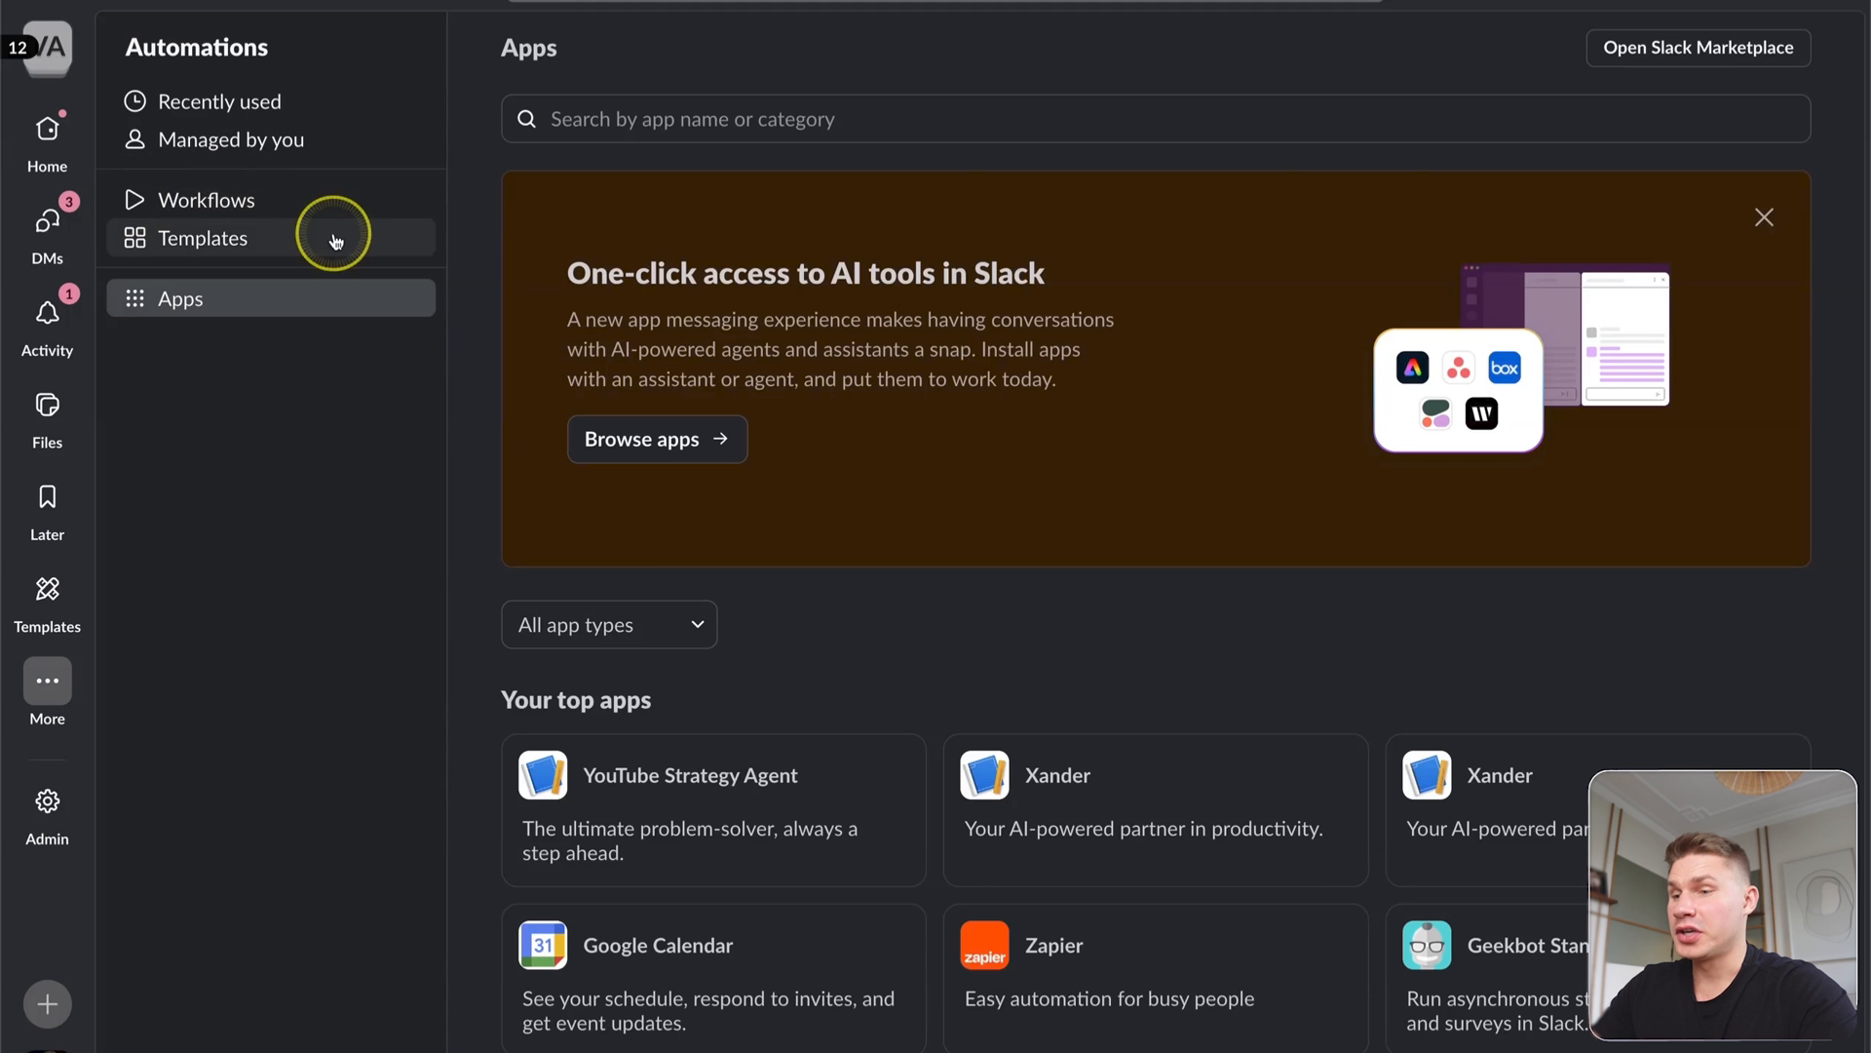
Switch to Slack, find the YouTube Strategy Agent app by searching for "youtube", and message it "Hey how are you?" in its chat.
click(606, 114)
text(youtube)
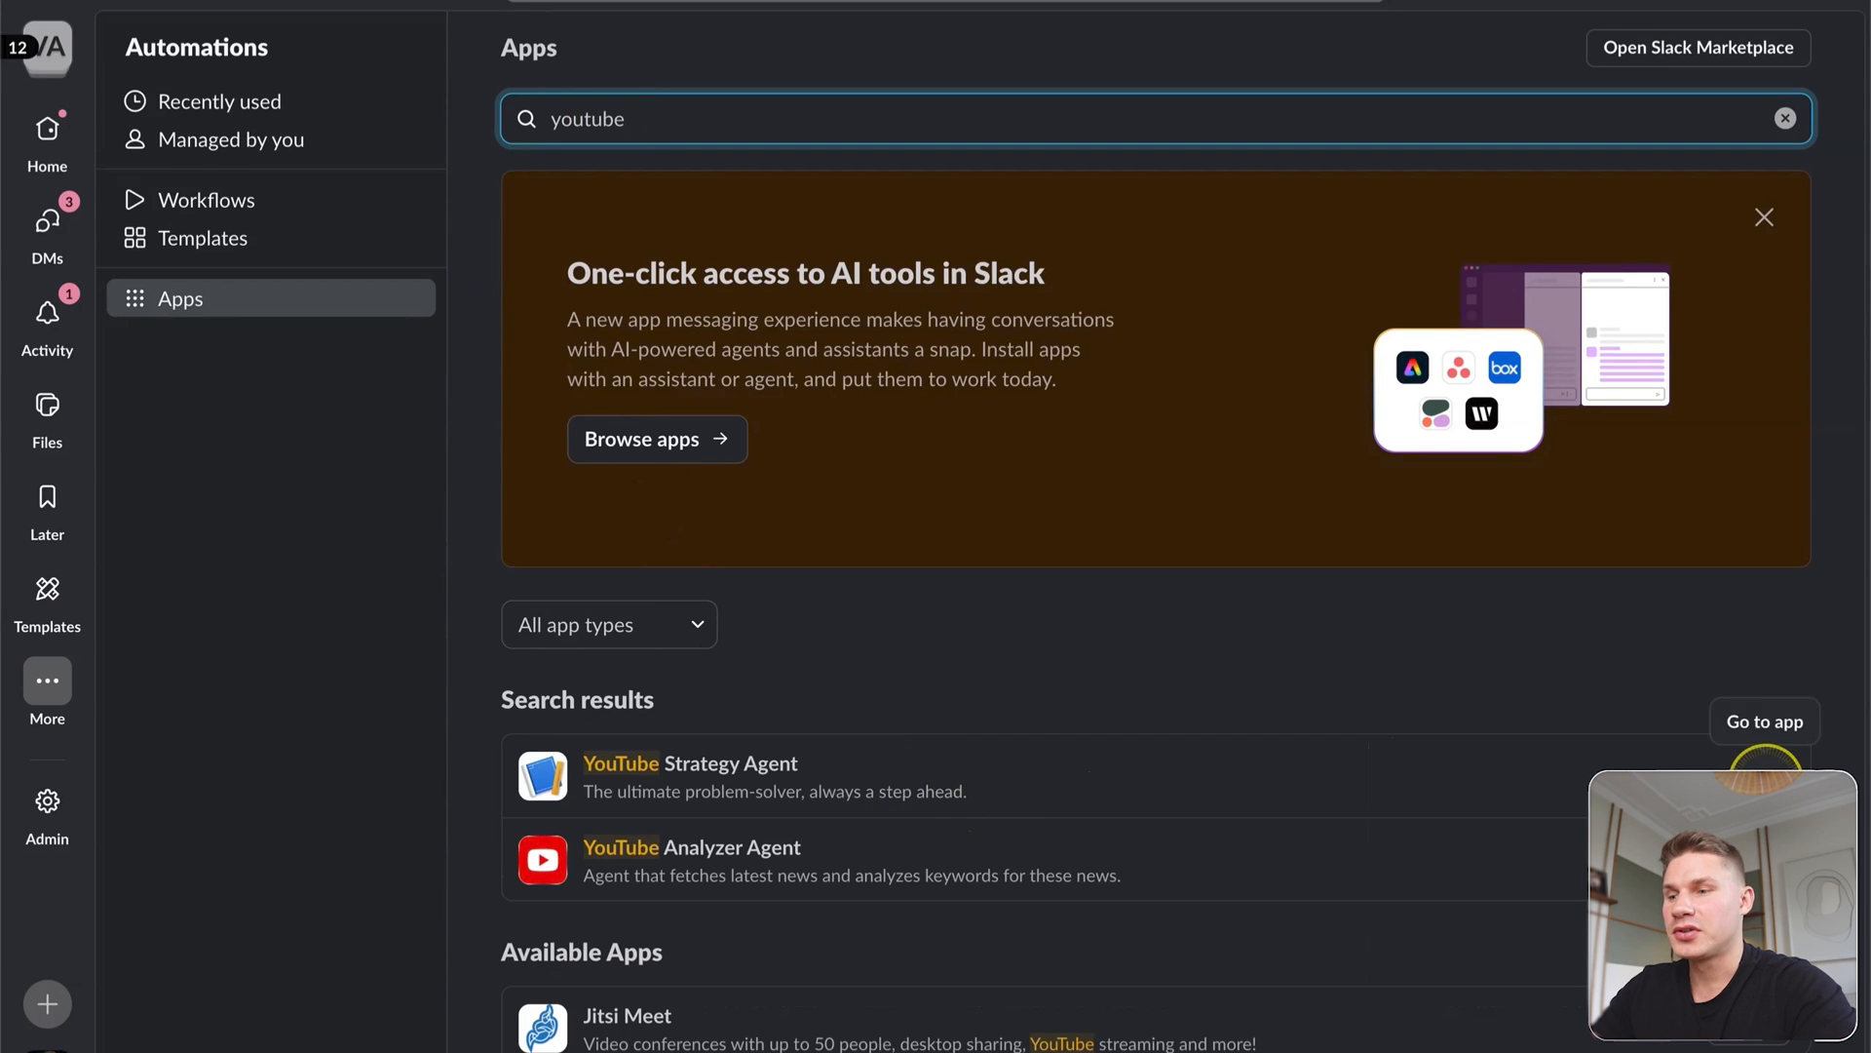
click(1769, 765)
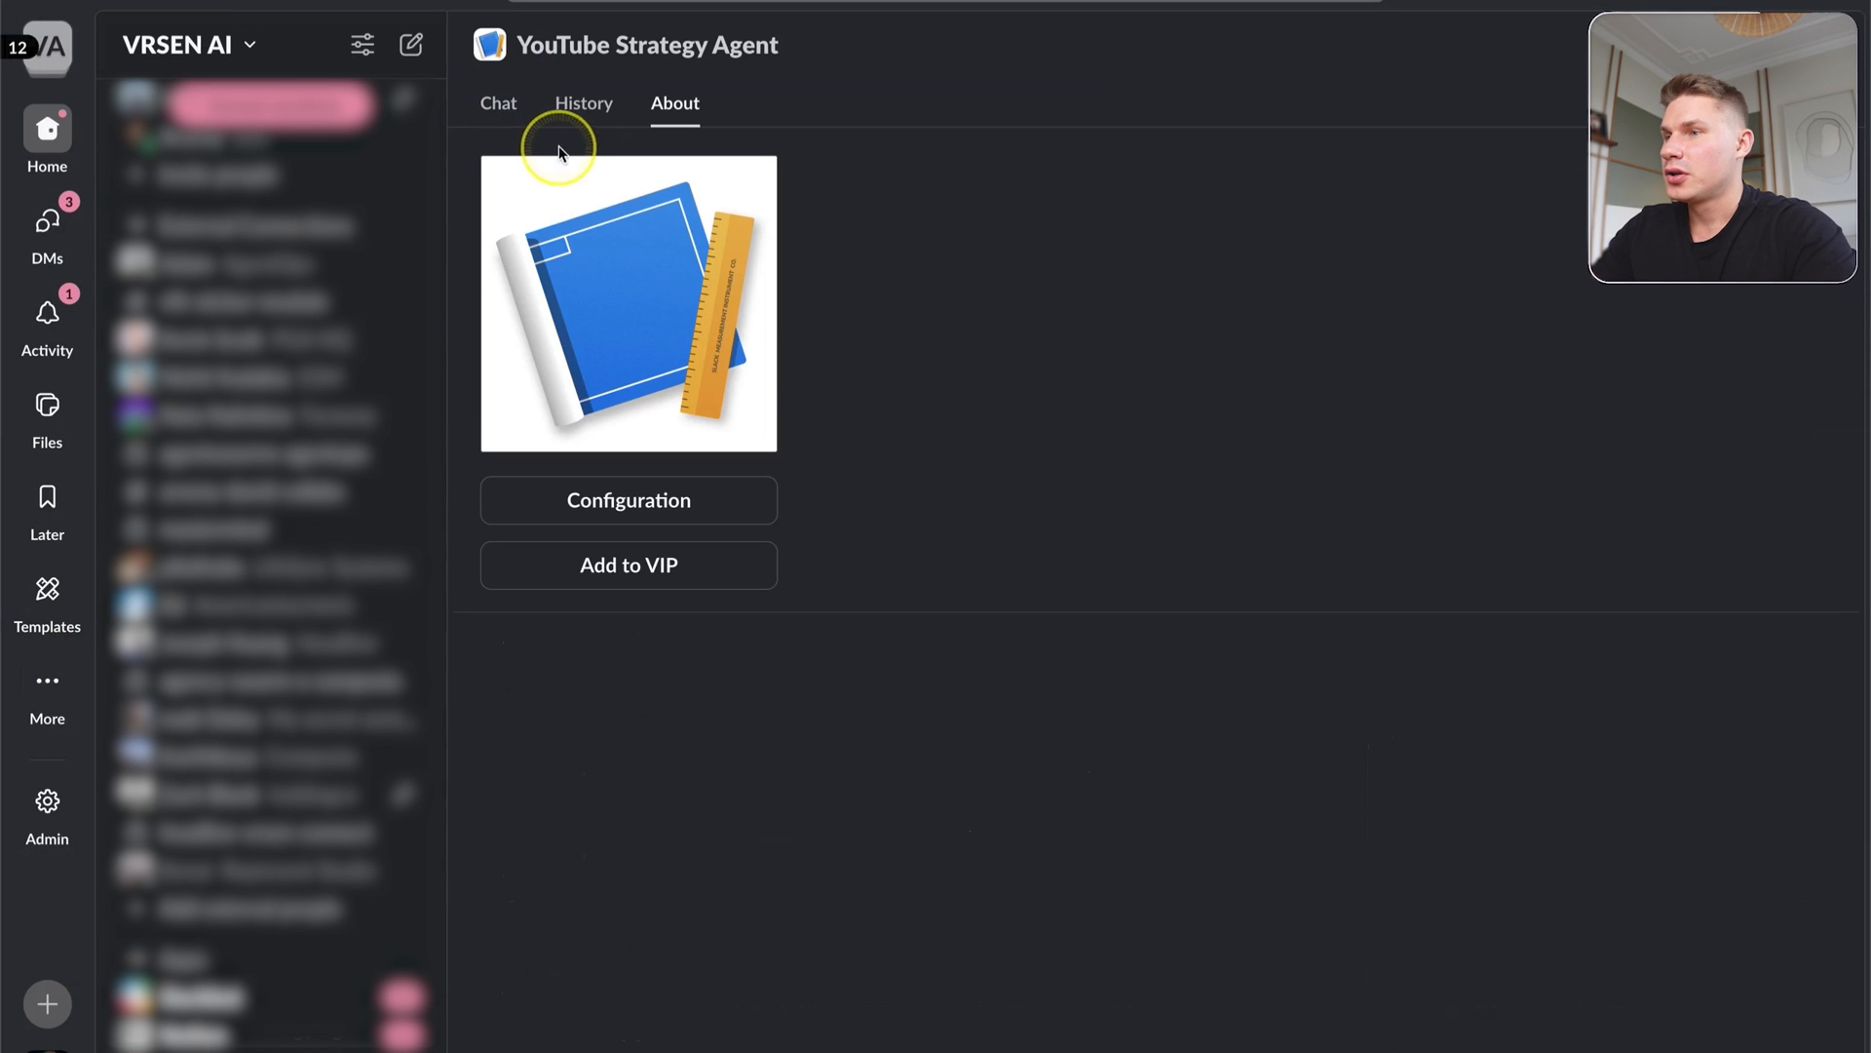
click(495, 100)
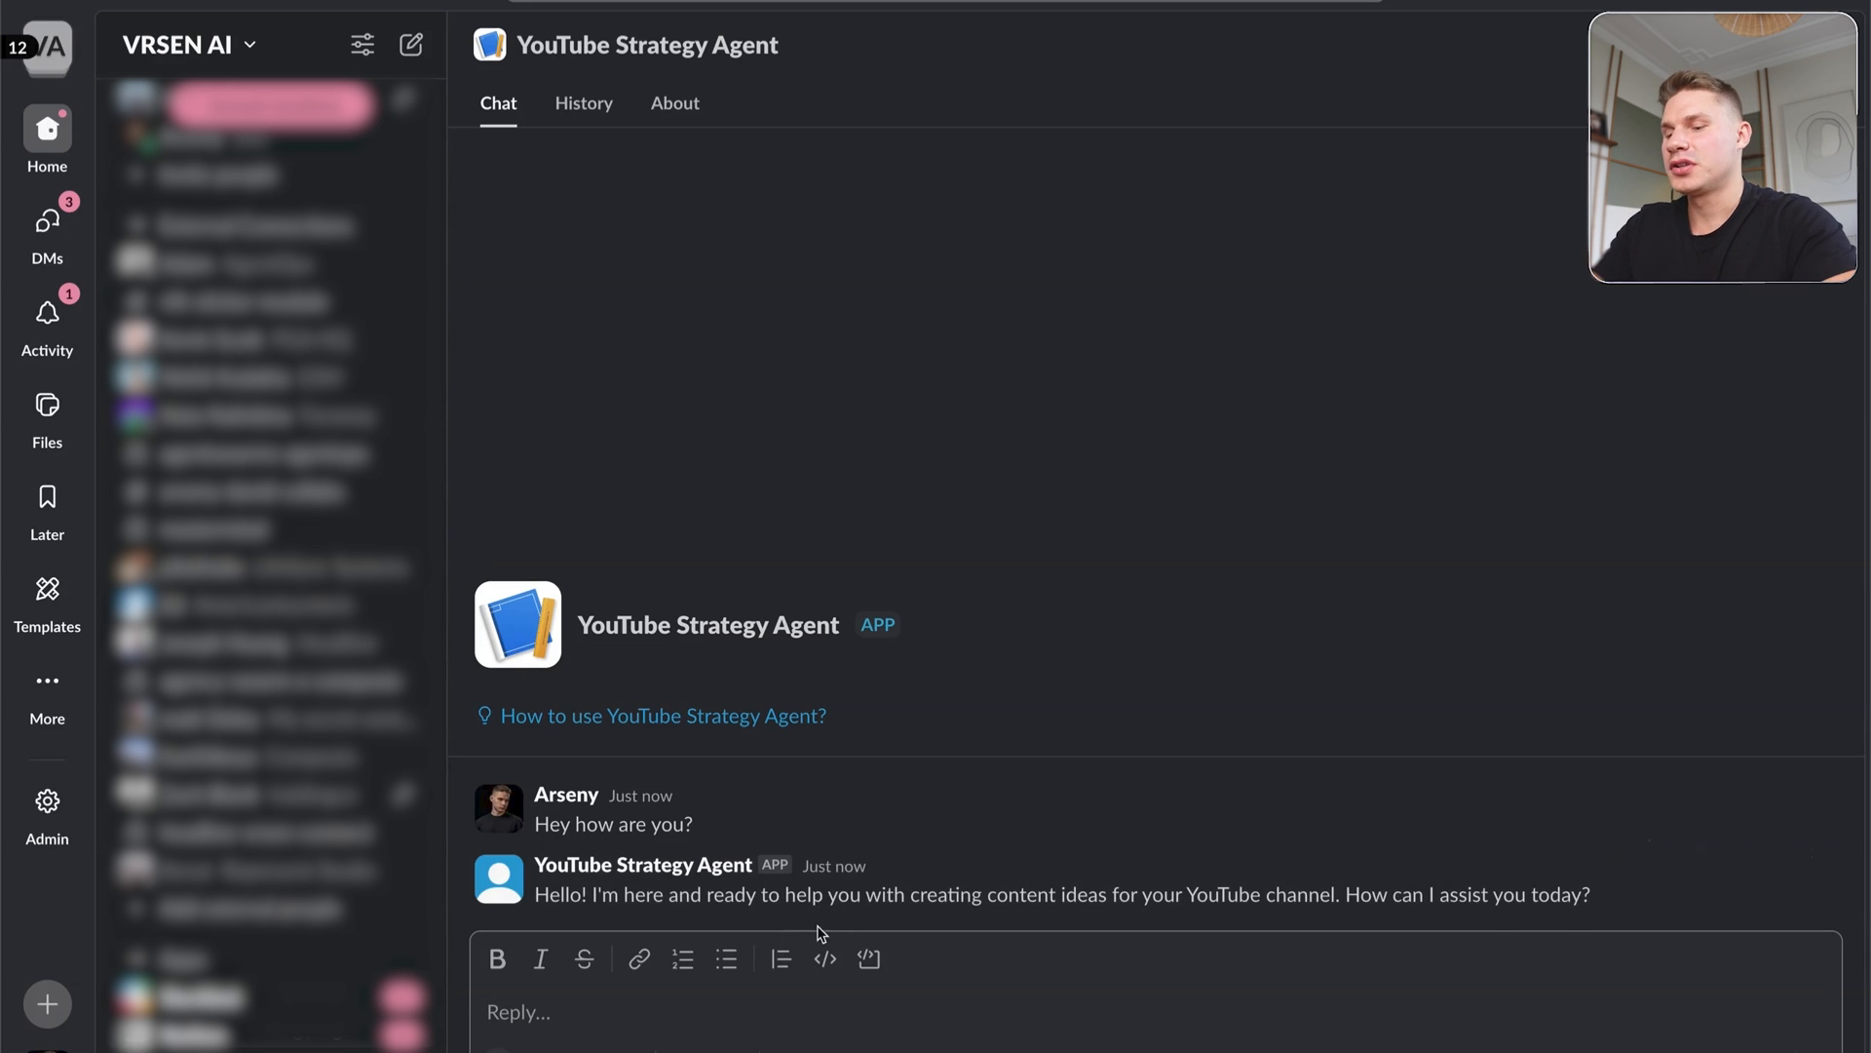
click(819, 958)
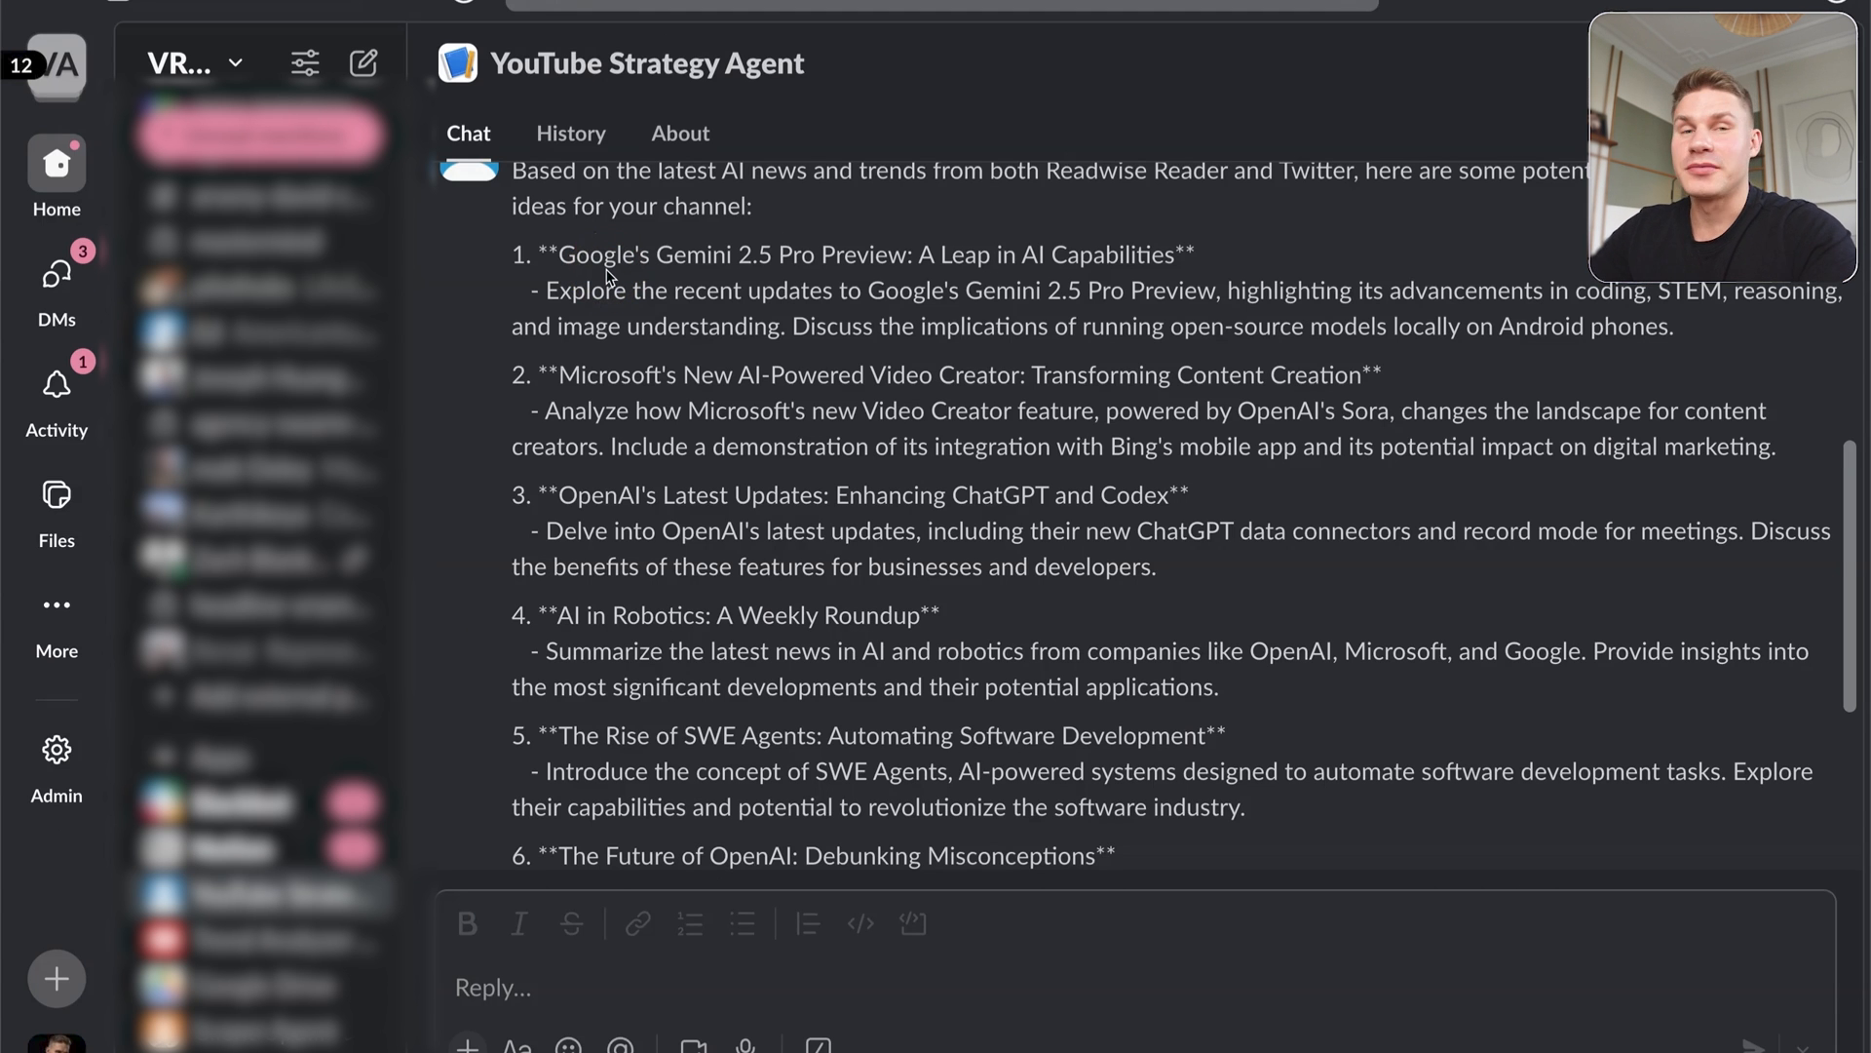
Read through the numbered video ideas in the YouTube Strategy Agent's reply to the end of the message.
click(583, 285)
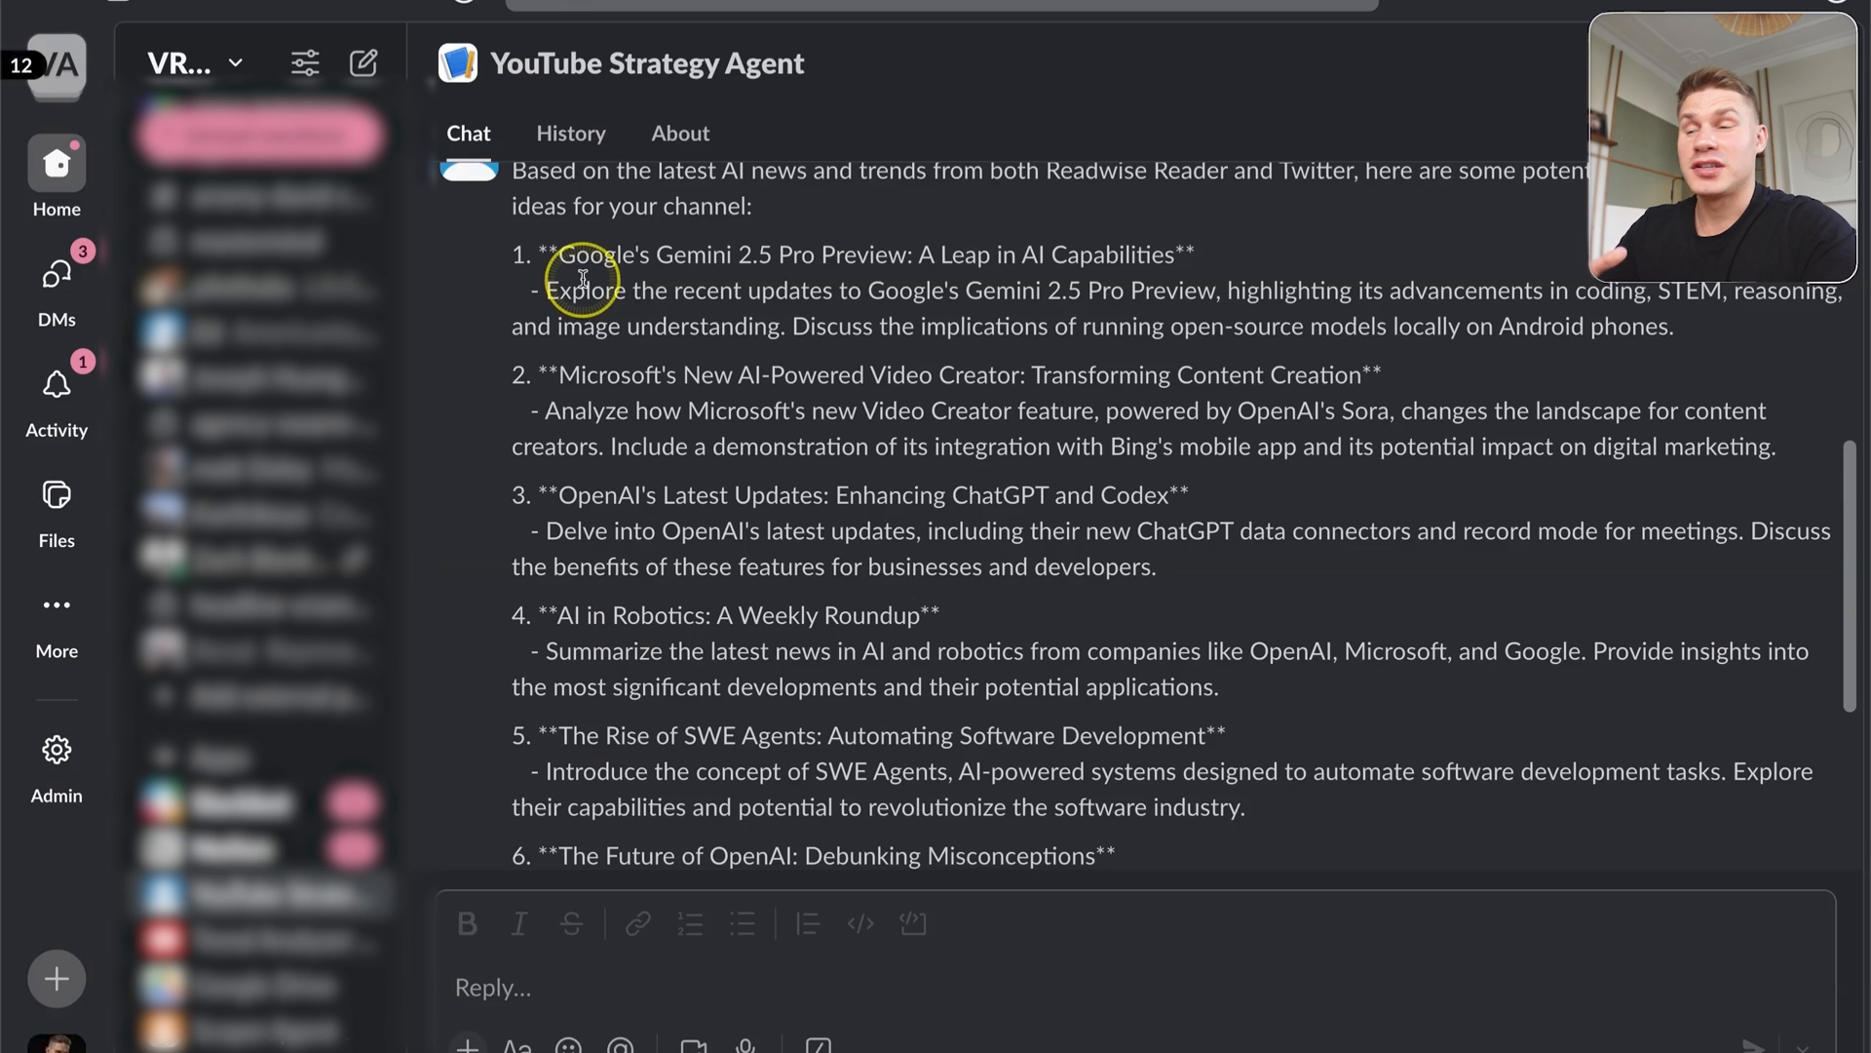
scroll(582, 292, down, 1)
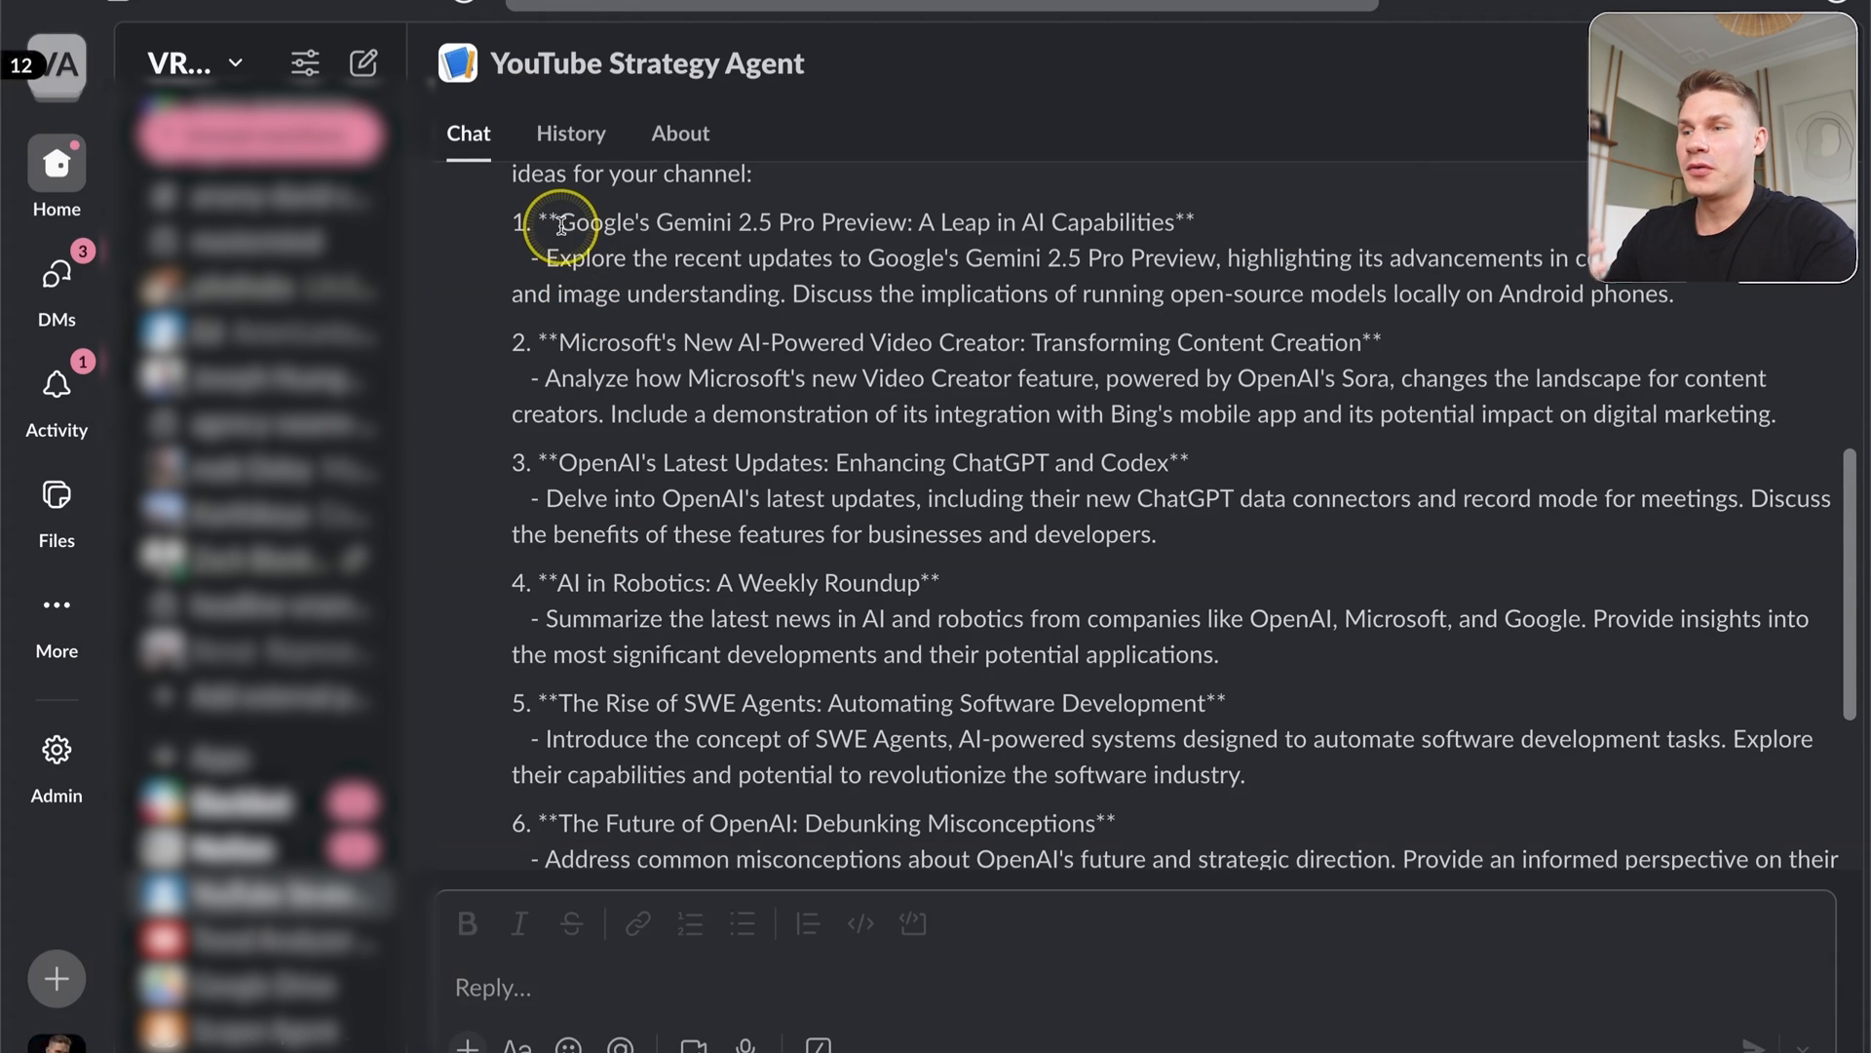
drag(561, 226, 817, 226)
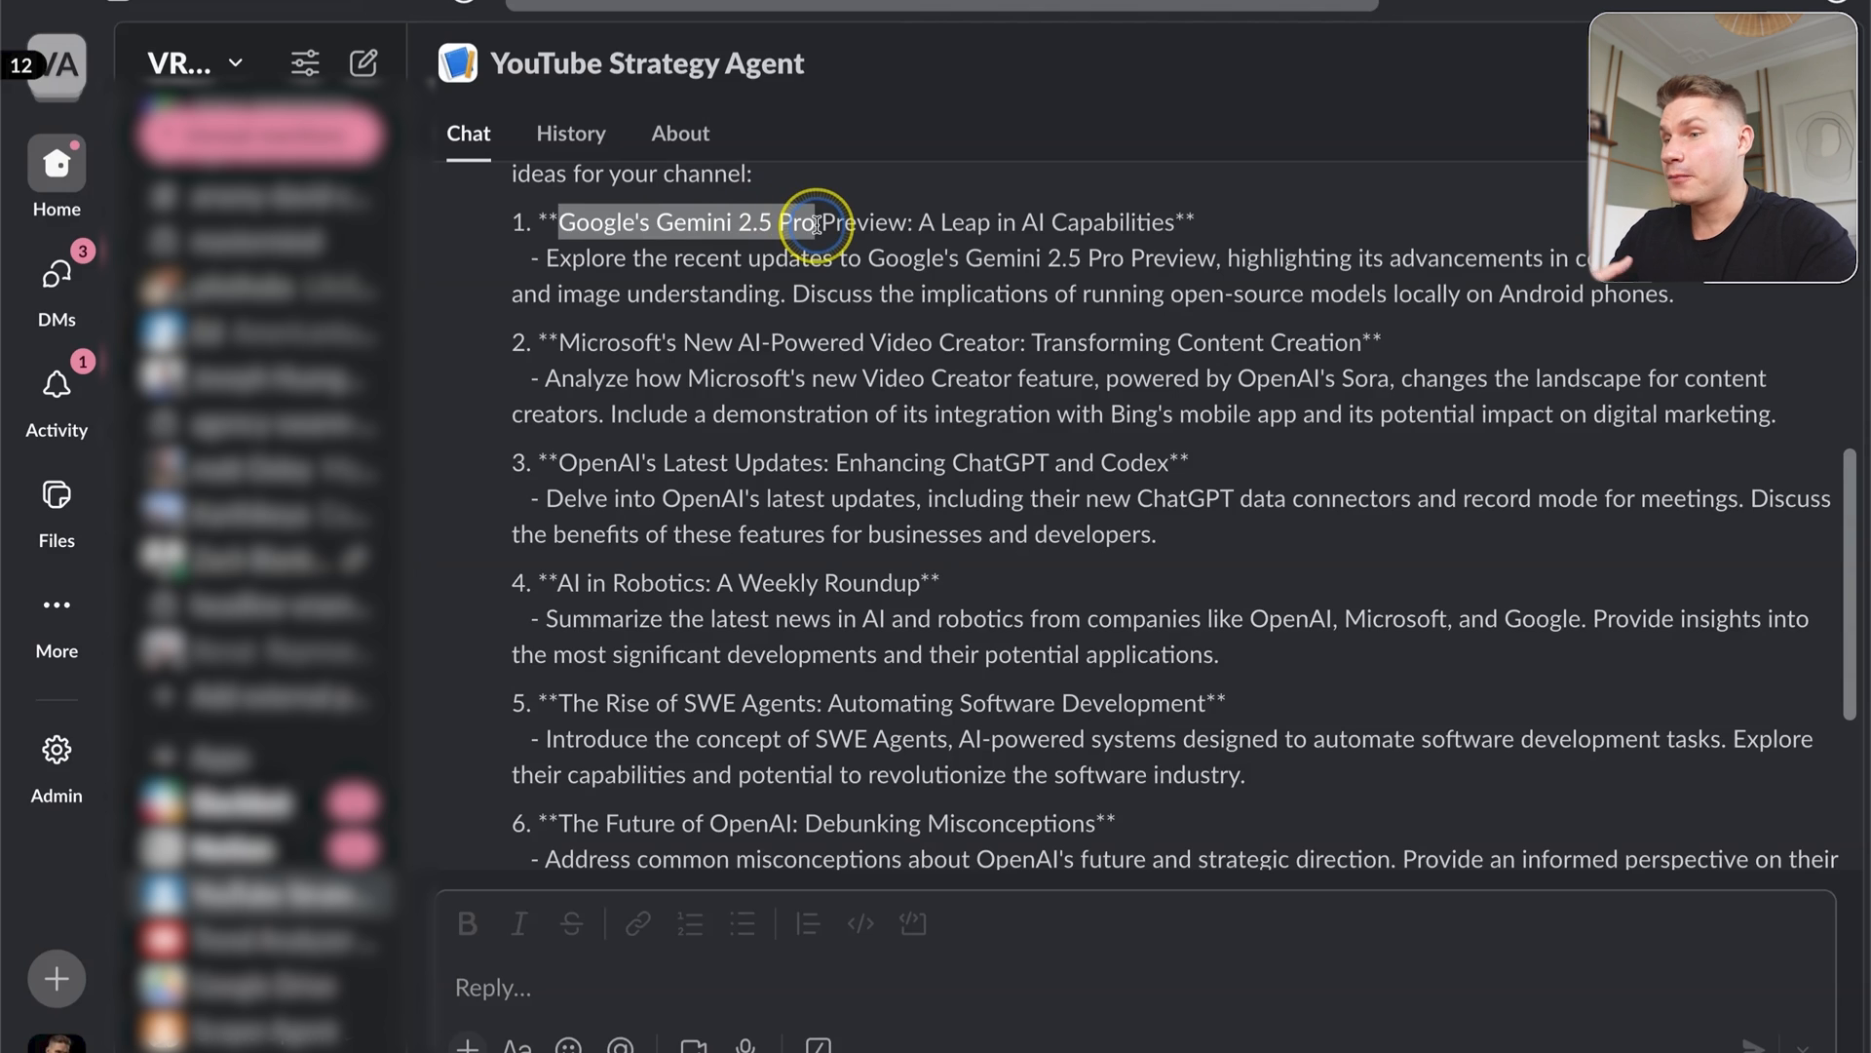
scroll(817, 226, down, 3)
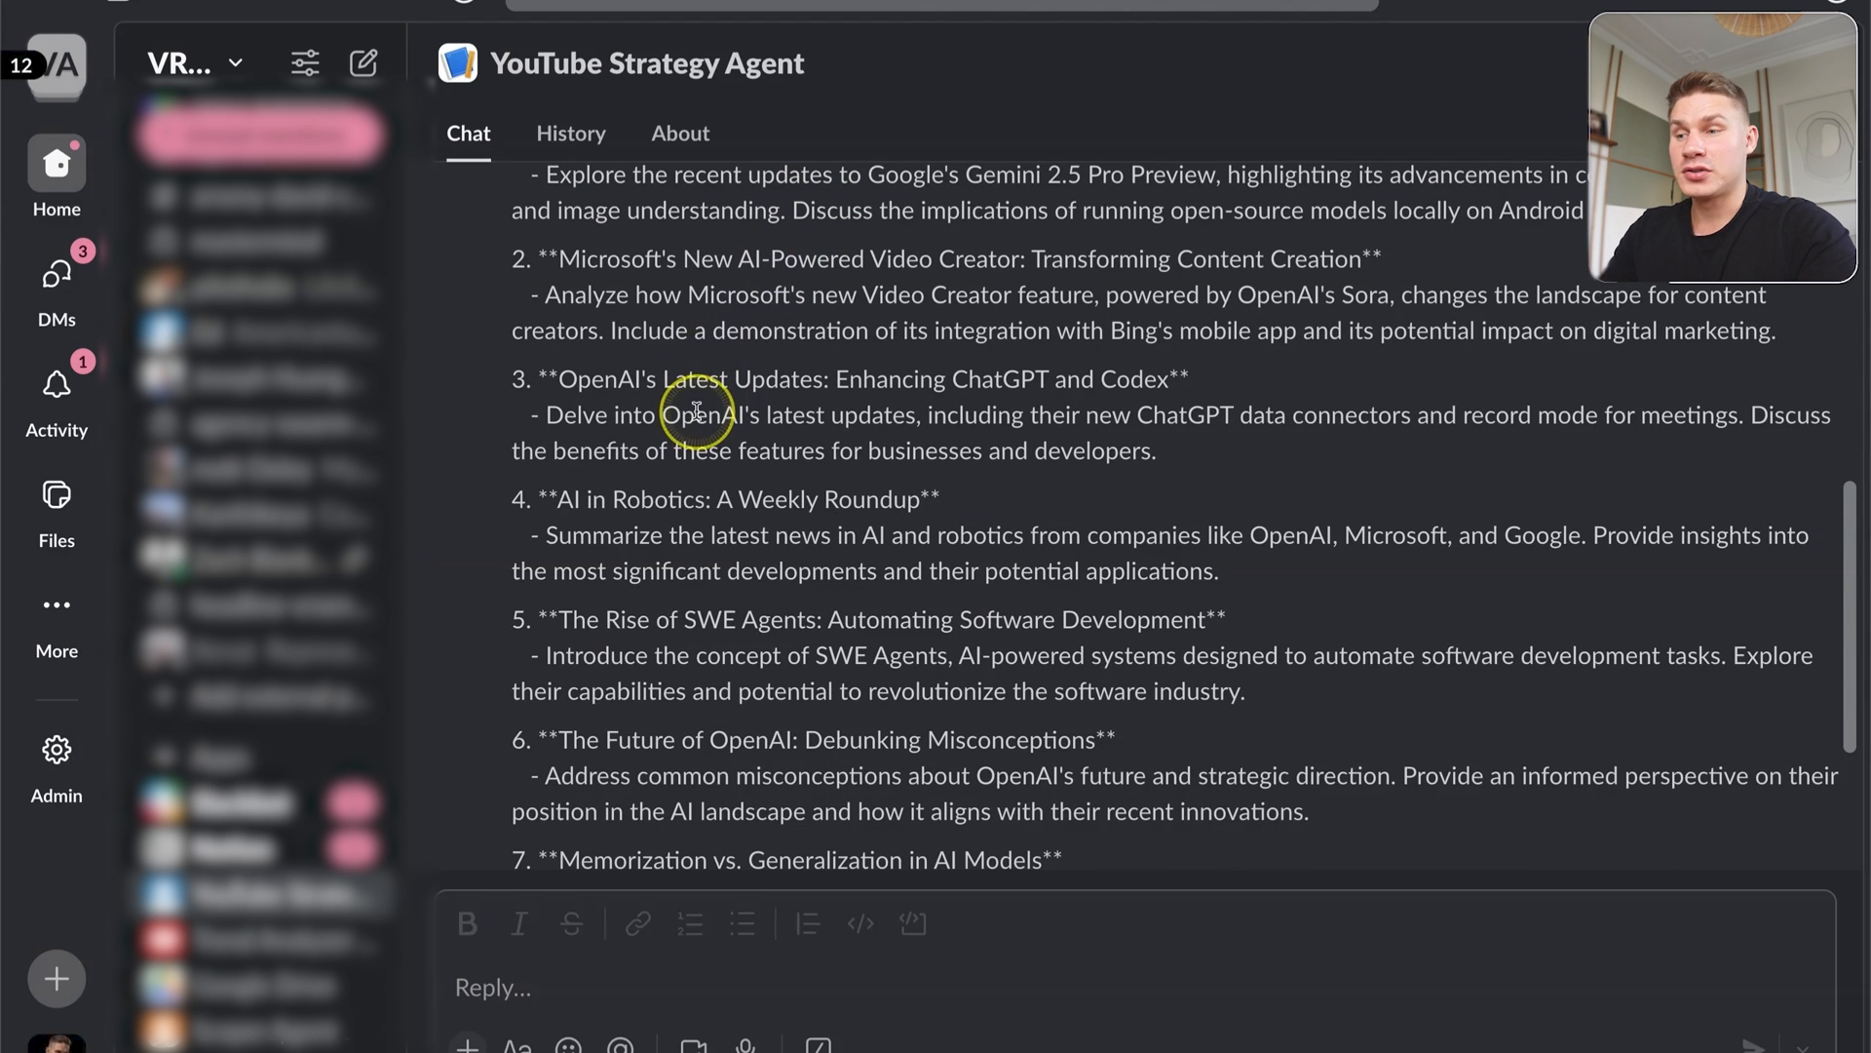
scroll(678, 620, down, 3)
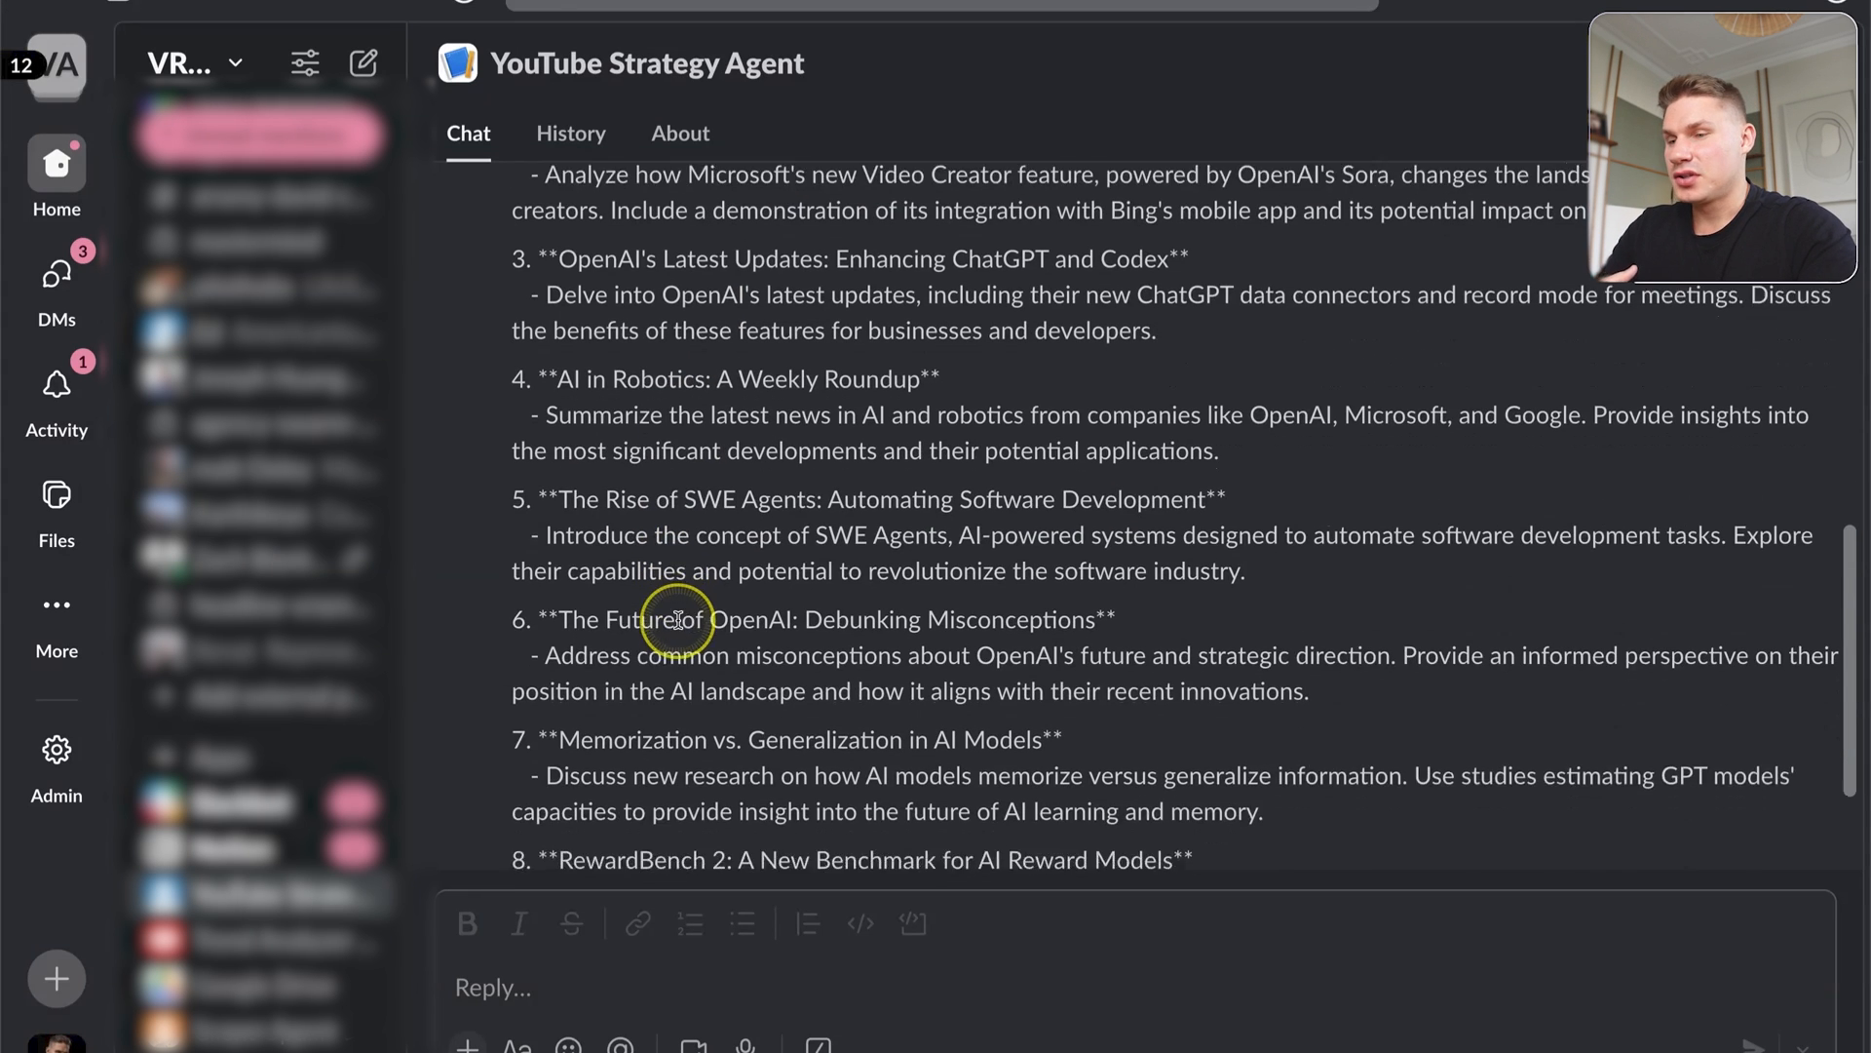
scroll(679, 620, down, 3)
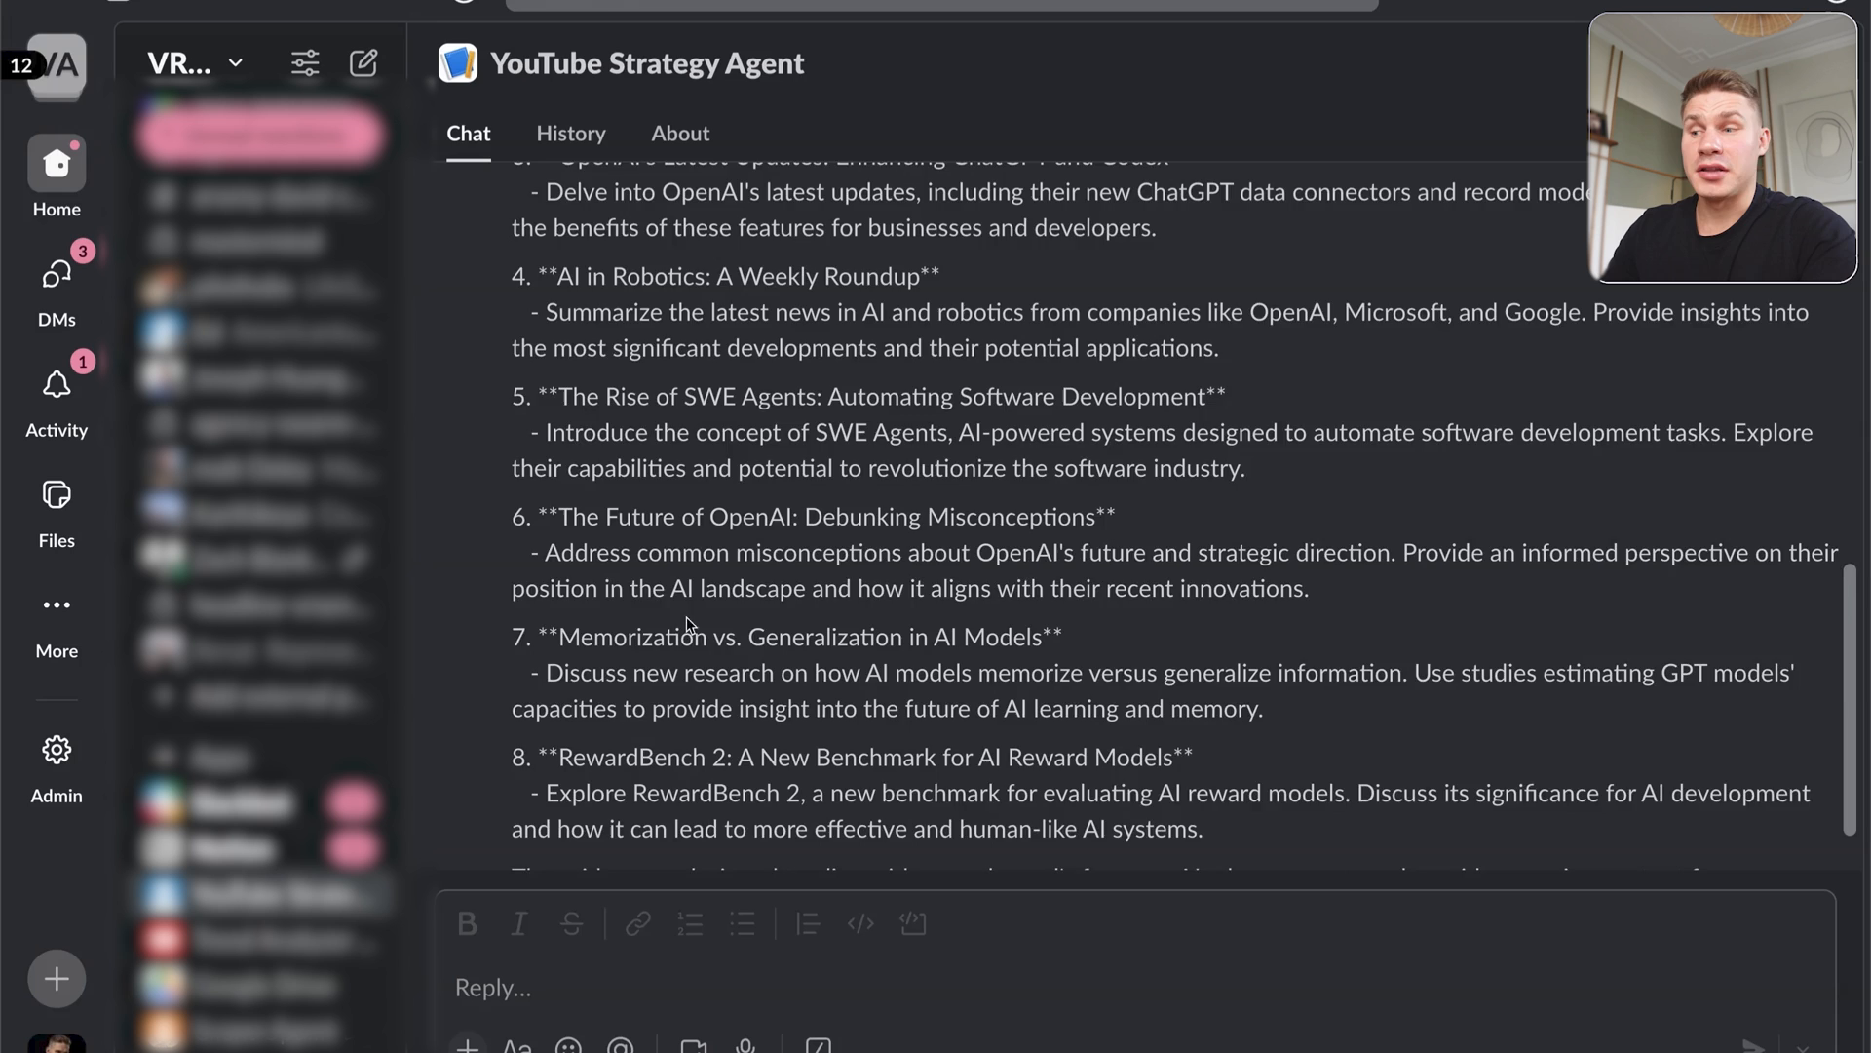
scroll(687, 624, down, 2)
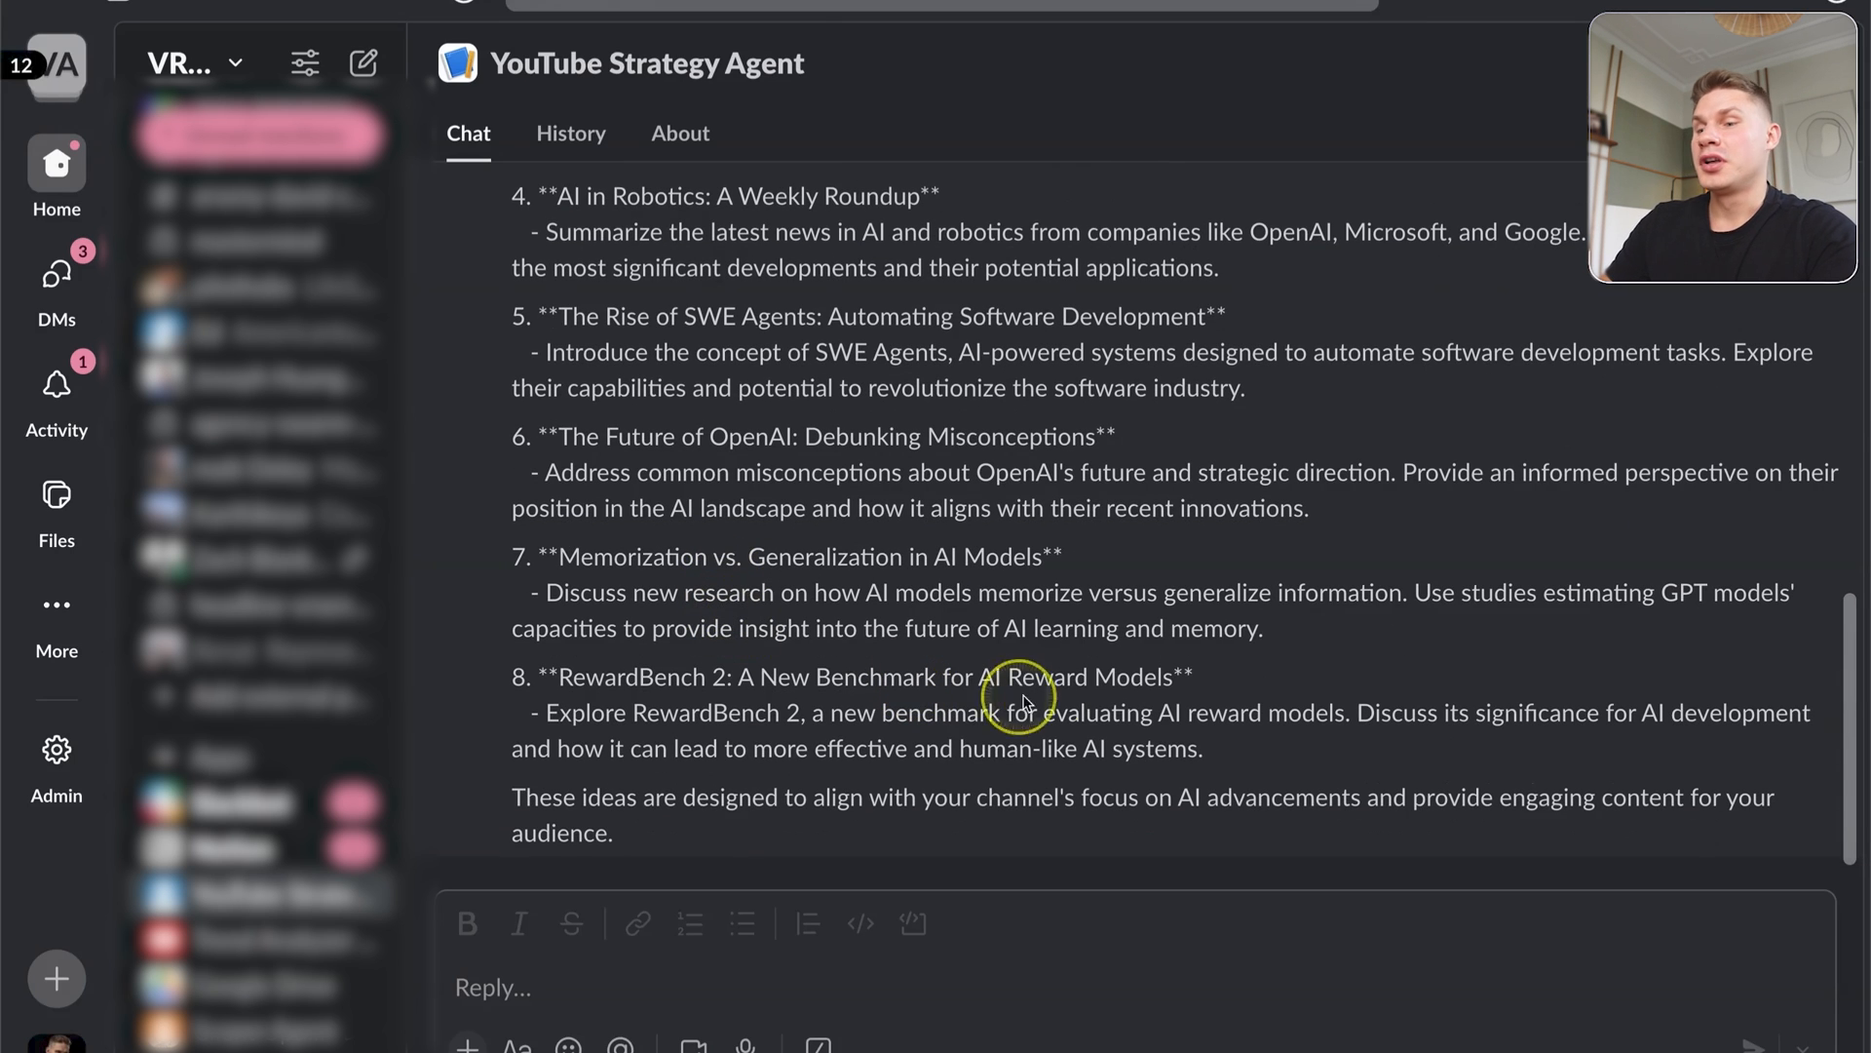
drag(1001, 676, 1173, 679)
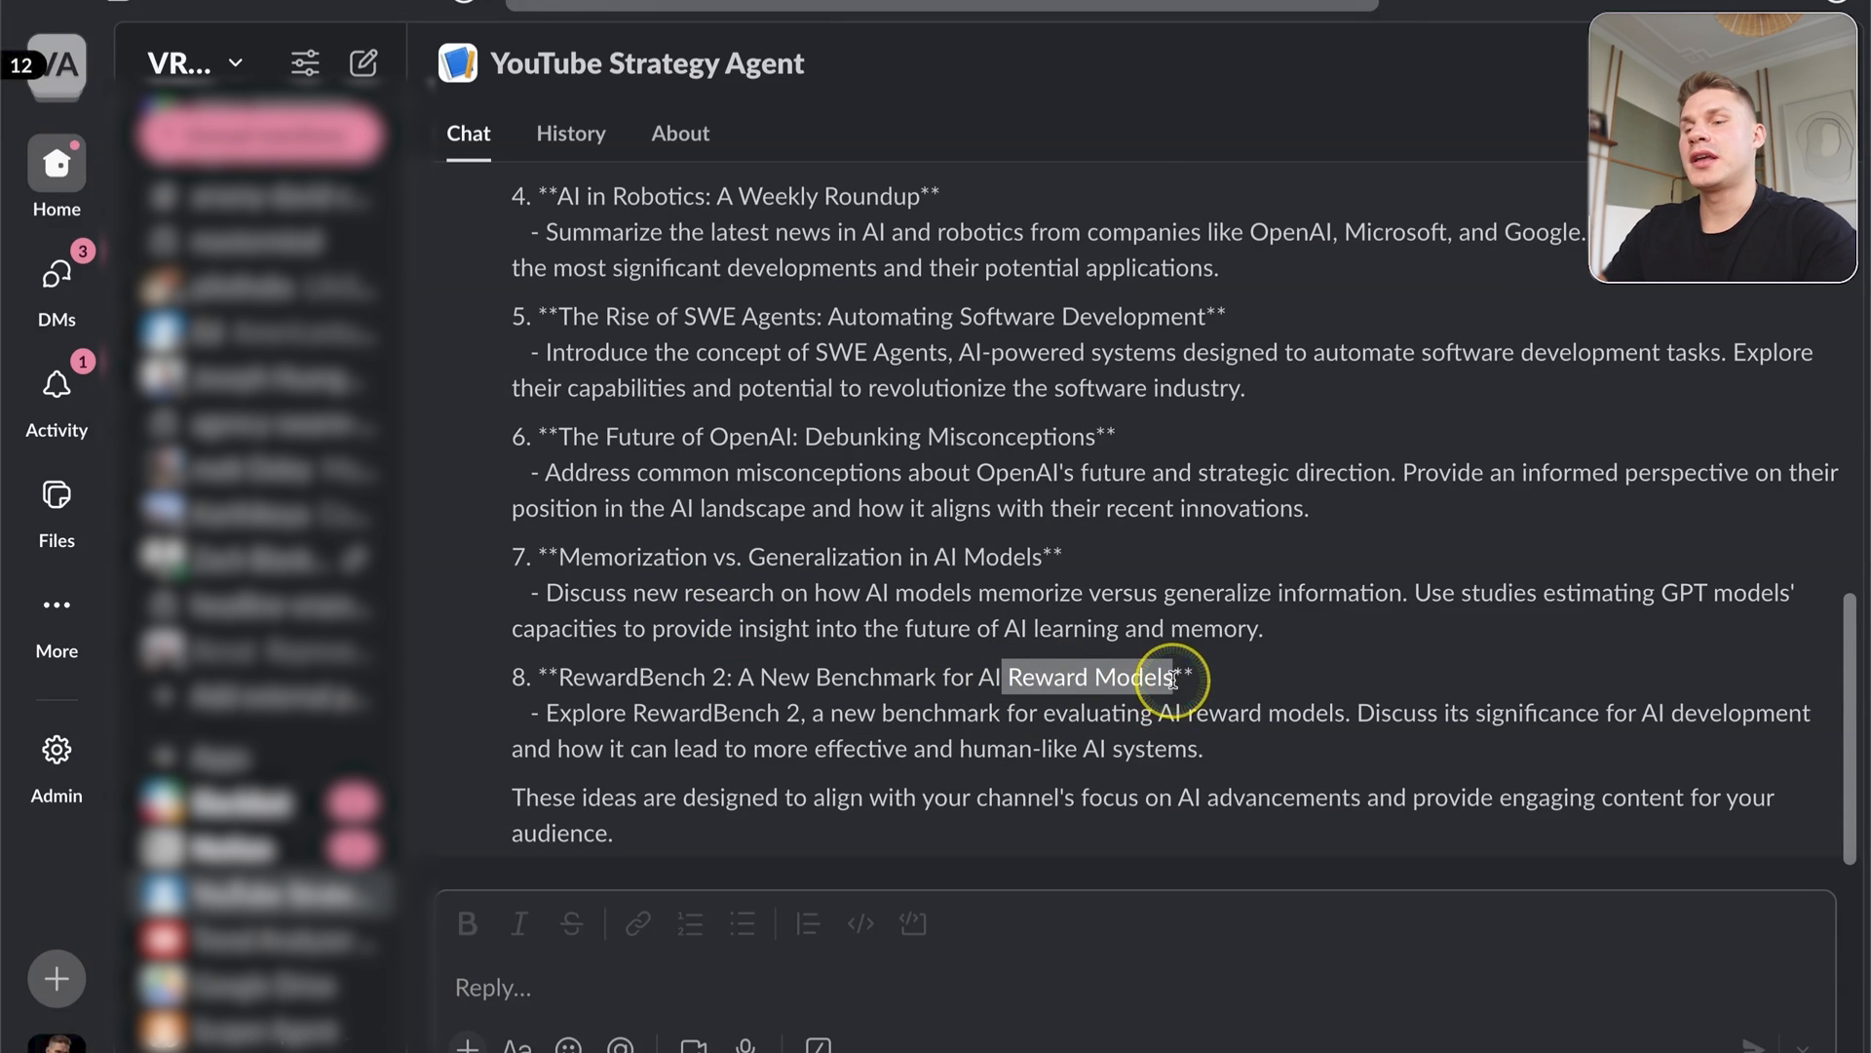
click(1191, 698)
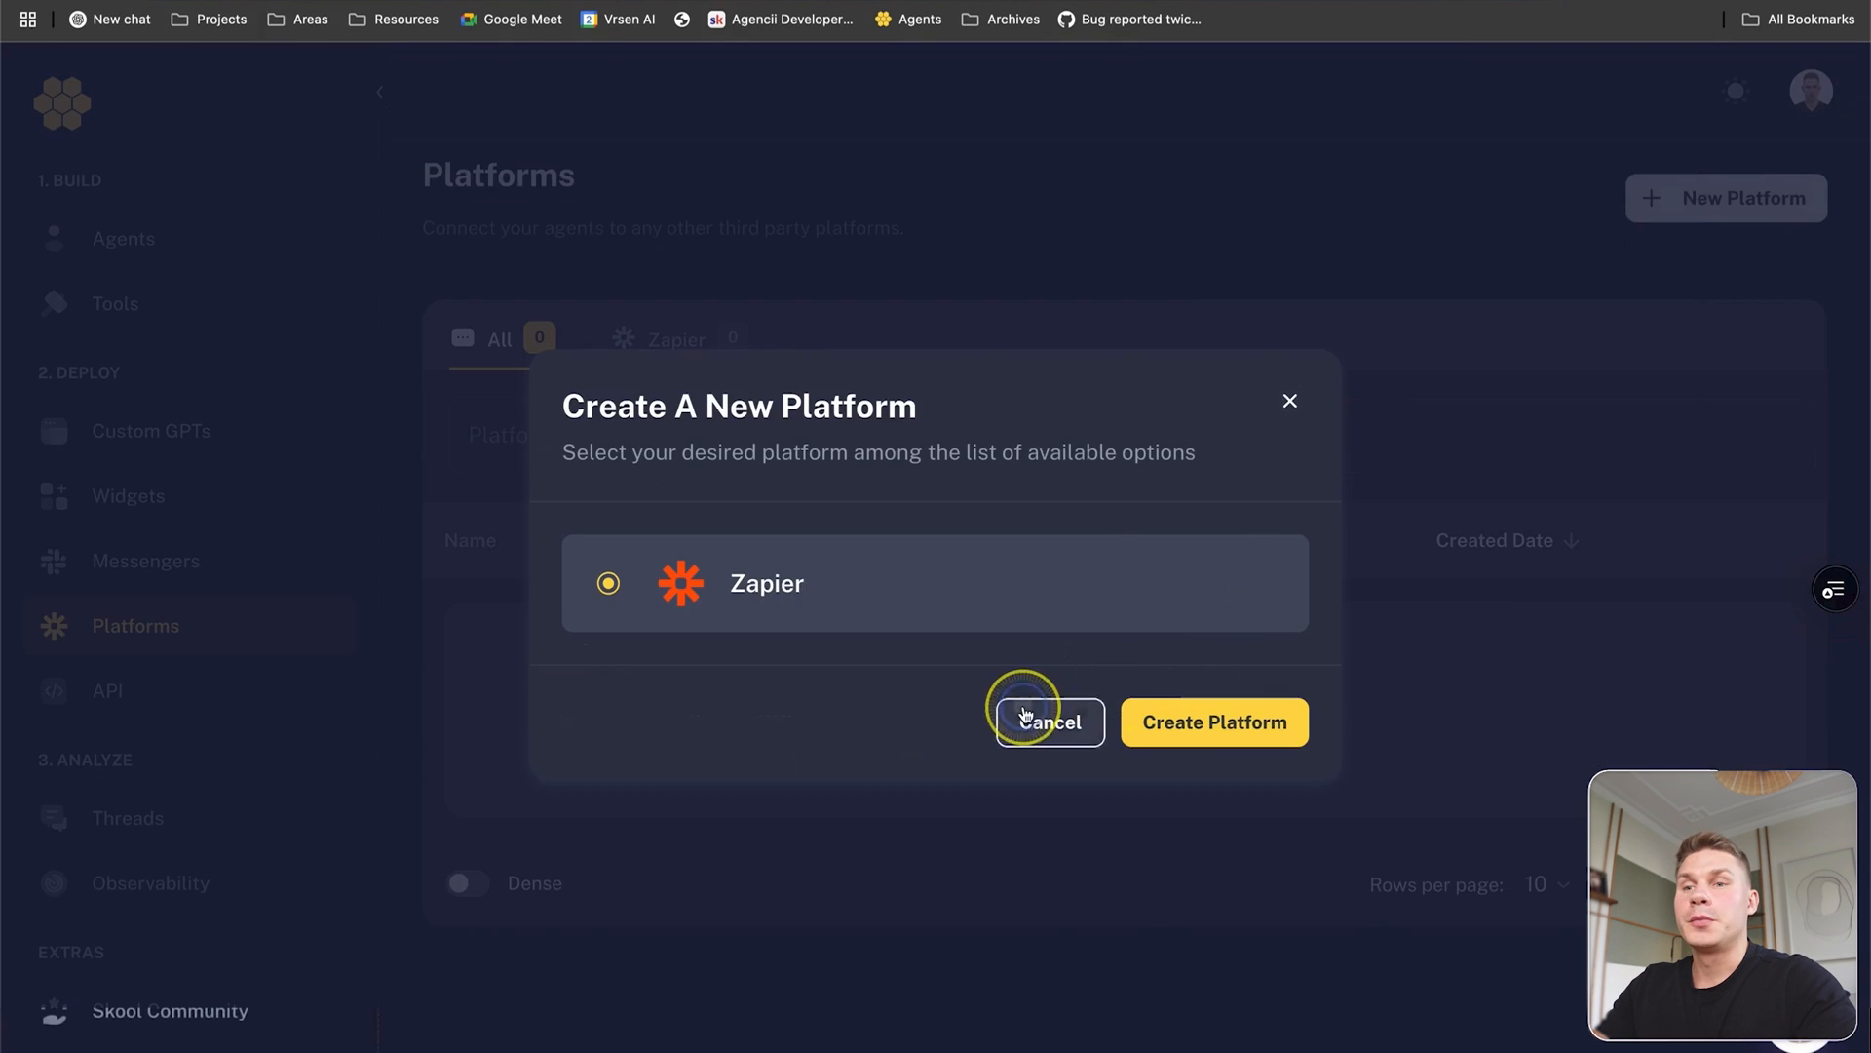
Switch to Agencii and create a new Zapier platform integration.
click(1033, 722)
click(1657, 198)
click(1219, 719)
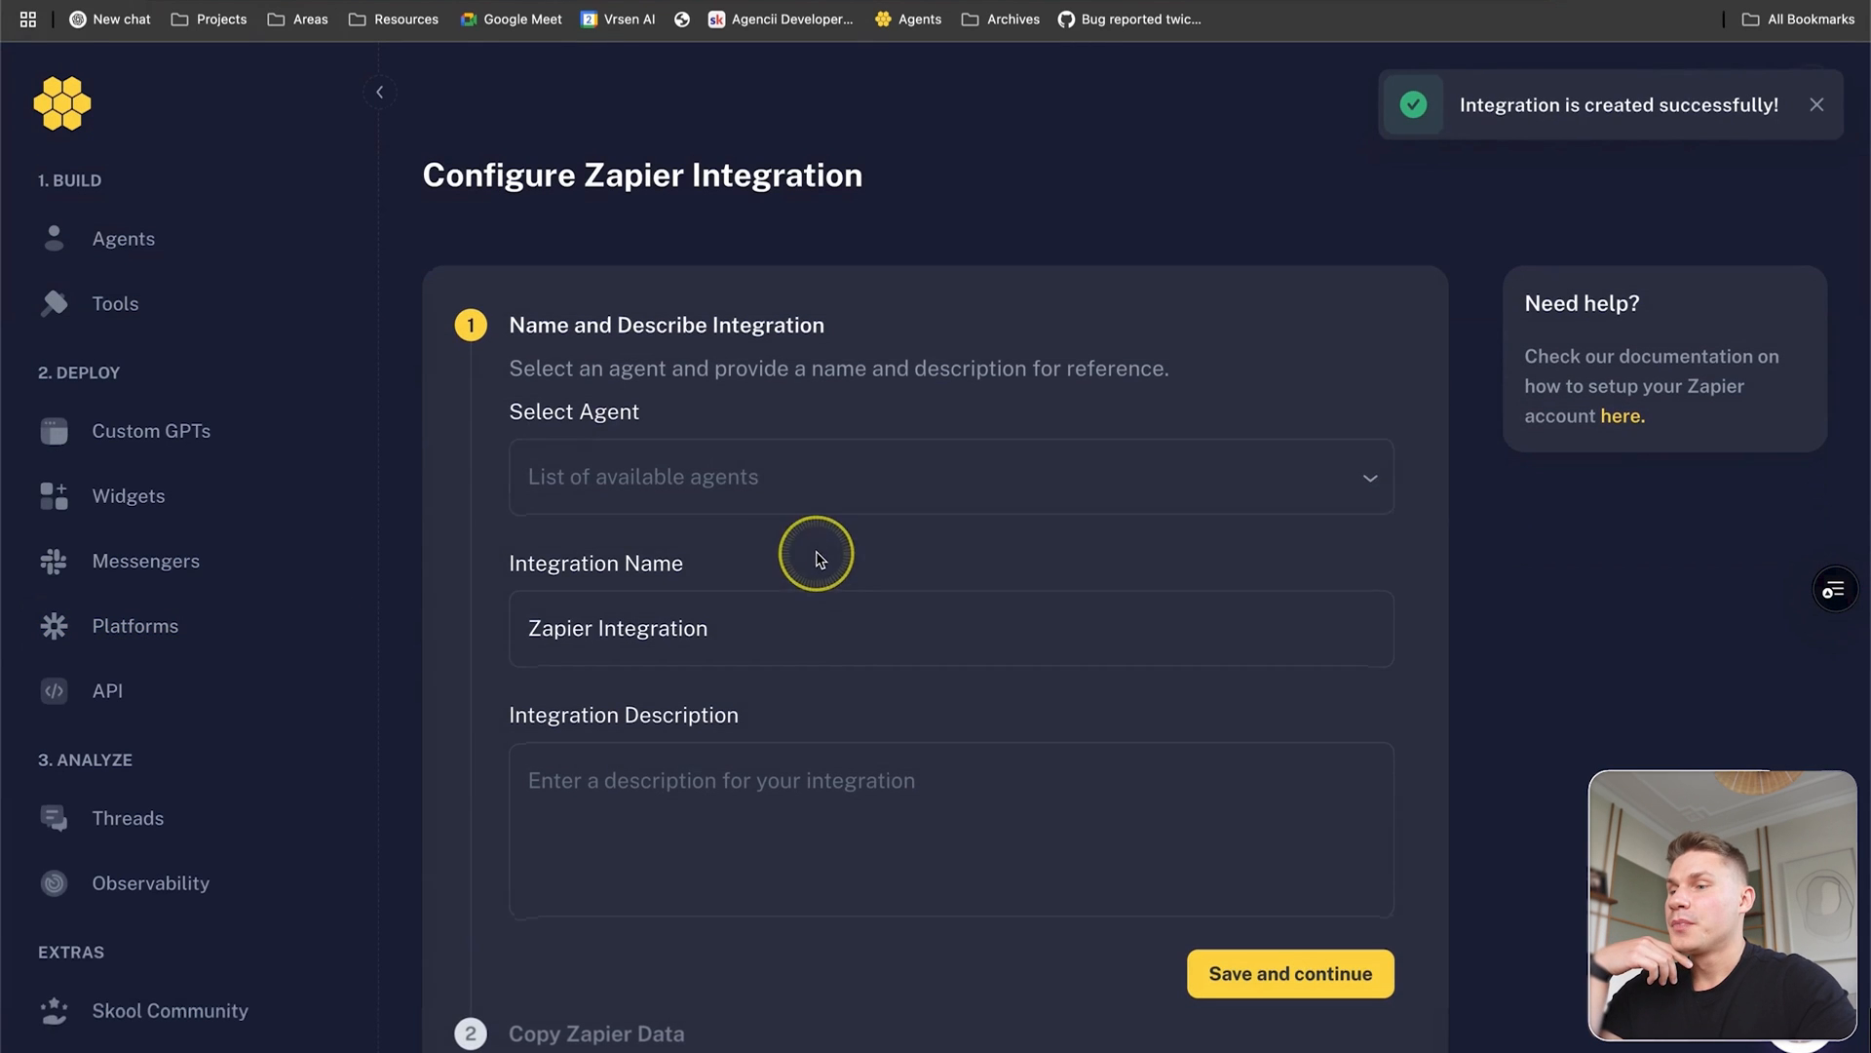
Assign the YouTube Strategy Agent to the Zapier integration, enter the description "Newletter agent video", and save it.
click(773, 435)
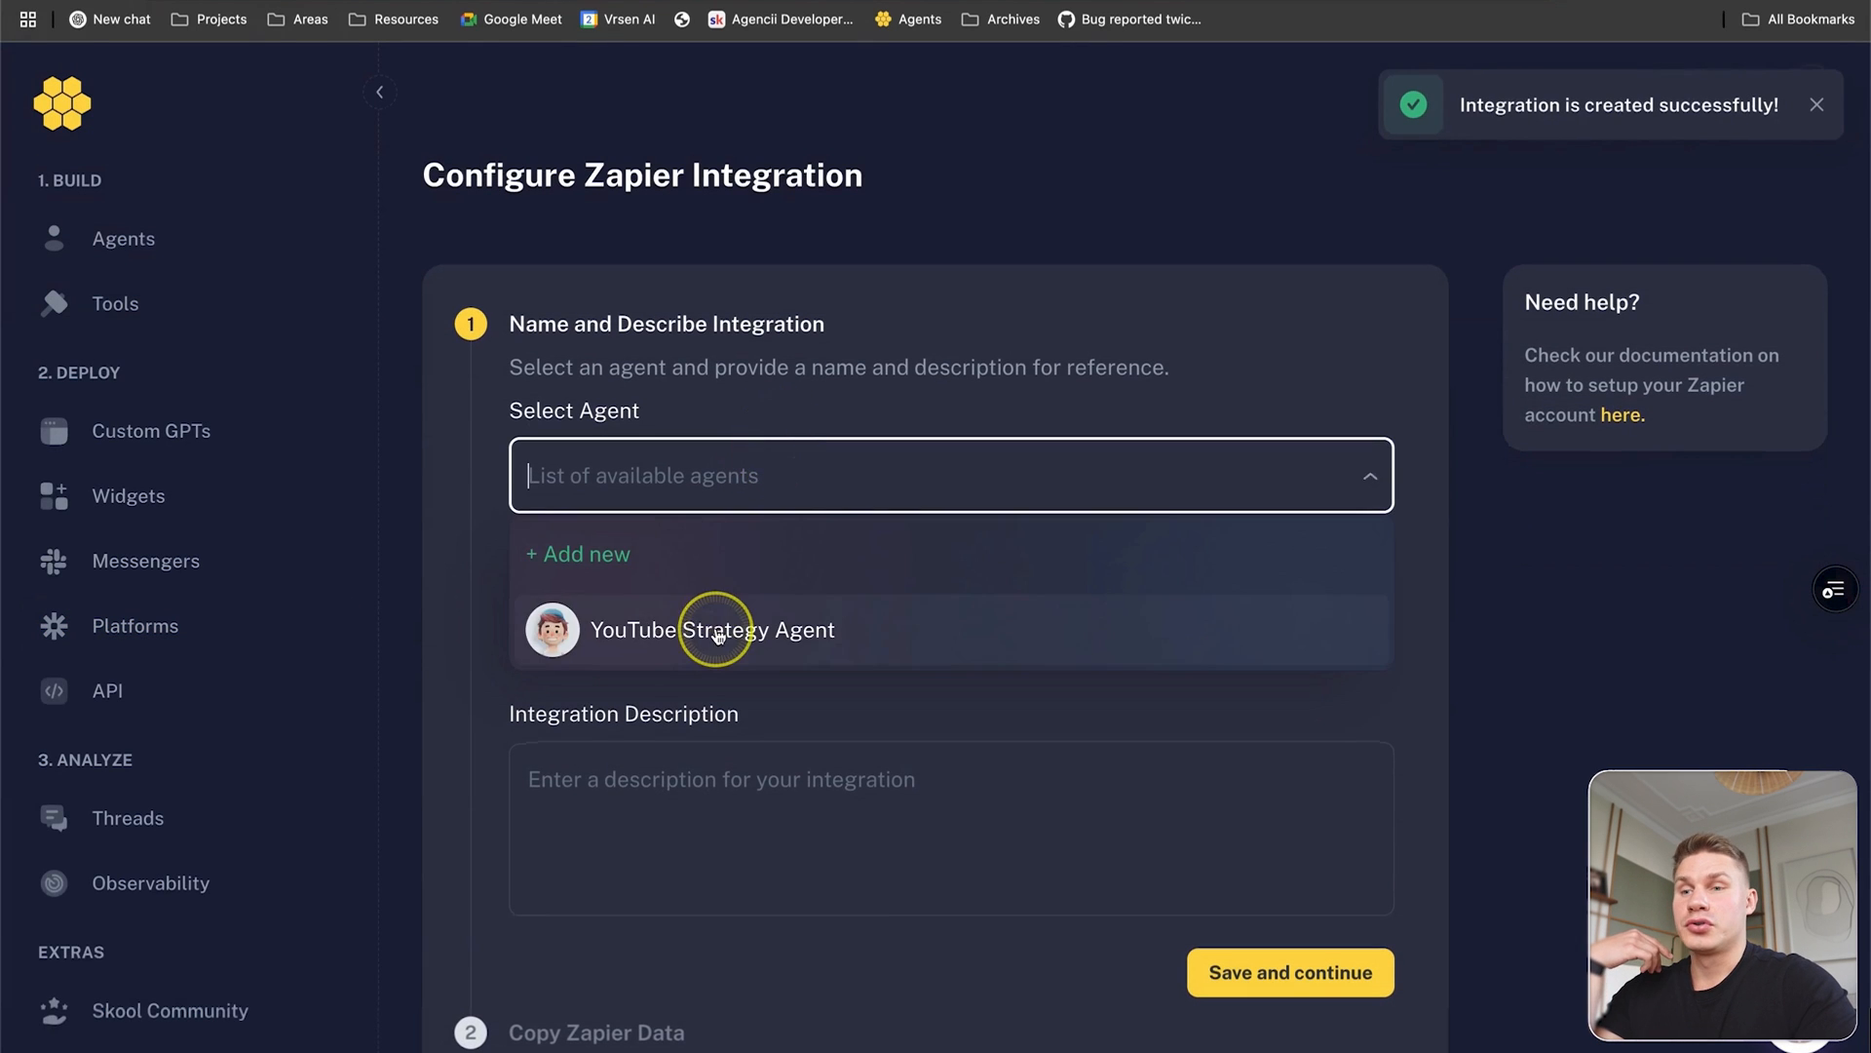
click(718, 627)
scroll(999, 488, down, 2)
click(794, 656)
text(Newletter agent video)
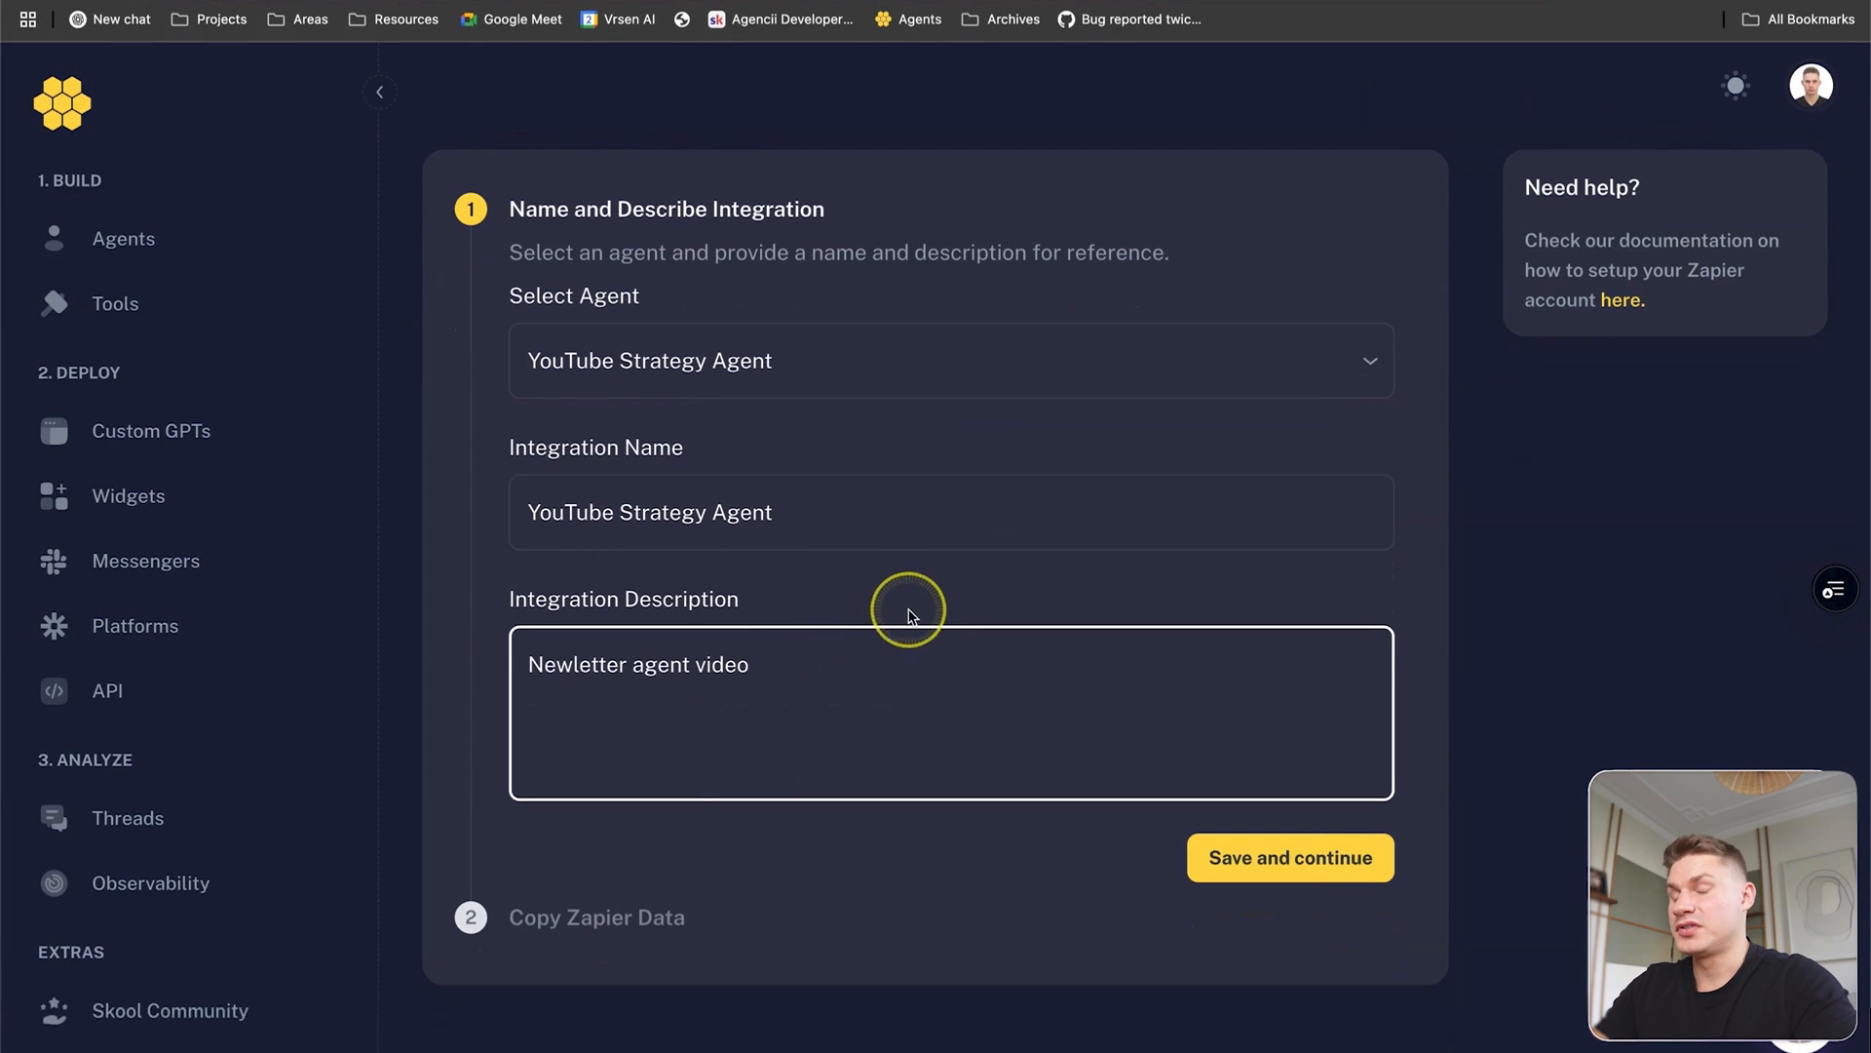
click(1276, 870)
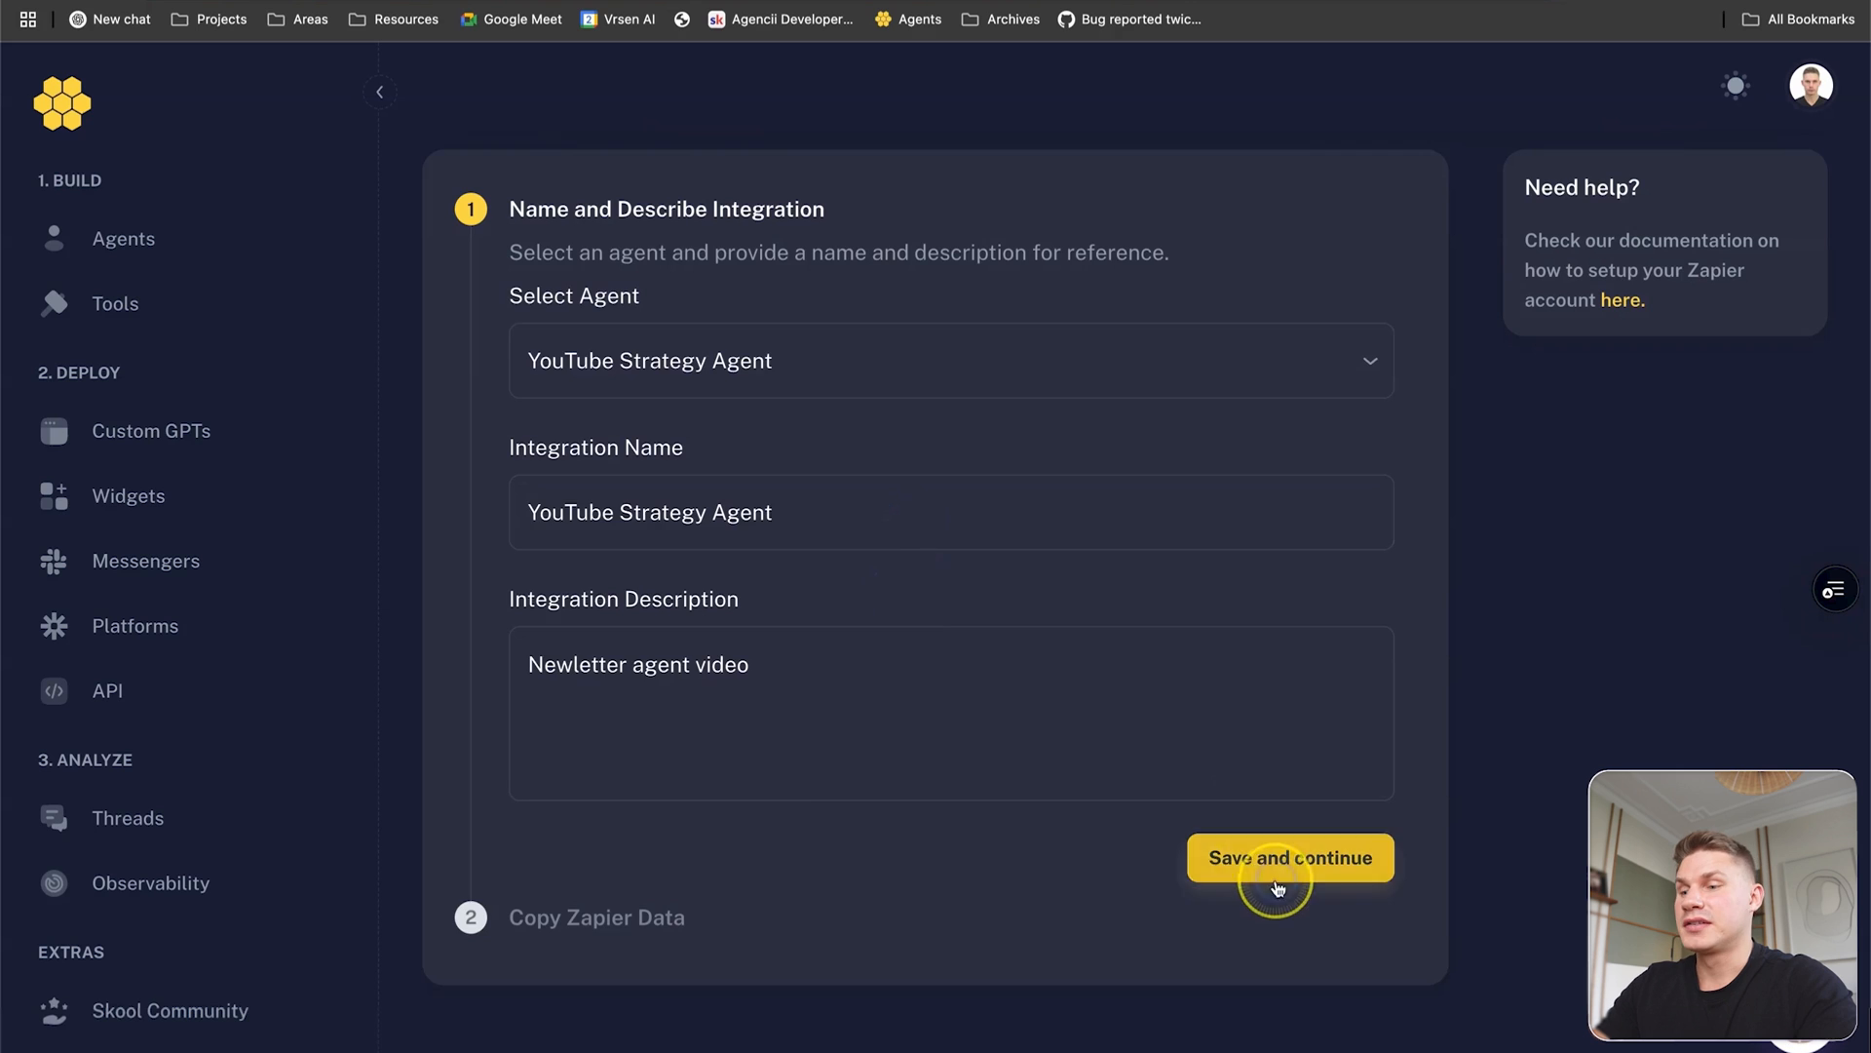
Install the Agencii (staging) app on Zapier by accepting its invitation, and create a new Zap.
click(753, 433)
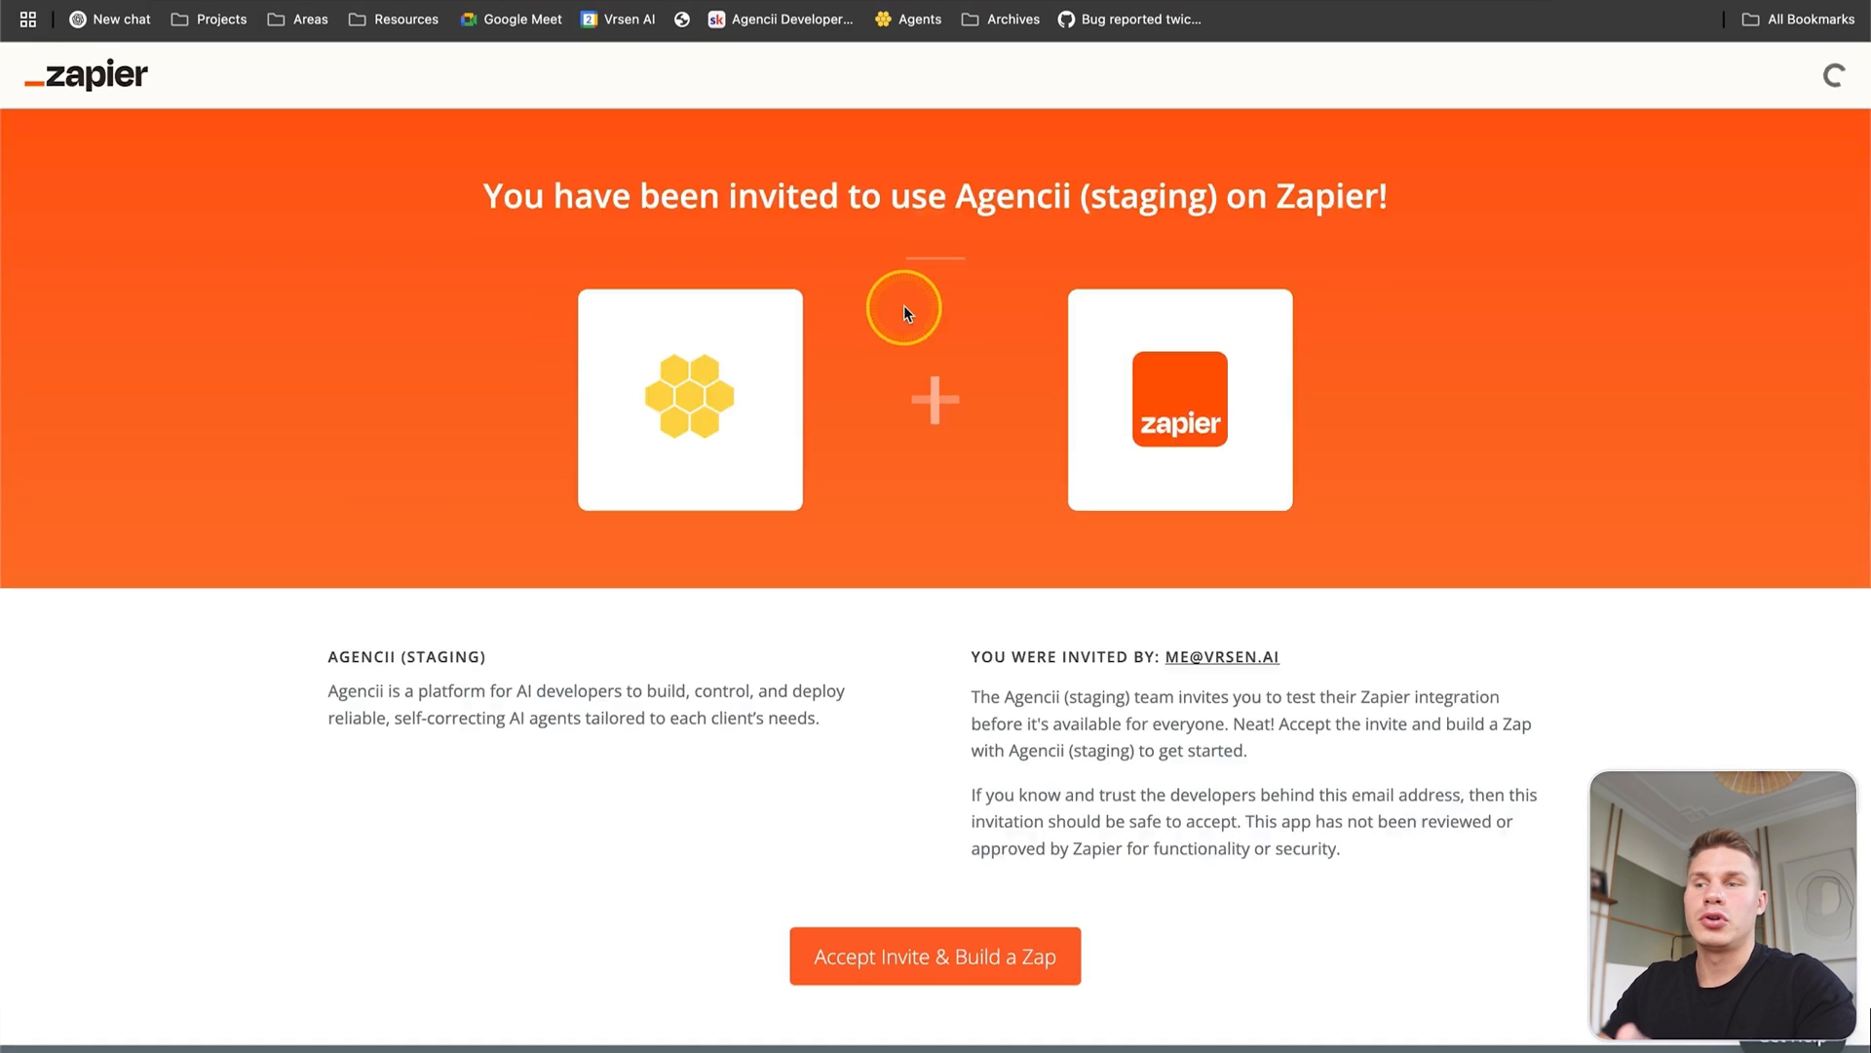
click(912, 956)
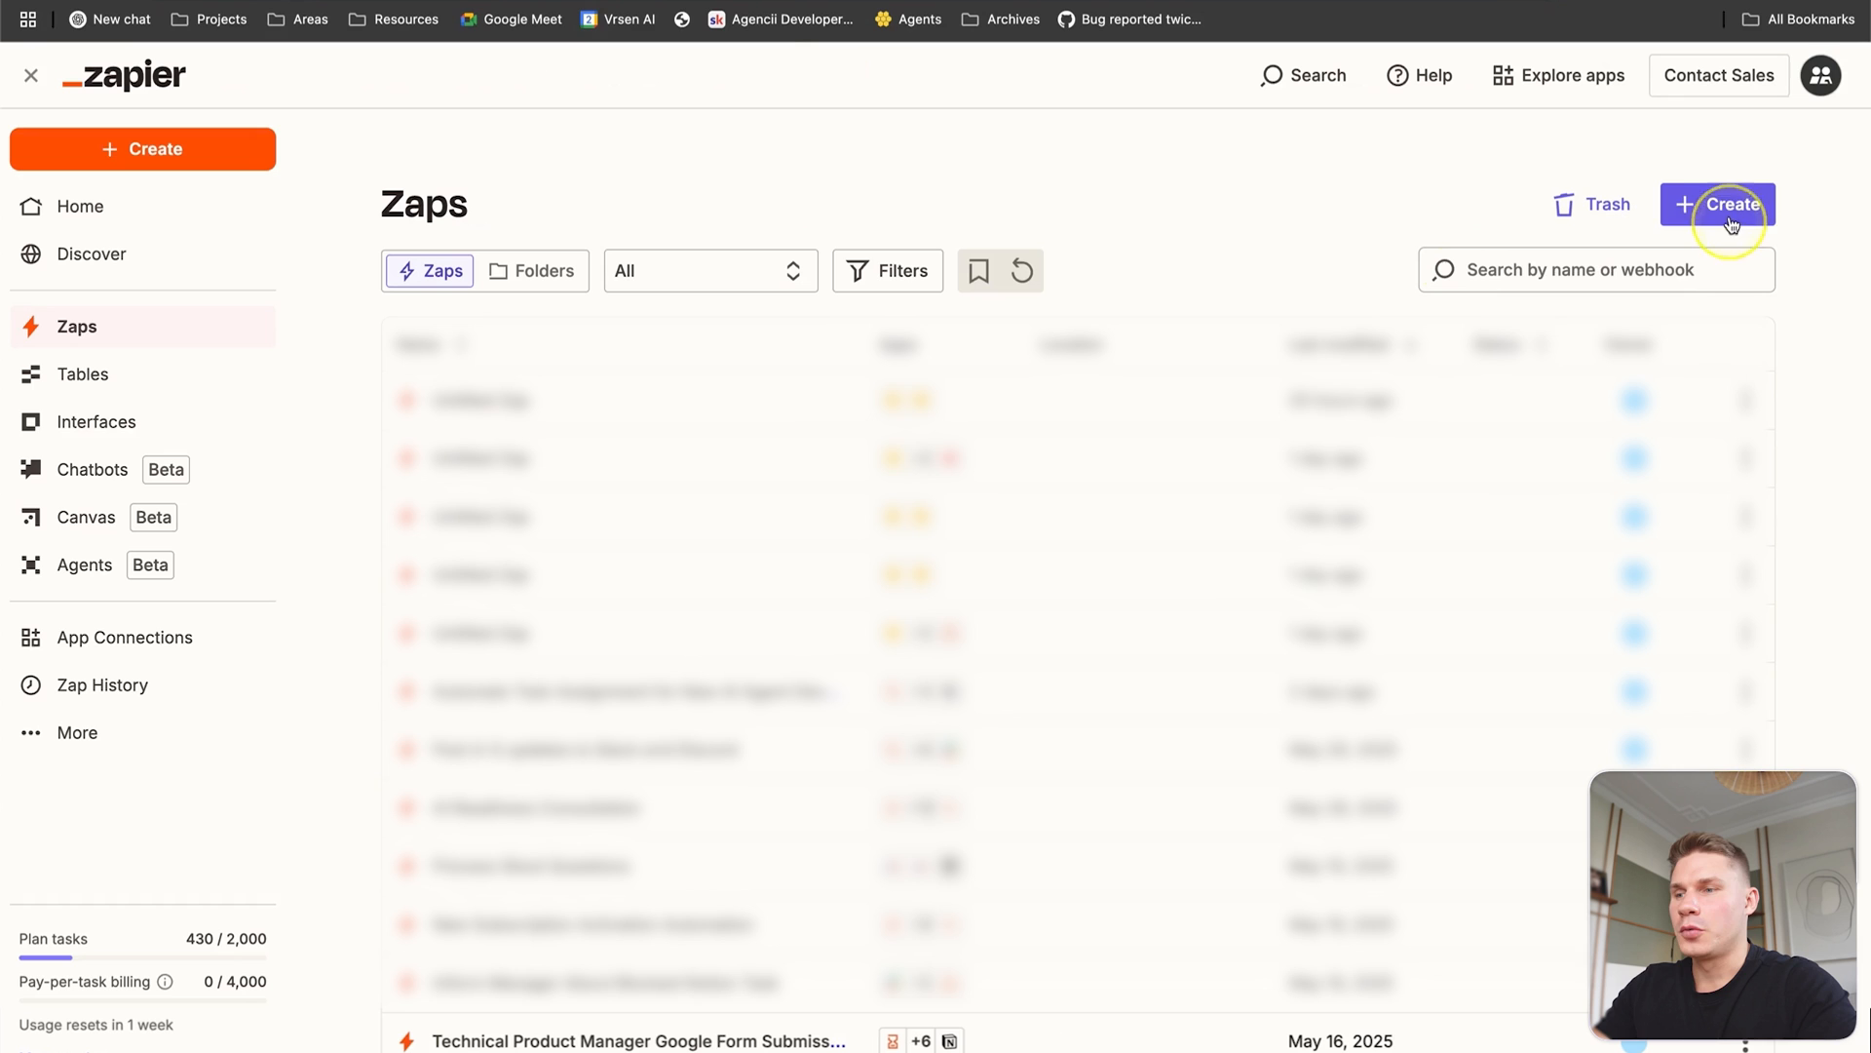
click(1721, 207)
click(1642, 263)
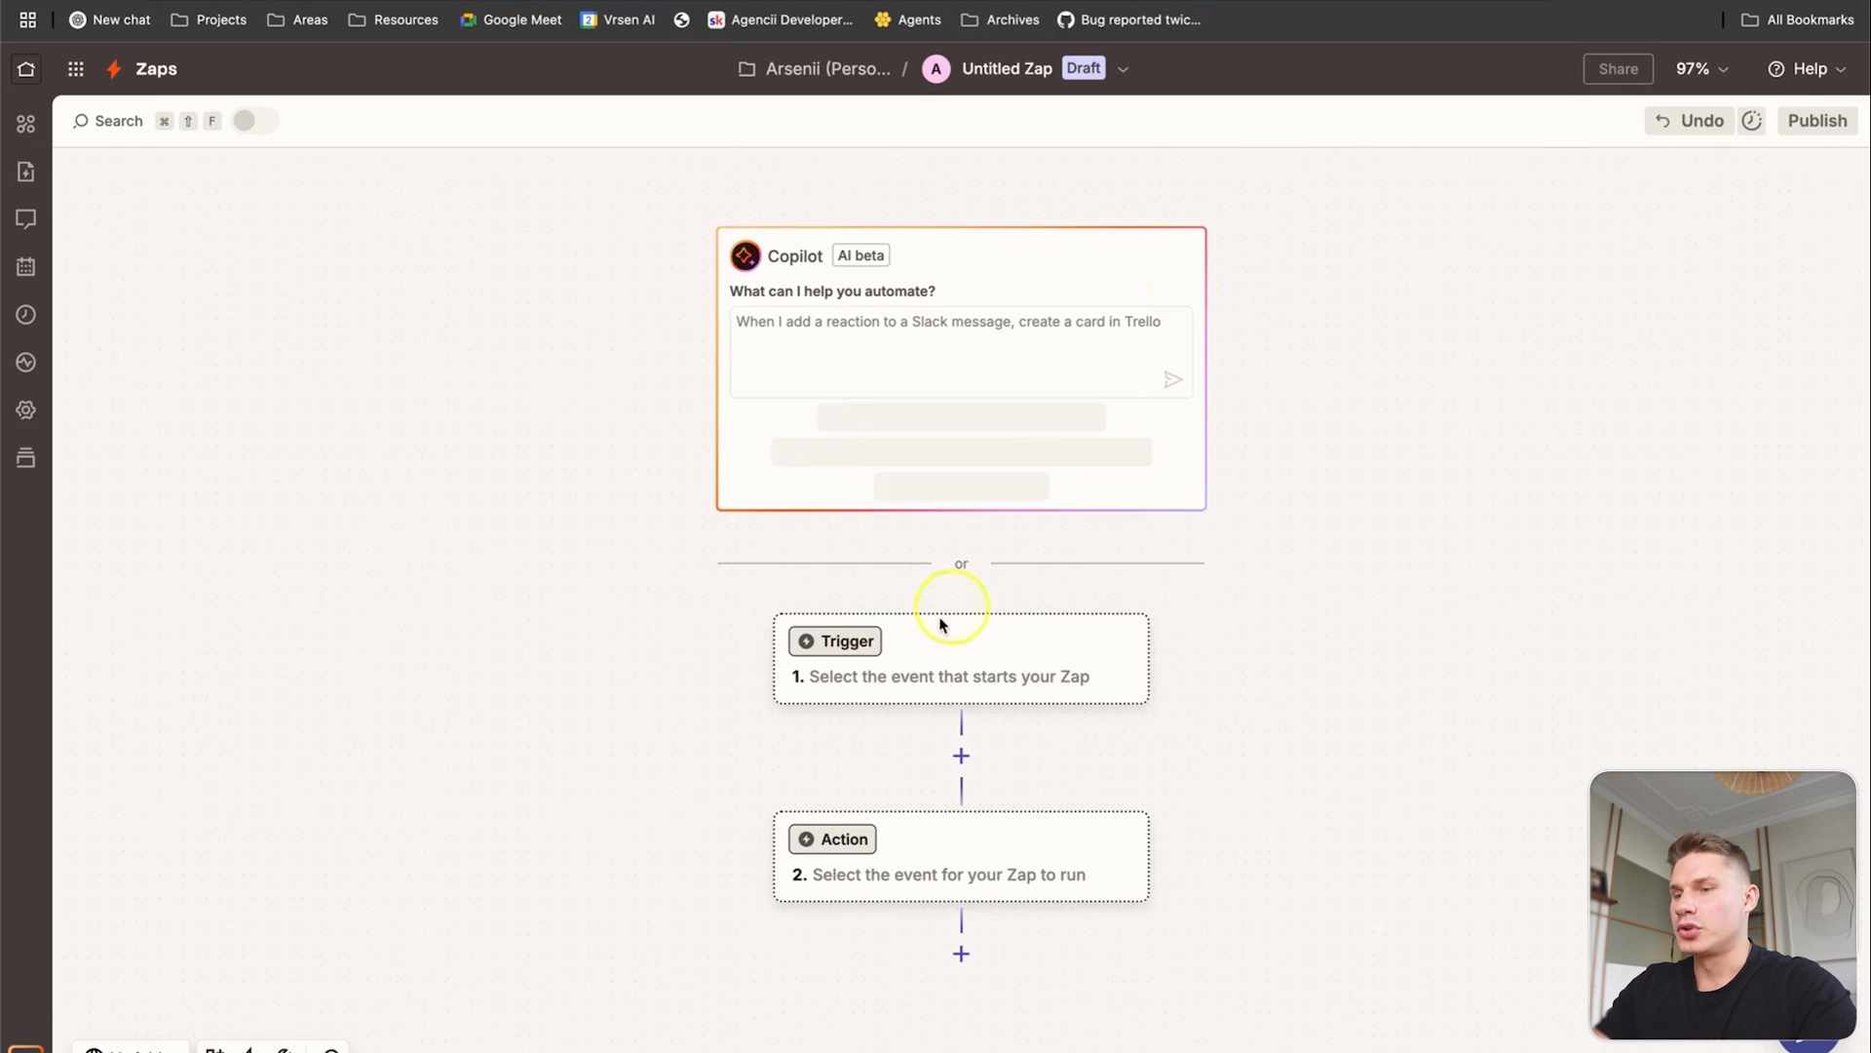
Add a Schedule by Zapier trigger for every day at 8:00 AM without weekends, then test it and continue with the selected record.
click(916, 655)
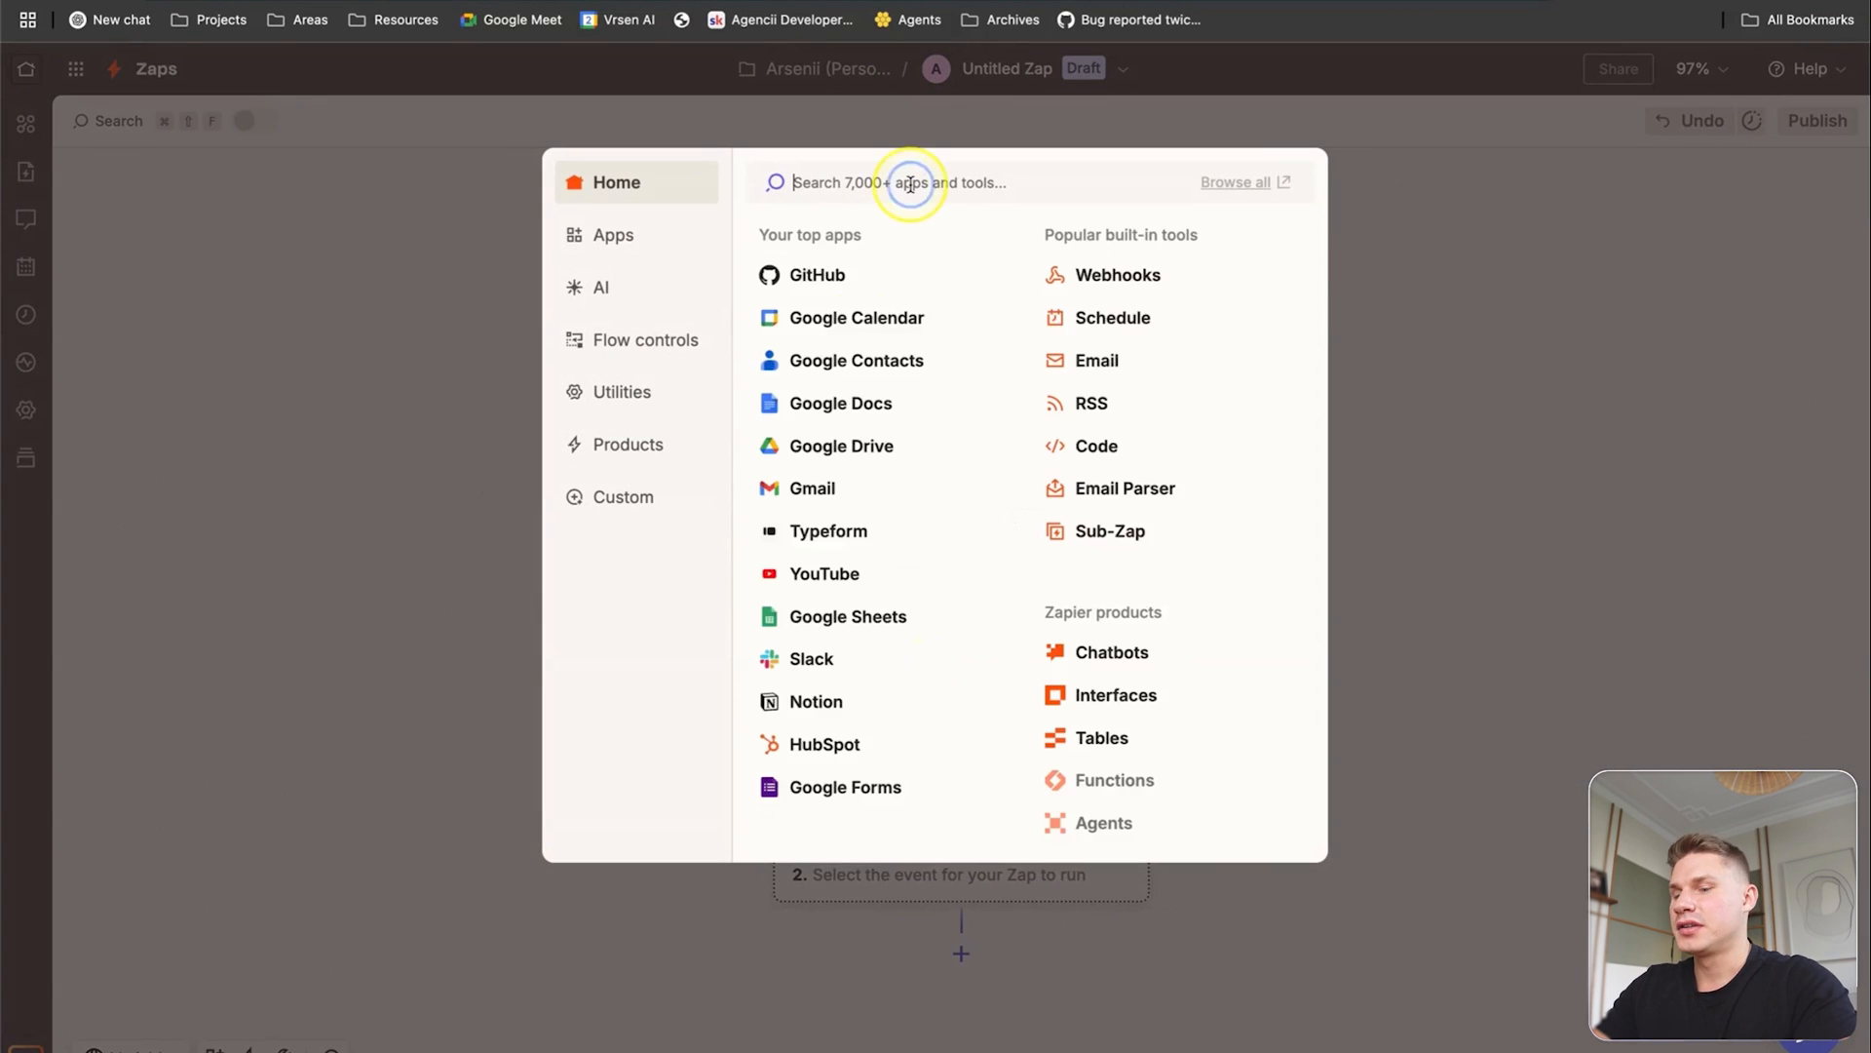
click(1120, 318)
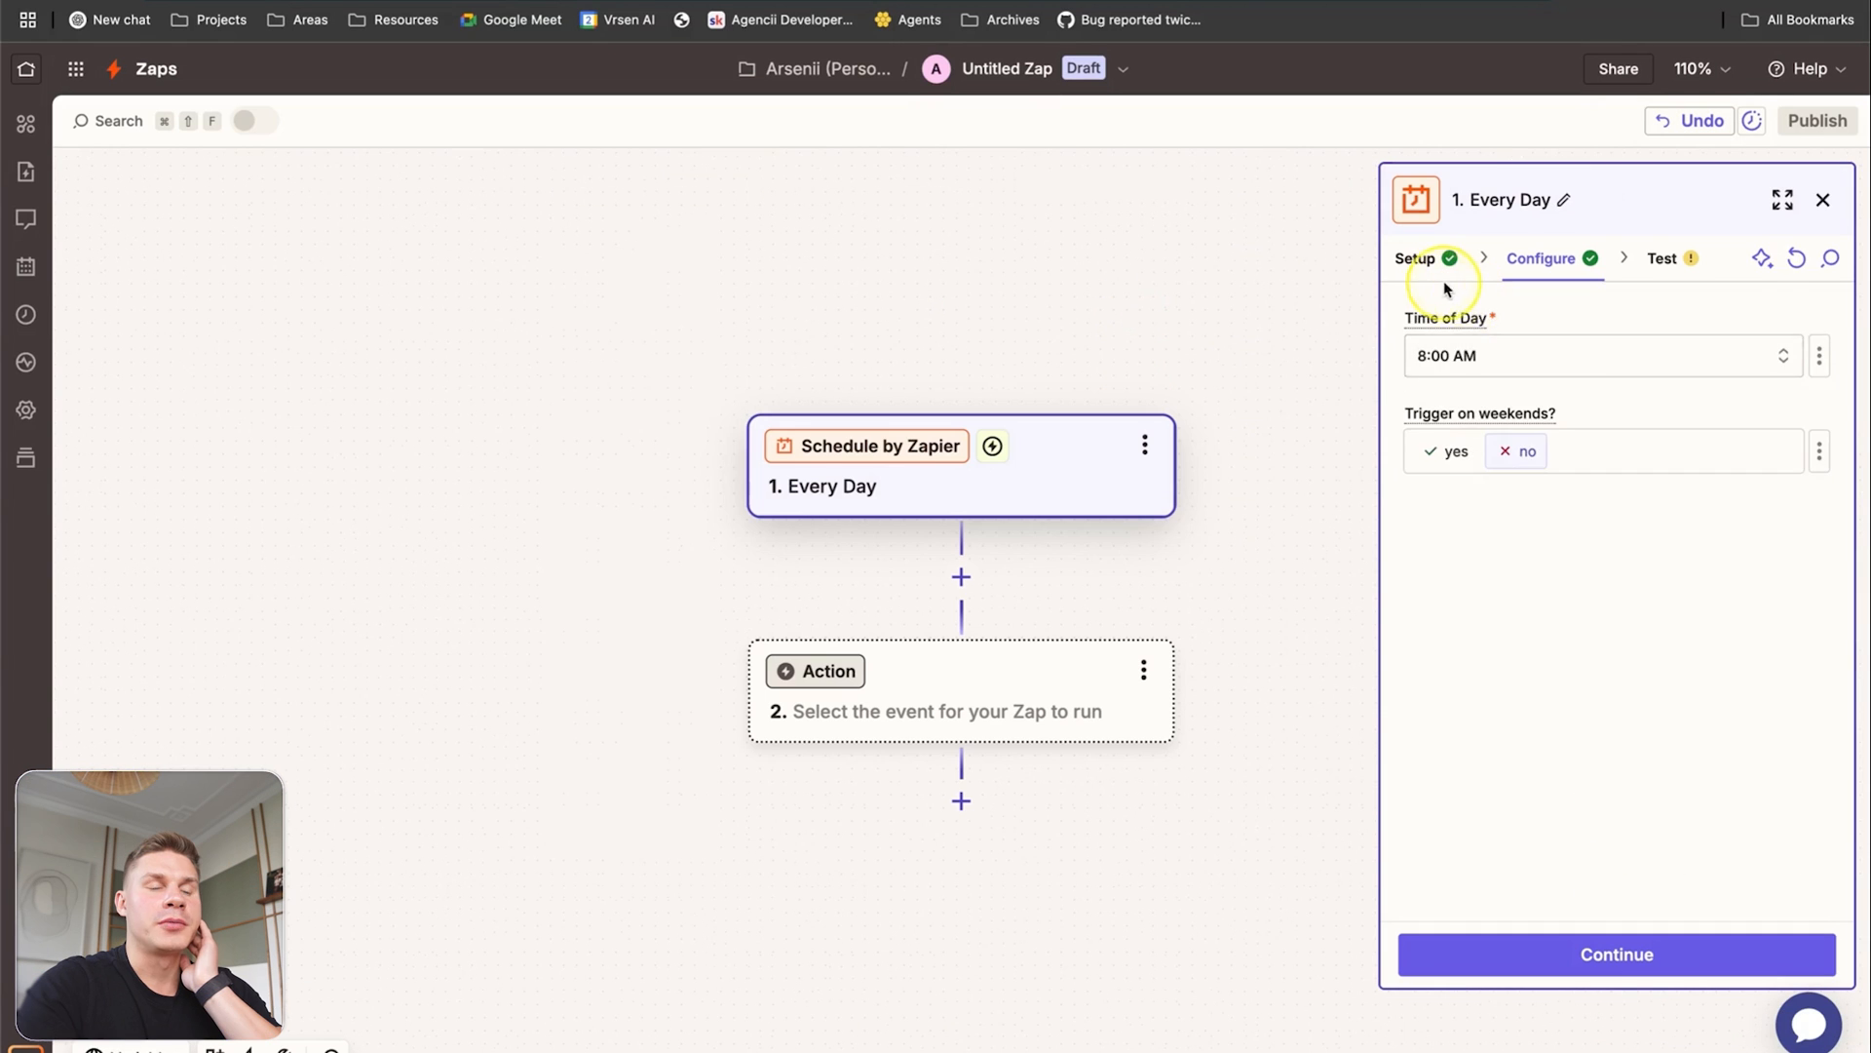
click(1444, 282)
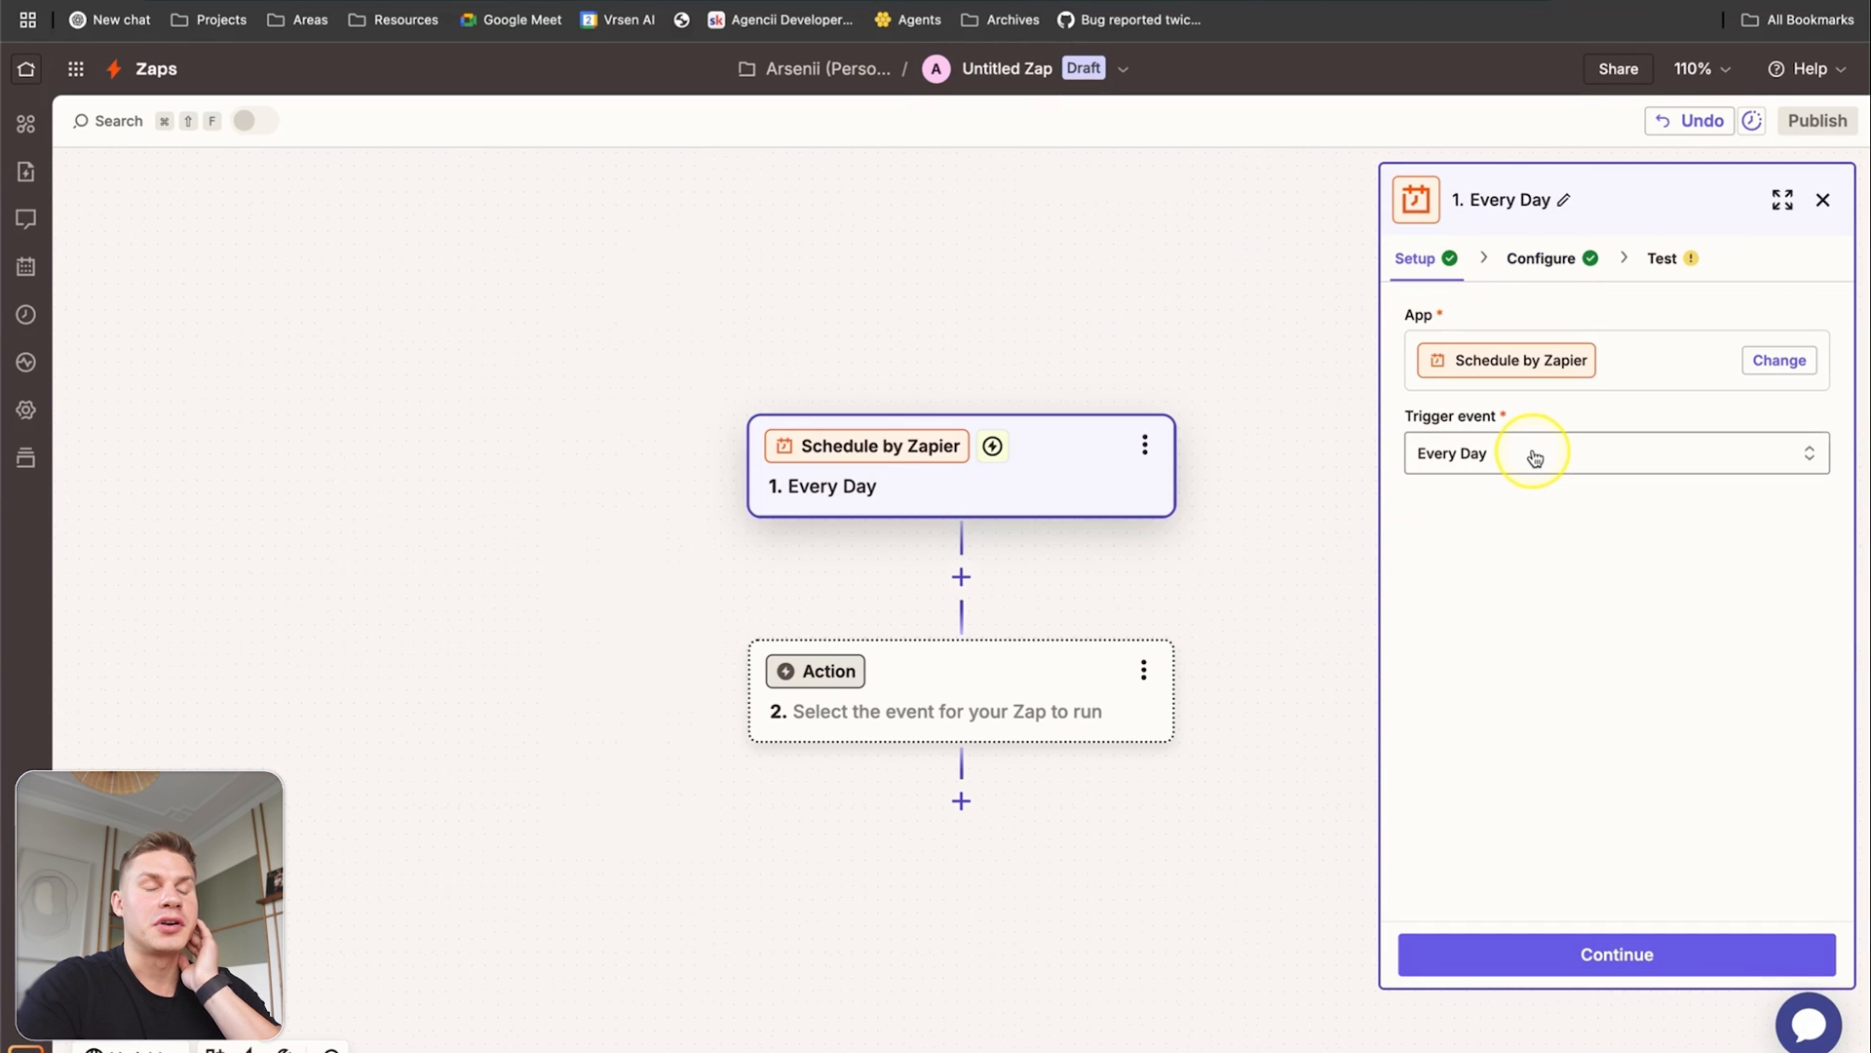
click(1541, 258)
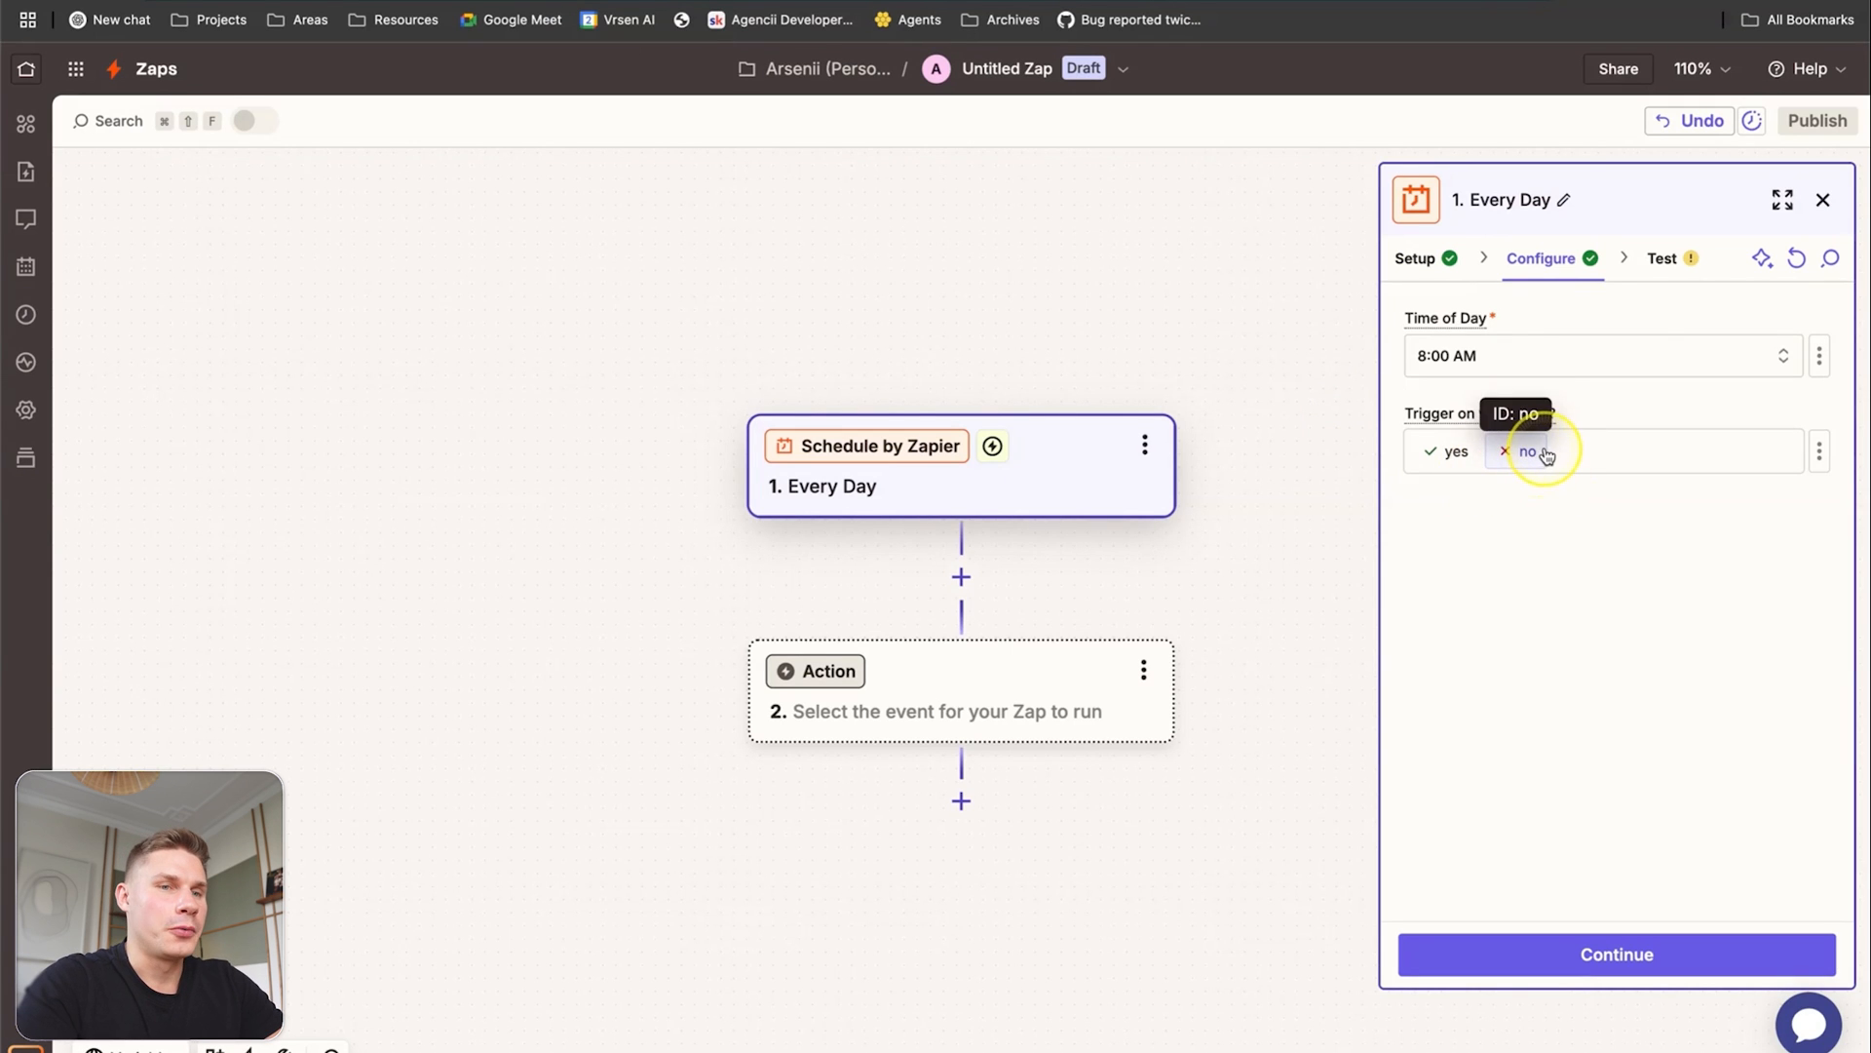
click(1669, 258)
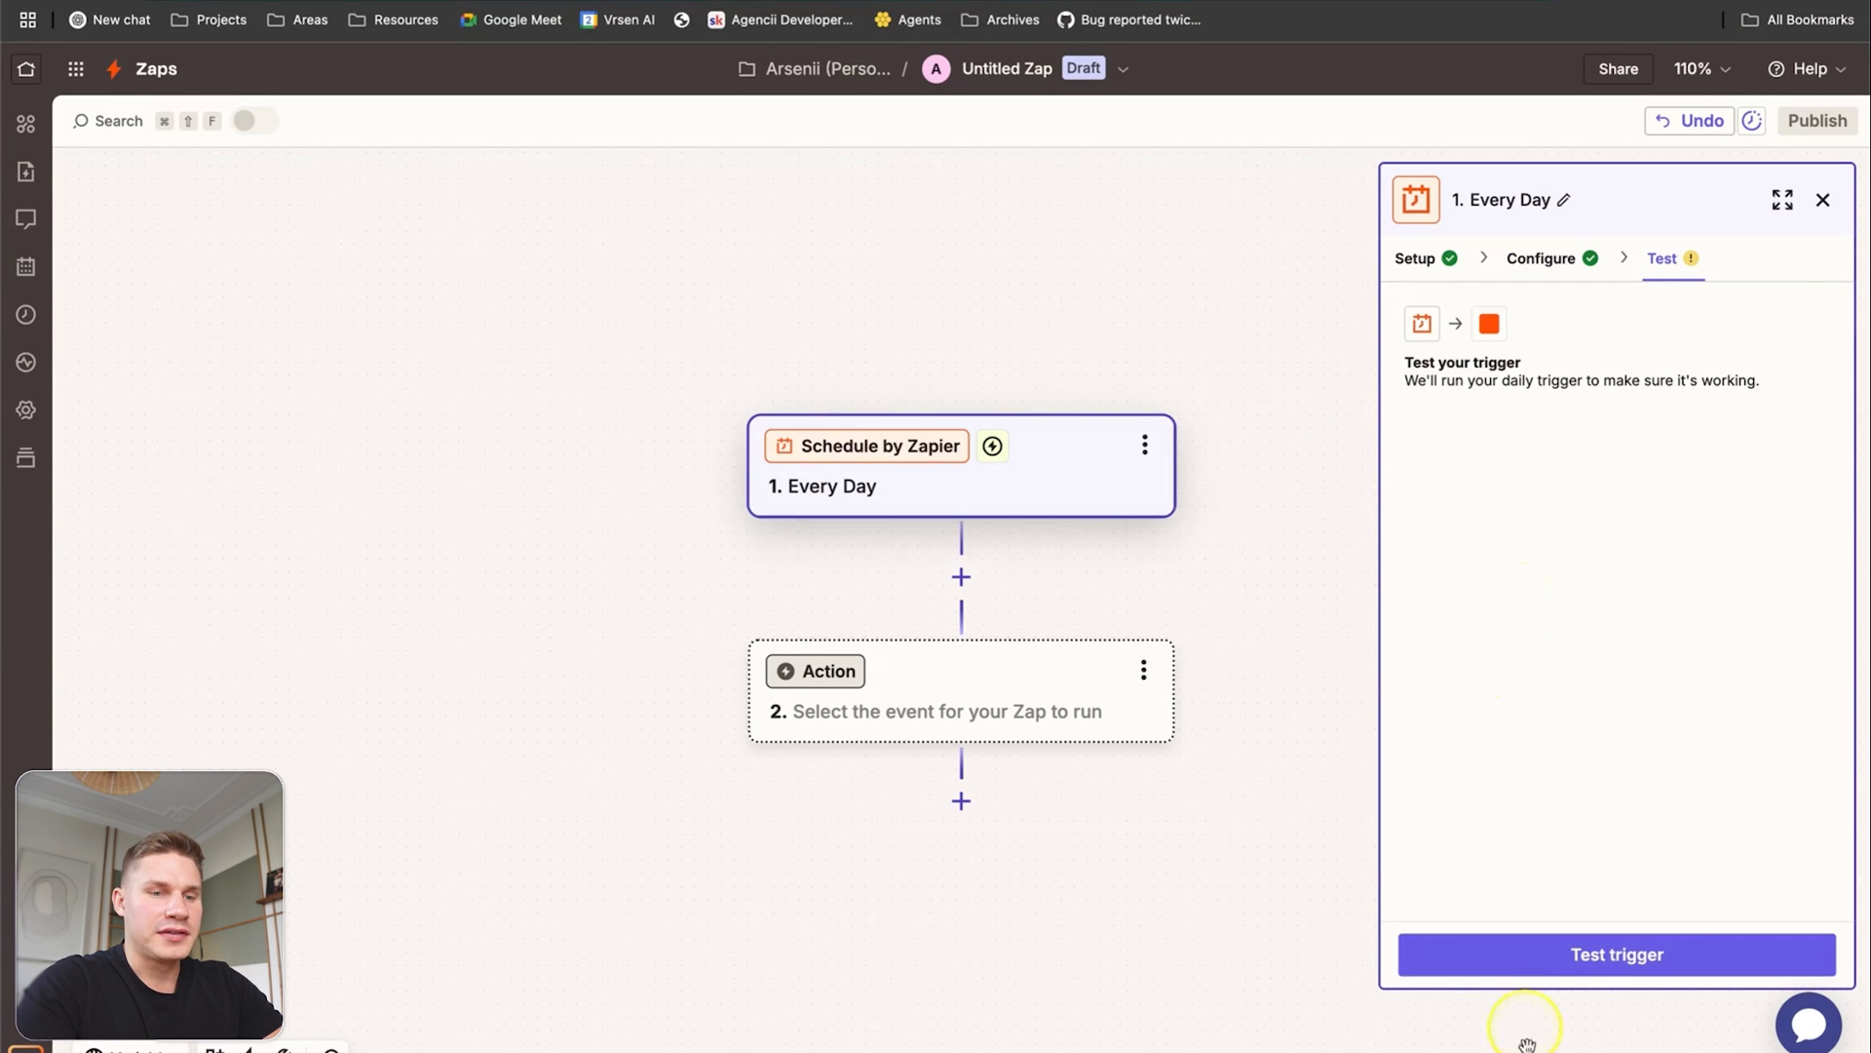
click(1587, 956)
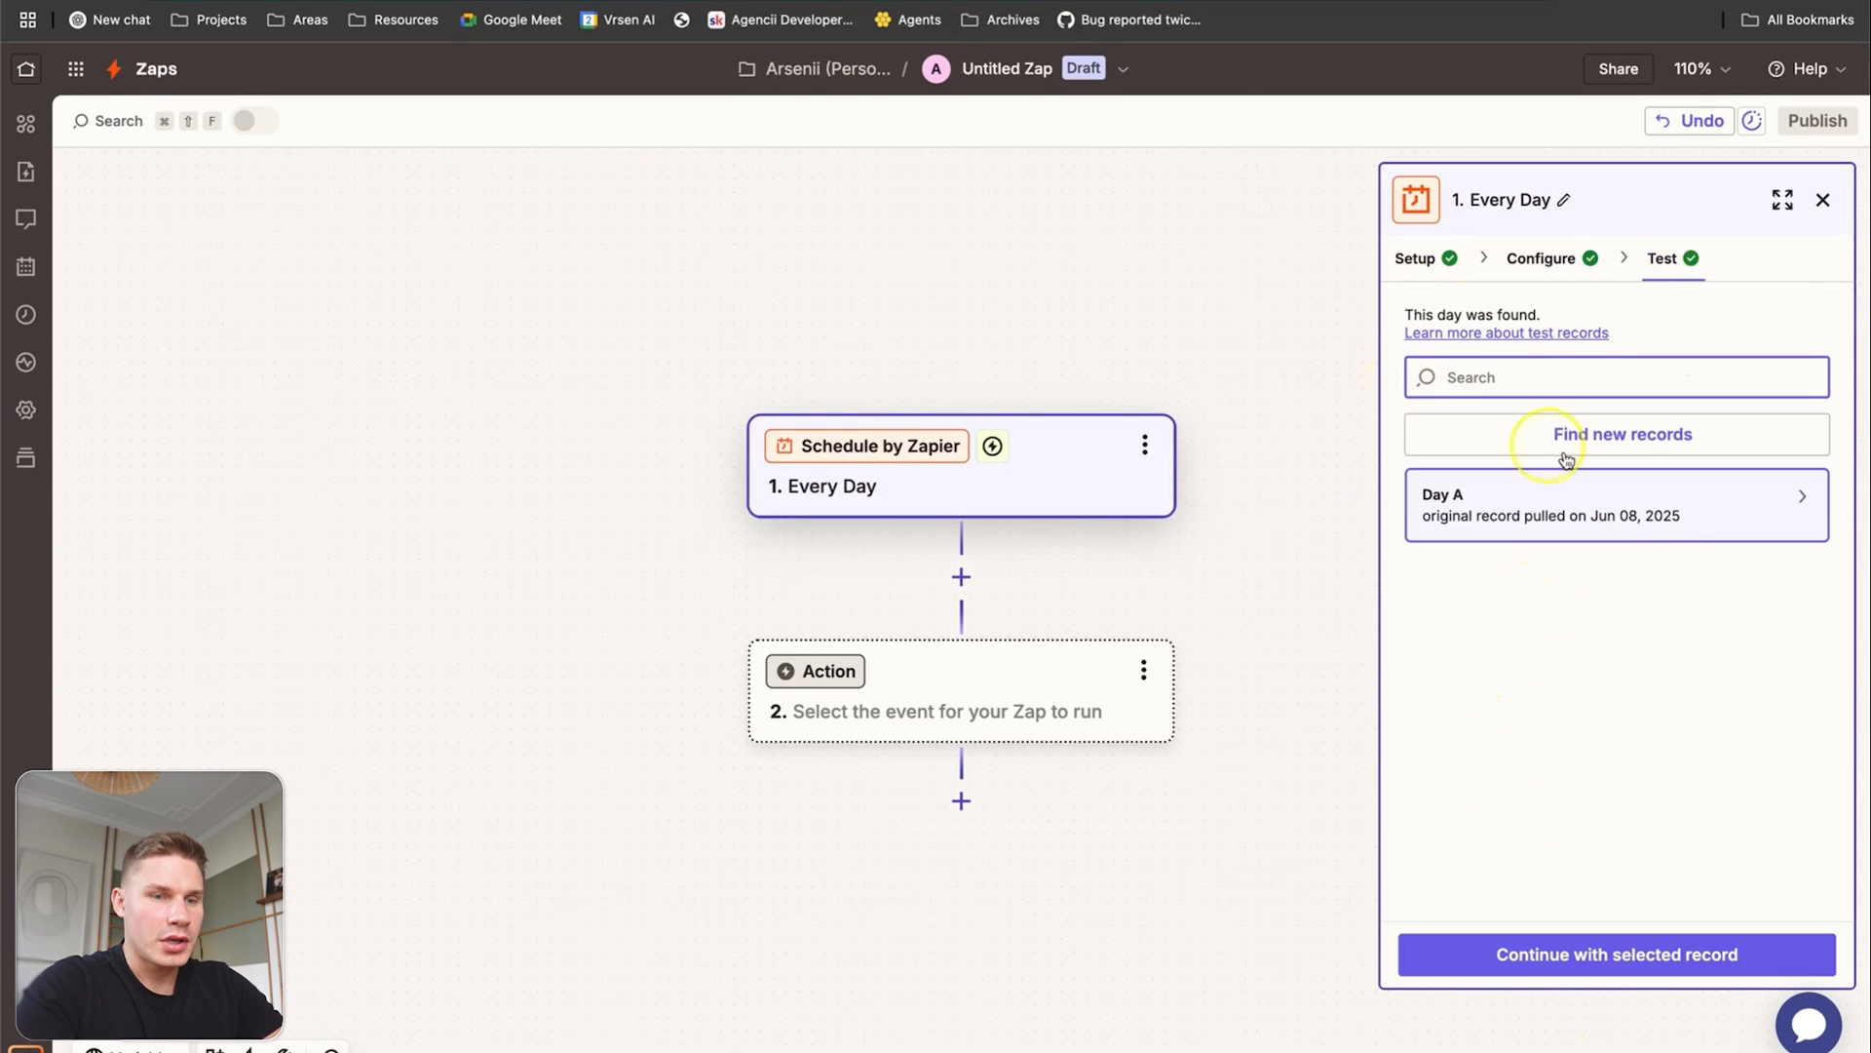
click(1546, 954)
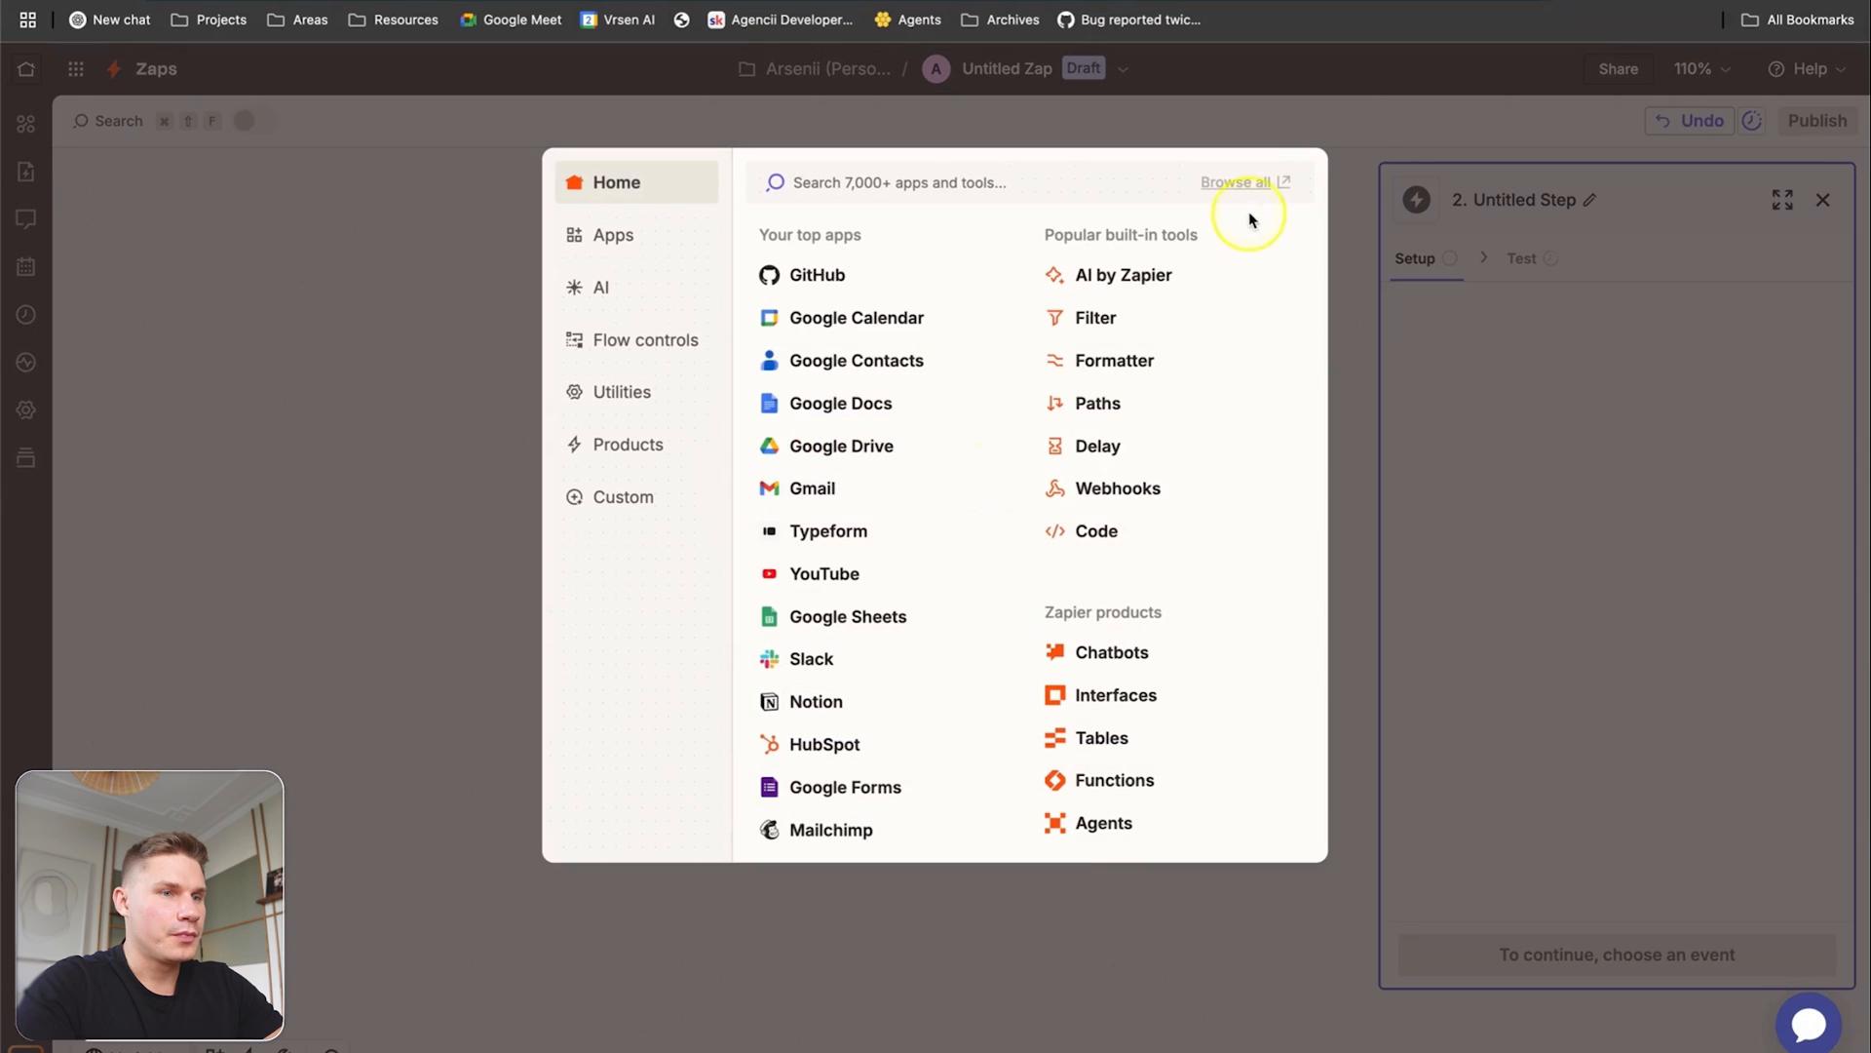
Find Agencii (staging) by searching for "agencii" and set it as the Zap's action with the Prompt event.
click(1348, 156)
click(878, 681)
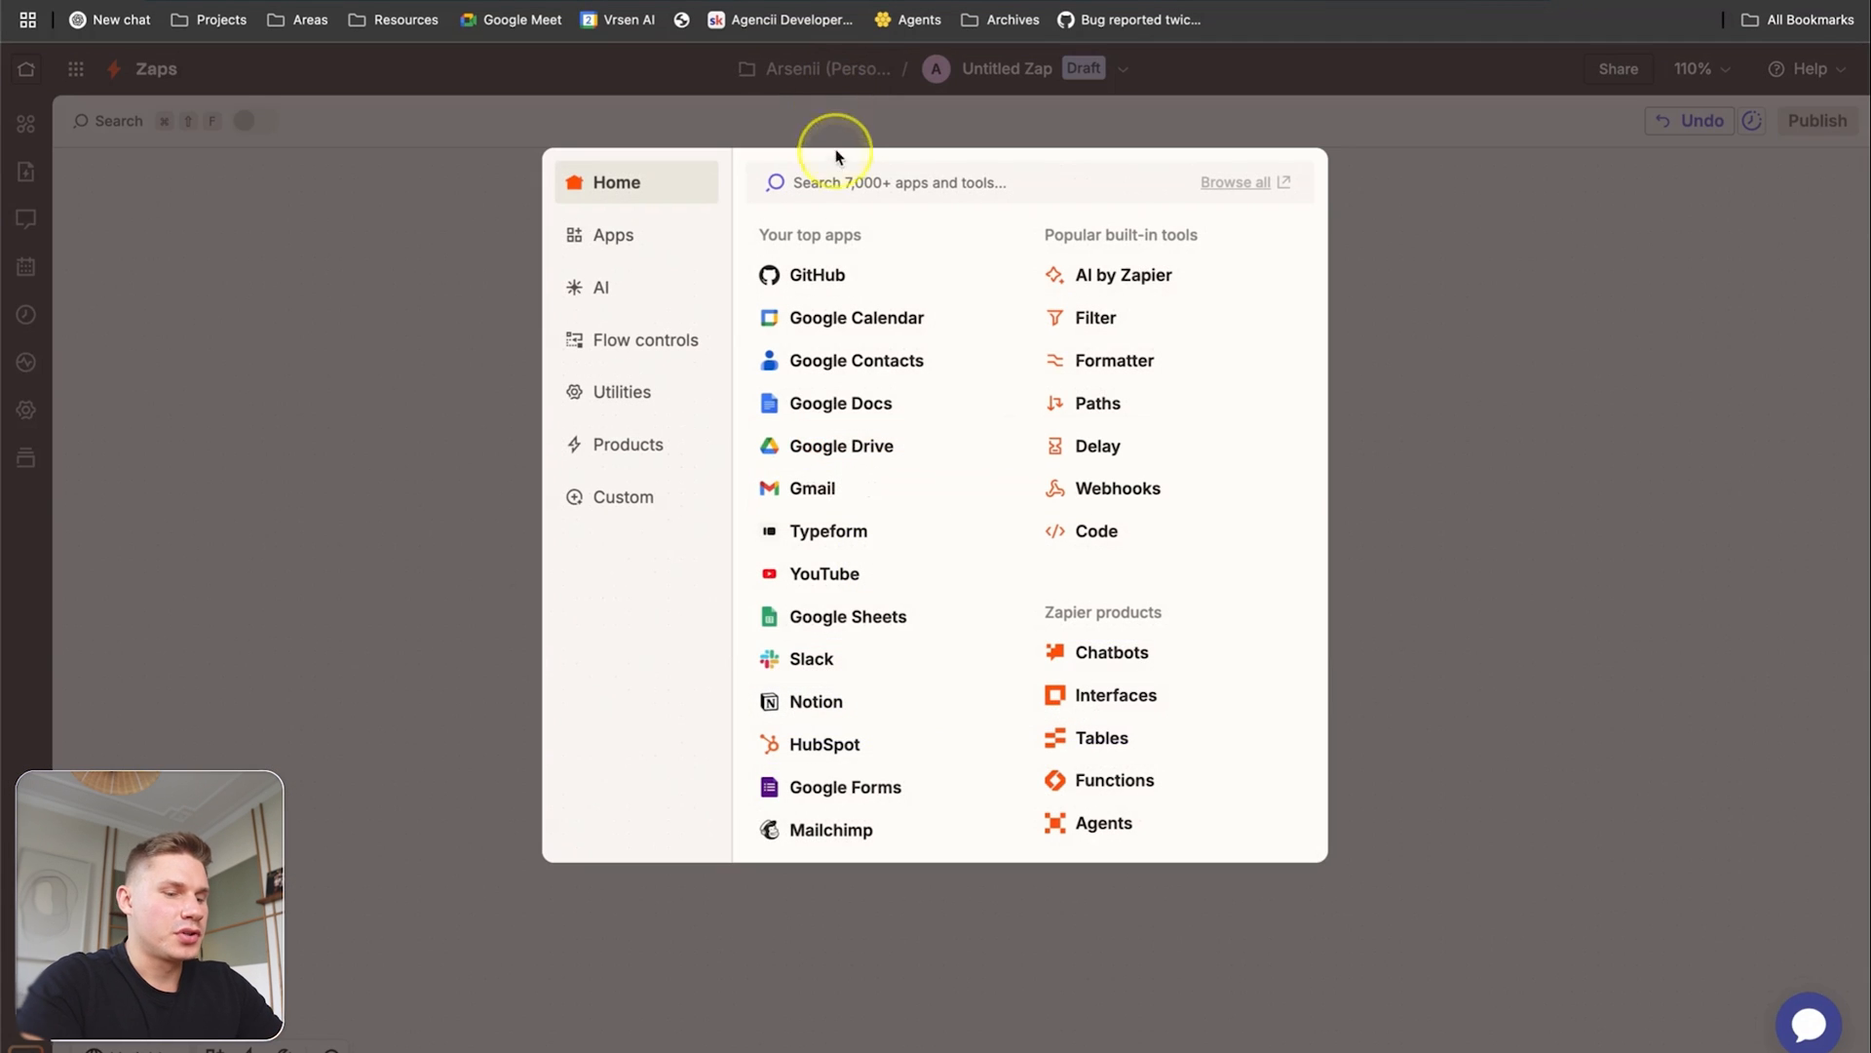
click(835, 175)
text(agend)
text(ii)
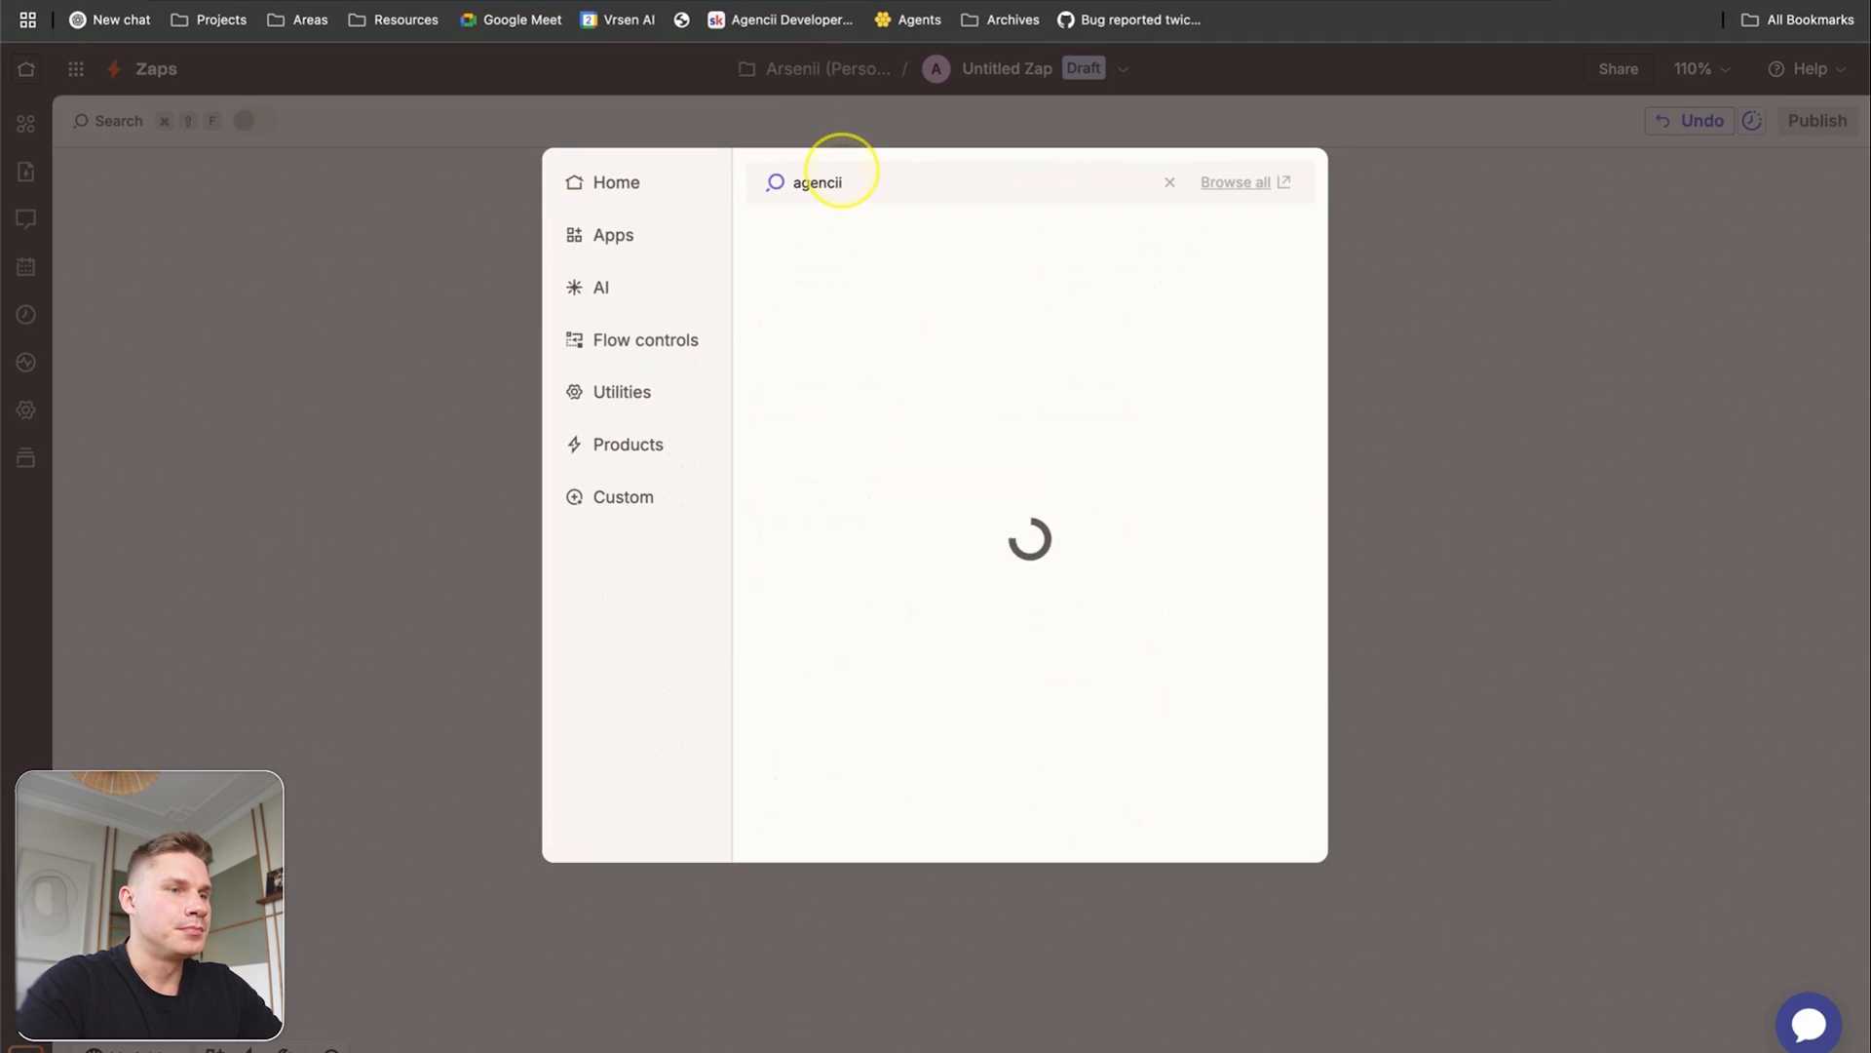
click(836, 275)
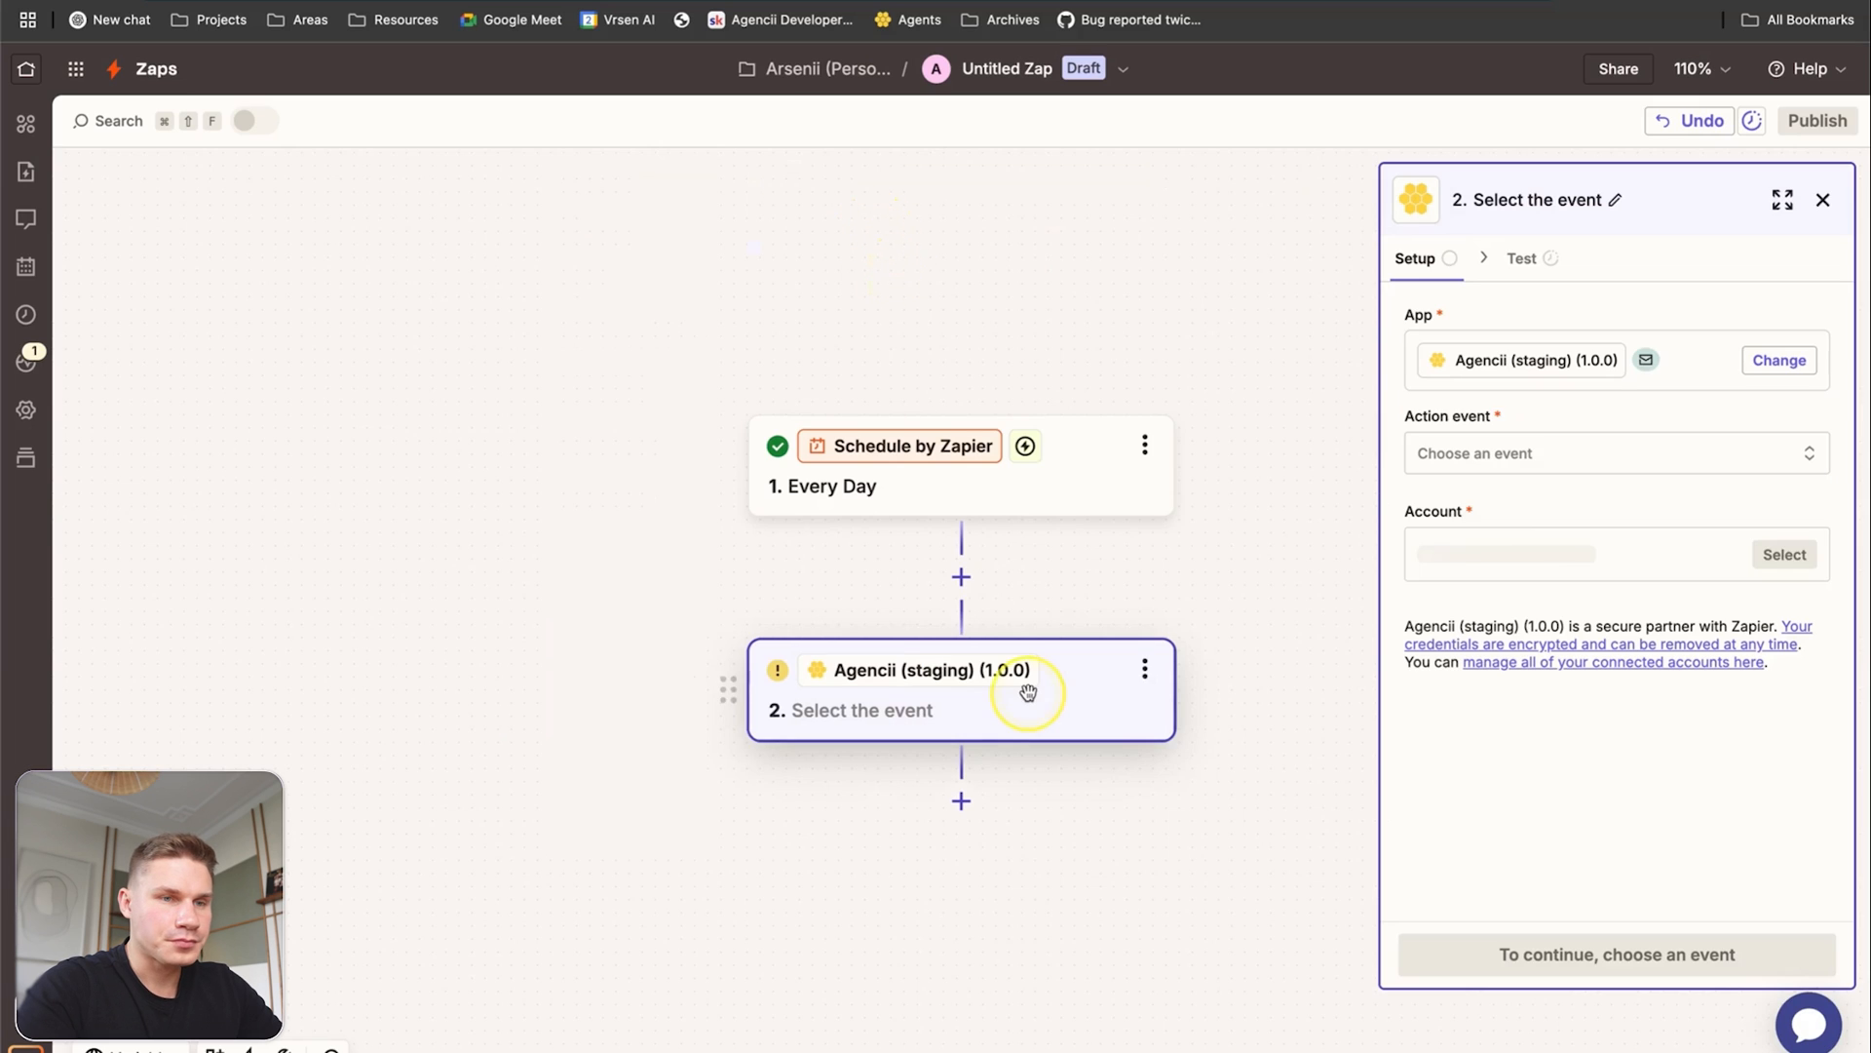
click(1513, 461)
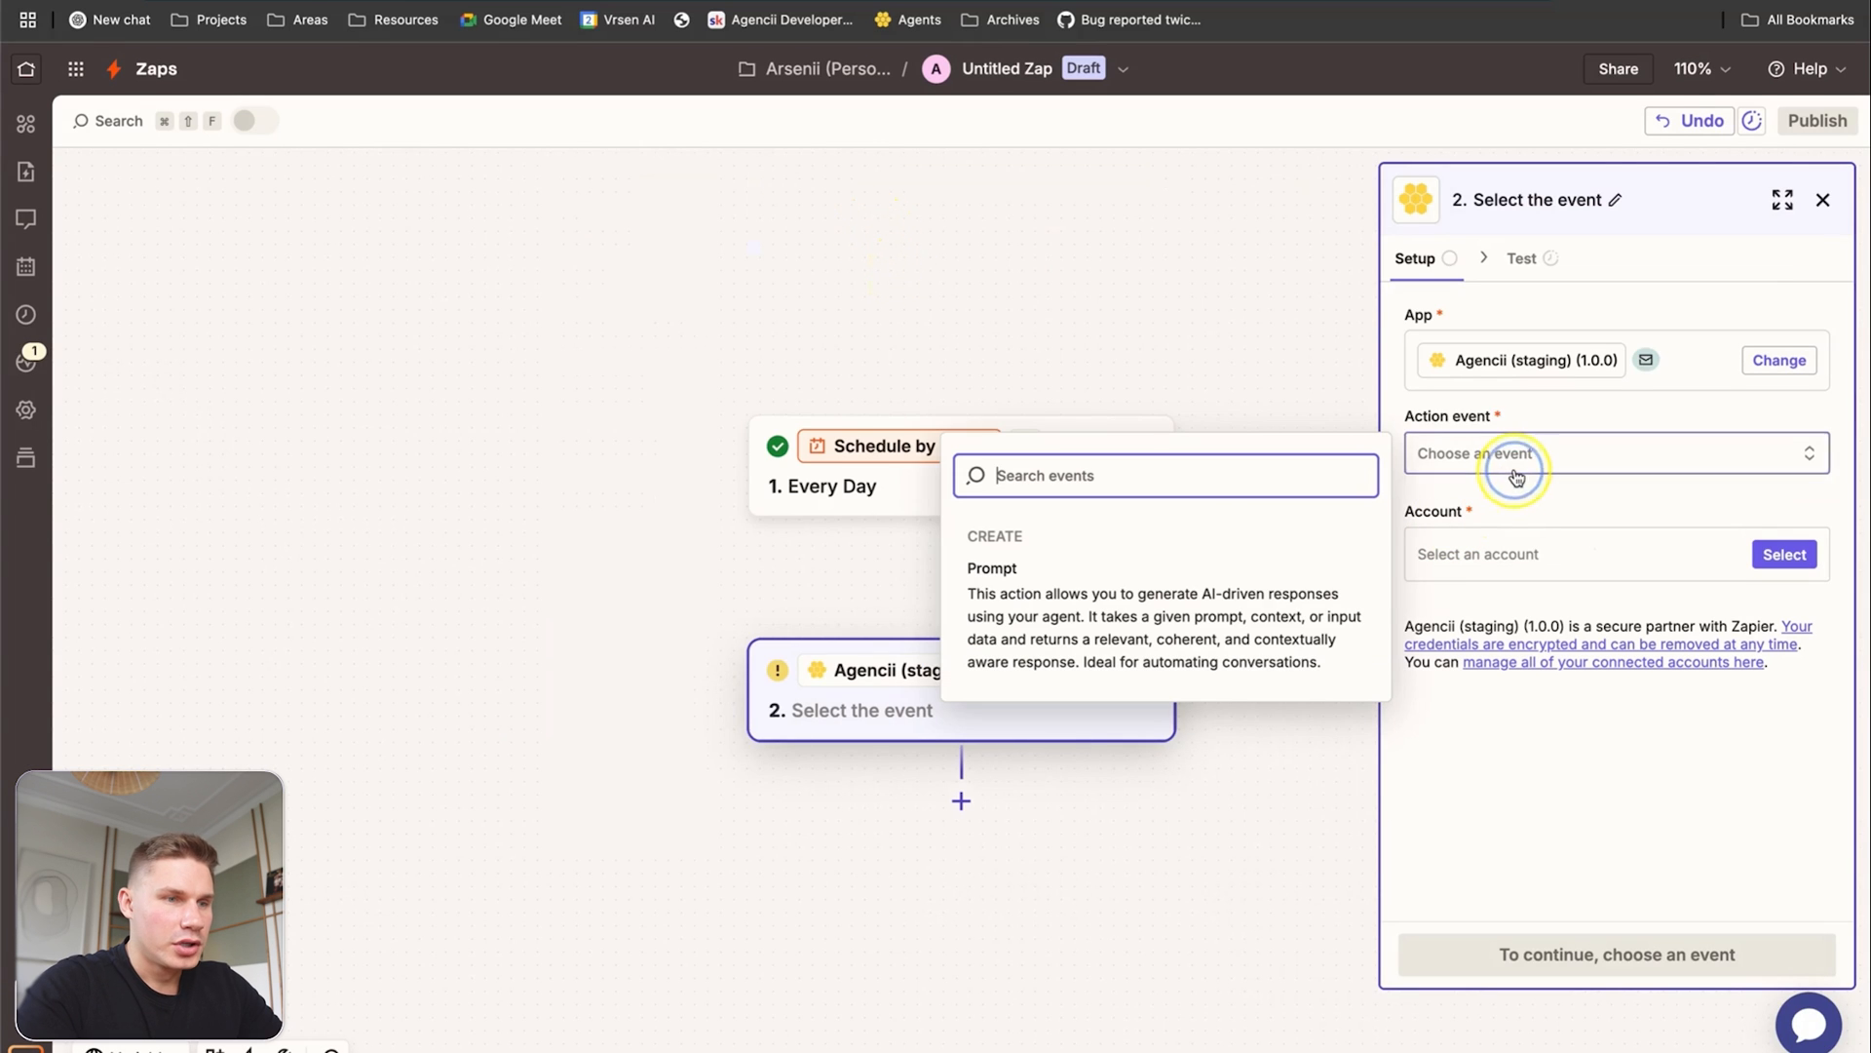
click(1097, 629)
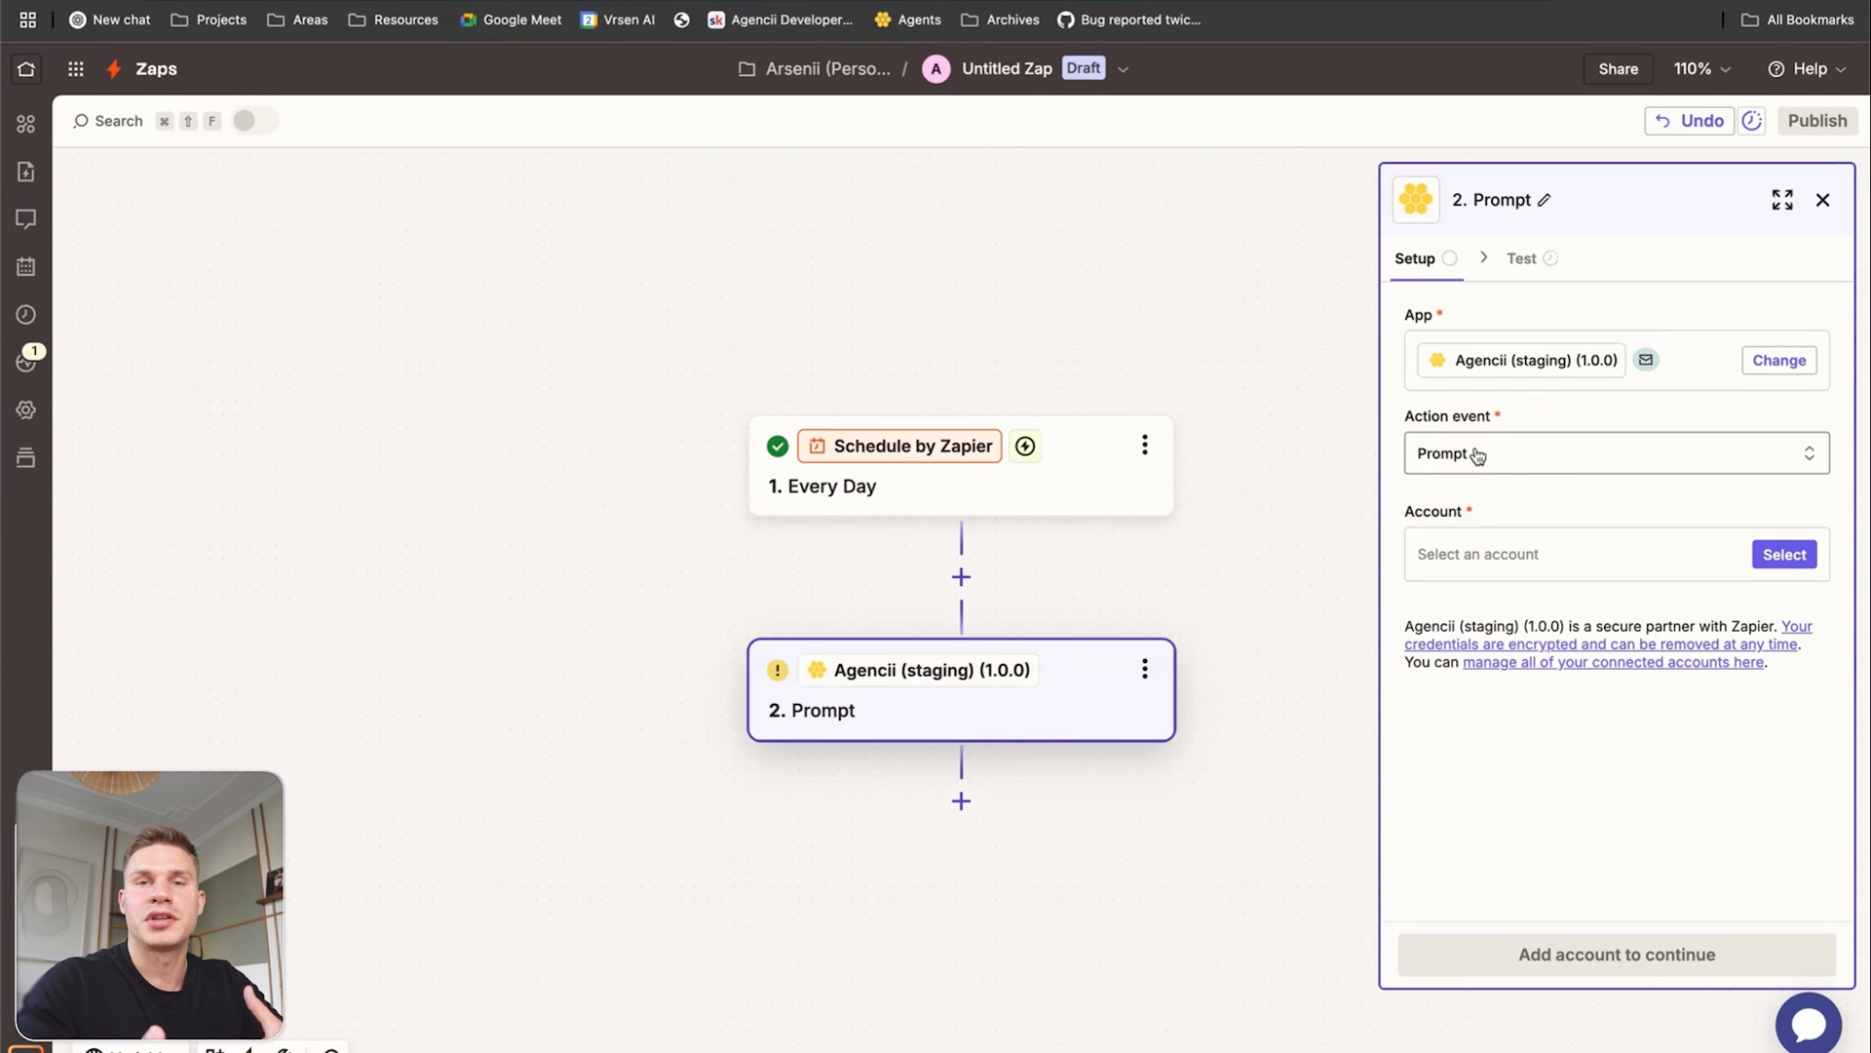
Connect a new Agencii account to the Prompt action with the API key copied from the Agencii integration page.
click(1481, 549)
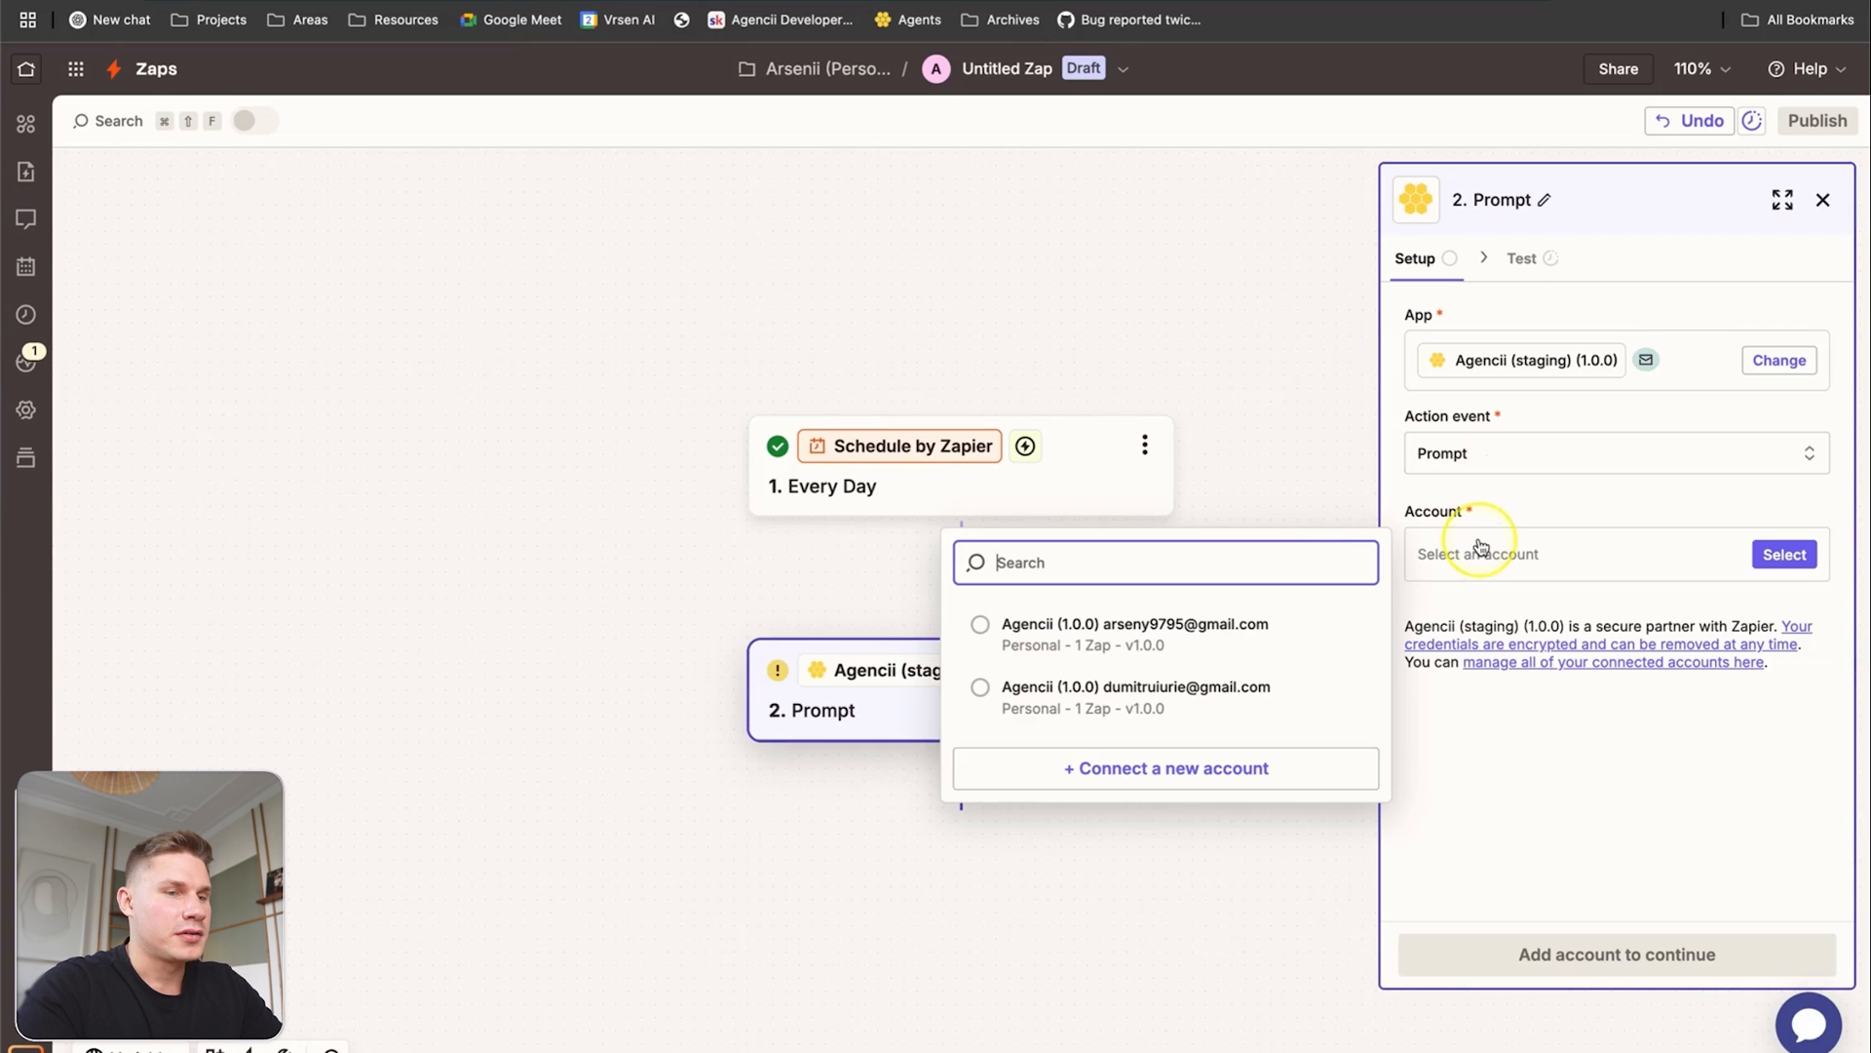
click(1188, 775)
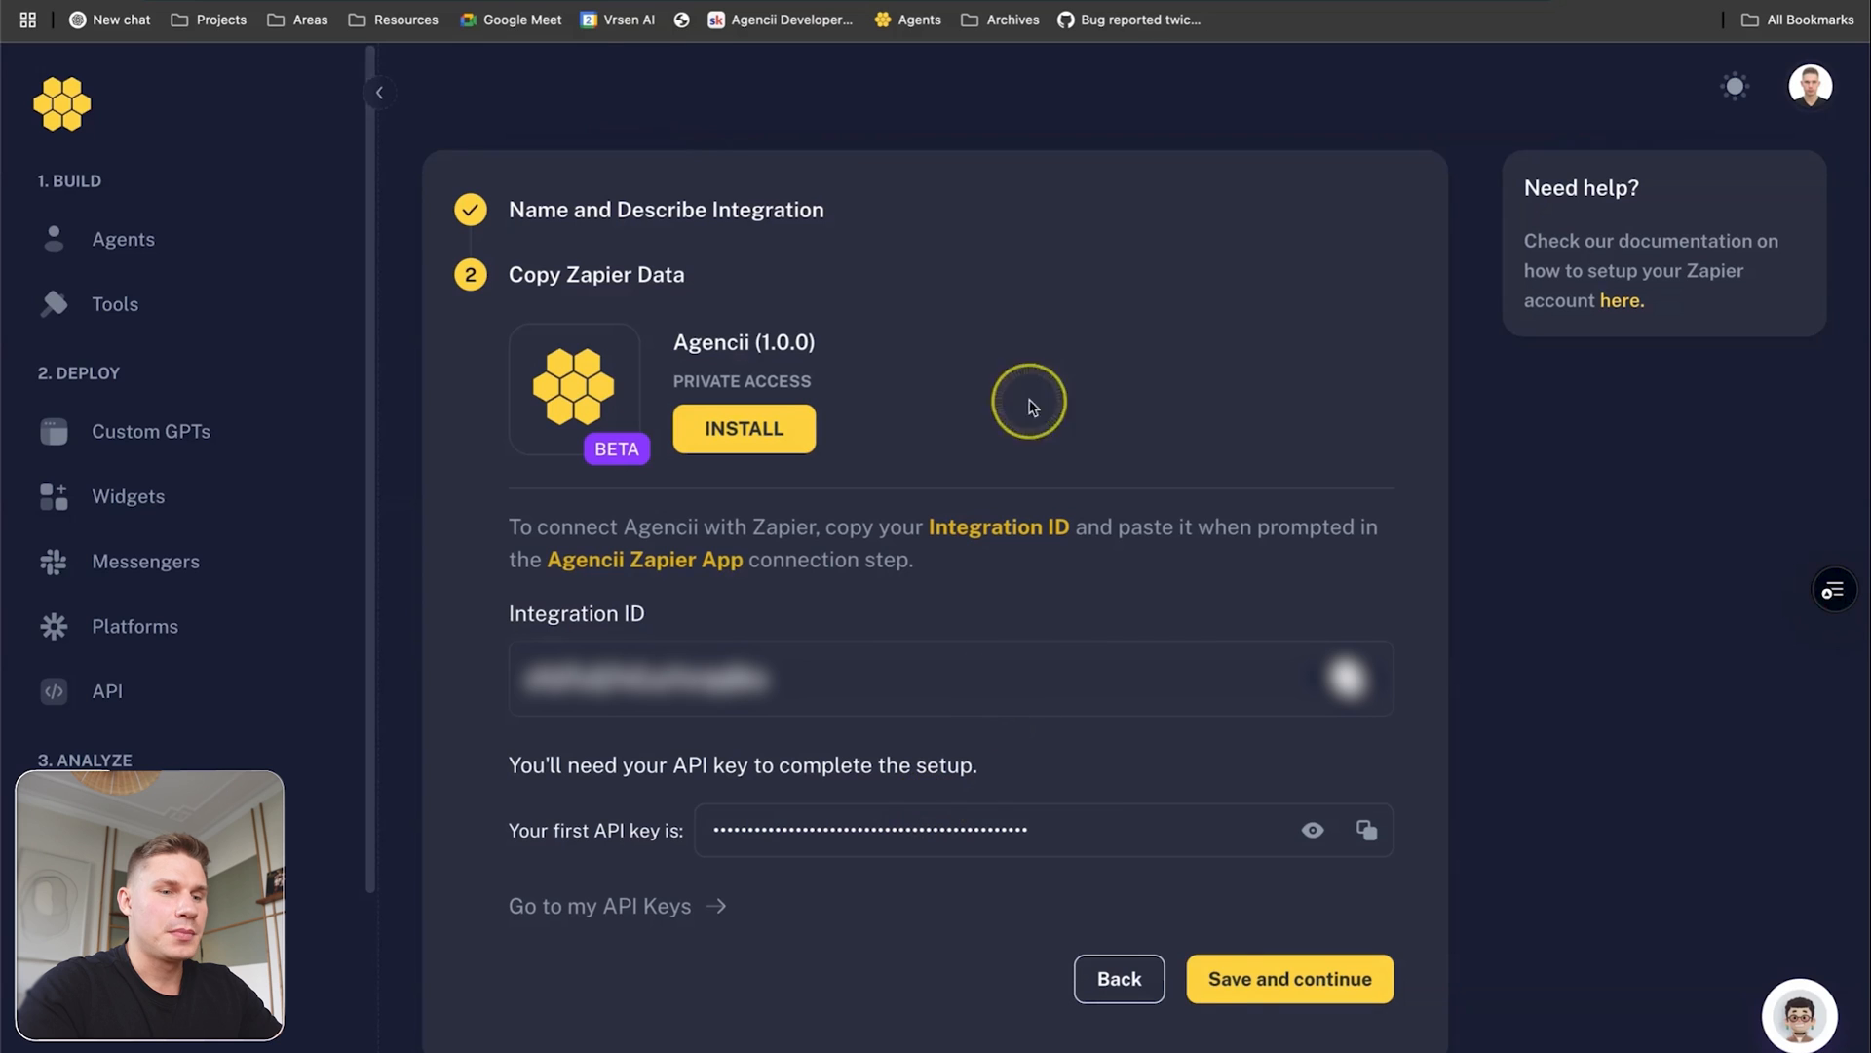
click(1368, 832)
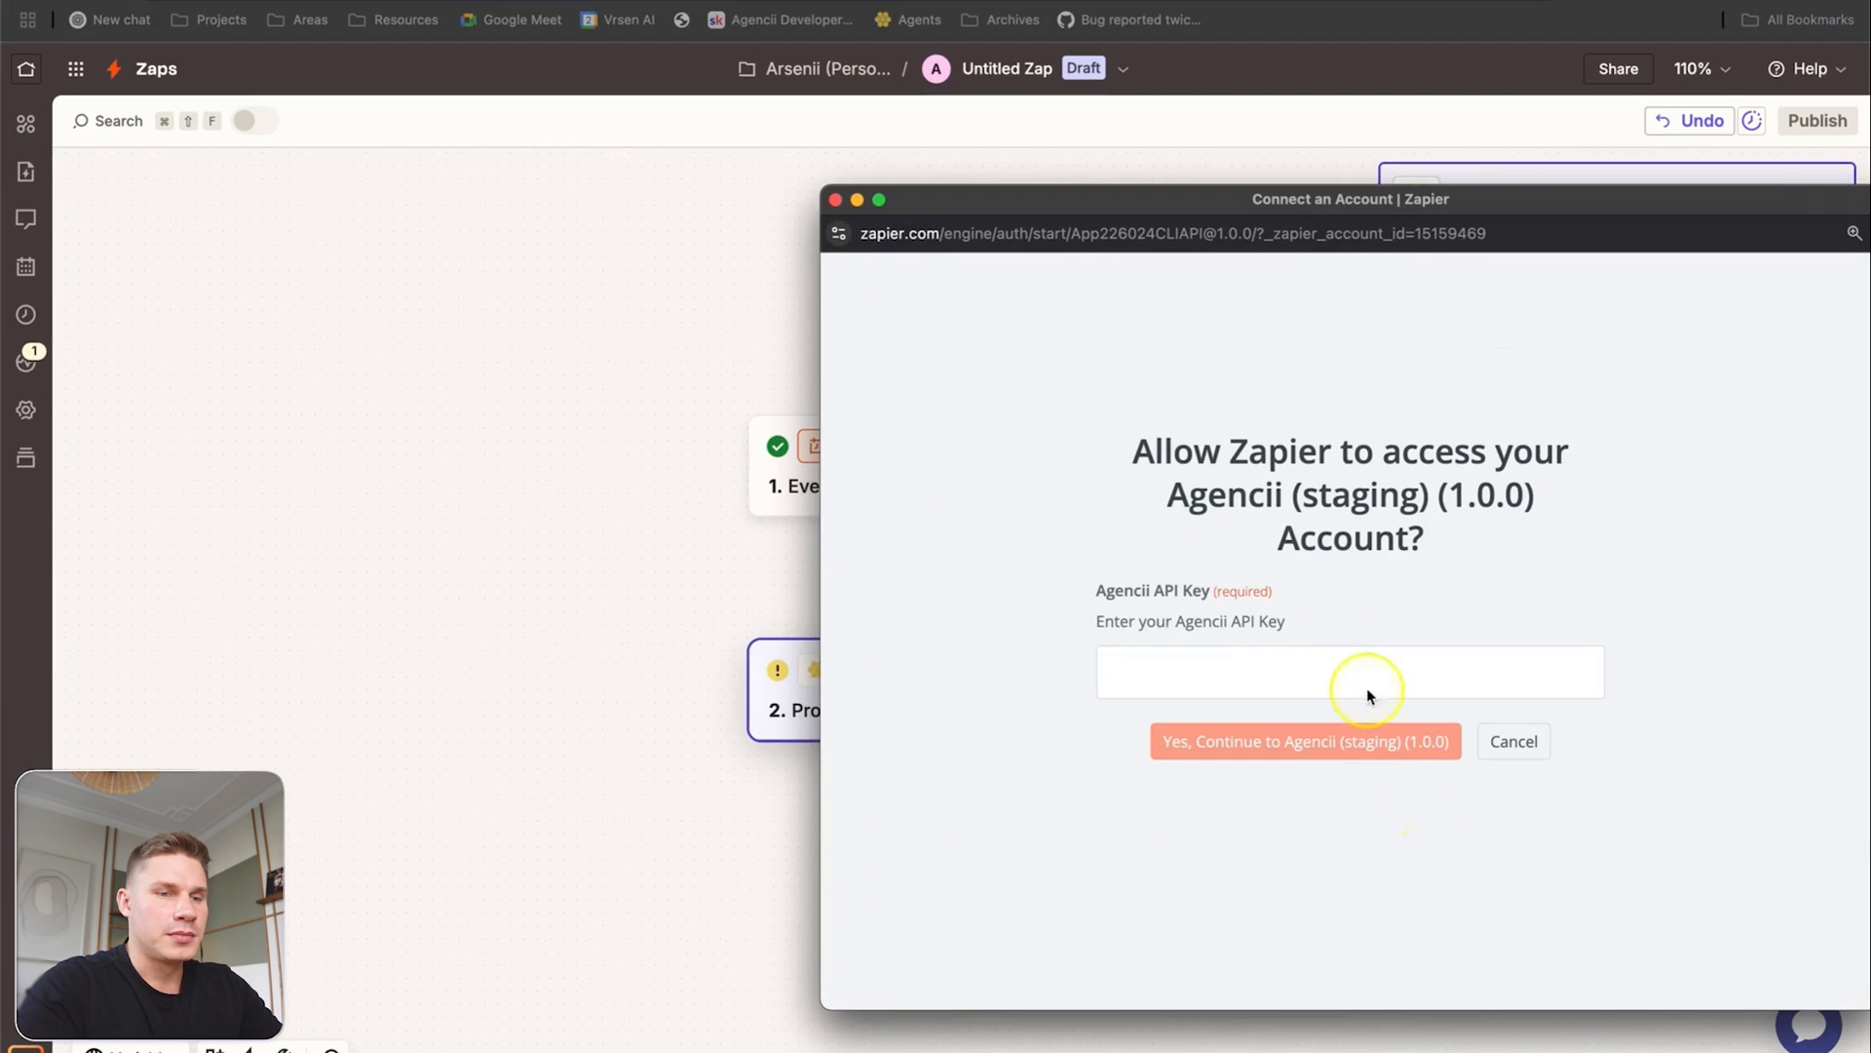
key(super+v)
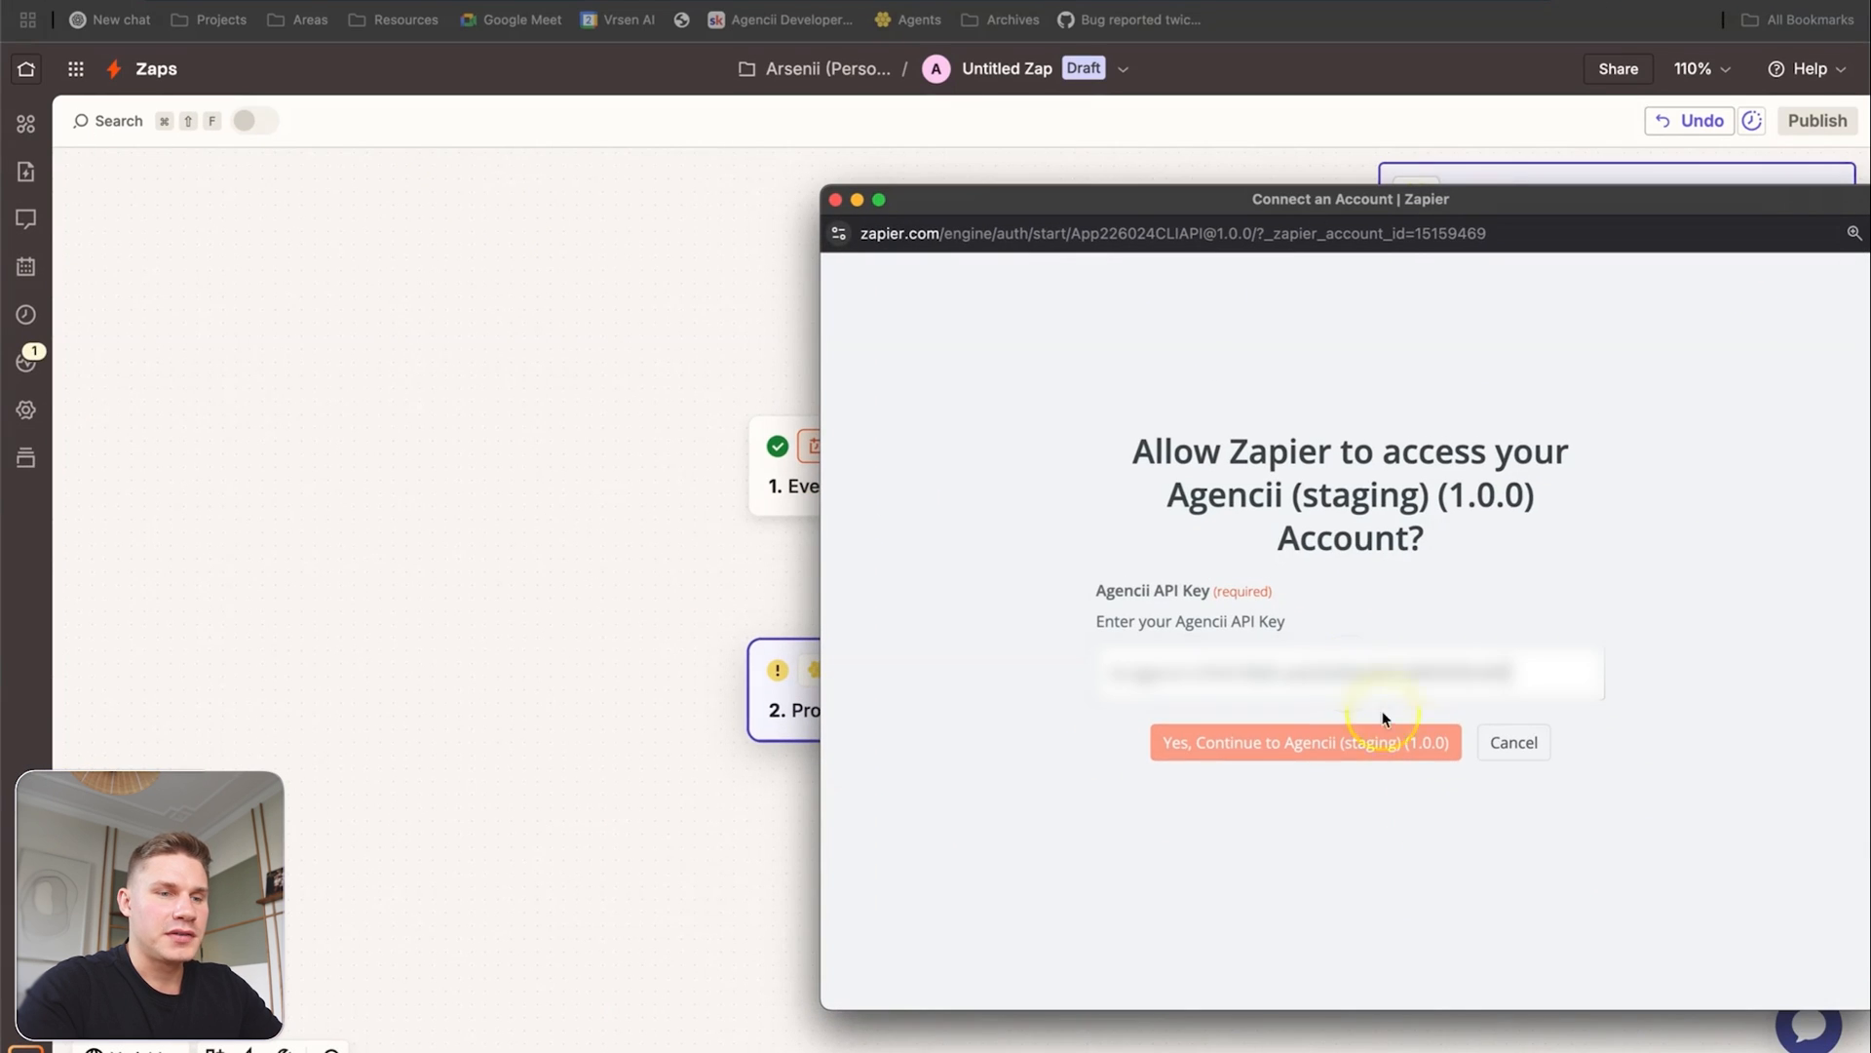
click(1333, 752)
click(1527, 968)
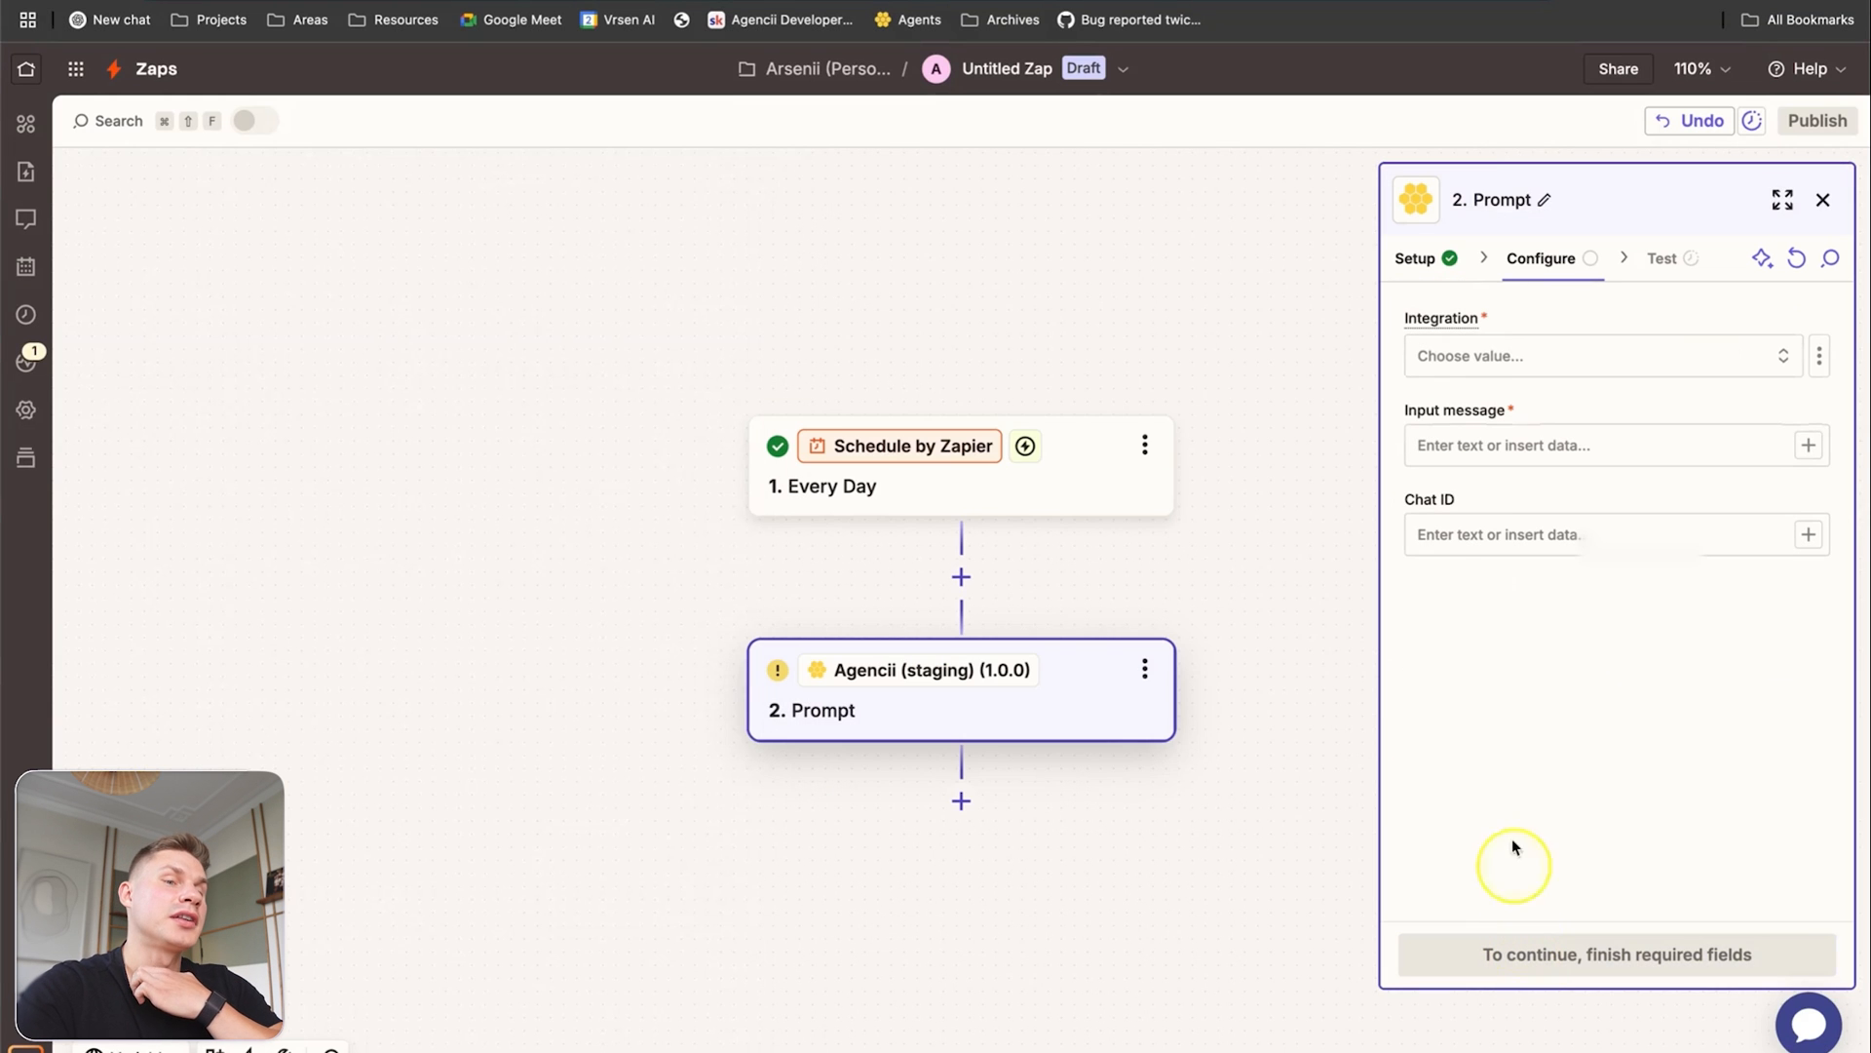
Configure the prompt with the YouTube Strategy Agent integration and a message to fetch 20 following-timeline tweets and yesterday's newsletters and summarize significant AI news.
click(1512, 357)
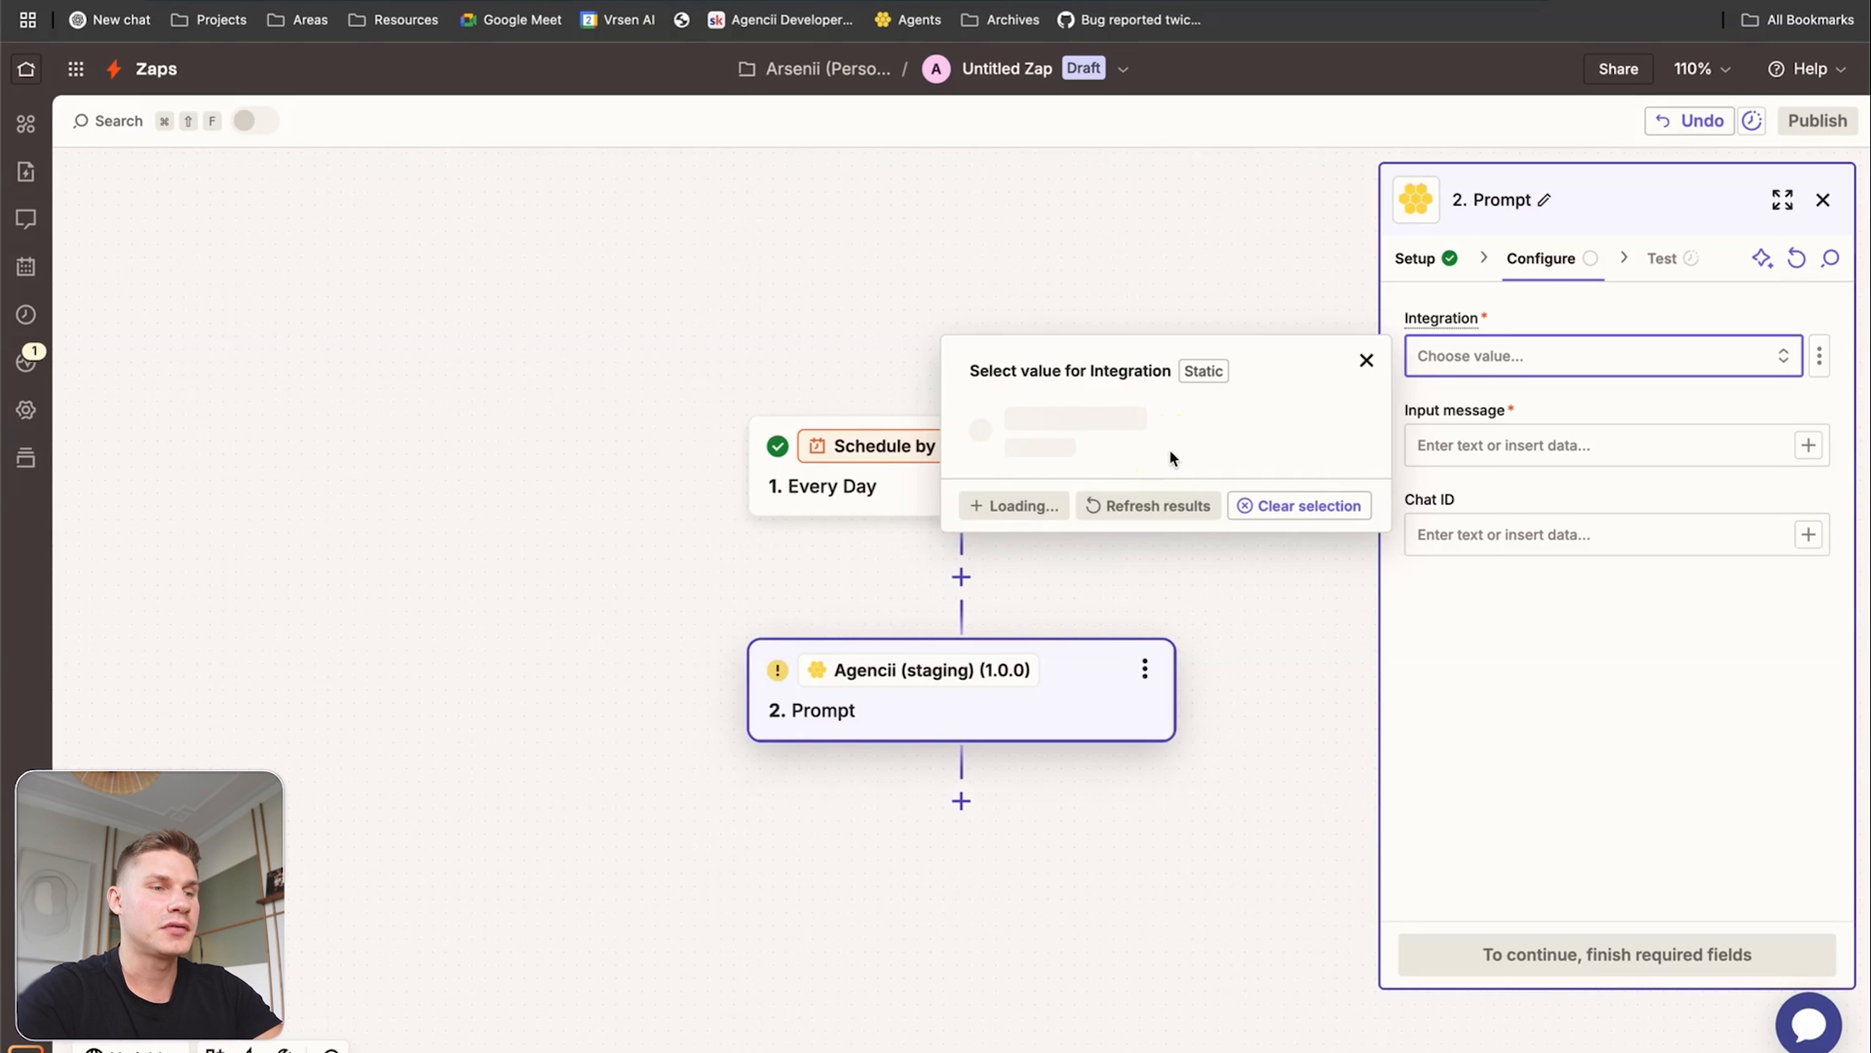
click(1121, 413)
click(1507, 450)
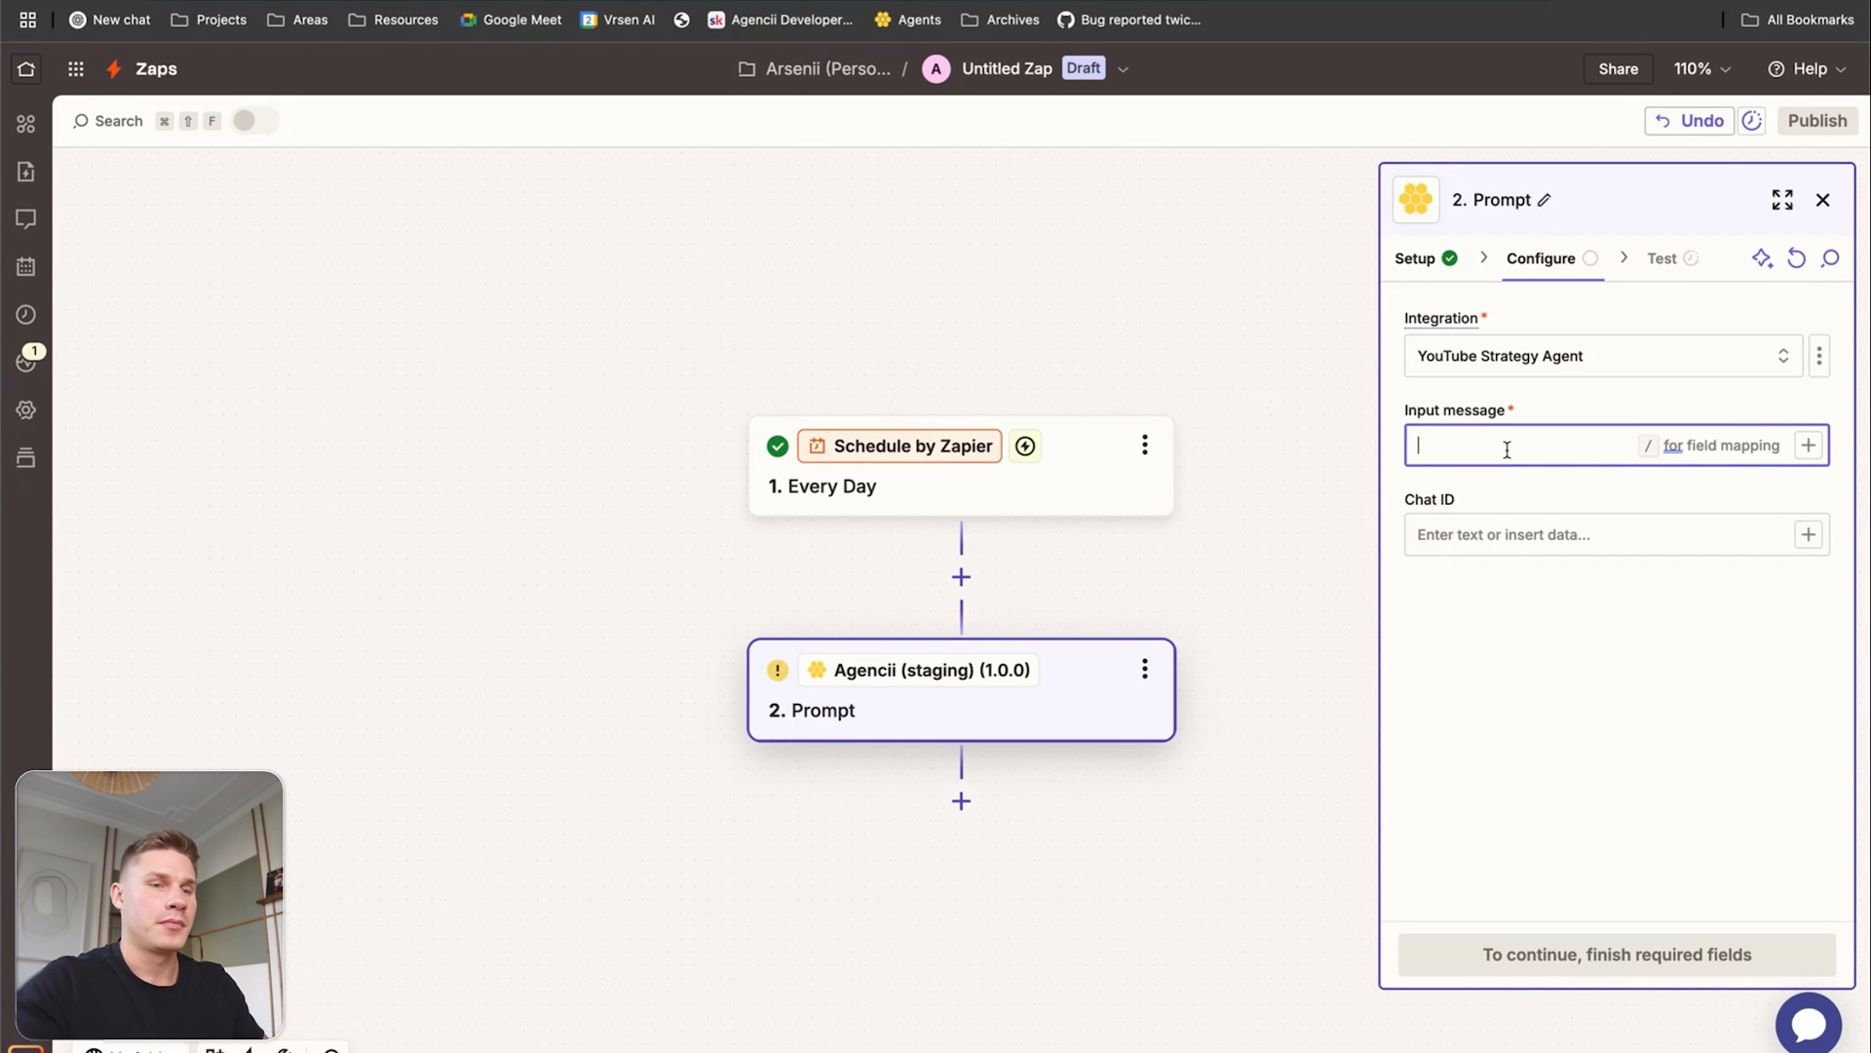
key(super+v)
click(1566, 769)
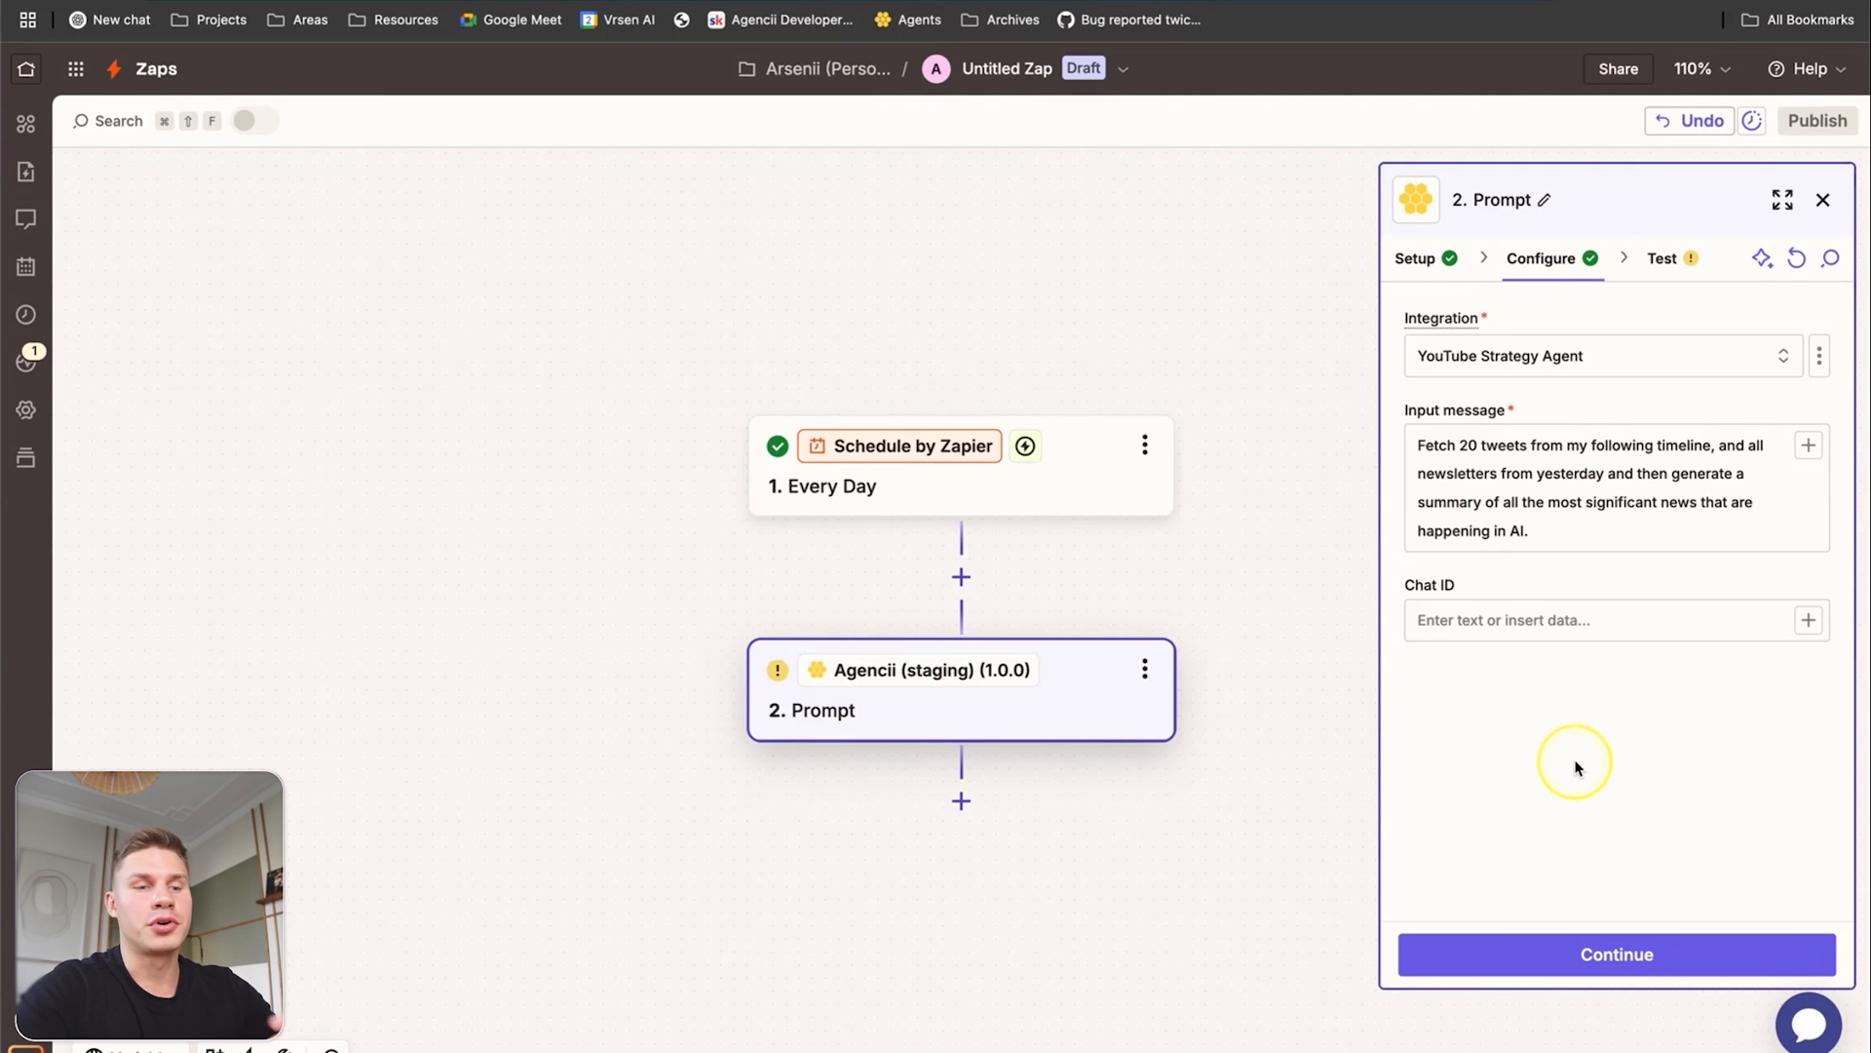
Test the Prompt action and read through the AI news summary in its output data.
click(1542, 959)
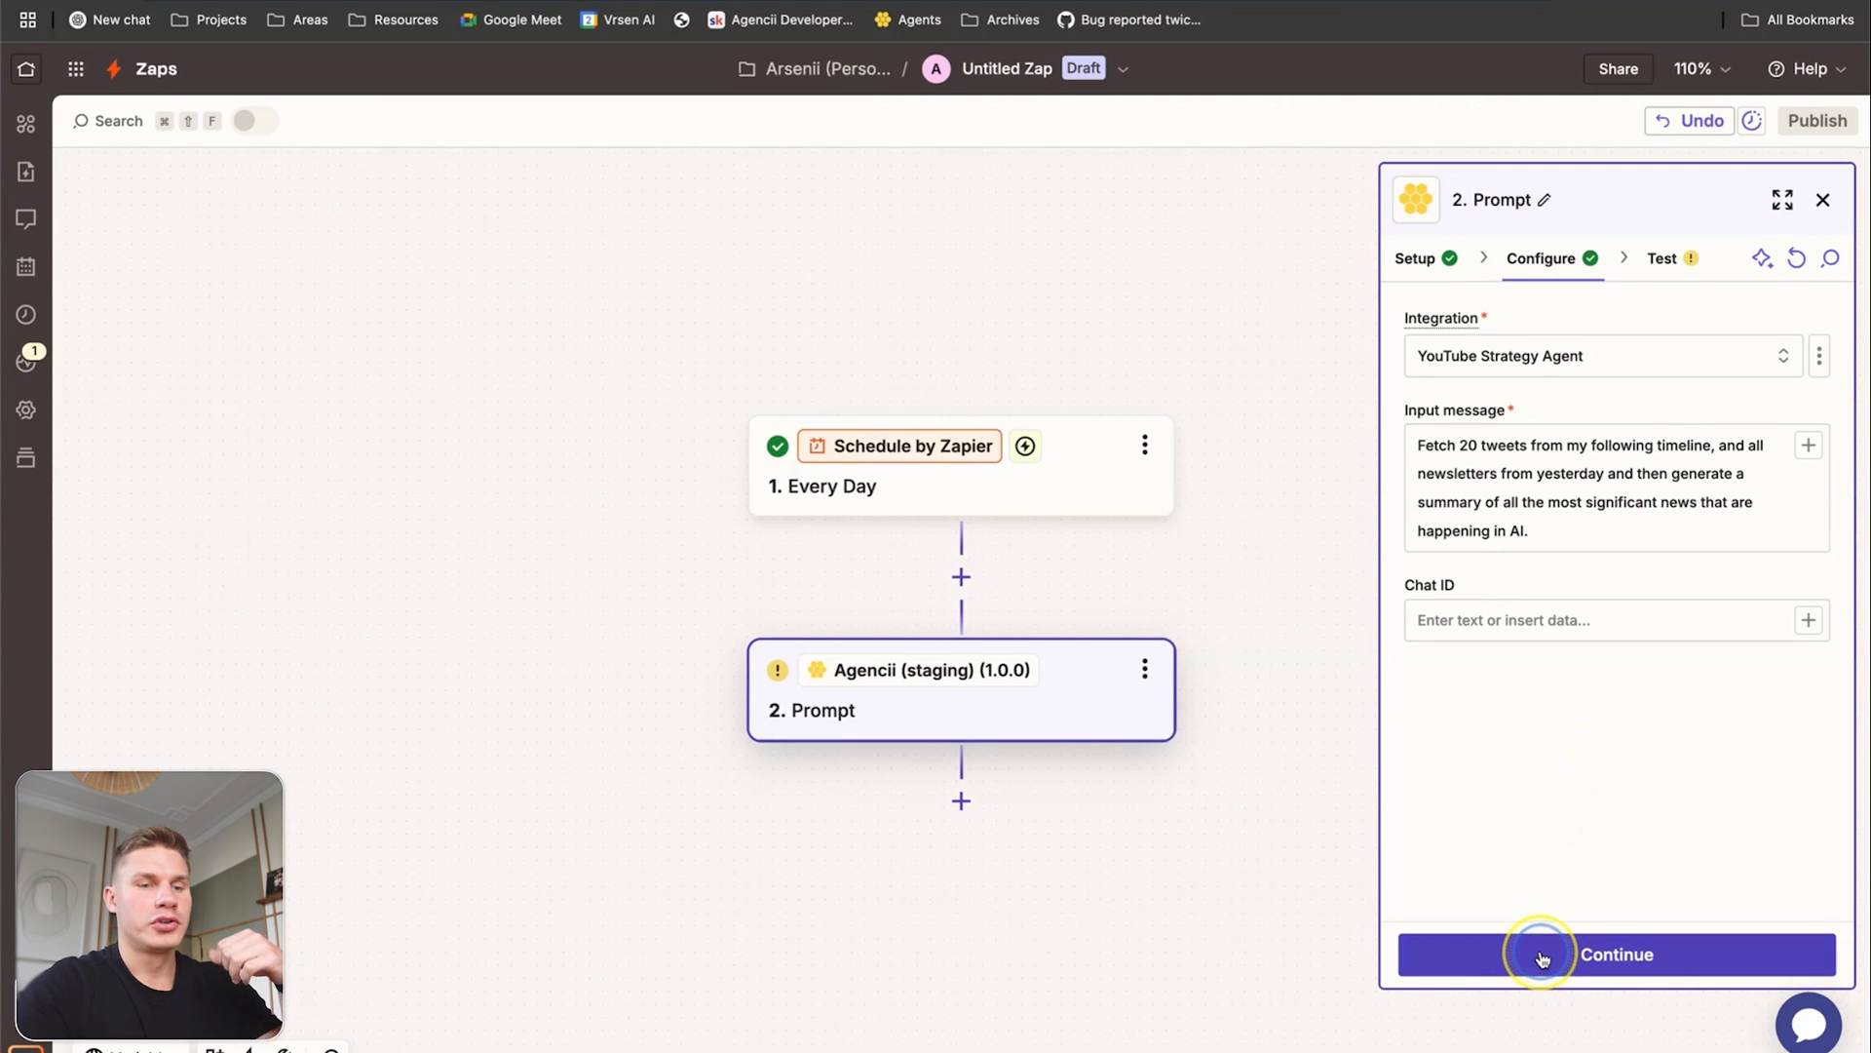
click(1679, 951)
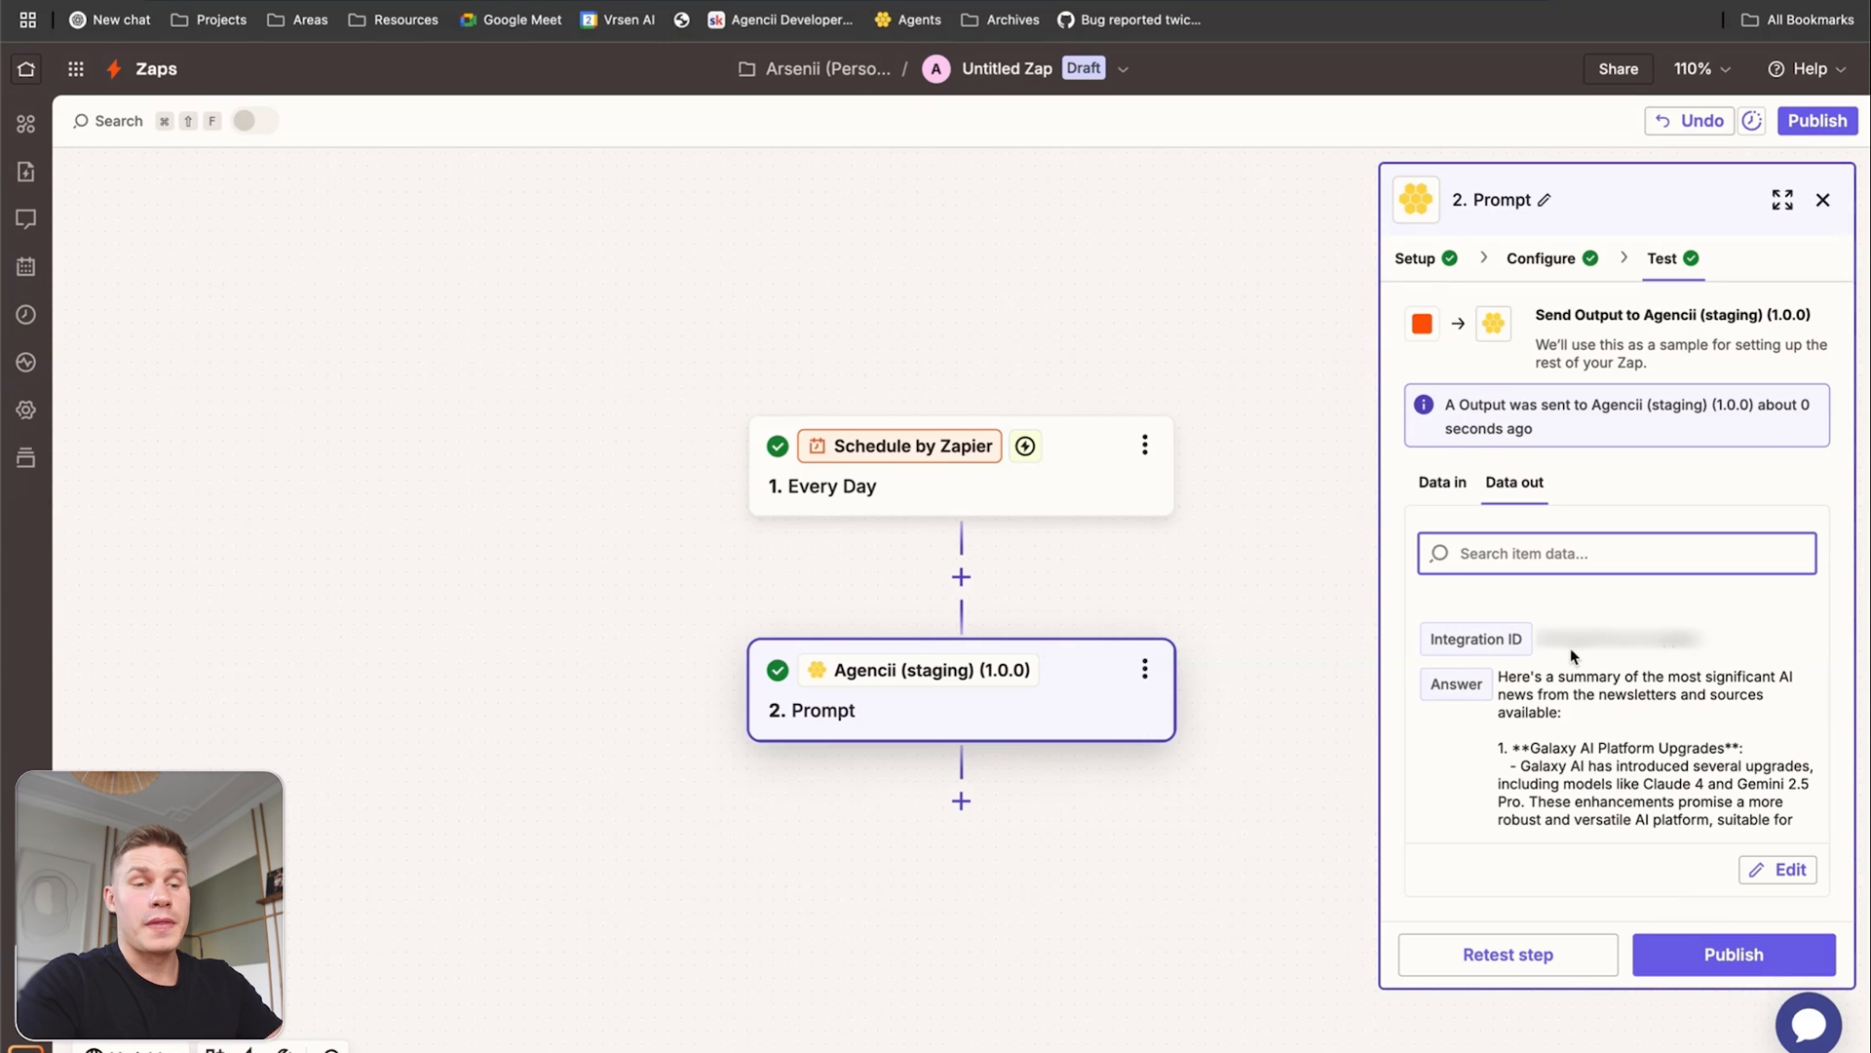
scroll(1540, 683, down, 3)
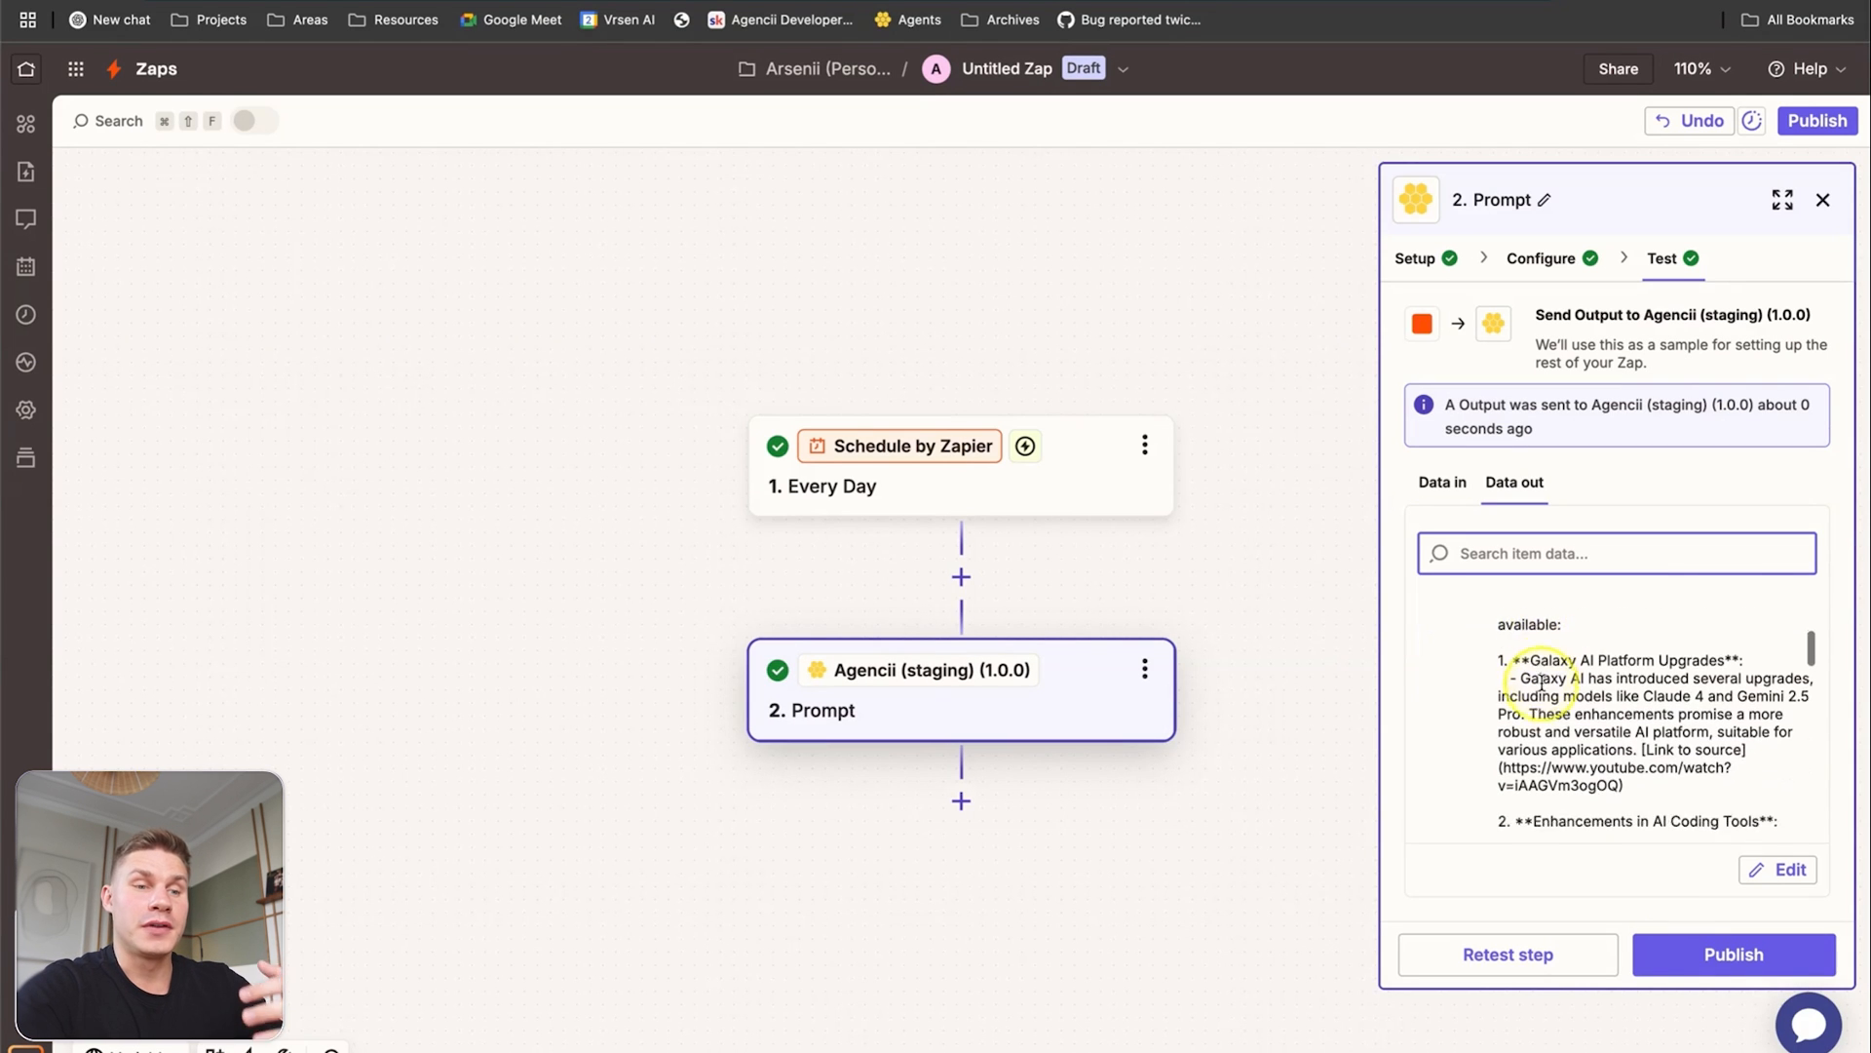
scroll(1560, 687, down, 1)
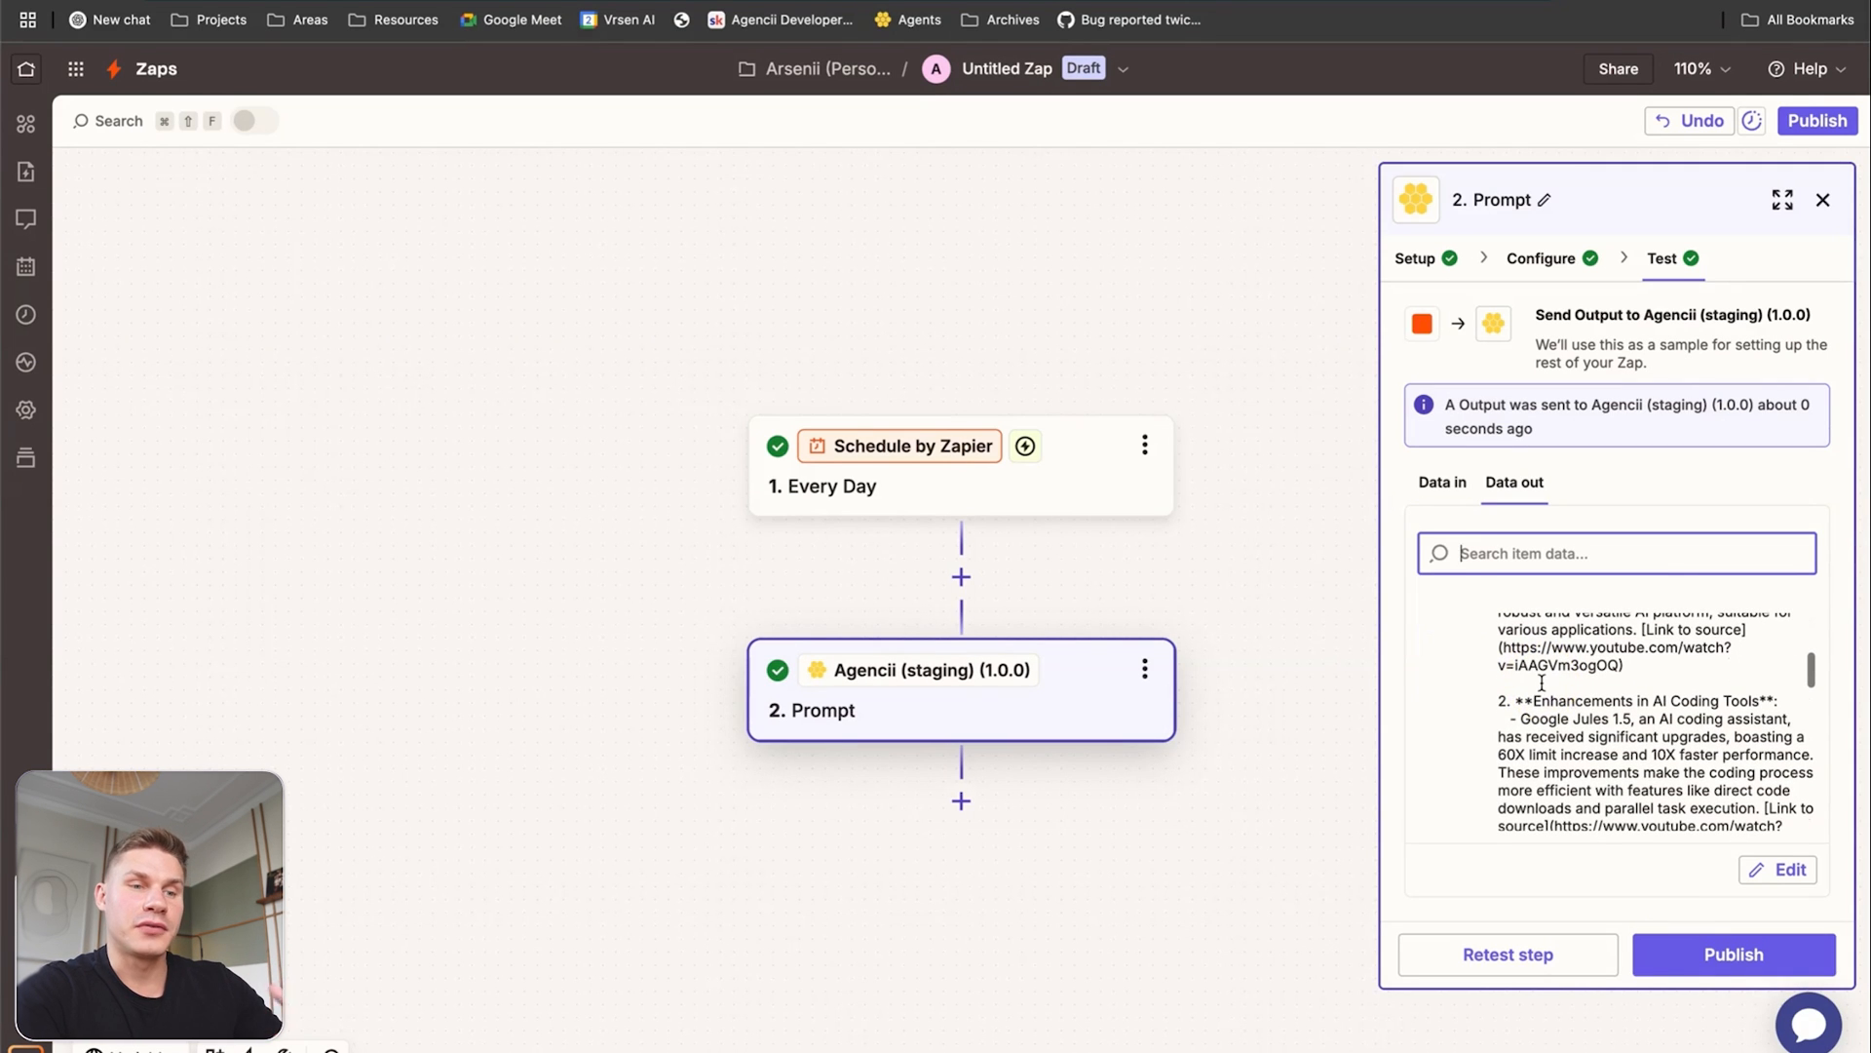
drag(1521, 718, 1633, 721)
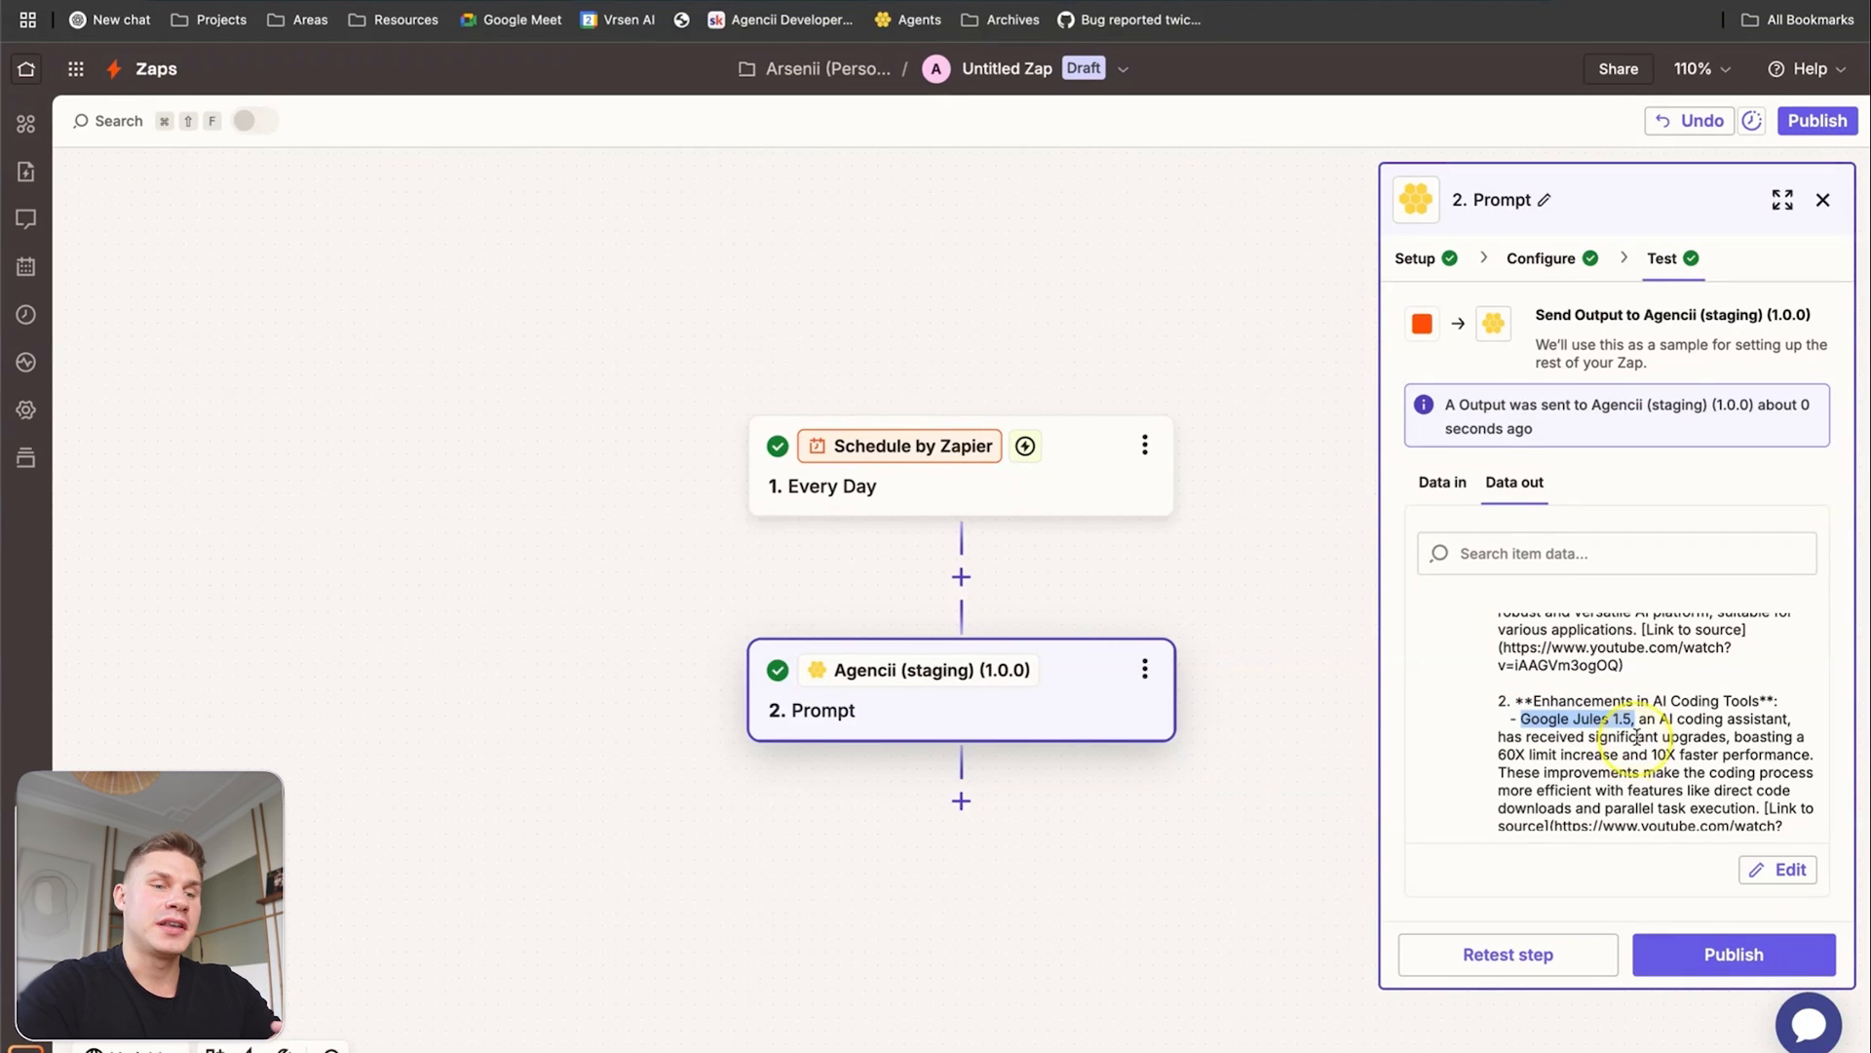
scroll(1645, 731, down, 1)
scroll(1645, 731, down, 1)
scroll(1648, 738, down, 1)
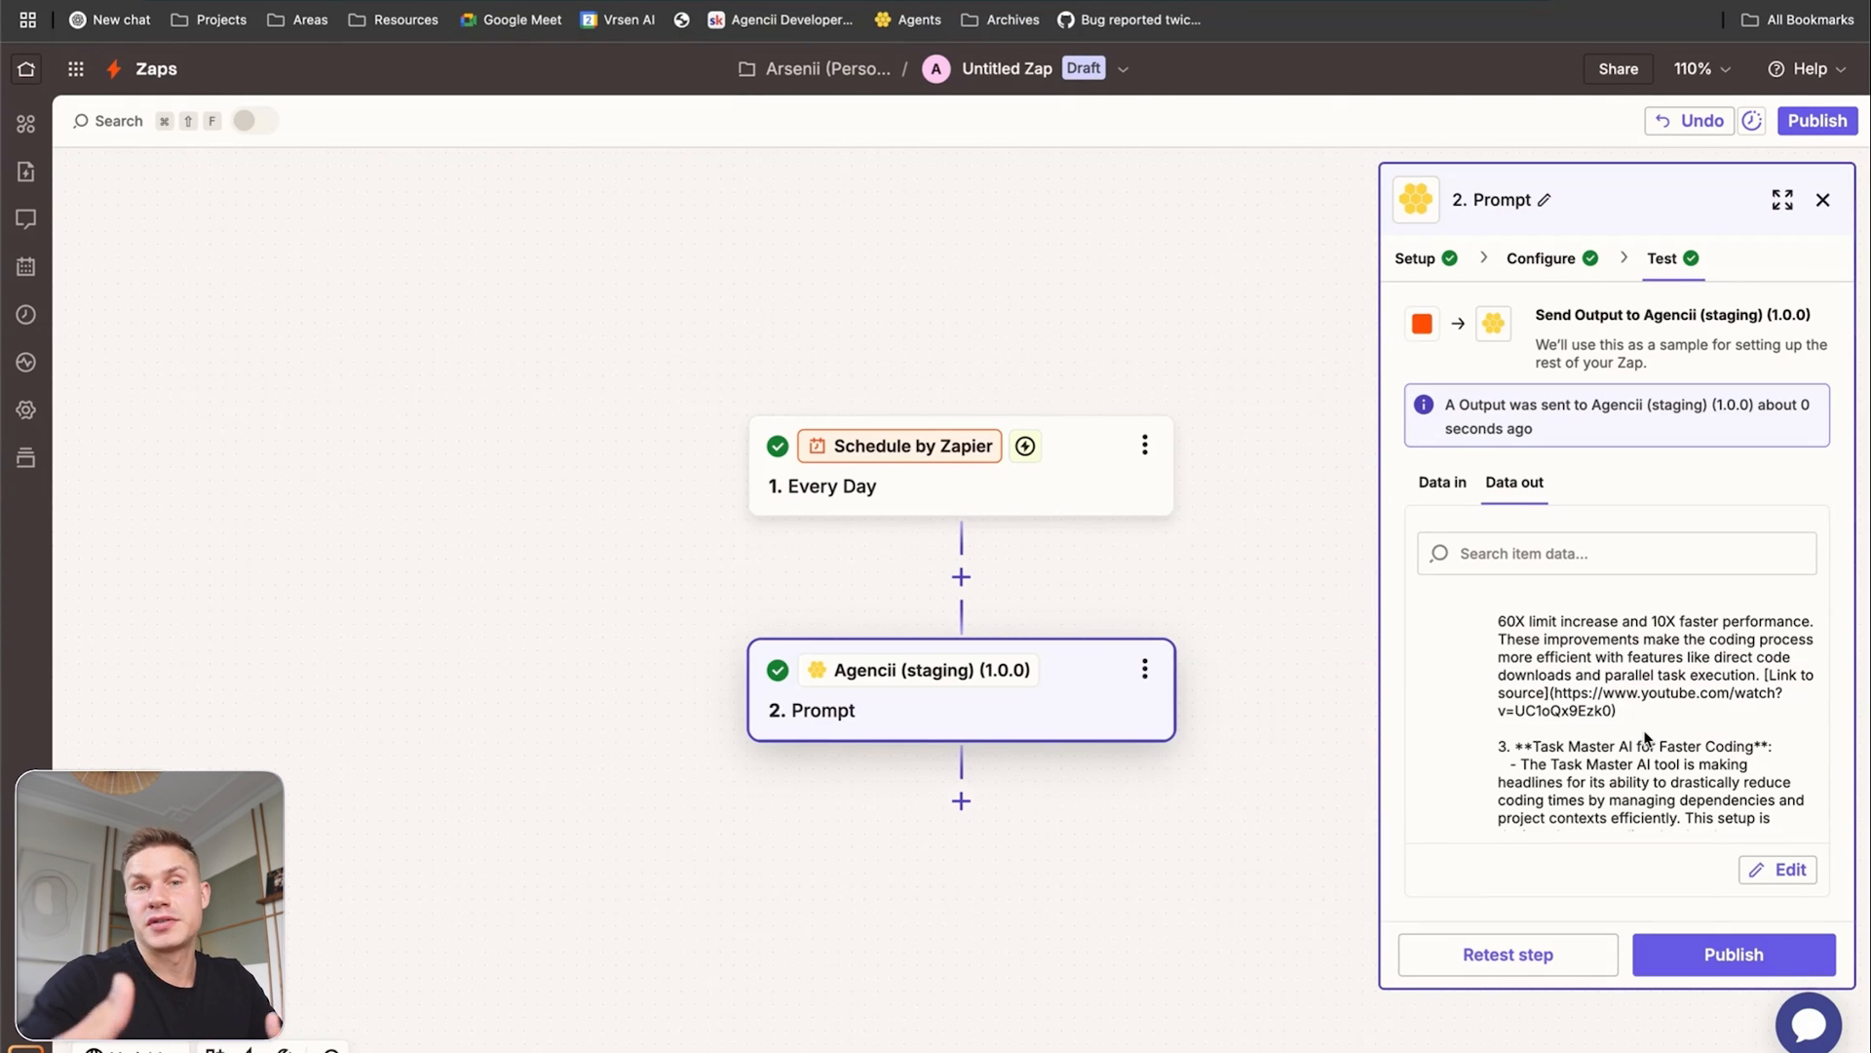
Add Slack as the Zap's third step, after the Prompt action, with the Send Channel Message event.
click(961, 800)
click(961, 182)
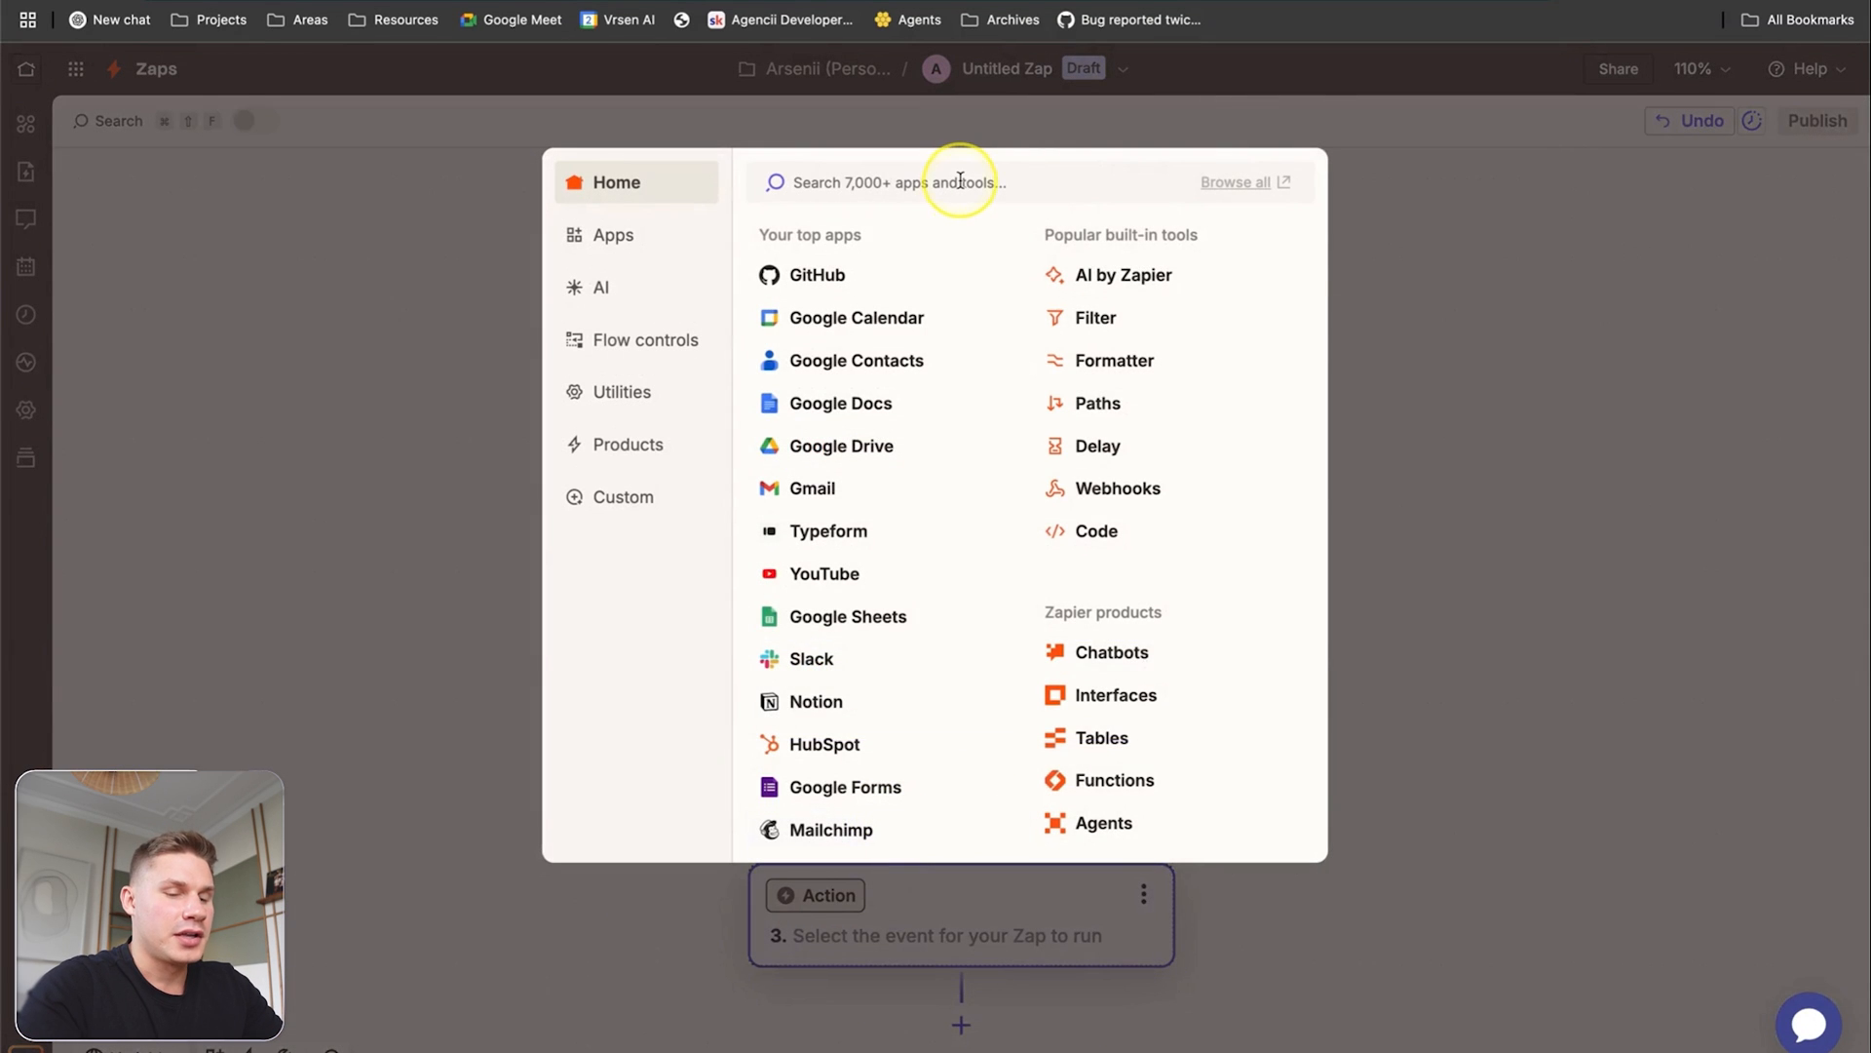
text(slack)
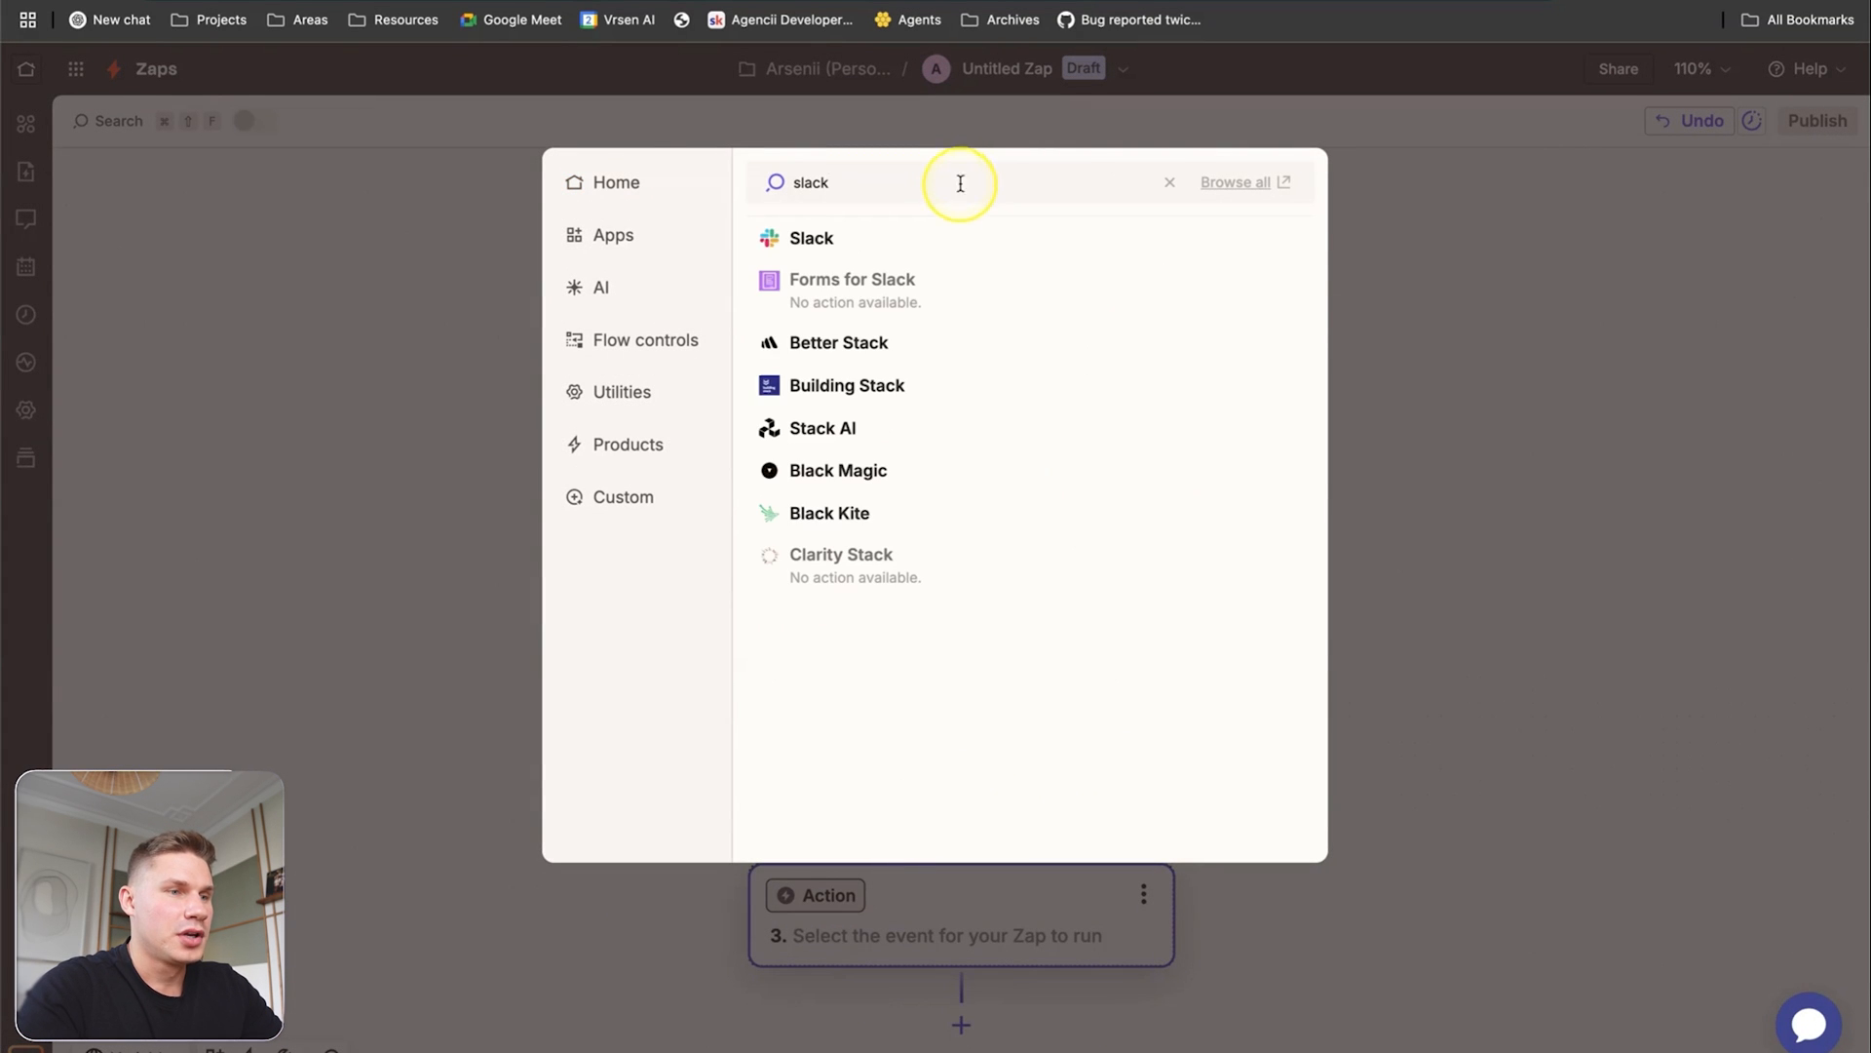
click(823, 238)
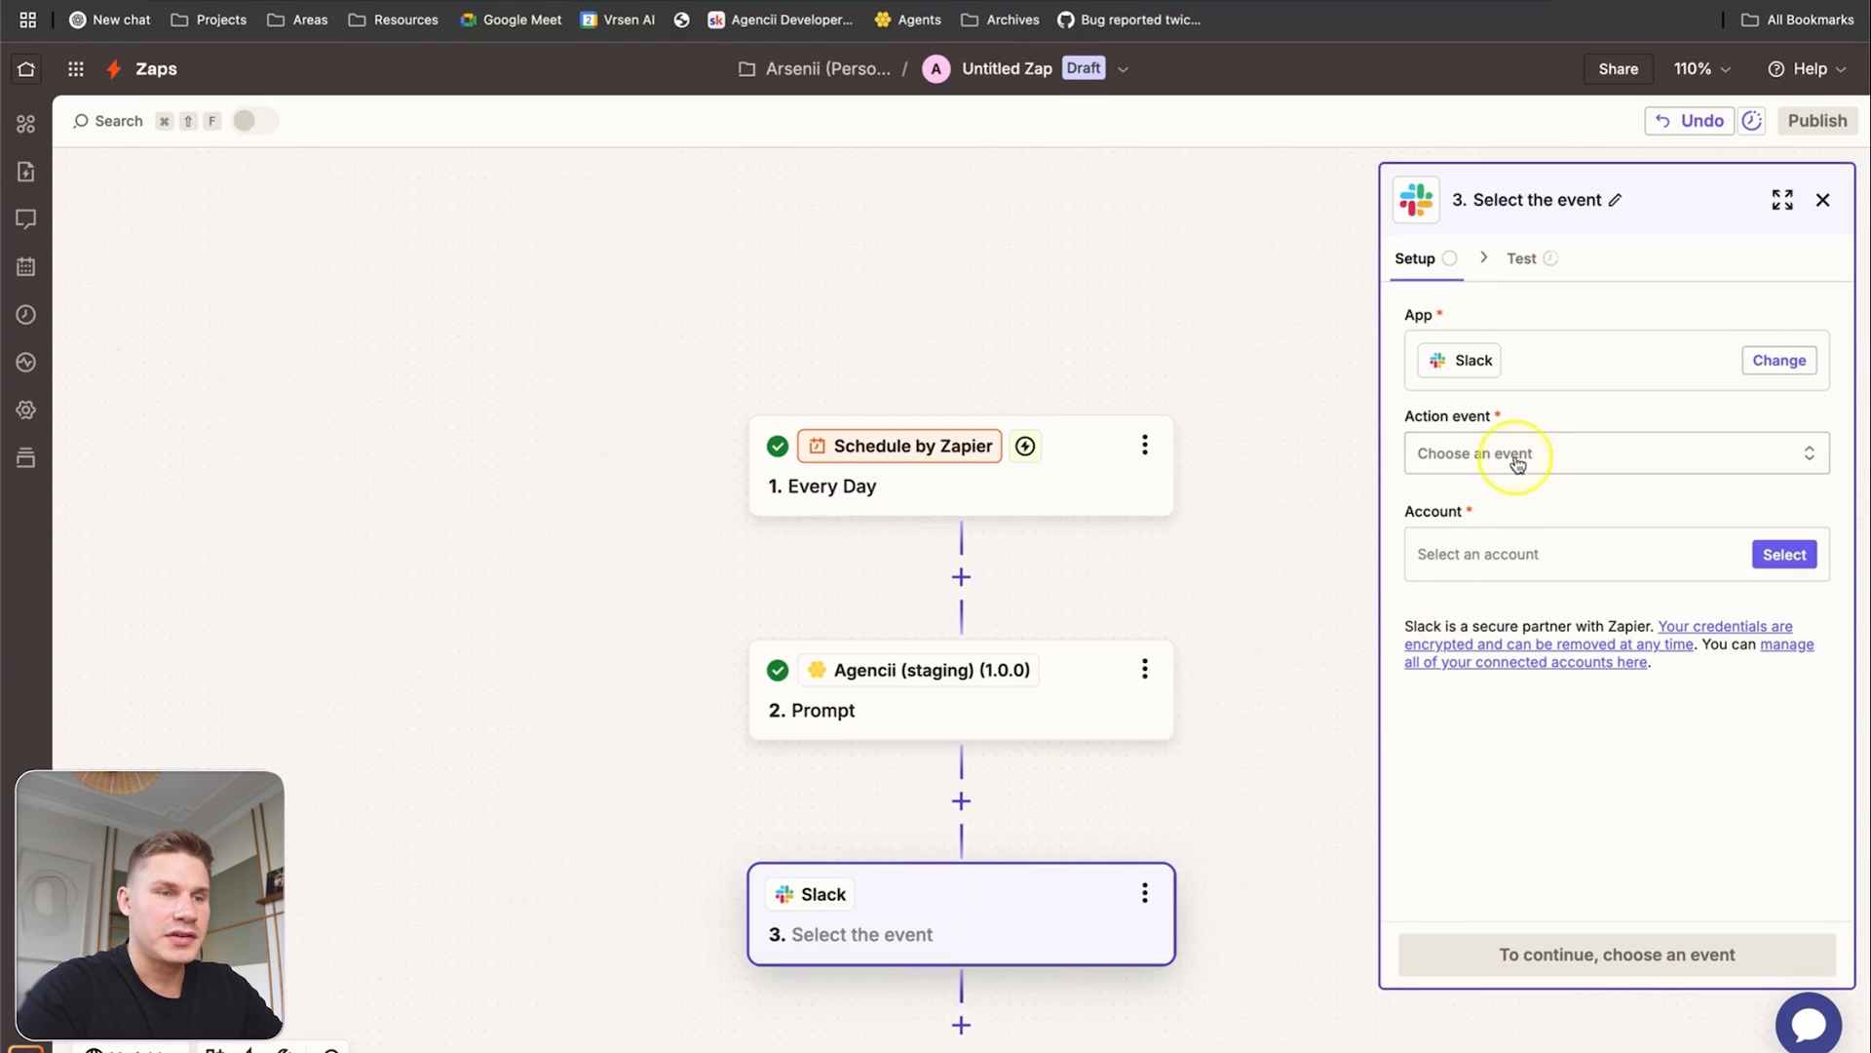
click(1506, 460)
scroll(1225, 675, down, 5)
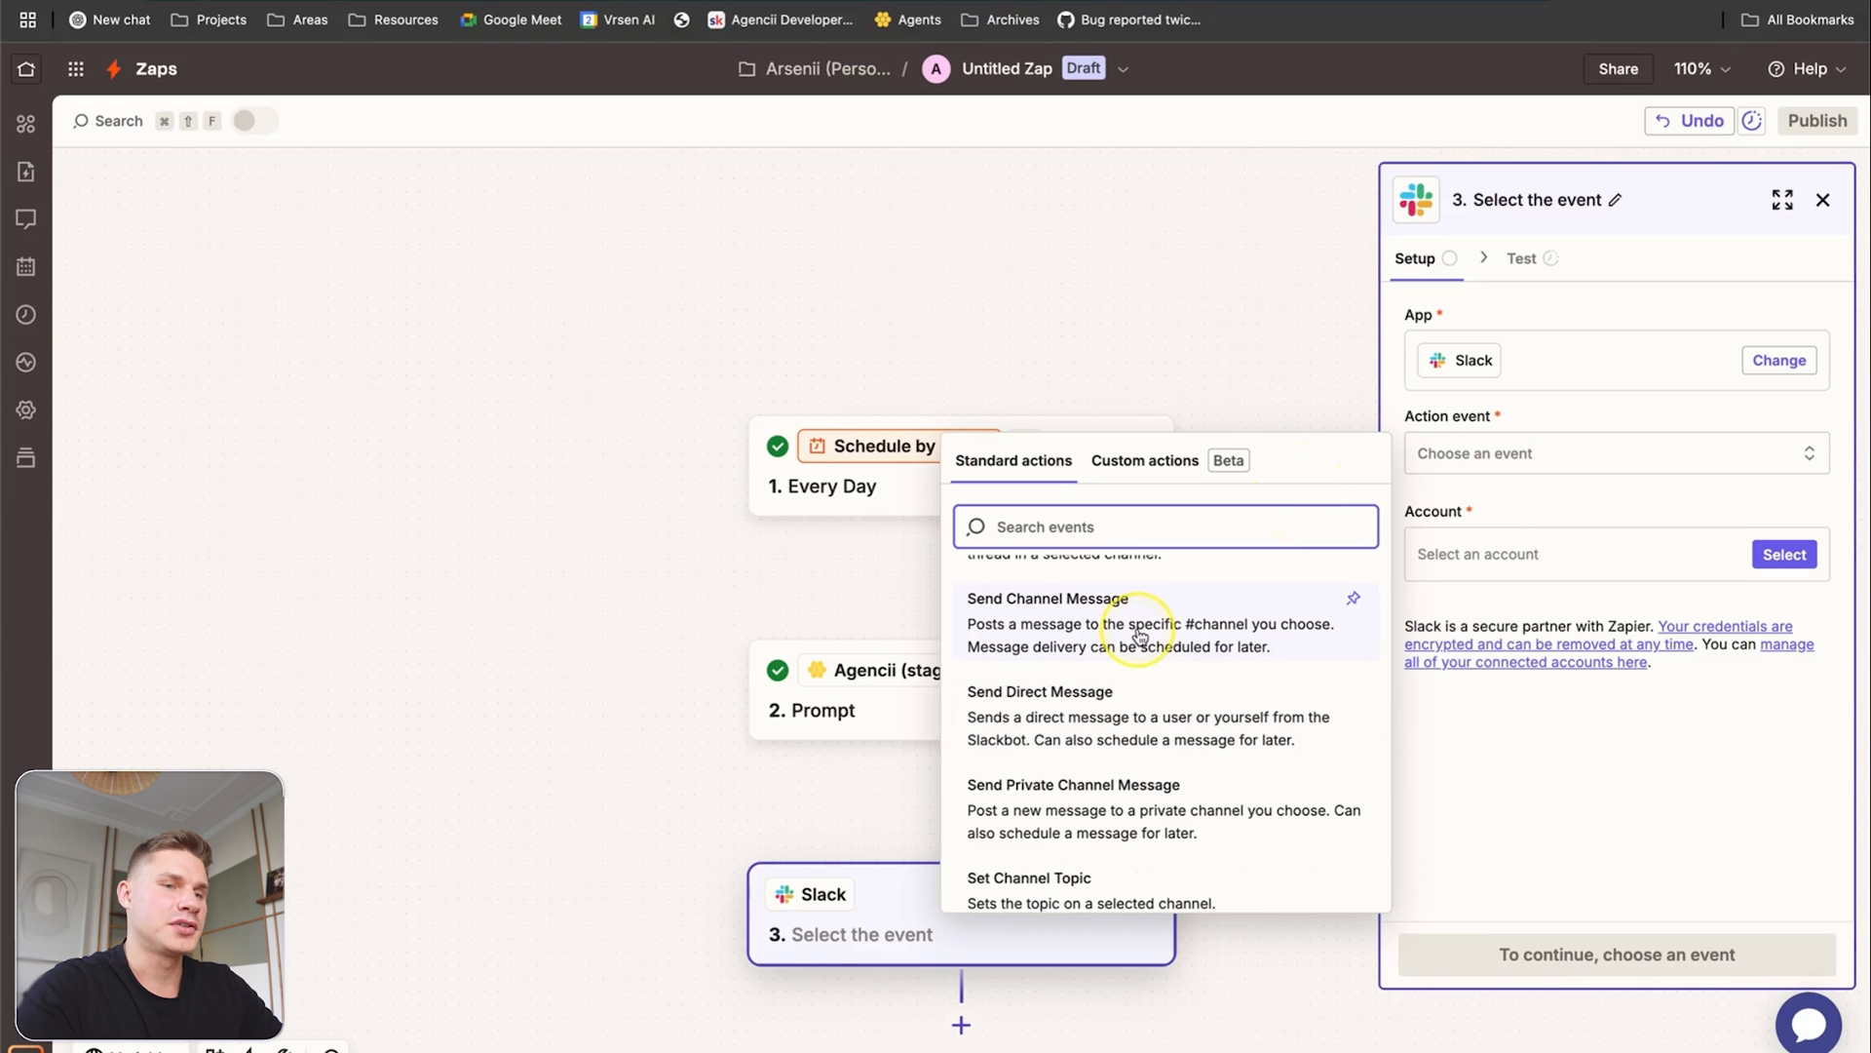
click(1128, 614)
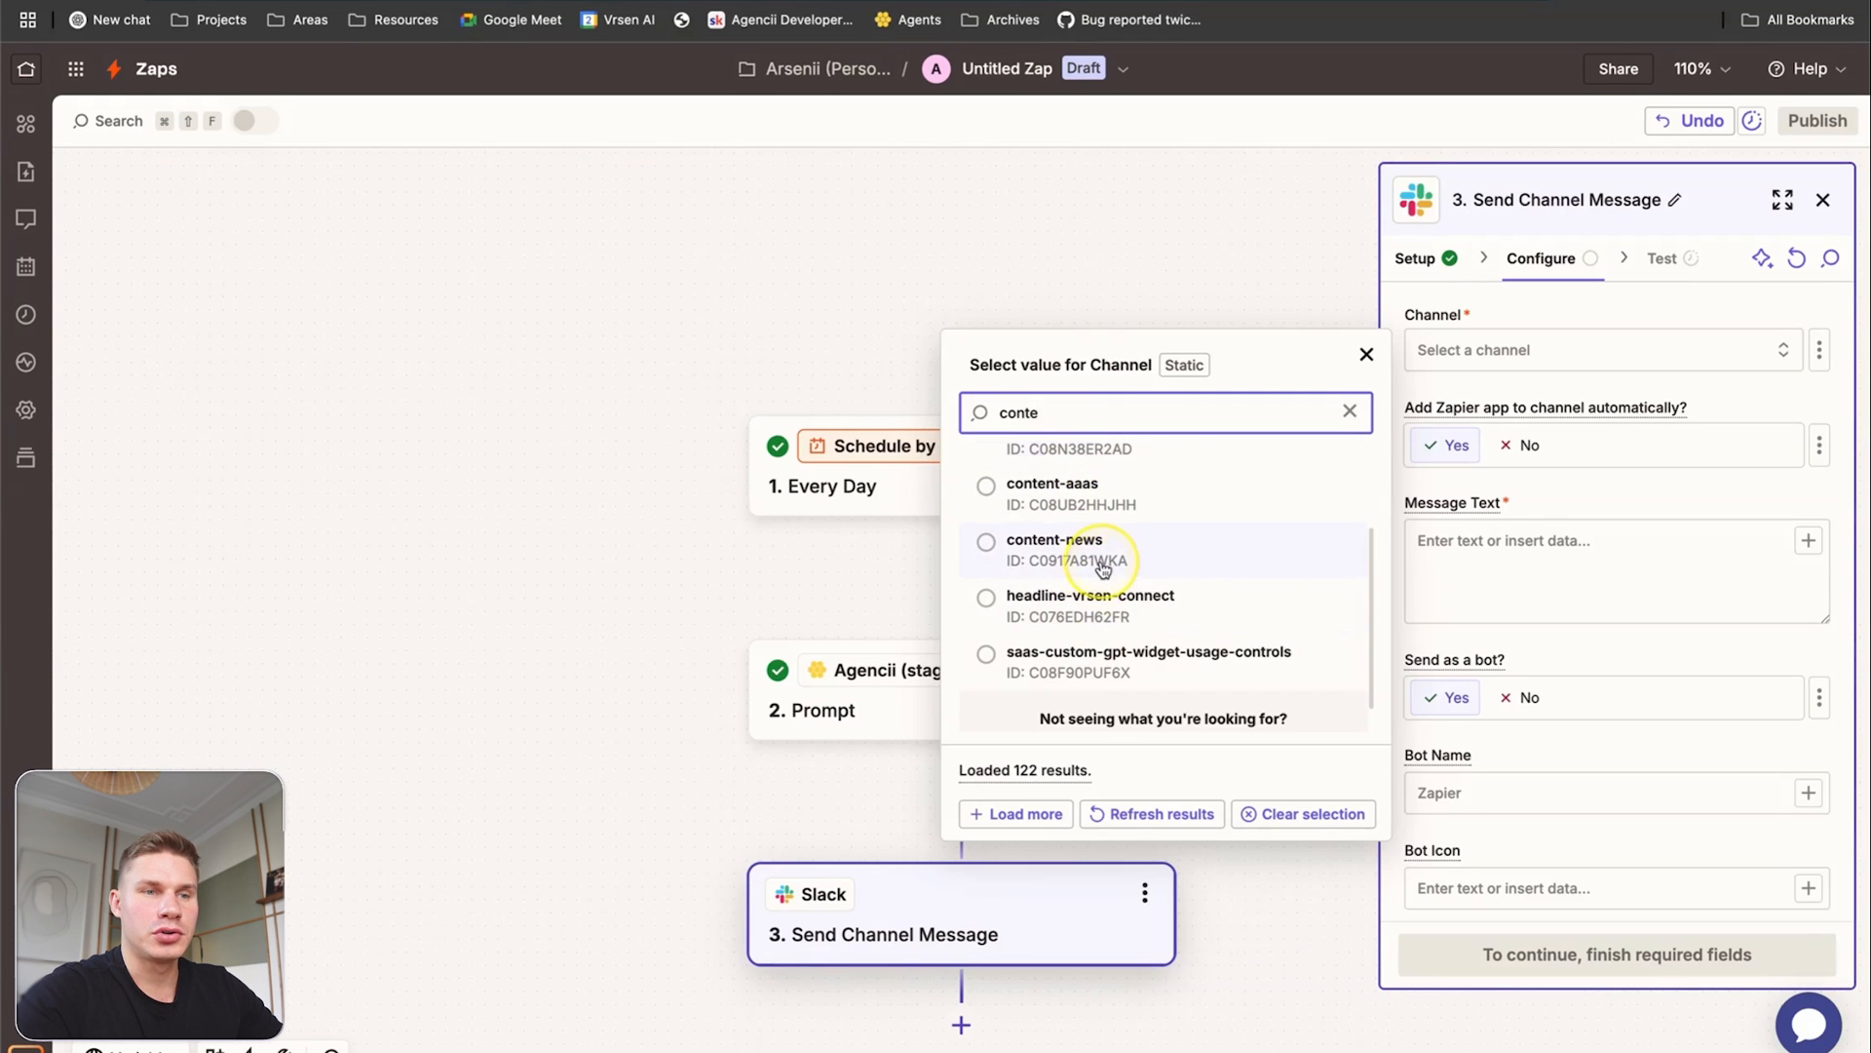
Configure the Slack message for the content-news channel with the Prompt step's Answer as its text and News Strategy Agent as the bot name.
click(1097, 563)
click(1408, 546)
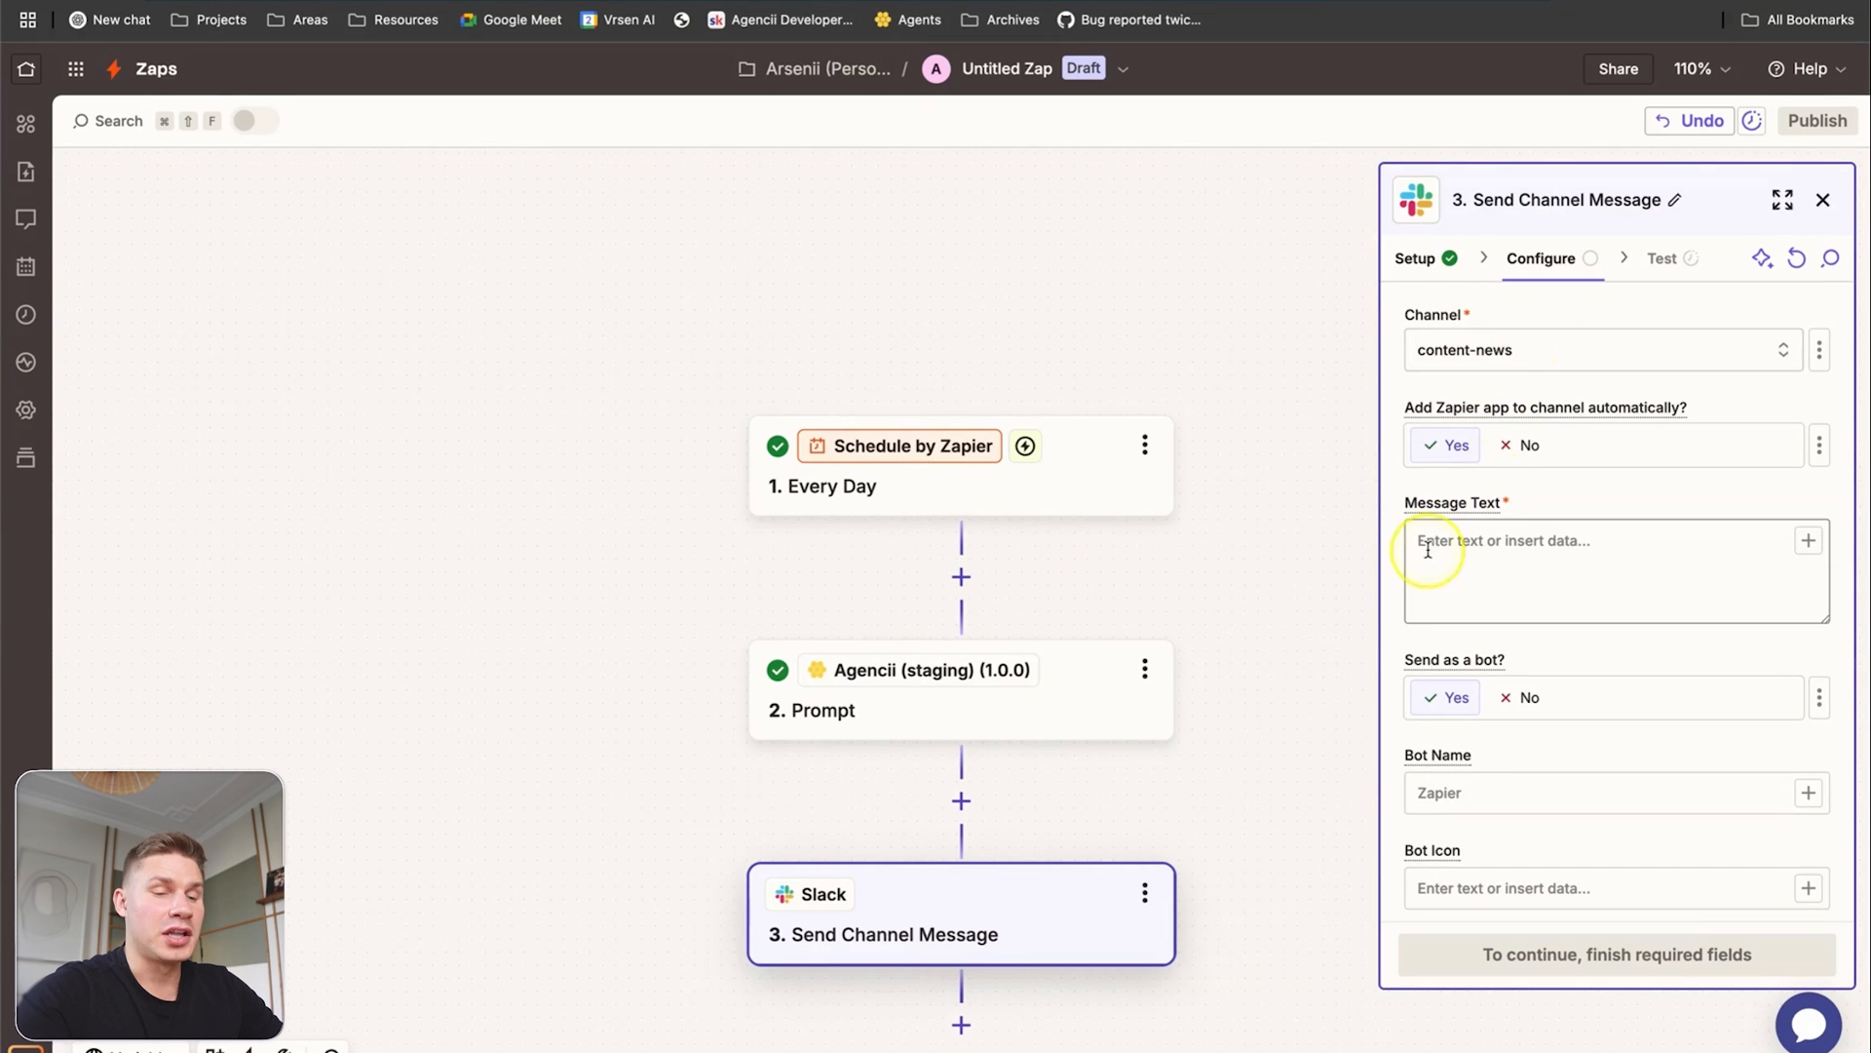
text(/)
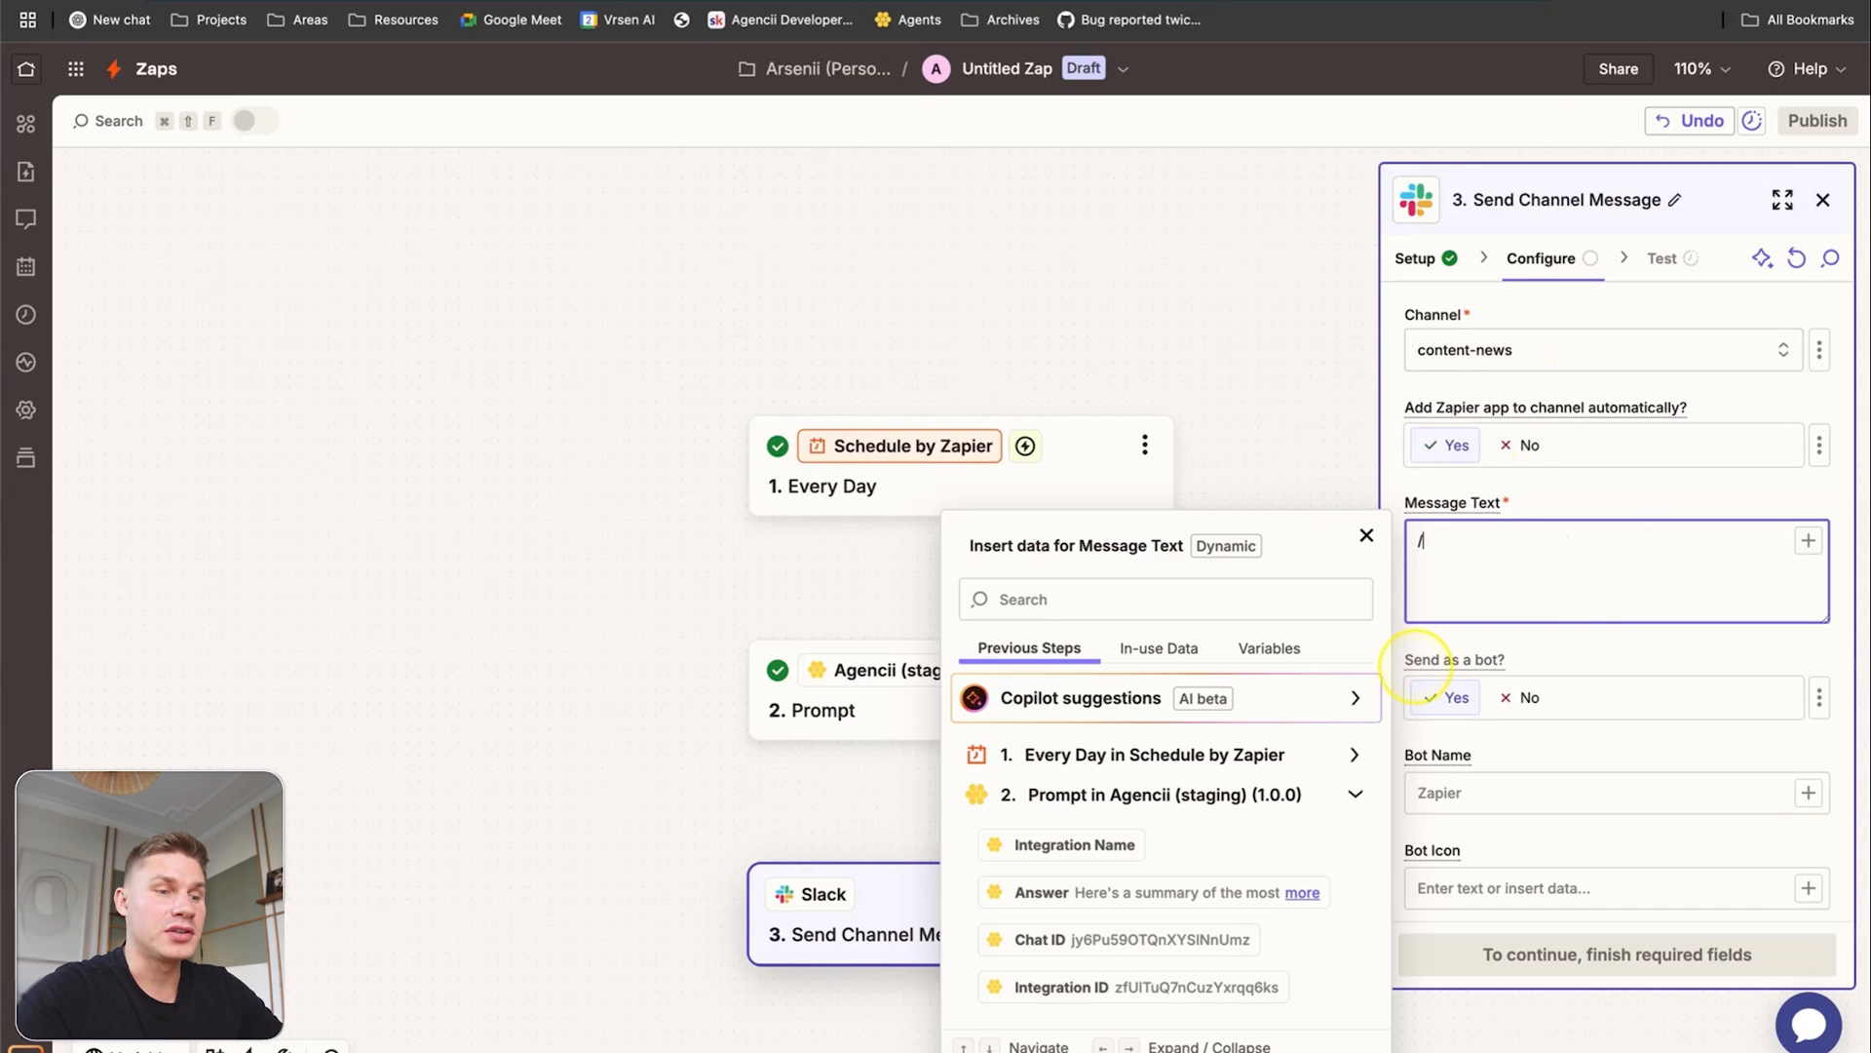
click(1148, 904)
click(1480, 804)
scroll(1447, 527, down, 3)
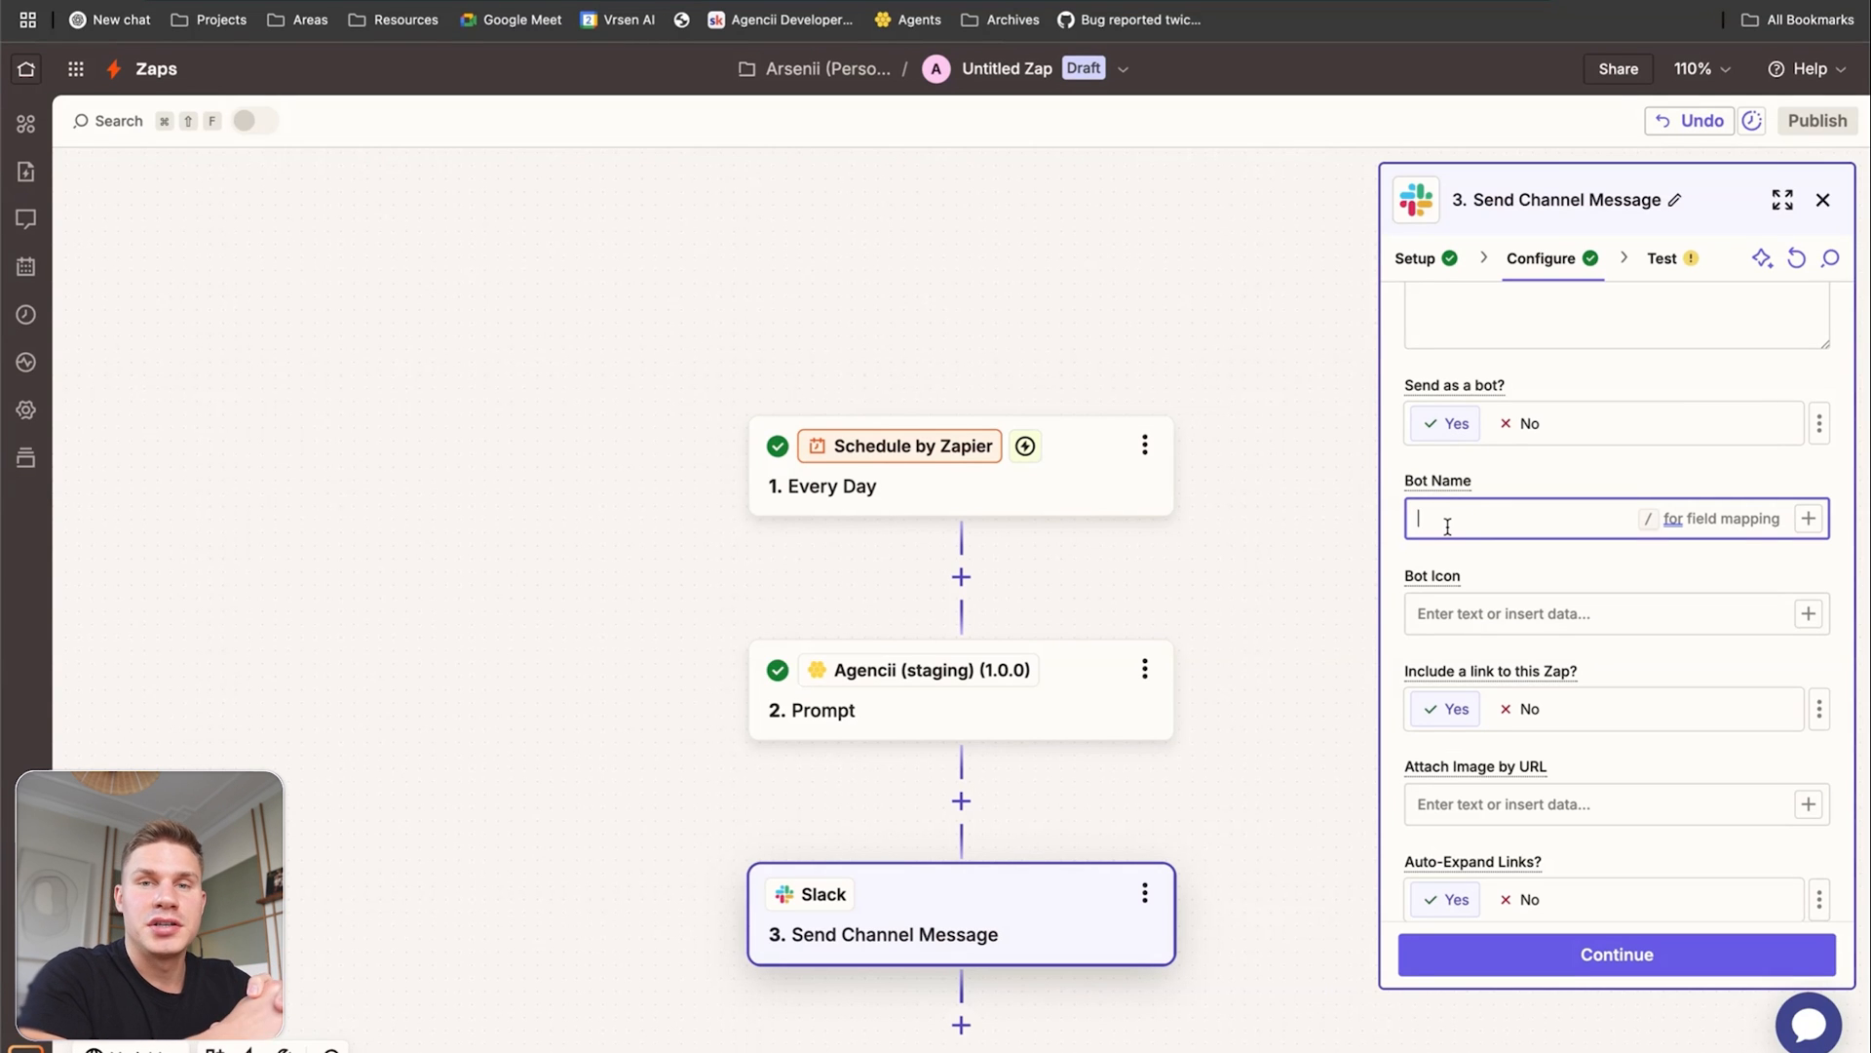
text(News Strategy)
scroll(1448, 526, down, 6)
Continue to the Slack step's test and send the test message to the channel.
click(1569, 953)
click(1733, 965)
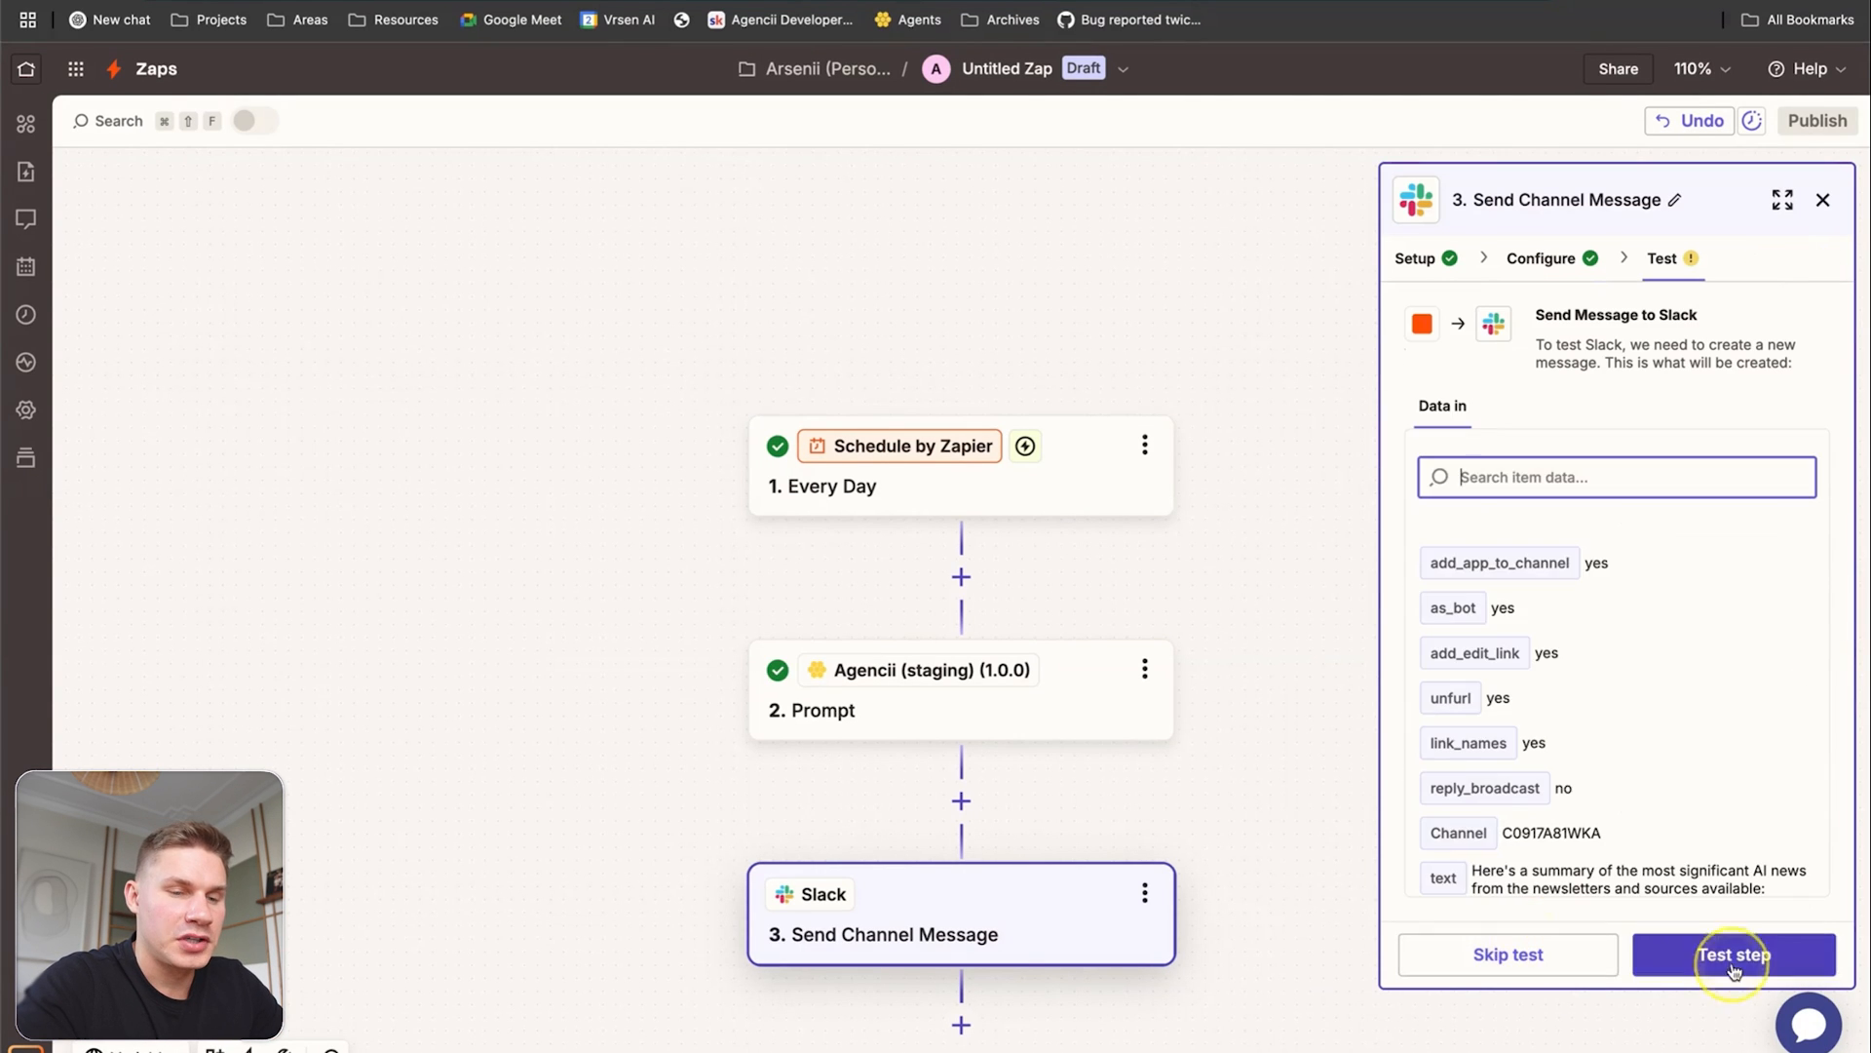
click(1733, 967)
Switch to Slack and review the content and formatting of the AI news summary posted in the content-news channel.
scroll(1546, 694, down, 1)
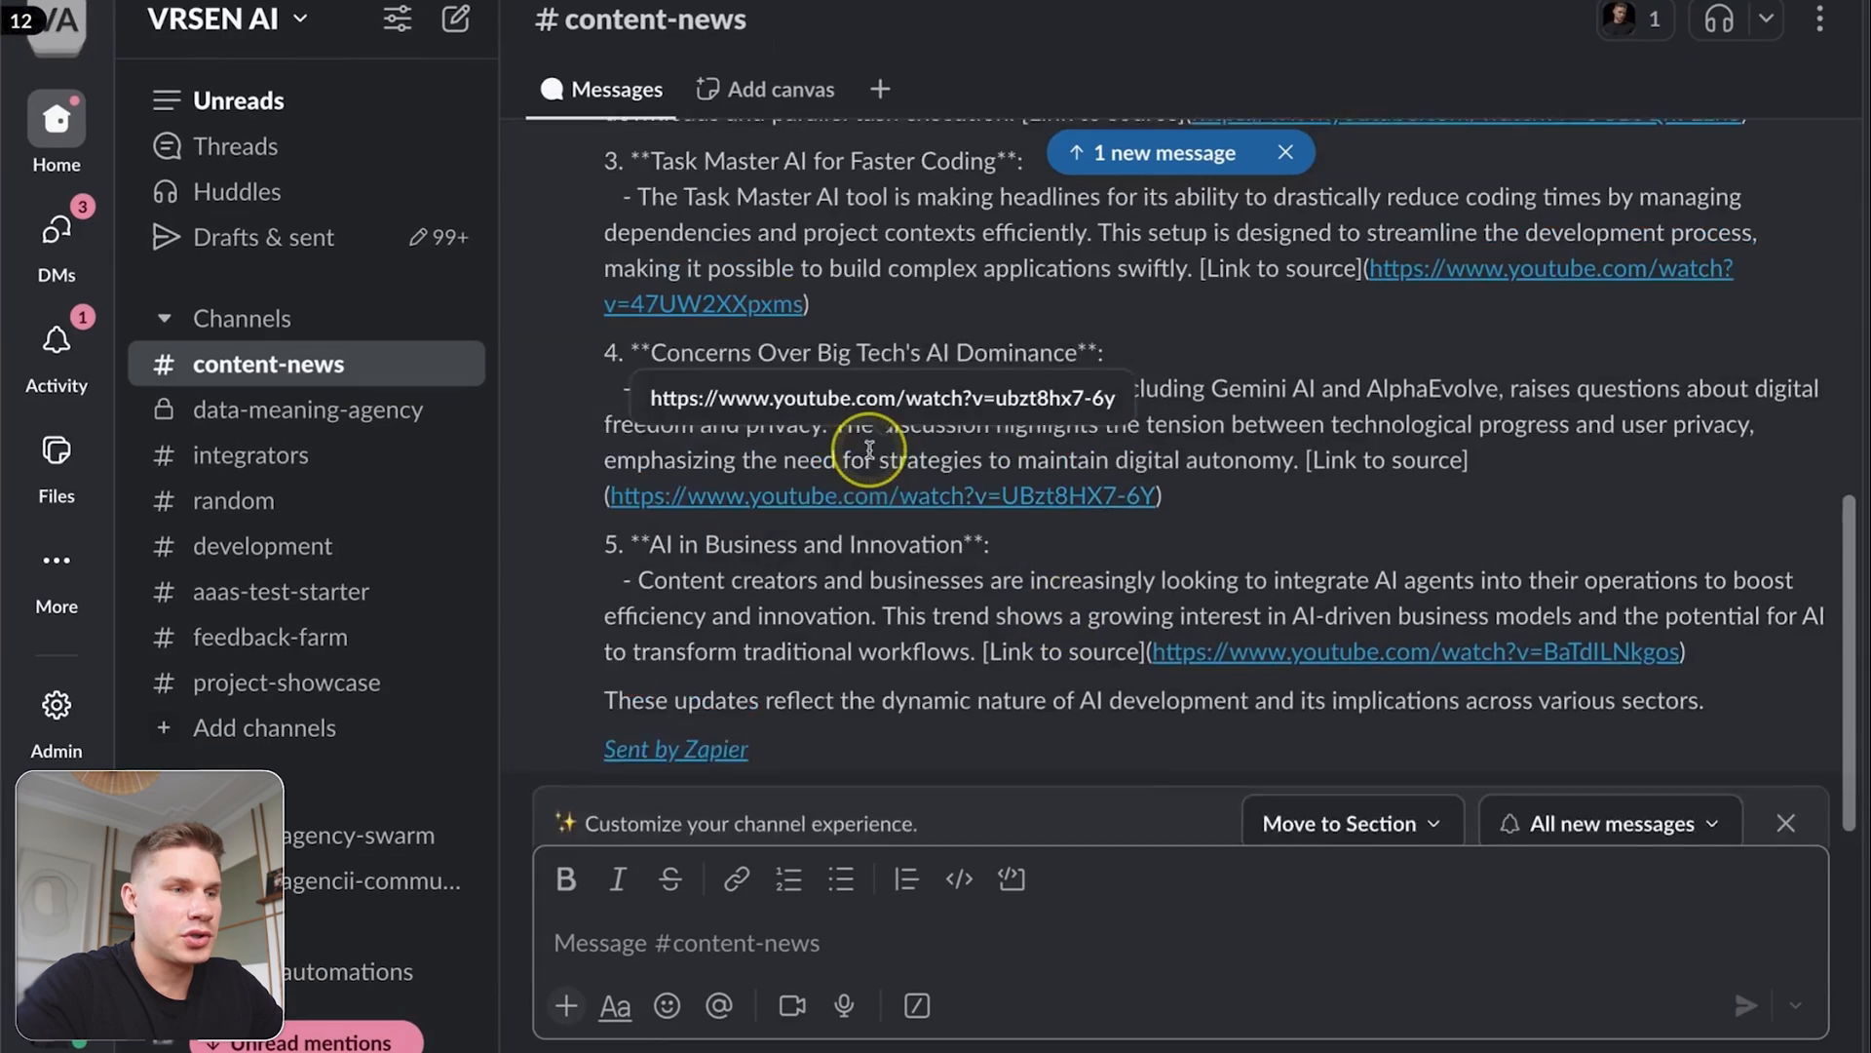
scroll(751, 444, up, 7)
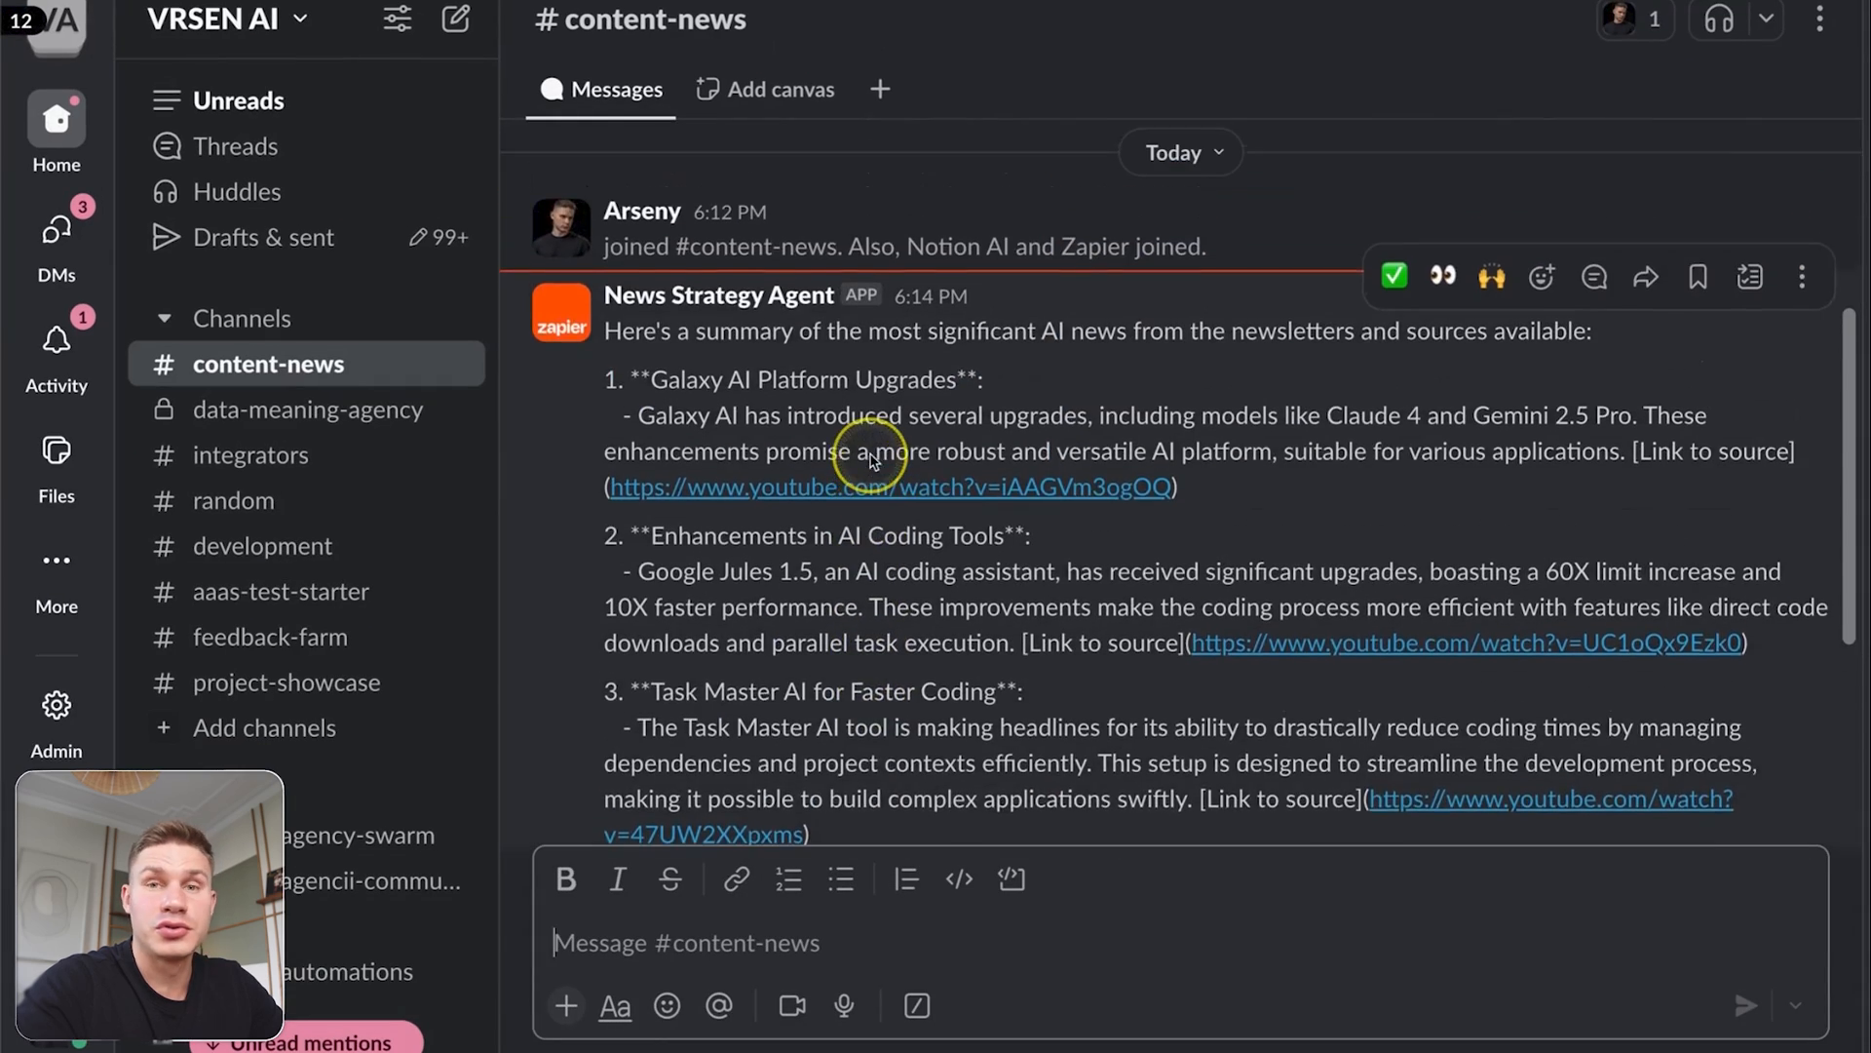
scroll(872, 453, down, 3)
scroll(870, 439, up, 3)
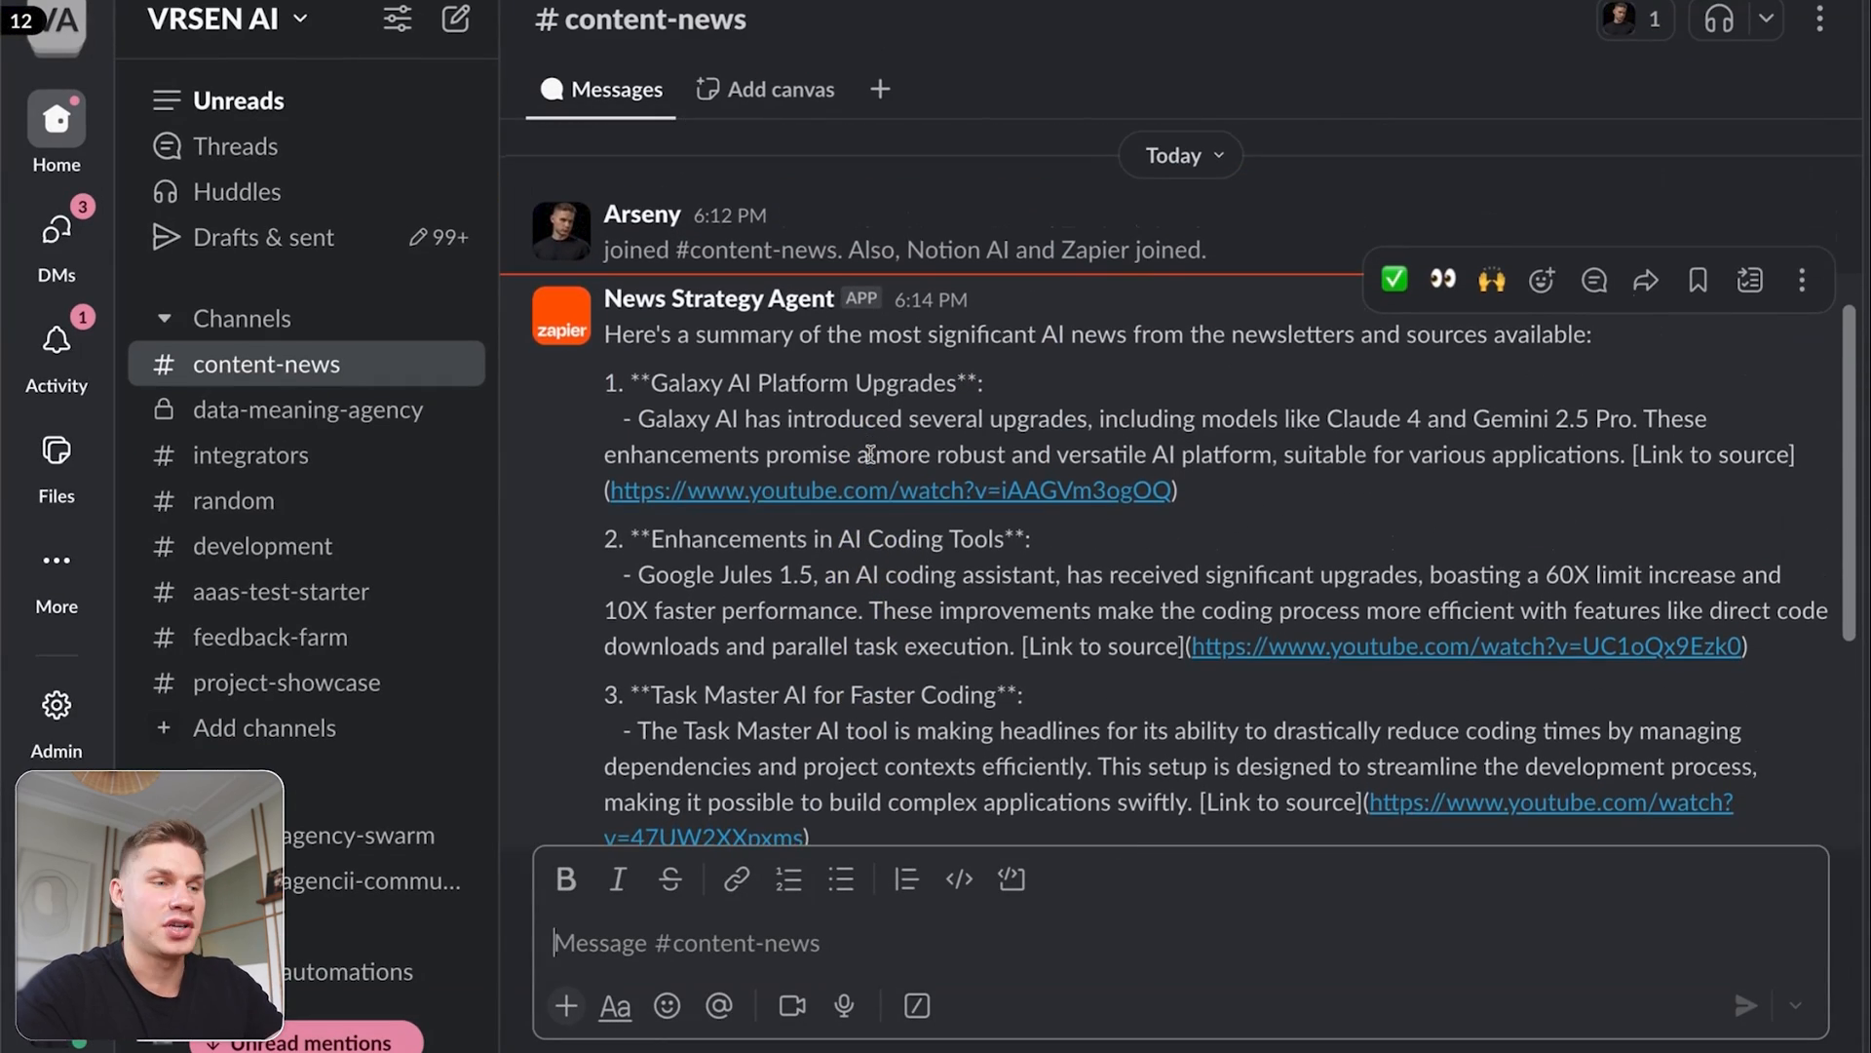
scroll(870, 454, down, 3)
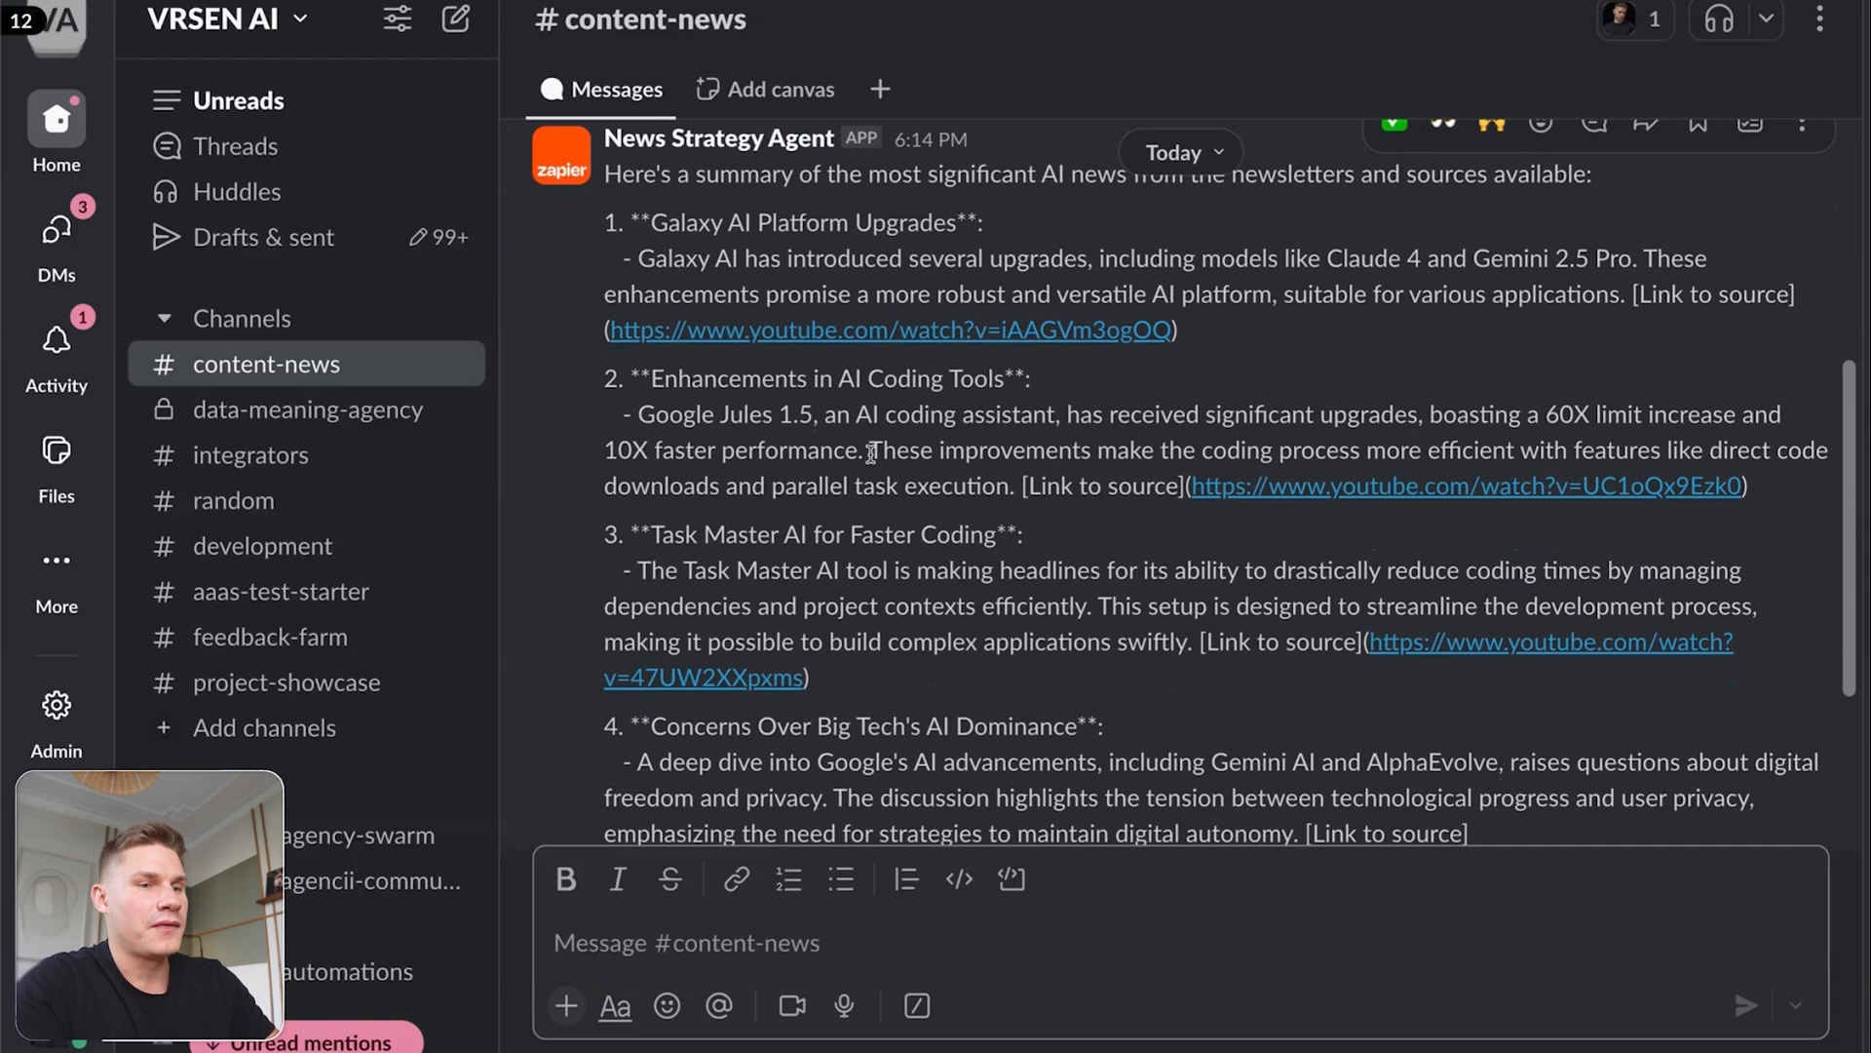
scroll(1014, 433, up, 3)
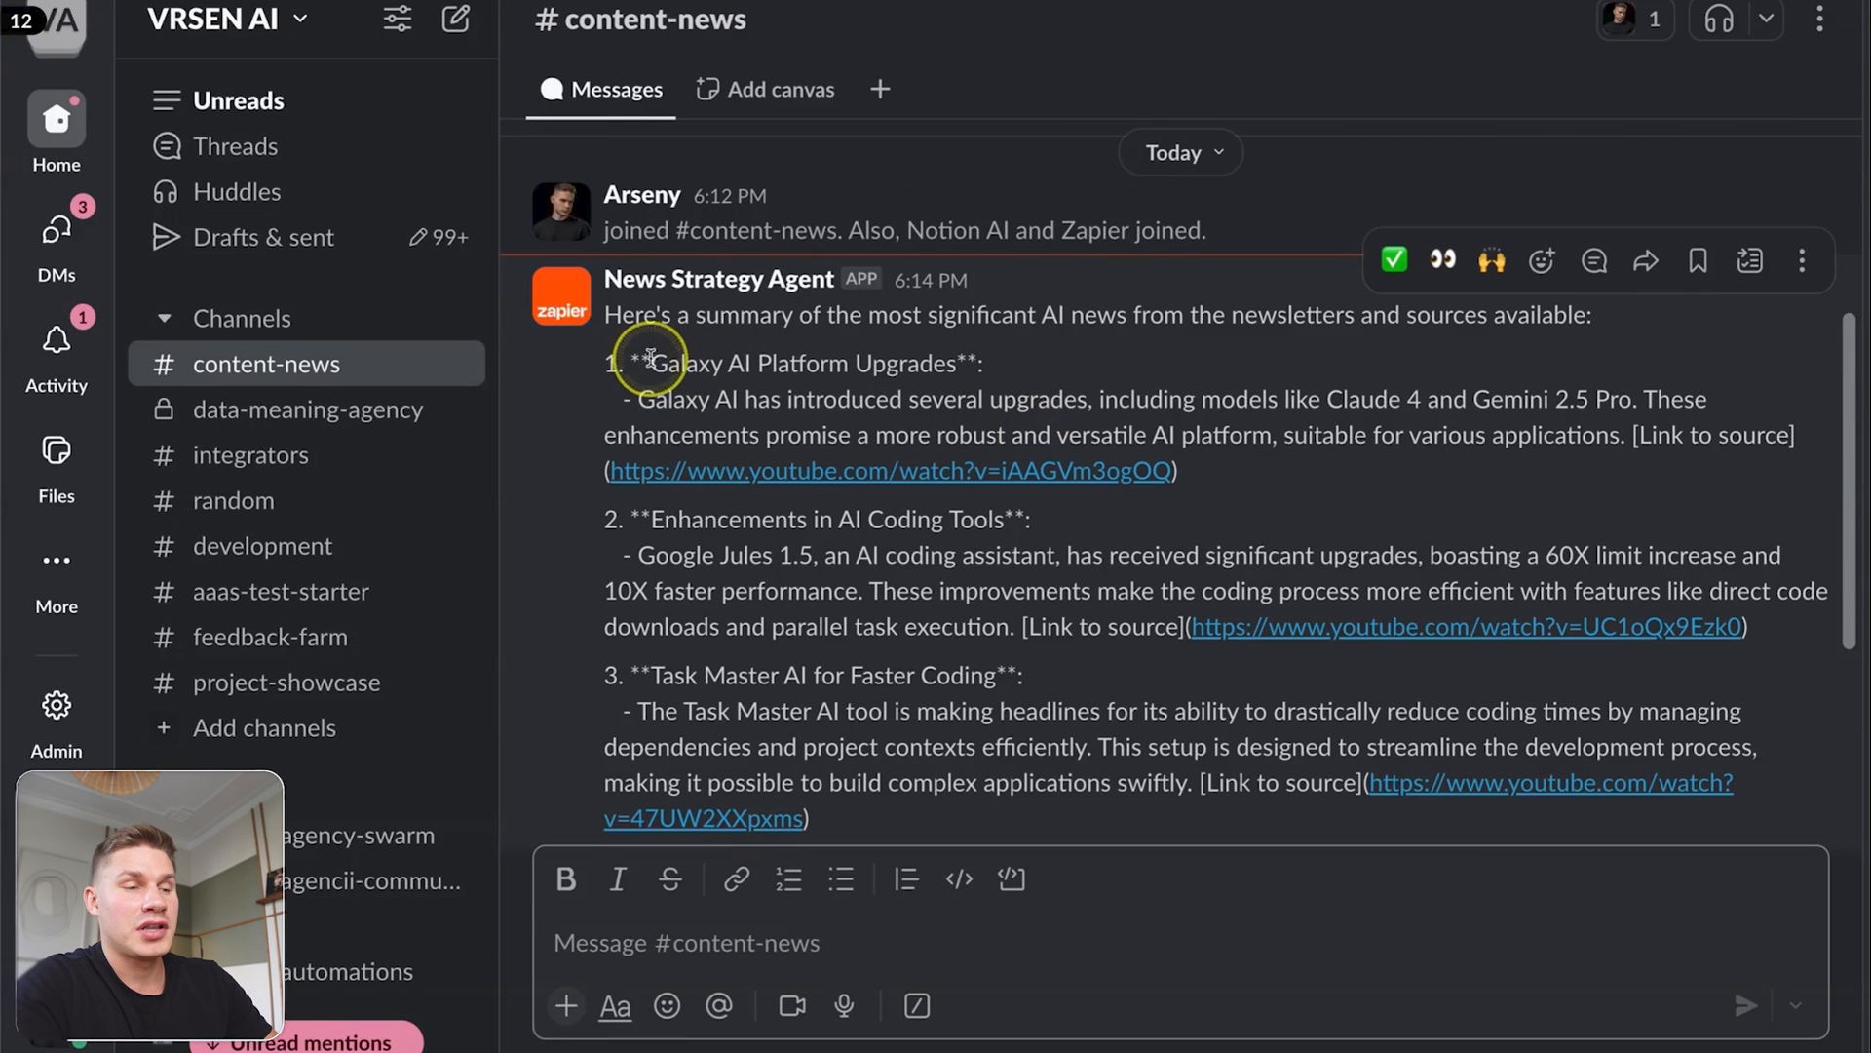
scroll(799, 492, down, 2)
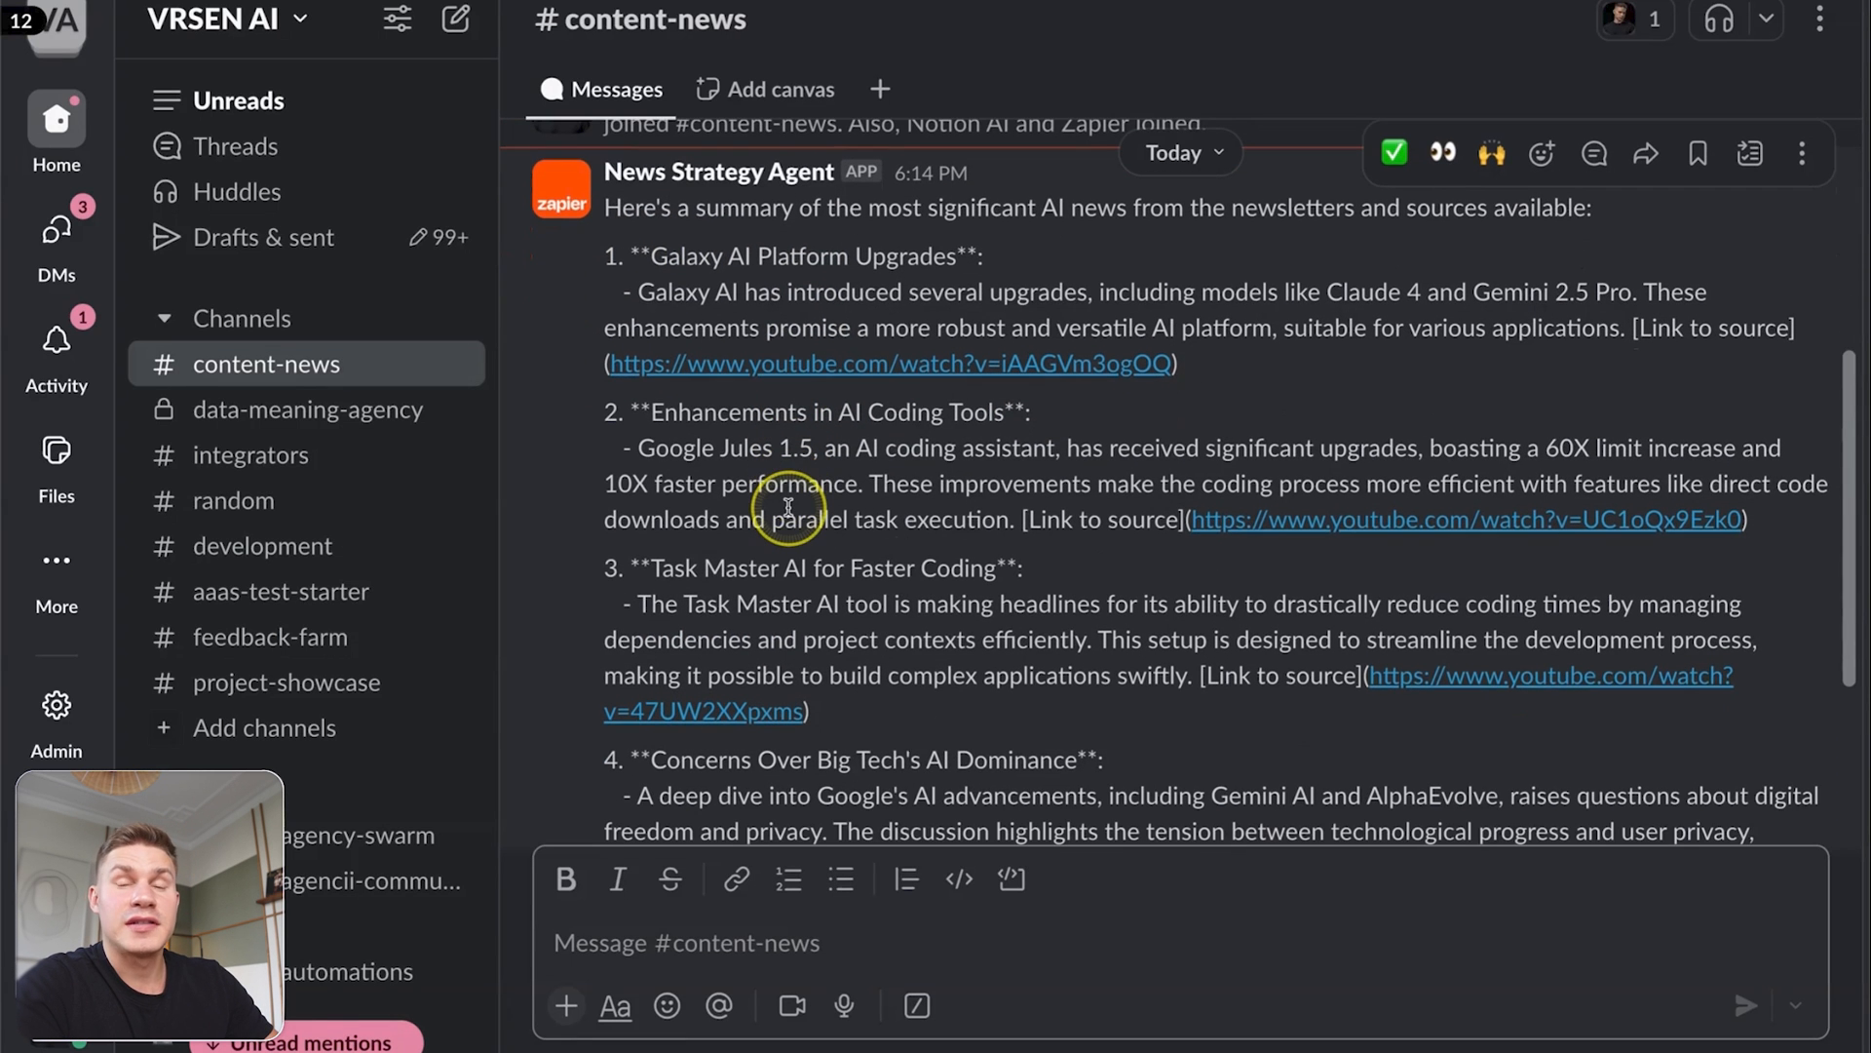
scroll(787, 506, down, 3)
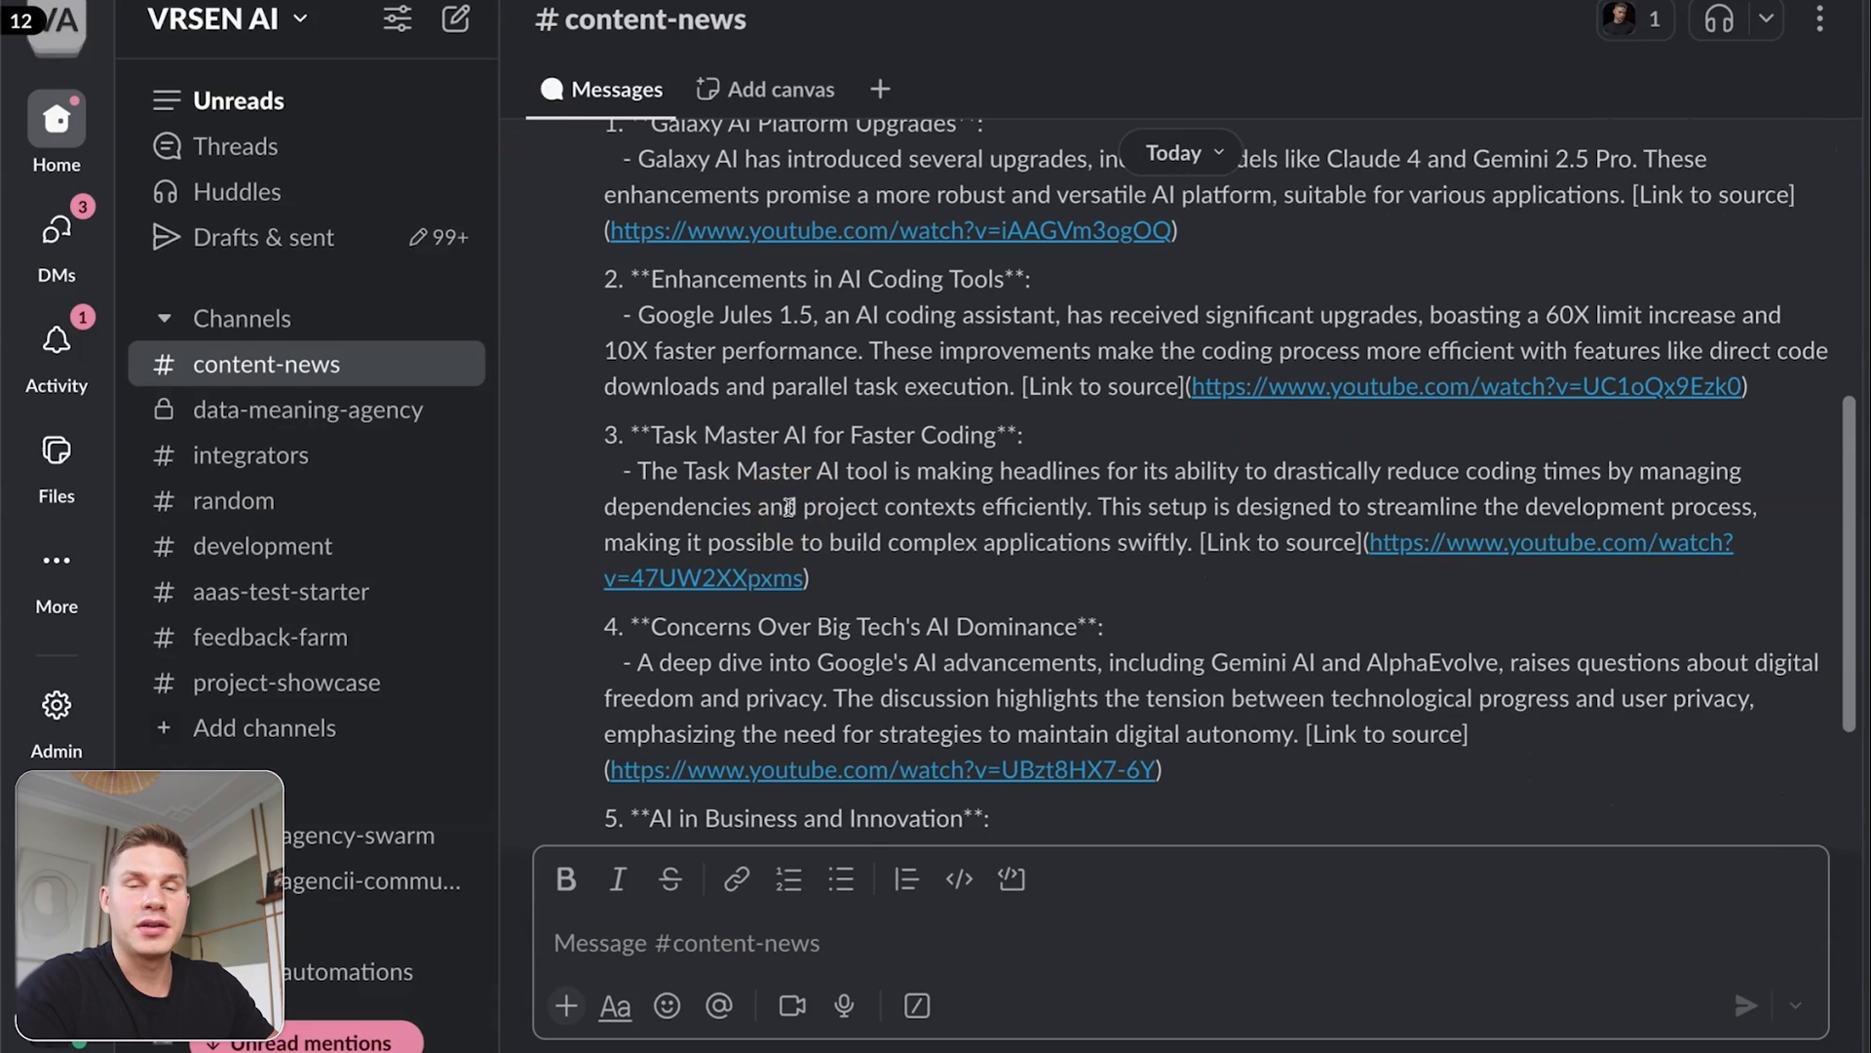
scroll(789, 506, down, 3)
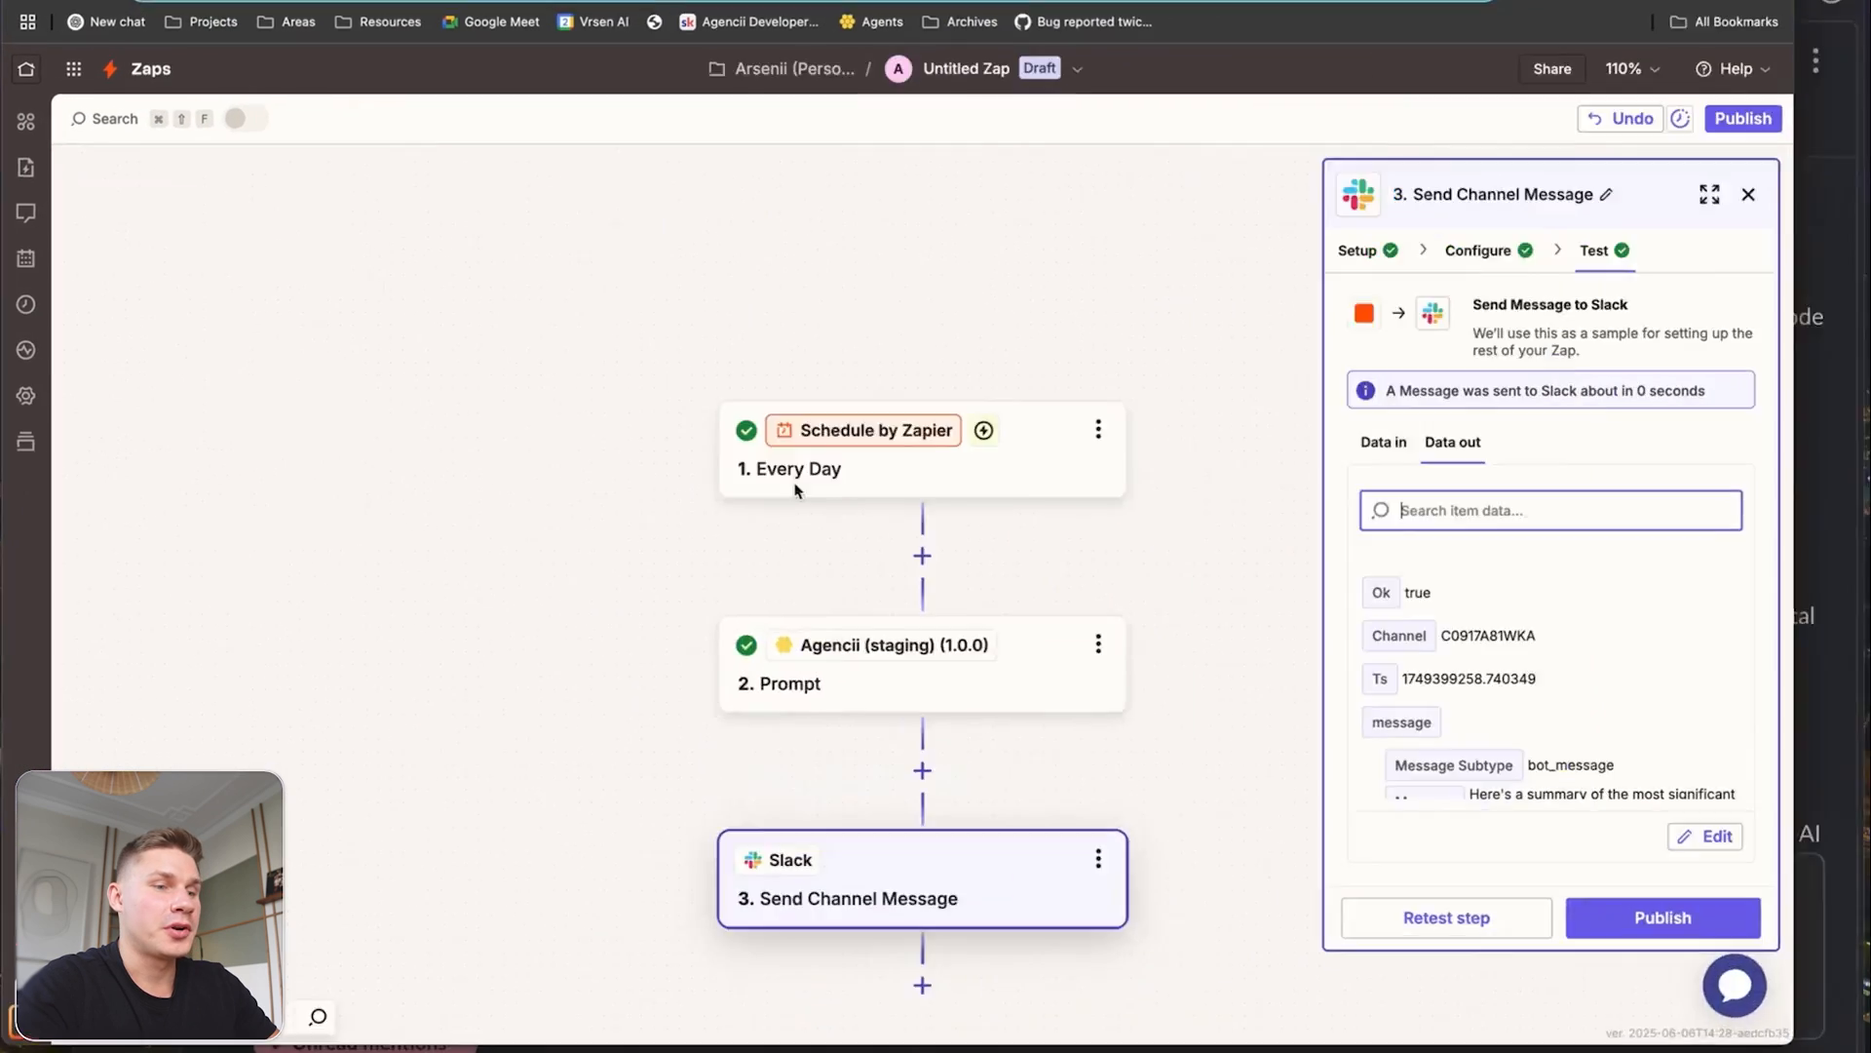
Switch back to Zapier and reopen the Agencii Prompt step for editing.
click(950, 655)
click(1493, 507)
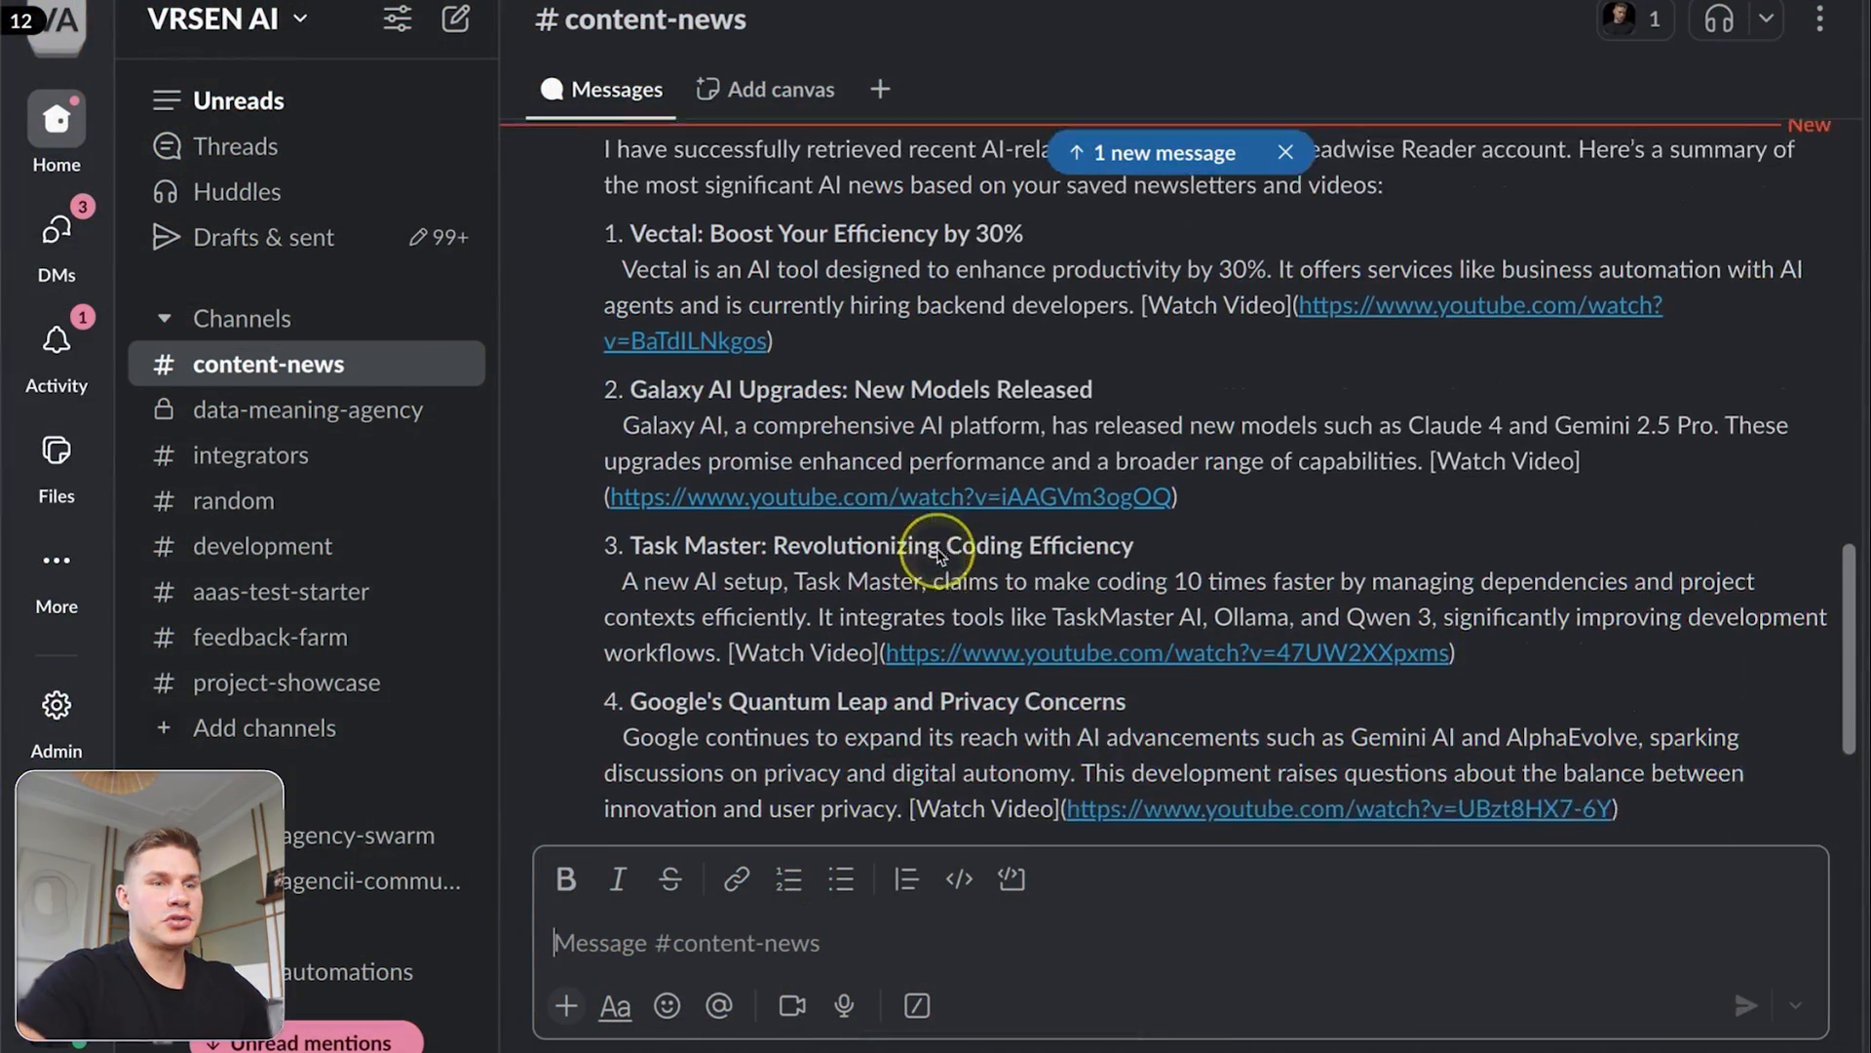
Read through the newest AI news summary in Slack's content-news channel and check its formatting.
scroll(794, 541, up, 2)
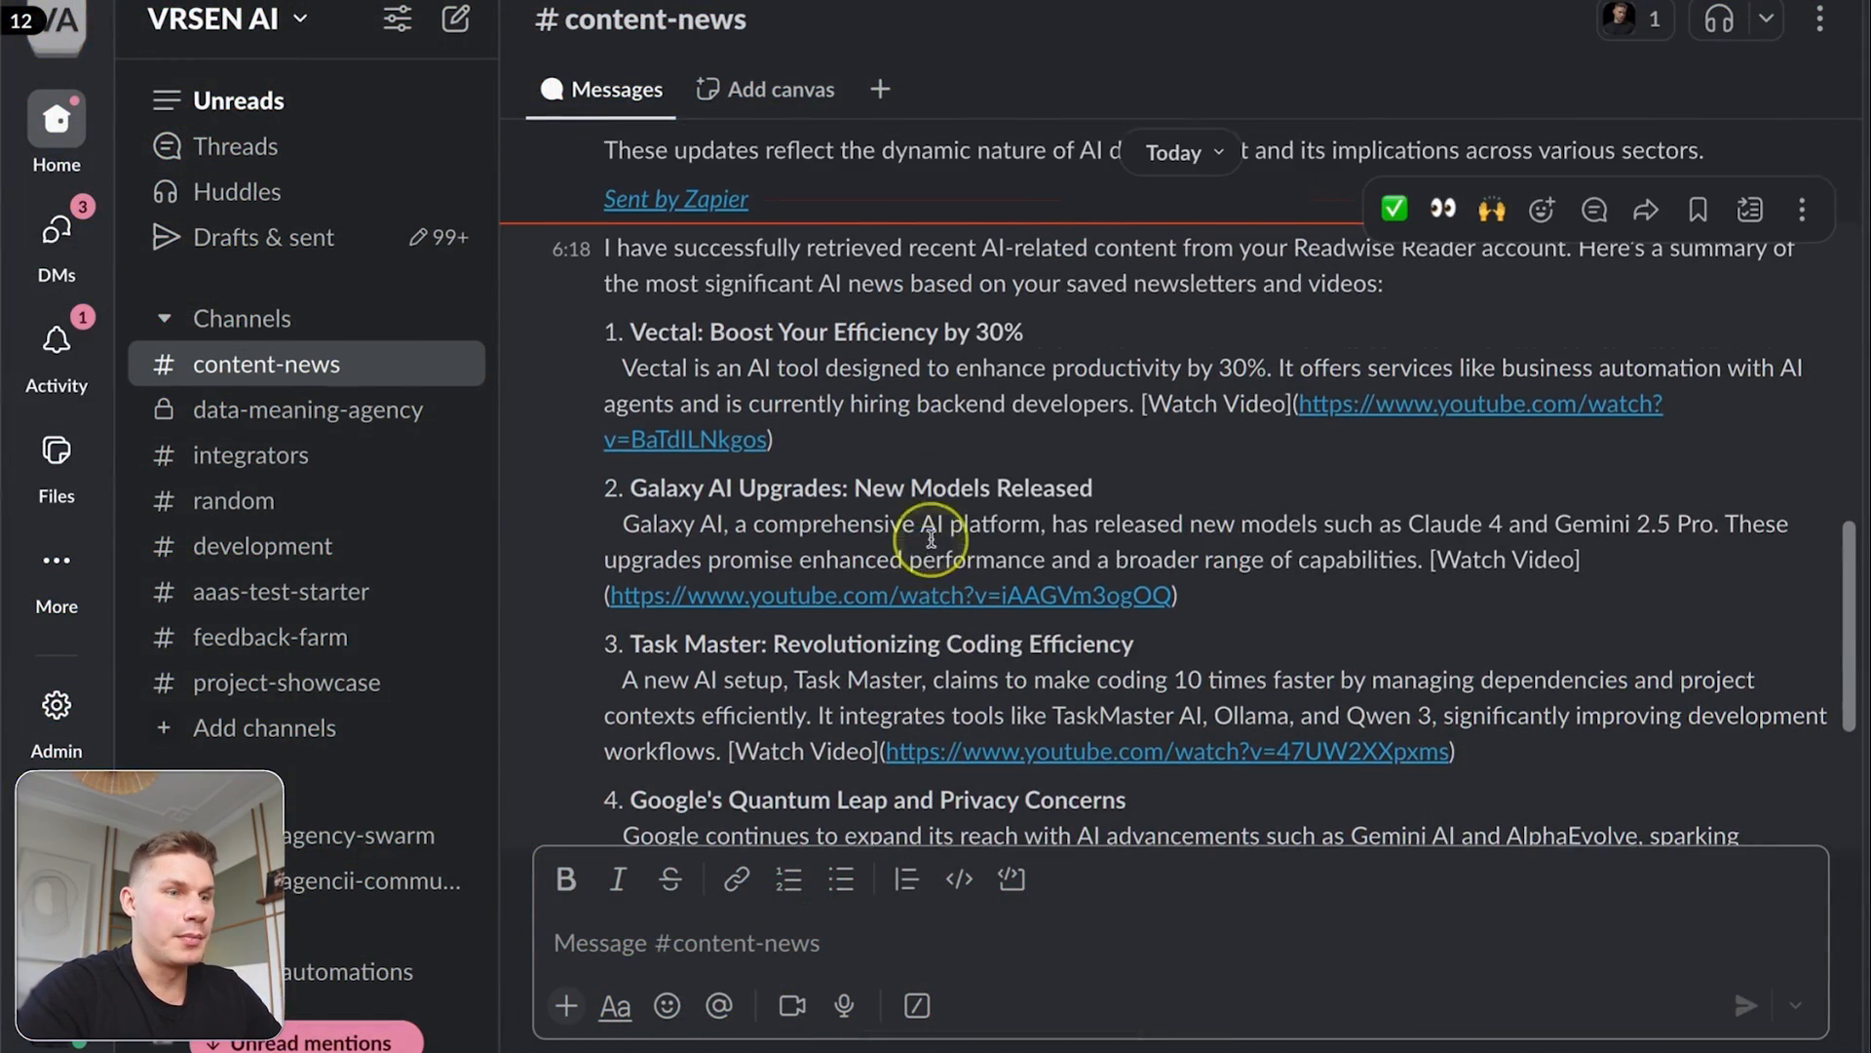
scroll(779, 439, up, 2)
scroll(848, 560, down, 8)
scroll(859, 553, down, 3)
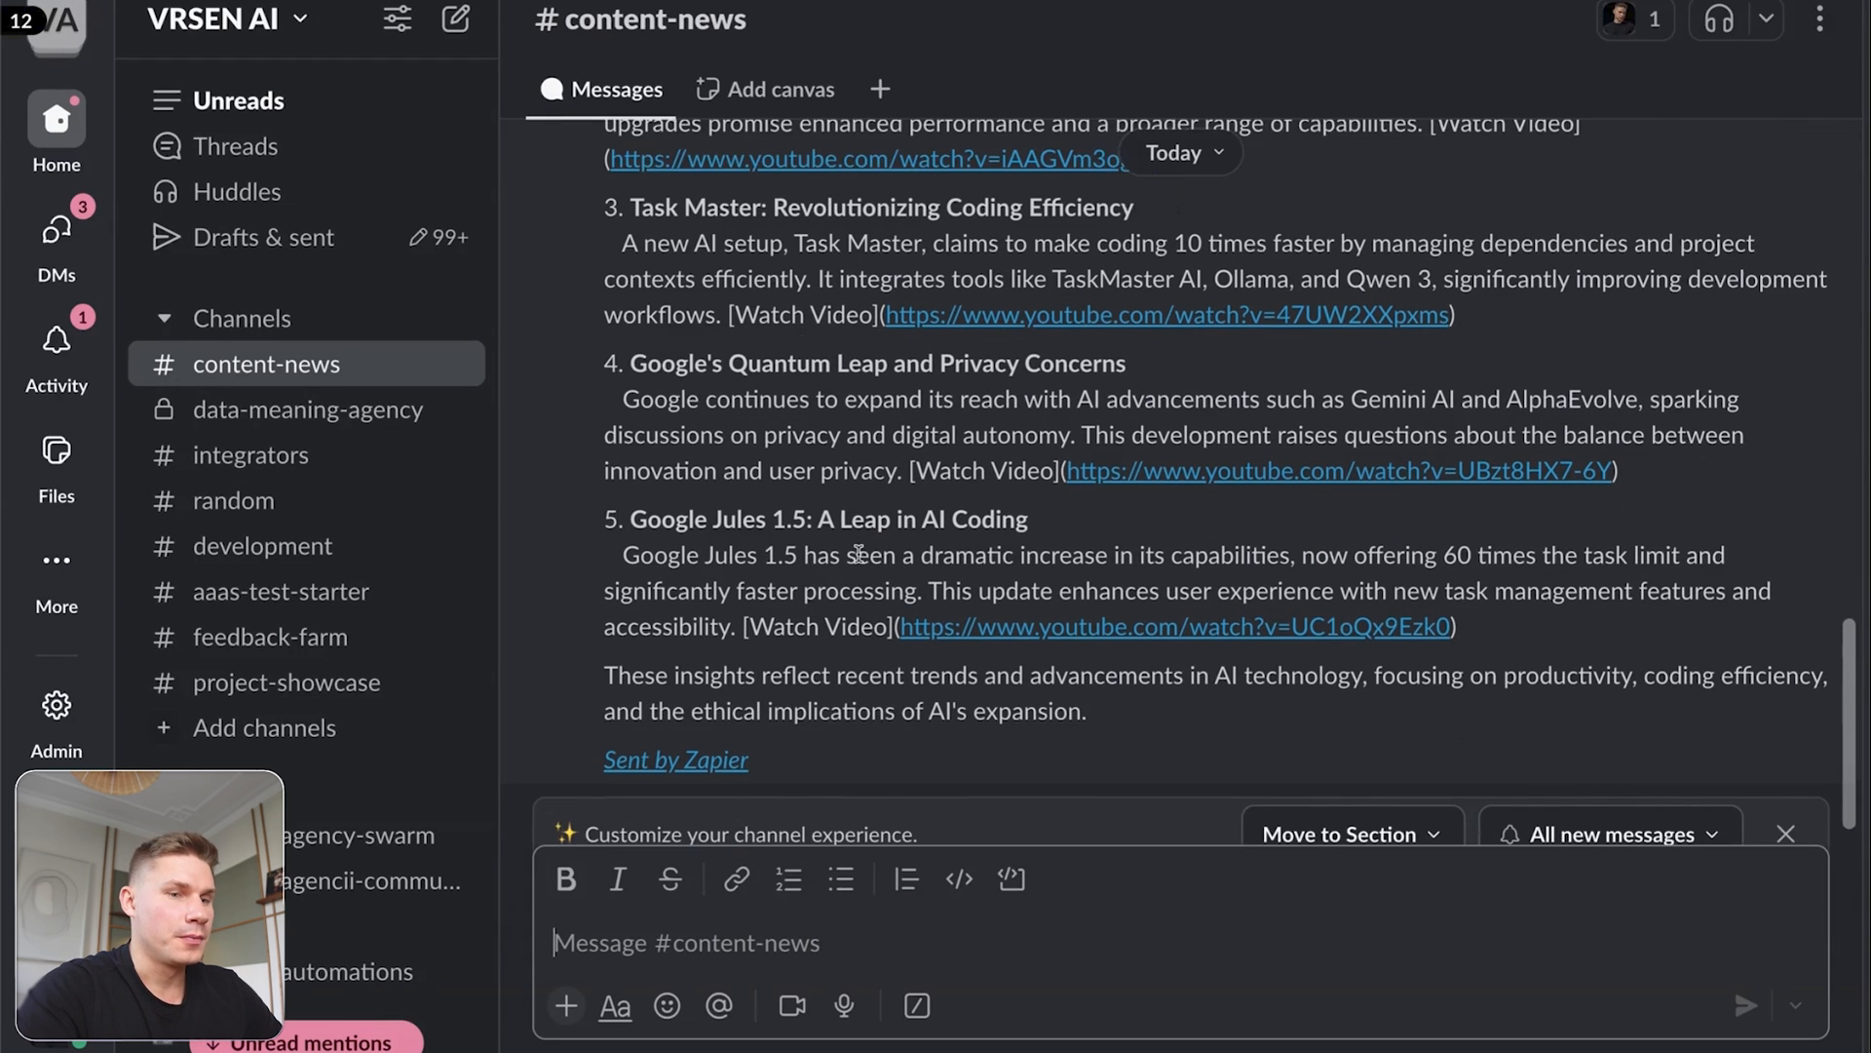
scroll(1146, 528, up, 3)
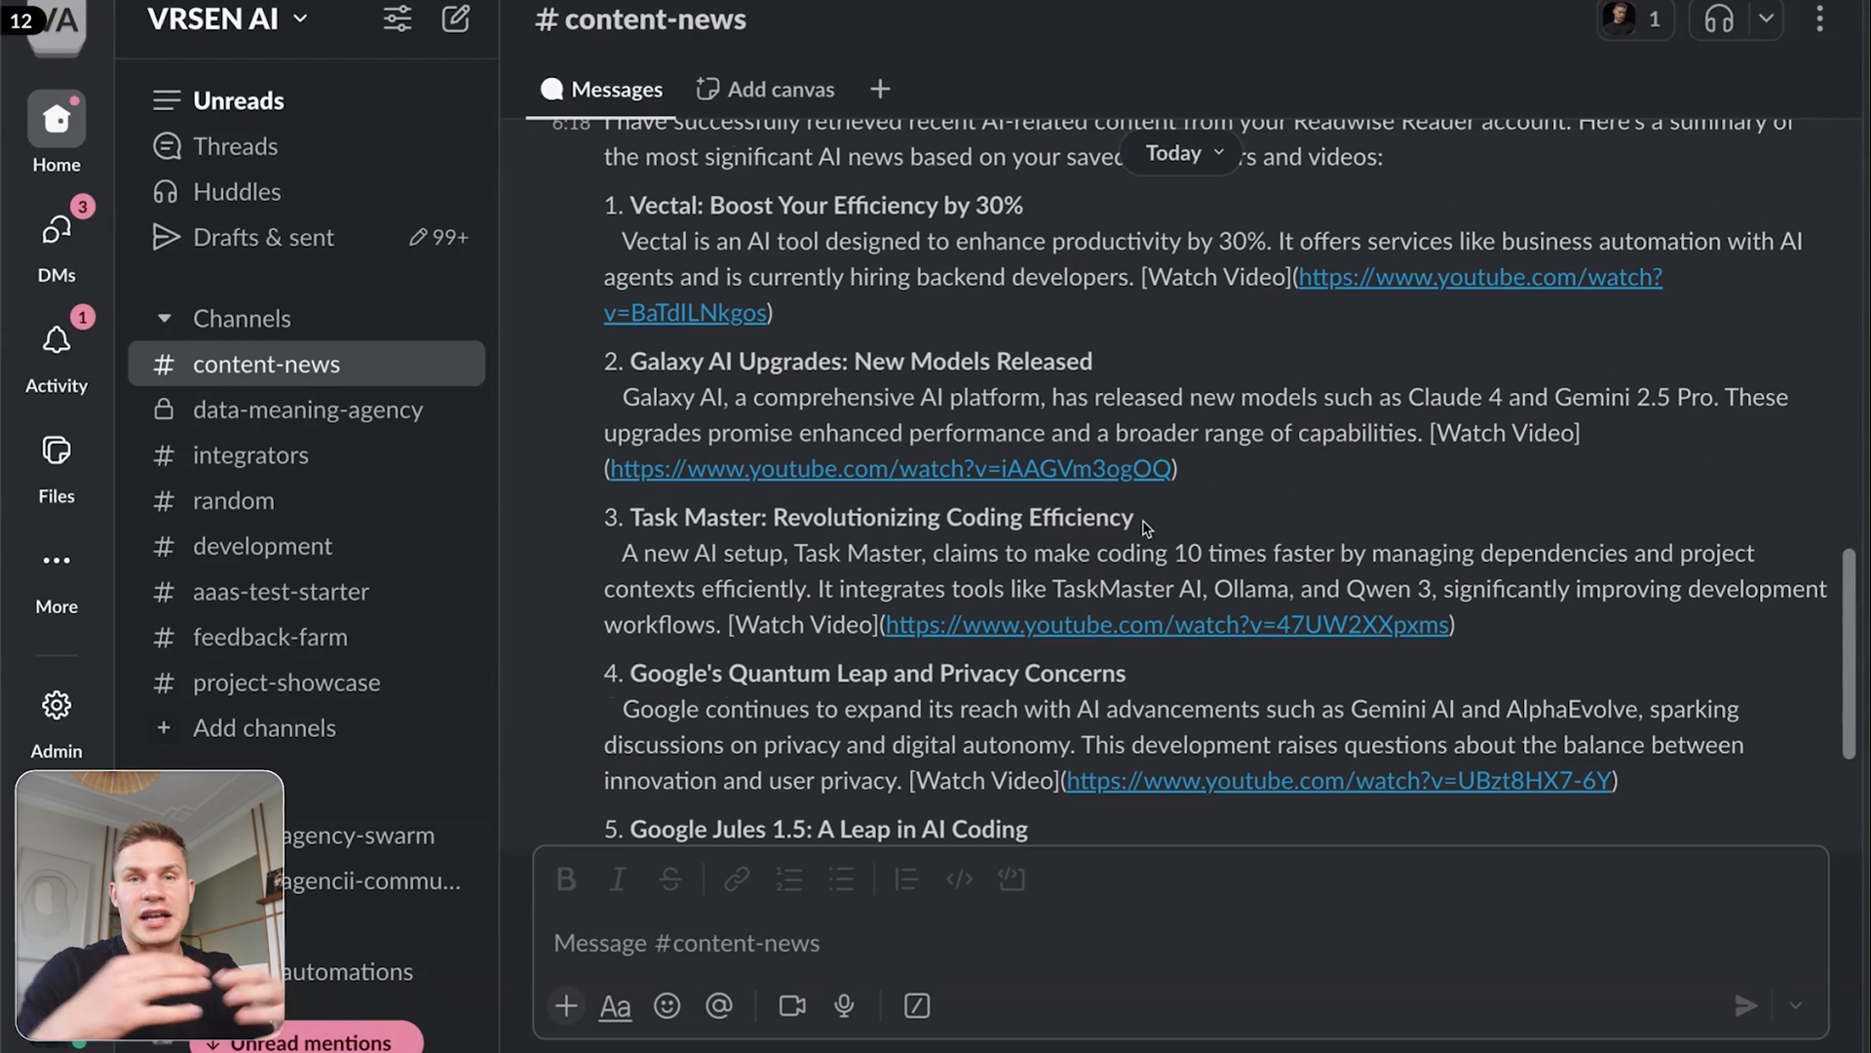